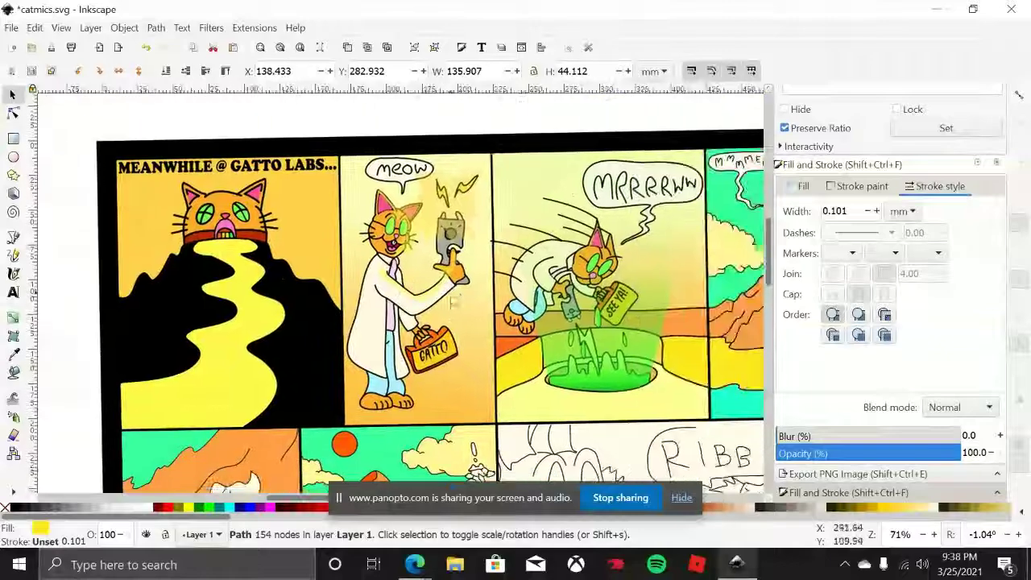
Look over the comic's panels down to the uncoloured sword-bearing figure on the landscape panel's mountain, and activate the freehand Pencil tool
scroll(489, 334, "left", 10)
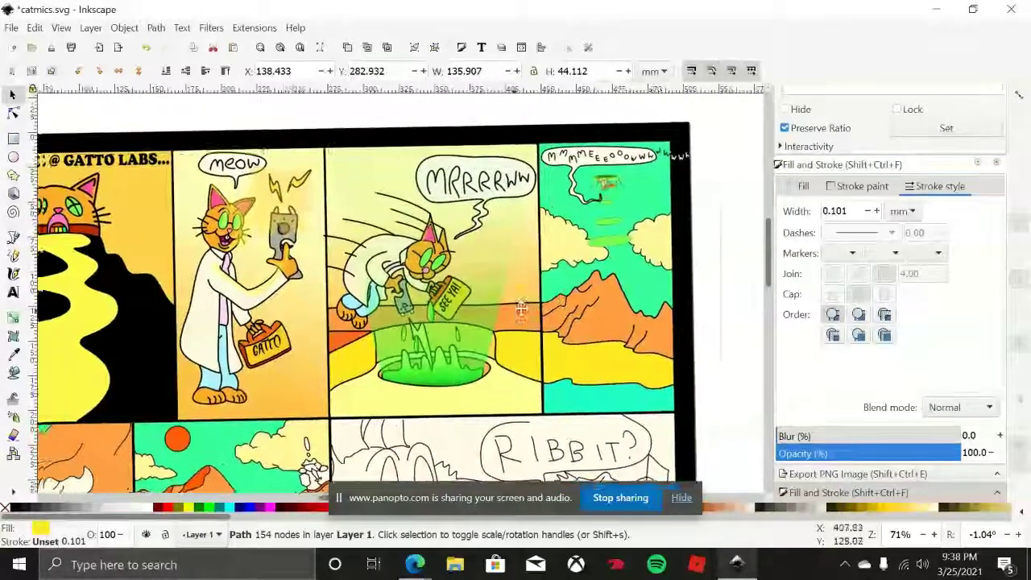
scroll(594, 226, "down", 5)
scroll(595, 225, "right", 4)
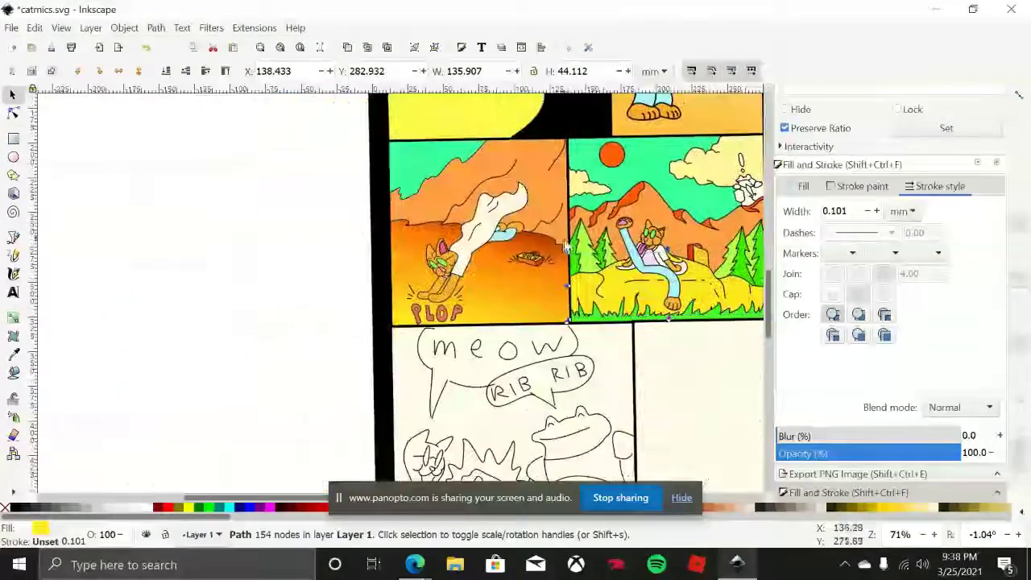
scroll(462, 249, "up", 3, "ctrl")
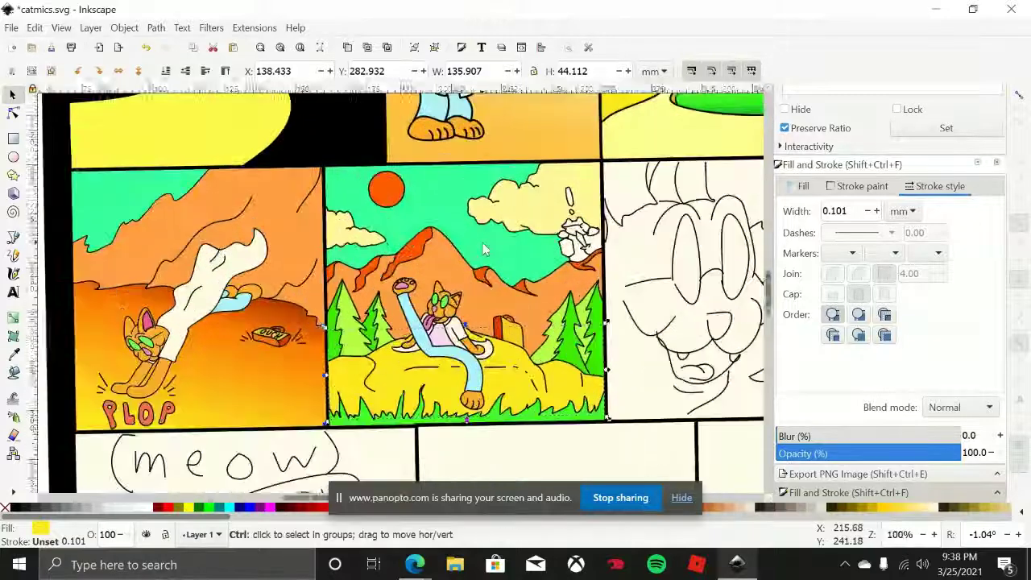
scroll(383, 287, "up", 4, "ctrl")
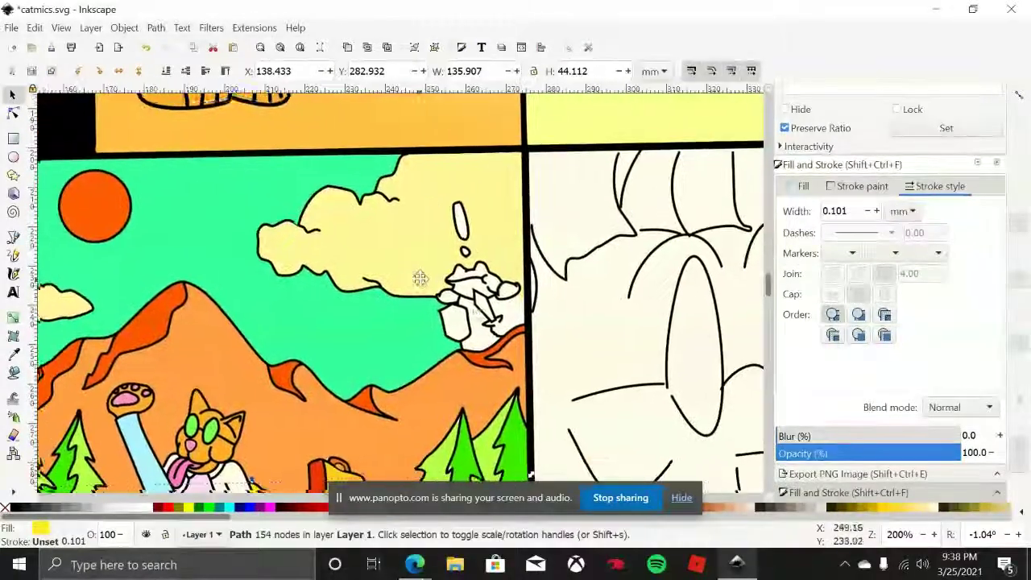
scroll(471, 294, "down", 1, "ctrl")
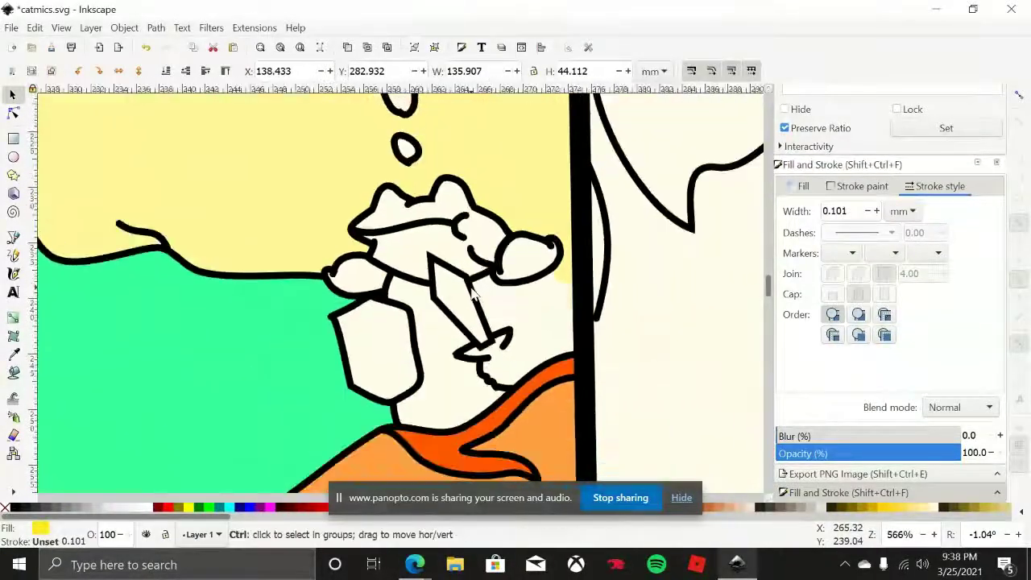
left_click(14, 258)
scroll(466, 339, "up", 2)
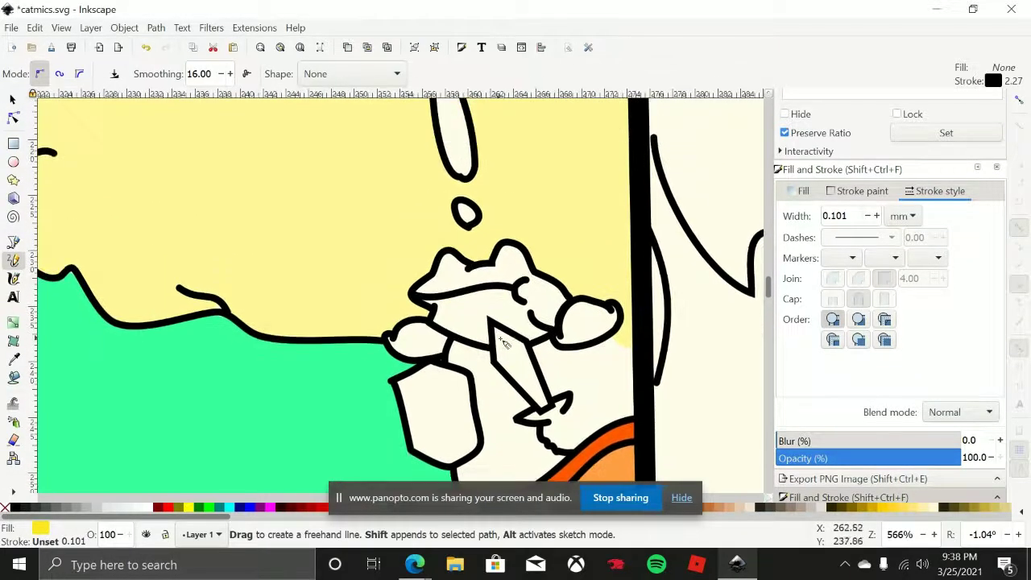
Examine the second-row panels with the cat lounging in the landscape and the cat landing on the "PLOP" ground
scroll(522, 357, "down", 4, "ctrl")
scroll(529, 322, "down", 2)
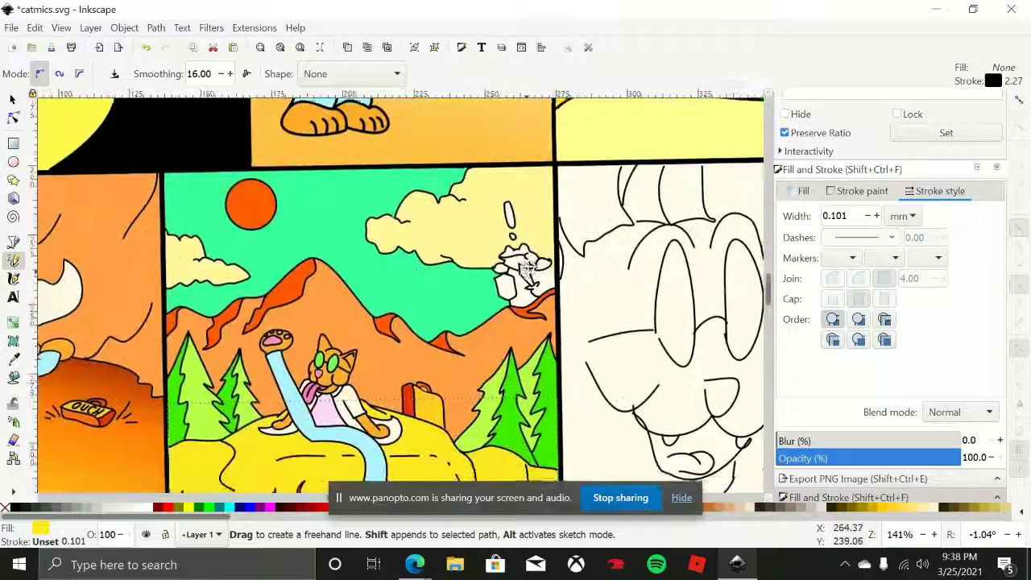
scroll(534, 233, "down", 1)
left_click_drag(481, 314, 605, 207)
scroll(580, 258, "up", 3, "ctrl")
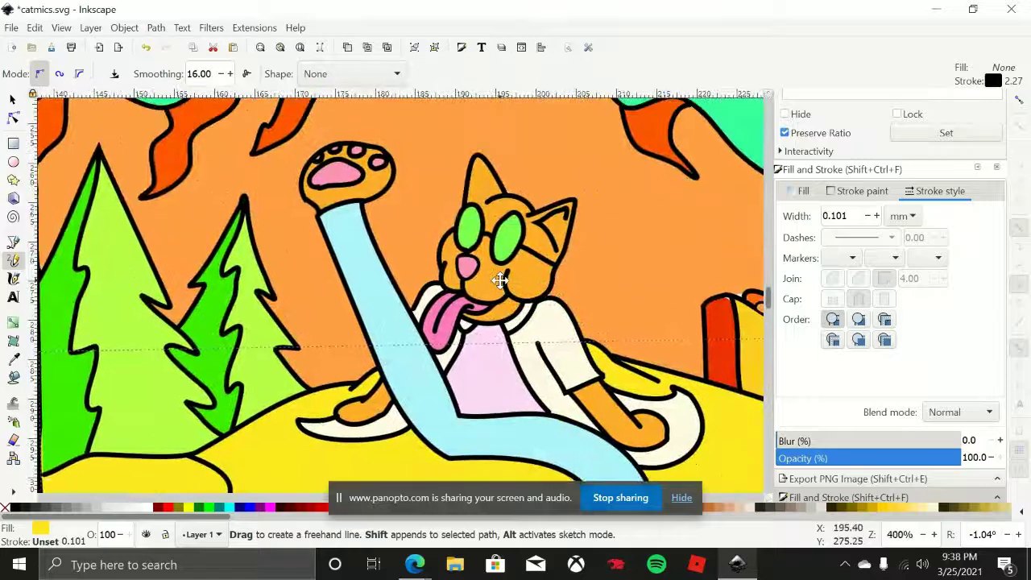
scroll(501, 272, "down", 5, "ctrl")
scroll(354, 298, "left", 5)
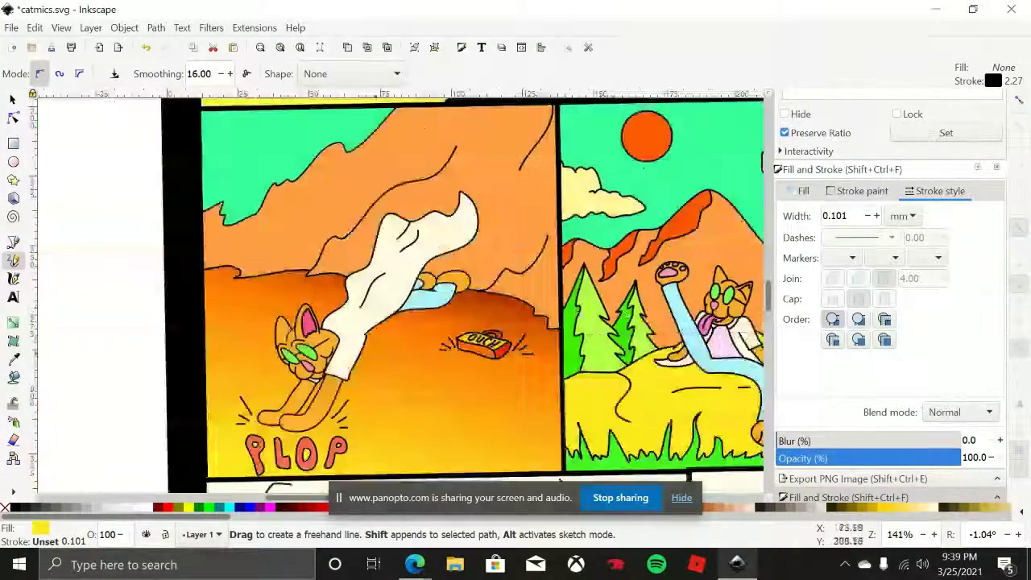
scroll(384, 381, "up", 1, "ctrl")
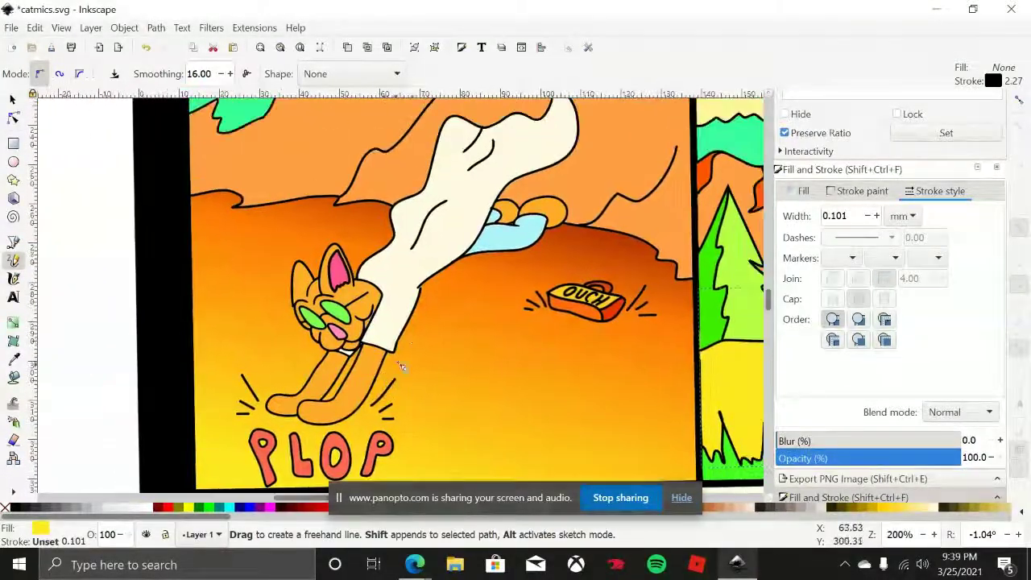
scroll(489, 279, "down", 2, "ctrl")
scroll(409, 368, "up", 5)
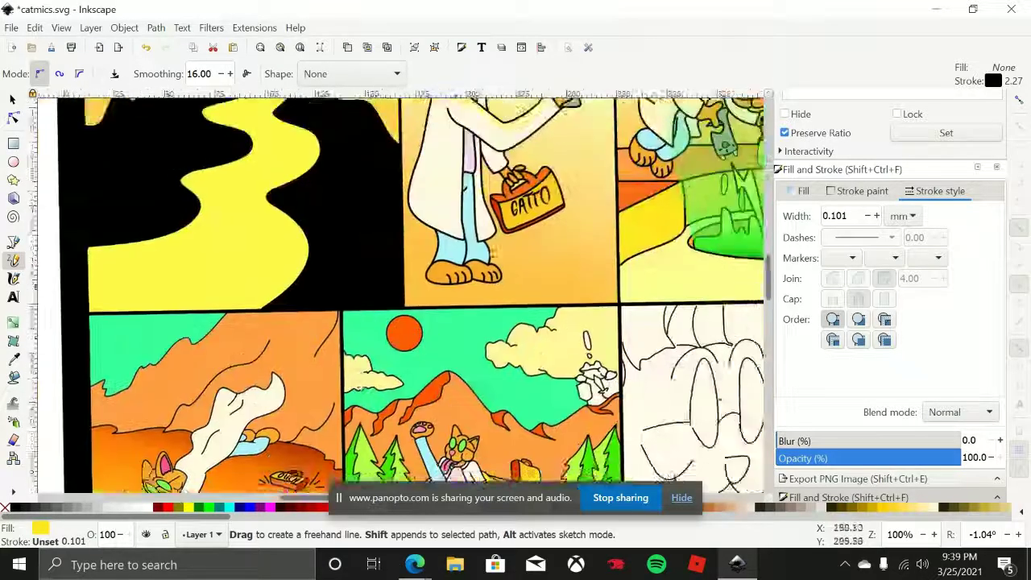
Examine the opening "MEANWHILE @ GATTO LABS..." panel and straighten the canvas rotation to -0.04°
scroll(494, 327, "up", 1)
scroll(494, 327, "right", 5)
scroll(564, 326, "left", 10)
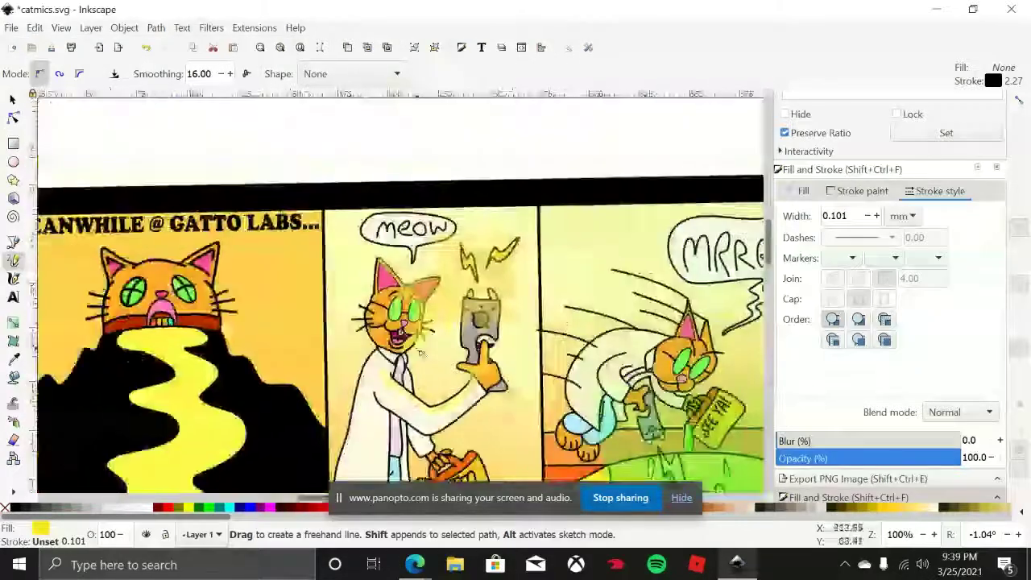
scroll(626, 325, "down", 1)
scroll(649, 319, "down", 1)
scroll(649, 319, "right", 1)
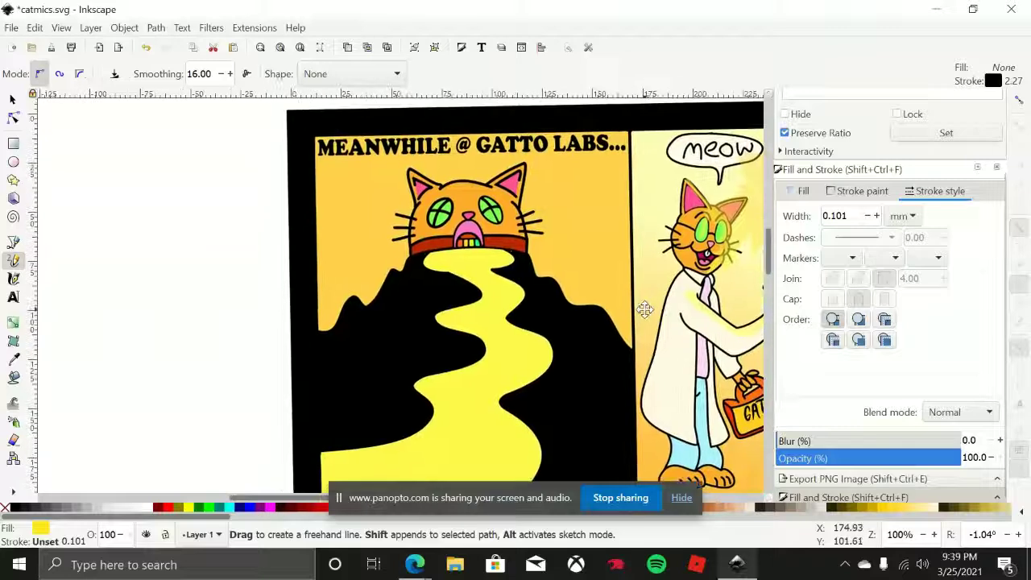
scroll(532, 274, "down", 1)
scroll(531, 274, "right", 1)
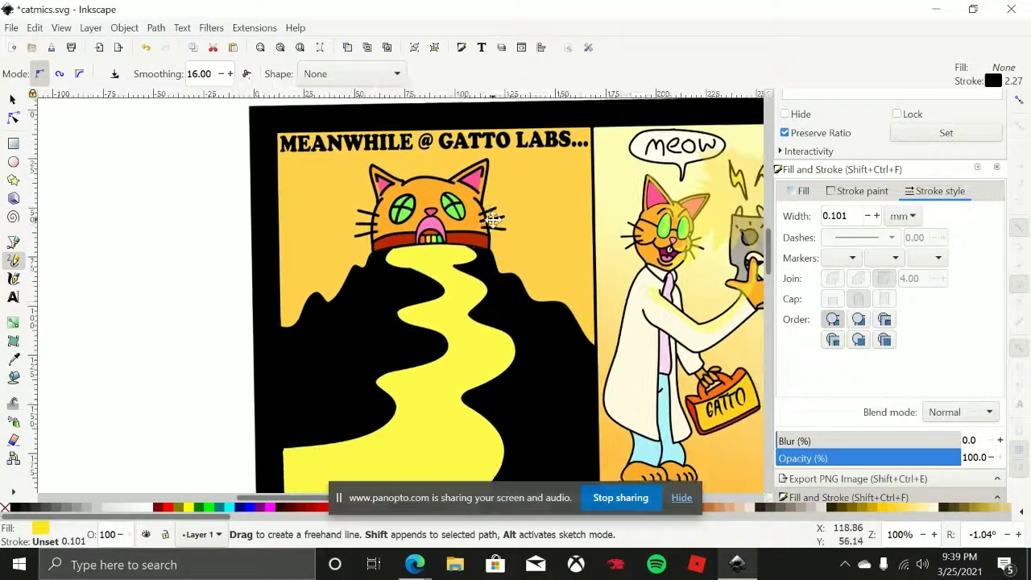
scroll(510, 336, "down", 1)
scroll(518, 341, "down", 1, "ctrl")
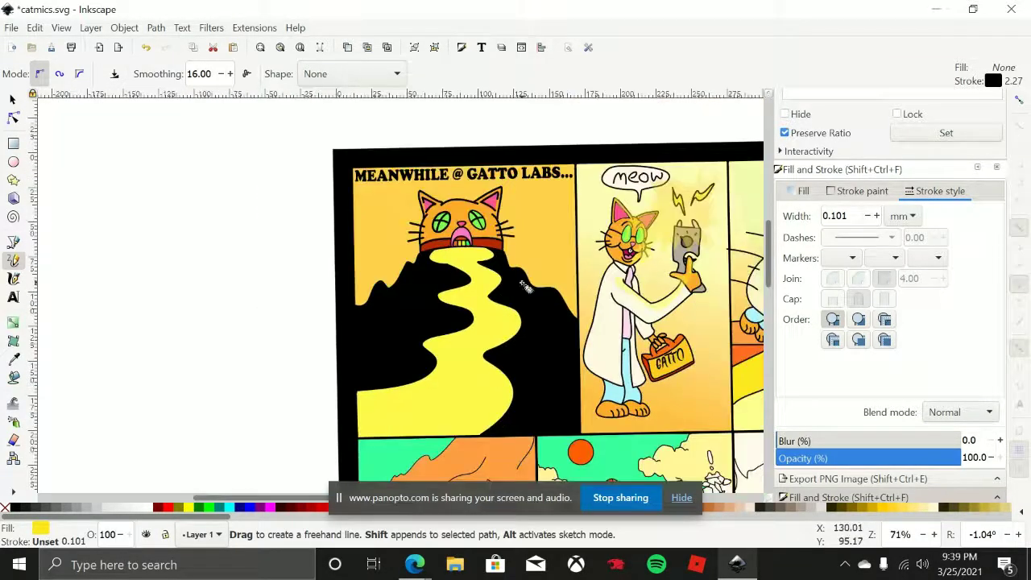
left_click_drag(524, 286, 510, 313)
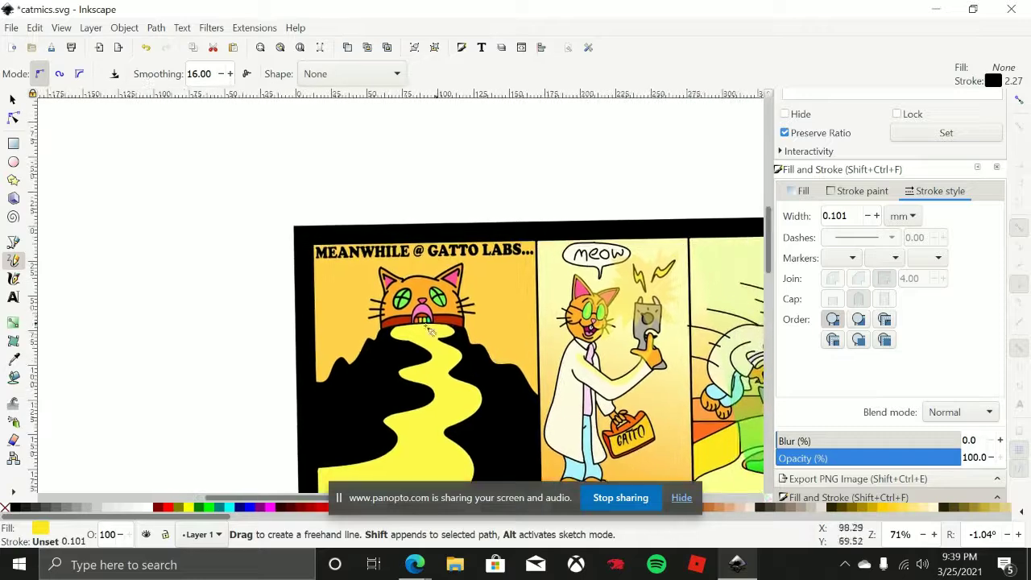
scroll(512, 315, "up", 2, "ctrl")
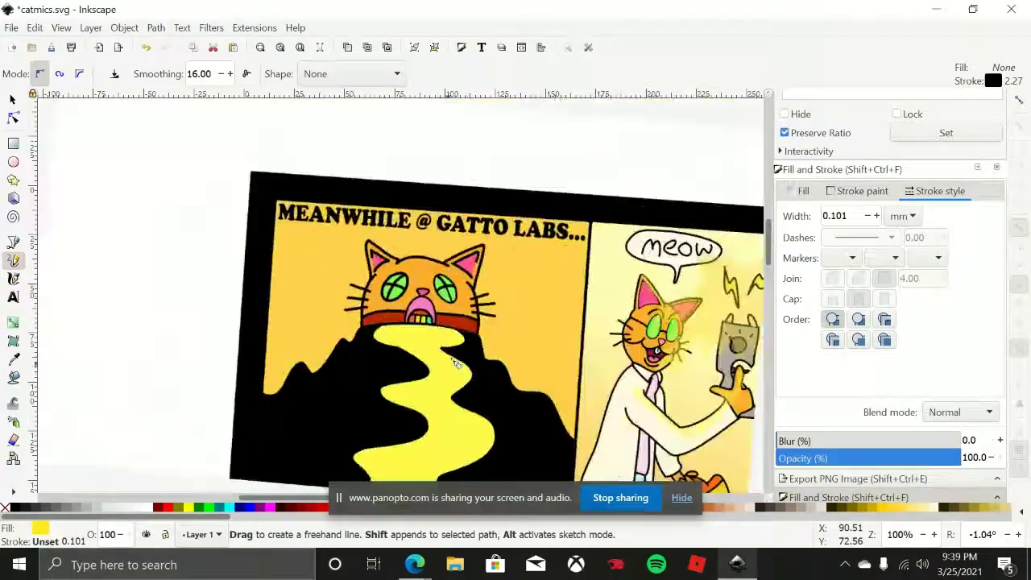
left_click_drag(455, 364, 507, 315)
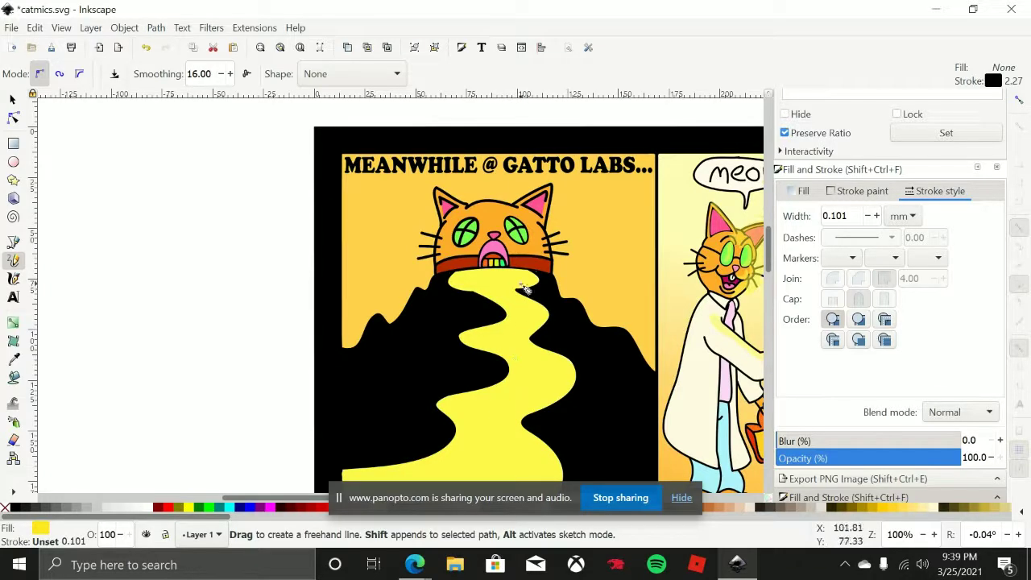
Examine the briefcase lettering "GATTO" in the second panel and "SEE YA!" in the third panel up close
left_click_drag(597, 352, 439, 281)
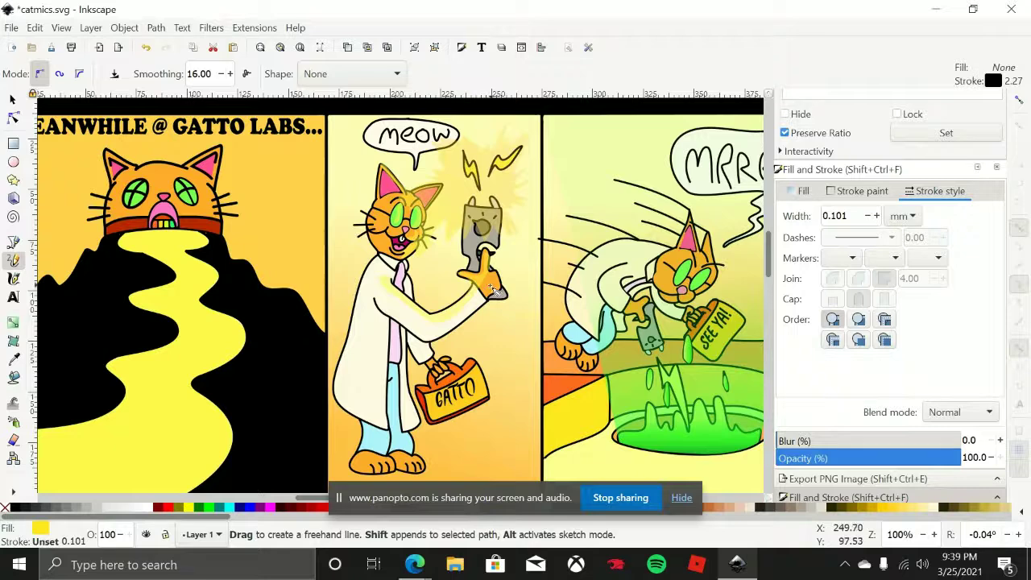
scroll(491, 287, "up", 1)
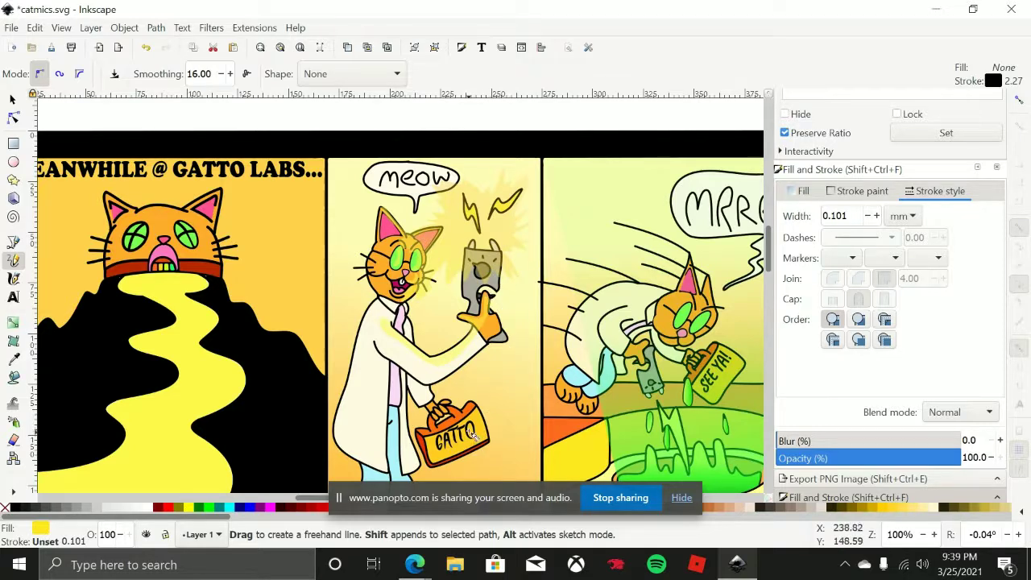
scroll(479, 423, "up", 5)
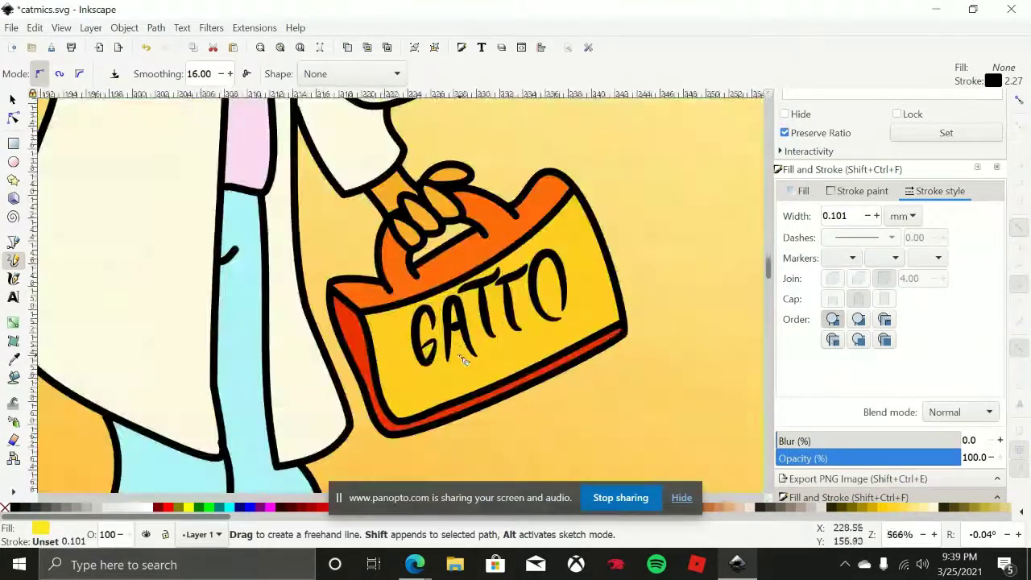
scroll(441, 368, "up", 1)
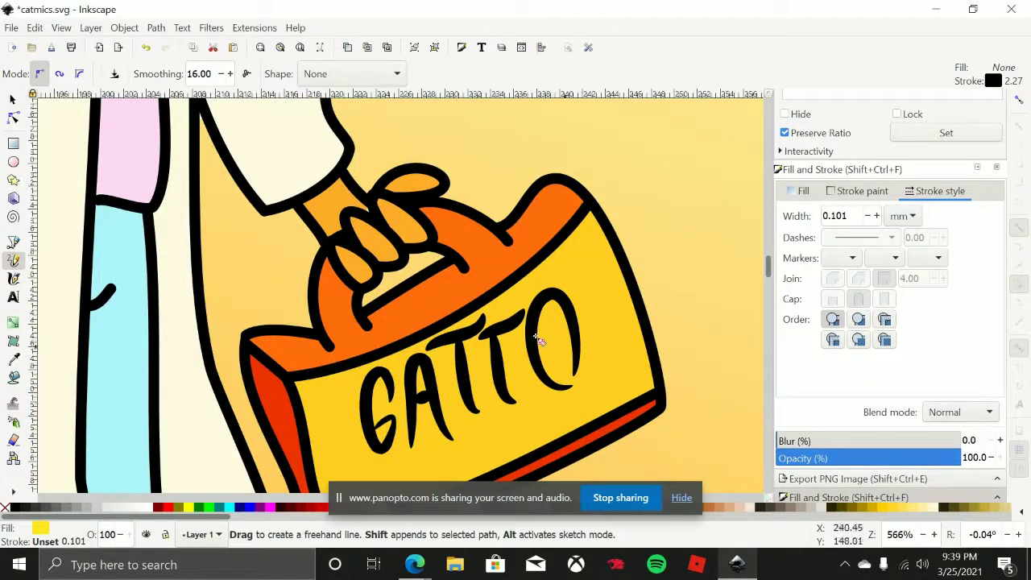
scroll(503, 331, "down", 5)
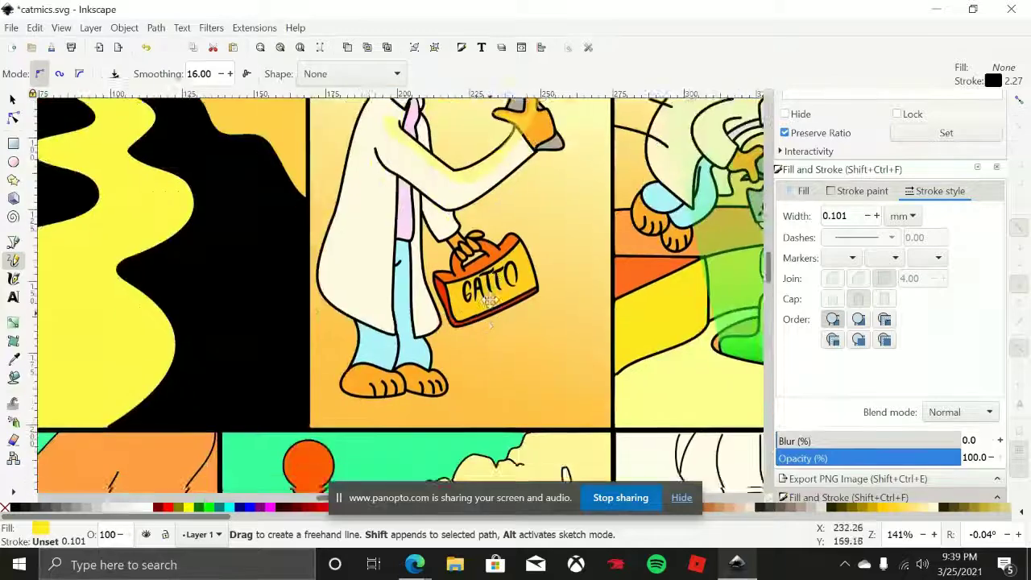
scroll(585, 303, "up", 5)
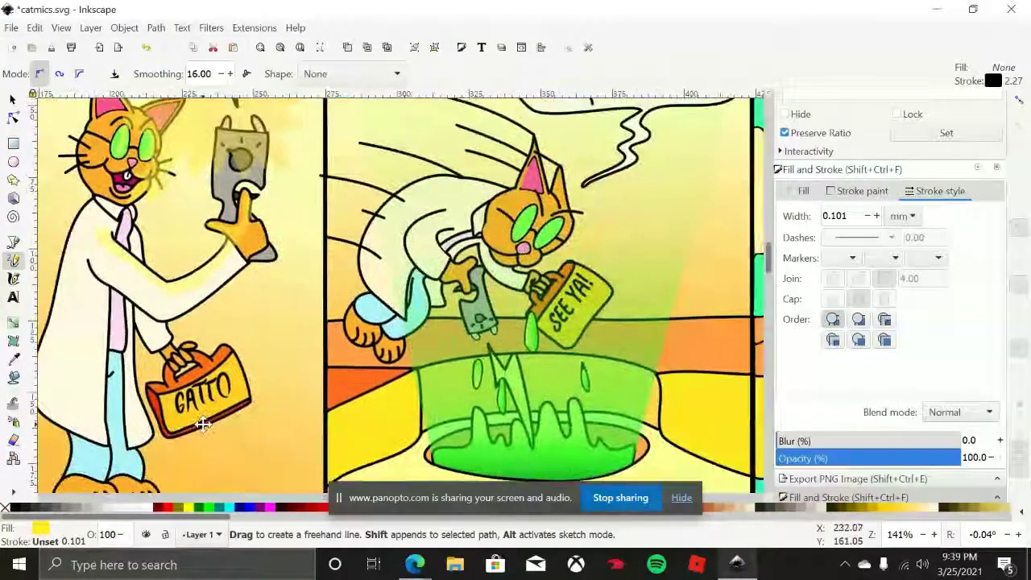
scroll(584, 303, "down", 2)
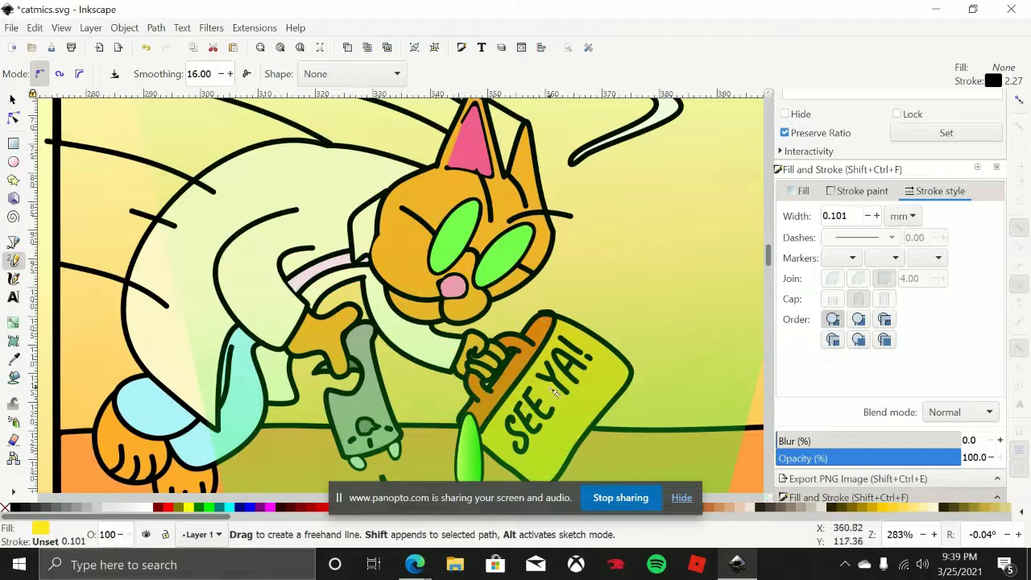
scroll(447, 376, "down", 2)
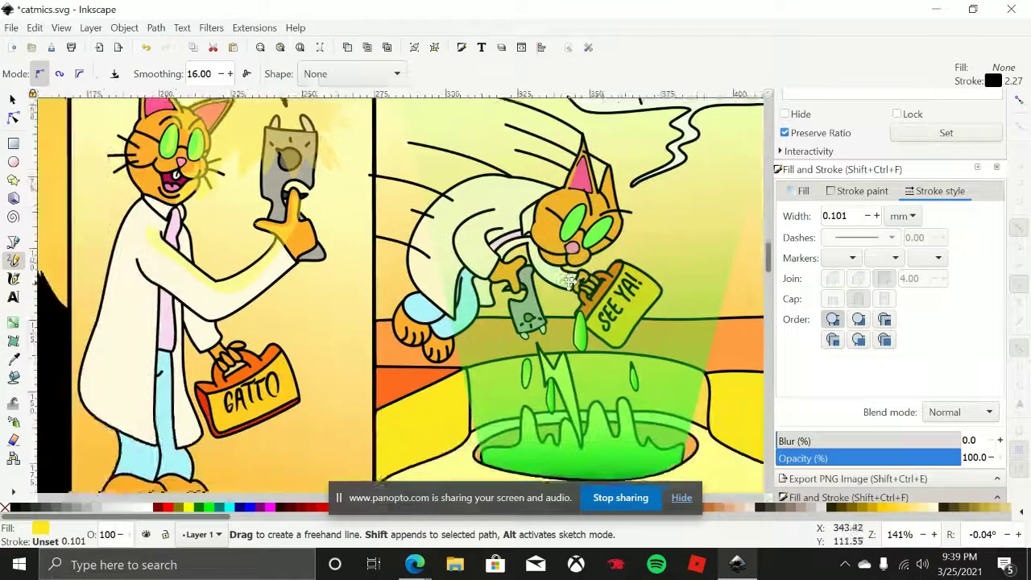
scroll(630, 328, "down", 2)
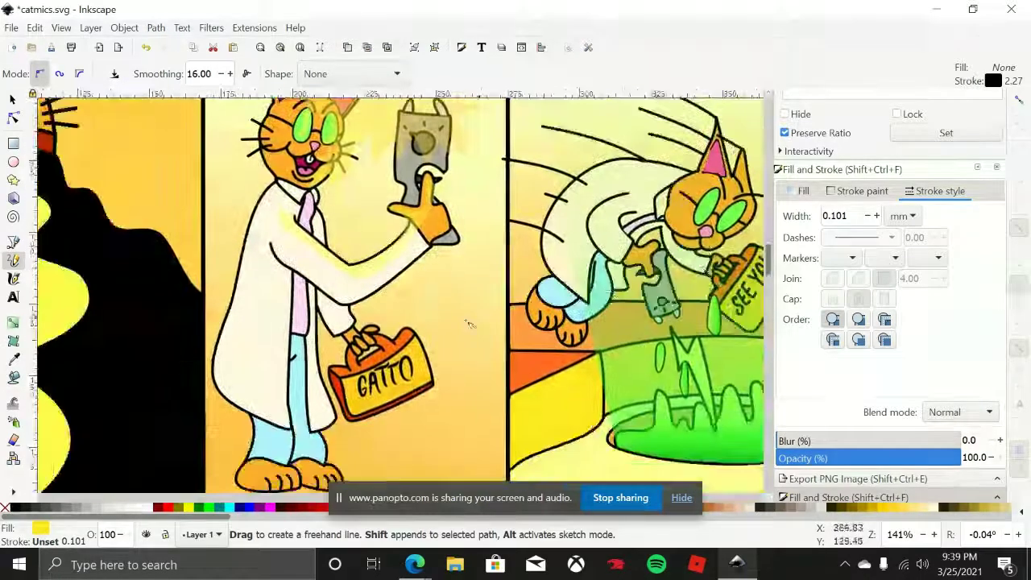
scroll(515, 342, "down", 1)
Examine the translucent yellow light burst around the lightning bolts and its highlights on the cat's face in the "meow" panel
scroll(540, 298, "up", 4)
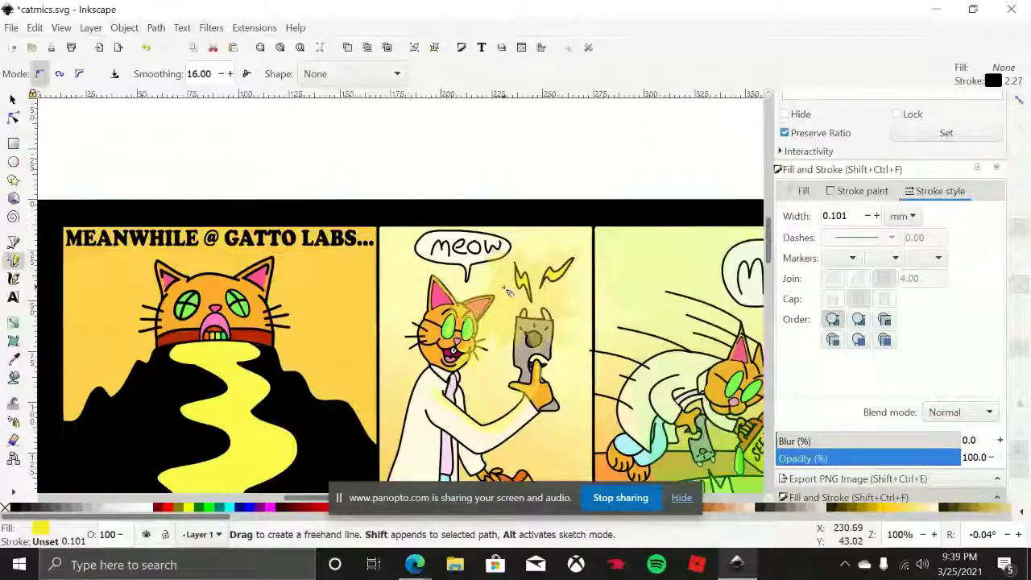
scroll(545, 281, "up", 1)
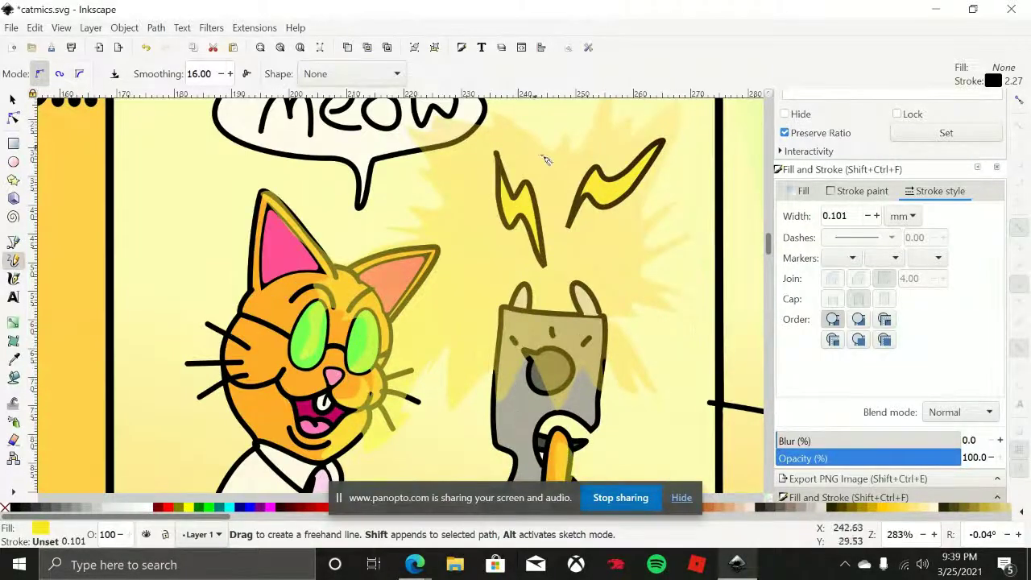
scroll(503, 371, "up", 2)
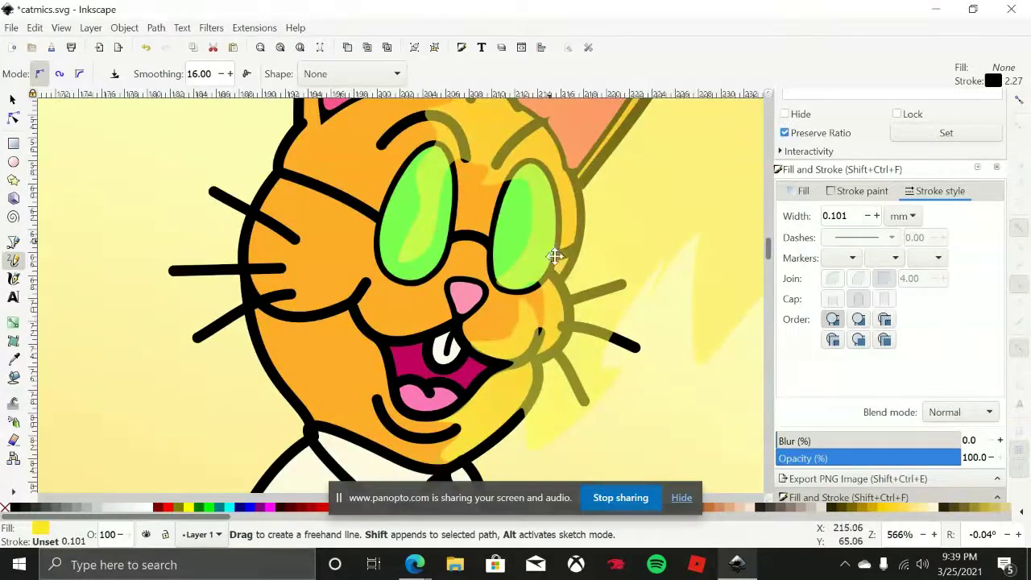
left_click_drag(555, 257, 565, 299)
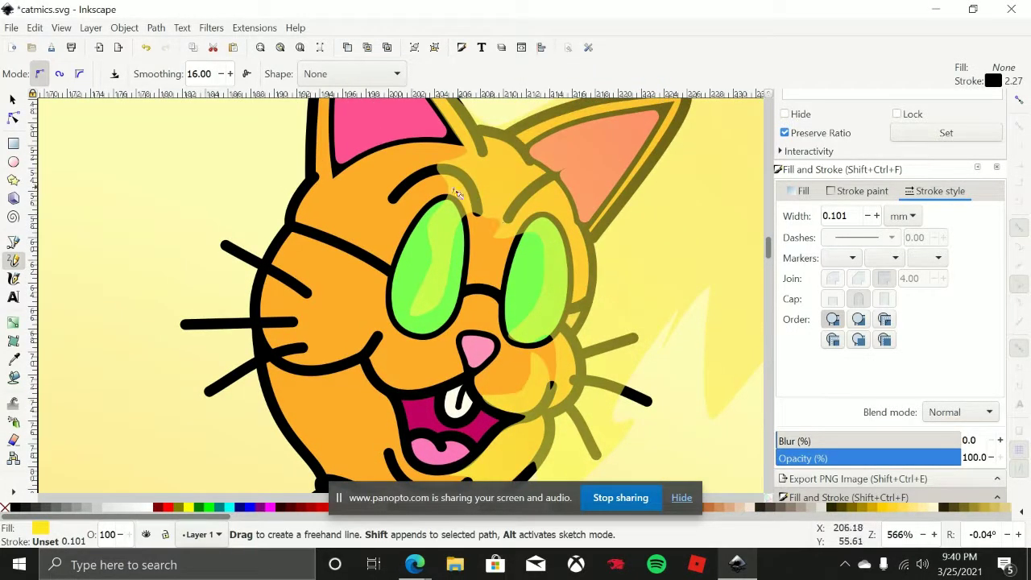
mouse_move(516, 317)
left_mouse_down()
mouse_move(524, 322)
mouse_move(490, 399)
mouse_move(490, 263)
mouse_move(508, 187)
mouse_move(520, 233)
mouse_move(555, 220)
left_mouse_up()
scroll(620, 295, "down", 2)
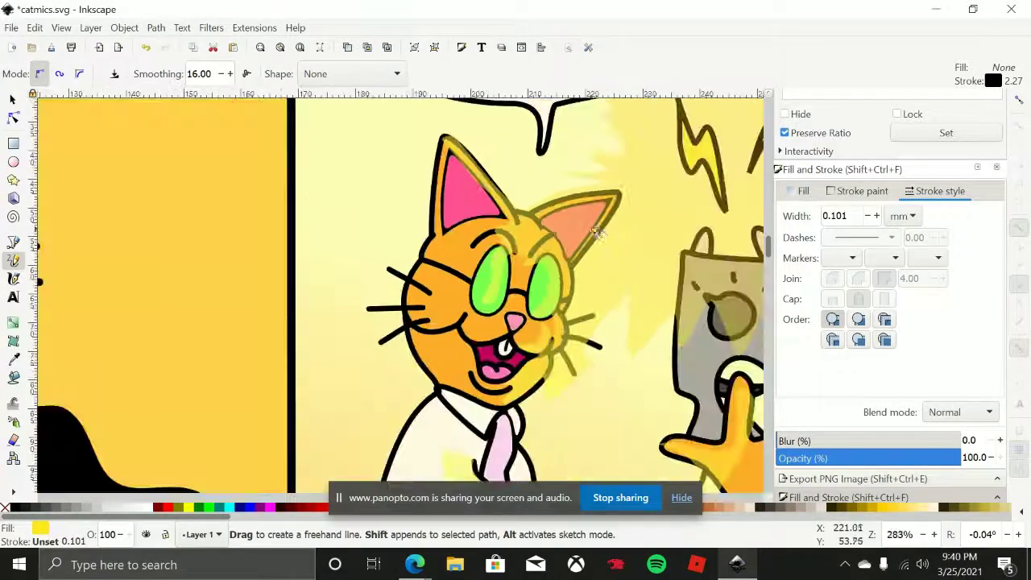
scroll(574, 248, "up", 1)
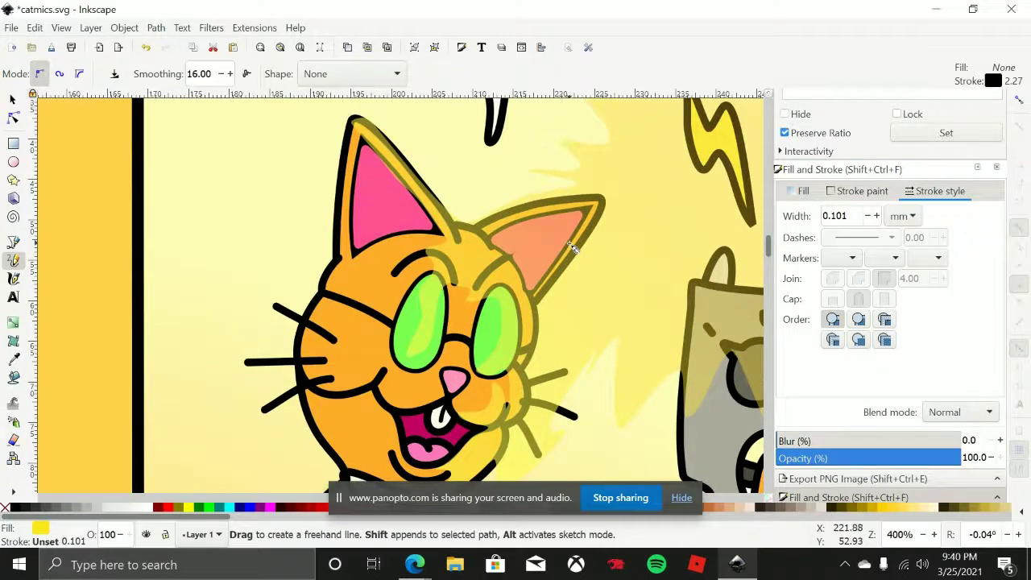
left_click_drag(572, 248, 585, 218)
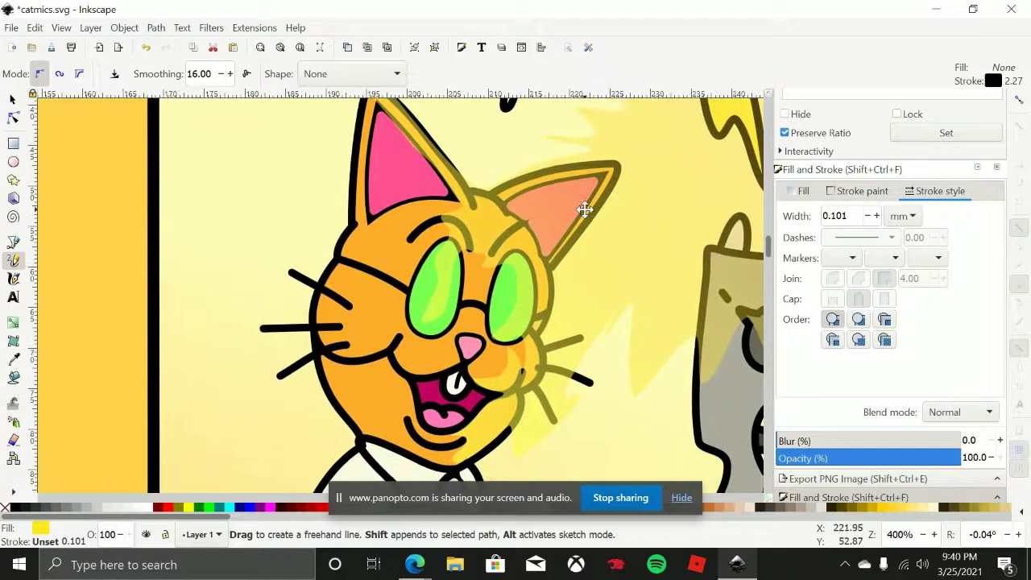
scroll(587, 214, "down", 2)
scroll(586, 213, "left", 1)
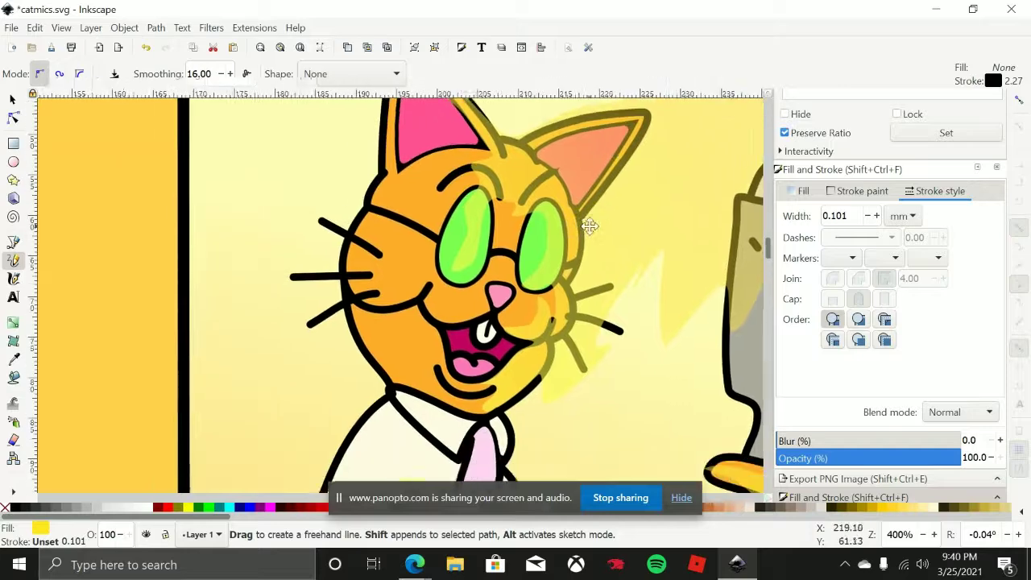
Examine the yellow light shapes across the cat's ears, green glasses and muzzle in the "meow" panel up close
scroll(566, 246, "up", 2)
scroll(557, 372, "up", 2)
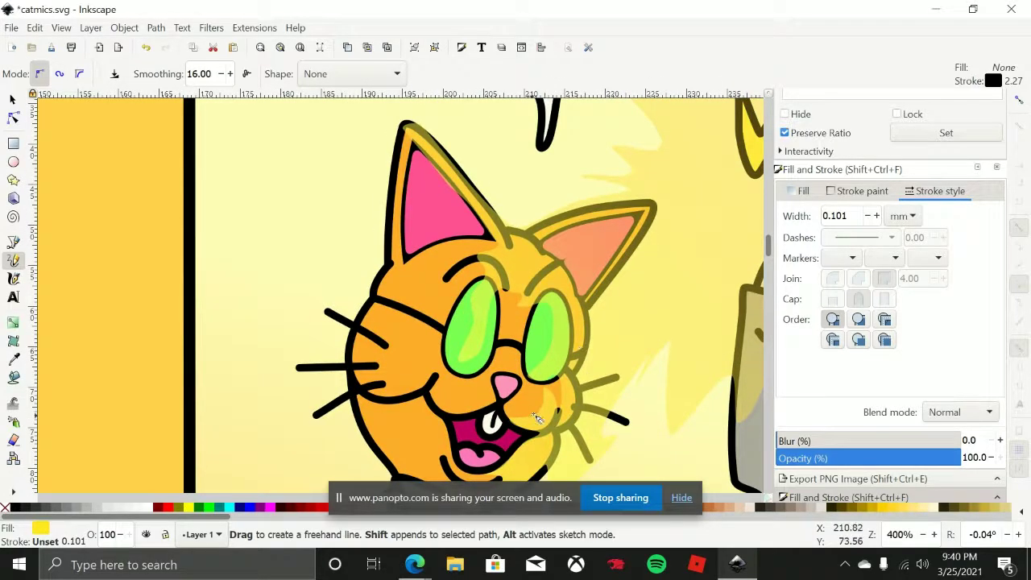
scroll(534, 417, "down", 4)
scroll(580, 309, "left", 1)
scroll(621, 238, "up", 2)
scroll(622, 238, "left", 1)
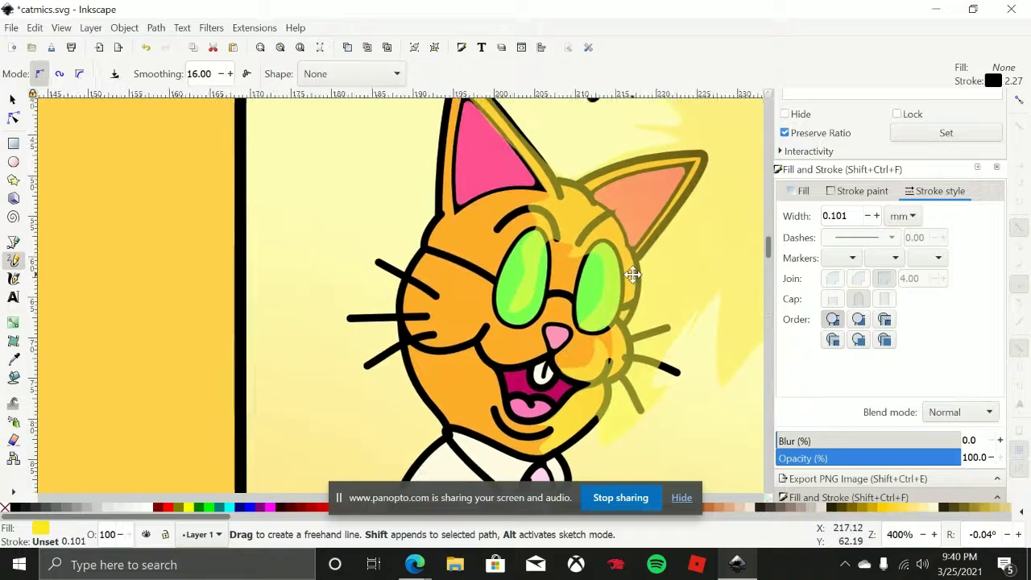
scroll(628, 280, "right", 2)
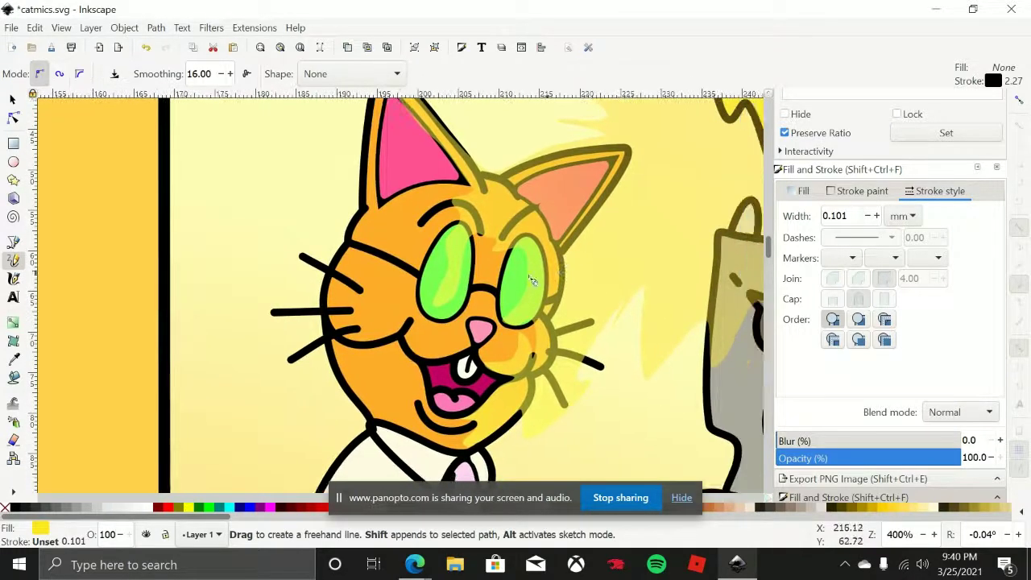
scroll(465, 320, "left", 2)
scroll(465, 320, "down", 1)
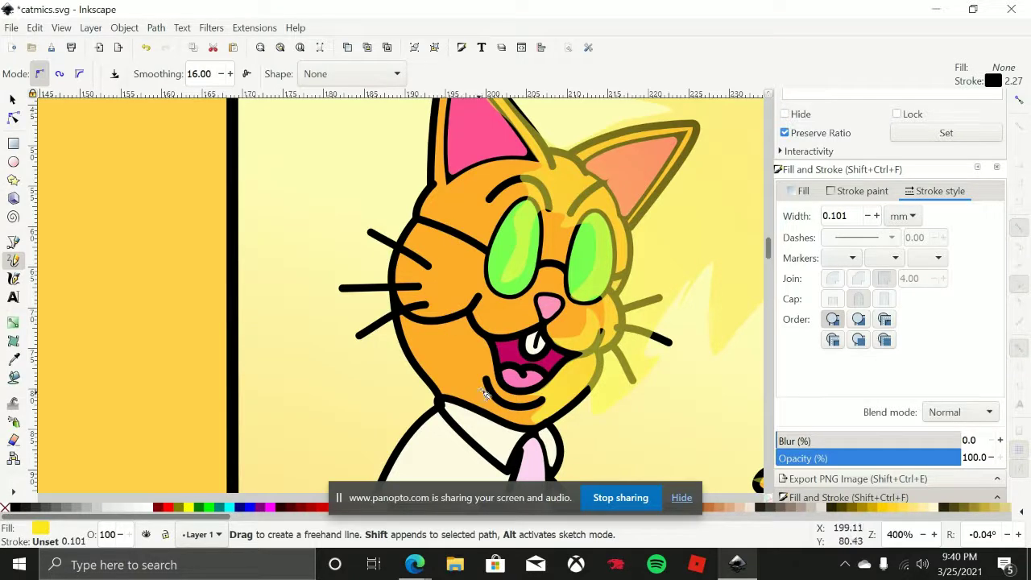
Examine the yellow highlight along the lab coat's raised sleeve and the hand holding the grey device
scroll(486, 393, "down", 6)
scroll(486, 393, "down", 3)
scroll(471, 266, "down", 2, "ctrl")
scroll(471, 265, "right", 1)
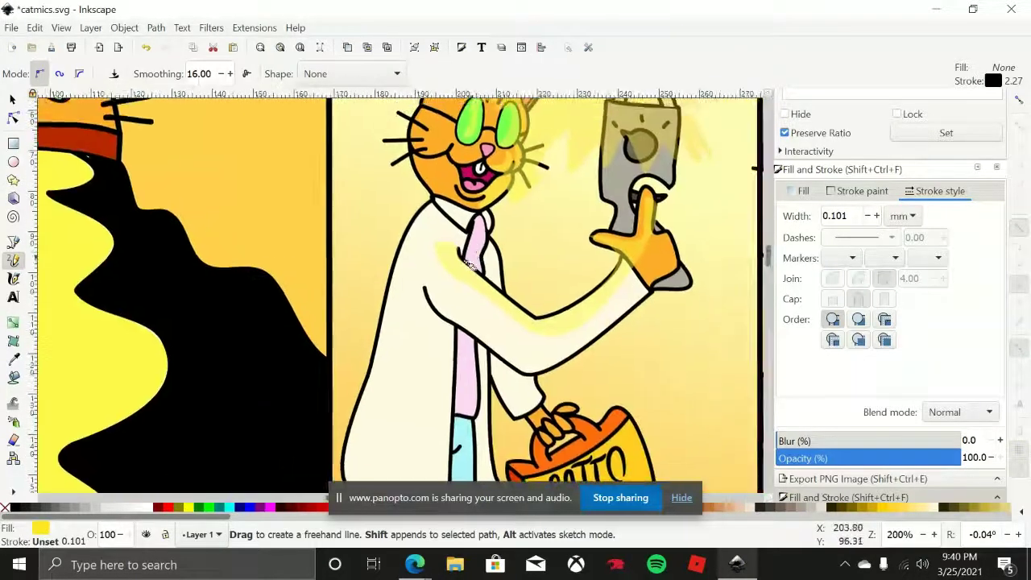
scroll(523, 296, "up", 1)
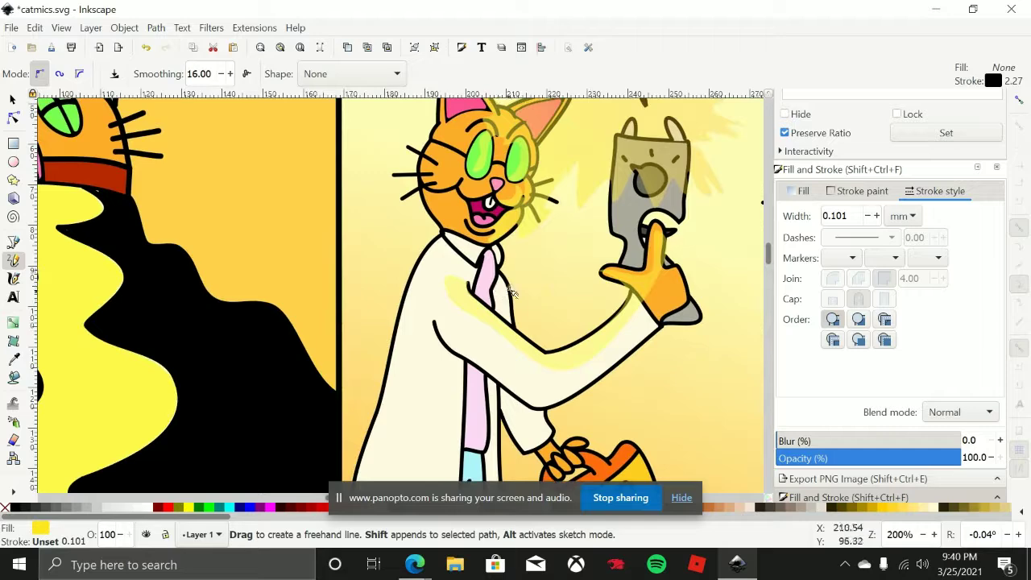
scroll(559, 269, "down", 2)
scroll(559, 269, "left", 2)
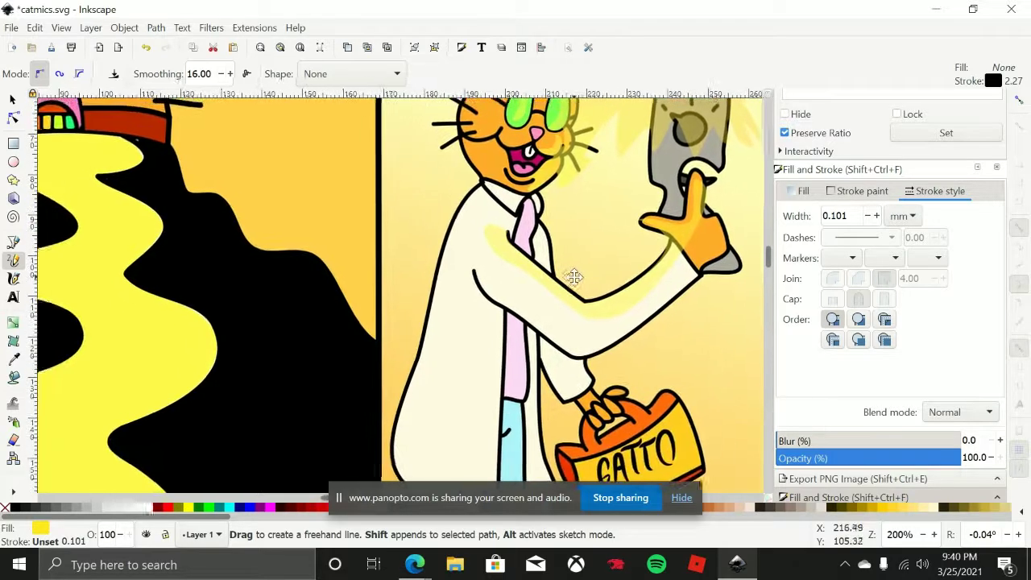
scroll(524, 301, "right", 3)
scroll(523, 301, "up", 1)
Examine how the light burst around the lightning bolts overlaps the grey device and the side of the cat's face
scroll(524, 302, "down", 1, "ctrl")
scroll(515, 290, "up", 2)
scroll(516, 286, "left", 2)
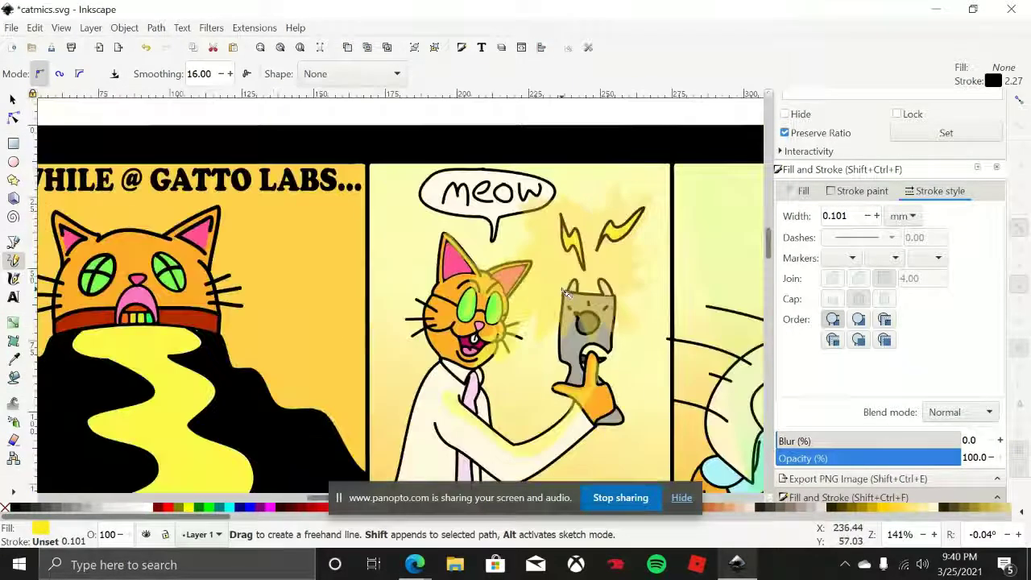
scroll(516, 282, "up", 2, "ctrl")
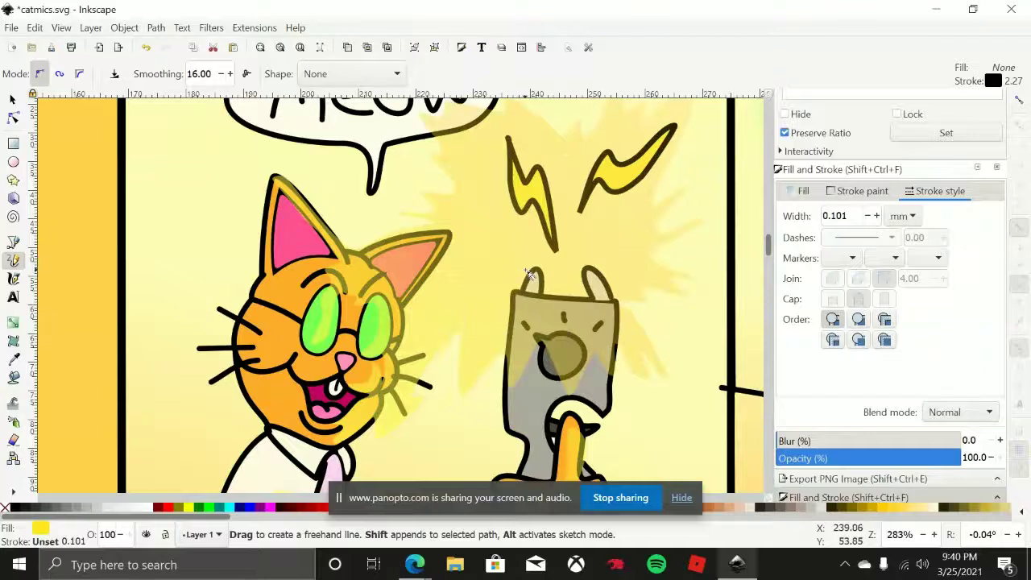
scroll(548, 259, "up", 1)
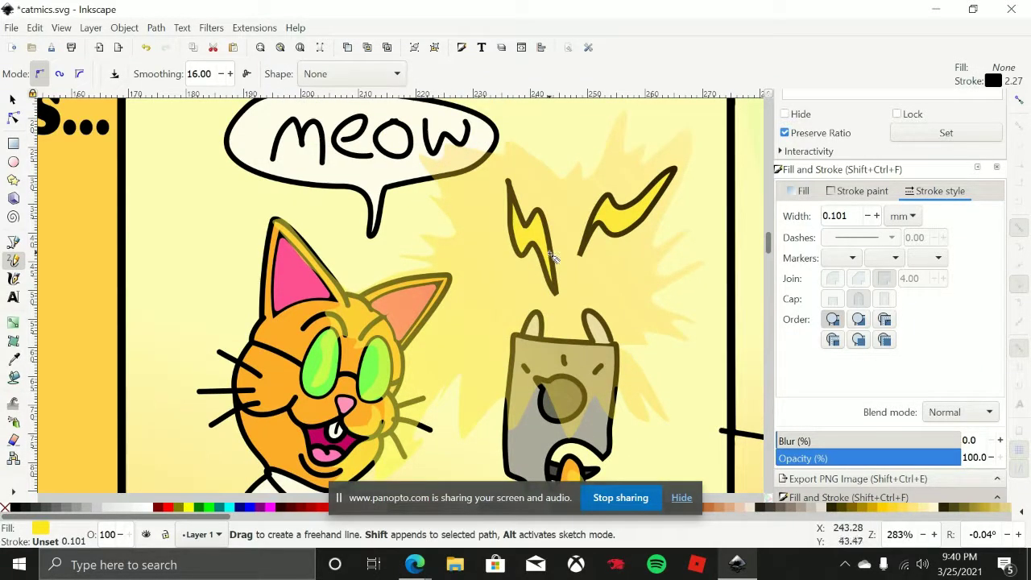
scroll(572, 310, "down", 1)
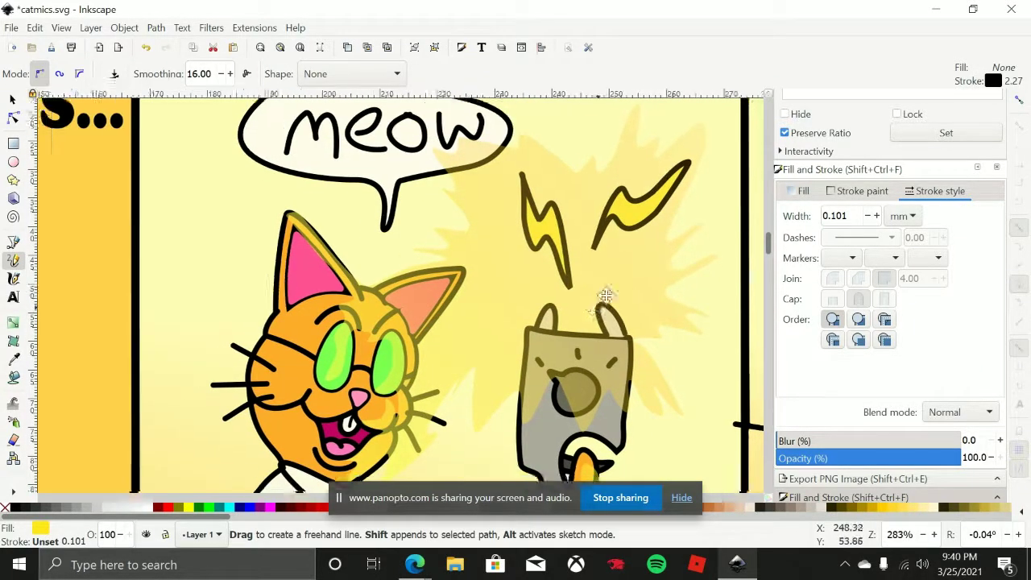
scroll(524, 266, "right", 1)
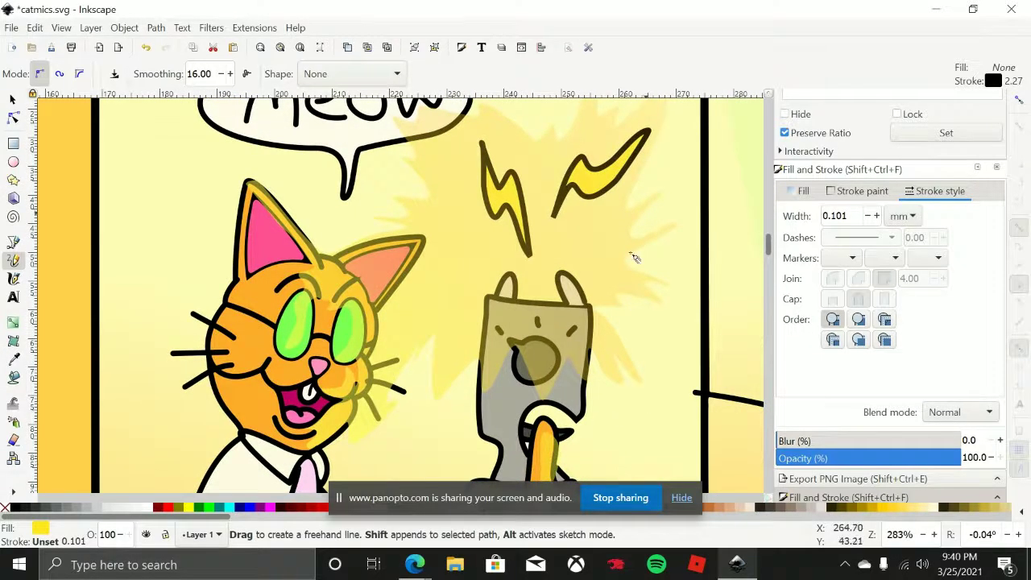
scroll(463, 312, "down", 2)
scroll(483, 331, "left", 1)
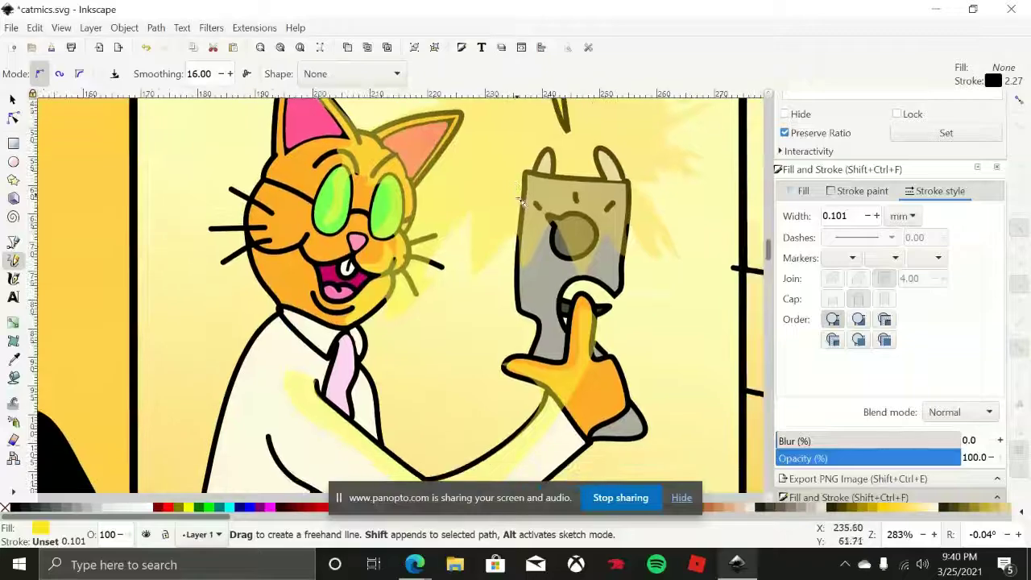
scroll(481, 345, "down", 3)
scroll(472, 345, "up", 1)
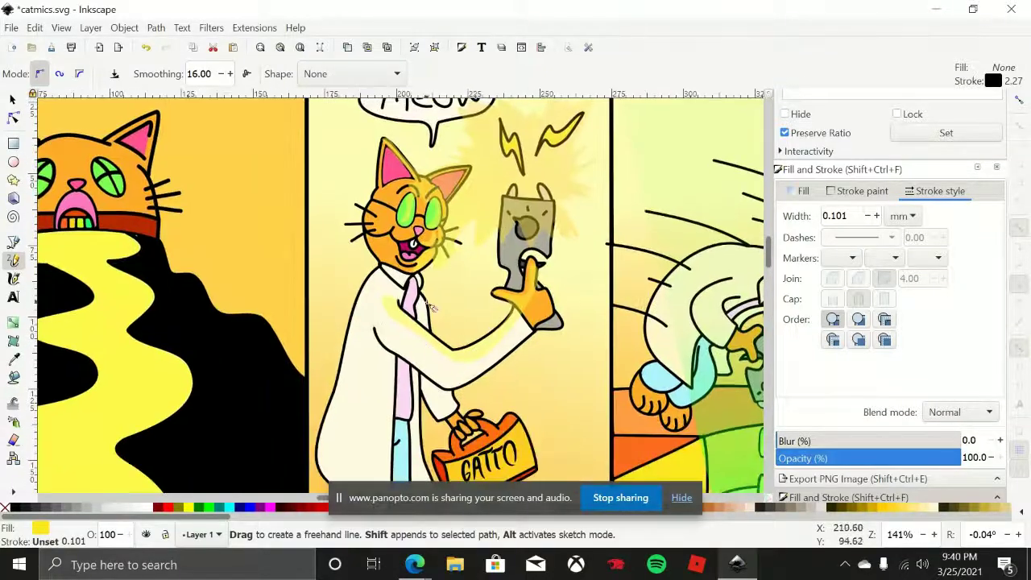
Examine the translucent green glow rising from the slime pit beneath the leaping cat in the "MRRRRWW" panel
scroll(524, 403, "down", 3)
scroll(472, 361, "right", 8)
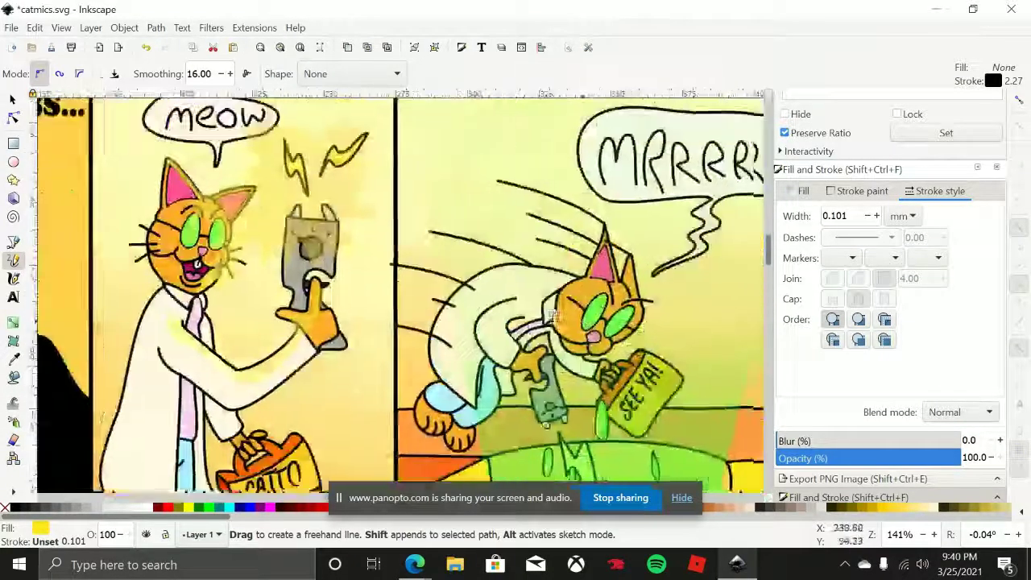
scroll(446, 184, "down", 2)
scroll(467, 210, "up", 1)
scroll(491, 234, "up", 2)
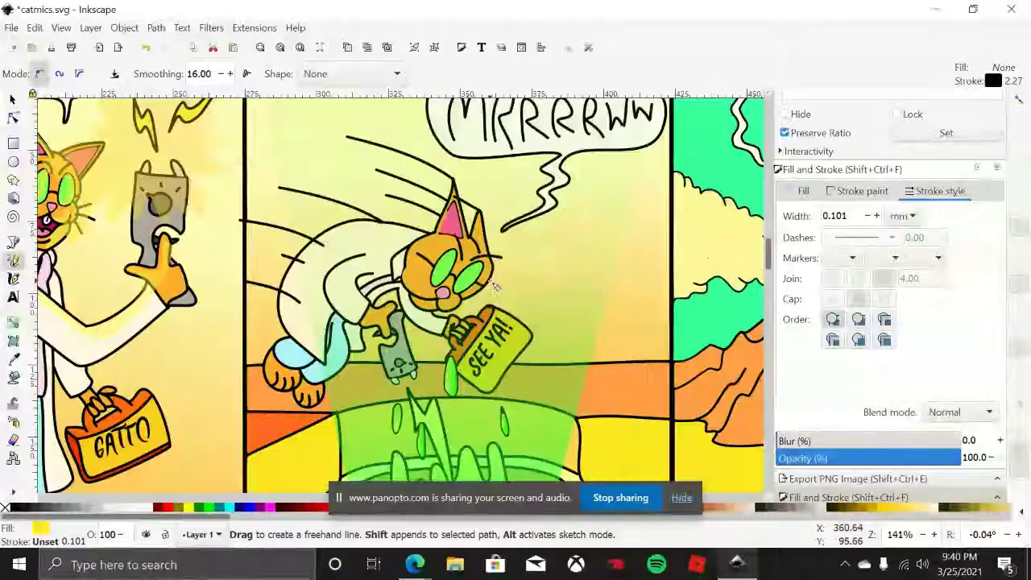
scroll(497, 240, "down", 1)
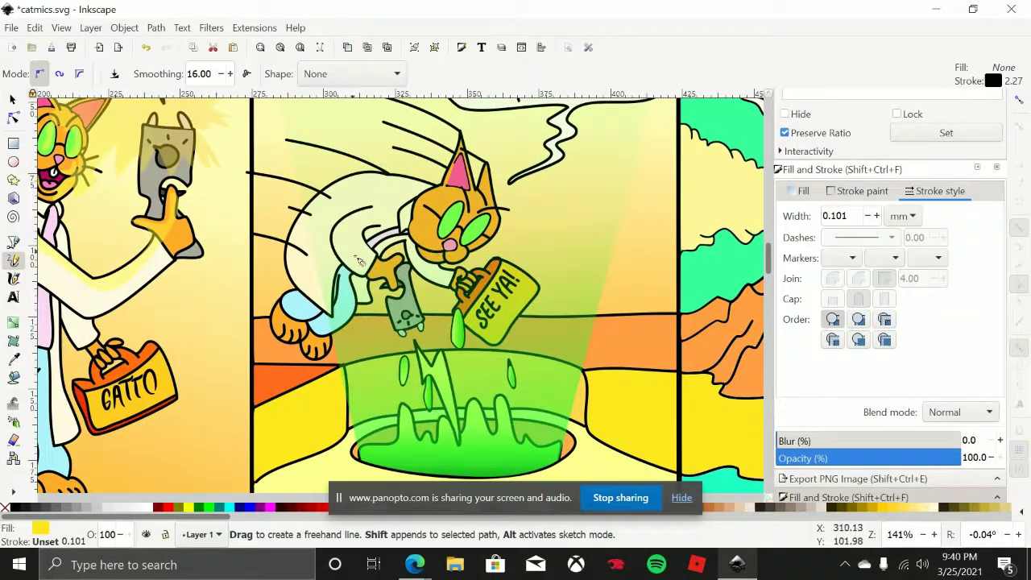
left_click_drag(224, 255, 230, 229)
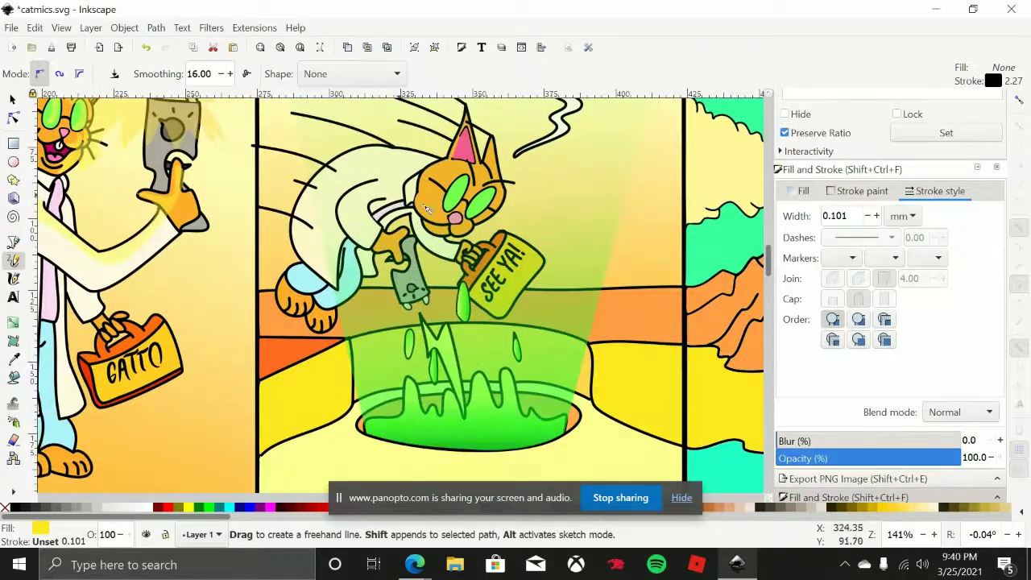
scroll(546, 276, "down", 1)
scroll(529, 237, "right", 1)
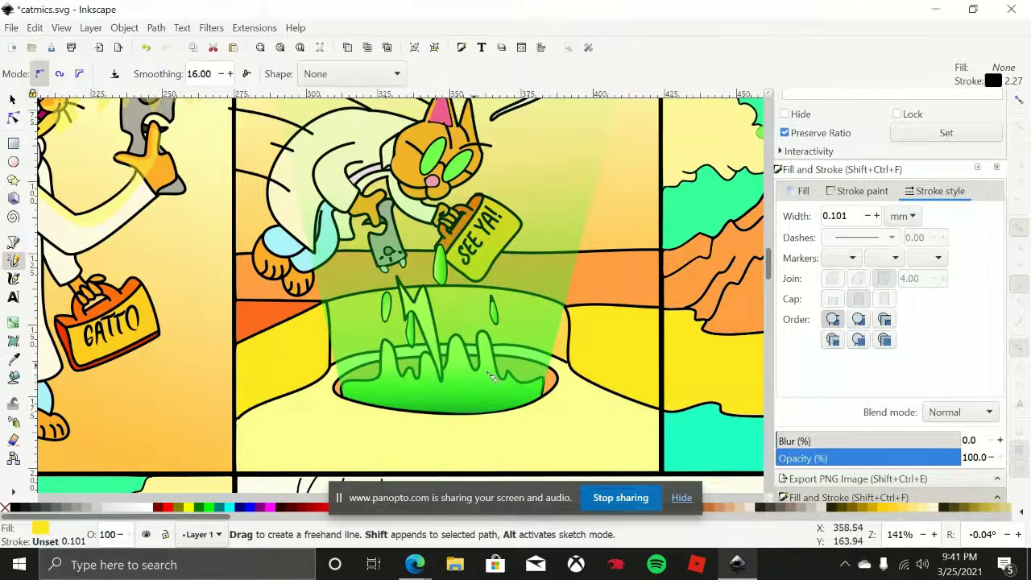
scroll(491, 377, "up", 2)
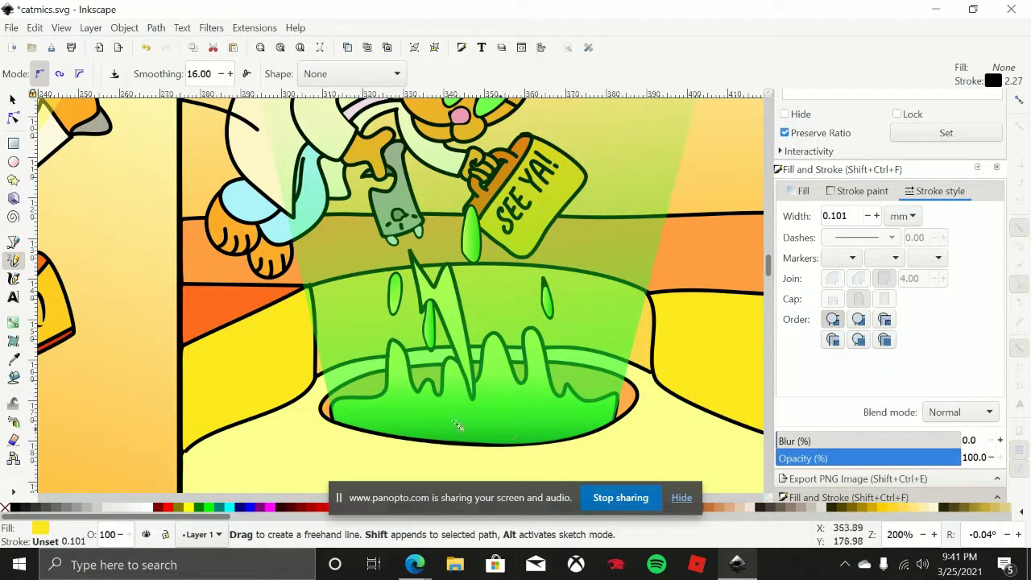
scroll(596, 282, "down", 2)
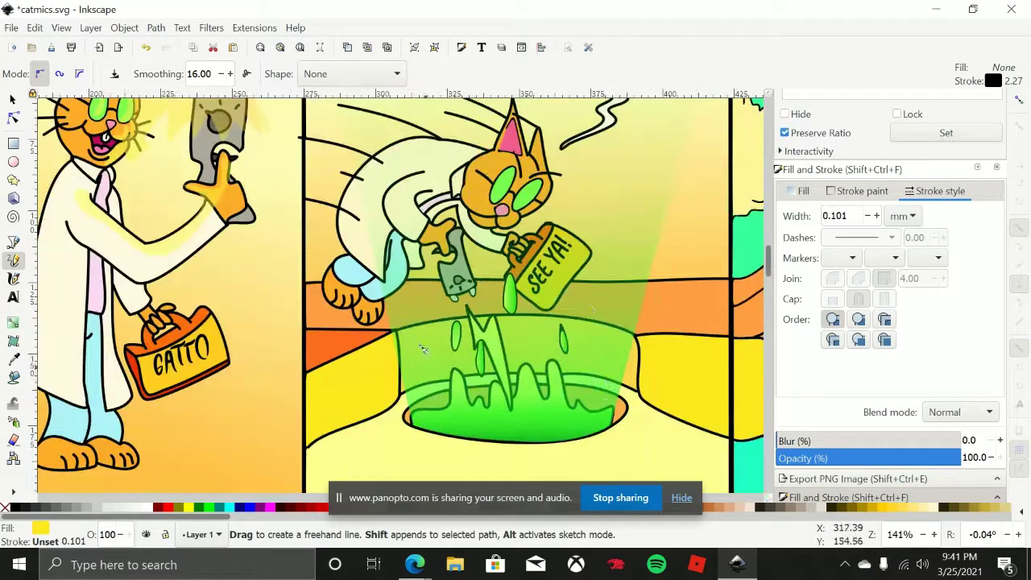
Examine the green tint over the leaping cat's head, coat and "SEE YA!" briefcase up close
scroll(467, 191, "up", 2)
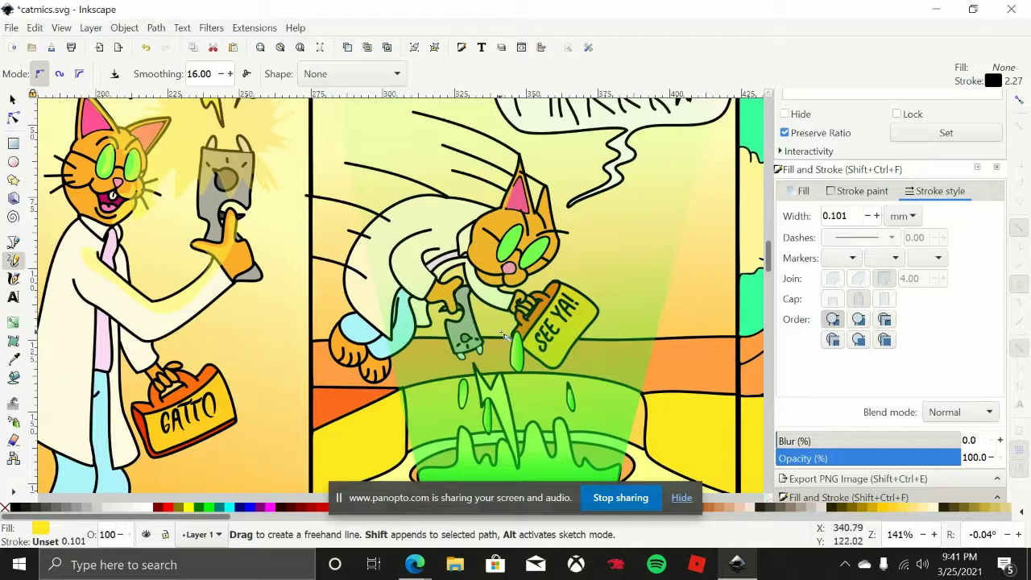
scroll(502, 334, "up", 2)
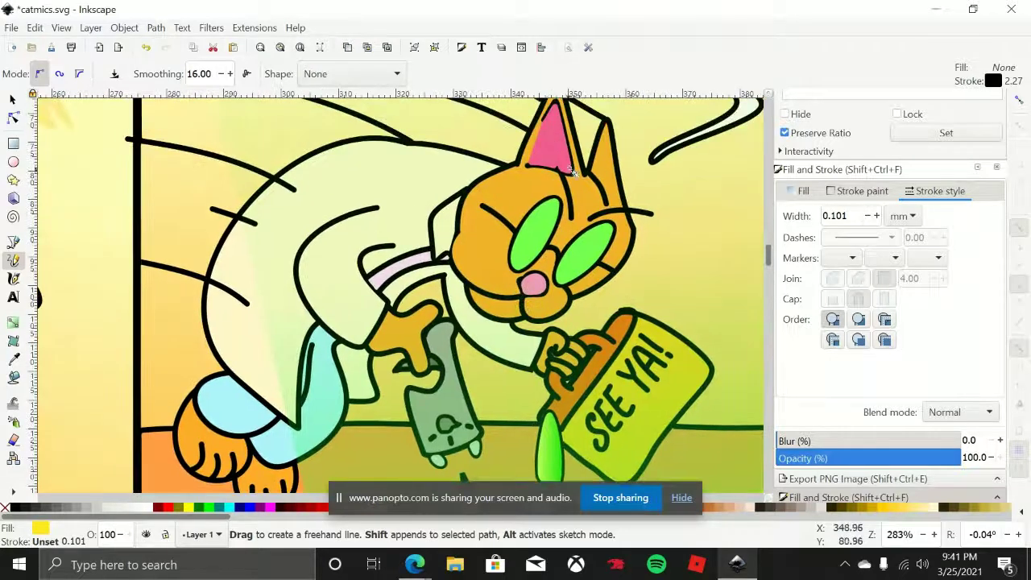
scroll(592, 408, "down", 3)
scroll(538, 273, "down", 2)
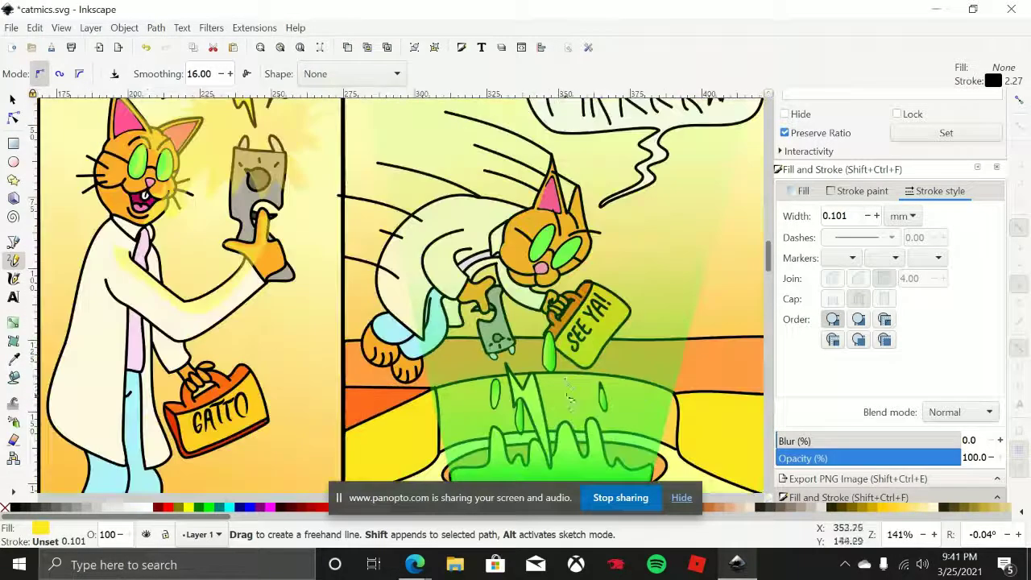
left_click_drag(538, 273, 481, 413)
scroll(480, 413, "down", 2)
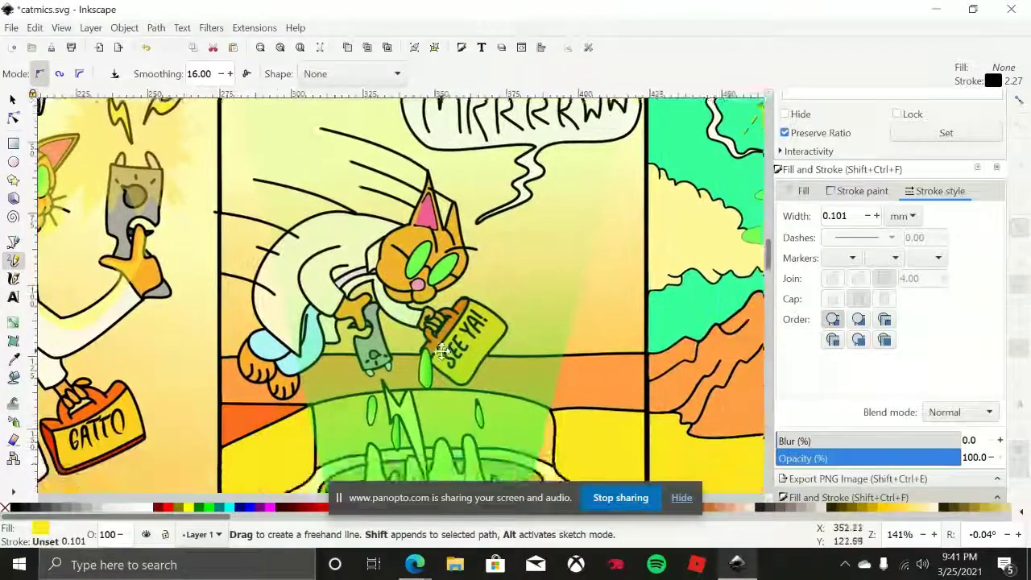
Compare the colouring of the "meow" and "MRRRRWW" panels with the green-sky panel at the end of the first row
scroll(611, 336, "up", 2)
scroll(611, 336, "left", 5)
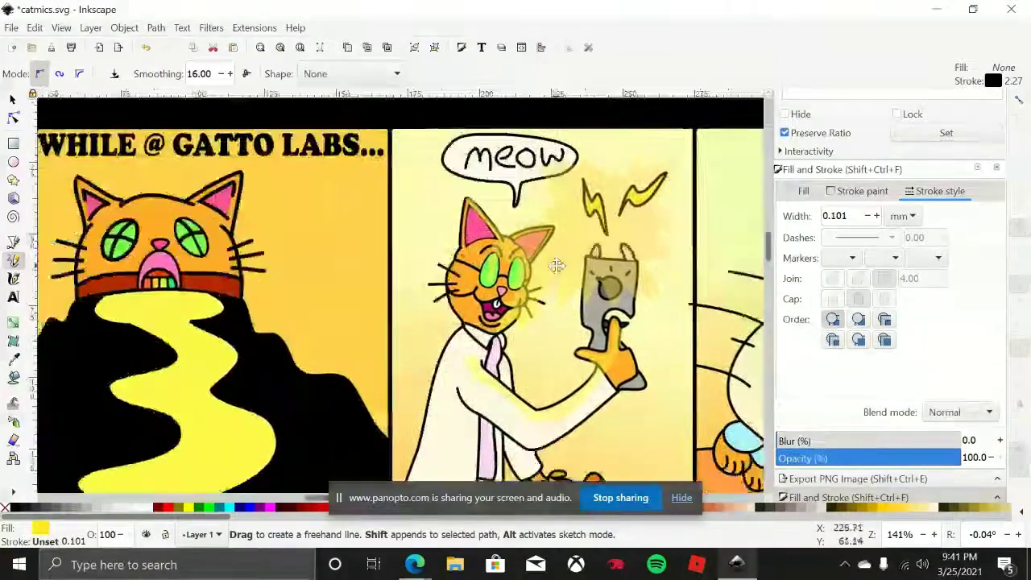
scroll(502, 261, "right", 5)
scroll(503, 260, "right", 5)
scroll(503, 260, "down", 4)
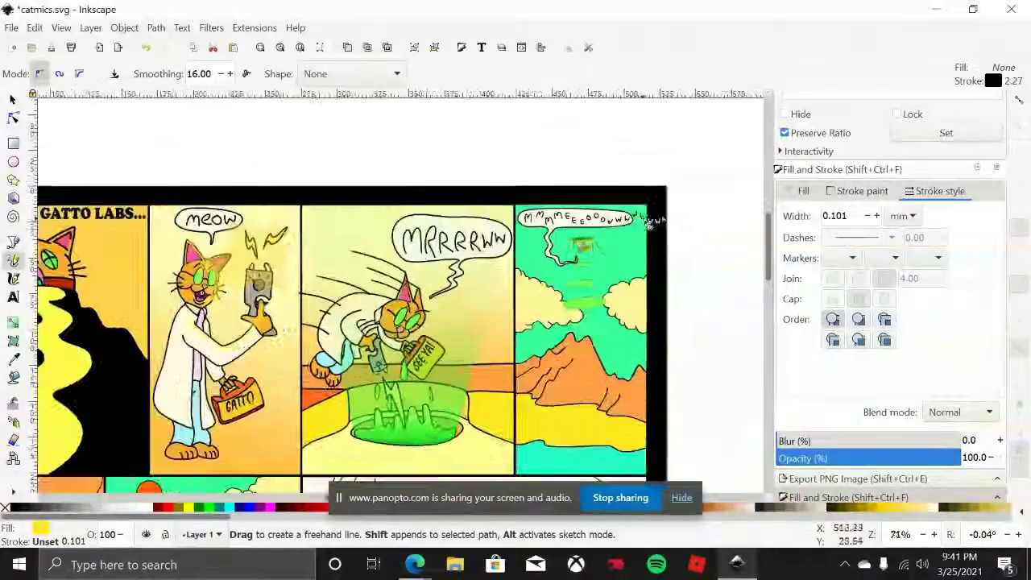
scroll(651, 224, "up", 1)
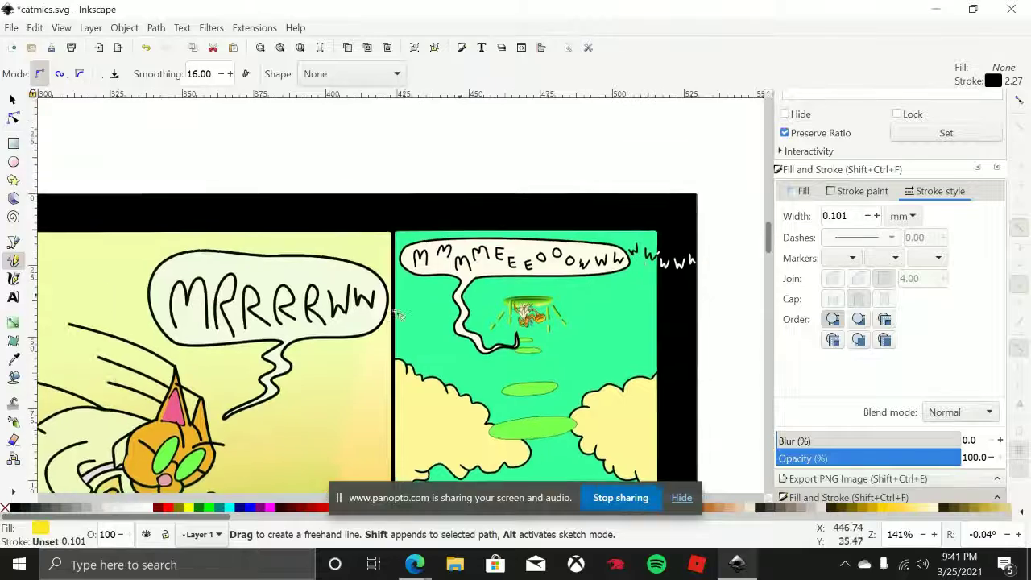
scroll(568, 283, "left", 2)
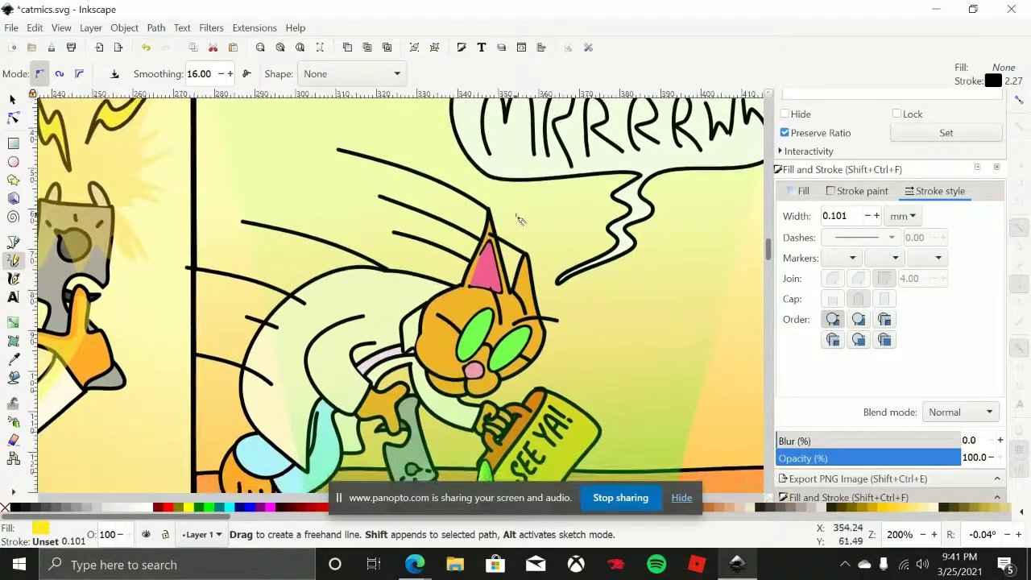
scroll(488, 326, "left", 6)
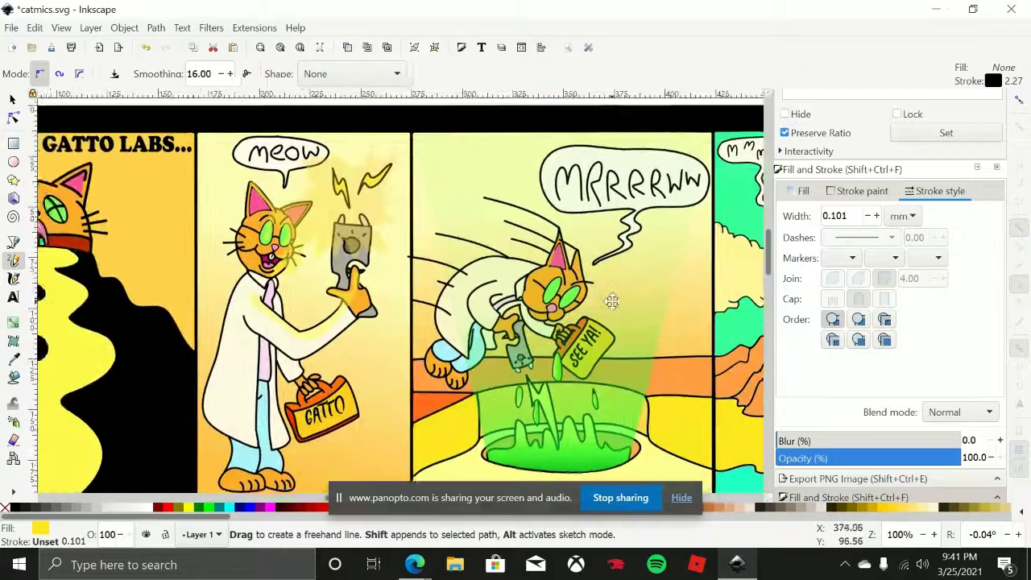
Review the "meow" panel's light burst again, followed by the remaining first-row panels through the green-sky panel
scroll(475, 332, "up", 4)
scroll(464, 339, "up", 4)
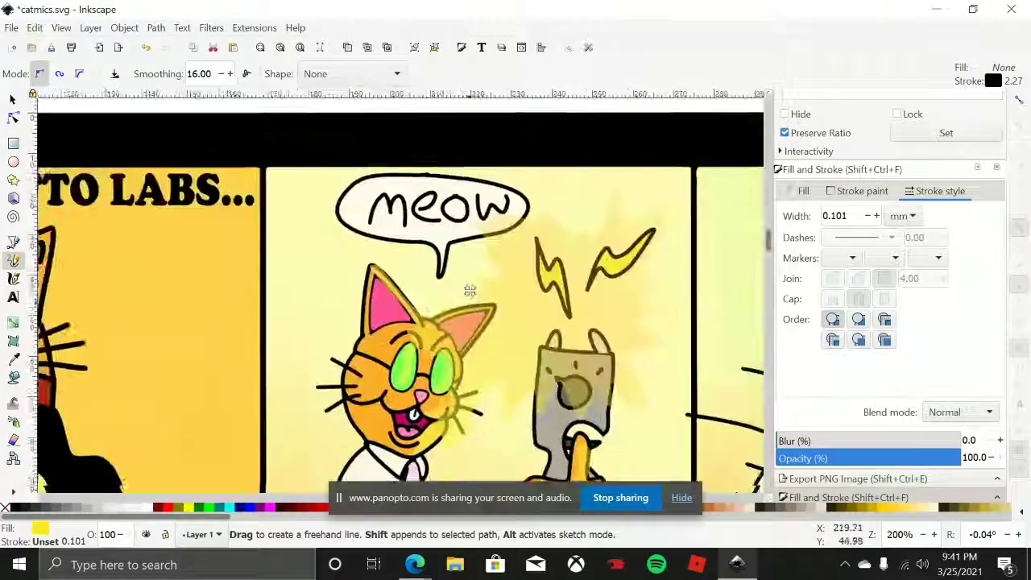
left_click_drag(522, 282, 502, 274)
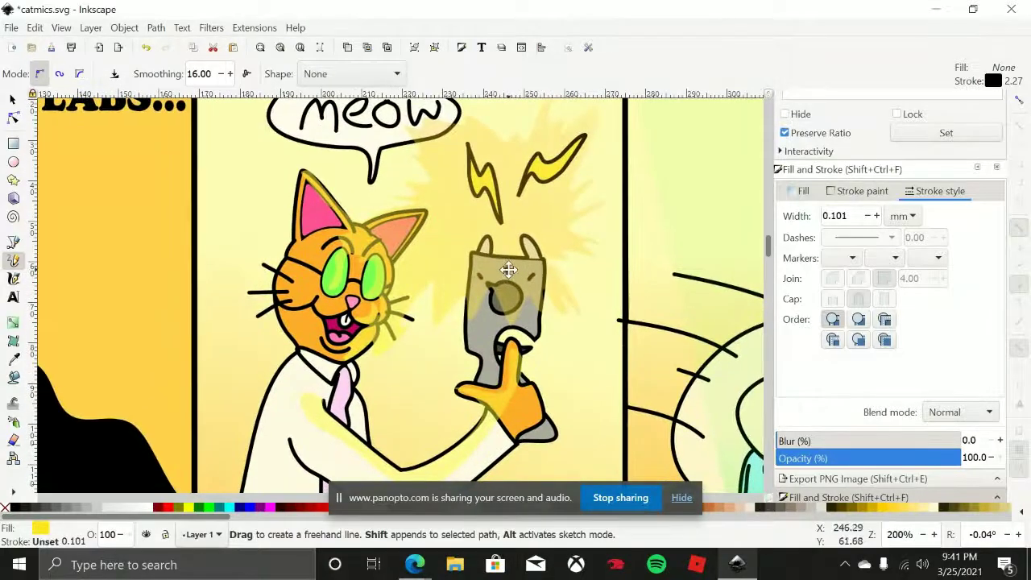
scroll(564, 278, "down", 4)
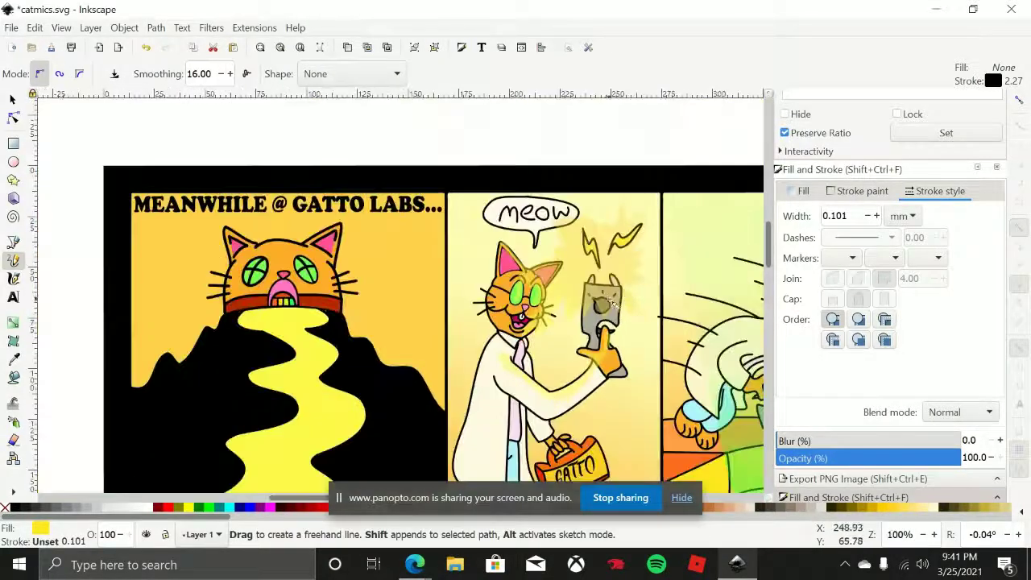
scroll(586, 326, "right", 5)
scroll(585, 326, "down", 1)
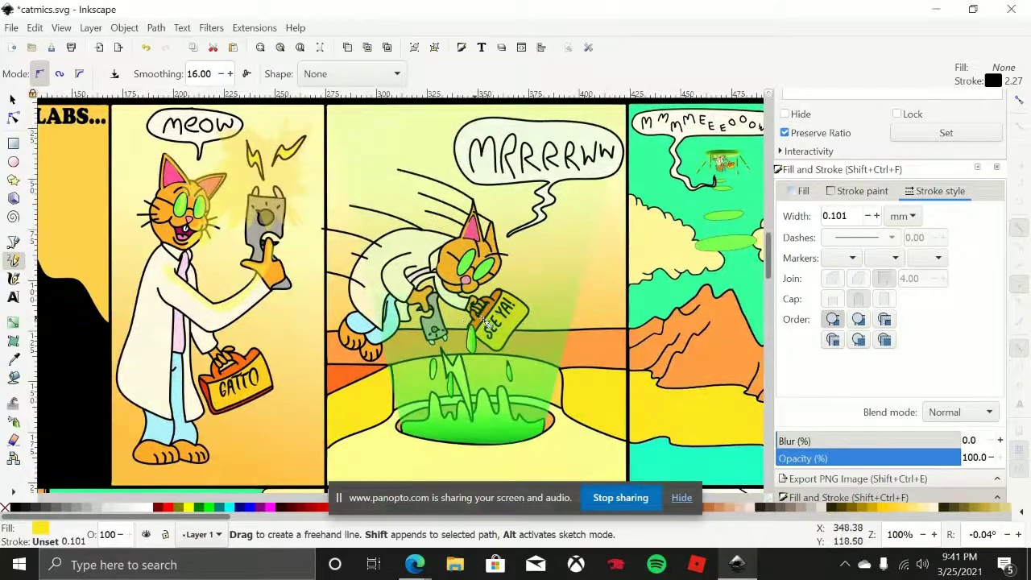
scroll(451, 273, "right", 3)
scroll(363, 294, "up", 1)
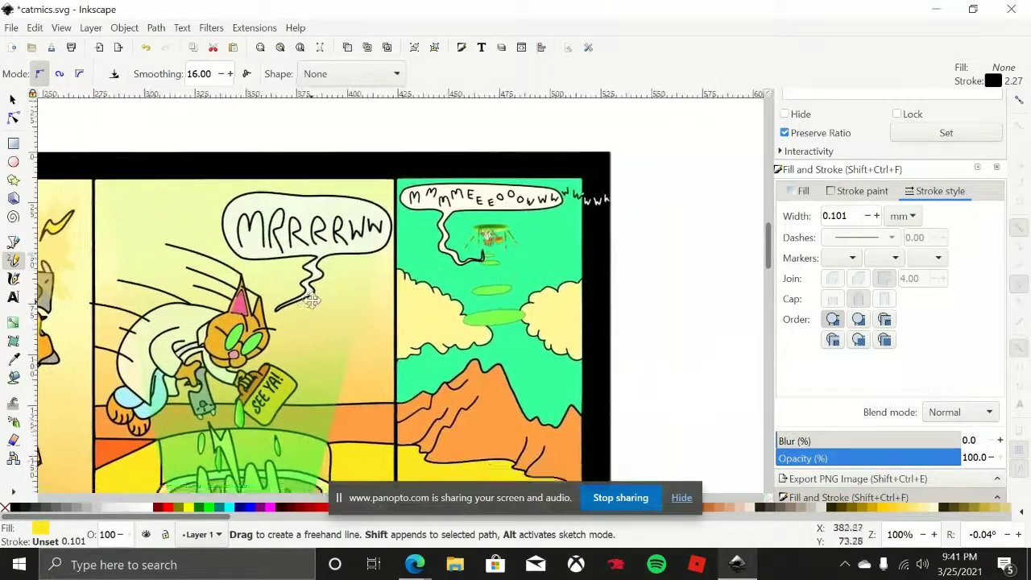
Examine the green portal and the tiny falling cat beneath the long speech bubble in the green-sky panel
scroll(336, 316, "left", 3)
scroll(336, 317, "right", 4)
scroll(292, 282, "down", 1)
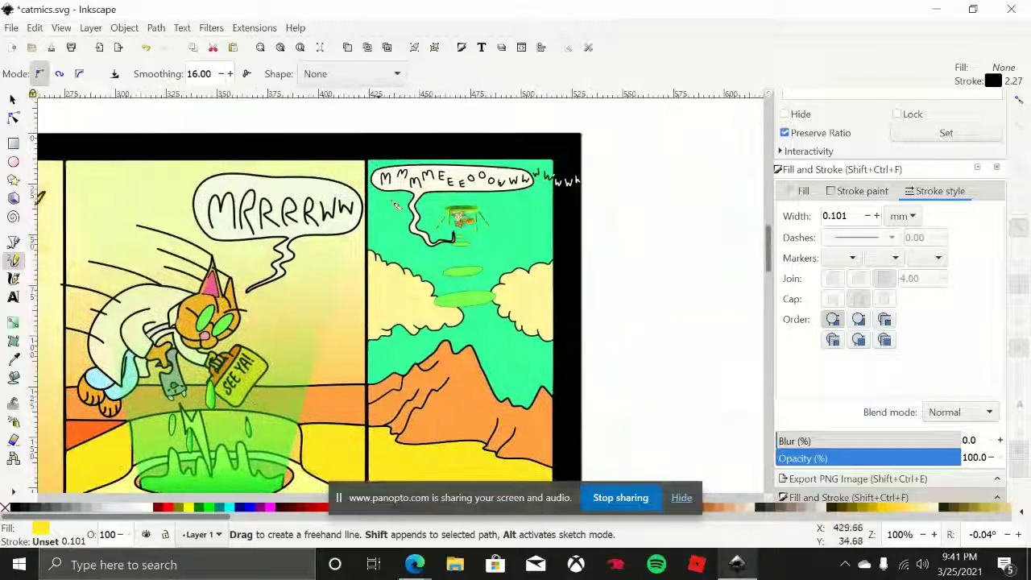
scroll(395, 205, "up", 3)
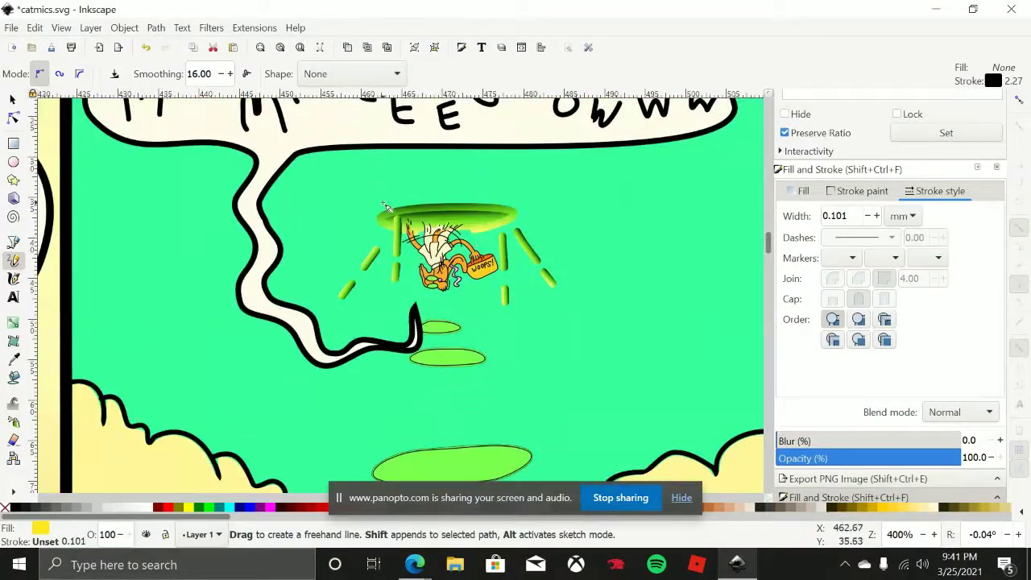
scroll(385, 207, "down", 3)
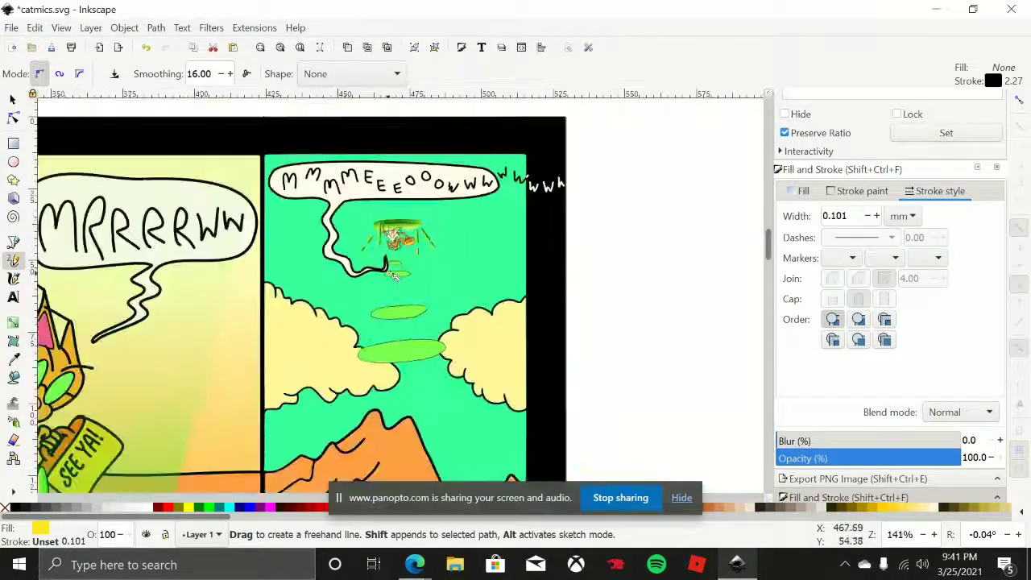
left_click_drag(394, 275, 539, 220)
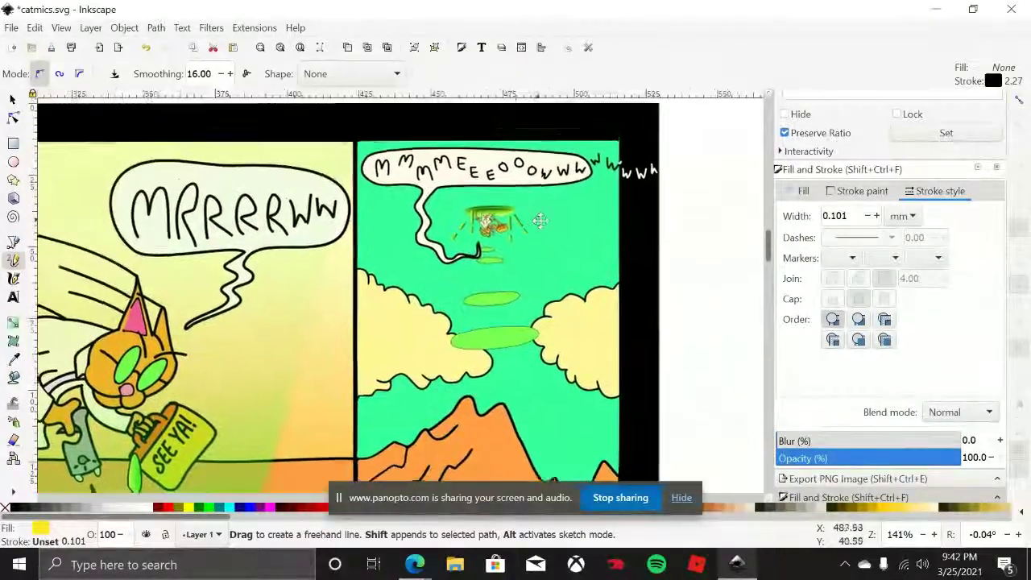
scroll(519, 216, "up", 3)
scroll(518, 232, "down", 1)
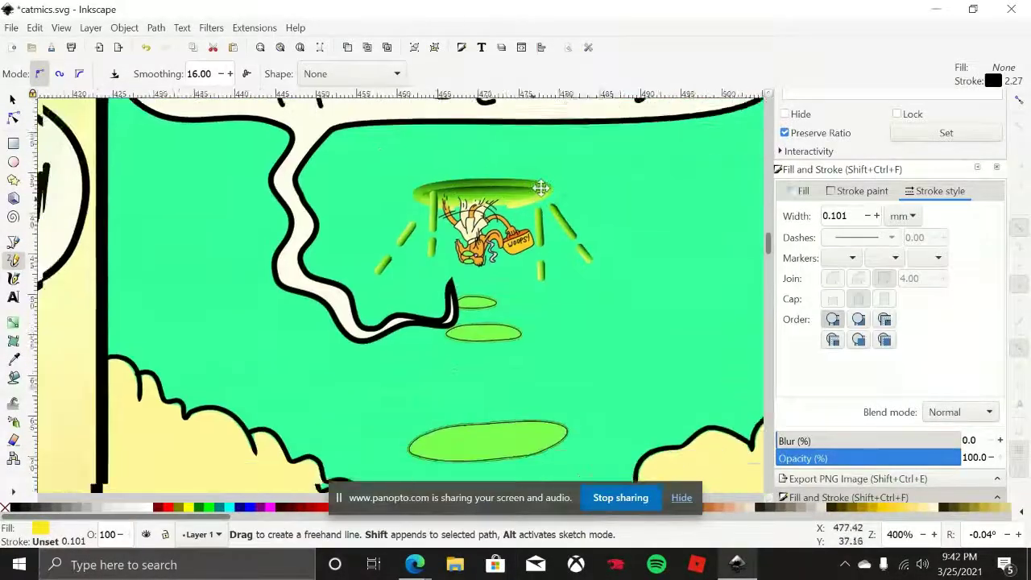
scroll(588, 208, "down", 1)
Study how the orange mountains and yellow ground line up across the border between the "MRRRRWW" and green-sky panels
left_click_drag(588, 208, 555, 148)
scroll(558, 191, "down", 1)
scroll(559, 193, "down", 2)
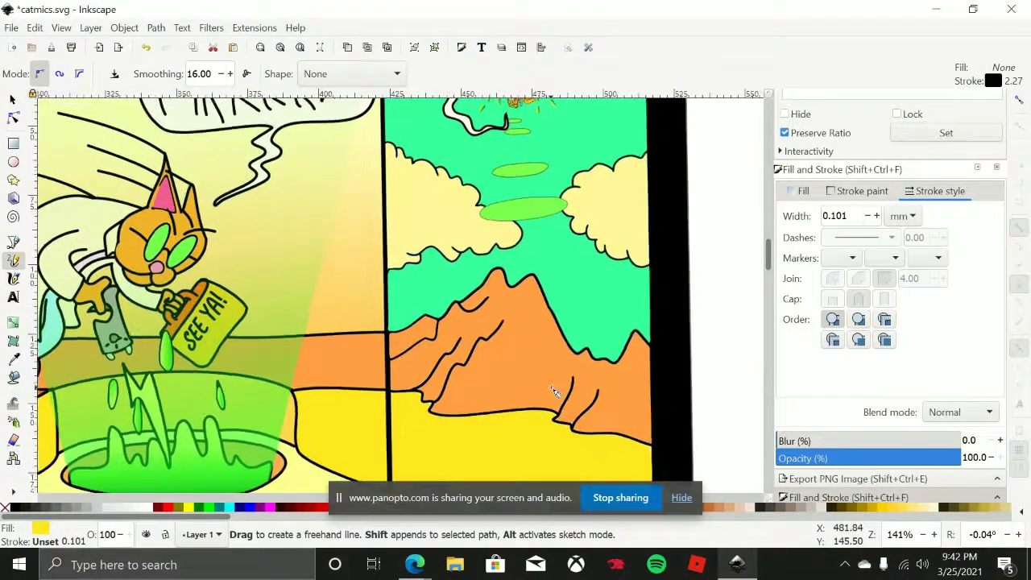
scroll(550, 322, "down", 1)
scroll(548, 259, "up", 2)
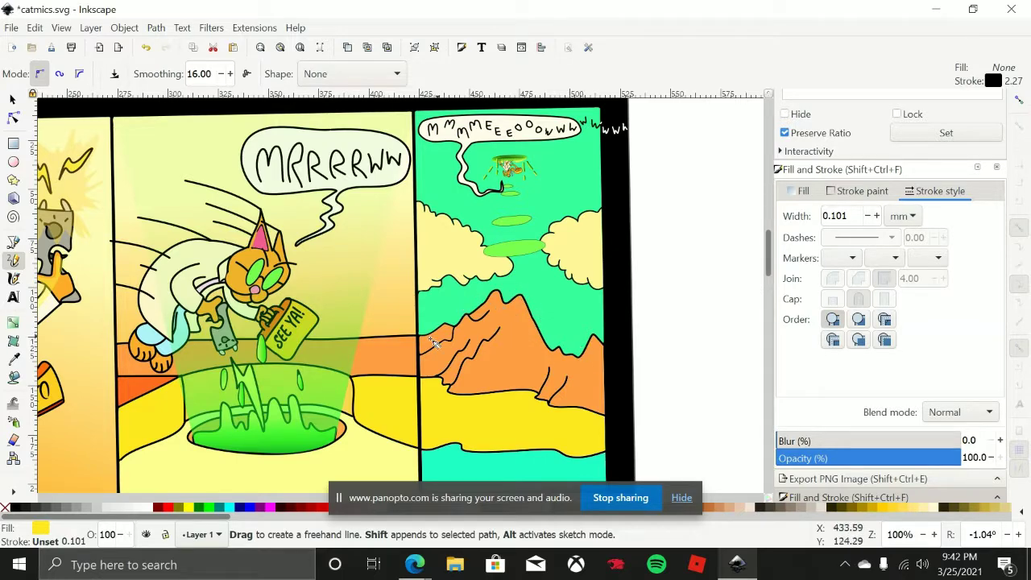
scroll(528, 323, "up", 3)
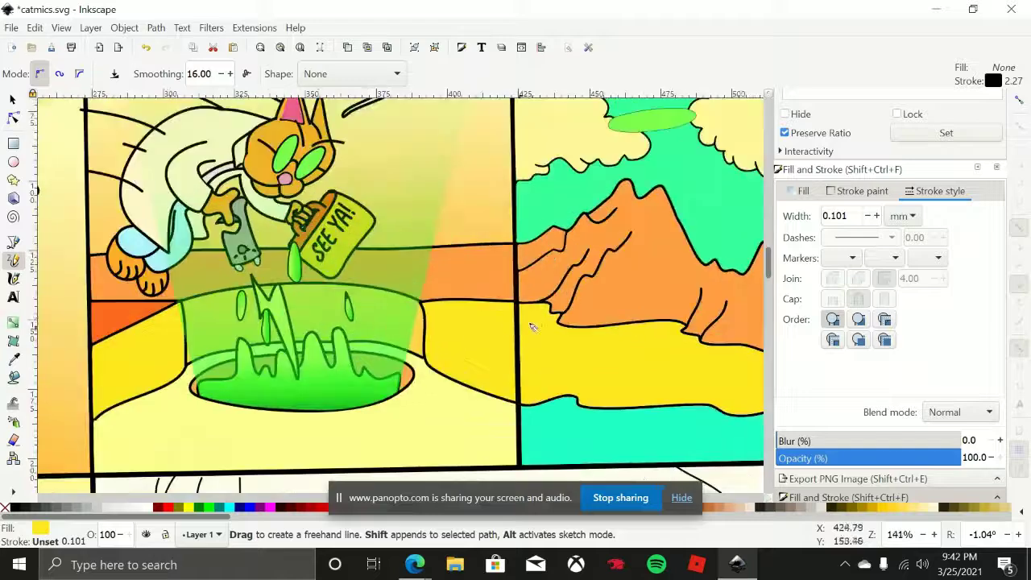
scroll(536, 320, "up", 2)
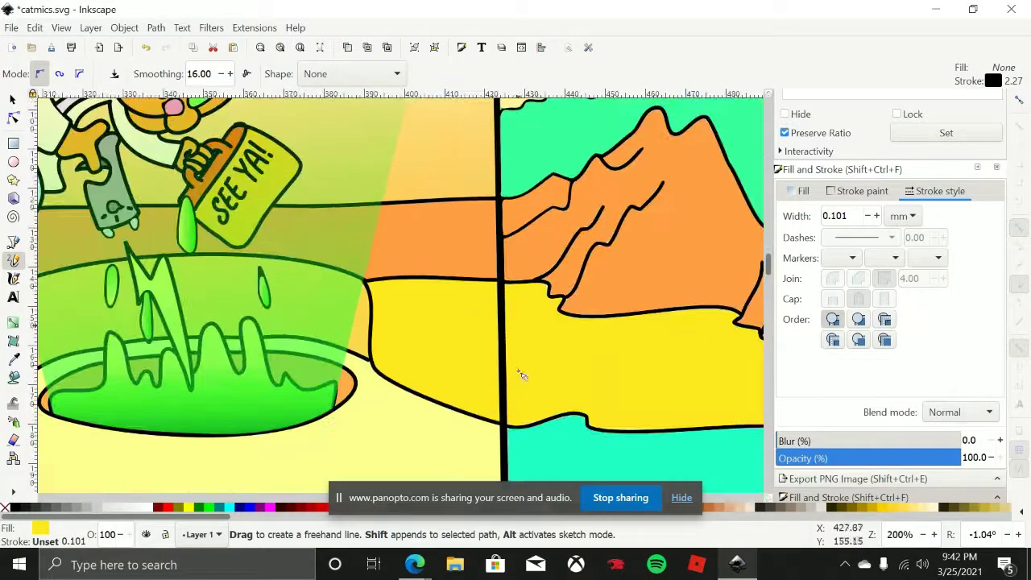
scroll(546, 394, "down", 5)
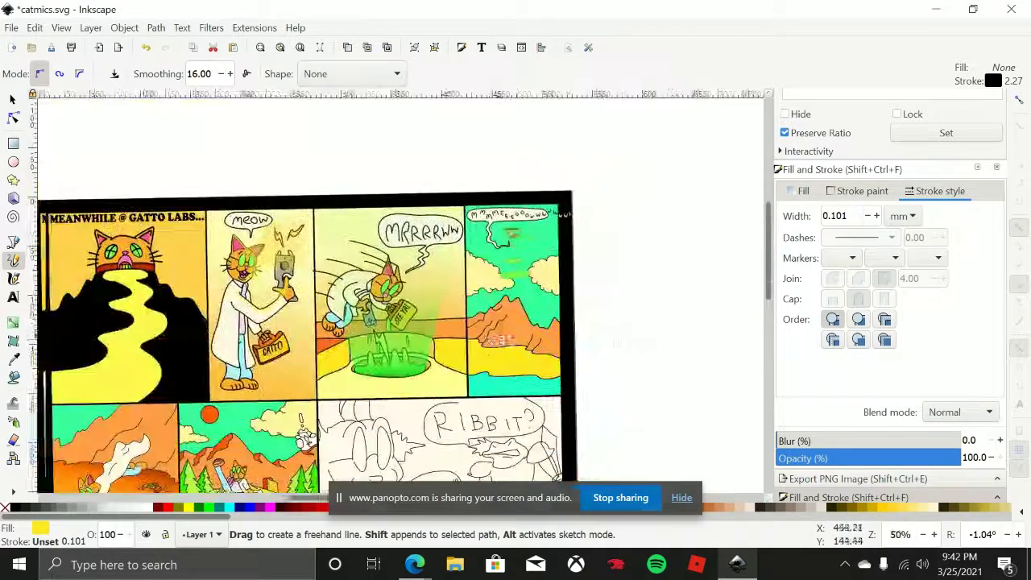
Compare the "meow" and "MRRRRWW" panels with the clouds and sky of the green-sky panel
scroll(481, 334, "up", 3)
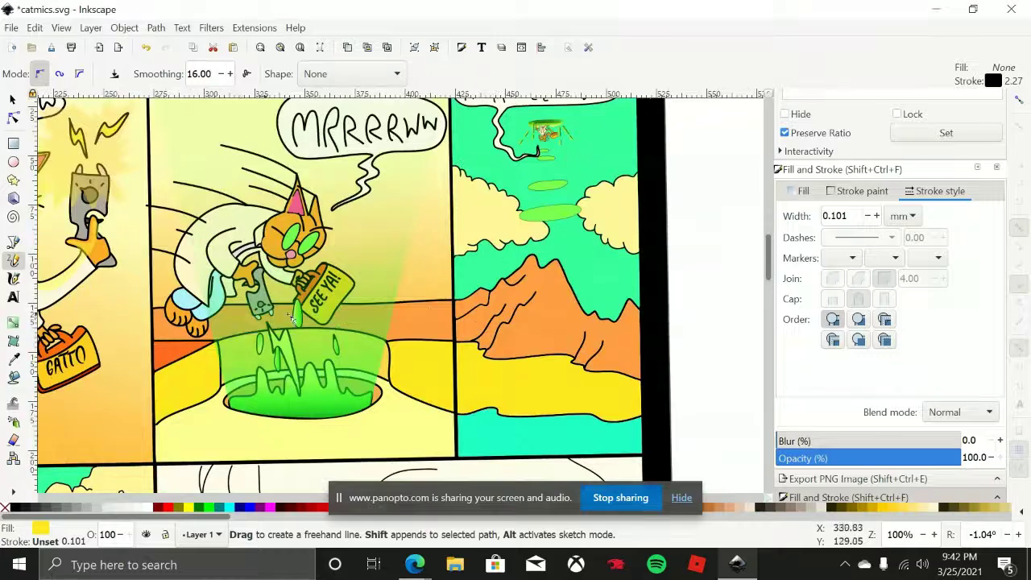
scroll(293, 320, "left", 5)
scroll(523, 322, "up", 1)
scroll(524, 322, "right", 1)
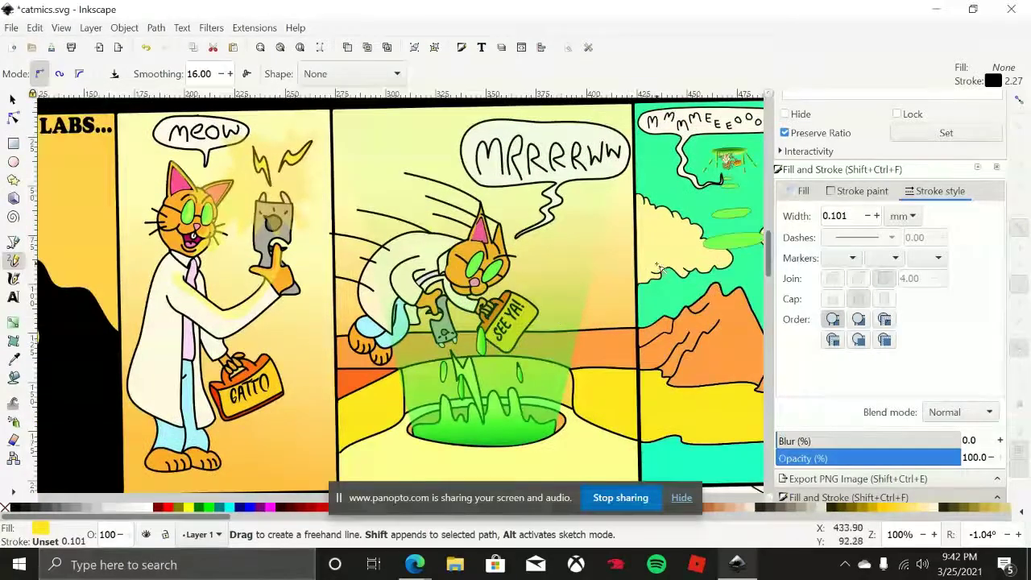
scroll(657, 268, "right", 1)
scroll(509, 367, "up", 2)
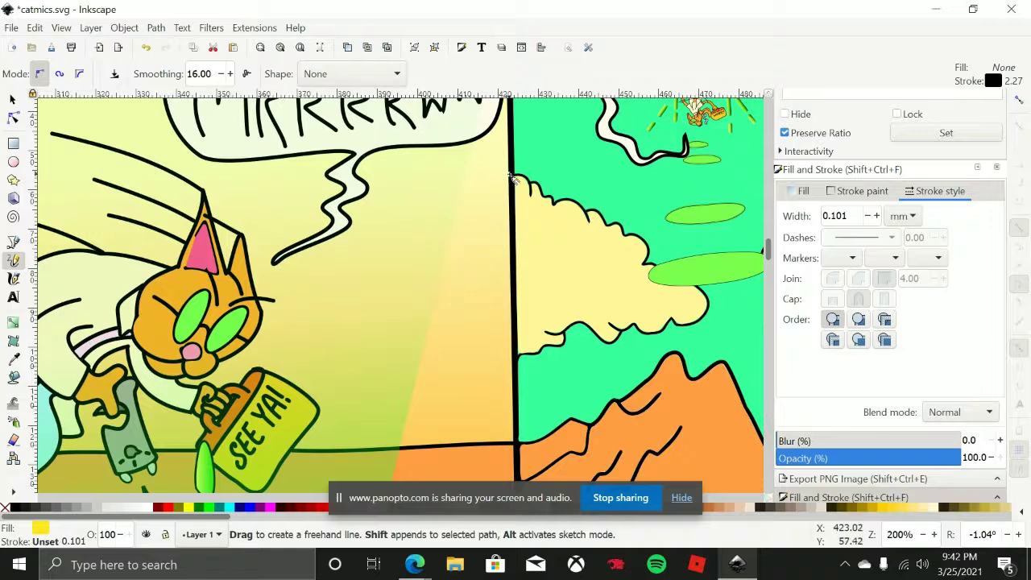
scroll(453, 230, "right", 6)
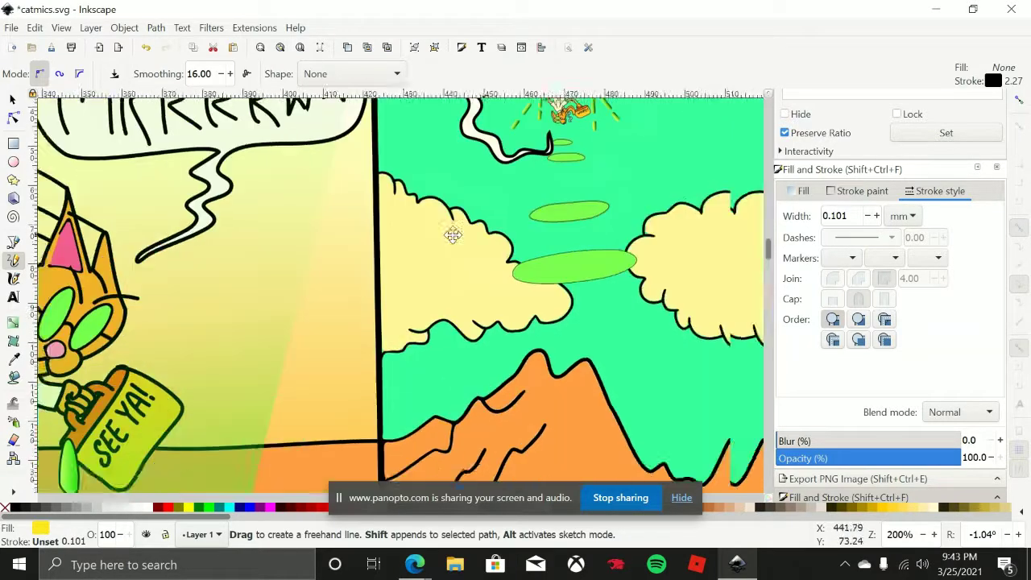
scroll(539, 147, "up", 4)
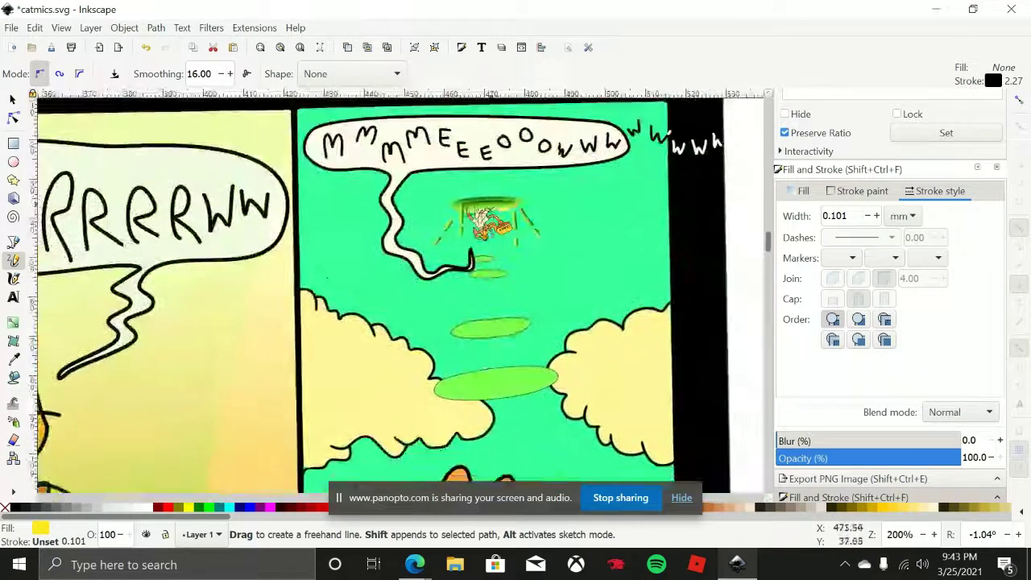
Inspect the upside-down cat with the "WOOPS!" briefcase and the portal from sideways and upright canvas angles
scroll(470, 221, "up", 4)
scroll(379, 165, "up", 6)
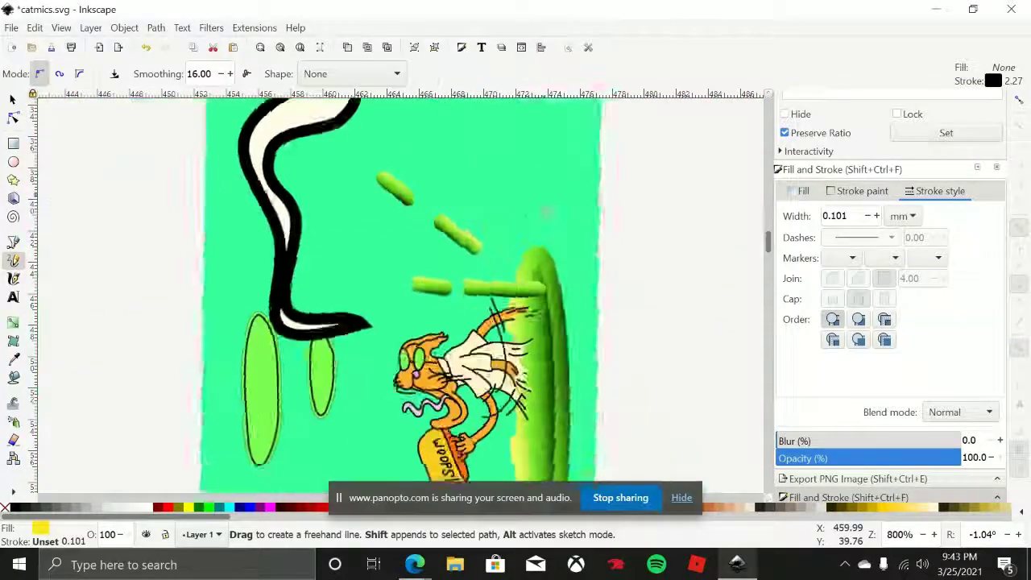
scroll(509, 200, "down", 3)
scroll(509, 200, "right", 2)
scroll(499, 211, "up", 1)
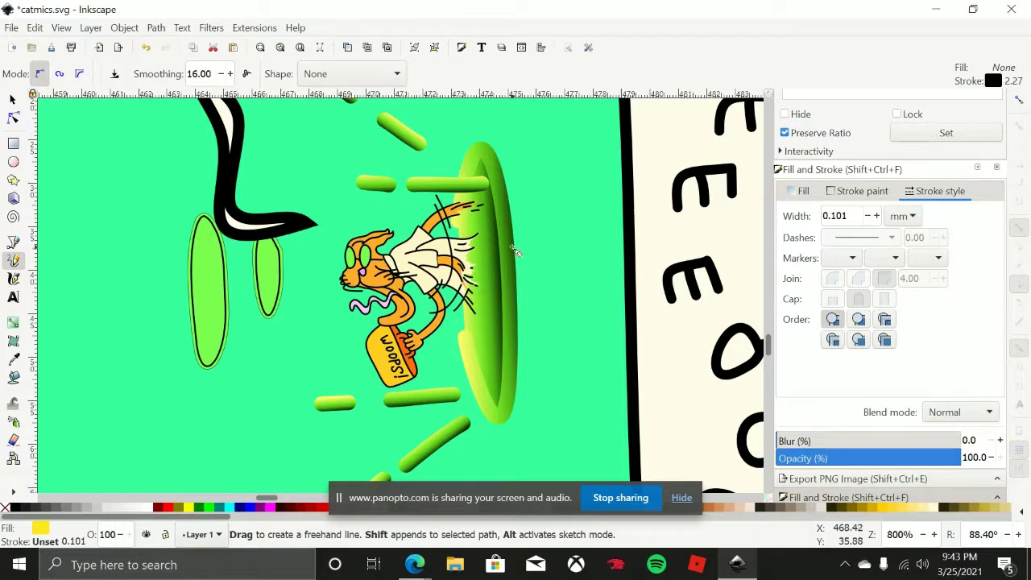
scroll(515, 246, "down", 4)
scroll(520, 240, "up", 1)
scroll(523, 234, "down", 6)
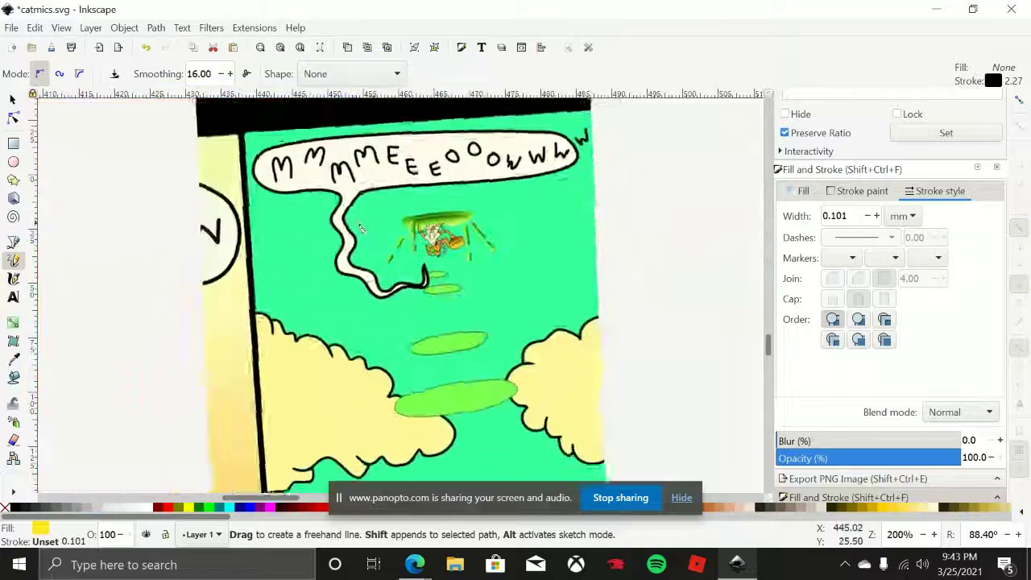
scroll(421, 241, "up", 1)
scroll(422, 241, "up", 3)
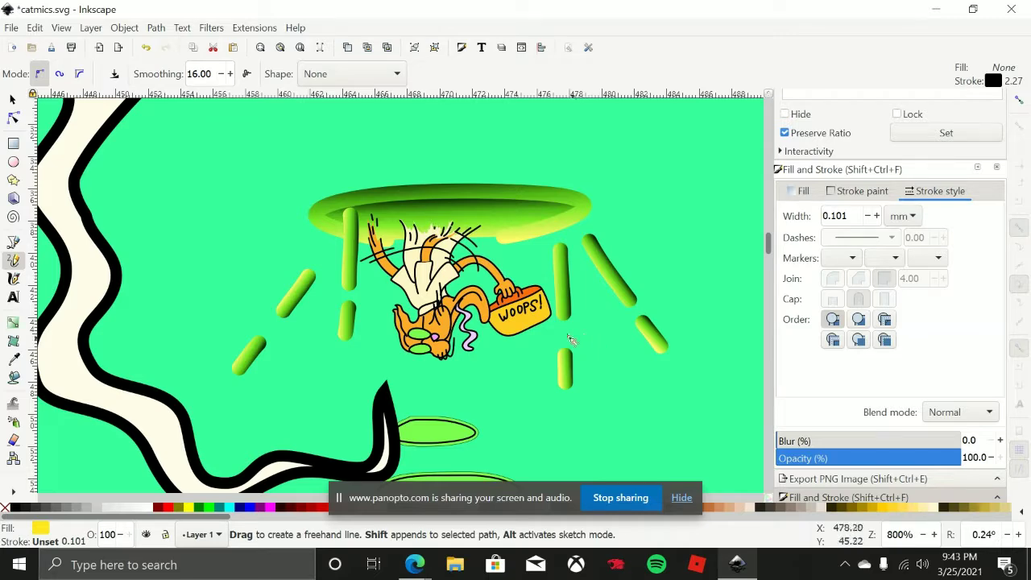
Examine the green ovals below the portal and the gradient shading of the portal ring and its streaks up close
scroll(510, 355, "down", 3)
left_click_drag(524, 423, 538, 223)
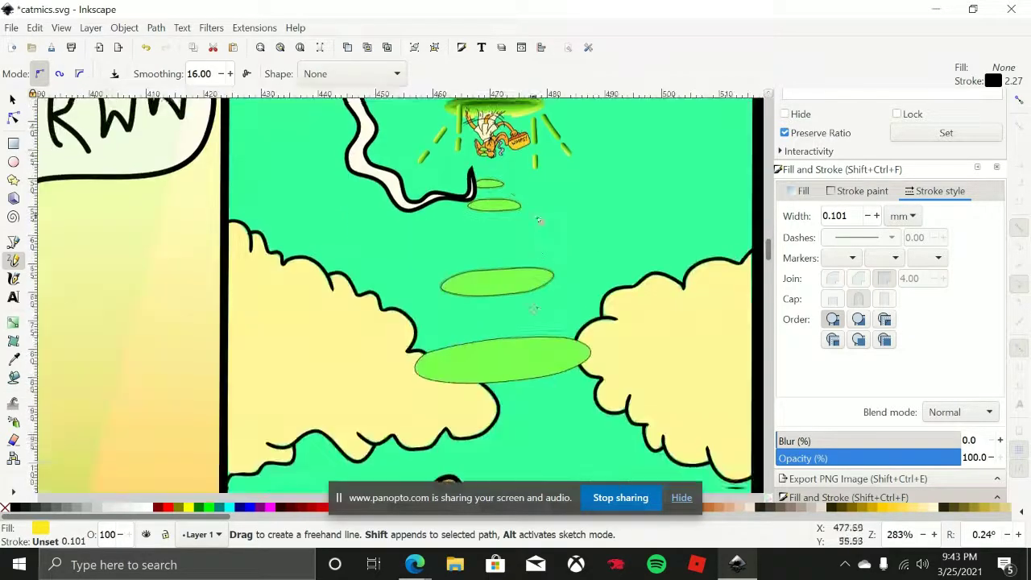
scroll(535, 313, "down", 2)
left_click_drag(556, 380, 565, 246)
scroll(563, 282, "down", 1)
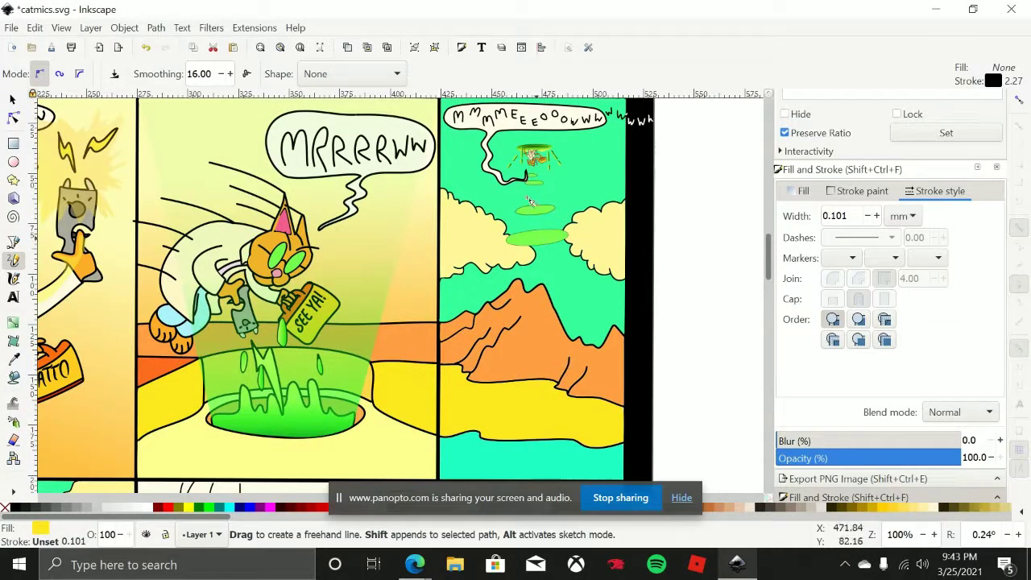
scroll(523, 275, "up", 2)
scroll(522, 278, "up", 6)
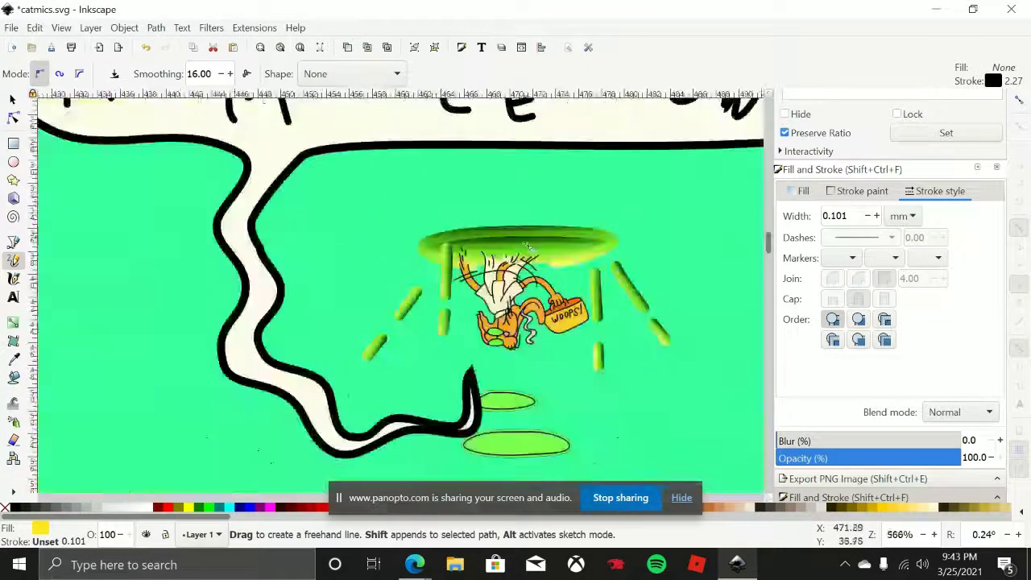
scroll(519, 282, "up", 2)
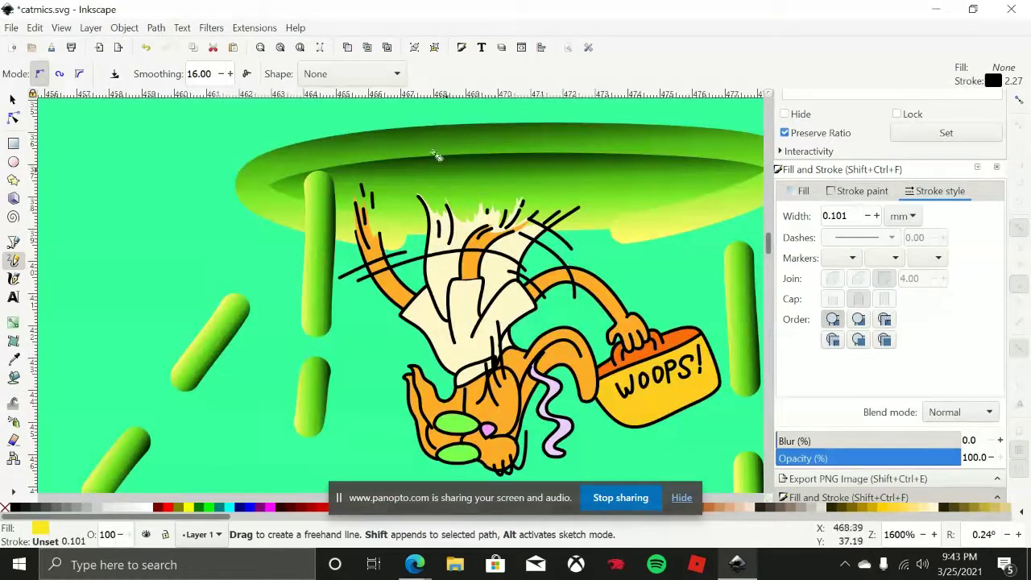
scroll(455, 275, "down", 3)
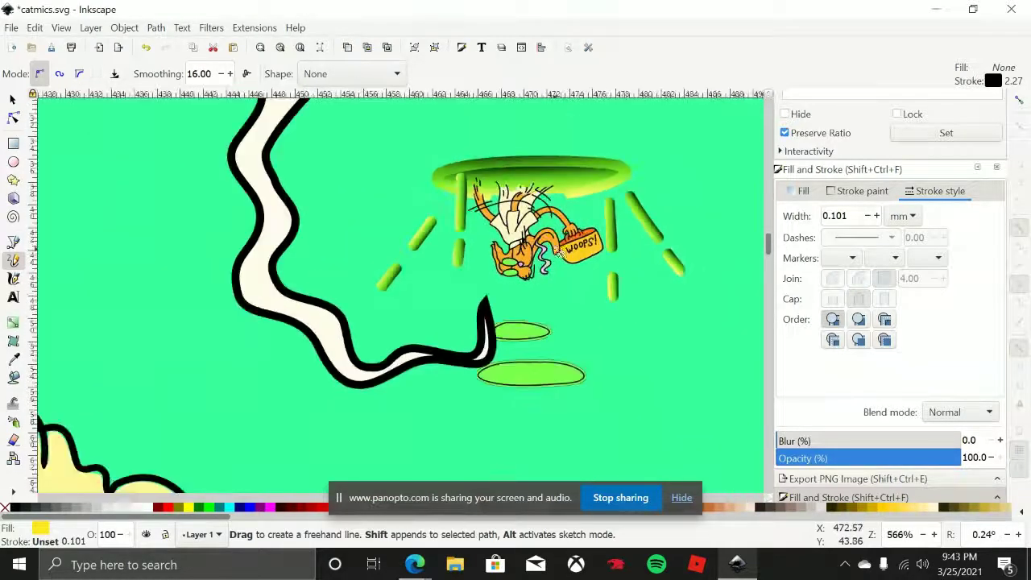
Examine the trail of green ovals between the mountain, the clouds and the falling cat with the canvas turned sideways
left_click_drag(515, 243, 559, 299)
scroll(461, 429, "down", 3)
mouse_move(589, 224)
left_mouse_down()
mouse_move(592, 235)
mouse_move(555, 173)
mouse_move(607, 224)
left_mouse_up()
scroll(596, 266, "up", 3)
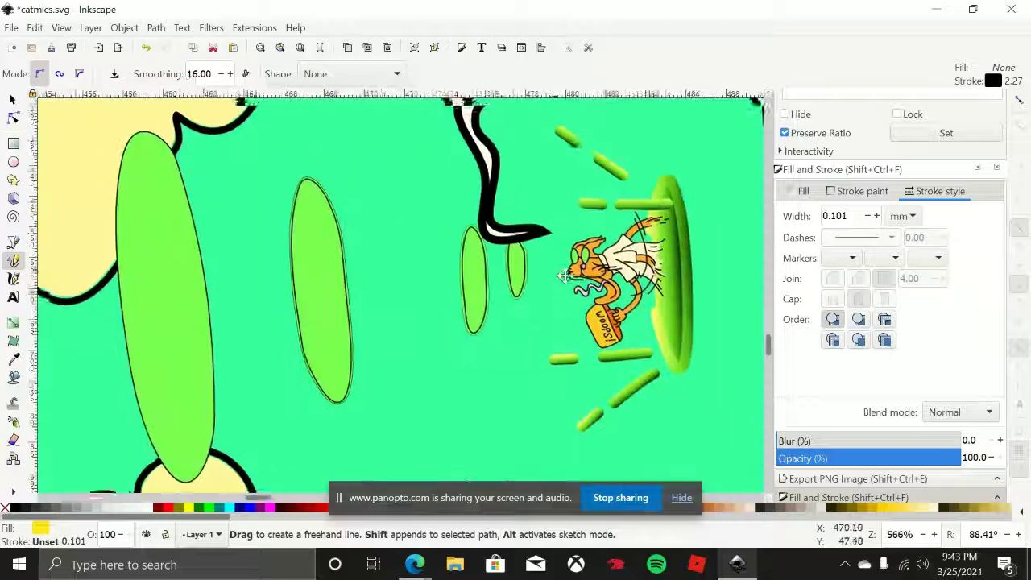
left_click_drag(592, 278, 474, 338)
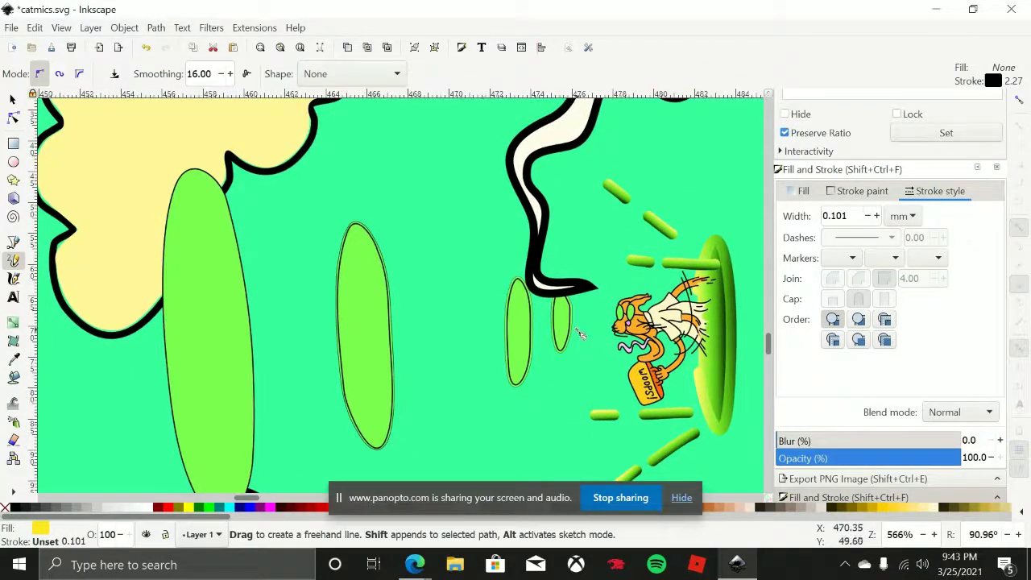
left_click_drag(579, 334, 703, 327)
left_click_drag(471, 295, 587, 289)
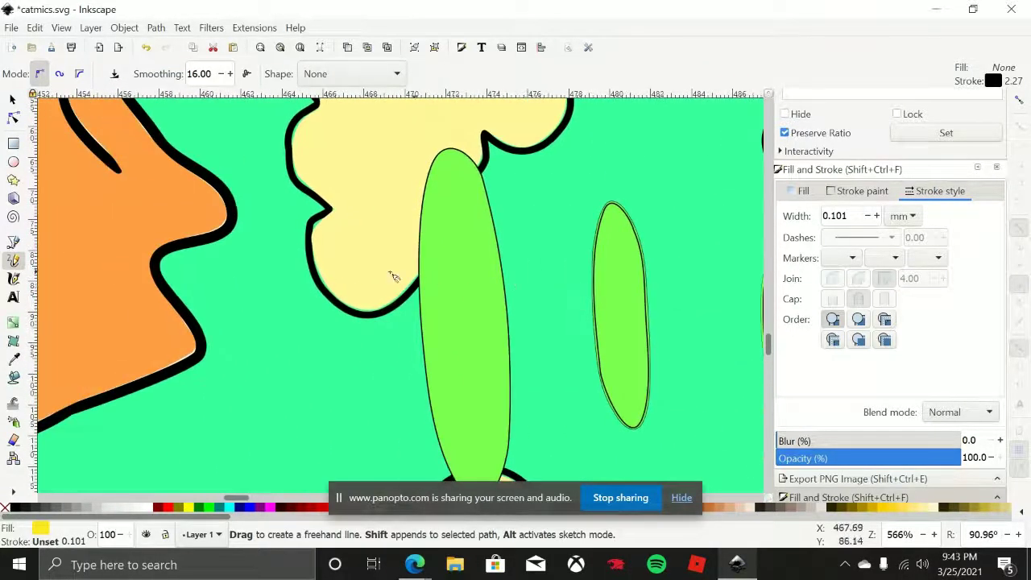
scroll(528, 297, "down", 2)
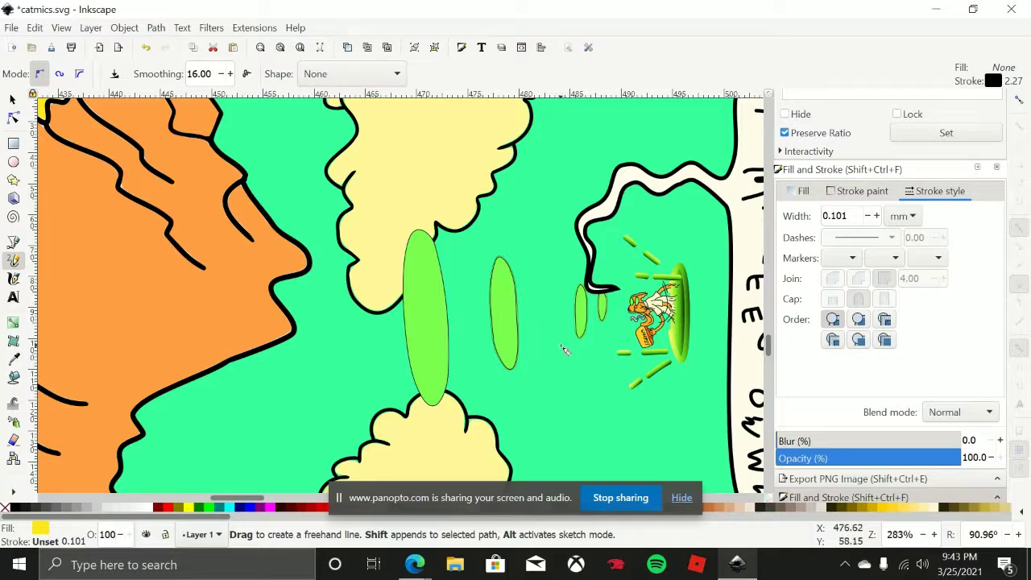
scroll(563, 348, "up", 1)
scroll(414, 344, "left", 6)
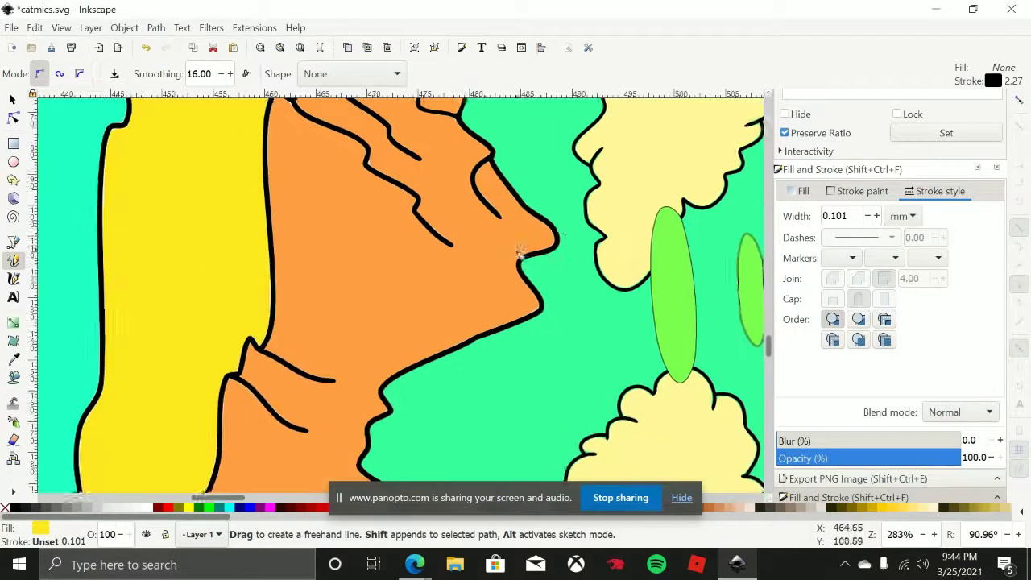
scroll(658, 314, "right", 6)
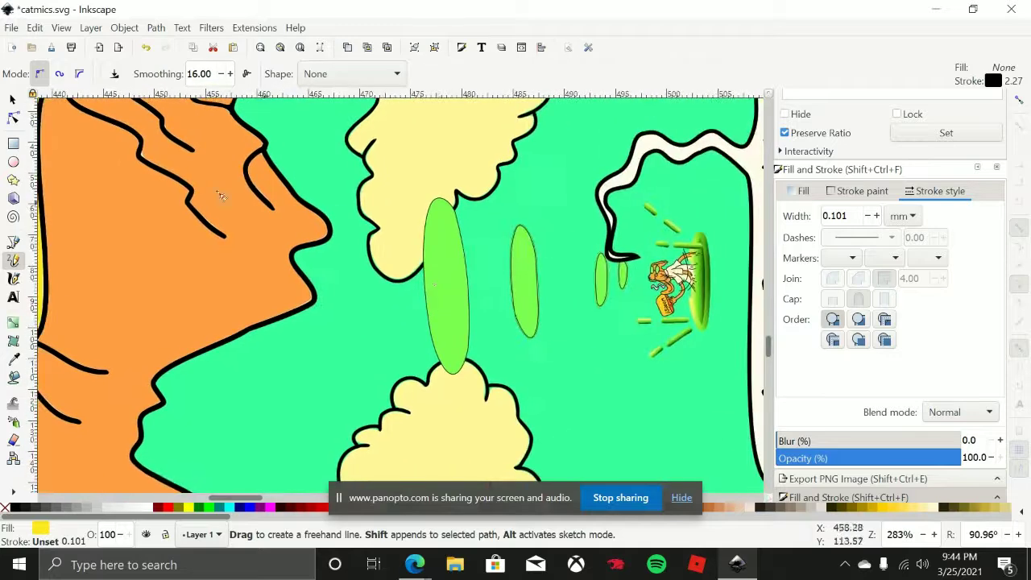
scroll(409, 237, "left", 6)
scroll(405, 247, "right", 7)
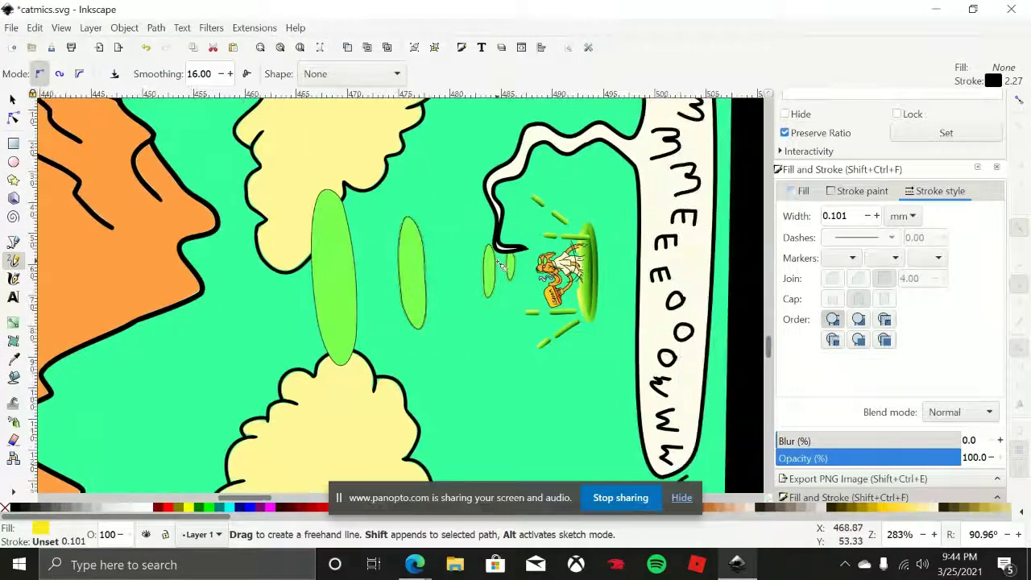
Review the size and spacing of the green ovals against the falling cat, followed by the green-sky panel upright
scroll(448, 286, "up", 2)
scroll(447, 286, "left", 5)
scroll(286, 235, "right", 8)
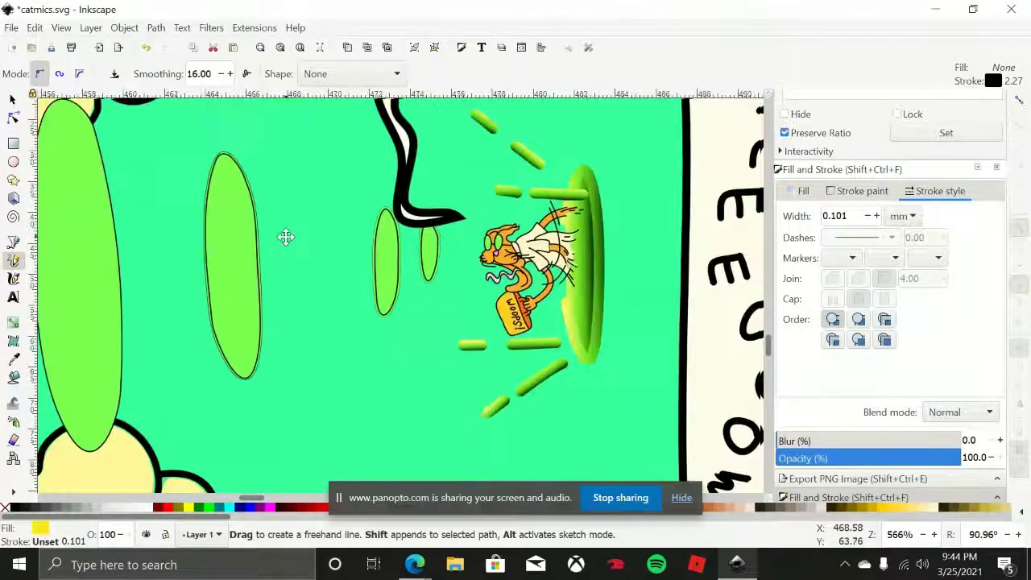
scroll(458, 249, "up", 2)
scroll(458, 249, "up", 1)
scroll(483, 249, "down", 4)
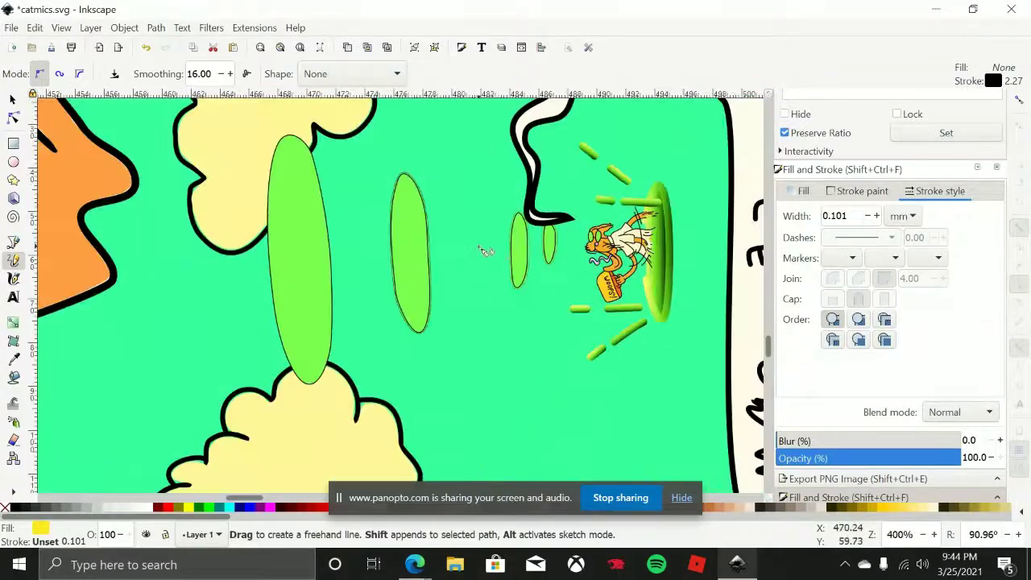
scroll(472, 249, "up", 2)
scroll(562, 274, "down", 6)
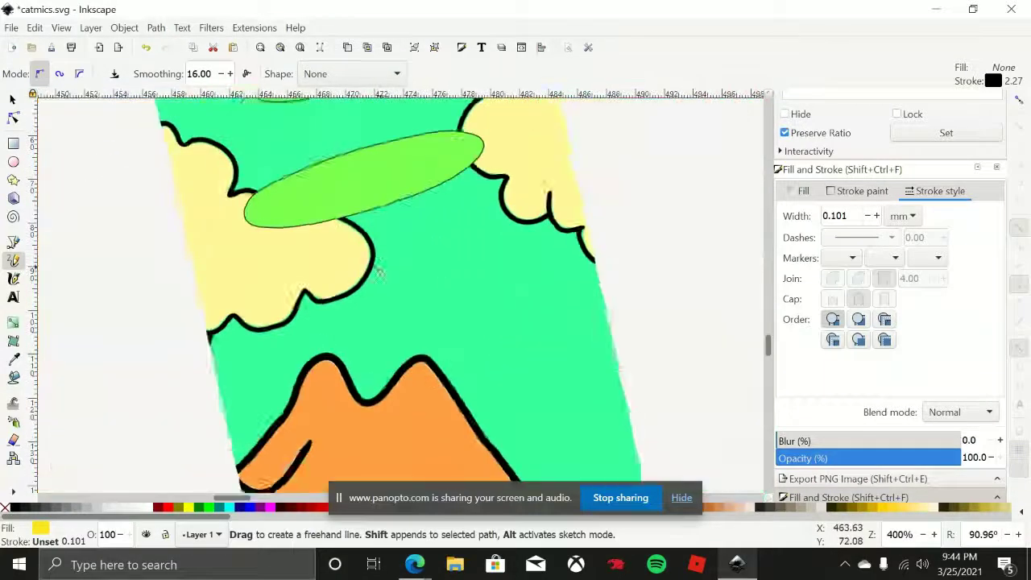
scroll(393, 252, "up", 6)
scroll(475, 322, "down", 3)
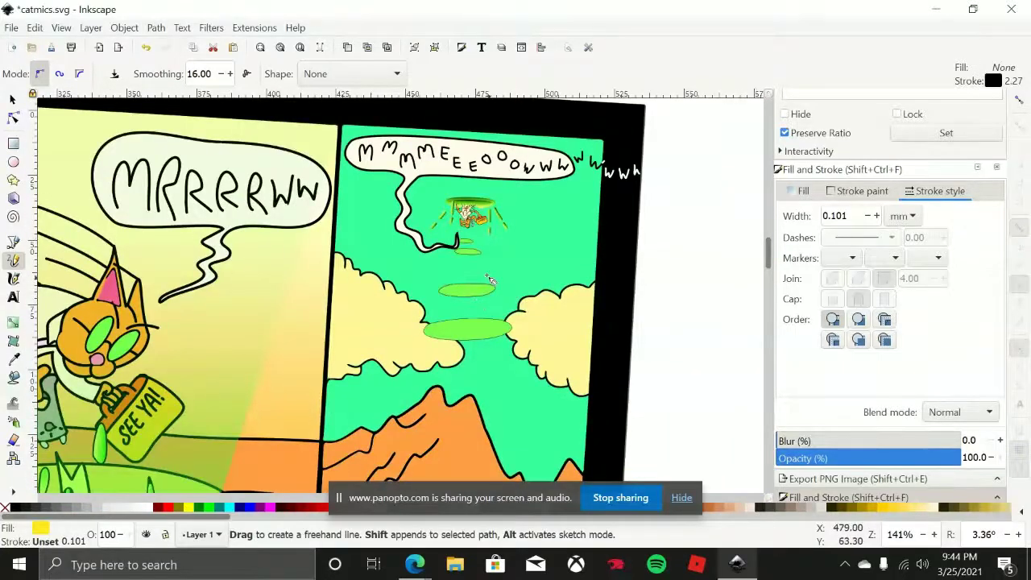
Examine the trailing W letters that run out of the long speech bubble across the green-sky panel's edge onto the black border
scroll(466, 198, "up", 2)
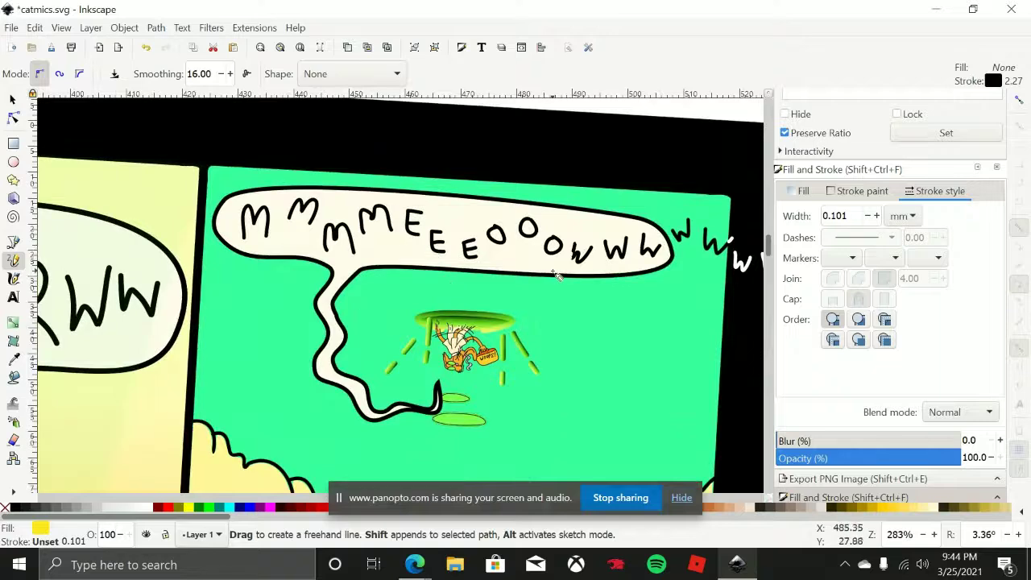
left_click_drag(546, 246, 364, 246)
scroll(536, 237, "up", 2)
scroll(533, 234, "right", 2)
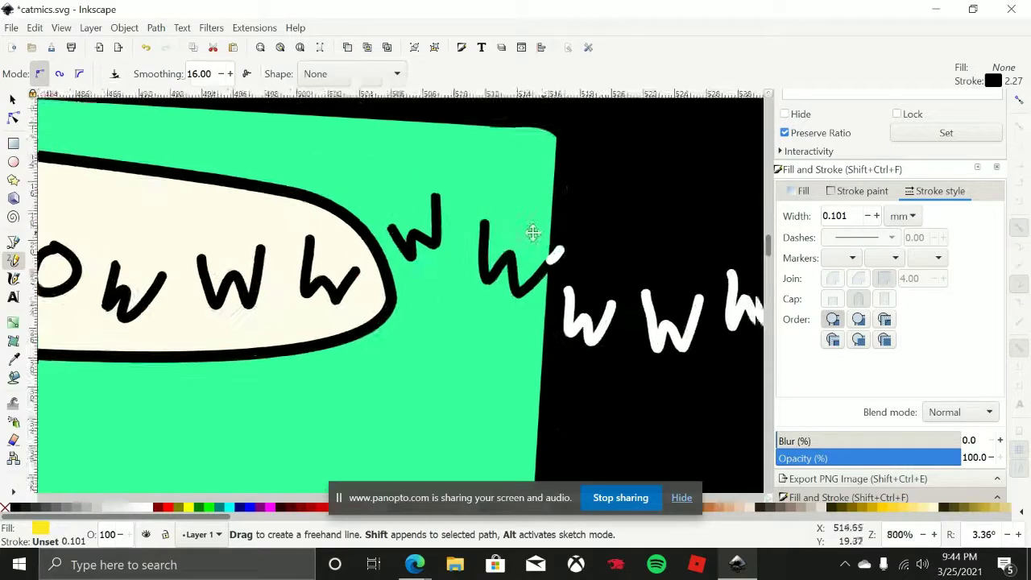
scroll(500, 251, "up", 1)
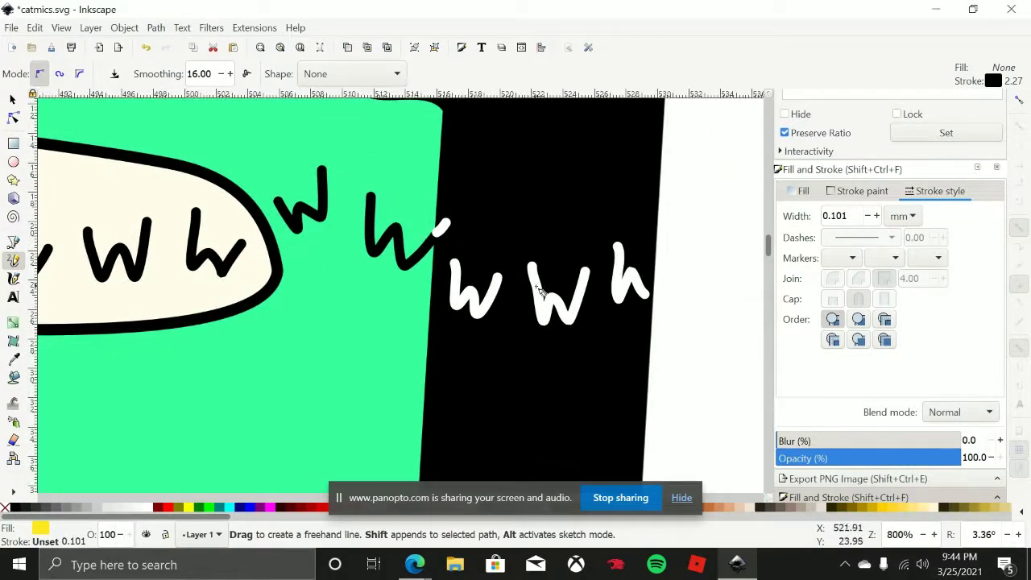
scroll(539, 291, "down", 8)
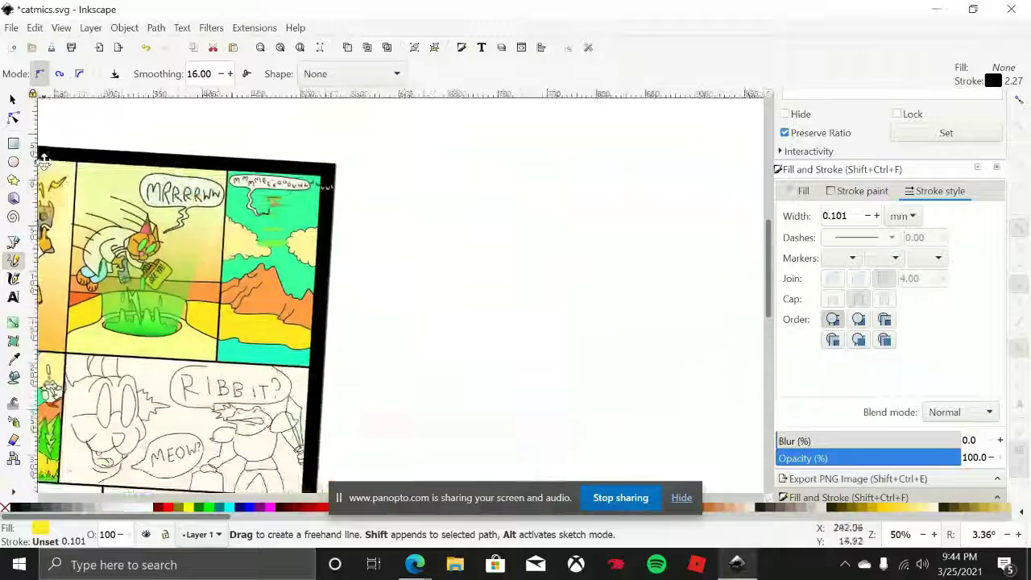
scroll(426, 218, "up", 5)
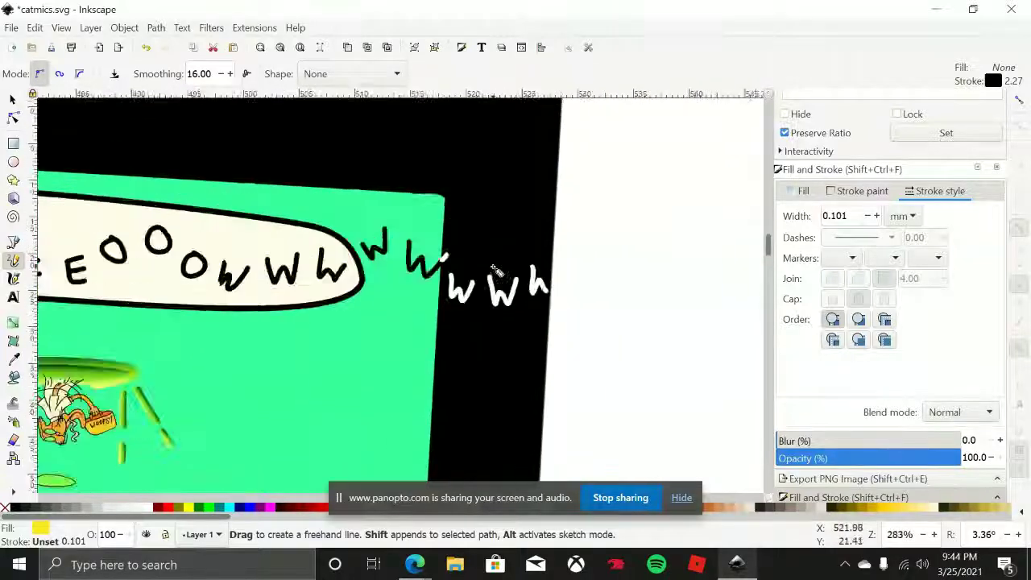
scroll(497, 271, "up", 3)
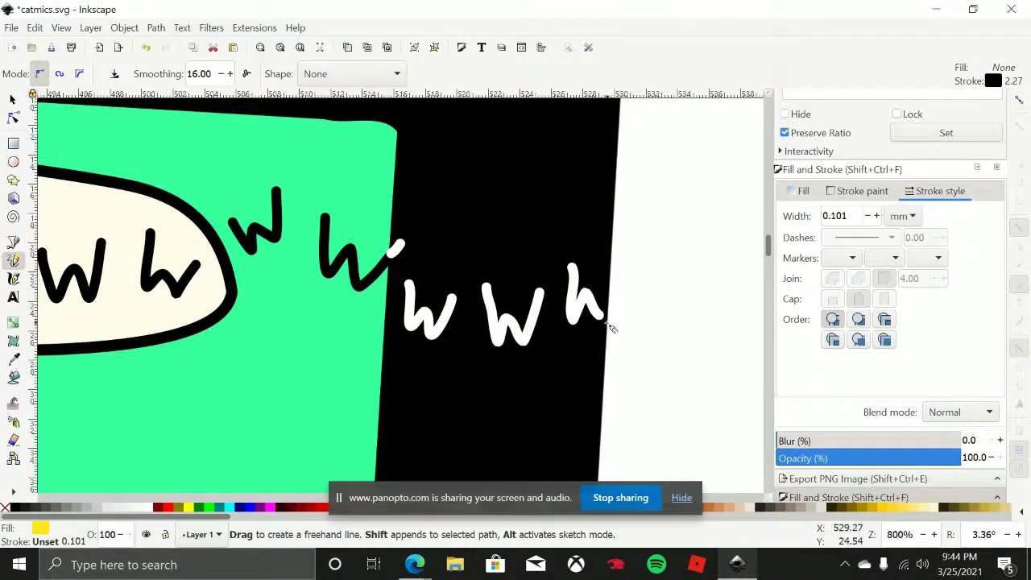
Reshape the last white W on the black border by its nodes so its final stroke runs past the page edge
scroll(216, 191, "right", 1)
left_click(14, 98)
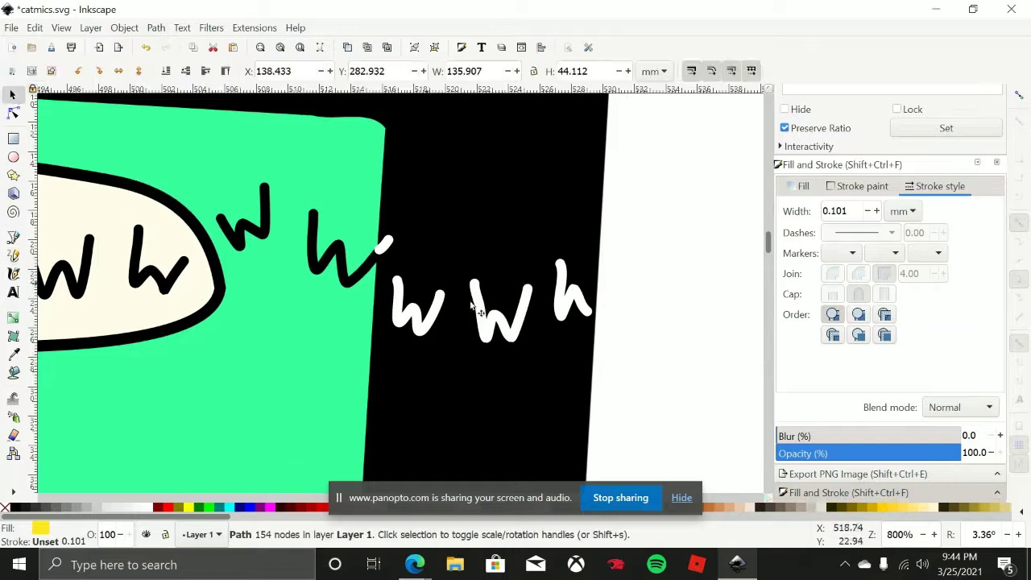
double_click(581, 310)
left_click(586, 313)
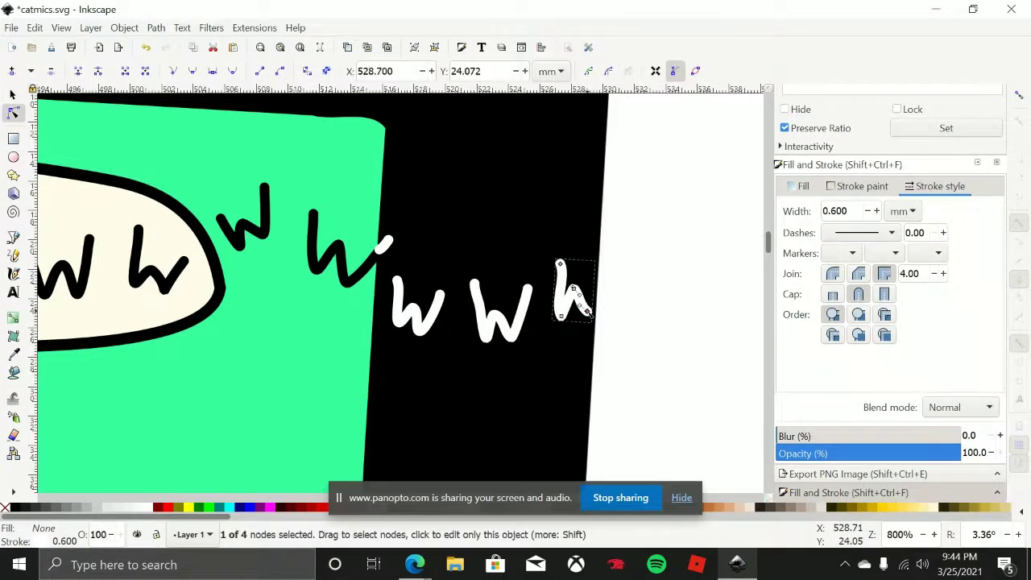
left_click(580, 299, "shift")
left_click_drag(579, 299, 548, 269)
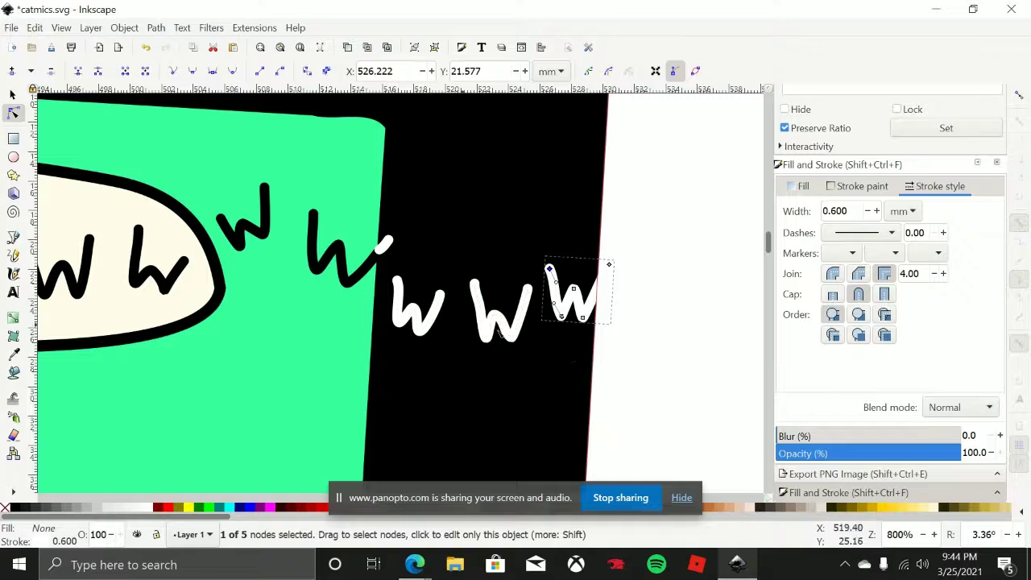
scroll(536, 341, "down", 2)
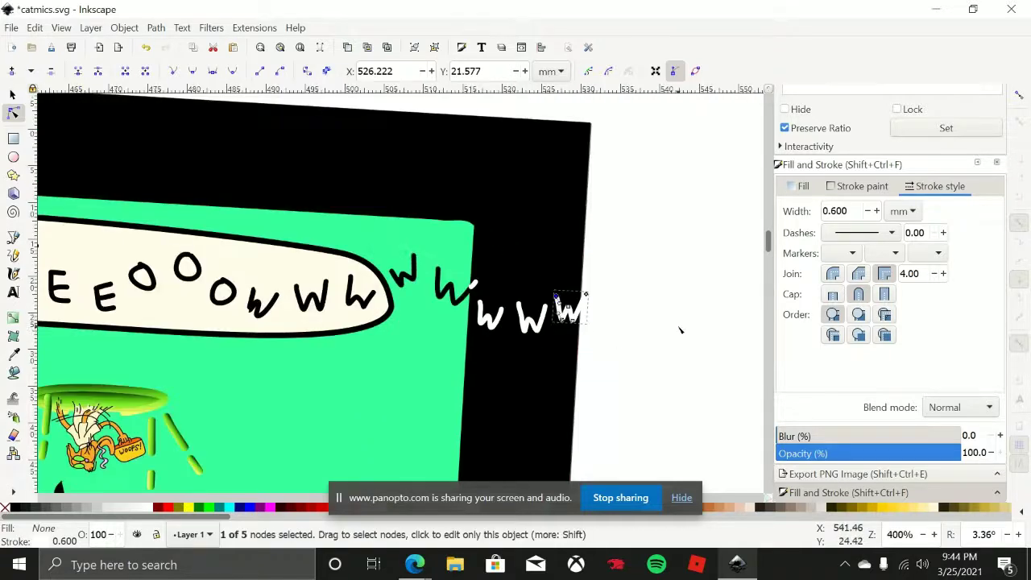
key("s")
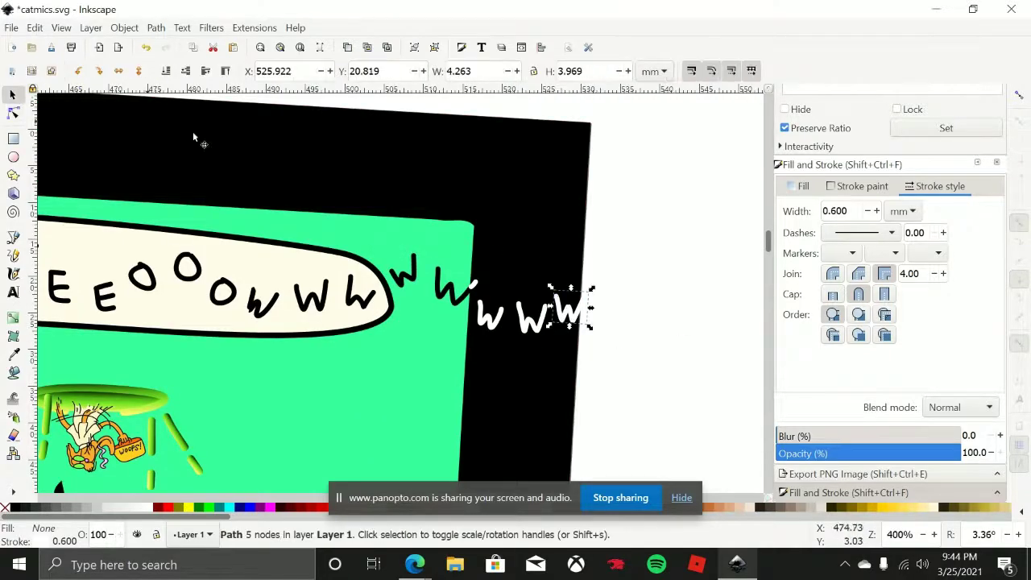
left_click(632, 296)
Review the green-sky panel's ovals, clouds and mountain together with the neighbouring MRRRRWW panel
scroll(621, 375, "down", 3)
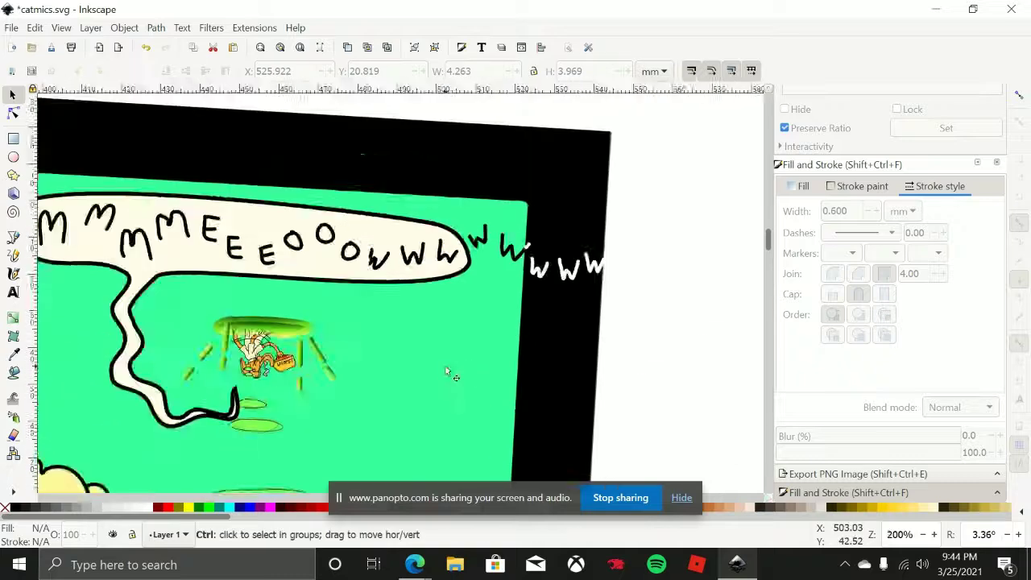
scroll(489, 337, "down", 5)
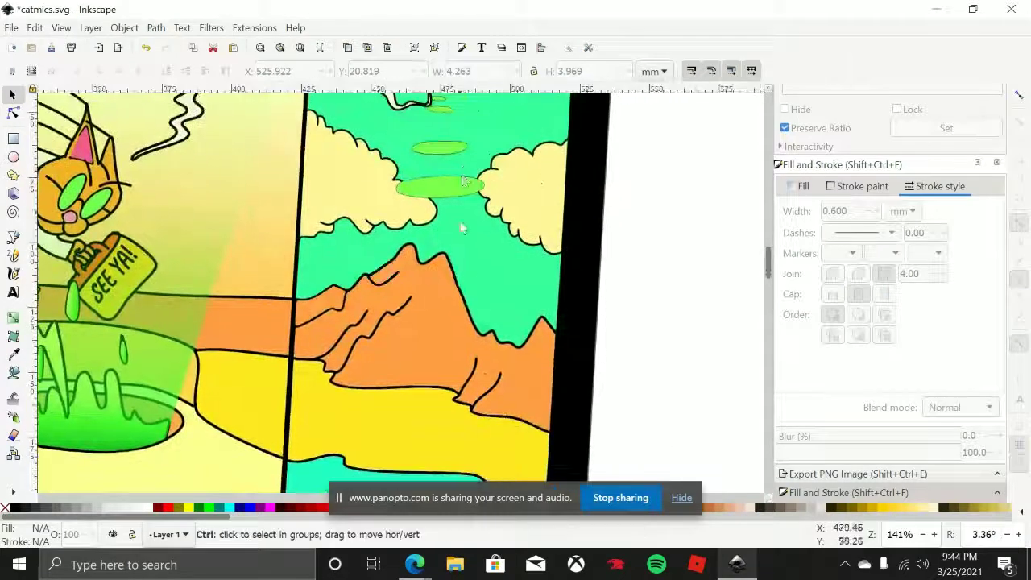
scroll(482, 345, "down", 2)
scroll(480, 345, "up", 1)
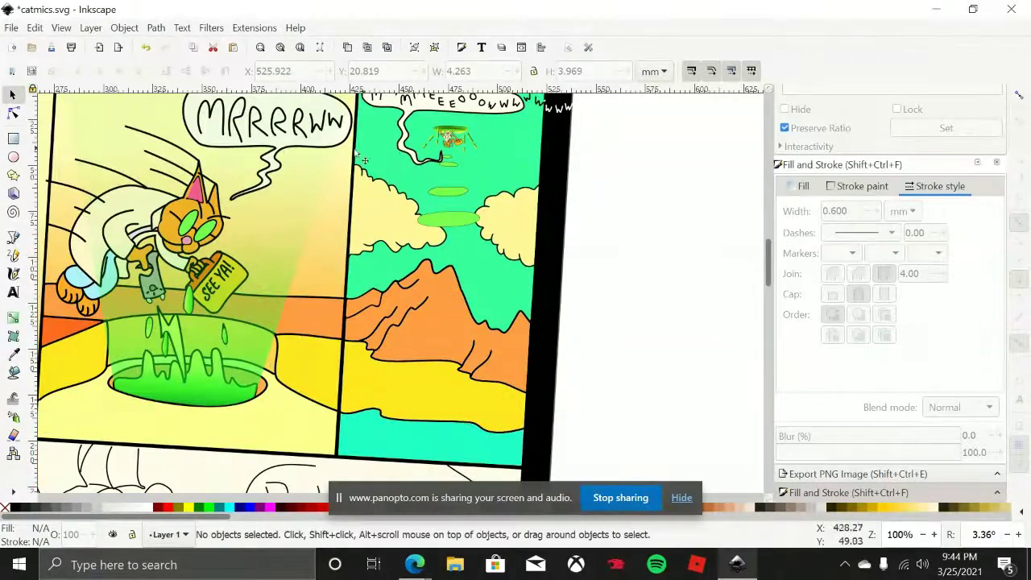
scroll(306, 195, "up", 2)
scroll(301, 187, "down", 1)
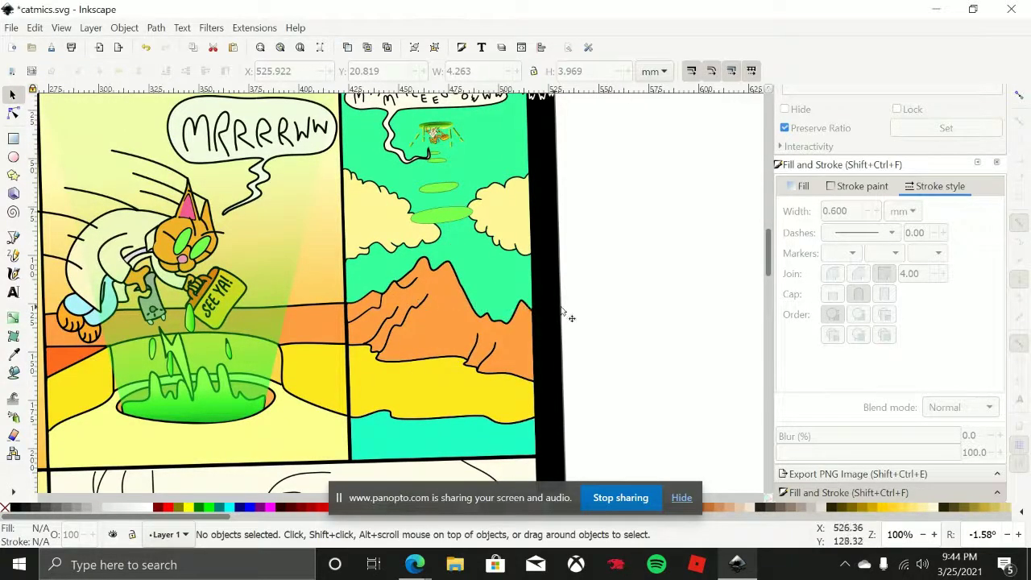
Replace the gradient fill of the ground in the PLOP panel with the flat yellow ffe620ff
scroll(375, 336, "down", 2)
scroll(373, 336, "up", 3)
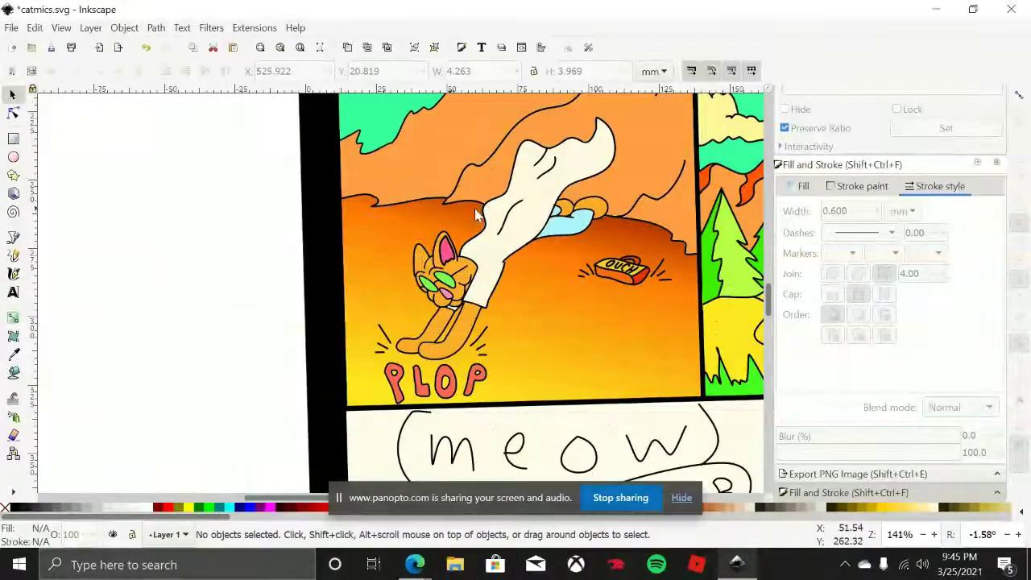
left_click_drag(587, 229, 529, 265)
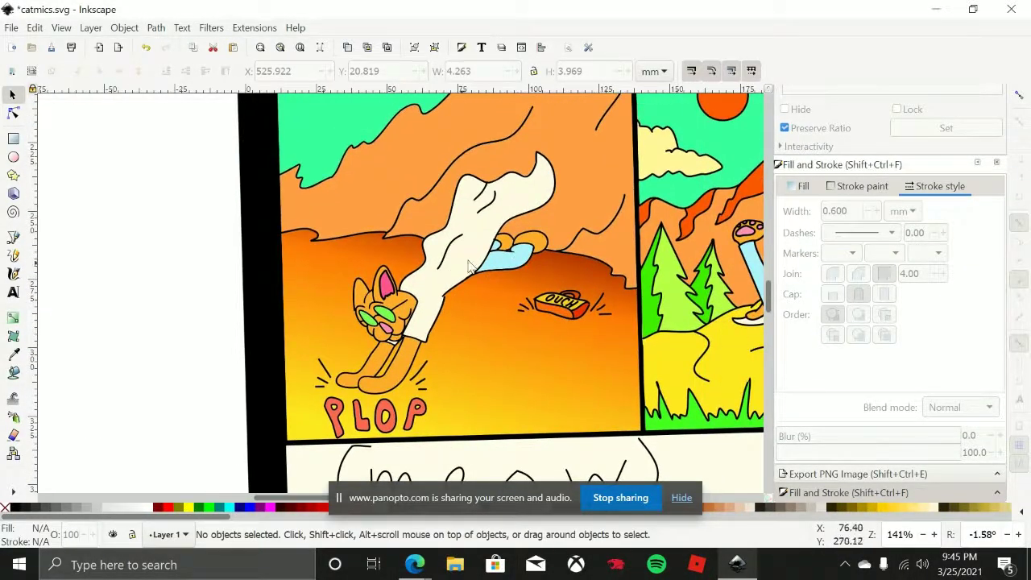
scroll(471, 265, "up", 1)
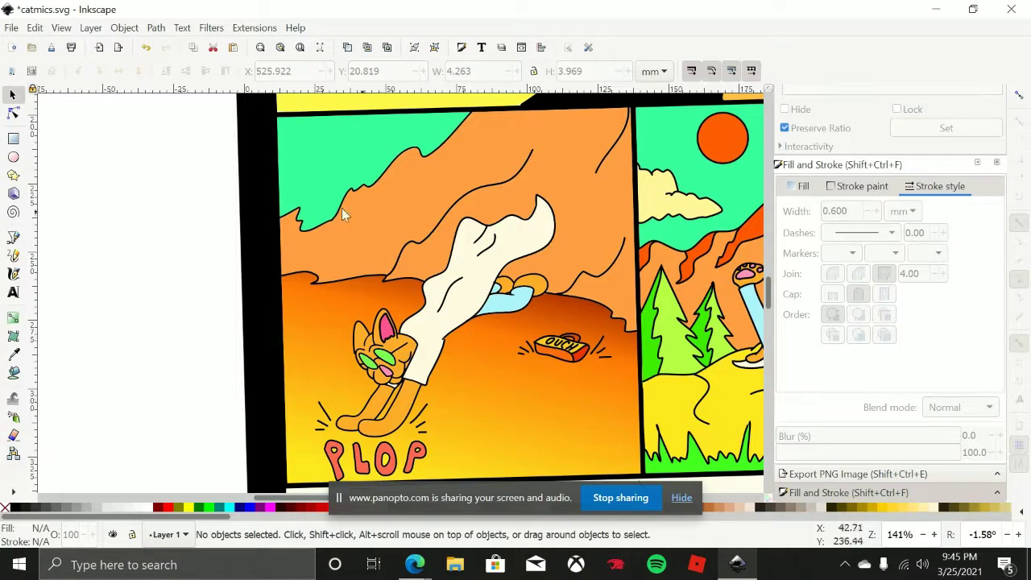
left_click(555, 464)
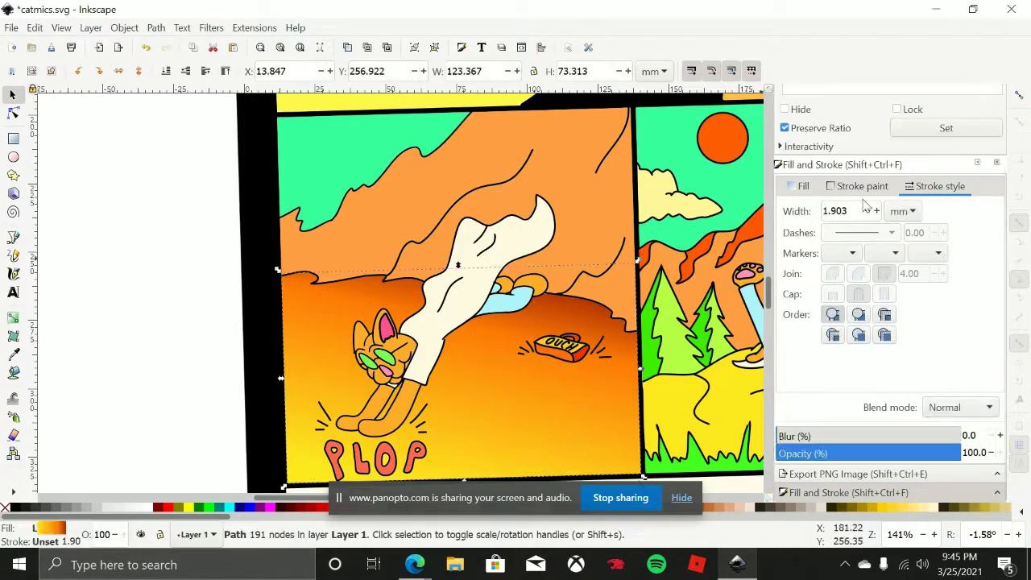
left_click(801, 187)
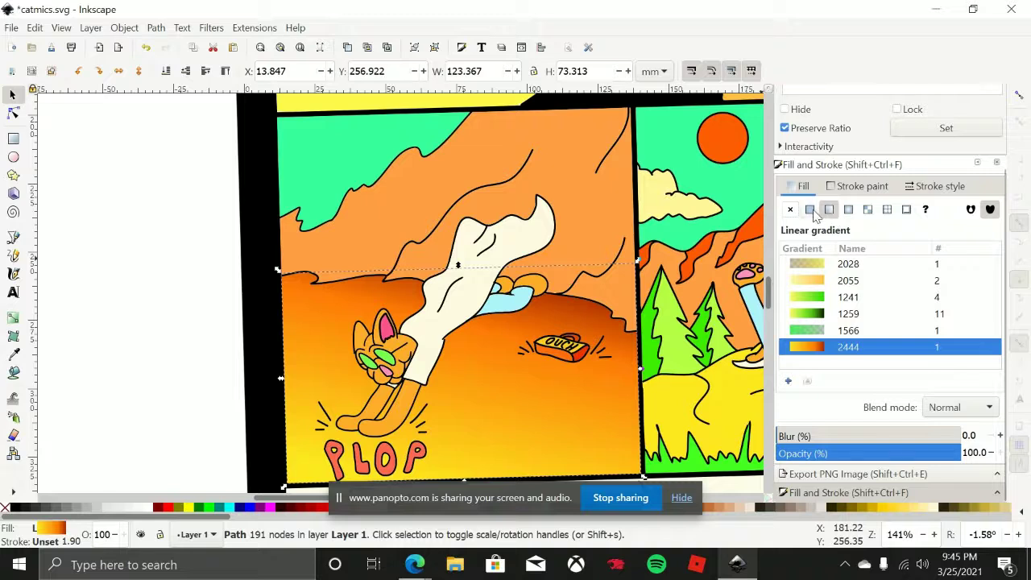
left_click(809, 210)
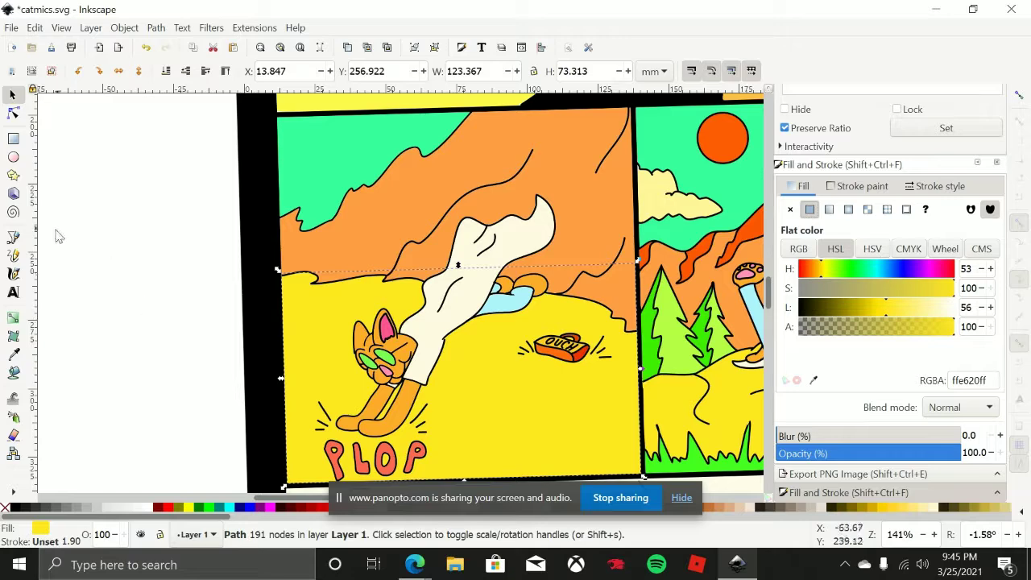
Sketch a small diving figure on a ground line with a downward arrow above it, freehand in the blank area beside the PLOP panel
left_click(12, 255)
left_click_drag(80, 358, 203, 360)
mouse_move(111, 348)
left_mouse_down()
mouse_move(103, 332)
mouse_move(111, 345)
mouse_move(83, 360)
mouse_move(114, 330)
mouse_move(145, 326)
mouse_move(157, 337)
mouse_move(125, 352)
mouse_move(113, 347)
left_mouse_up()
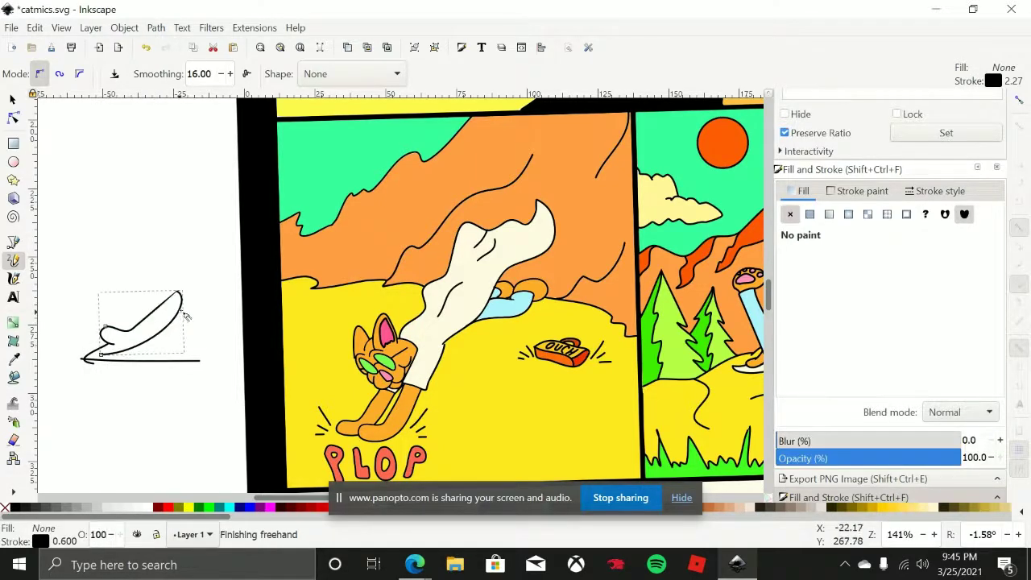
mouse_move(185, 315)
left_mouse_down()
mouse_move(177, 333)
mouse_move(116, 358)
left_mouse_up()
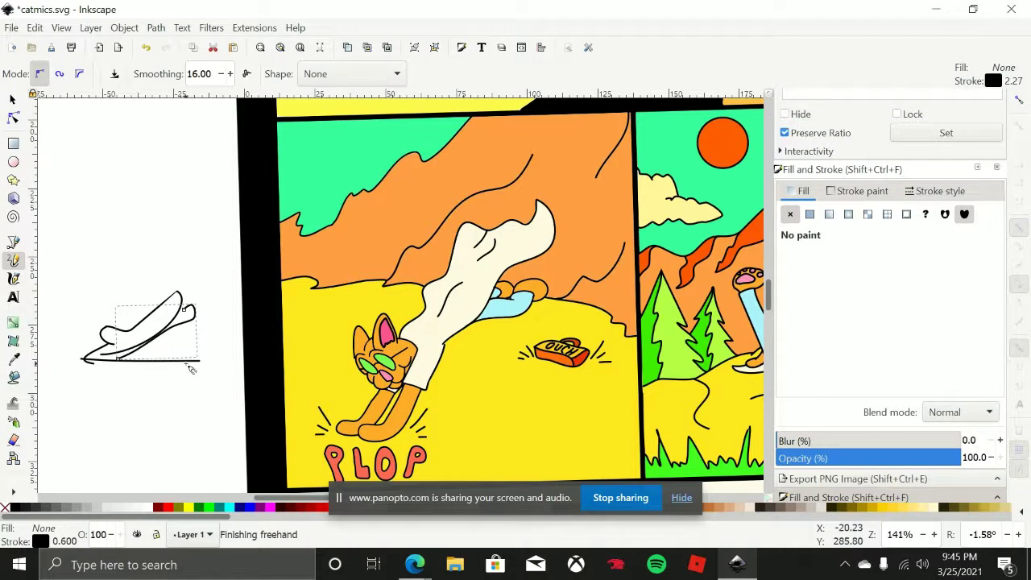
mouse_move(191, 369)
left_mouse_down()
mouse_move(175, 342)
mouse_move(107, 331)
mouse_move(124, 353)
left_mouse_up()
left_click_drag(175, 326, 180, 332)
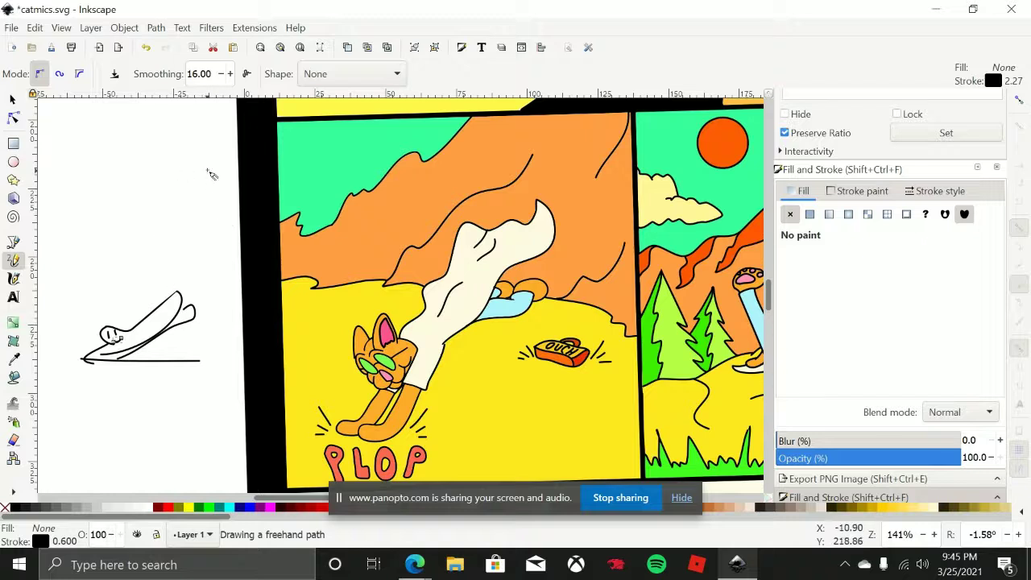
mouse_move(209, 169)
left_mouse_down()
mouse_move(184, 231)
mouse_move(197, 226)
left_mouse_up()
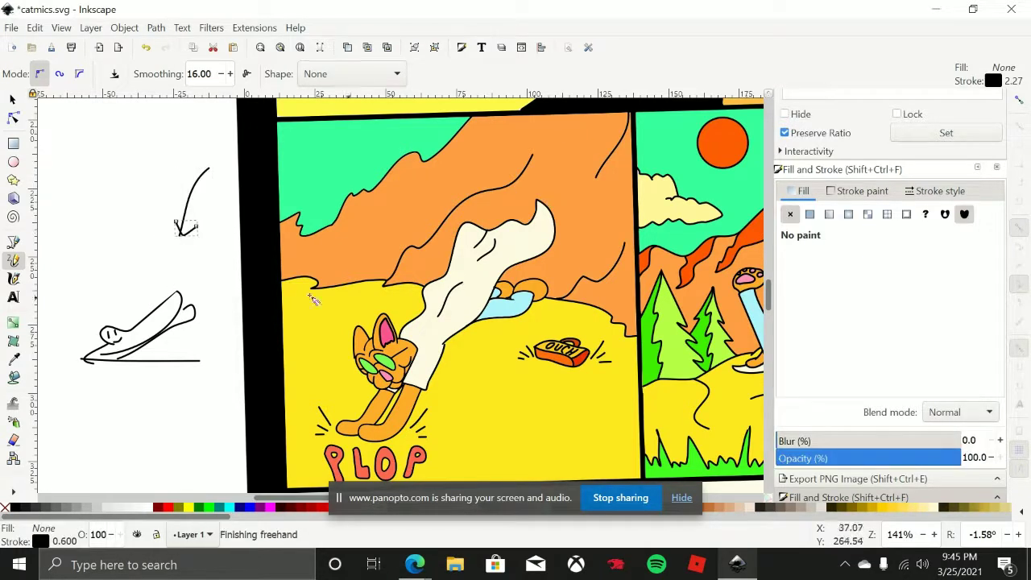
Delete the diving-figure sketch and its arrow beside the PLOP panel
left_click(12, 97)
left_click_drag(56, 125, 224, 427)
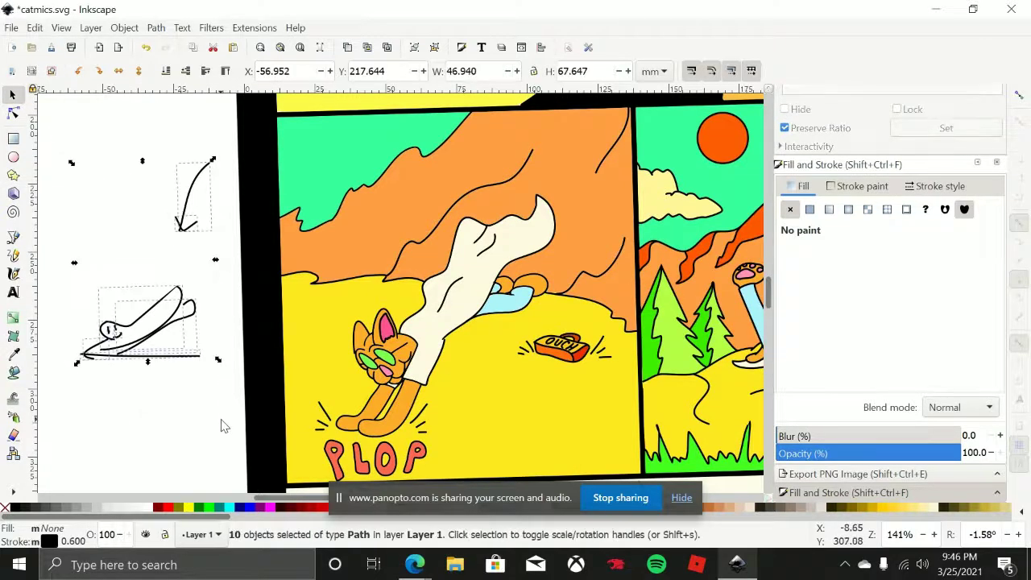
key("Delete")
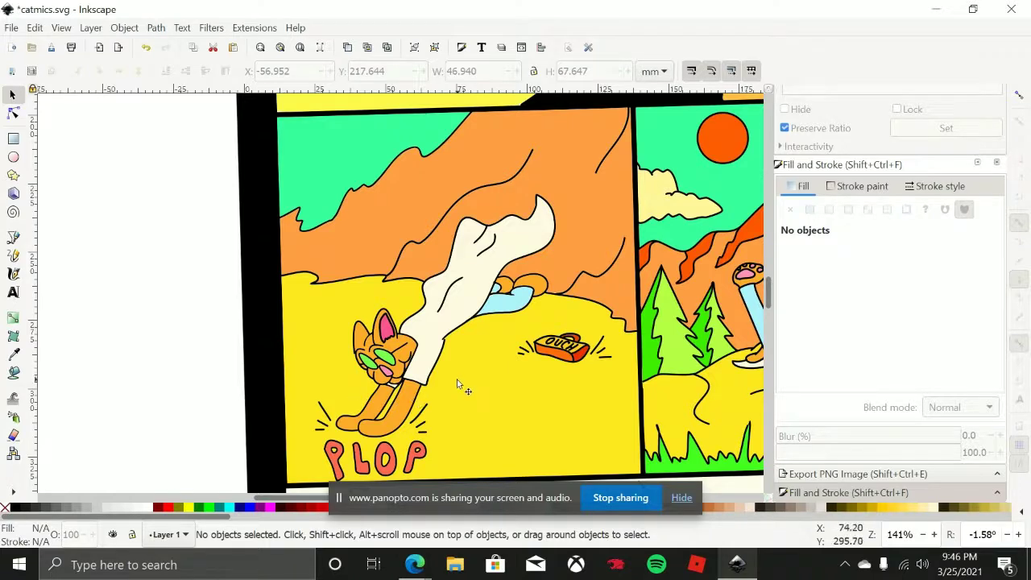
Try three freehand vertical motion lines rising above the OUCH briefcase in the PLOP panel
scroll(458, 379, "down", 2)
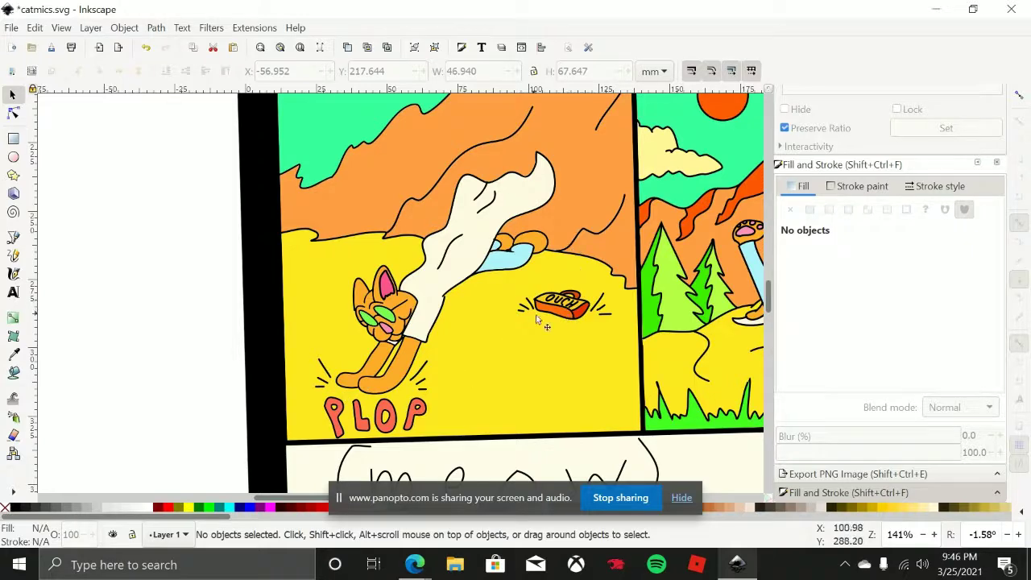
scroll(536, 320, "right", 2)
scroll(536, 242, "up", 2)
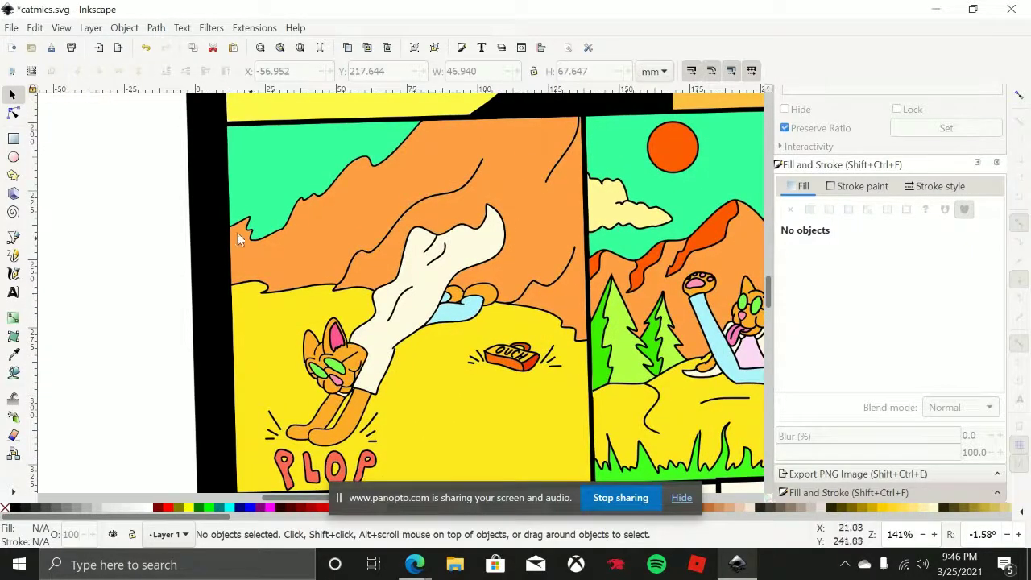
left_click(13, 255)
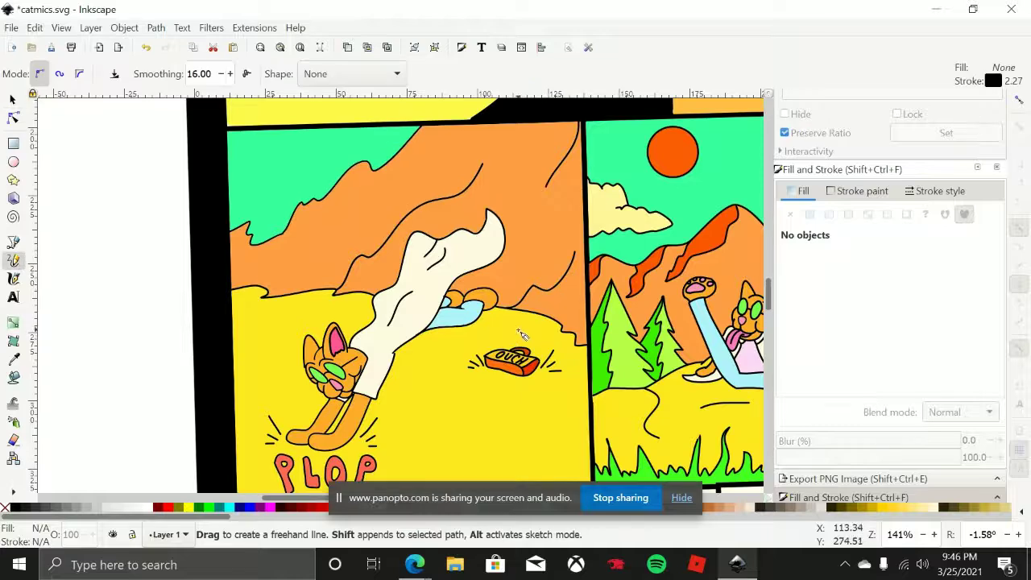
left_click_drag(520, 329, 526, 158)
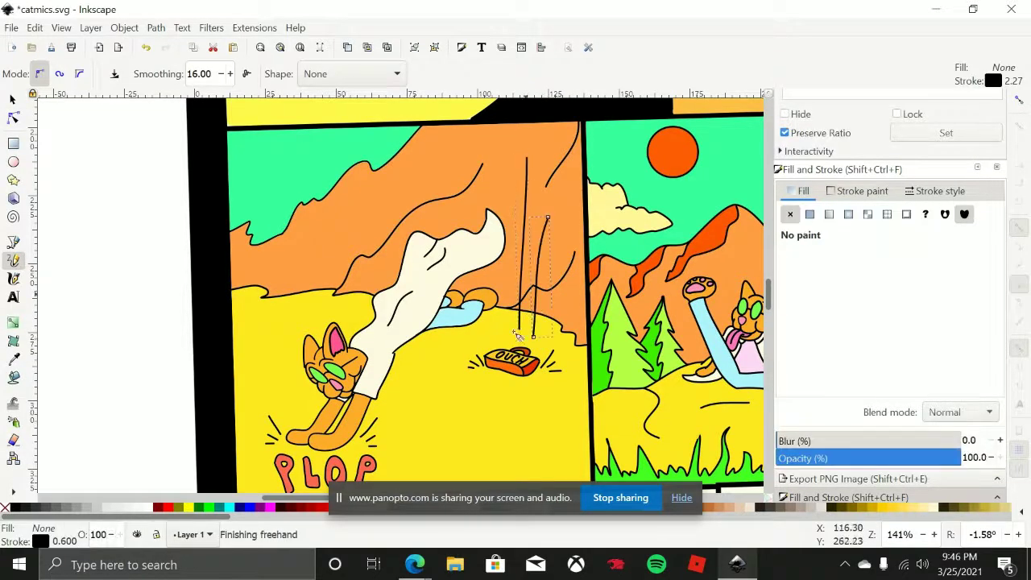
left_click_drag(500, 339, 500, 260)
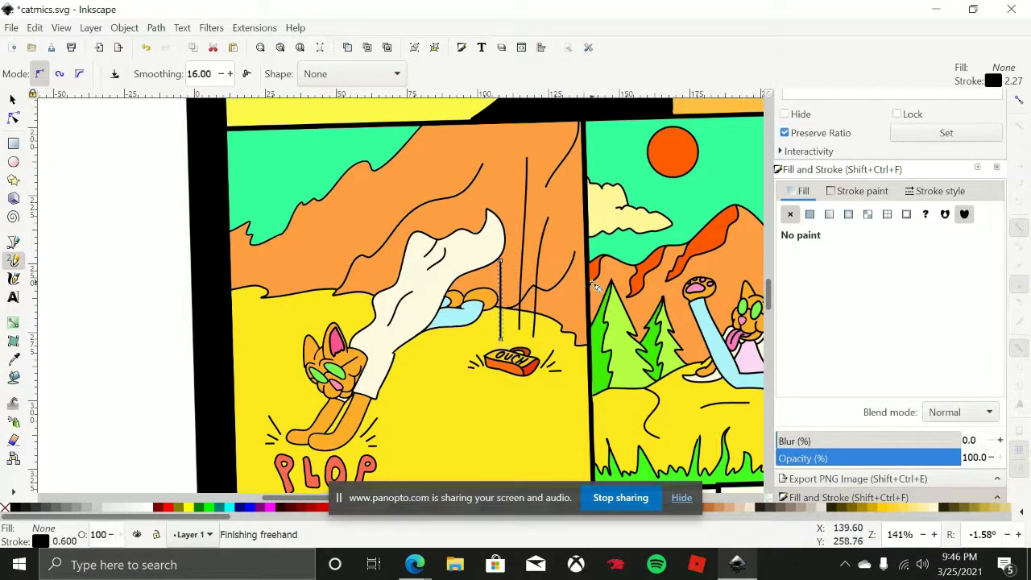
Undo the three freehand motion lines above the OUCH briefcase
key("ctrl+z")
key("ctrl+z")
key("ctrl+z")
Examine the OUCH briefcase and its impact lines up close, along with the neighbouring forest panel
scroll(541, 334, "up", 1)
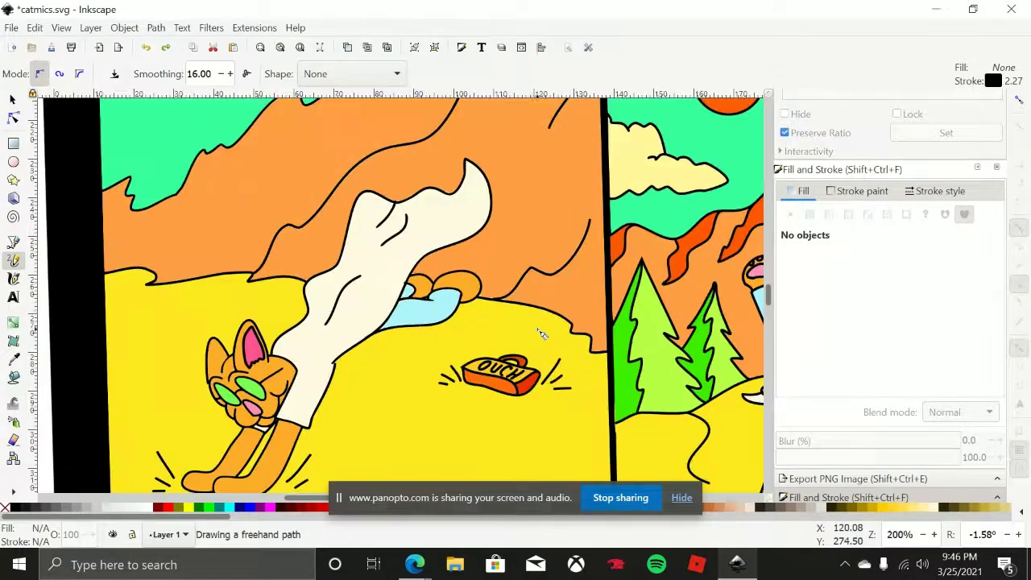
scroll(538, 330, "up", 1)
scroll(483, 331, "down", 2)
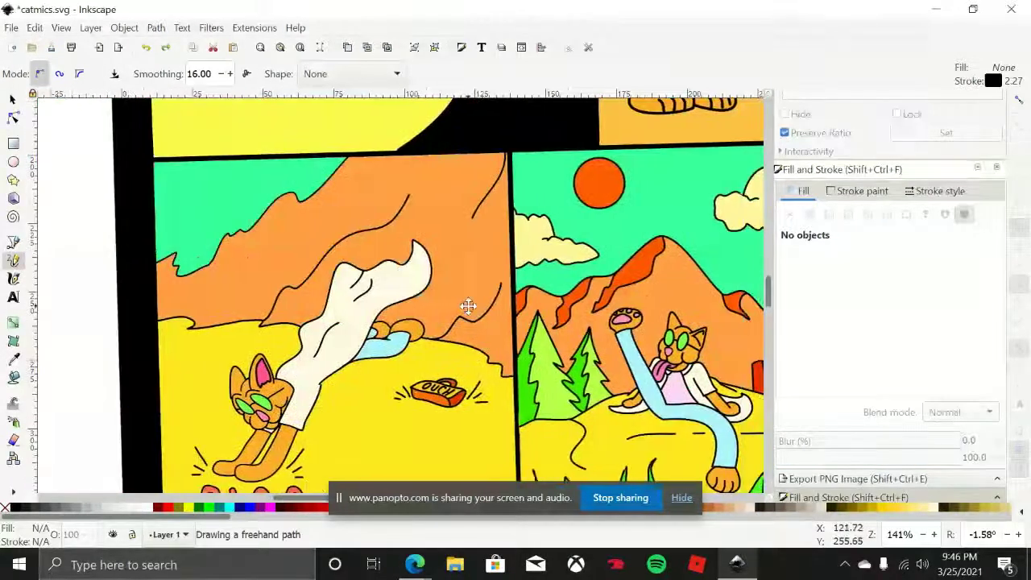
scroll(460, 393, "up", 1)
scroll(473, 393, "up", 1)
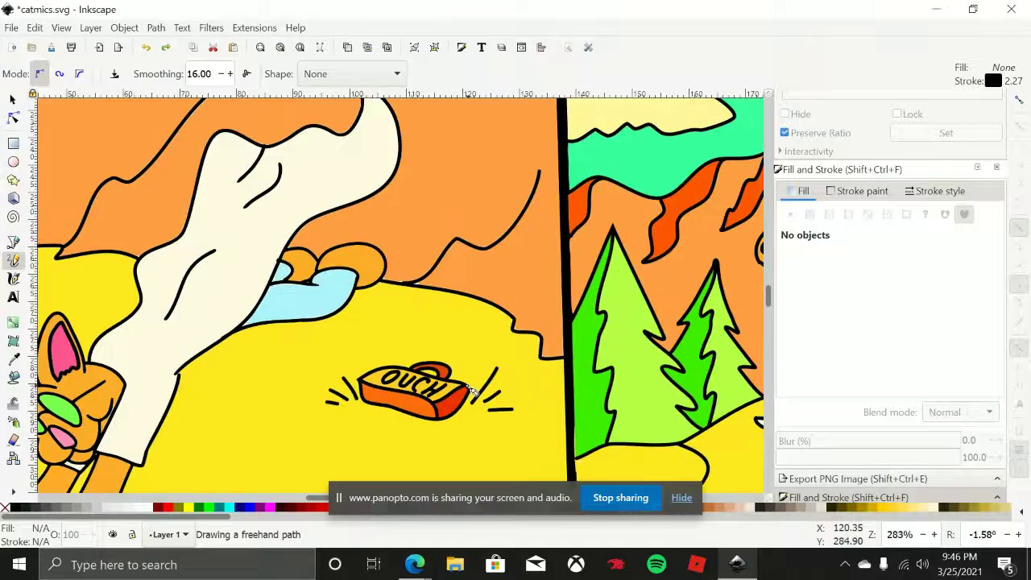
Try freehand vertical motion lines rising above the OUCH briefcase and beside the cat's coat in the PLOP panel
mouse_move(468, 380)
left_mouse_down()
mouse_move(465, 149)
mouse_move(466, 265)
mouse_move(465, 202)
left_mouse_up()
scroll(466, 340, "up", 1)
left_click(451, 400)
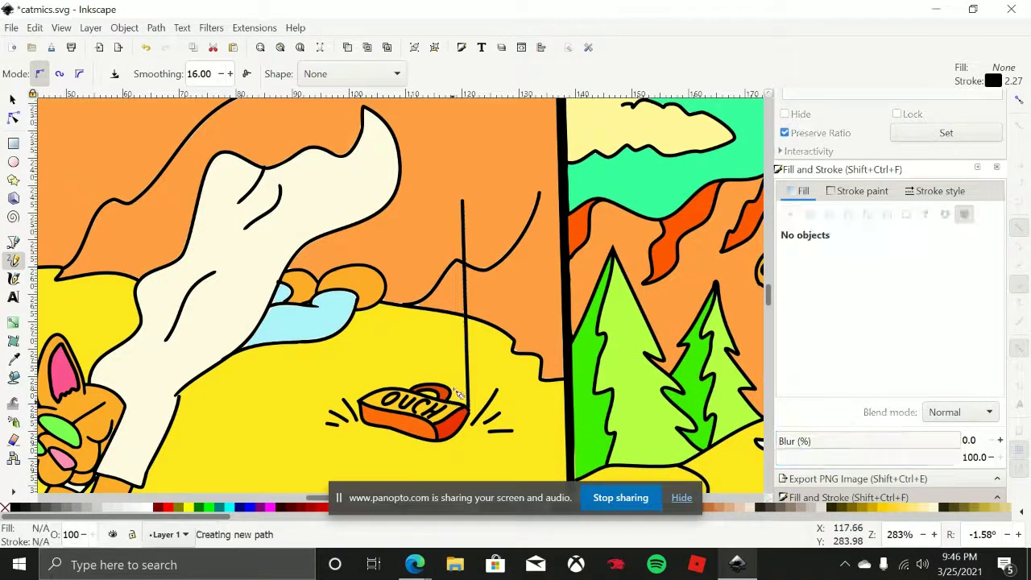
mouse_move(453, 310)
left_mouse_down()
mouse_move(451, 398)
mouse_move(451, 368)
mouse_move(397, 364)
mouse_move(402, 219)
left_mouse_up()
scroll(442, 301, "up", 2)
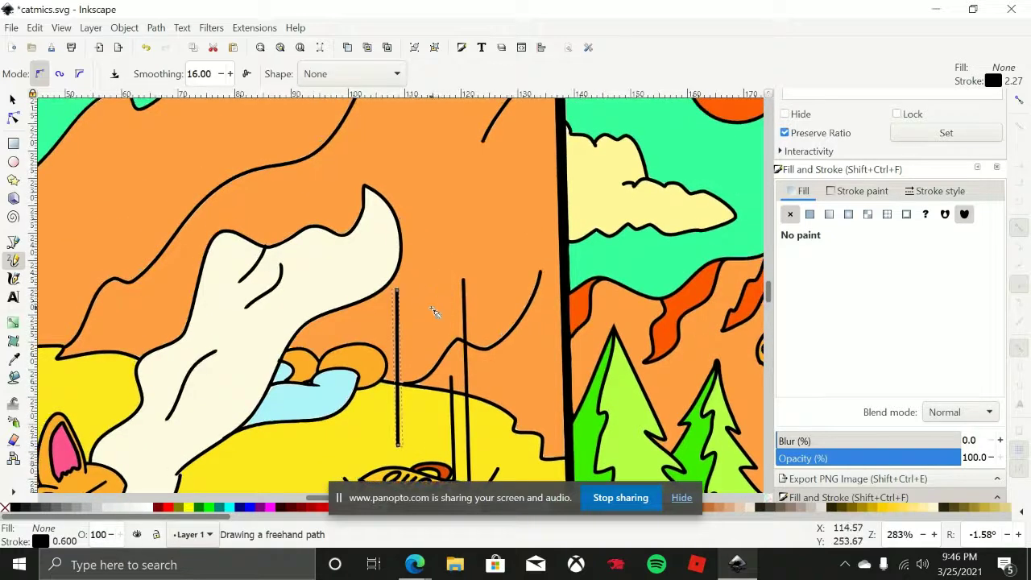
left_click(433, 312)
scroll(440, 298, "up", 3)
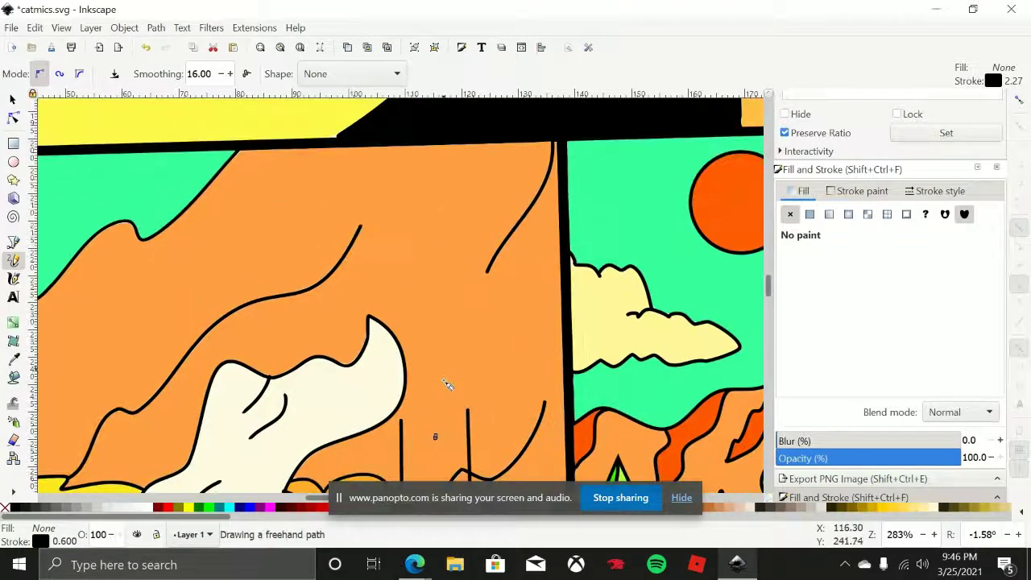
key("Escape")
left_click_drag(435, 439, 430, 201)
scroll(469, 315, "down", 4)
scroll(474, 395, "up", 2)
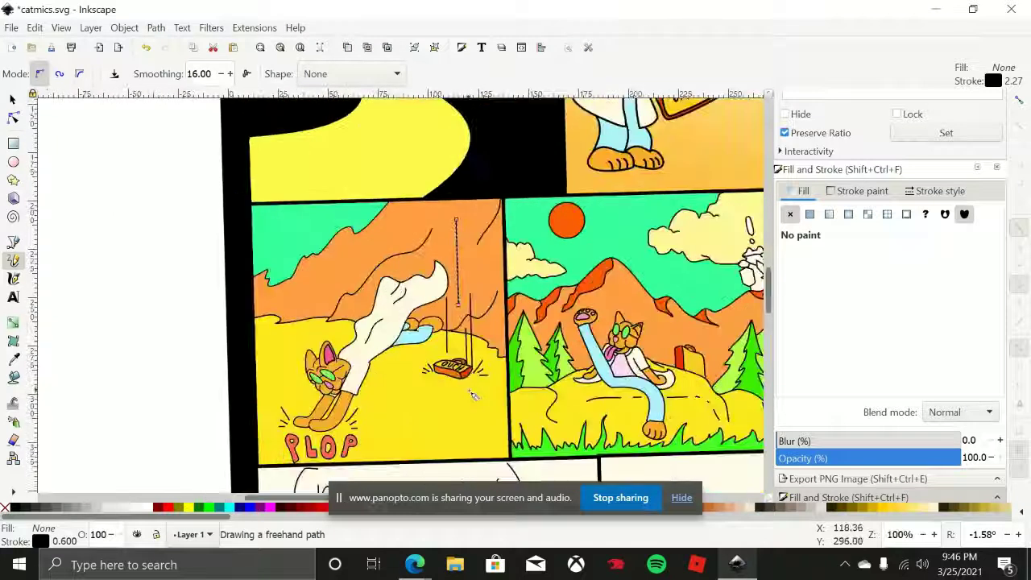
Undo all the vertical motion lines above the OUCH briefcase
key("ctrl+z")
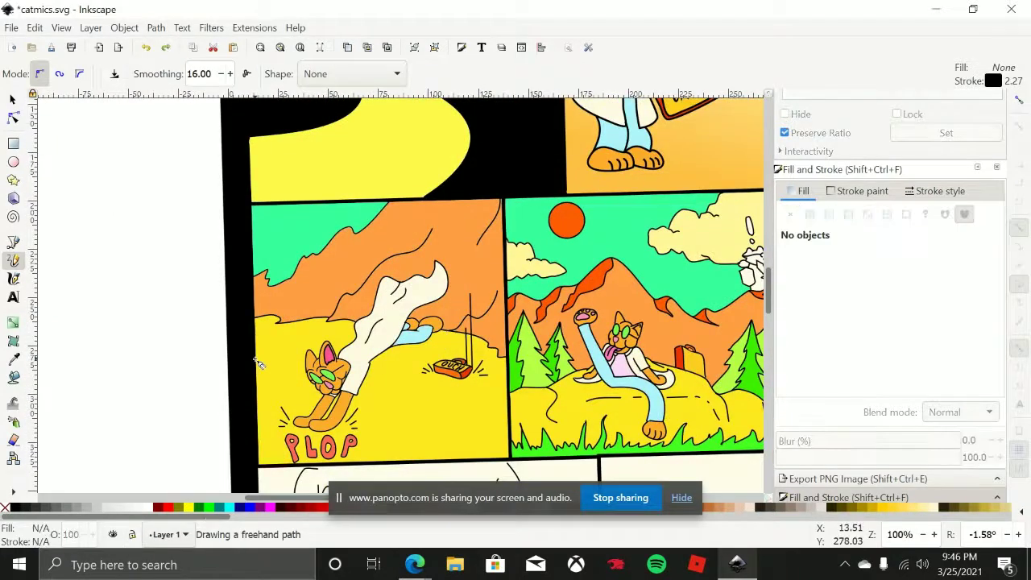
key("ctrl+z")
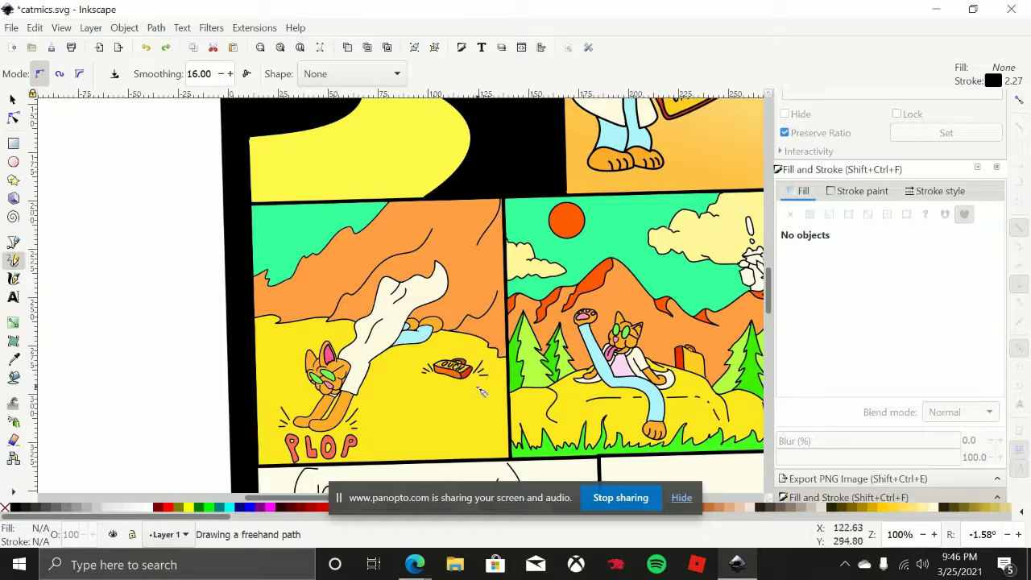
Try long freehand motion lines above the fallen cat's ear, back and coat tip in the PLOP panel
scroll(428, 418, "right", 1)
scroll(428, 419, "up", 1)
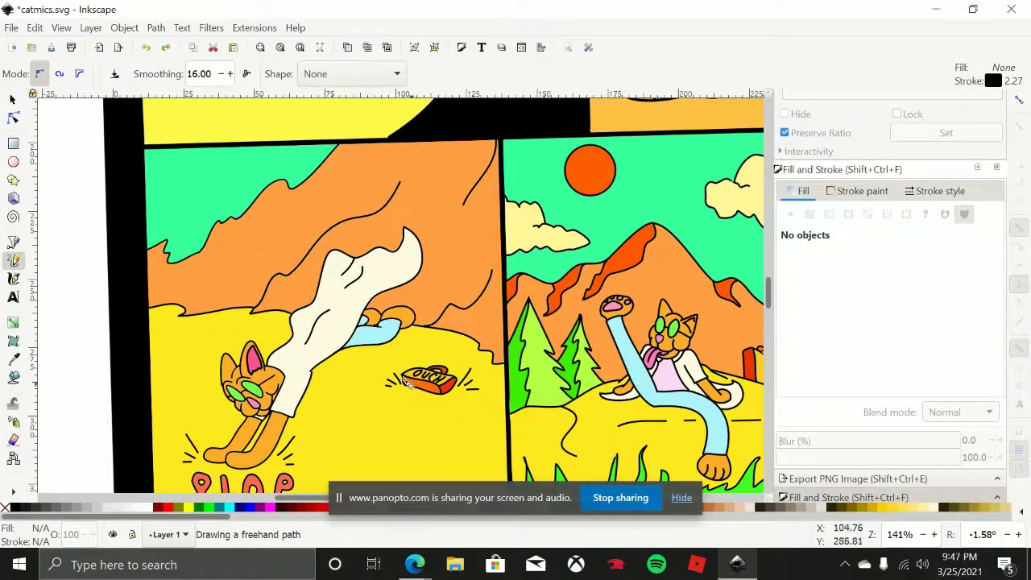
scroll(472, 380, "left", 2)
scroll(463, 376, "down", 1)
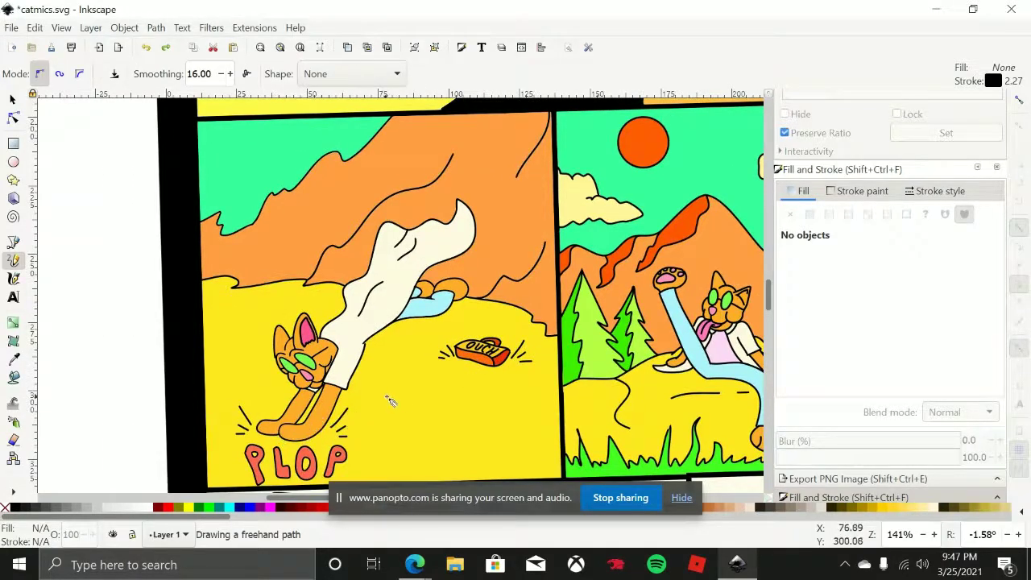
scroll(409, 398, "left", 1)
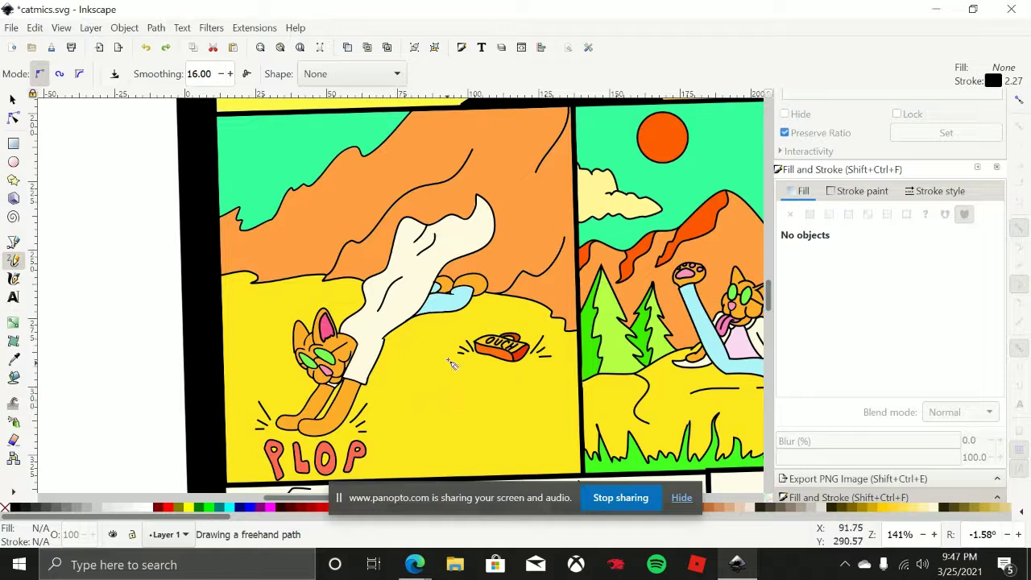
scroll(451, 364, "left", 1)
scroll(451, 364, "up", 2)
scroll(469, 409, "down", 3)
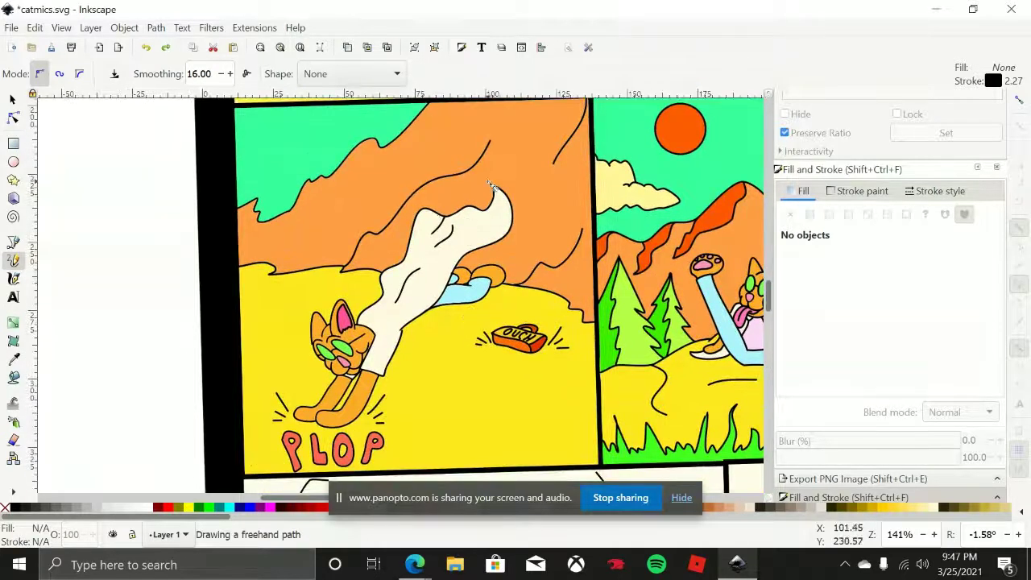
left_click_drag(319, 266, 315, 193)
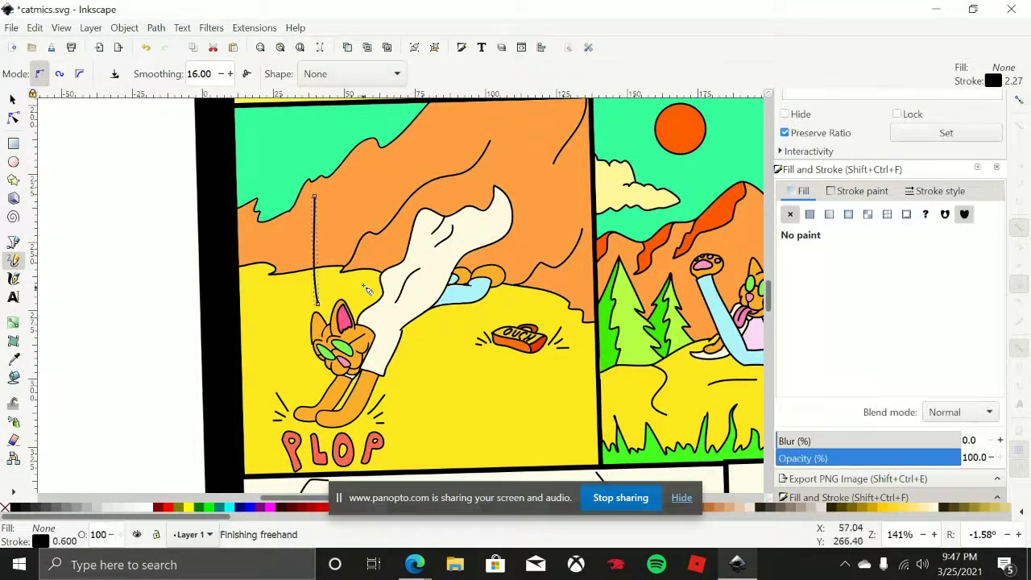
left_click_drag(356, 286, 356, 181)
mouse_move(435, 235)
left_mouse_down()
mouse_move(433, 149)
mouse_move(463, 183)
left_mouse_up()
left_click_drag(474, 142, 473, 218)
left_click_drag(504, 150, 499, 213)
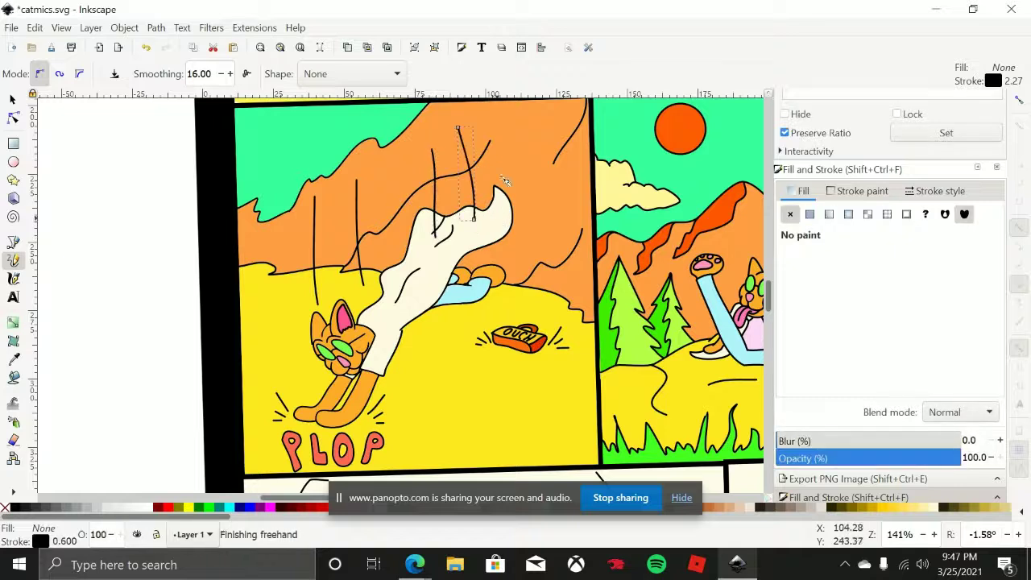
left_click_drag(537, 312, 520, 304)
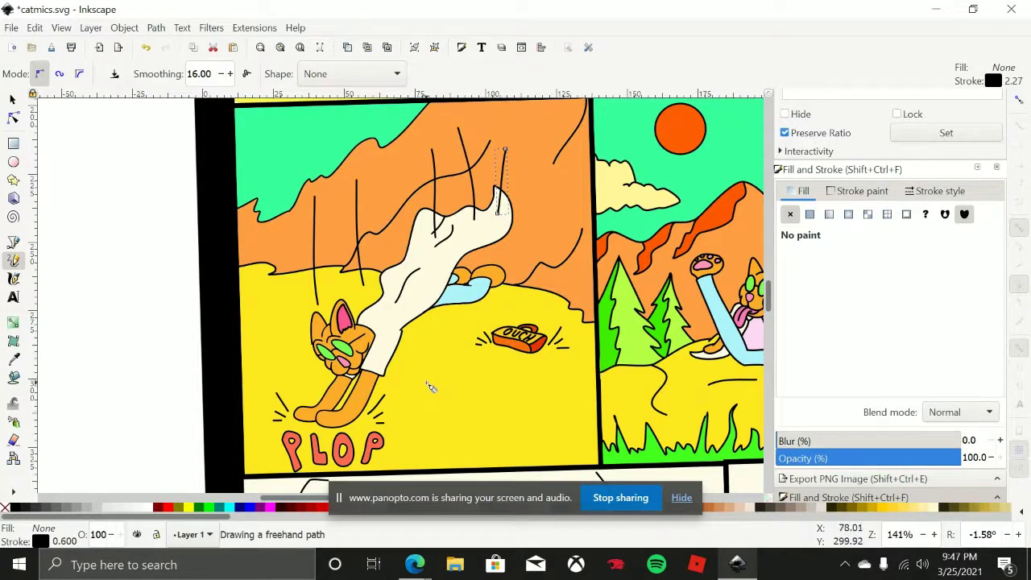
Undo the long motion lines above the fallen cat
key("ctrl+z")
key("ctrl+z")
key("ctrl+z")
key("ctrl+z")
key("ctrl+z")
key("ctrl+z")
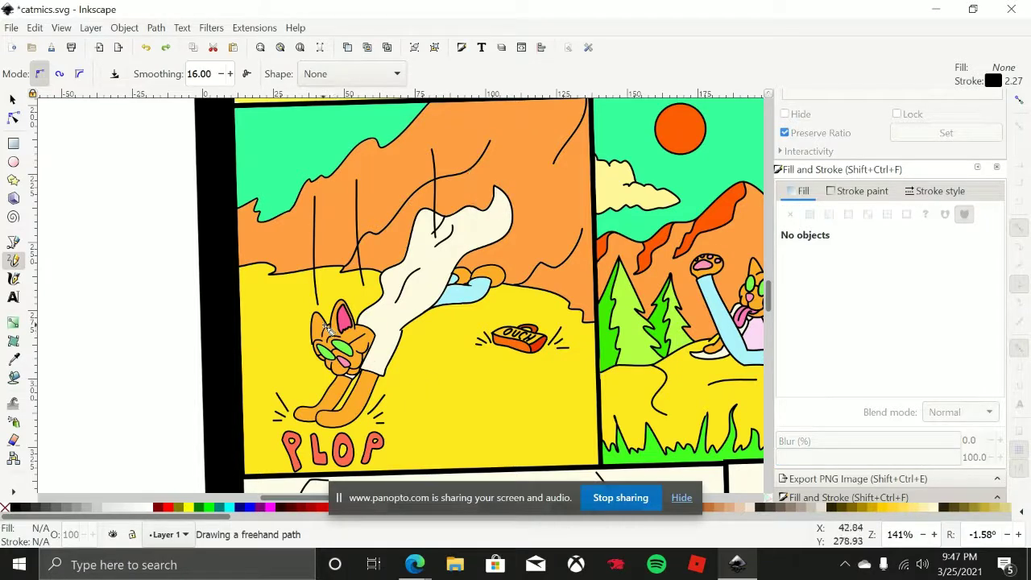
Draw pairs of short vertical freehand motion lines at the fallen cat's outer ear and on the coat's back edge
scroll(320, 318, "up", 3)
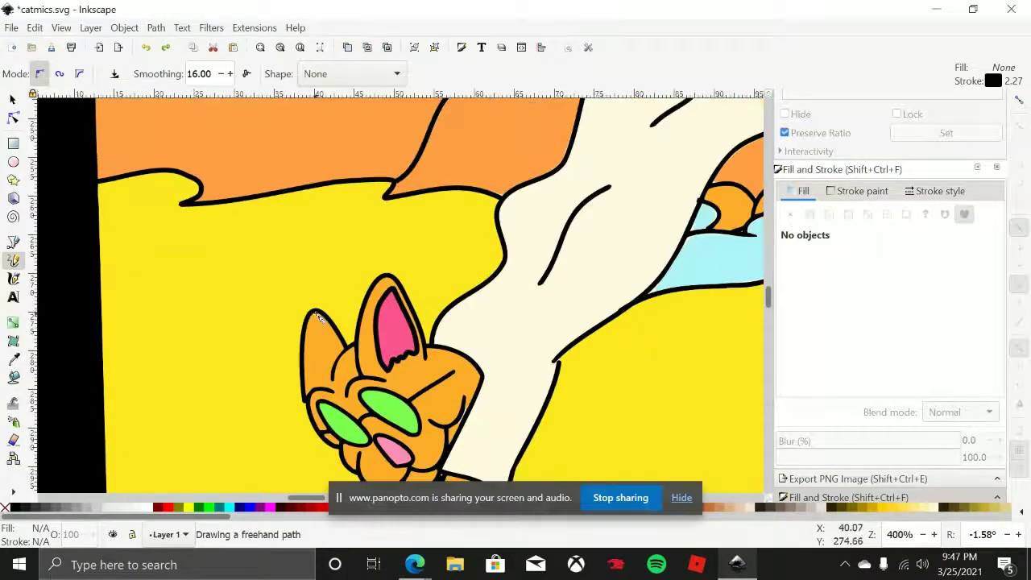
mouse_move(315, 330)
left_mouse_down()
mouse_move(316, 269)
mouse_move(329, 299)
mouse_move(327, 286)
left_mouse_up()
scroll(430, 269, "up", 3)
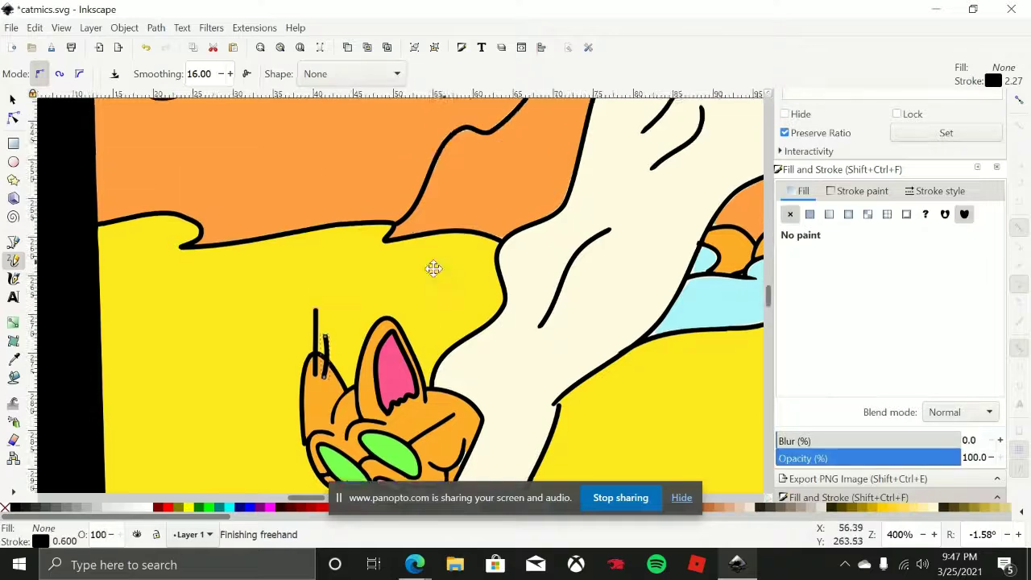
scroll(473, 289, "right", 2)
mouse_move(475, 287)
left_mouse_down()
mouse_move(477, 227)
mouse_move(463, 246)
left_mouse_up()
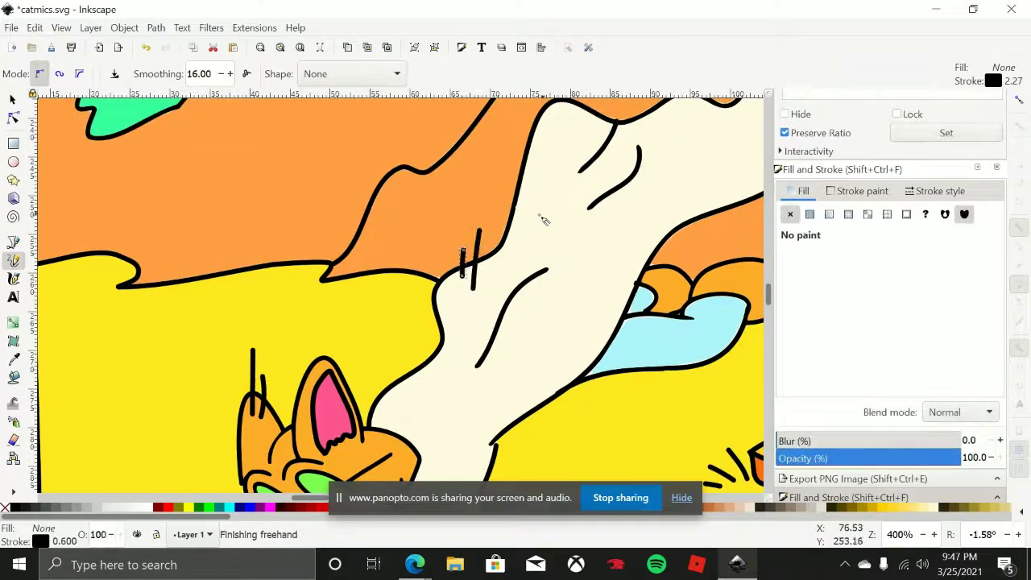
Draw pairs of short vertical freehand motion lines at the coat's raised tip and over the cat's rear foot
scroll(543, 221, "up", 2)
scroll(544, 222, "right", 3)
scroll(593, 207, "up", 2)
scroll(594, 207, "right", 2)
mouse_move(586, 149)
left_mouse_down()
mouse_move(574, 250)
mouse_move(570, 178)
left_mouse_up()
scroll(570, 179, "down", 2)
scroll(569, 178, "right", 2)
mouse_move(554, 332)
left_mouse_down()
mouse_move(542, 304)
mouse_move(536, 324)
mouse_move(542, 296)
mouse_move(546, 334)
left_mouse_up()
scroll(546, 337, "down", 3, "ctrl")
scroll(540, 322, "down", 3)
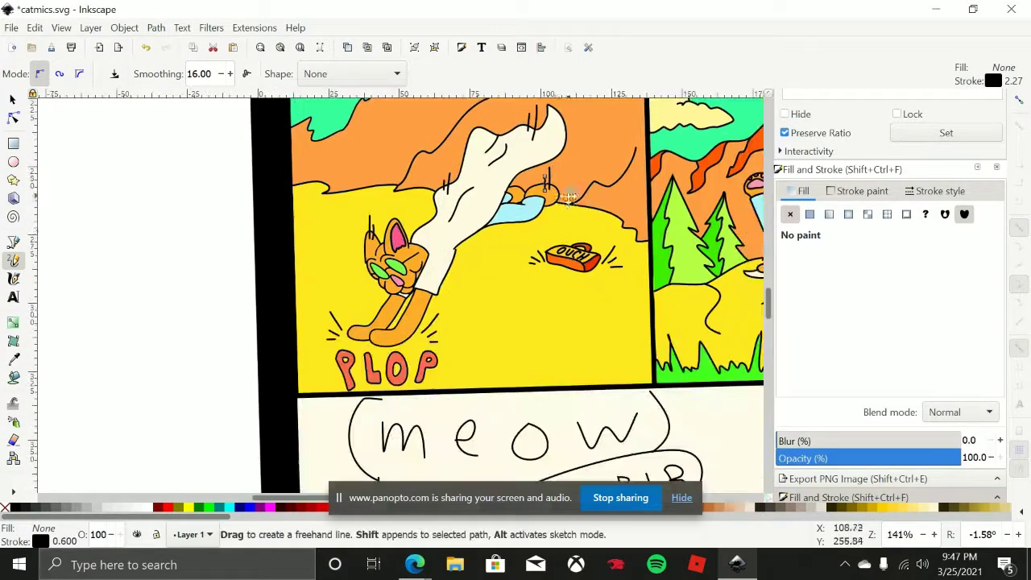
scroll(488, 304, "up", 3)
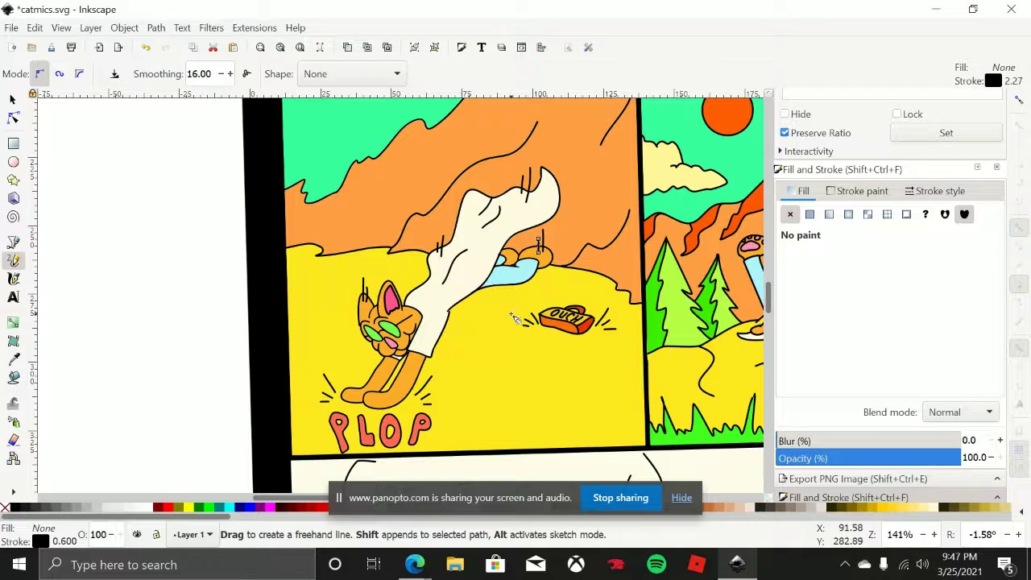
Draw two short curved freehand toe lines on the lower edge of the cat's rear foot
scroll(547, 286, "up", 8, "ctrl")
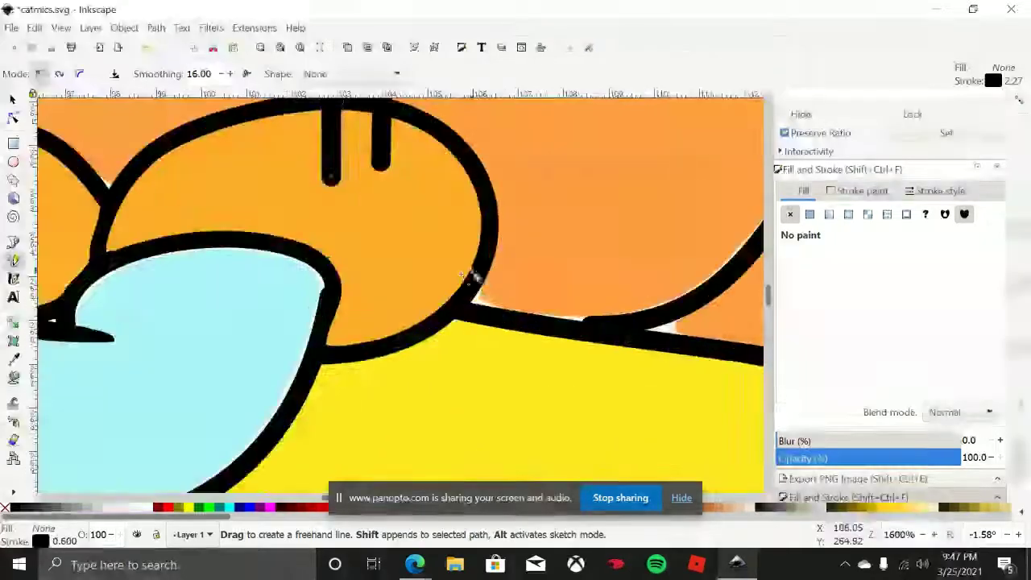
mouse_move(352, 287)
left_mouse_down()
mouse_move(394, 316)
mouse_move(450, 320)
left_mouse_up()
mouse_move(298, 344)
left_mouse_down()
mouse_move(349, 368)
mouse_move(408, 358)
mouse_move(459, 367)
mouse_move(404, 364)
mouse_move(344, 265)
mouse_move(398, 285)
left_mouse_up()
scroll(443, 349, "down", 4, "ctrl")
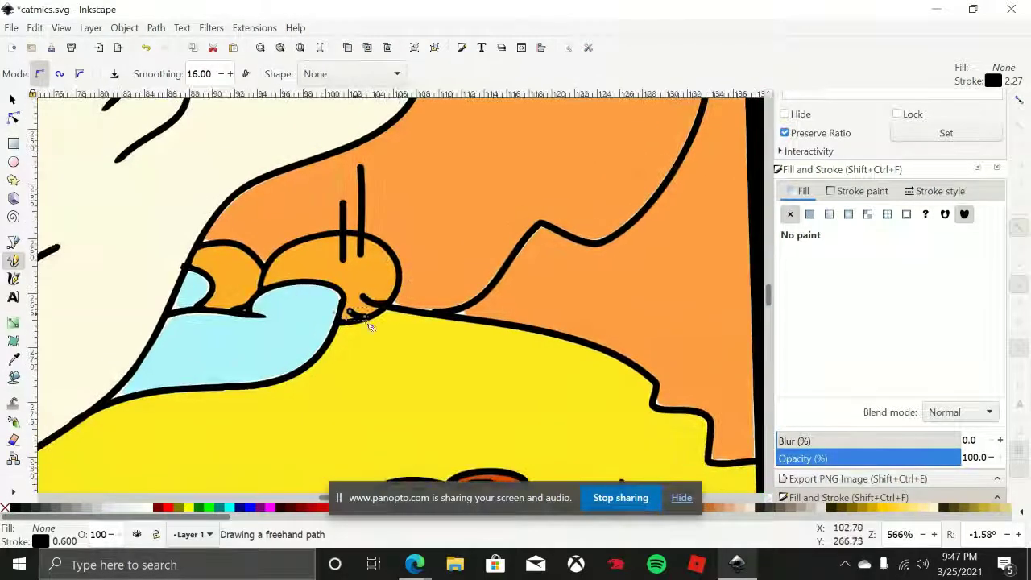
left_click_drag(390, 325, 380, 310)
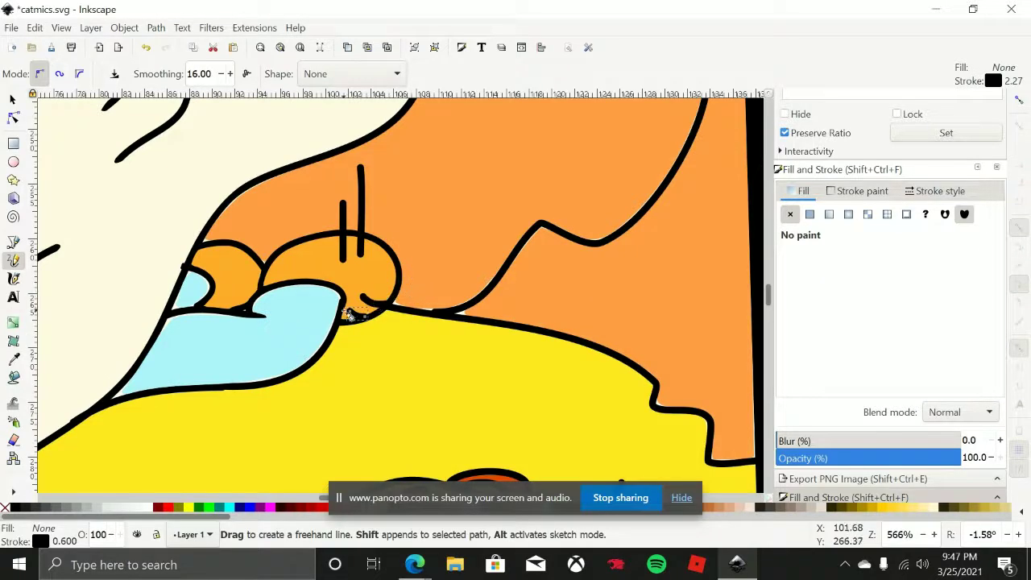
mouse_move(138, 309)
left_mouse_down()
mouse_move(294, 112)
mouse_move(475, 92)
mouse_move(592, 151)
mouse_move(418, 379)
mouse_move(196, 299)
mouse_move(228, 292)
left_mouse_up()
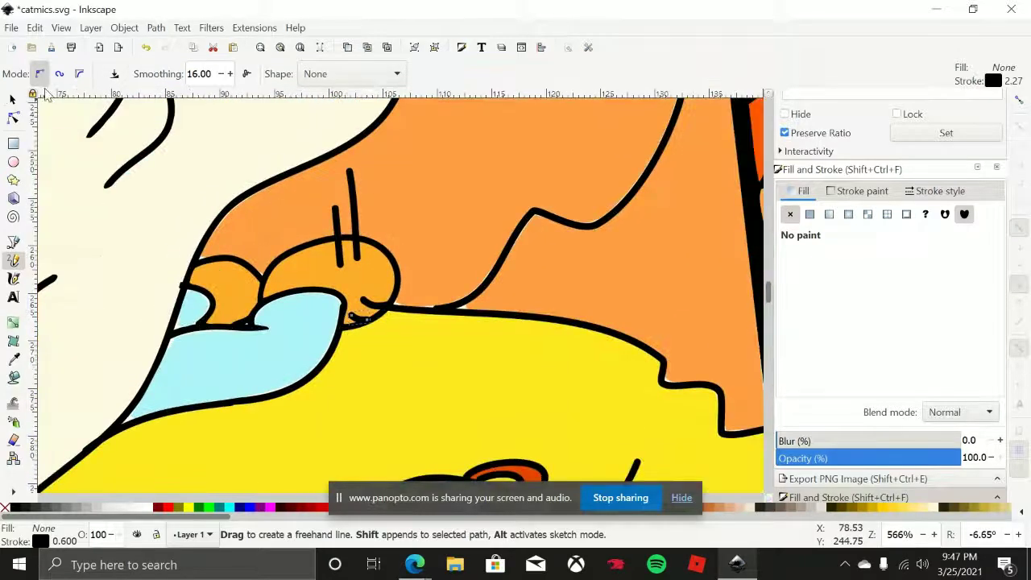
left_click(12, 97)
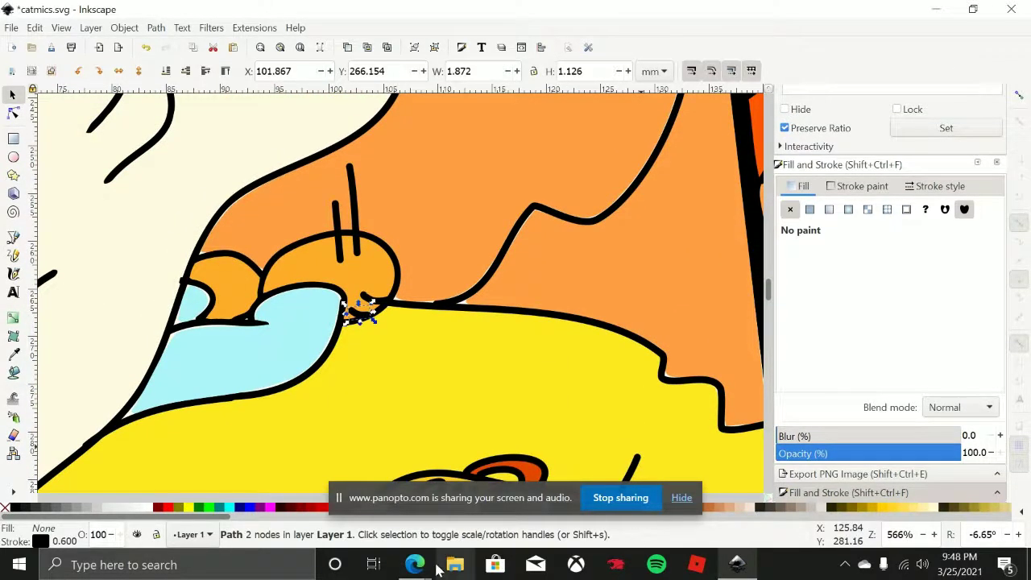
Switch to the Panopto browser window to check the running recording, and return to the Inkscape drawing
mouse_move(415, 564)
left_click(347, 502)
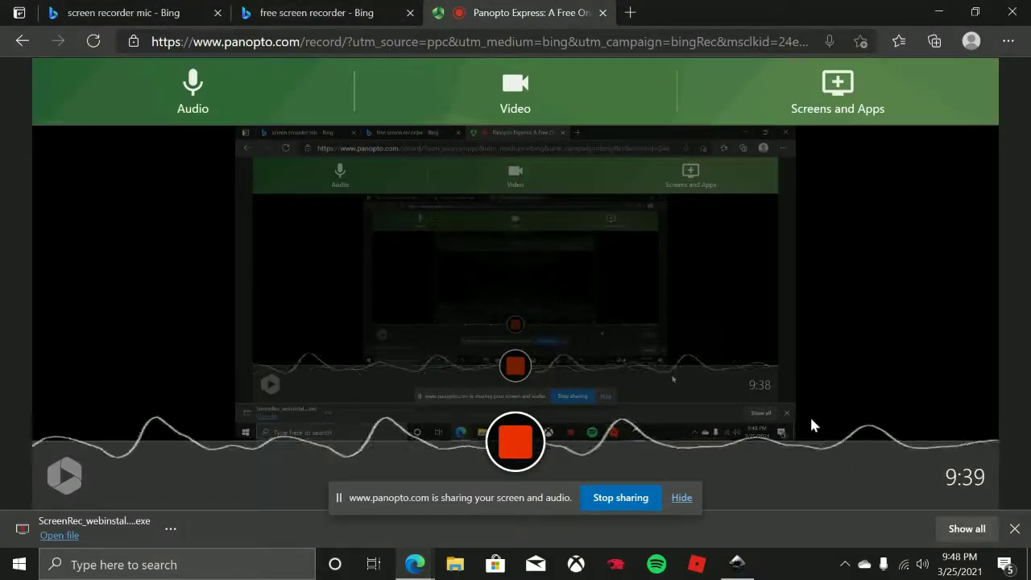
mouse_move(879, 234)
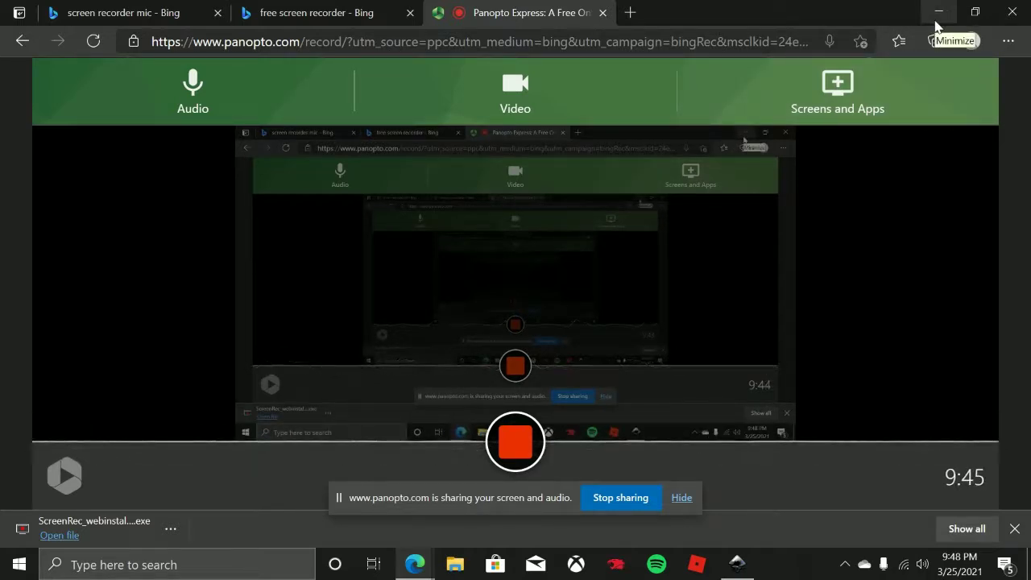
left_click(937, 26)
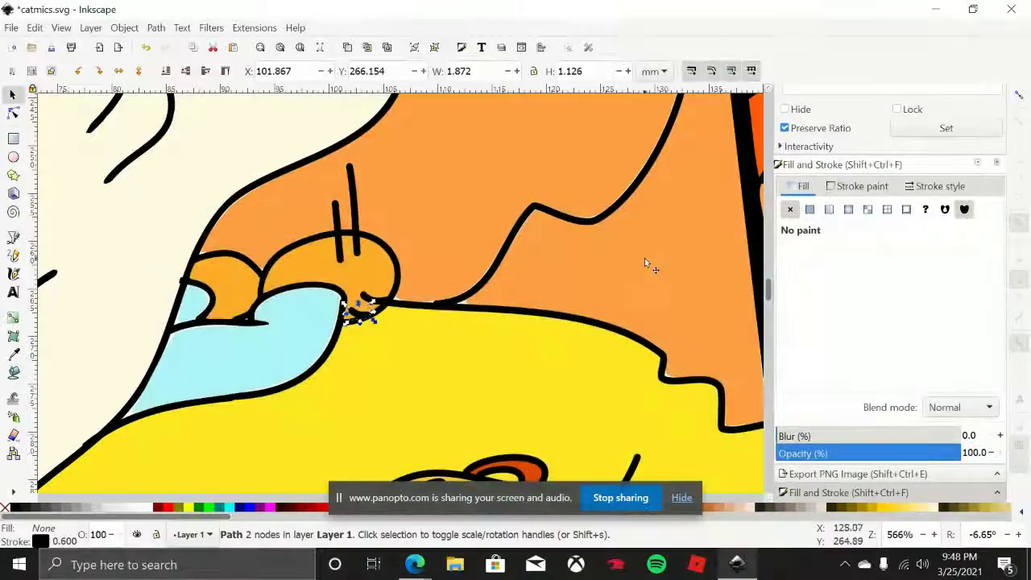
Move the orange mountain fill's lower nodes under the black outlines to close the pale gap beside the rear foot
scroll(359, 306, "up", 3, "ctrl")
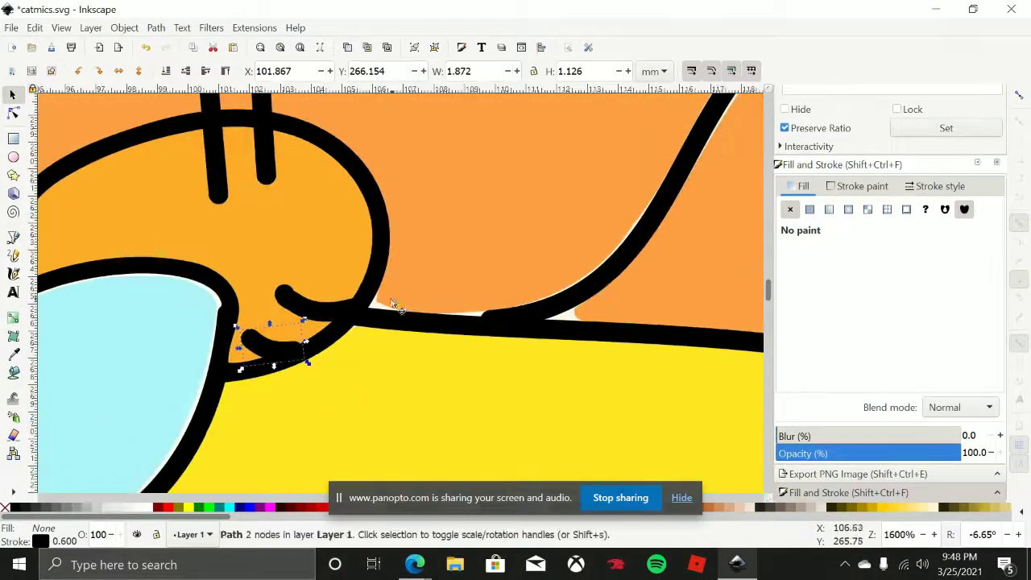
double_click(379, 302)
left_click_drag(379, 302, 365, 307)
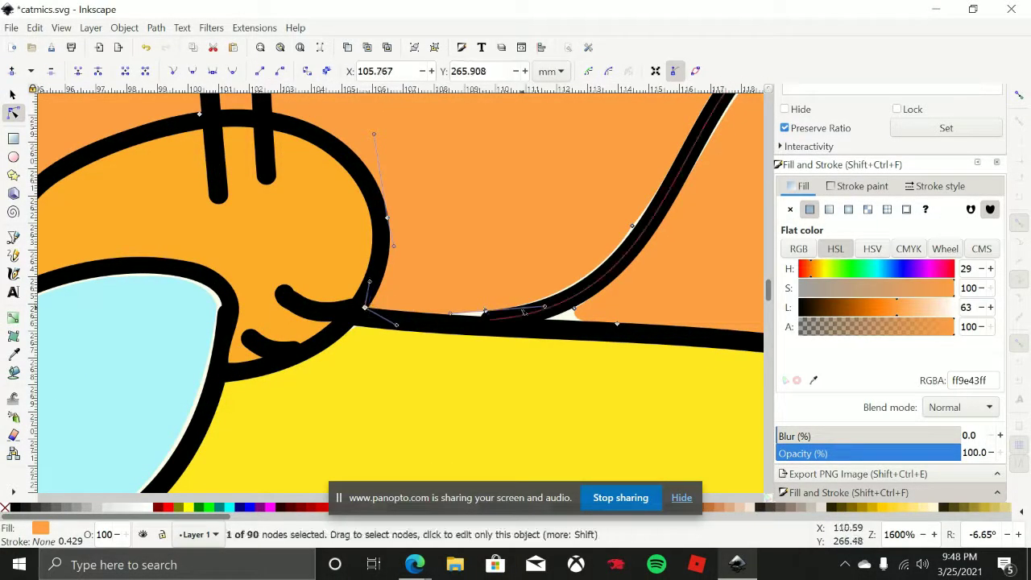
left_click_drag(486, 314, 486, 319)
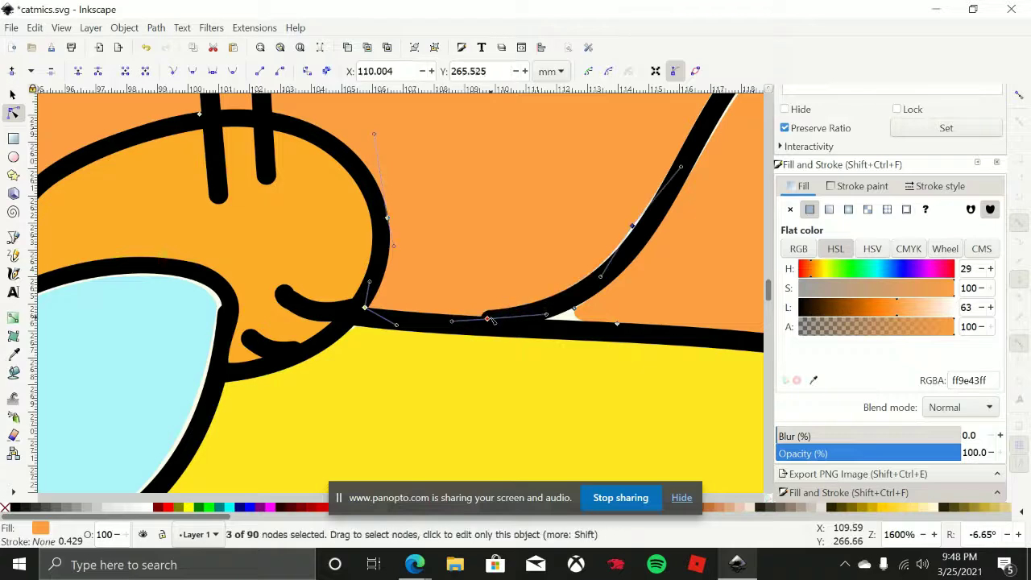
left_click(12, 94)
Move the lower end node of the mountain's curved contour line down into the ground outline
scroll(471, 277, "up", 2, "ctrl")
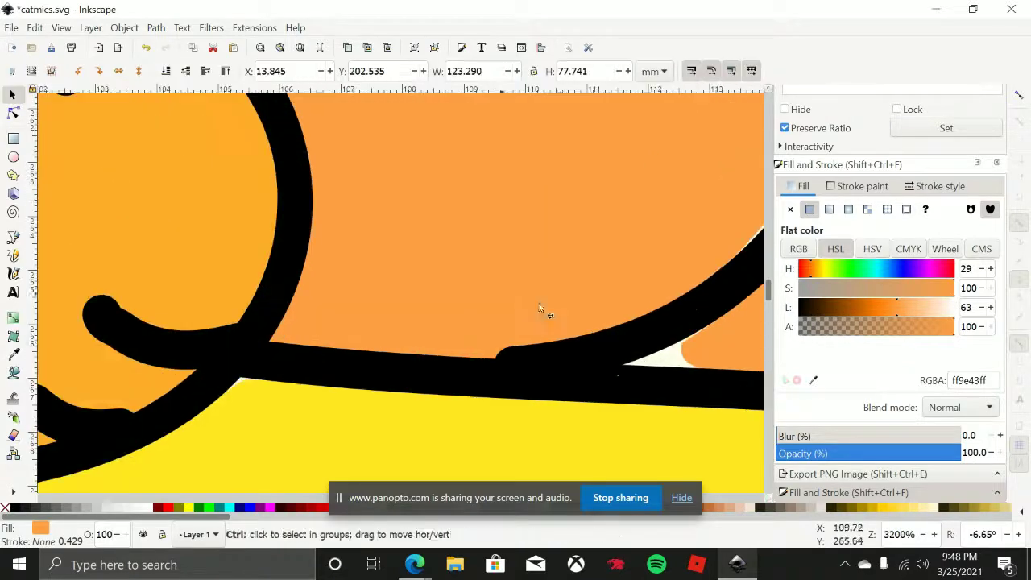
double_click(523, 367)
left_click_drag(513, 365, 496, 379)
scroll(518, 387, "down", 2, "ctrl")
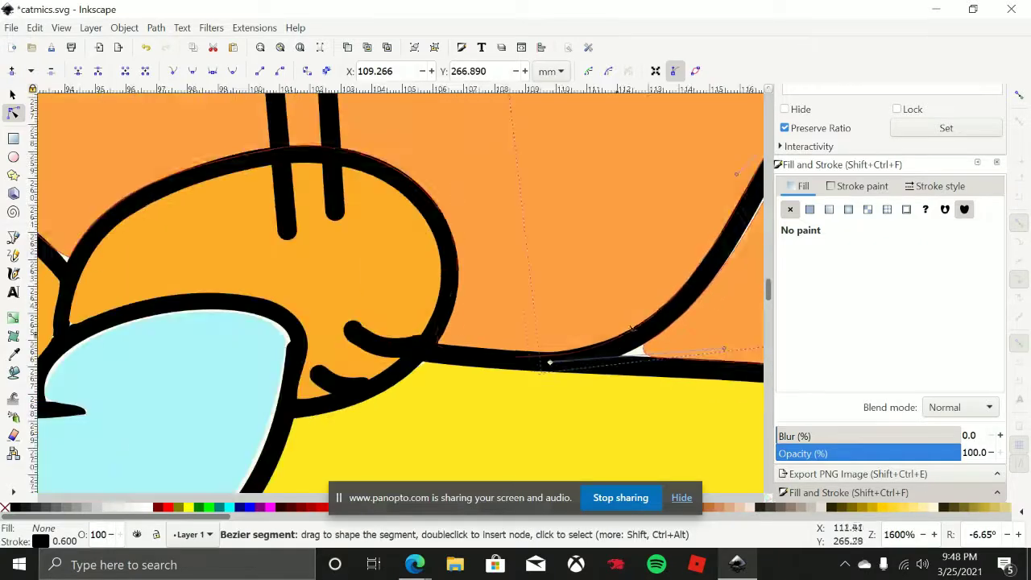
Pull the orange mountain fill's corner nodes into the pale wedge between the curved contour and the ground line
scroll(478, 348, "up", 3, "ctrl")
left_click(451, 353)
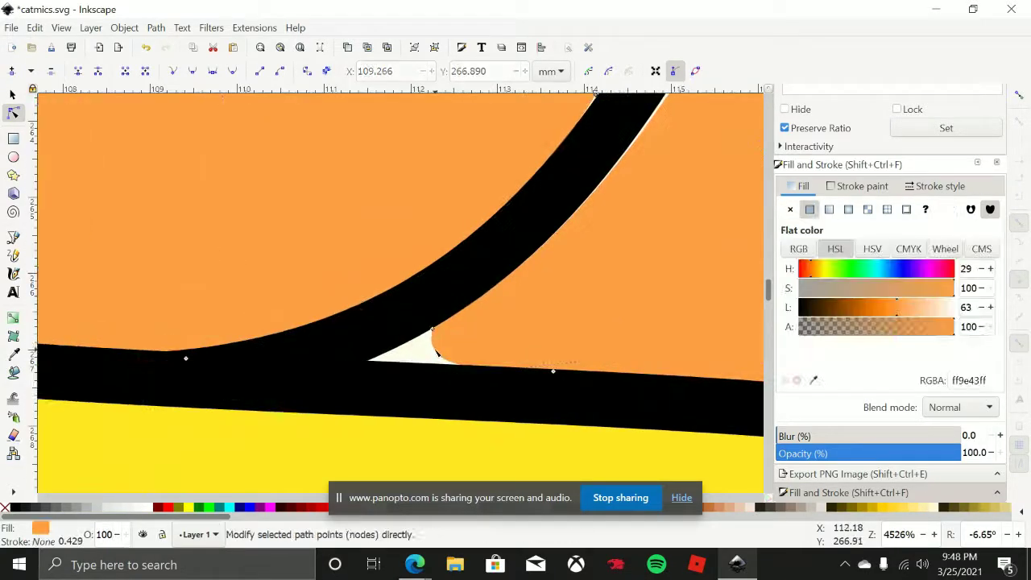
left_click(443, 357)
double_click(444, 358)
left_click_drag(444, 359, 351, 362)
left_click_drag(432, 332, 430, 327)
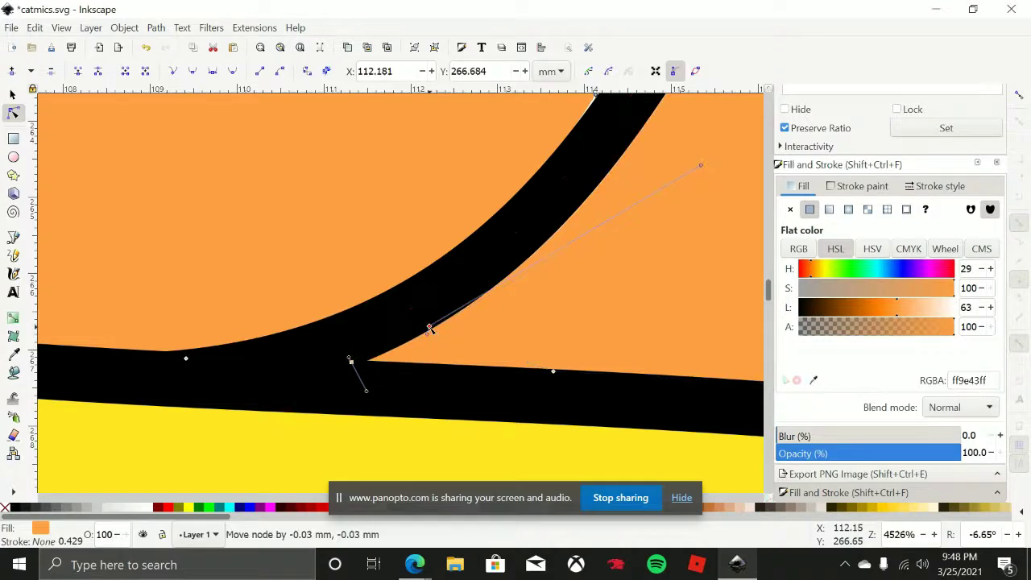
scroll(431, 328, "down", 3, "ctrl")
scroll(597, 186, "up", 3, "ctrl")
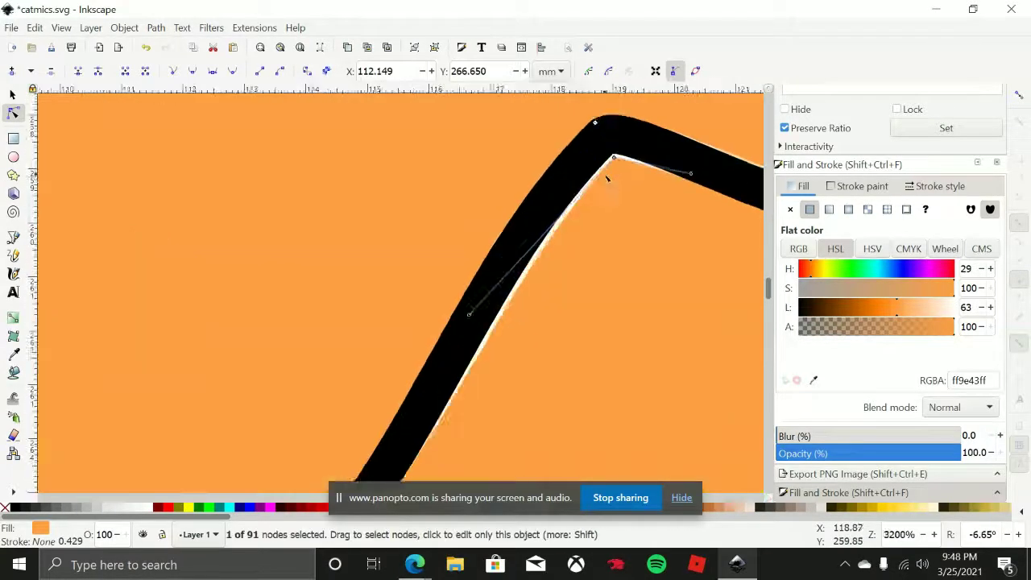
Move the orange mountain fill's nodes under the black contour line along its peak, dip and rising stretch to close the pale slivers
left_click_drag(599, 173, 596, 168)
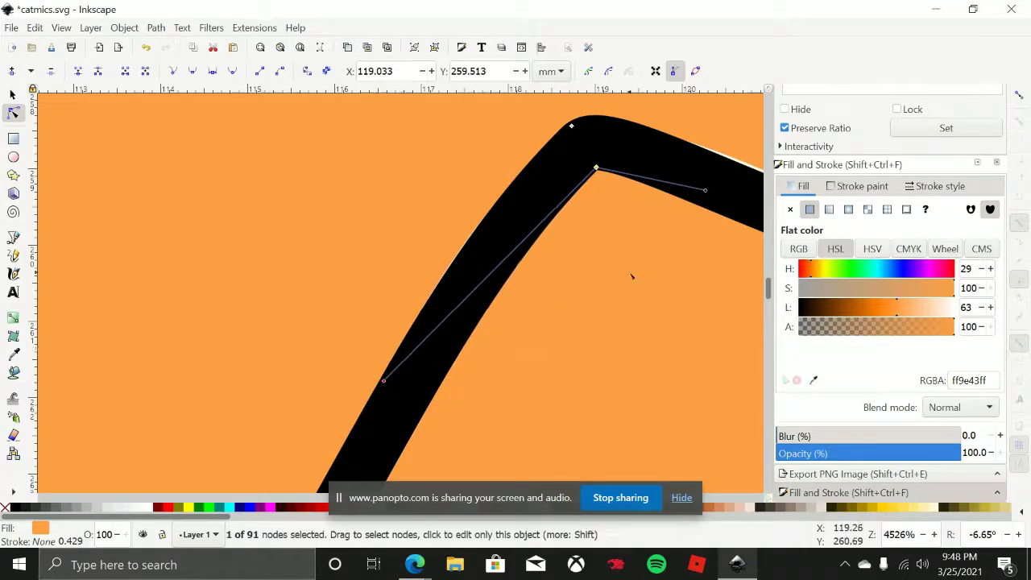
scroll(632, 276, "down", 4)
scroll(494, 246, "up", 2)
scroll(459, 389, "up", 1)
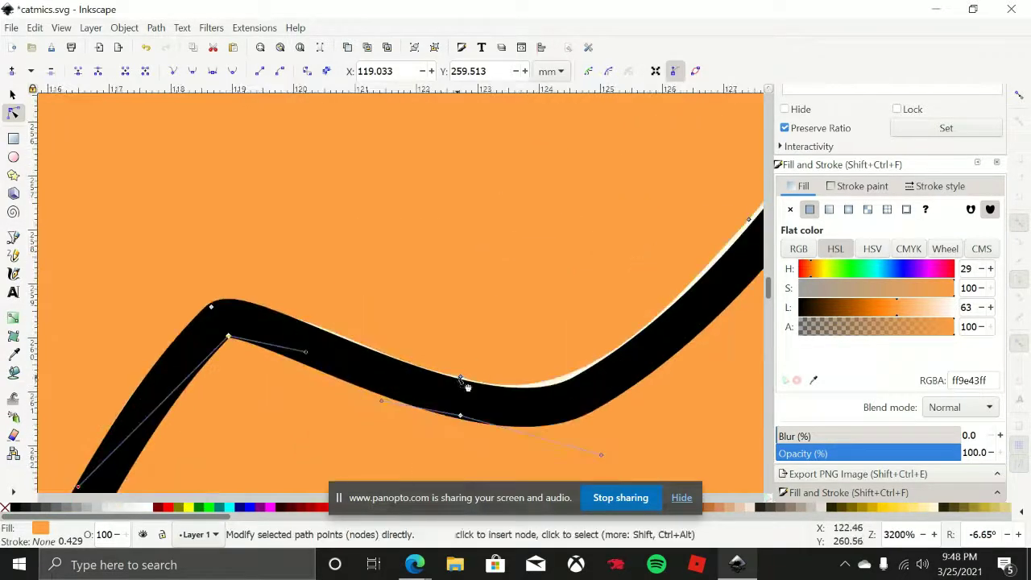
left_click_drag(460, 378, 464, 389)
scroll(649, 311, "up", 2)
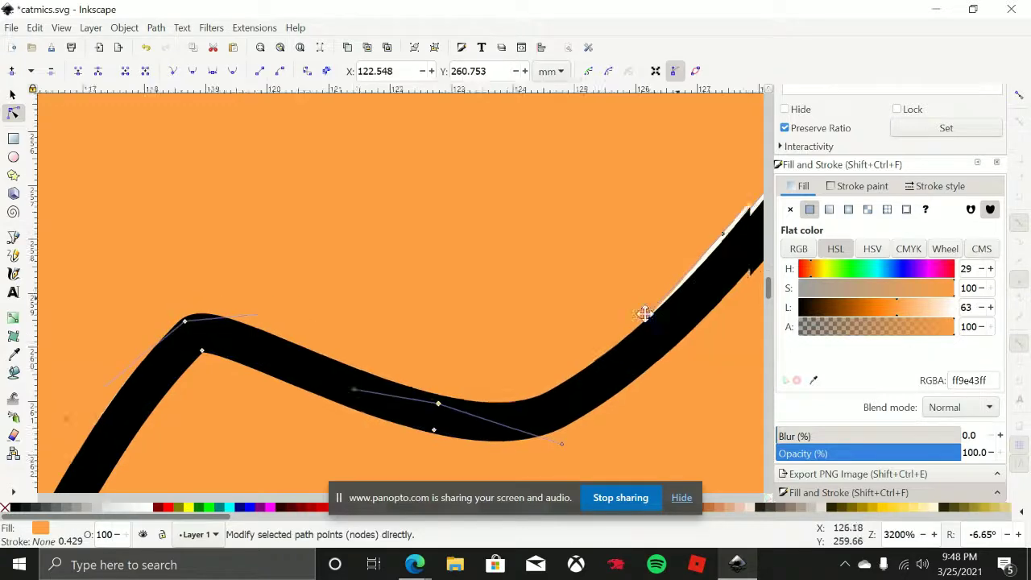
scroll(650, 311, "right", 7)
left_click(538, 322)
scroll(555, 322, "down", 3)
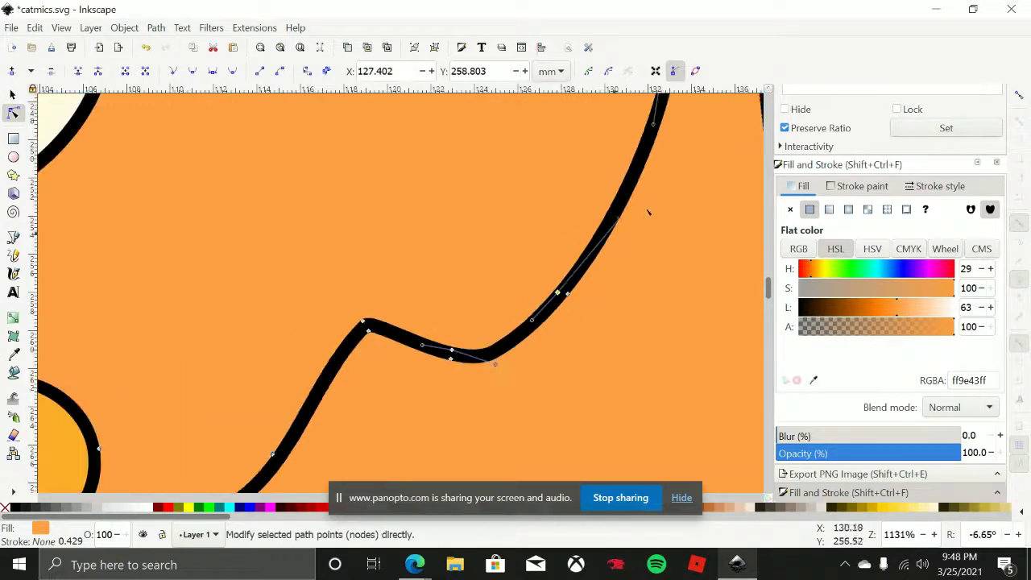
Fill the yellow ground of the PLOP panel with the pale-yellow-to-orange linear gradient 2055
scroll(668, 196, "down", 2)
scroll(609, 276, "up", 1)
scroll(600, 292, "down", 4)
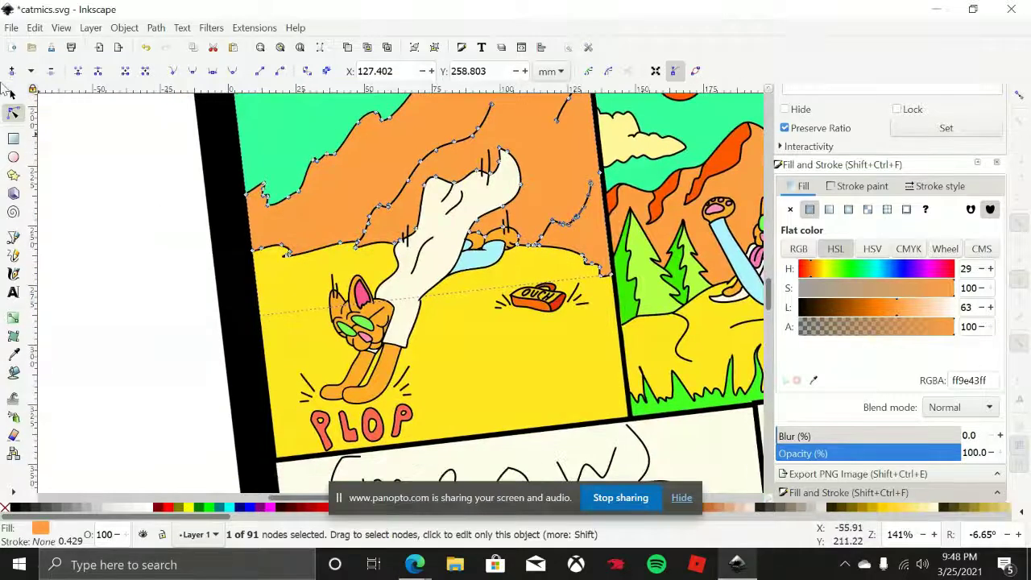
left_click(12, 95)
left_click(161, 229)
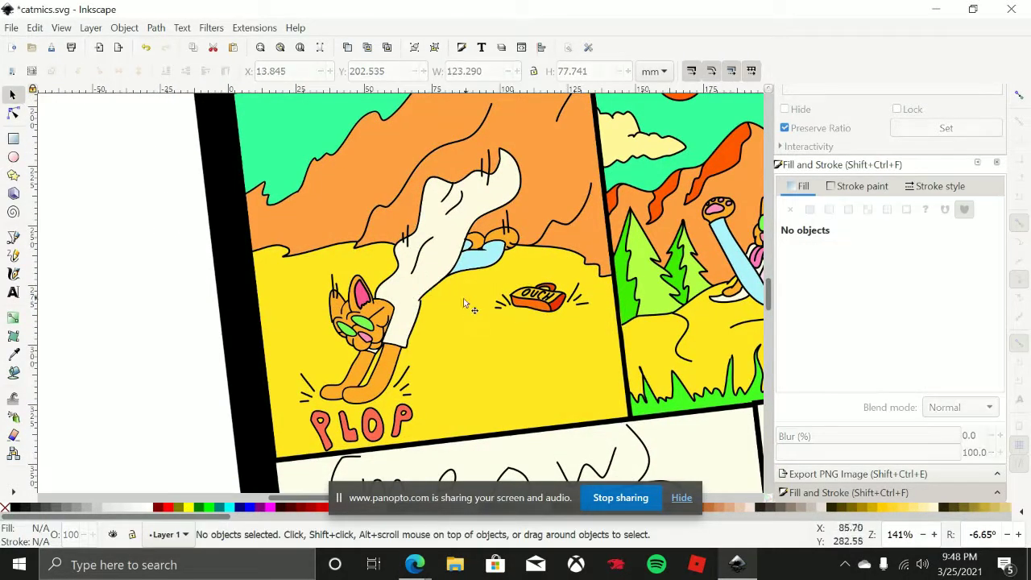
left_click(480, 342)
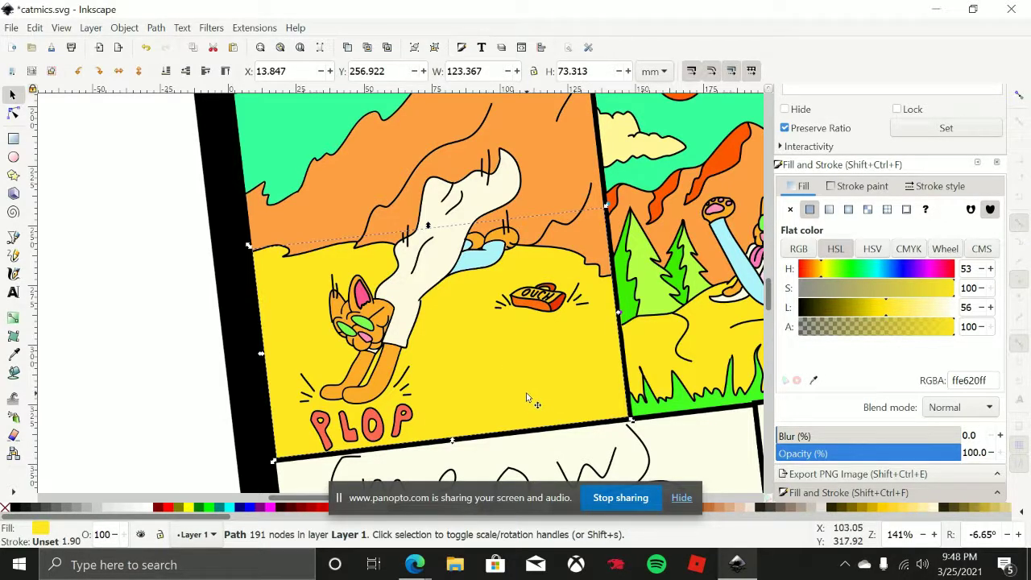
left_click(829, 209)
left_click(806, 297)
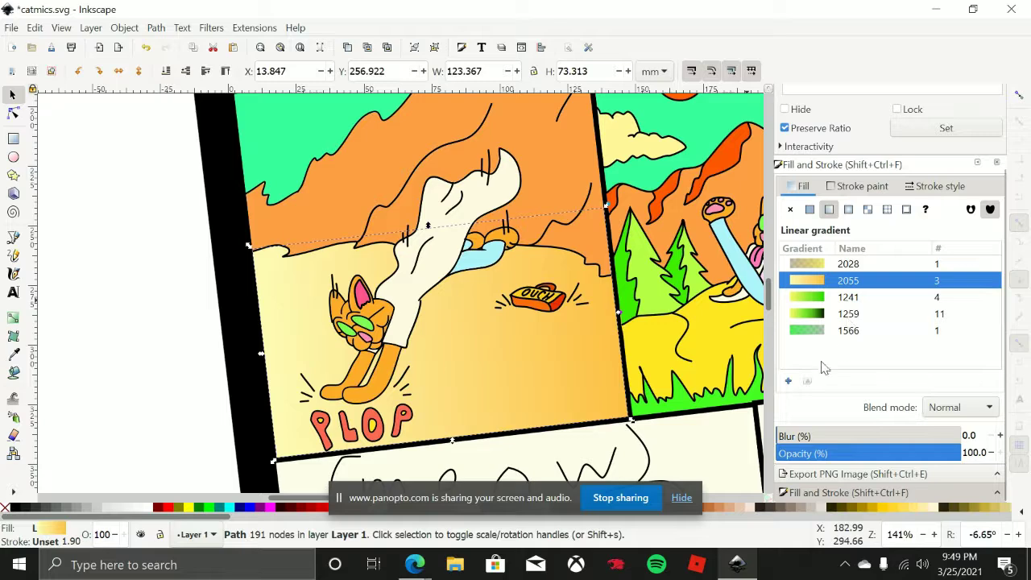
Add a gradient stop at offset 0.84 on the ground and recolour the end stop orange-red, ff6932ff
key("g")
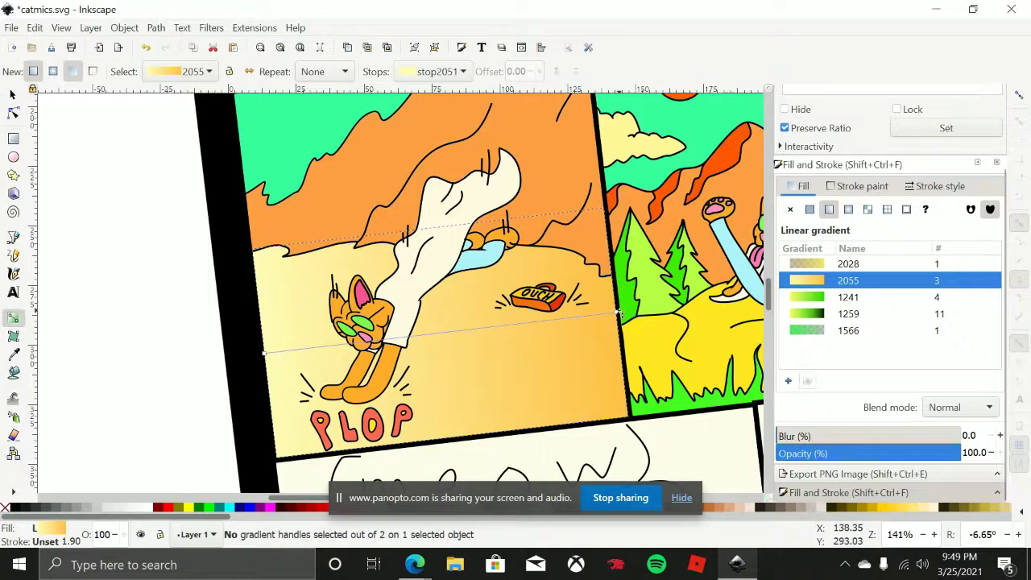
double_click(559, 320)
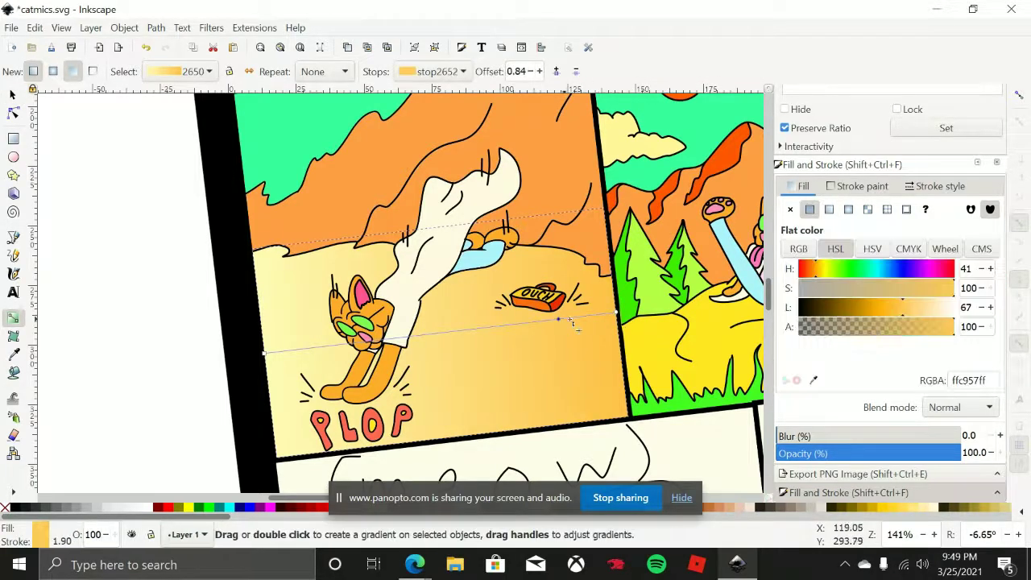
left_click(617, 313)
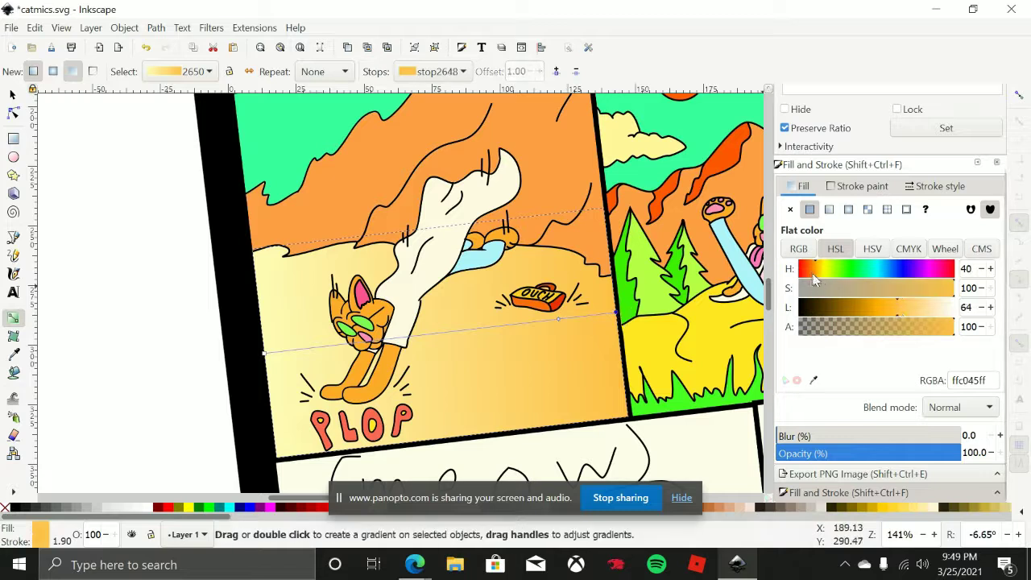
left_click(812, 276)
left_click(806, 277)
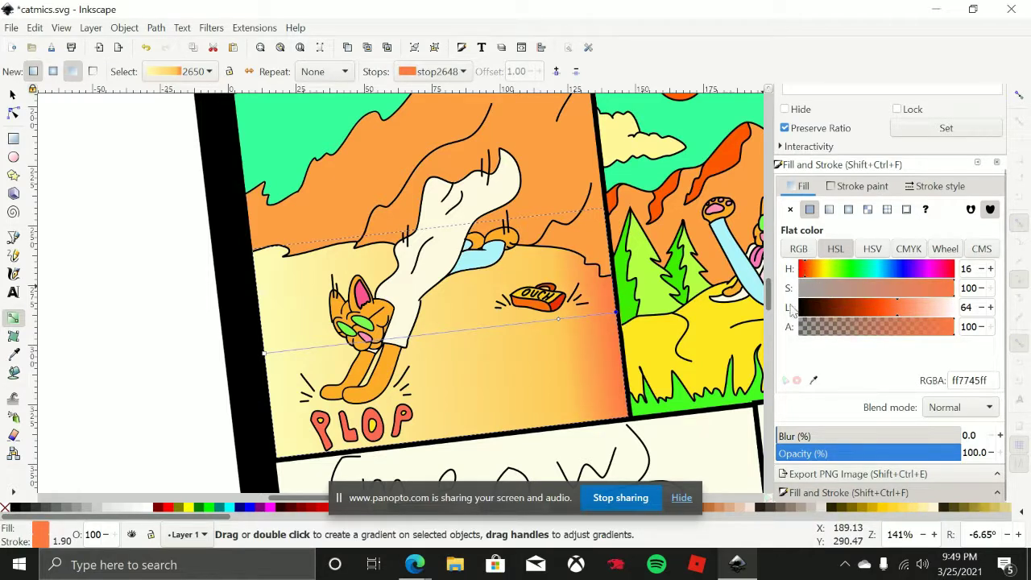
left_click(889, 307)
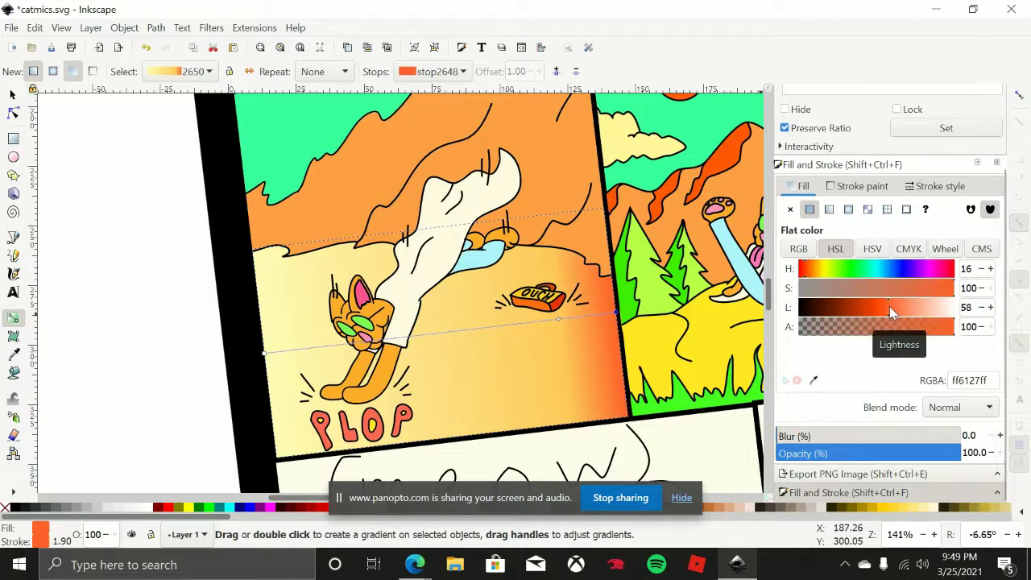
left_click_drag(889, 306, 891, 306)
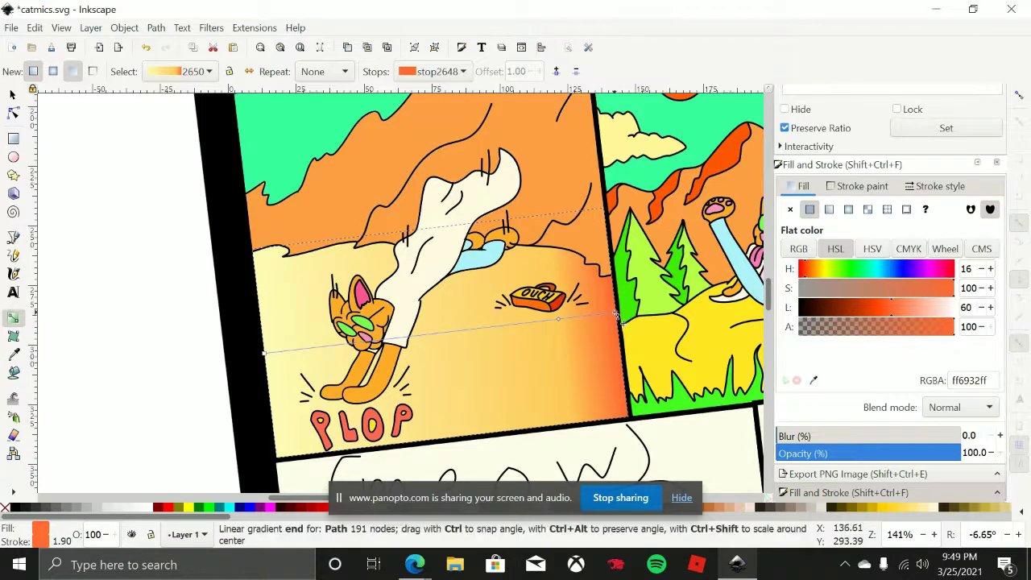
Reposition the ground's gradient so it runs from outside the page, beside the meow panel, up to orange-red at the fallen cat's coat
left_click_drag(618, 316, 433, 244)
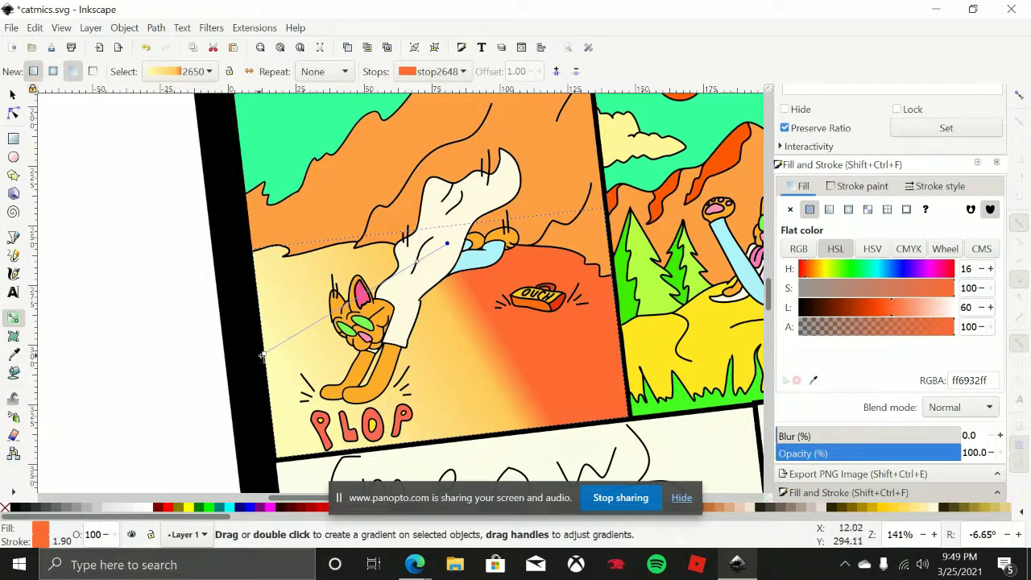
left_click_drag(261, 355, 306, 461)
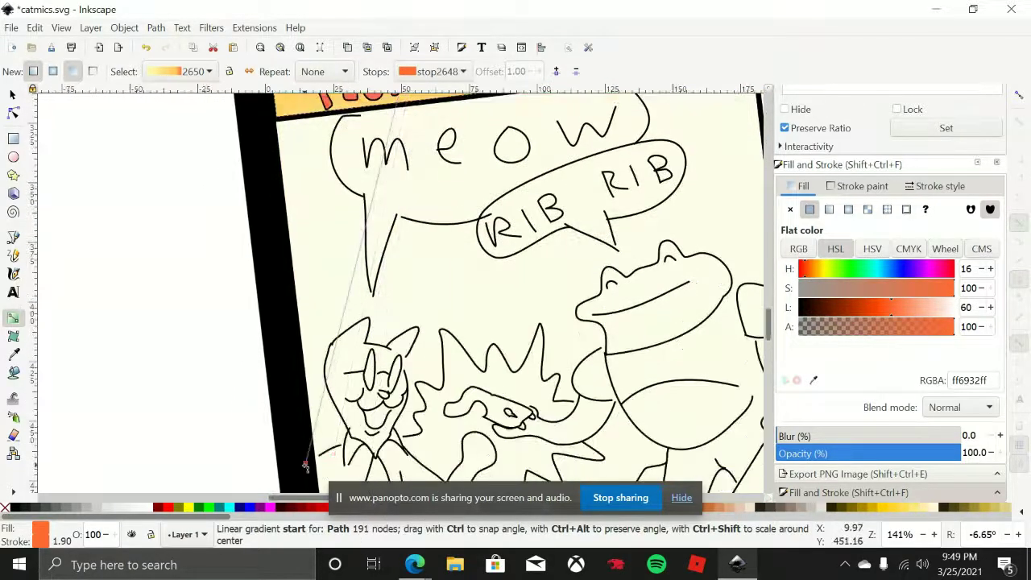
scroll(396, 303, "down", 5)
scroll(542, 256, "up", 4)
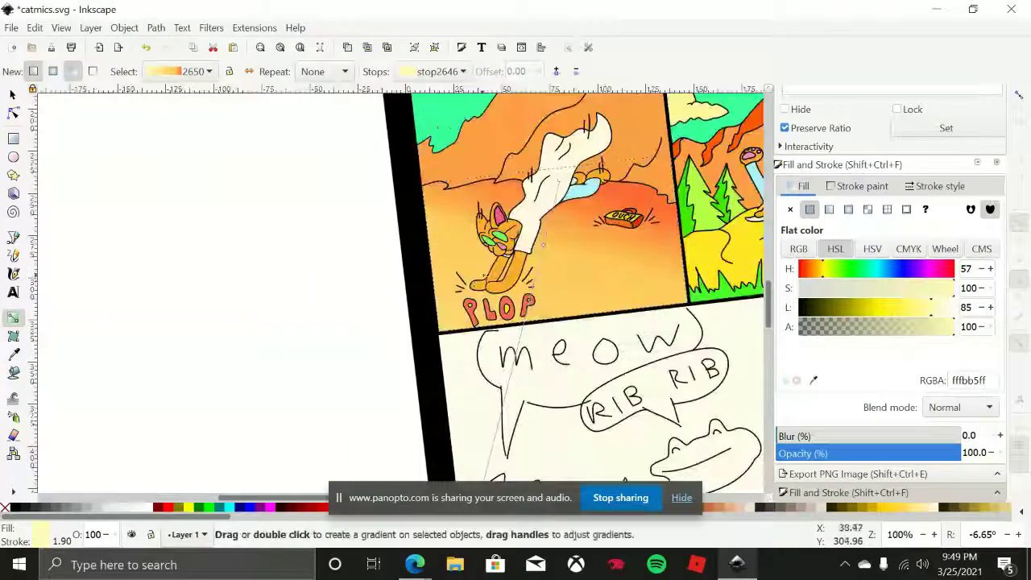
scroll(542, 256, "down", 2)
scroll(475, 266, "up", 2)
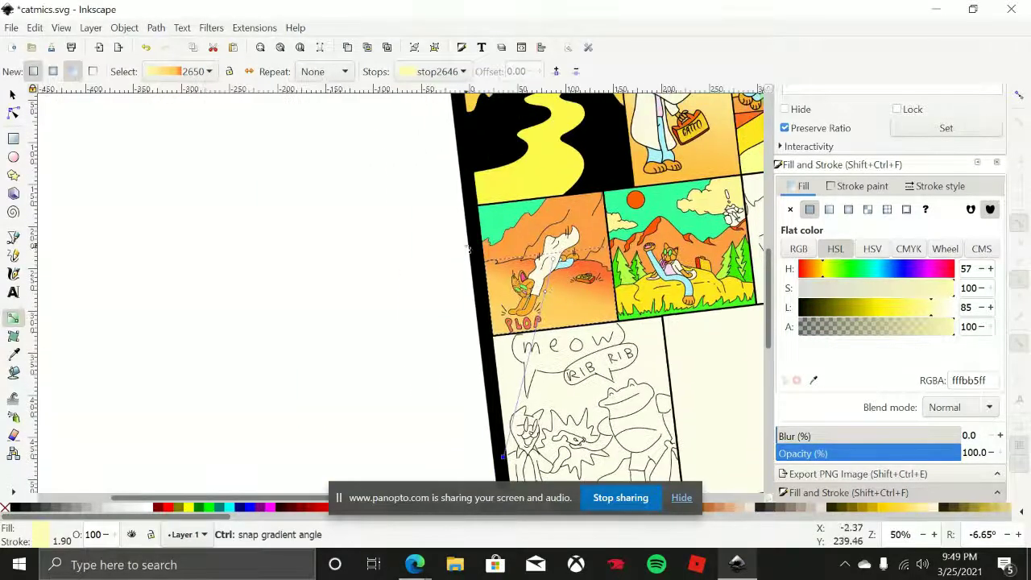
scroll(473, 265, "up", 3)
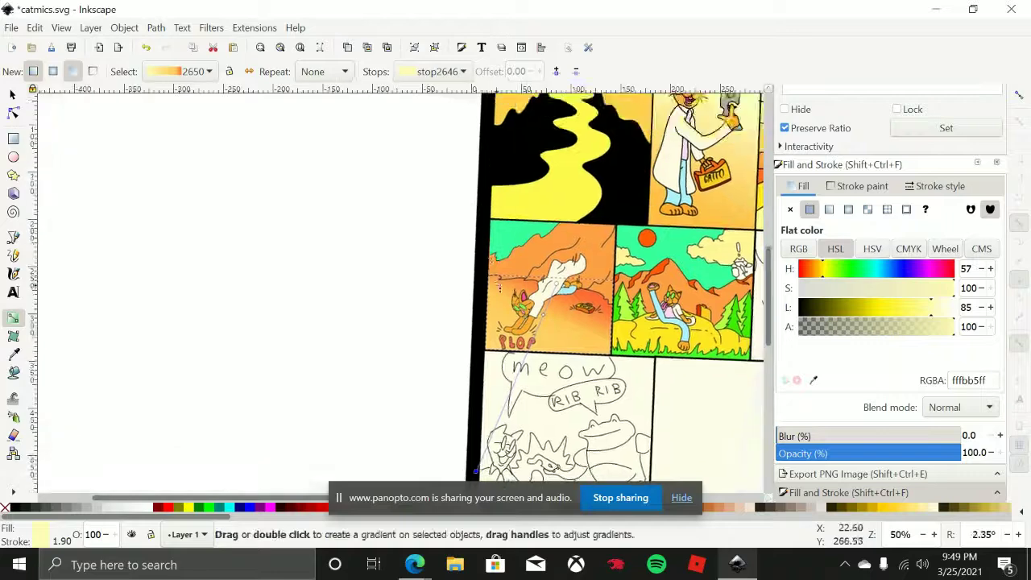
left_click_drag(492, 405, 414, 443)
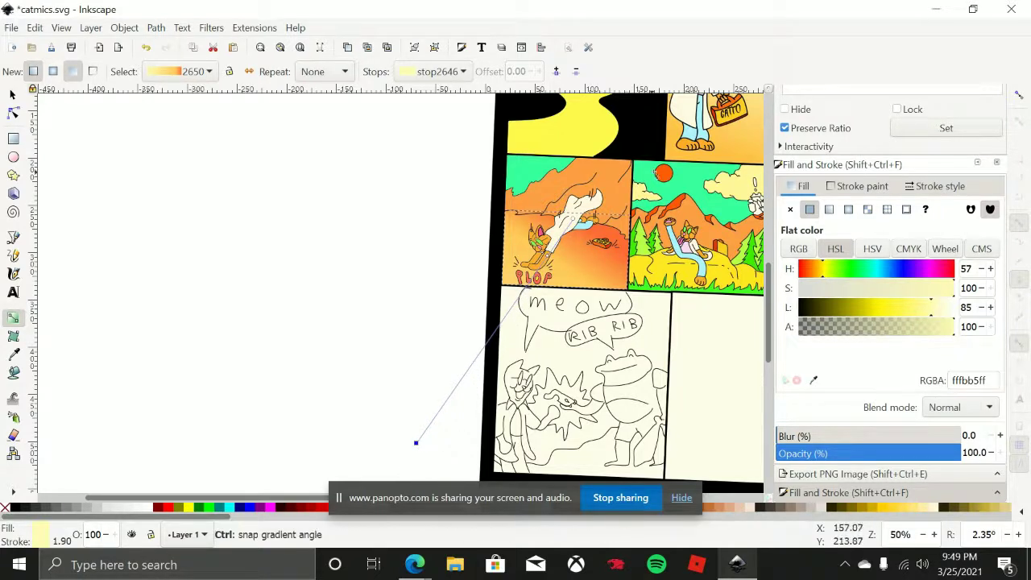
scroll(564, 186, "up", 1, "ctrl")
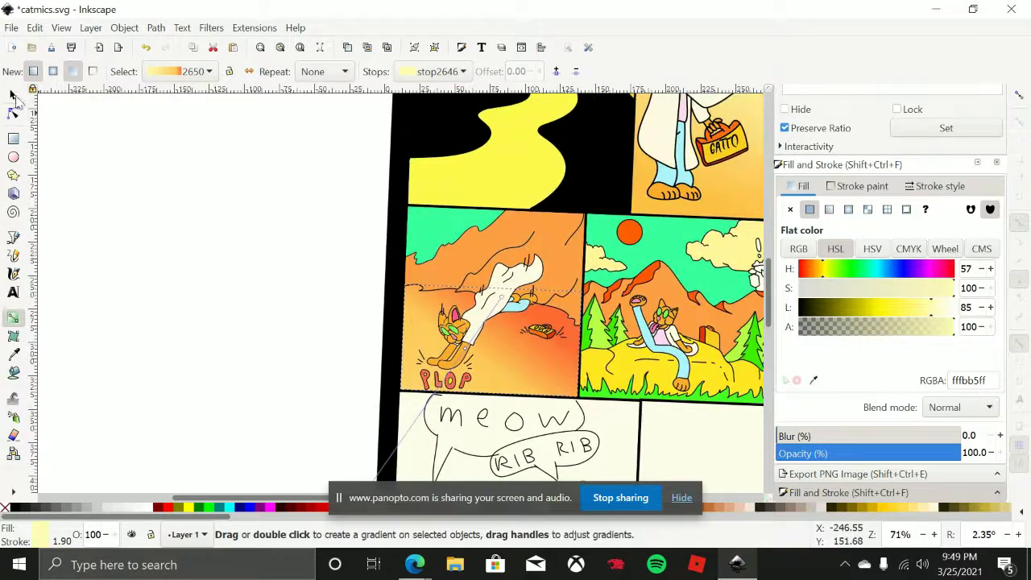
Deselect the ground and examine the recoloured PLOP panel and the neighbouring panel with the sitting cat
left_click(13, 95)
key("Escape")
scroll(529, 336, "up", 2, "ctrl")
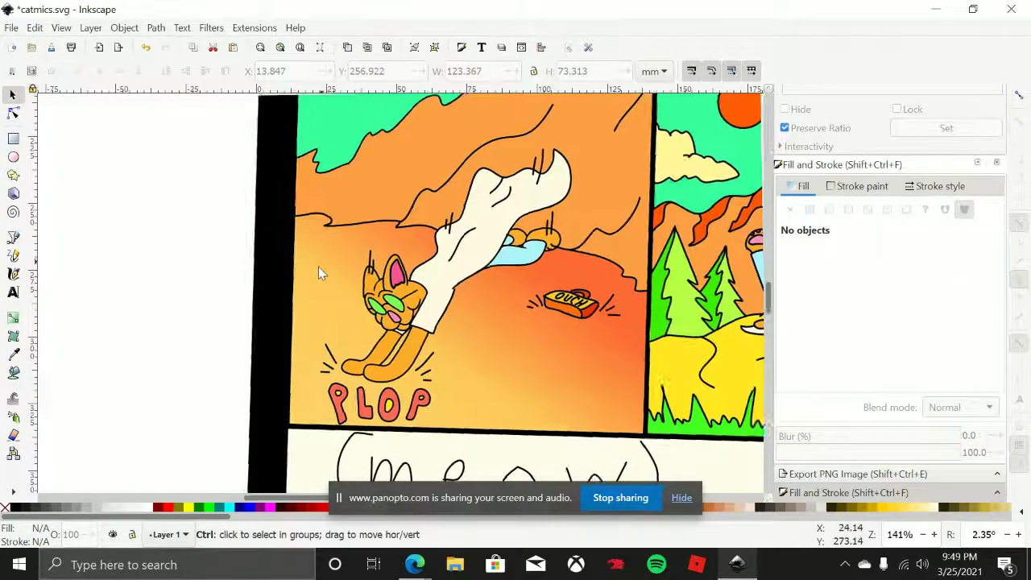
scroll(318, 273, "down", 3, "ctrl+shift")
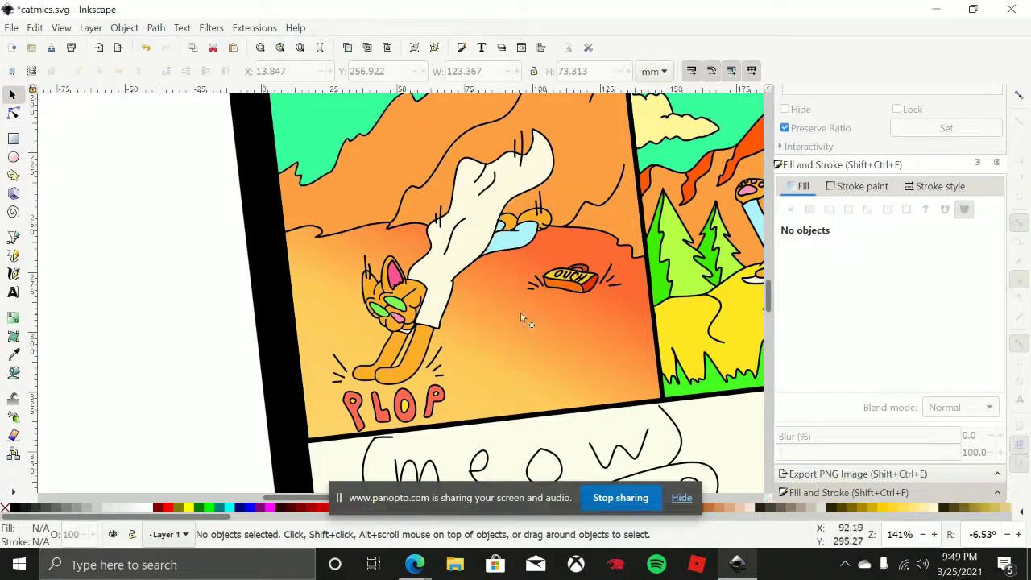
scroll(508, 354, "up", 1)
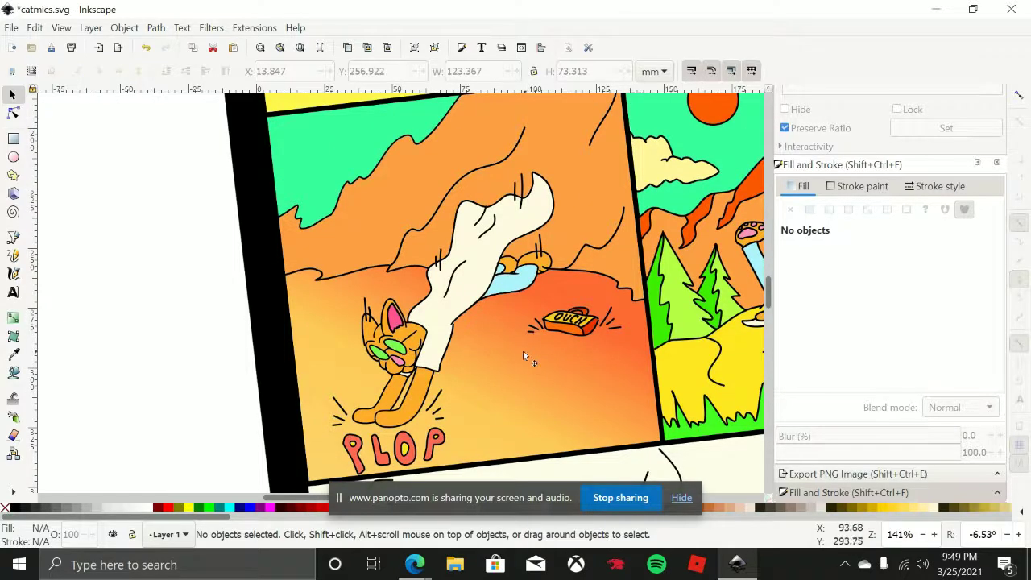
scroll(526, 328, "down", 2, "ctrl")
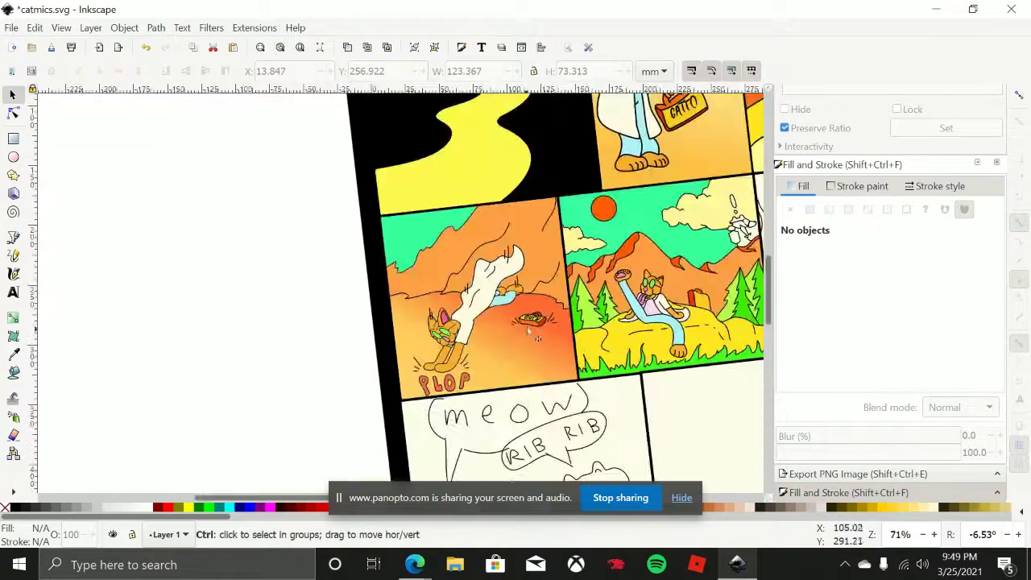
scroll(553, 299, "up", 4, "ctrl+shift")
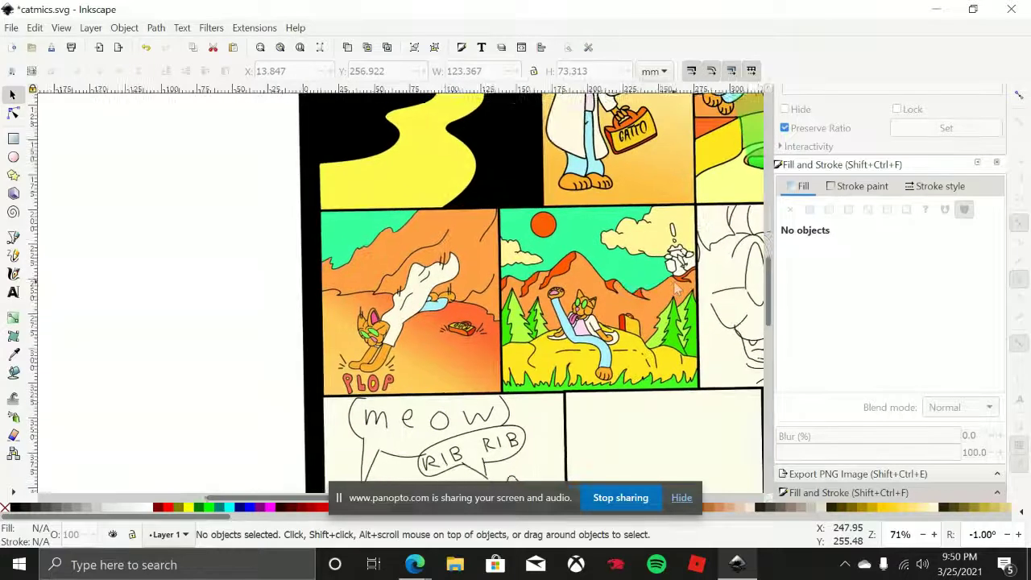
scroll(588, 283, "up", 2, "ctrl")
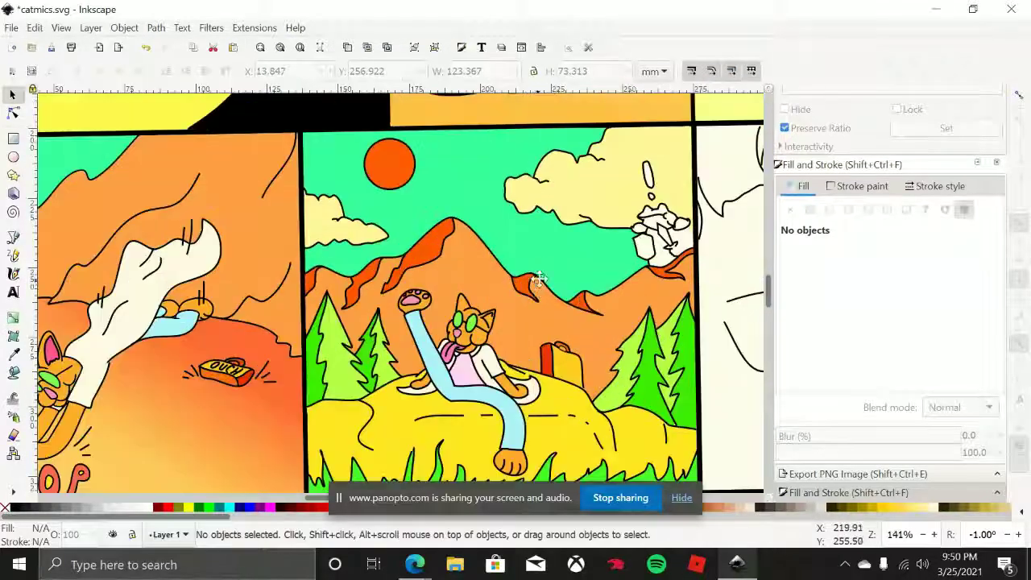
scroll(479, 314, "up", 1, "ctrl")
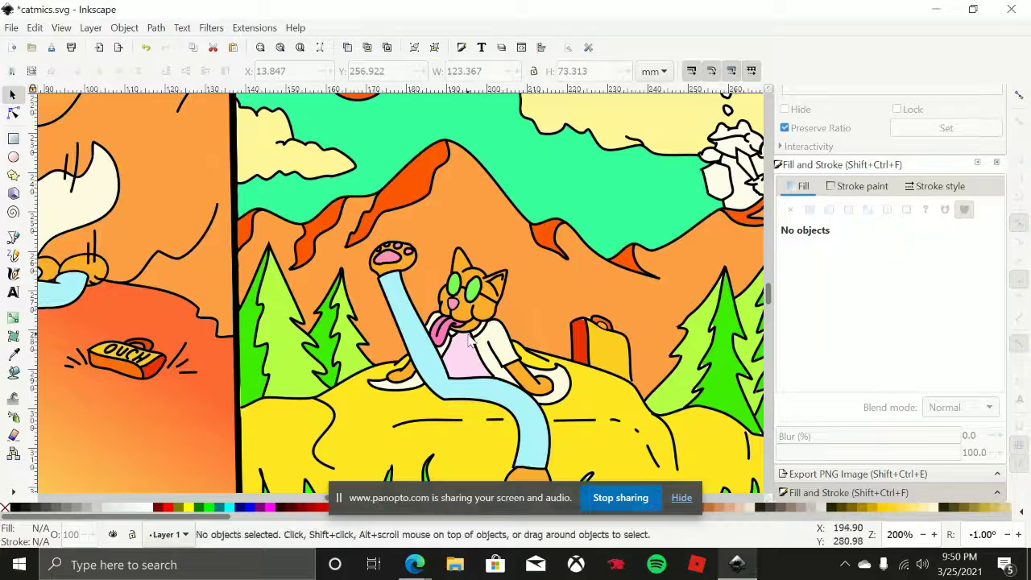
scroll(467, 335, "right", 2)
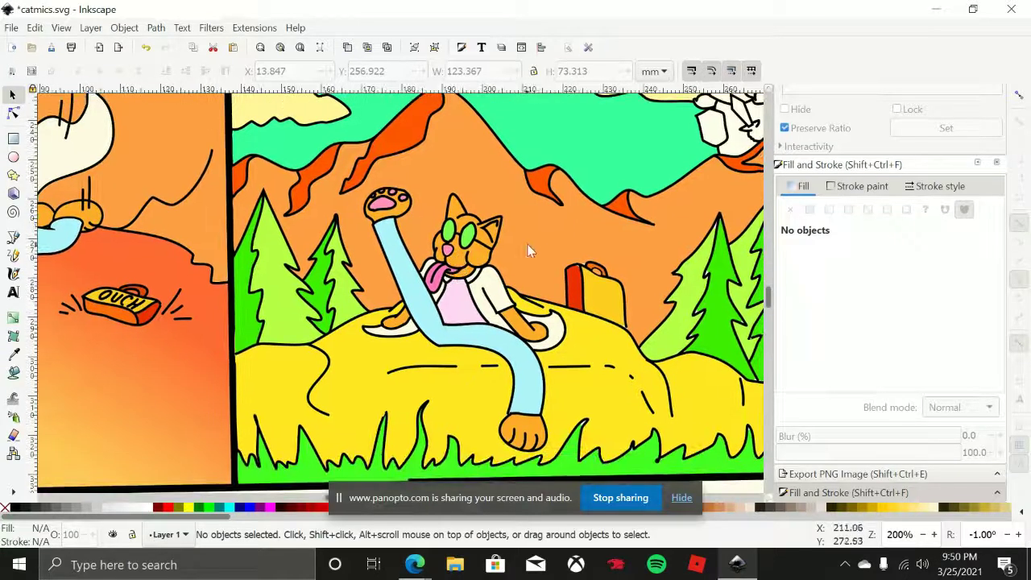
Add a node to the orange mountain fill between the suitcase's top and handle, placing it under the outline to cover the white gap
scroll(566, 306, "up", 5, "ctrl")
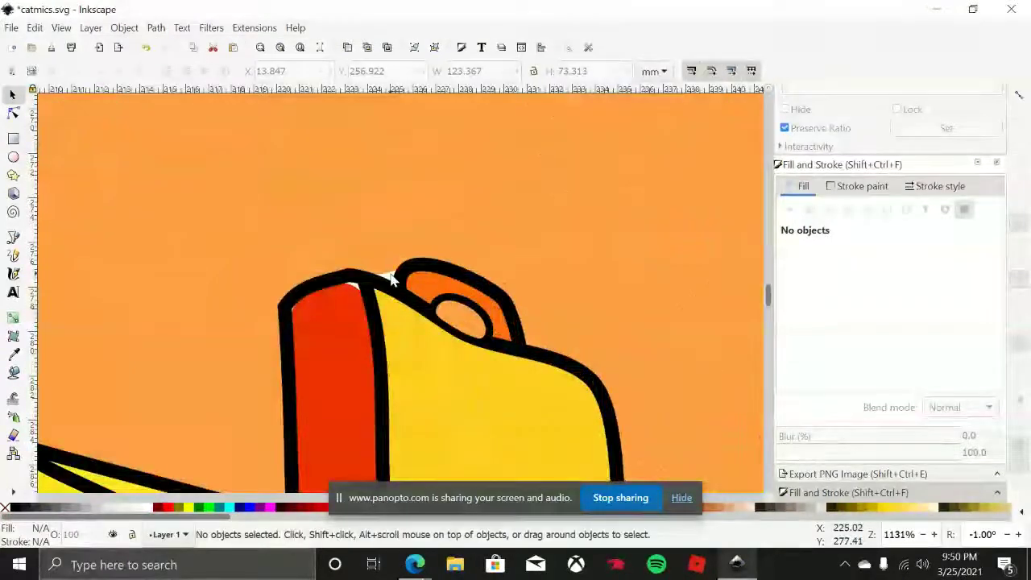
key("n")
left_click(391, 275)
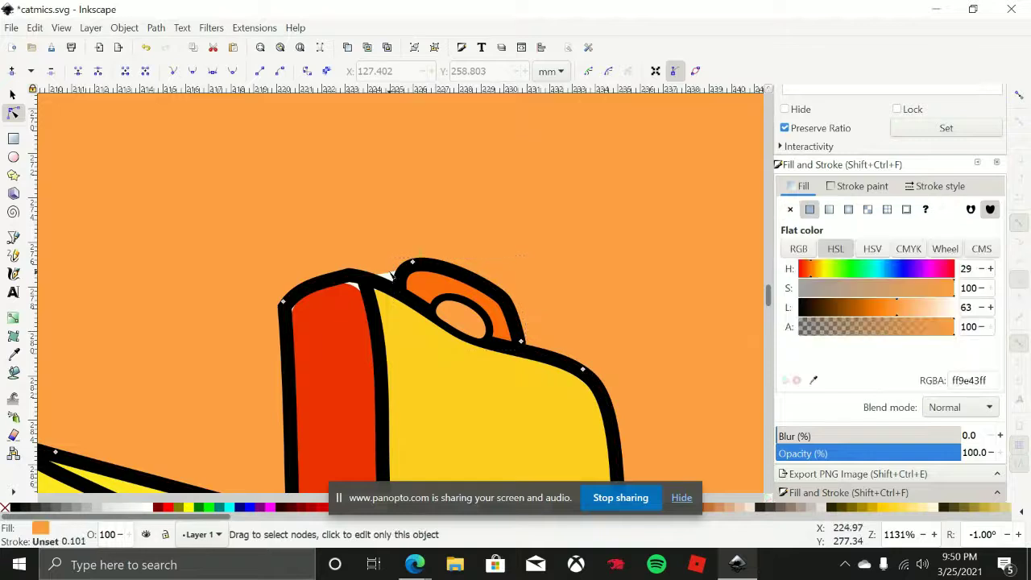
left_click(388, 274)
scroll(355, 292, "up", 3, "ctrl")
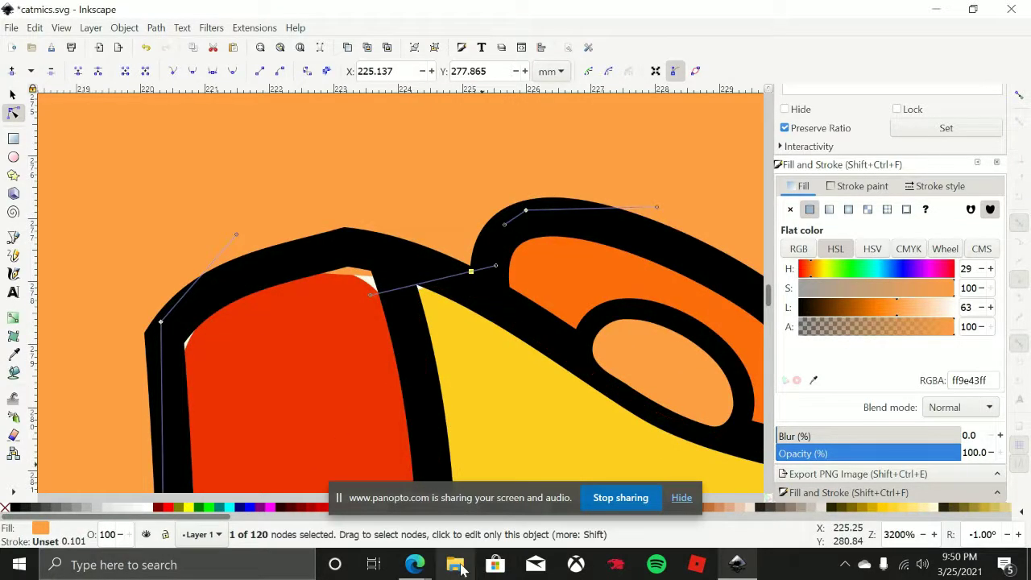
Add a node to the suitcase's red side fill and move it into the upper corner beside the yellow front to cover the white gap
scroll(405, 298, "up", 2, "ctrl")
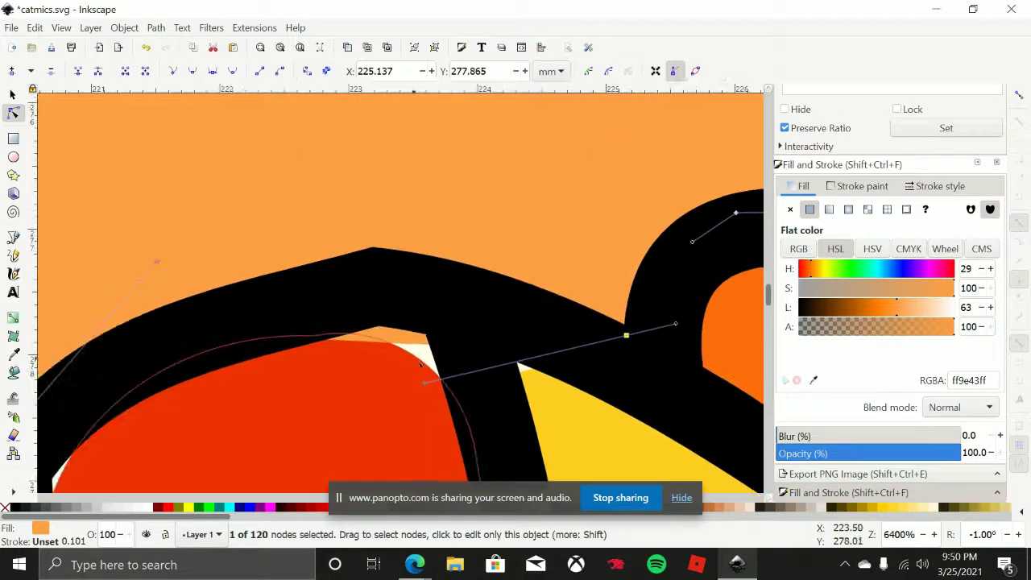
left_click(421, 366)
left_click(428, 368)
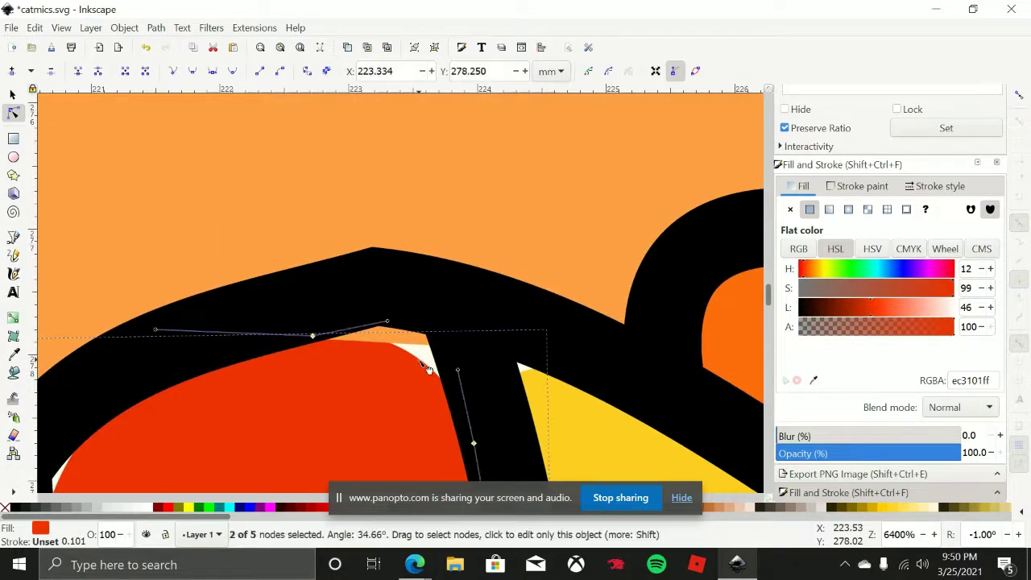
double_click(428, 368)
left_click_drag(427, 368, 424, 332)
scroll(392, 367, "down", 1, "ctrl")
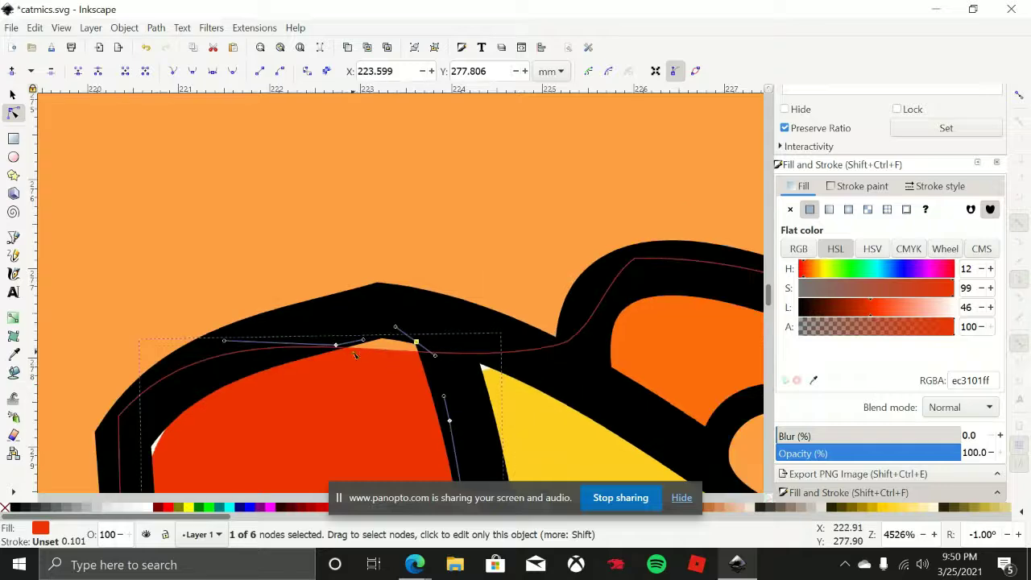
Straighten the rotated canvas and examine the sitting-cat panel together with its neighbouring panels
scroll(354, 354, "down", 5, "ctrl")
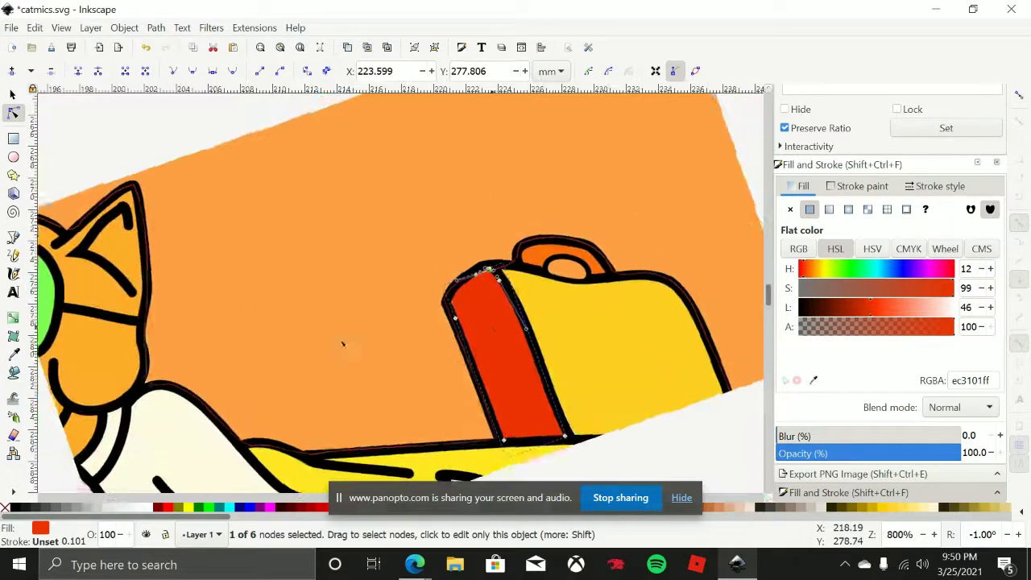
scroll(354, 322, "down", 4, "ctrl")
scroll(639, 207, "down", 2, "ctrl+shift")
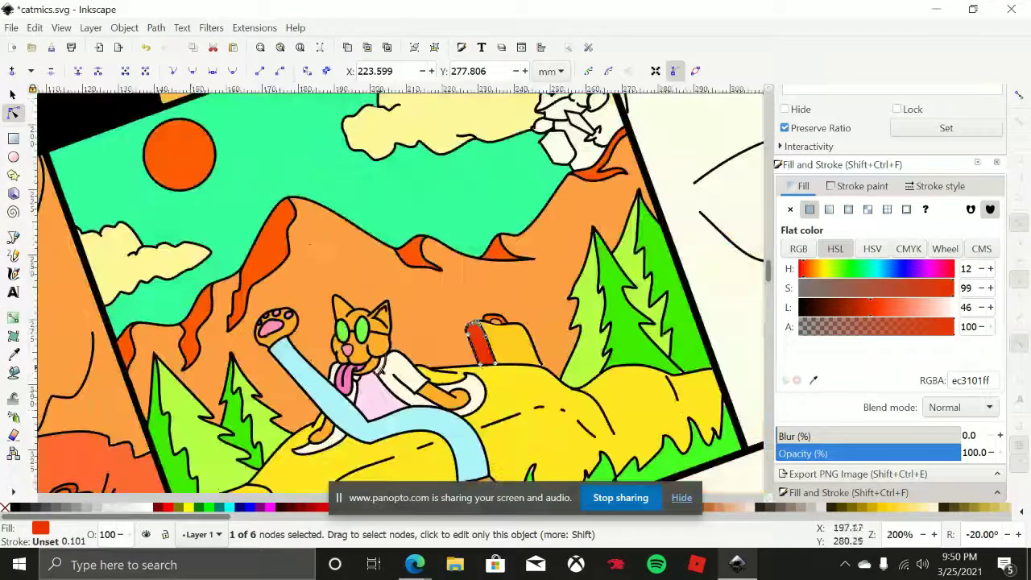
scroll(378, 367, "up", 4, "ctrl+shift")
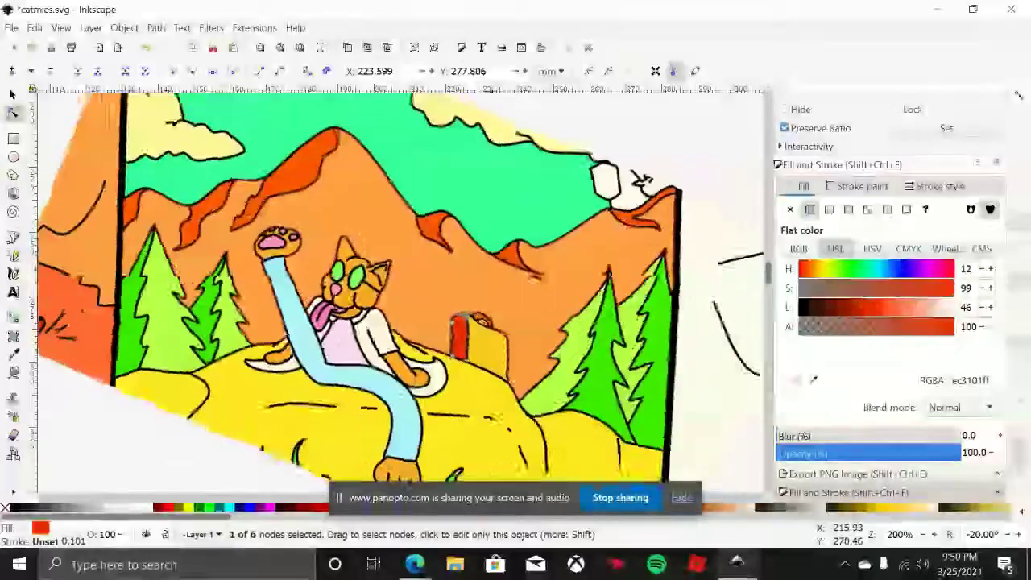
scroll(641, 179, "up", 2, "ctrl+shift")
scroll(405, 272, "down", 2, "ctrl")
scroll(405, 272, "up", 1)
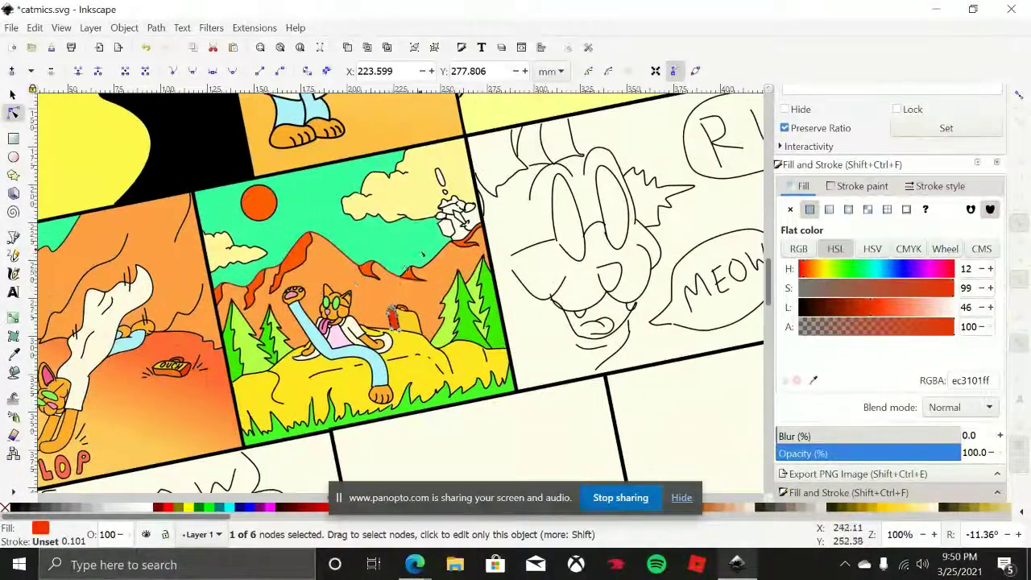
scroll(392, 314, "up", 2, "ctrl+shift")
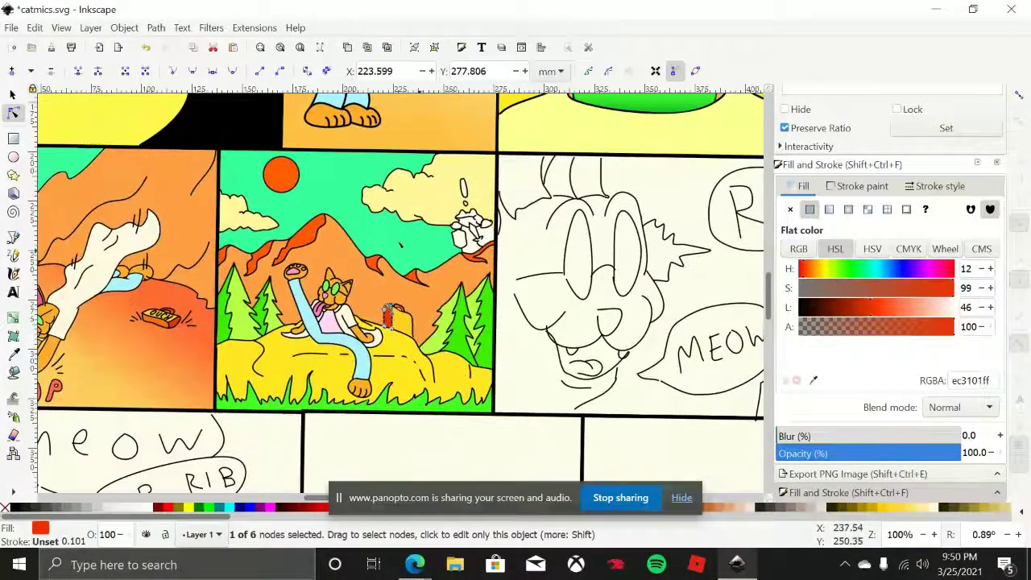
scroll(378, 236, "up", 4)
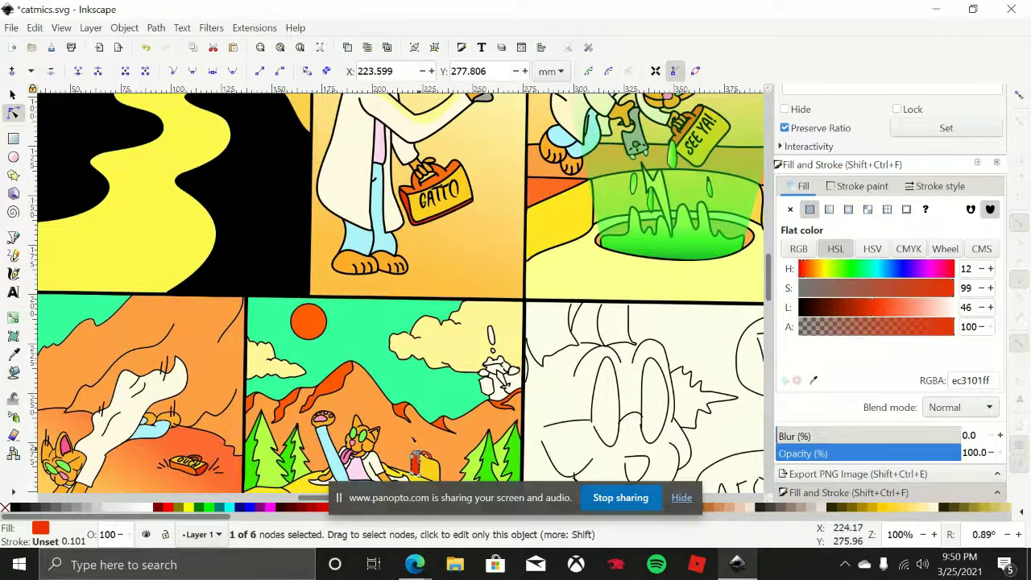
scroll(414, 441, "down", 1)
Give the sitting-cat panel's sky a linear gradient and set its end stop to opaque dark green 00ae5aff
left_click(12, 94)
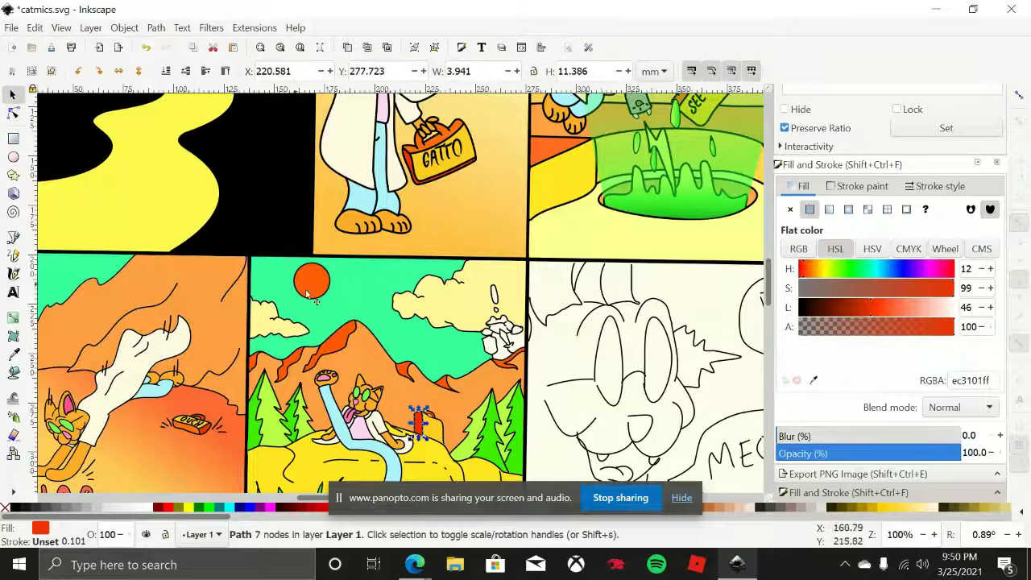
left_click(396, 348)
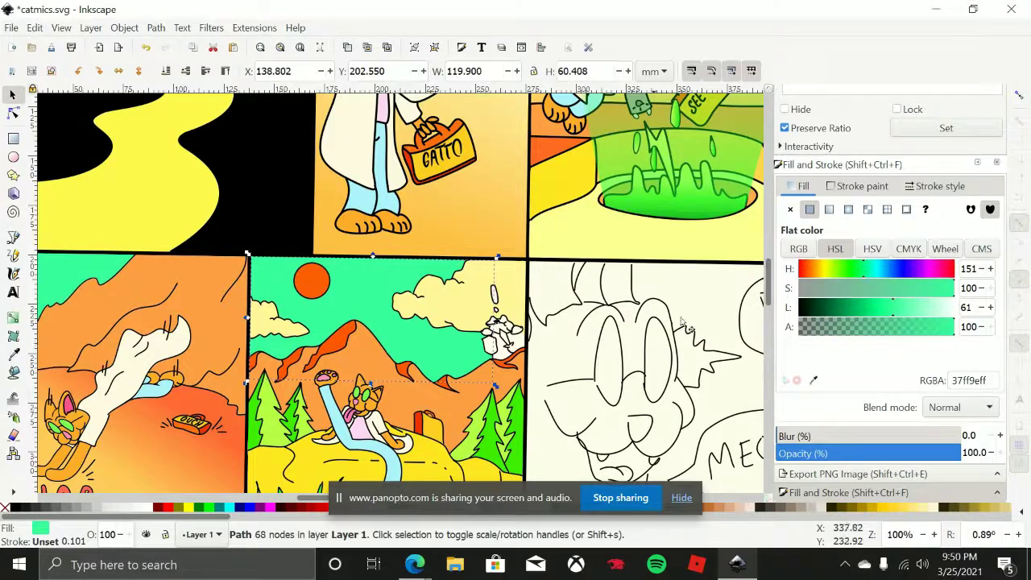
left_click(830, 210)
left_click(810, 384)
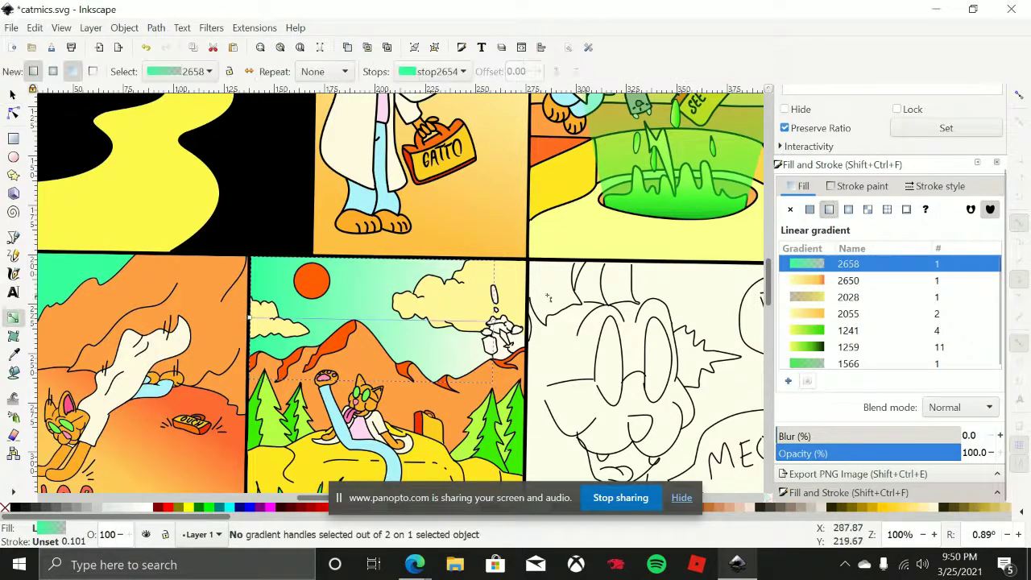
left_click(495, 325)
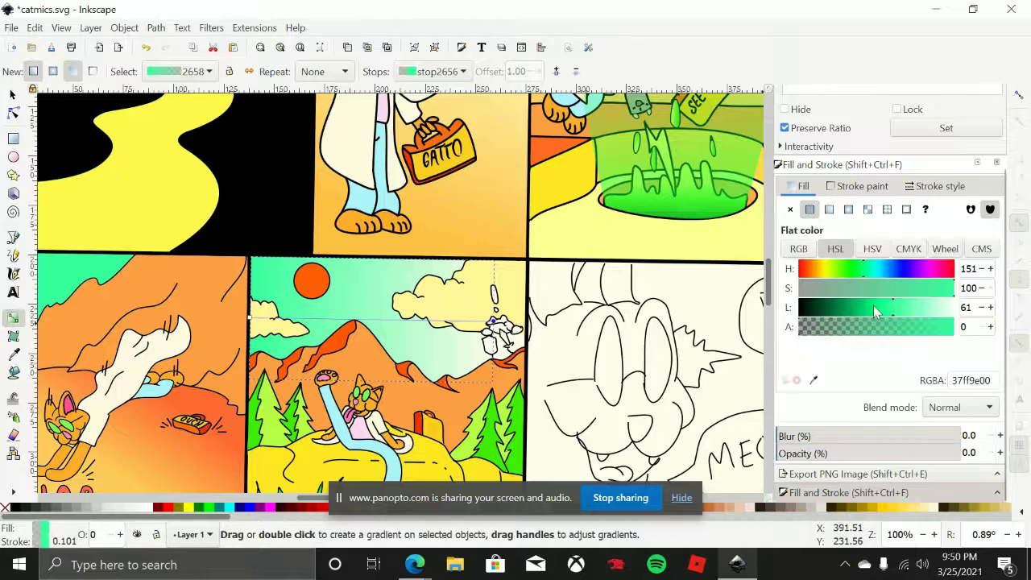
left_click(873, 305)
left_click_drag(903, 456, 960, 456)
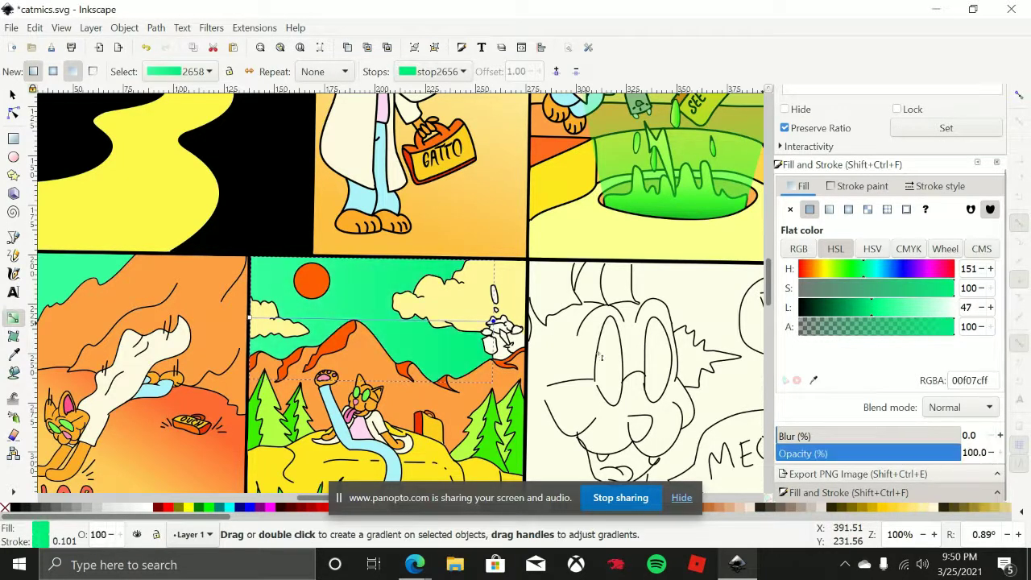
left_click(851, 306)
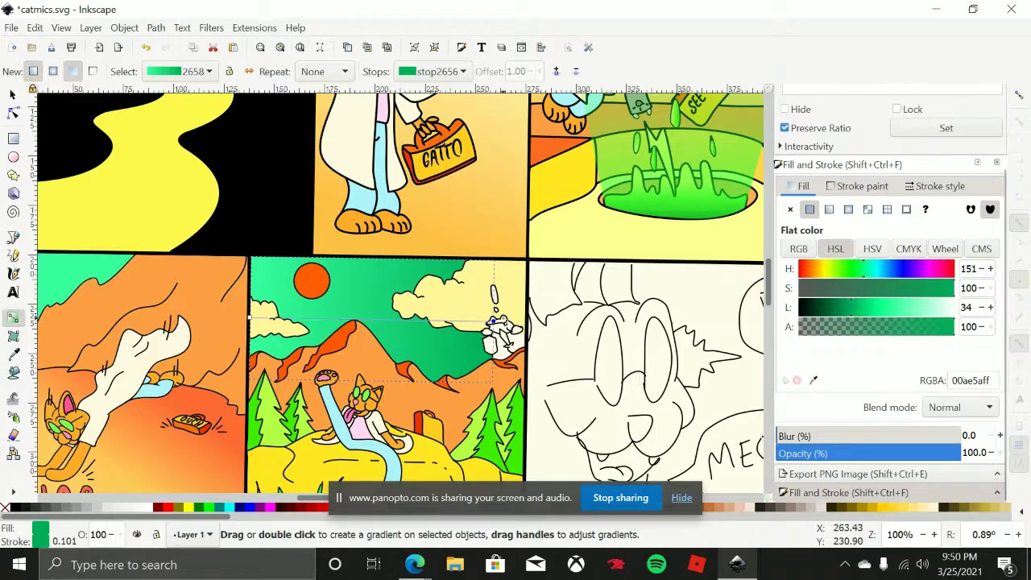
Reposition the sky gradient to run almost vertically from mid-sky down to just above the sitting cat's head, and deselect the sky
left_click_drag(492, 322, 400, 395)
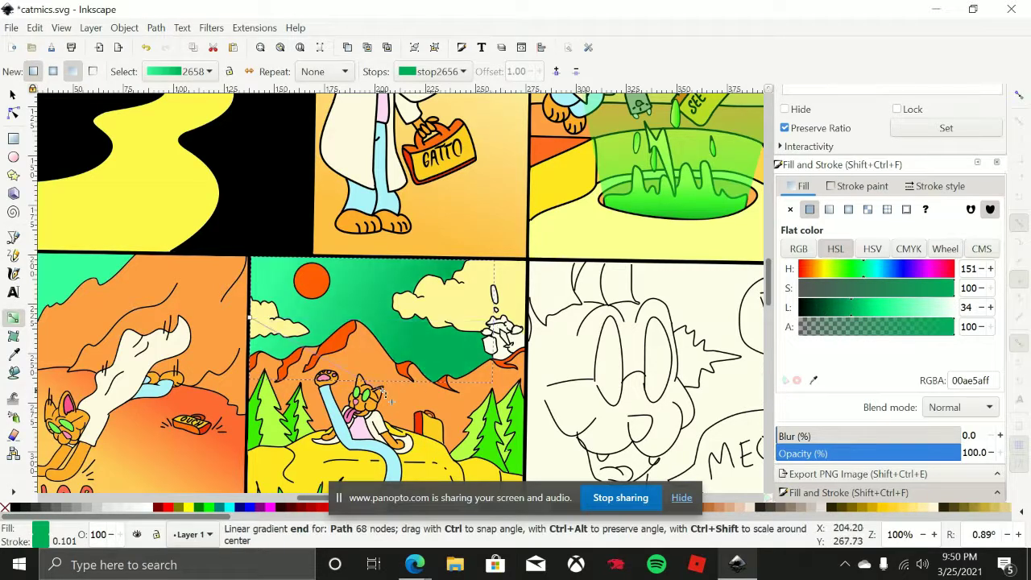
left_click_drag(251, 321, 380, 327)
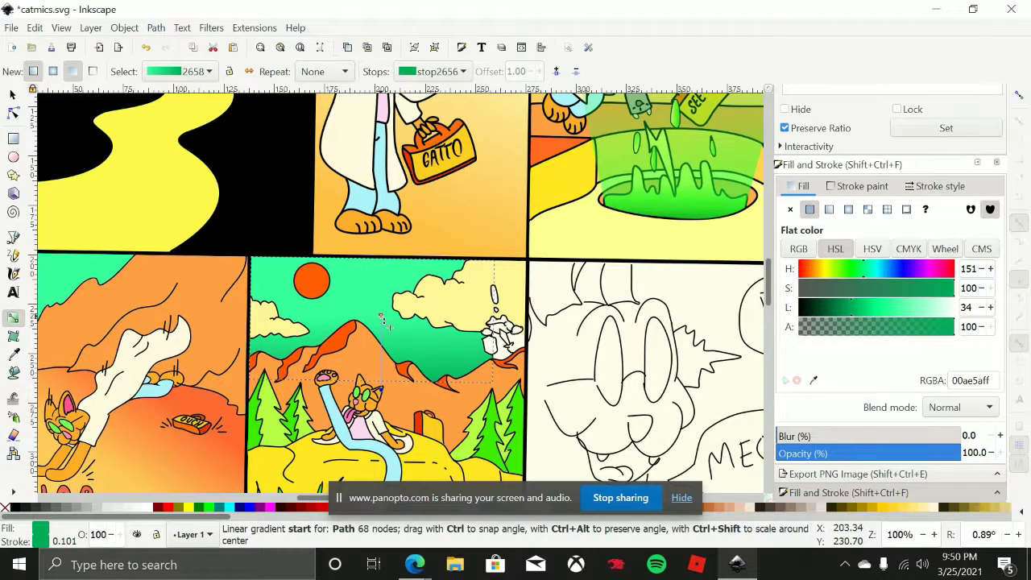
left_click(381, 317)
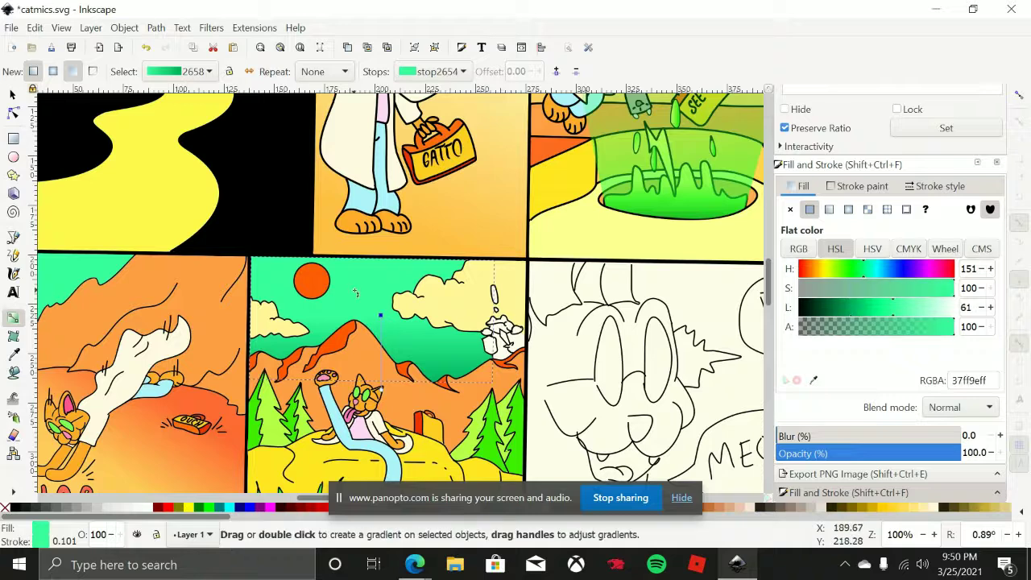
scroll(515, 371, "left", 4)
left_click_drag(515, 370, 511, 358)
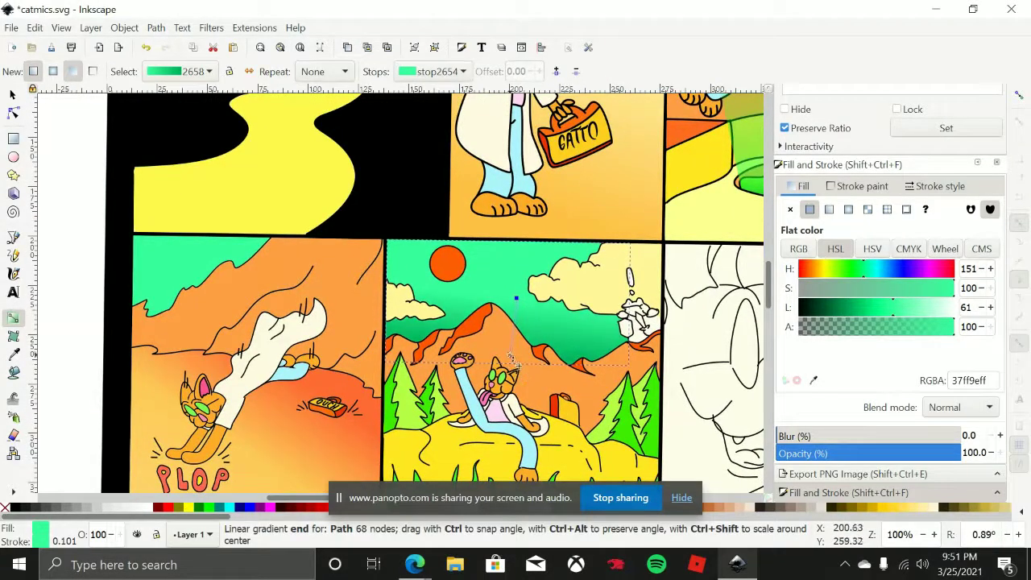
left_click(516, 299)
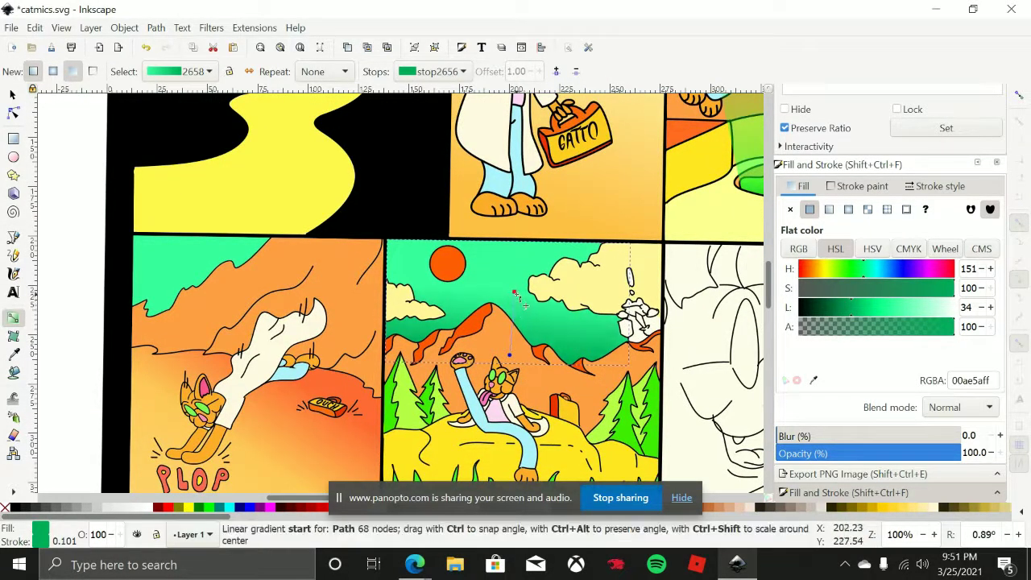
scroll(527, 290, "down", 2)
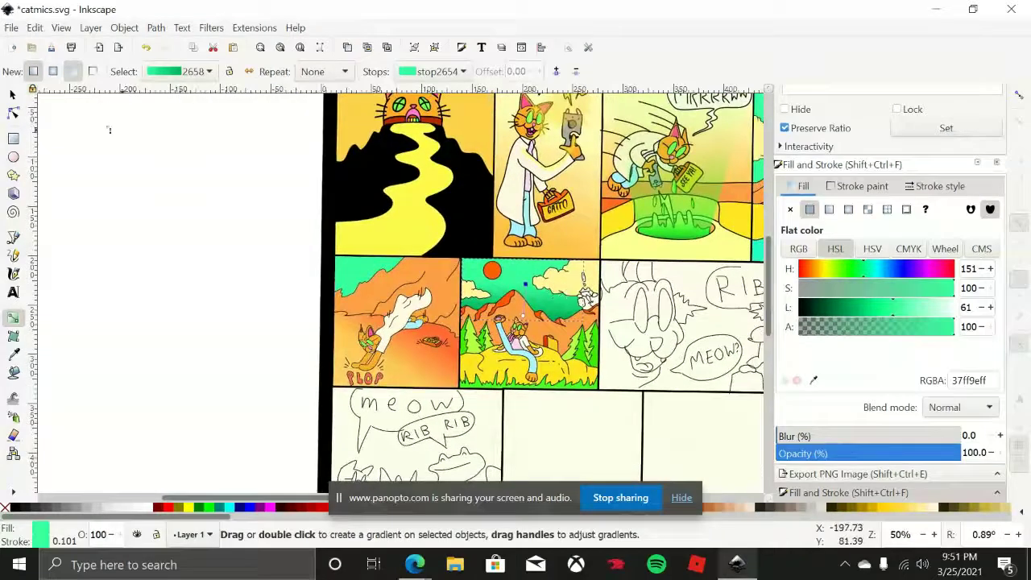
left_click(16, 96)
left_click(241, 332)
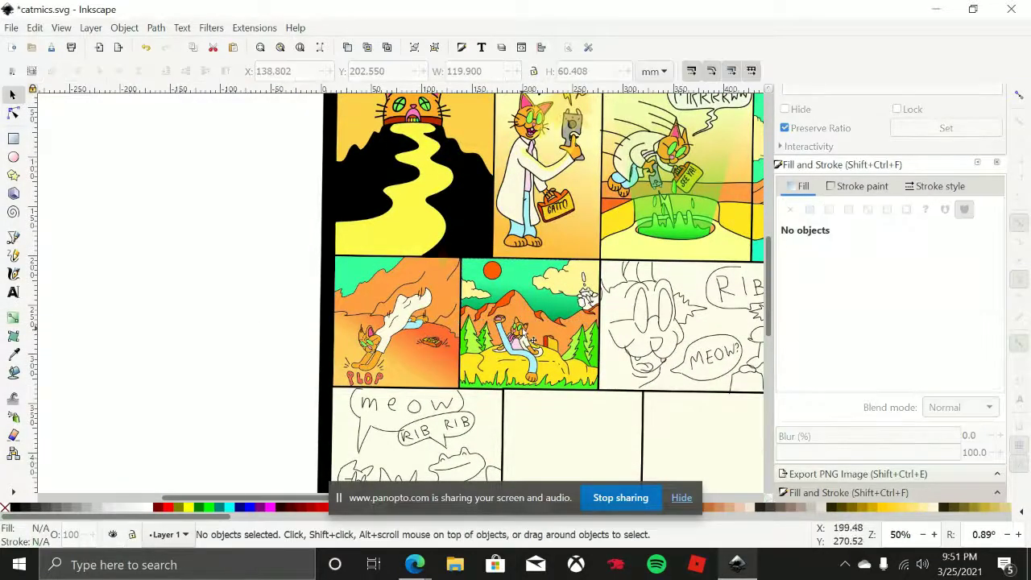
Reselect the sitting-cat panel's sky and change the gradient's end stop to dark teal 00694aff
scroll(540, 340, "up", 1)
scroll(523, 318, "right", 1)
left_click(518, 313)
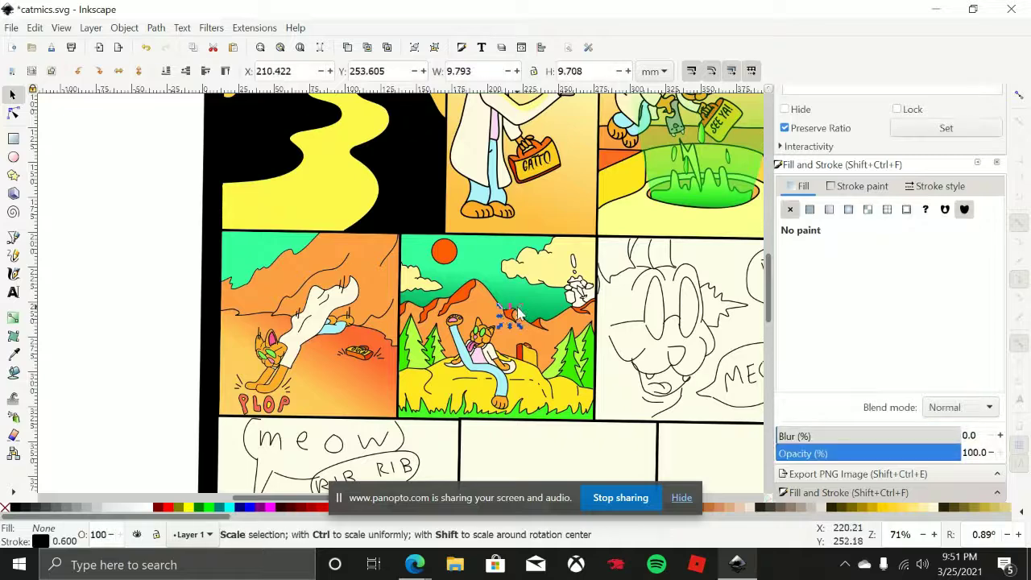
double_click(515, 305)
scroll(513, 302, "up", 2)
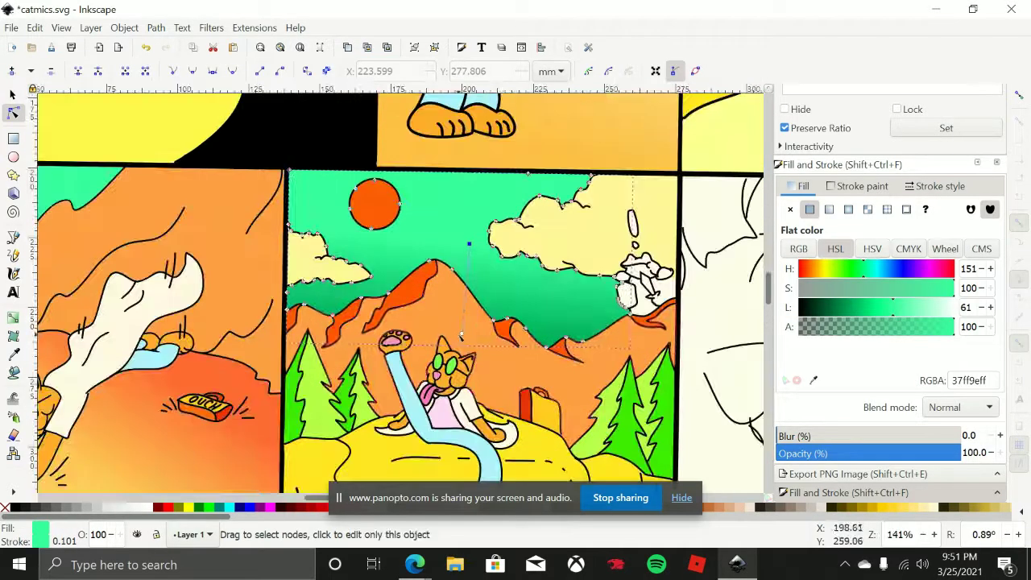
left_click(461, 331)
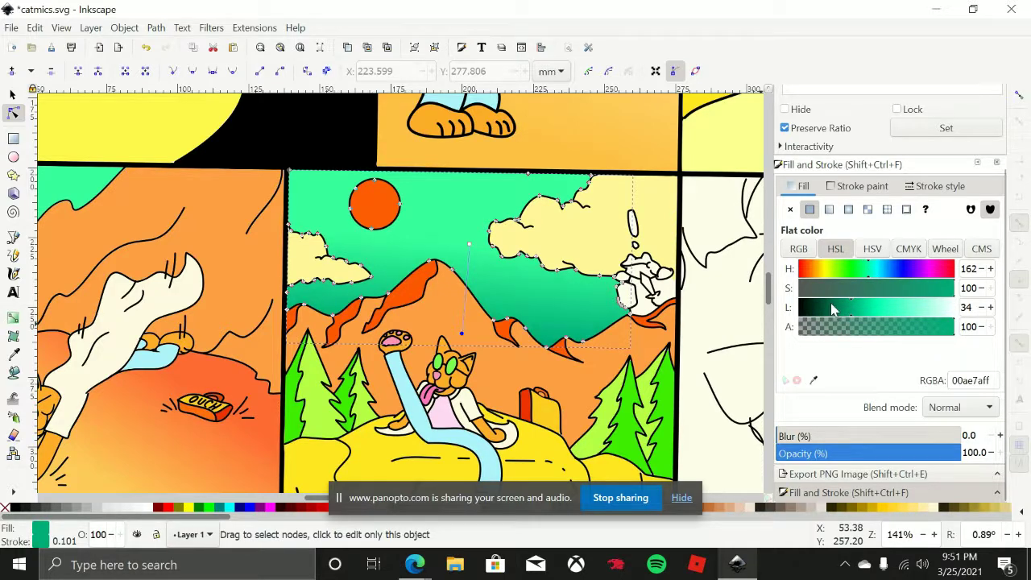
left_click(832, 309)
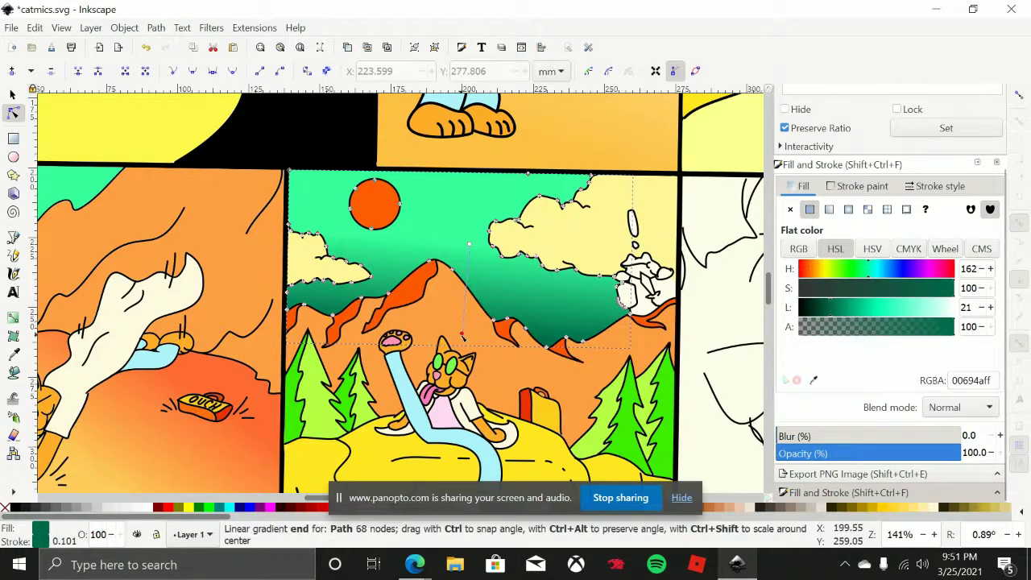
Lower and tilt the sky gradient so it runs from beside the mountain peak down to just above the cat's head
left_click_drag(461, 333, 477, 367)
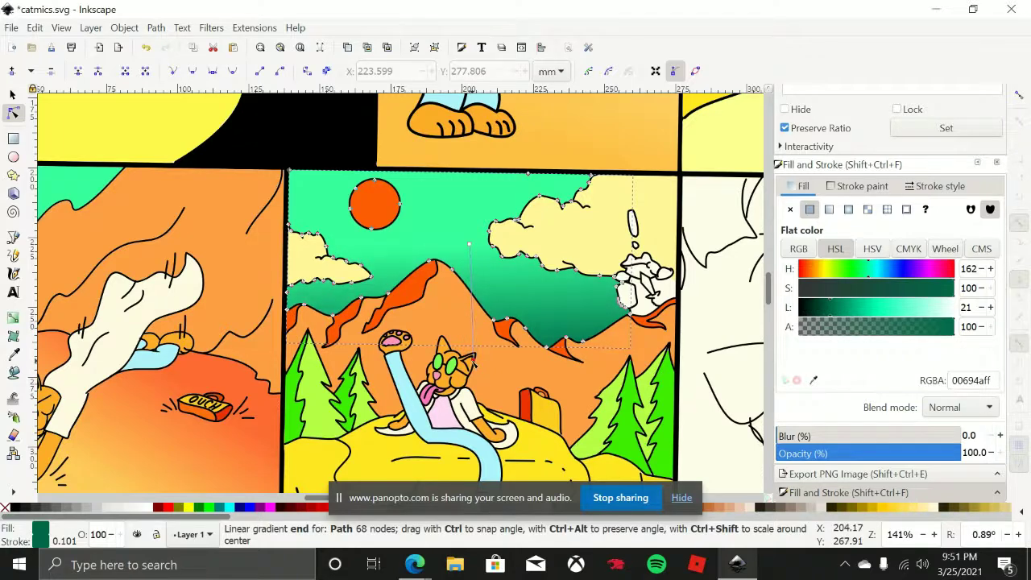
mouse_move(469, 243)
left_mouse_down()
mouse_move(474, 290)
mouse_move(484, 297)
mouse_move(473, 274)
left_mouse_up()
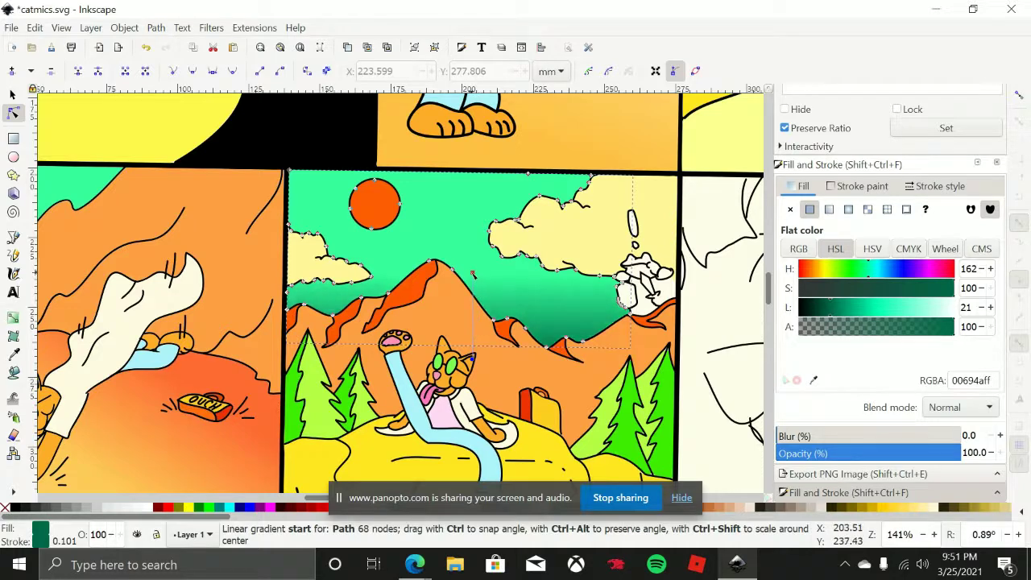
mouse_move(472, 335)
left_mouse_down()
mouse_move(474, 347)
mouse_move(473, 329)
mouse_move(464, 336)
left_mouse_up()
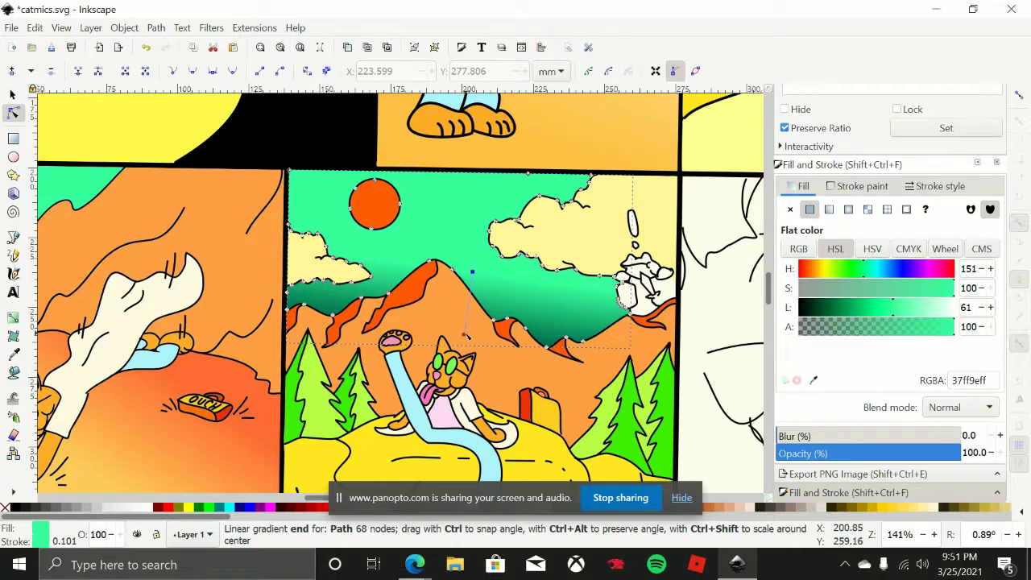
left_click(465, 335)
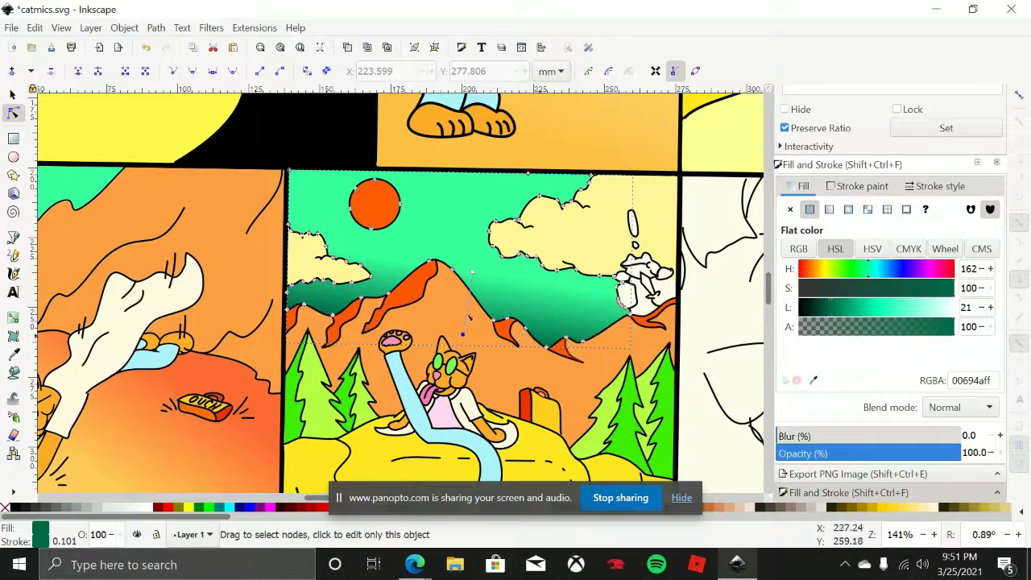
mouse_move(473, 269)
left_mouse_down()
mouse_move(481, 248)
mouse_move(481, 269)
left_mouse_up()
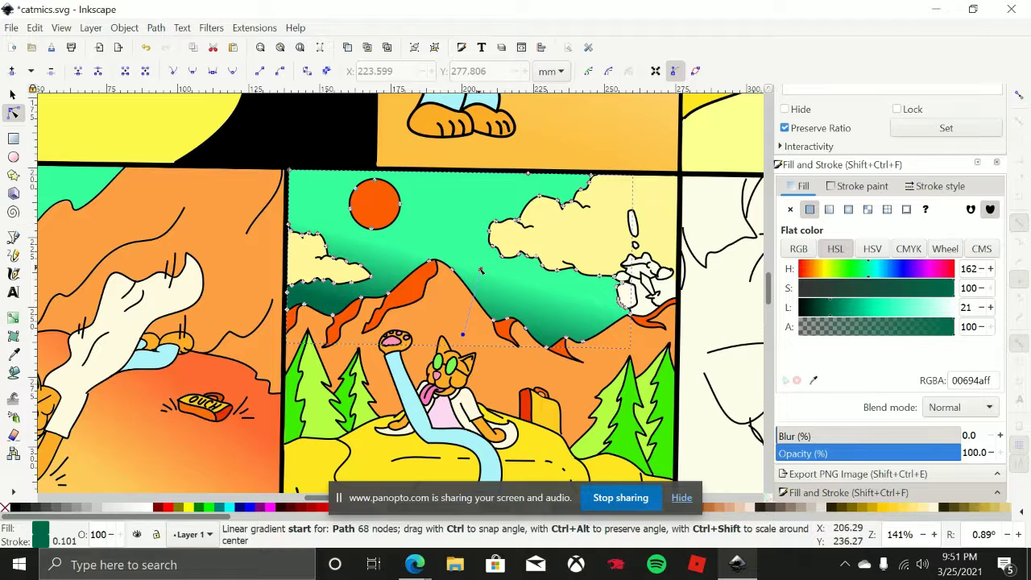
left_click(481, 271)
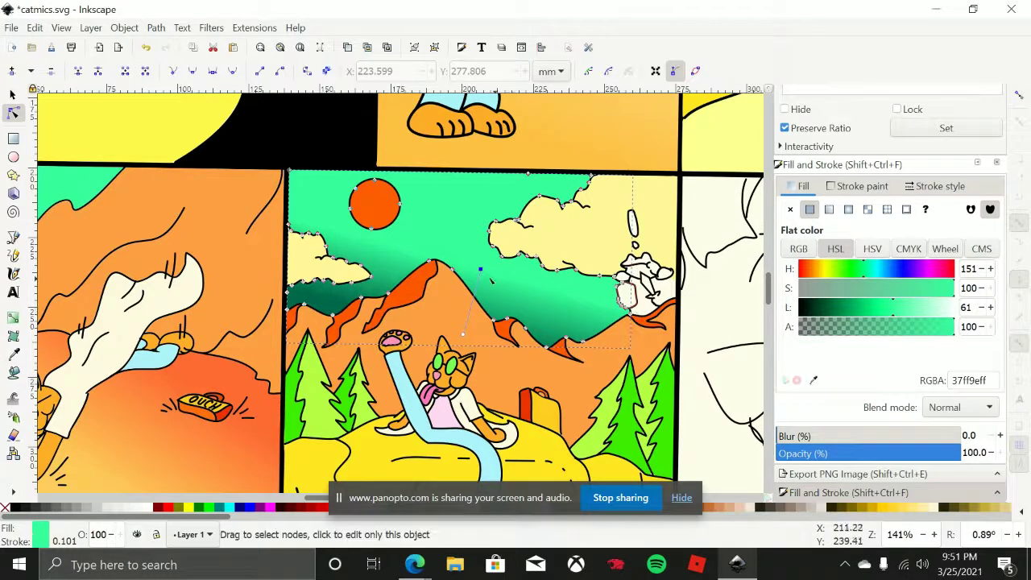
Review the tilted sky gradient, make it more upright by shifting its start above the cat's head, and check the whole comic page
scroll(634, 295, "right", 2)
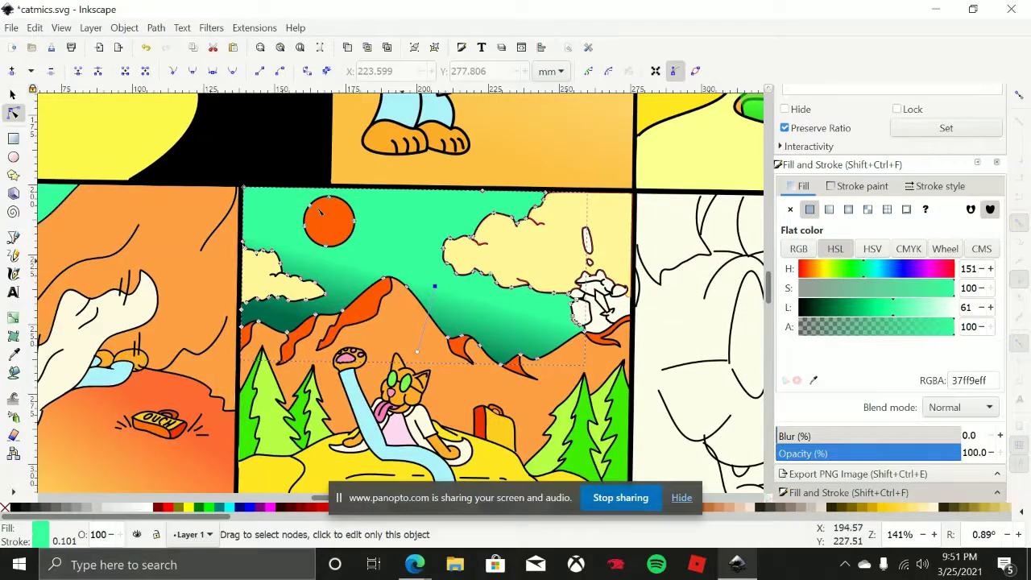
left_click(12, 95)
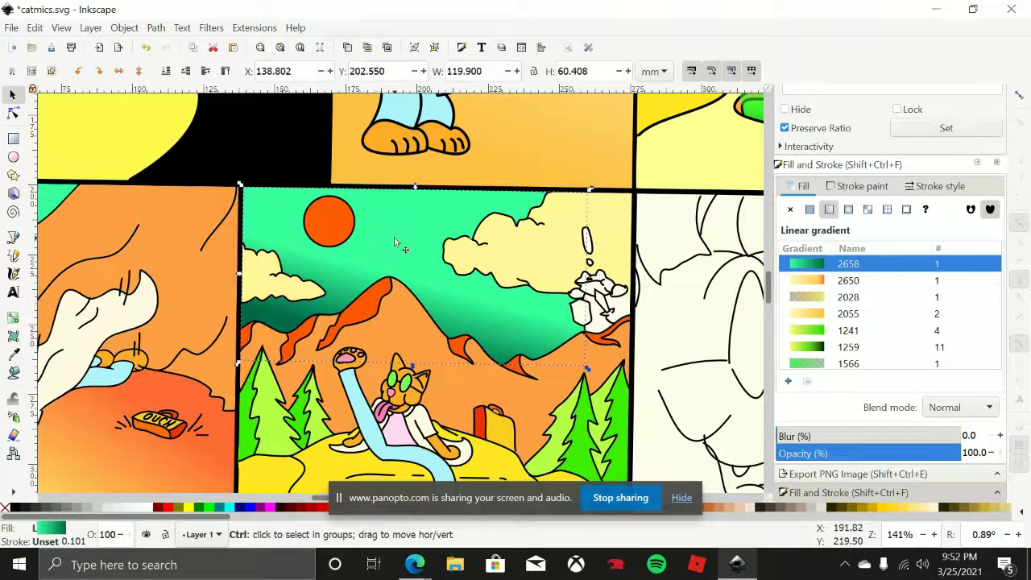
scroll(376, 247, "down", 3, "ctrl")
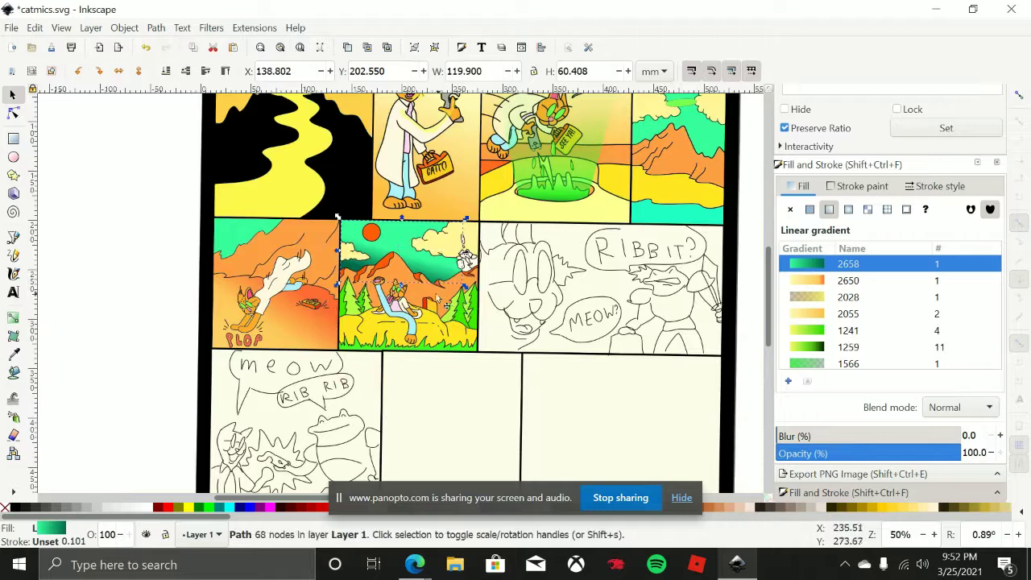
scroll(403, 262, "up", 2, "ctrl")
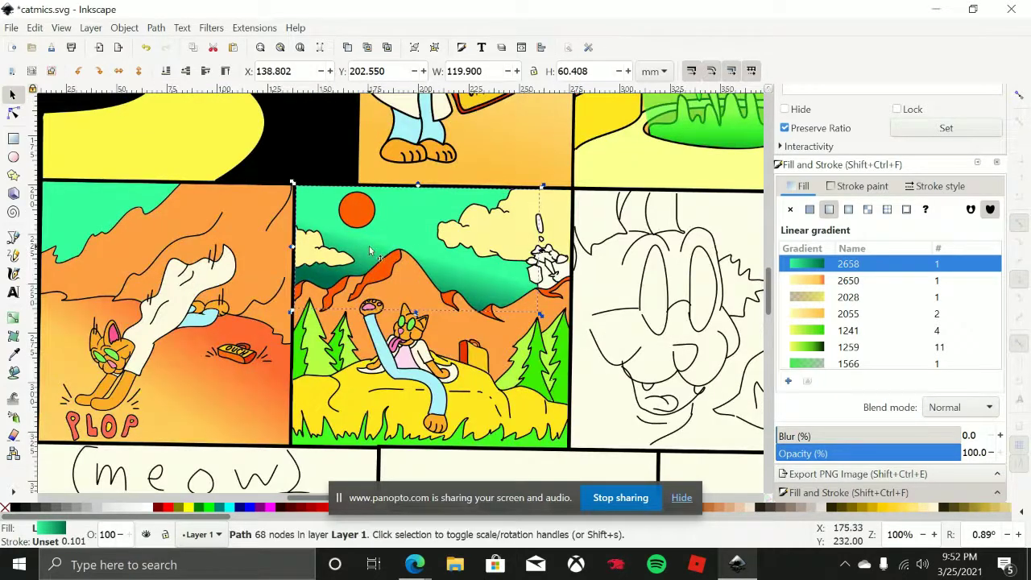
key("n")
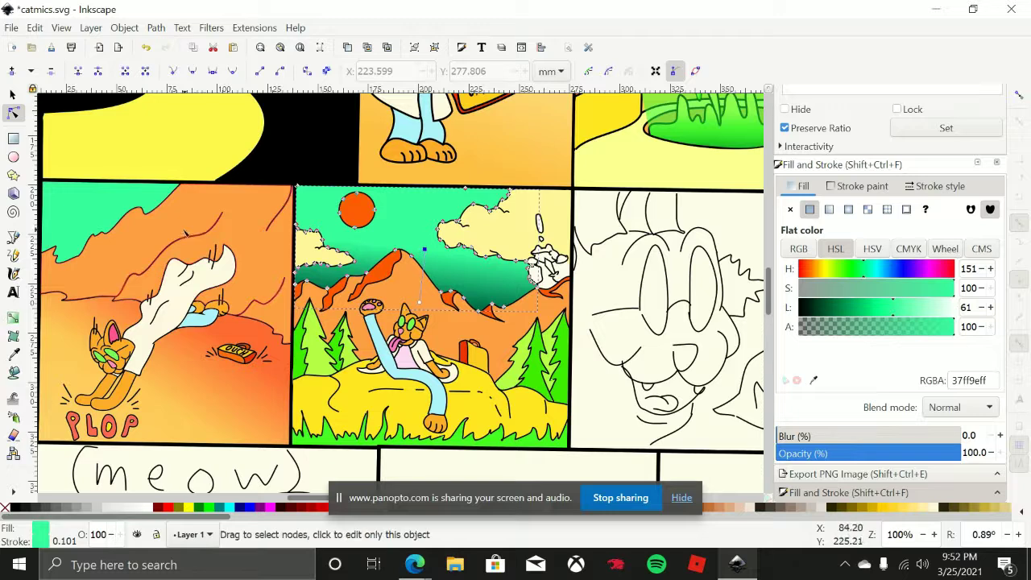
scroll(314, 297, "down", 3)
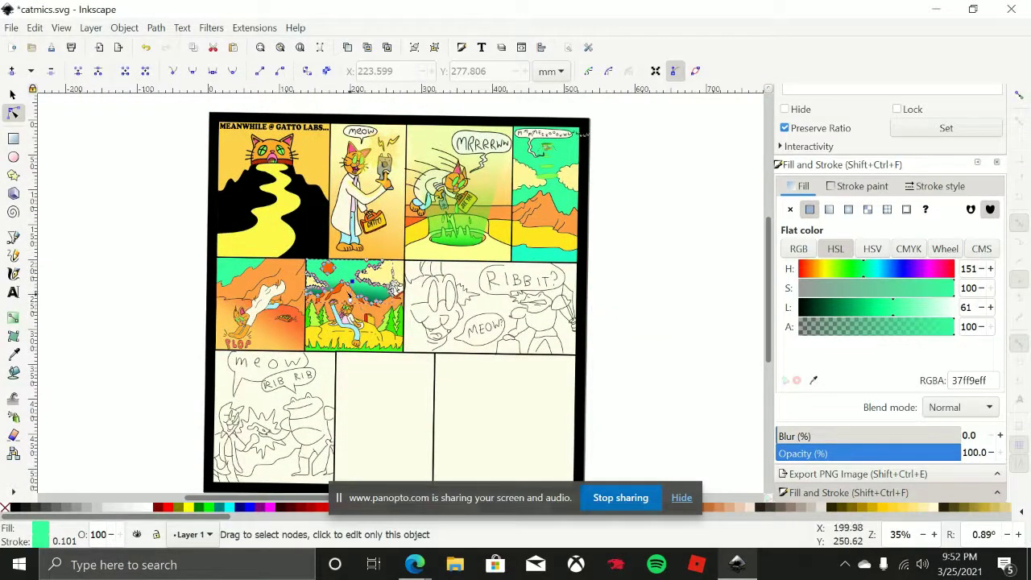
Replace the gradient on the sitting-cat panel's sky with the flat green fill 37ff9eff and check the whole comic page
left_click(351, 283)
left_click(351, 283)
scroll(351, 283, "up", 2)
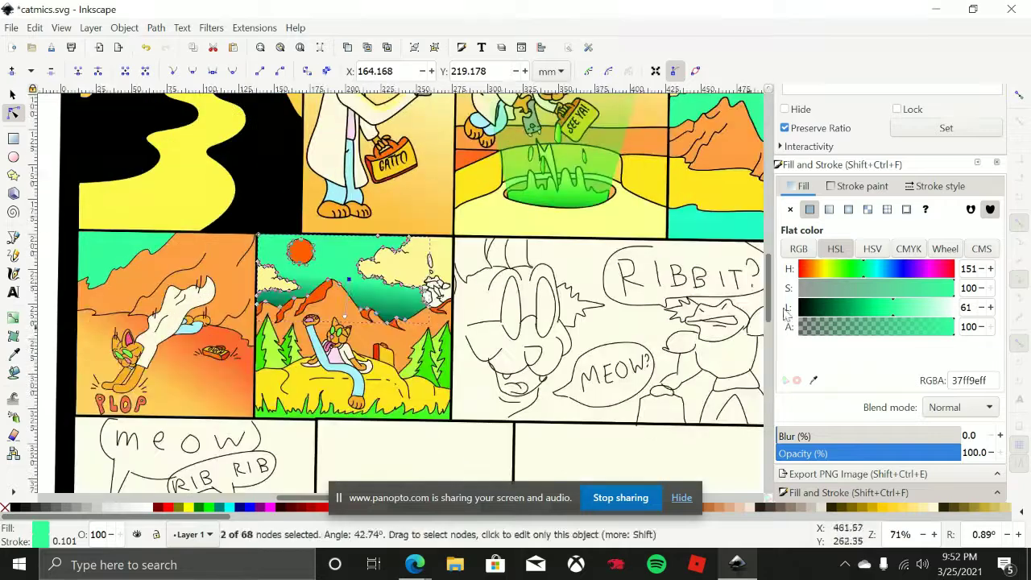
left_click(828, 210)
left_click(808, 209)
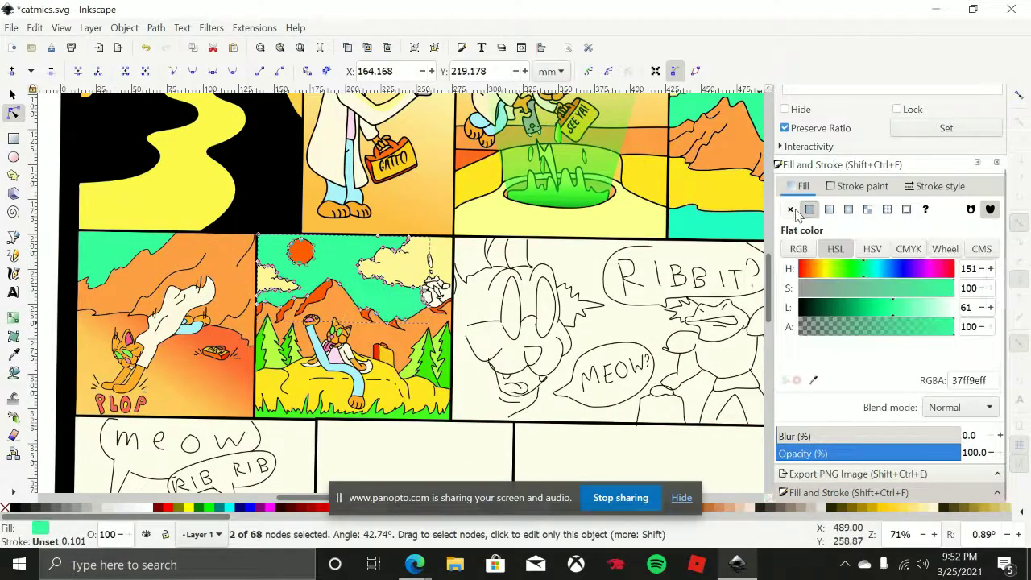
left_click(12, 94)
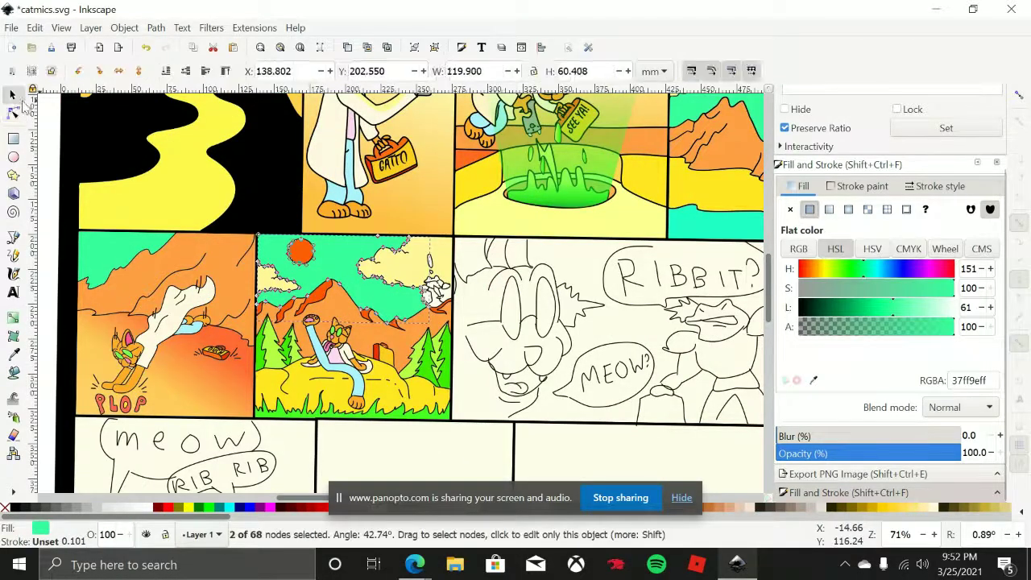
scroll(350, 274, "down", 2)
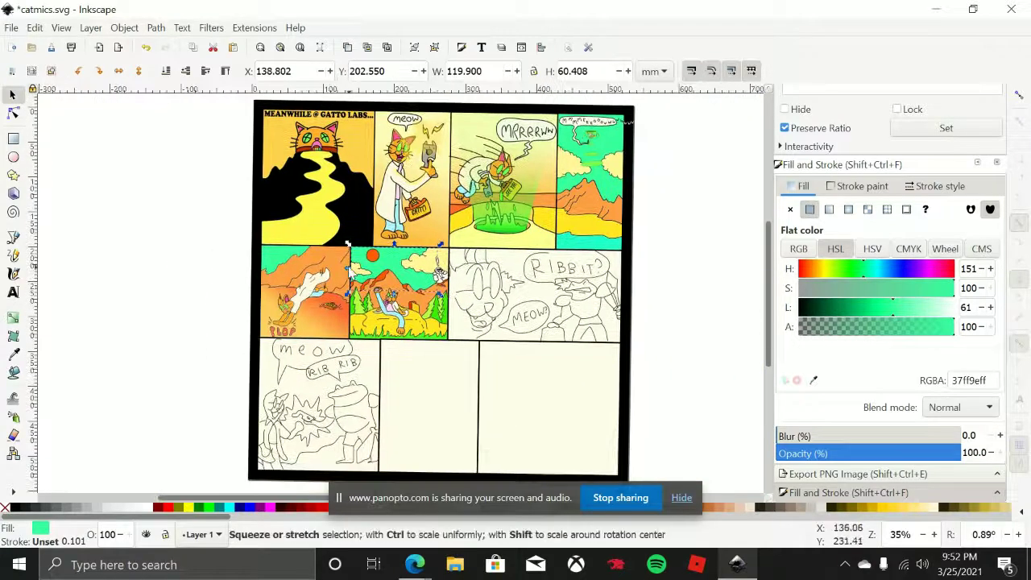
Select the sky in the PLOP panel and match its fill to the flat green of the sitting-cat sky
scroll(348, 243, "up", 2)
left_click(357, 277)
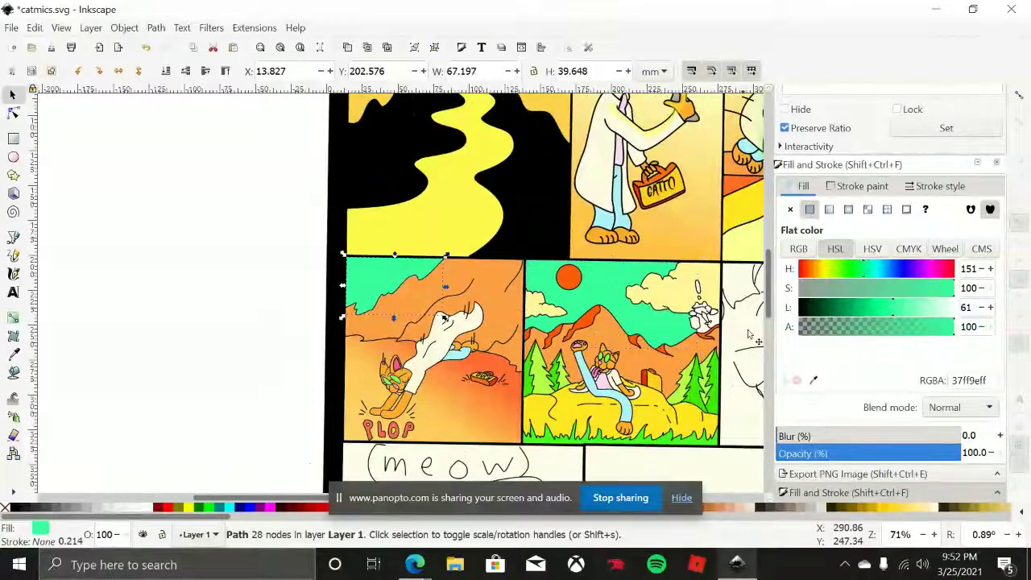
left_click(813, 380)
left_click(654, 327)
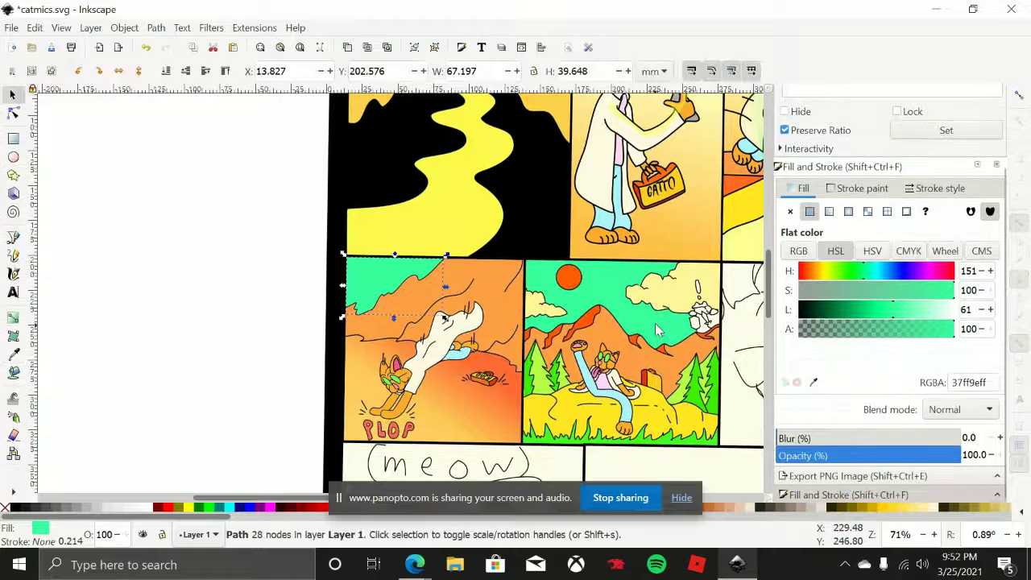
Try to shift the PLOP panel's sky fill slightly towards its lower-left, and undo the move
scroll(375, 274, "up", 1)
scroll(374, 273, "up", 2)
scroll(375, 273, "down", 2)
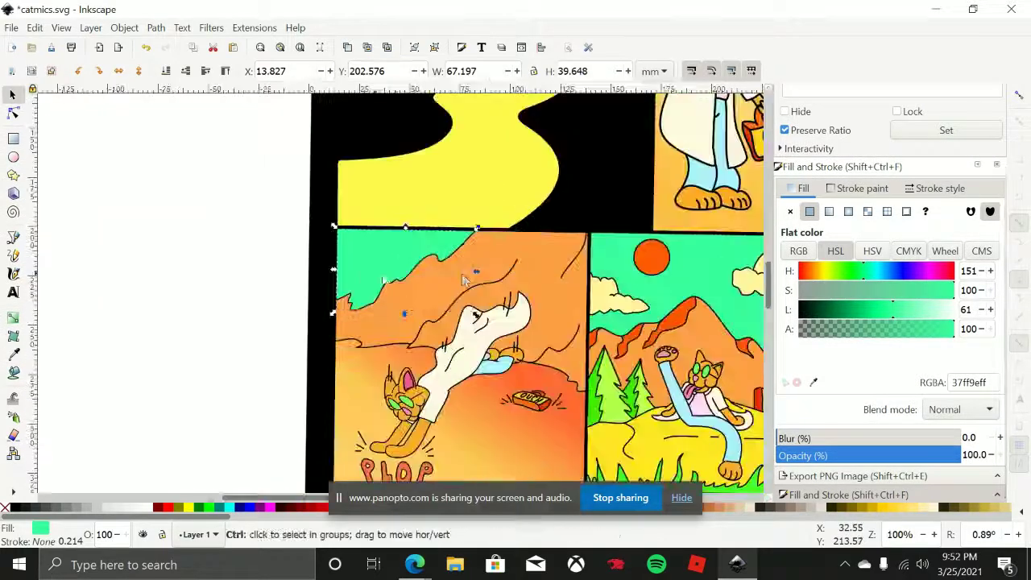
scroll(454, 276, "right", 1)
scroll(454, 276, "up", 1)
scroll(455, 276, "left", 1)
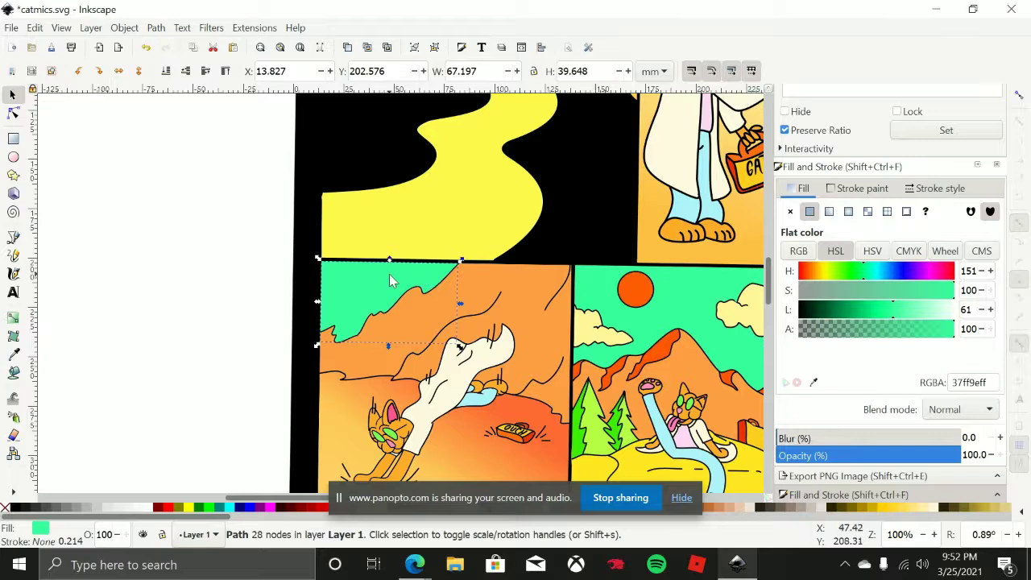
mouse_move(389, 274)
left_mouse_down()
mouse_move(561, 306)
mouse_move(383, 280)
left_mouse_up()
mouse_move(435, 274)
left_mouse_down()
mouse_move(694, 291)
mouse_move(418, 279)
left_mouse_up()
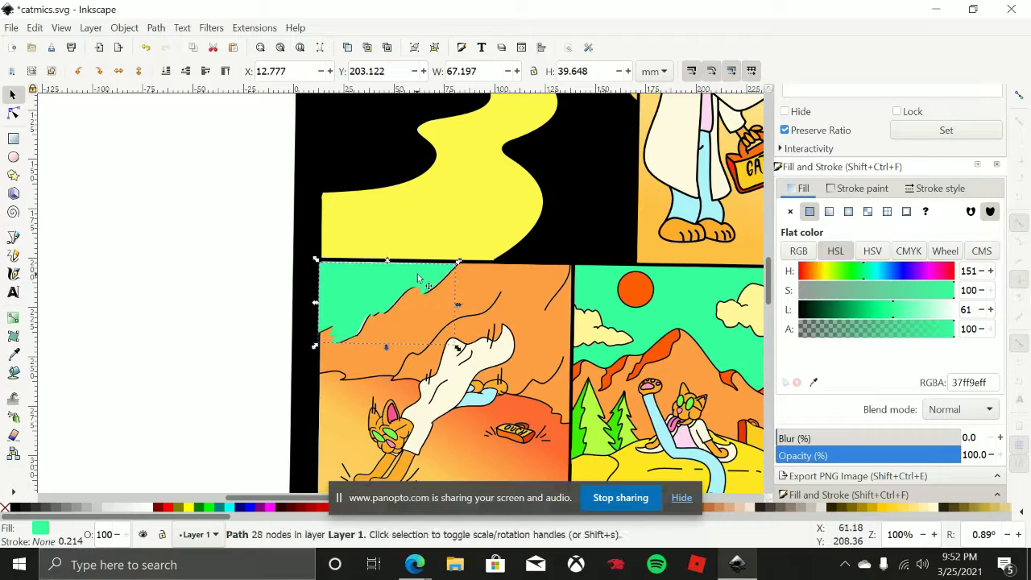
left_click_drag(366, 306, 369, 304)
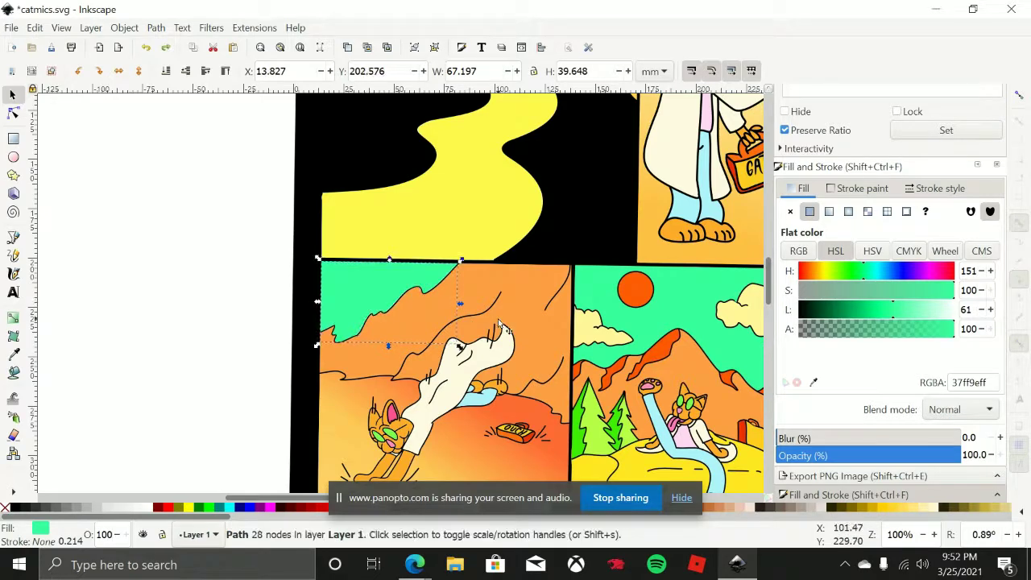
Look over the two coloured panels, check the running recording in the Panopto browser window, and return to Inkscape
scroll(512, 323, "down", 5)
scroll(534, 309, "up", 5)
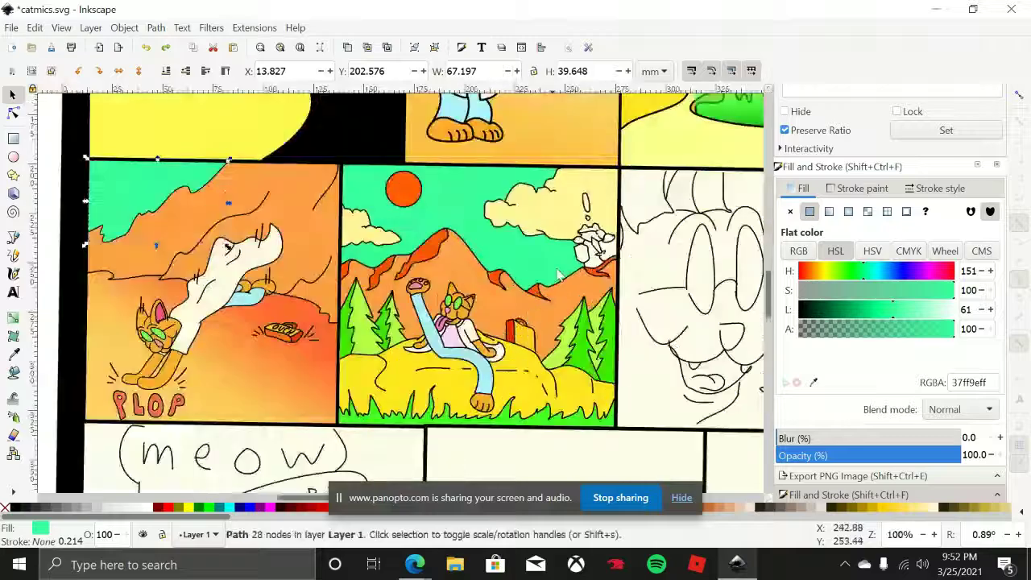
left_click_drag(558, 275, 516, 311)
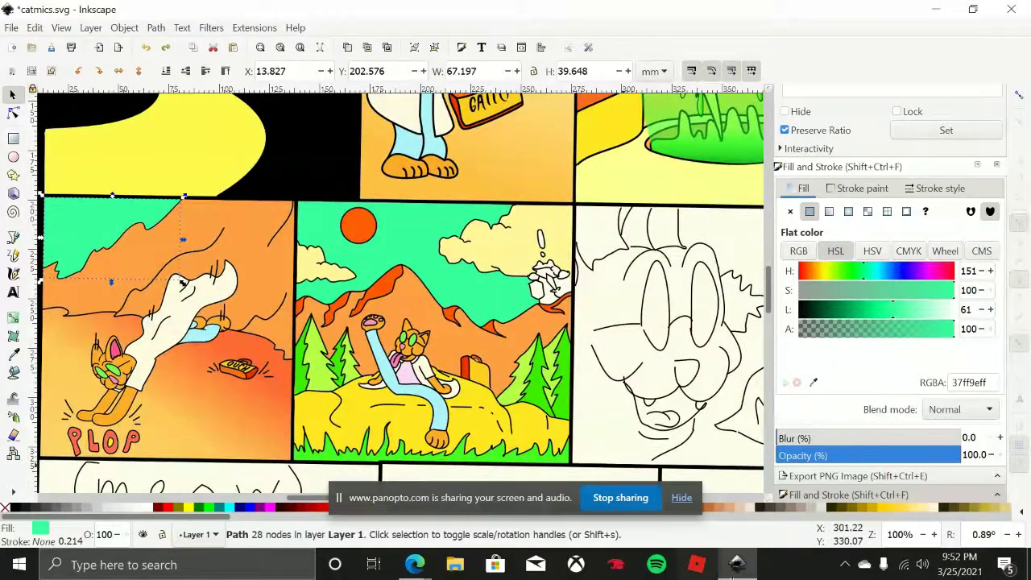
left_click(748, 573)
left_click(738, 573)
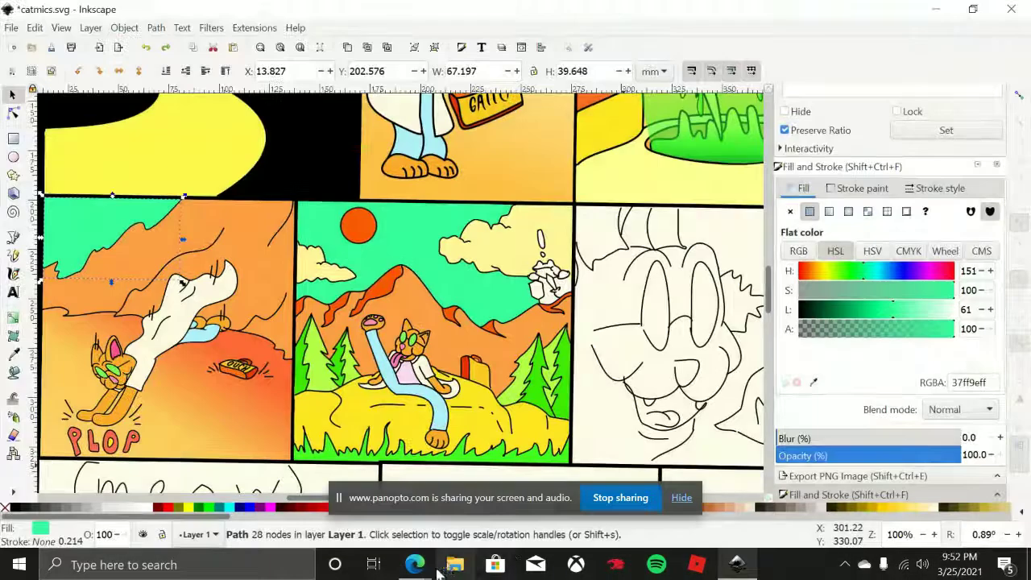
mouse_move(433, 570)
left_click(364, 493)
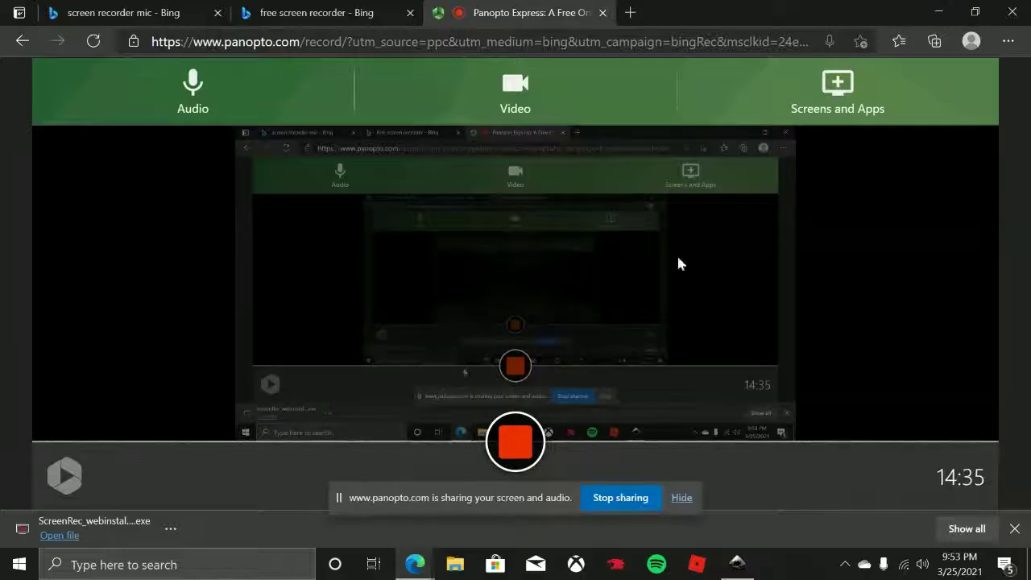
left_click(938, 12)
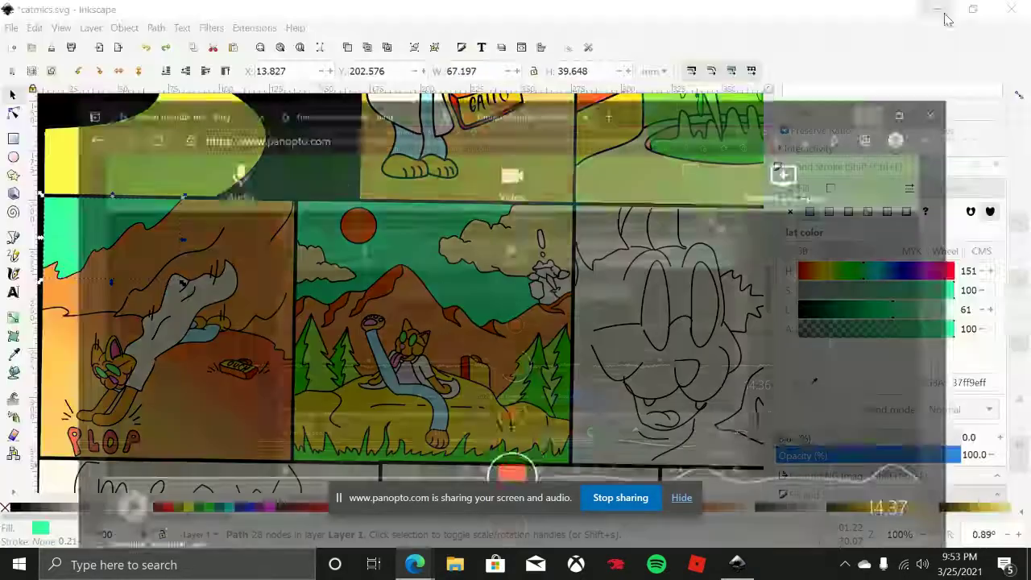
Draw two freehand curves for the small sword-carrying figure, one from sword hilt to raised hand and an outer one from ridge to hand
scroll(526, 280, "up", 6)
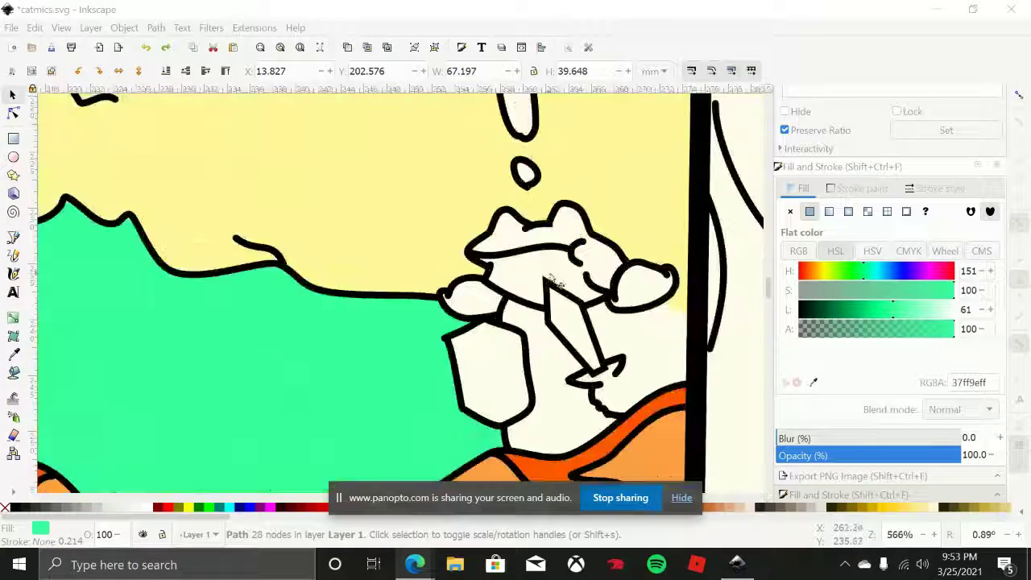
scroll(531, 227, "down", 2)
scroll(531, 227, "right", 2)
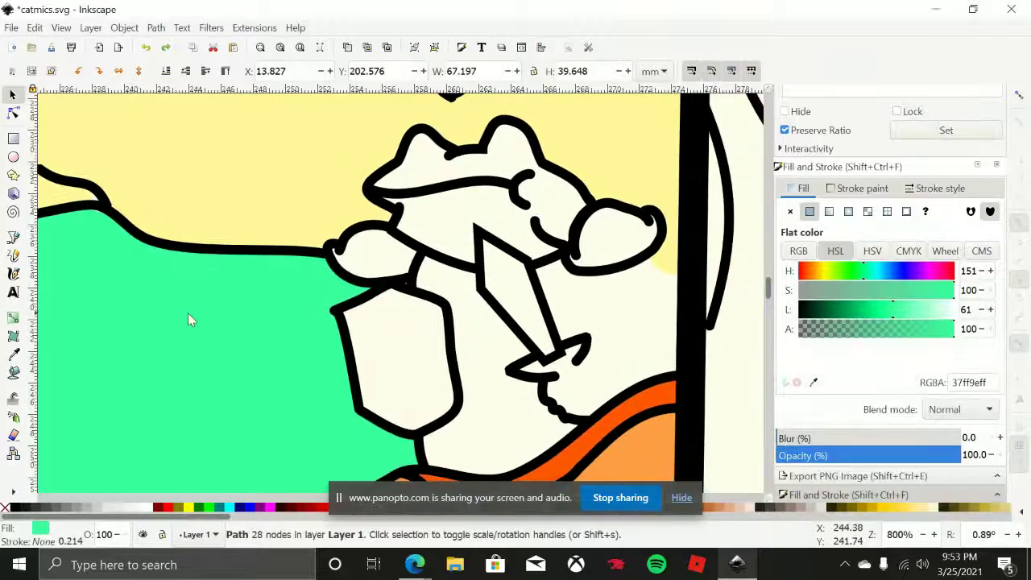
left_click(13, 257)
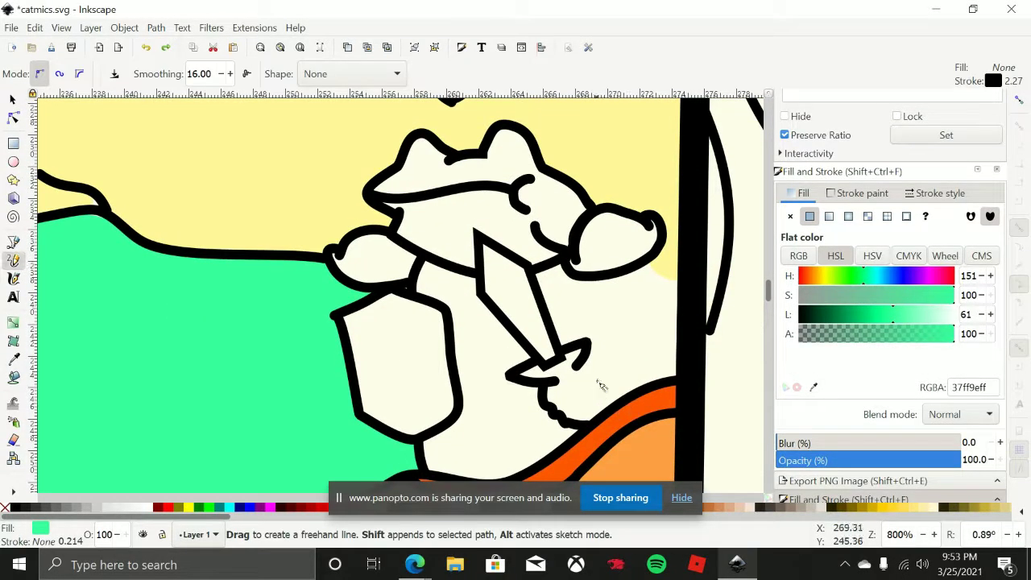
left_click_drag(585, 352, 617, 334)
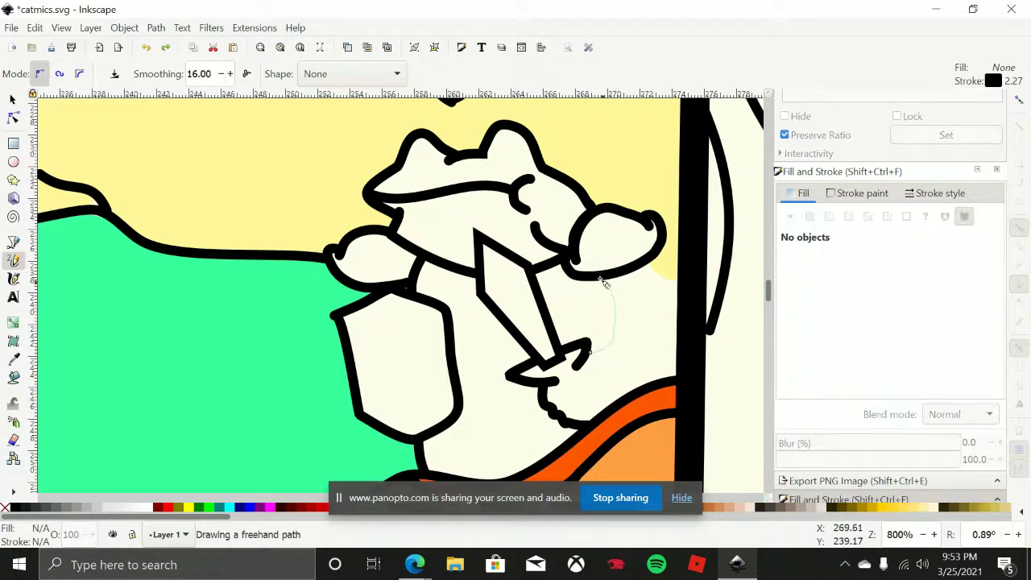
left_click_drag(600, 280, 598, 277)
scroll(655, 288, "up", 1, "ctrl")
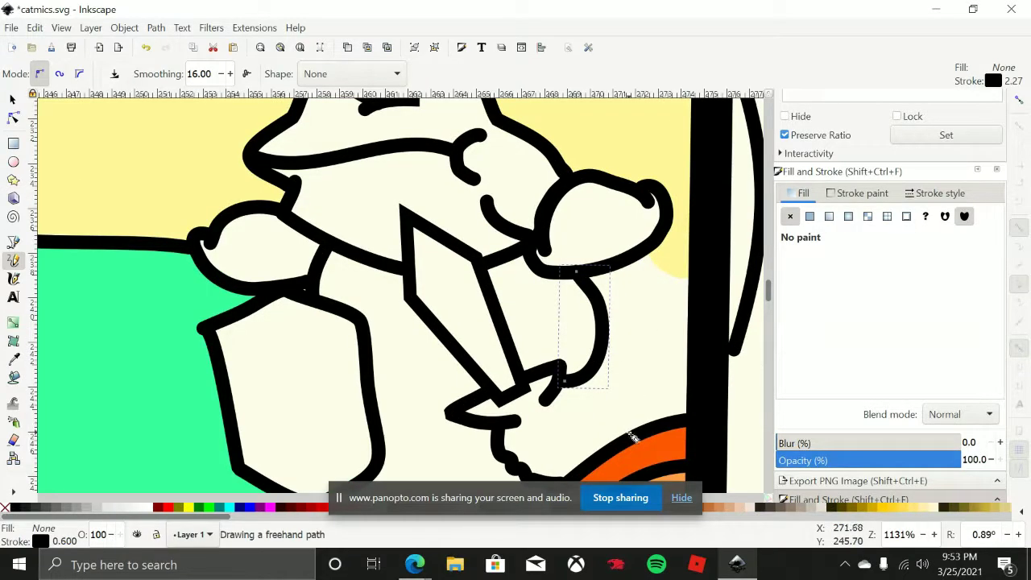
mouse_move(632, 437)
left_mouse_down()
mouse_move(651, 399)
mouse_move(664, 351)
left_mouse_up()
left_click_drag(657, 283, 647, 258)
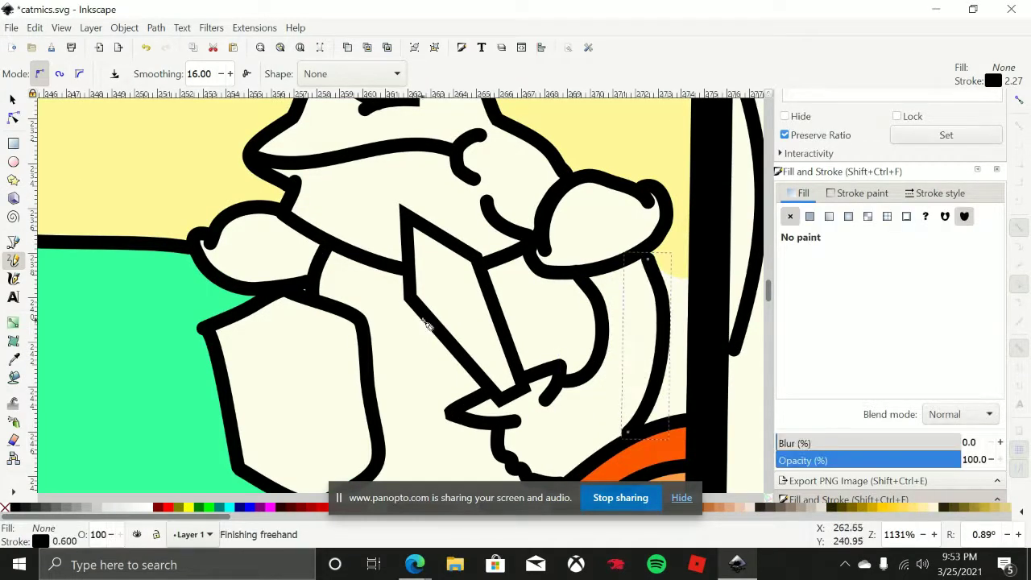
left_click(12, 99)
Smooth the figure's outer curve by deleting its middle node, bulging it outward, and extending its lower end along the orange ridge
scroll(500, 257, "right", 4)
scroll(500, 258, "down", 2)
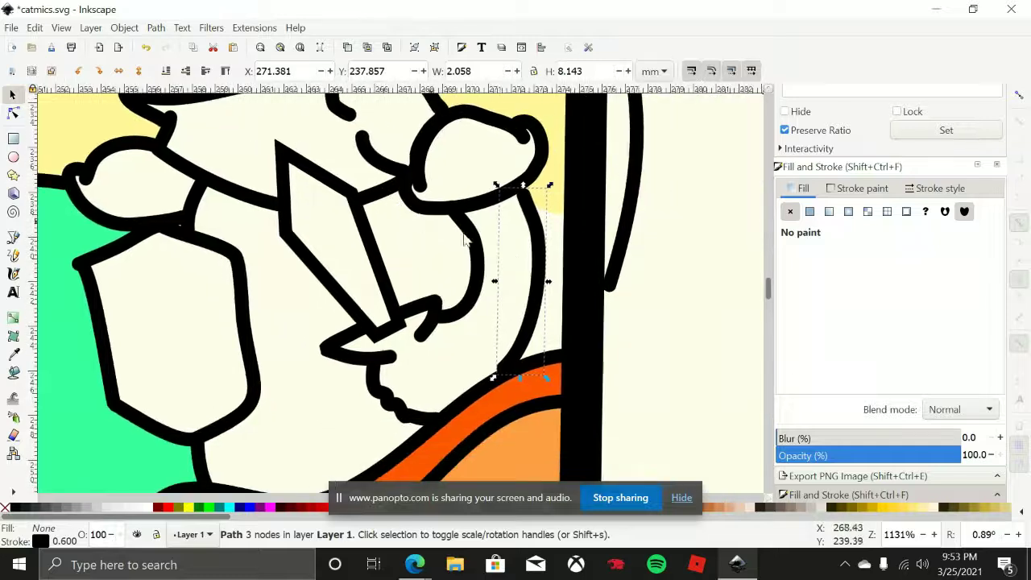
key("n")
left_click_drag(534, 233, 519, 190)
key("Delete")
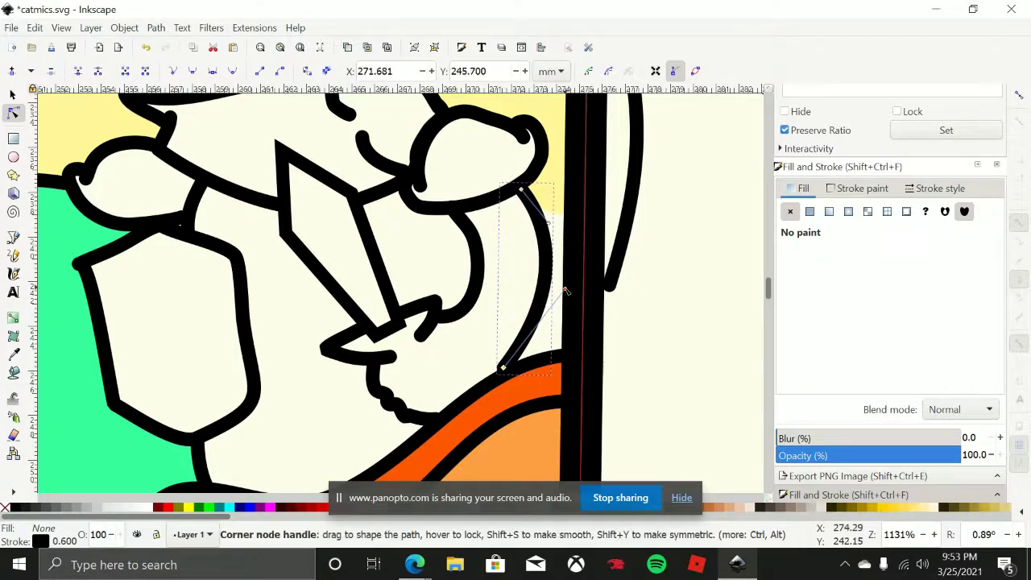
left_click_drag(565, 289, 579, 303)
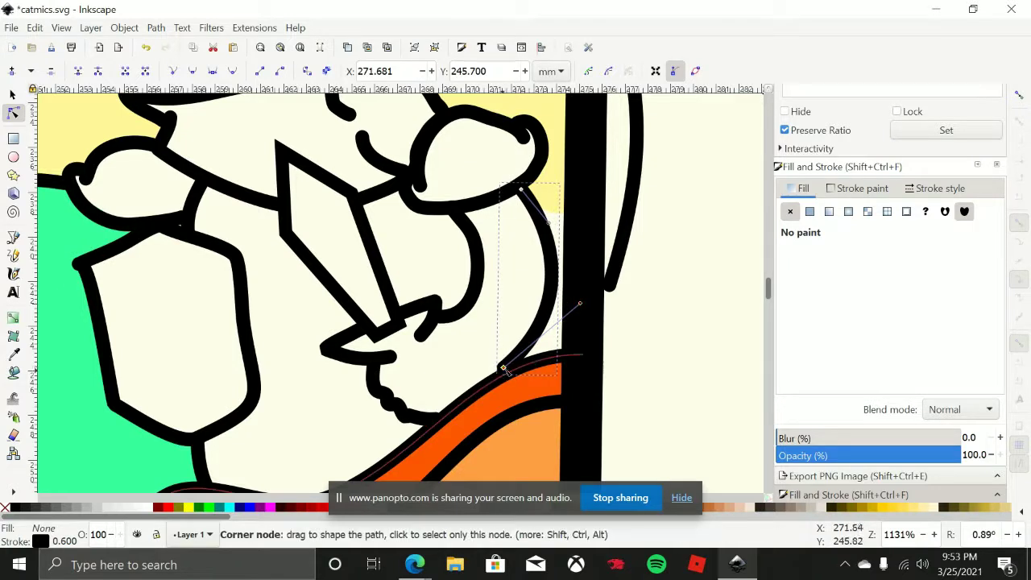
left_click_drag(503, 368, 485, 385)
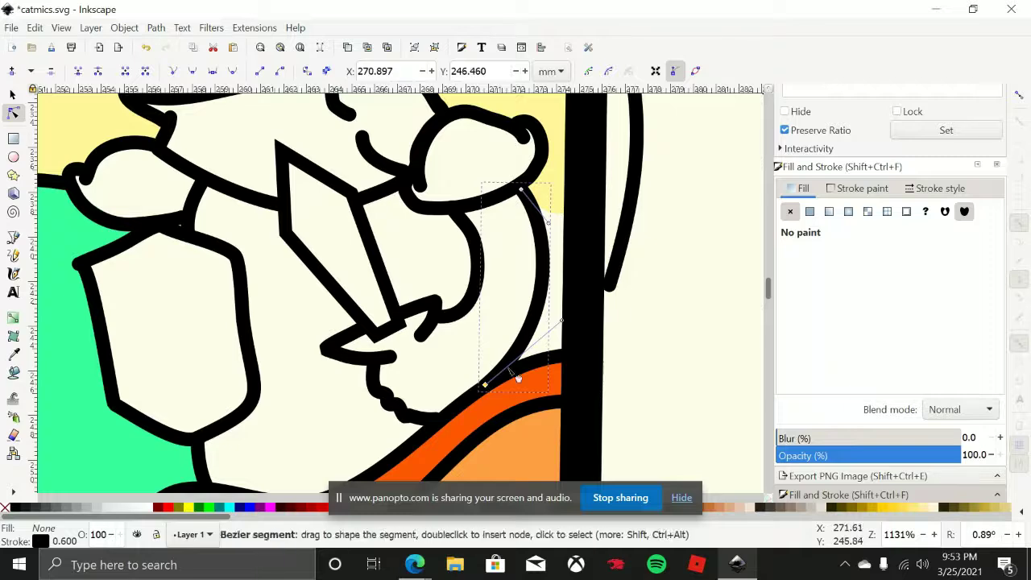
Extend the pale yellow cloud fill down to the ridge, filling the gap between the figure's outer curve and the panel border
scroll(545, 234, "right", 1)
left_click(515, 231)
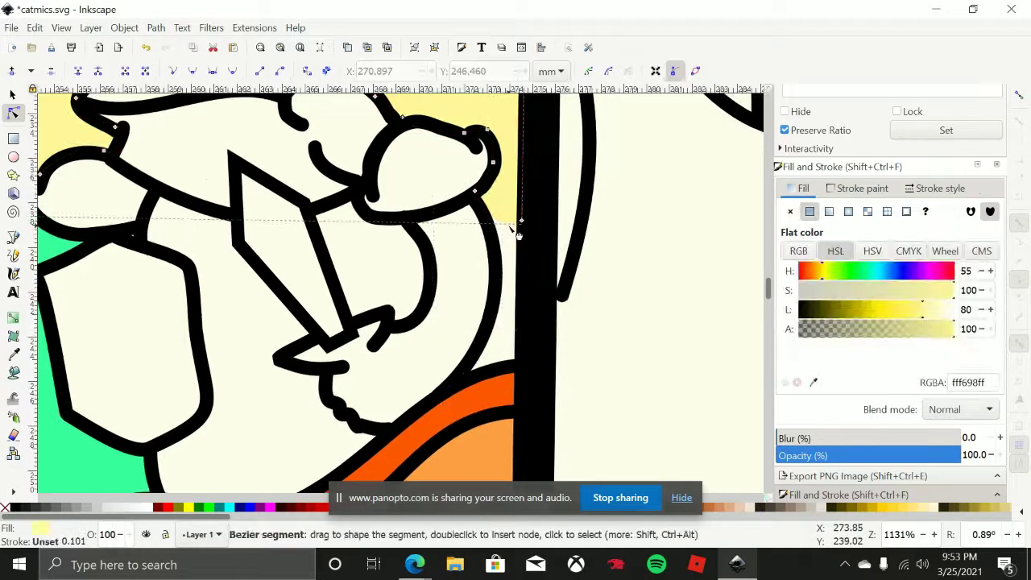
double_click(511, 224)
left_click_drag(510, 224, 519, 360)
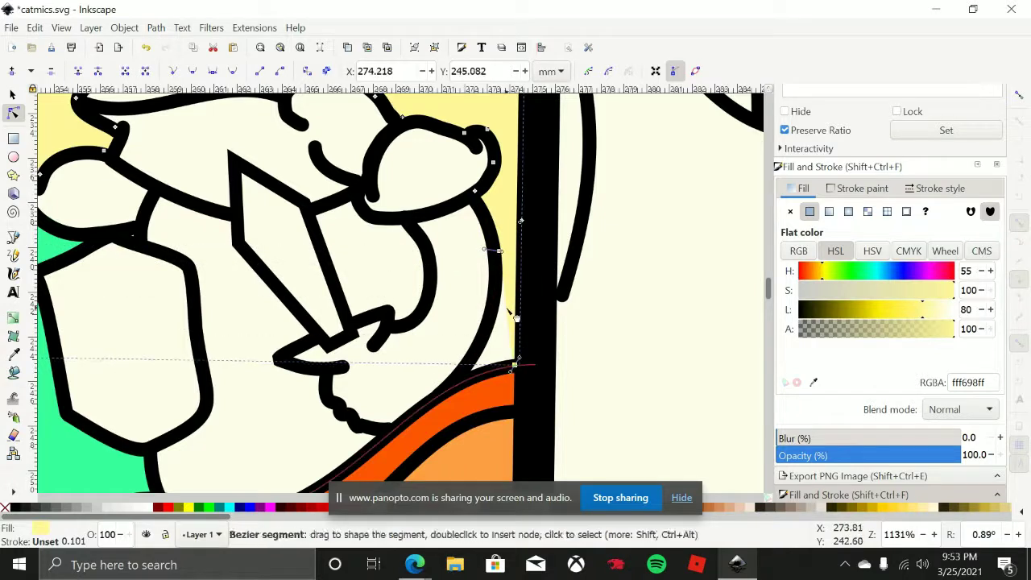
left_click_drag(506, 309, 470, 369)
left_click_drag(475, 406, 483, 345)
scroll(530, 266, "down", 2)
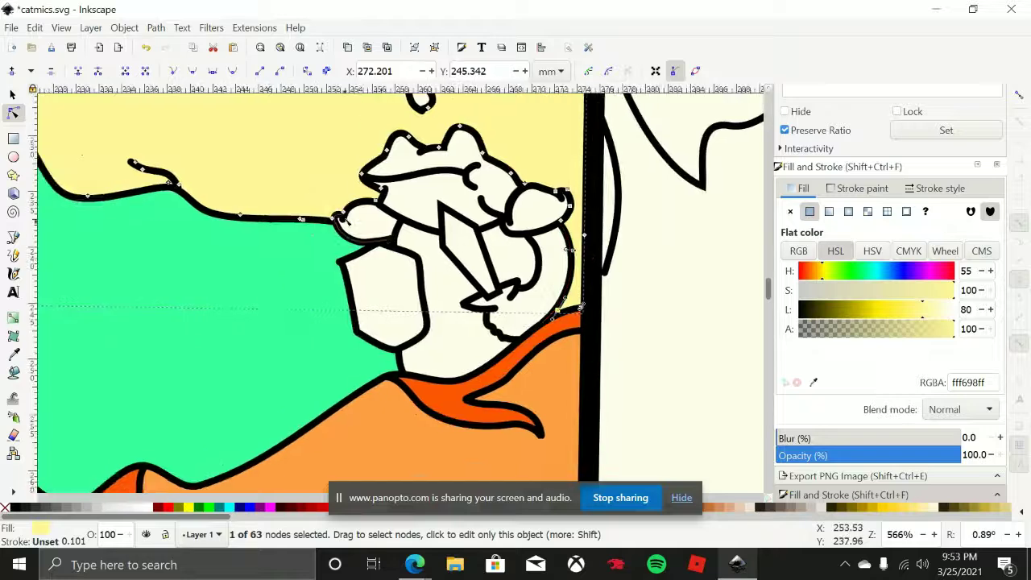
Check the panel background behind the small figure, and review the sitting-cat panel against the neighbouring and remaining uncoloured panels
left_click(12, 96)
left_click(451, 352)
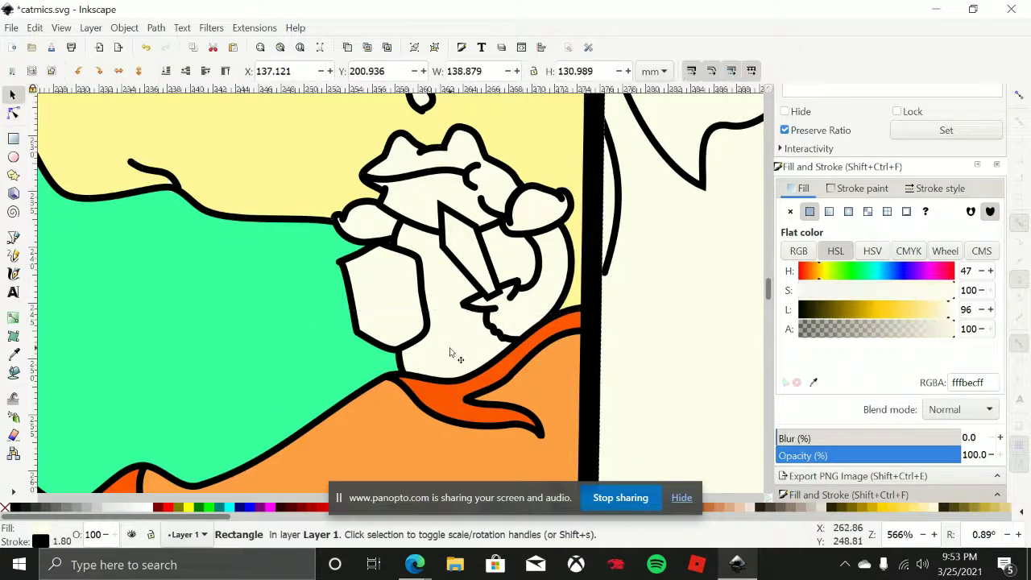
scroll(459, 356, "down", 4)
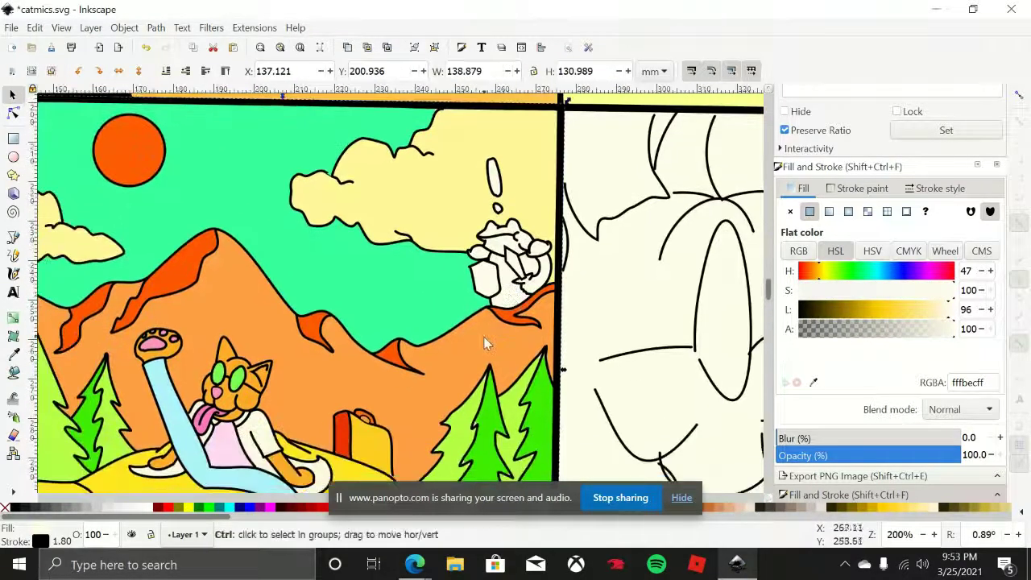
scroll(491, 330, "down", 1)
scroll(499, 318, "left", 1)
scroll(514, 304, "down", 1)
scroll(519, 296, "left", 1)
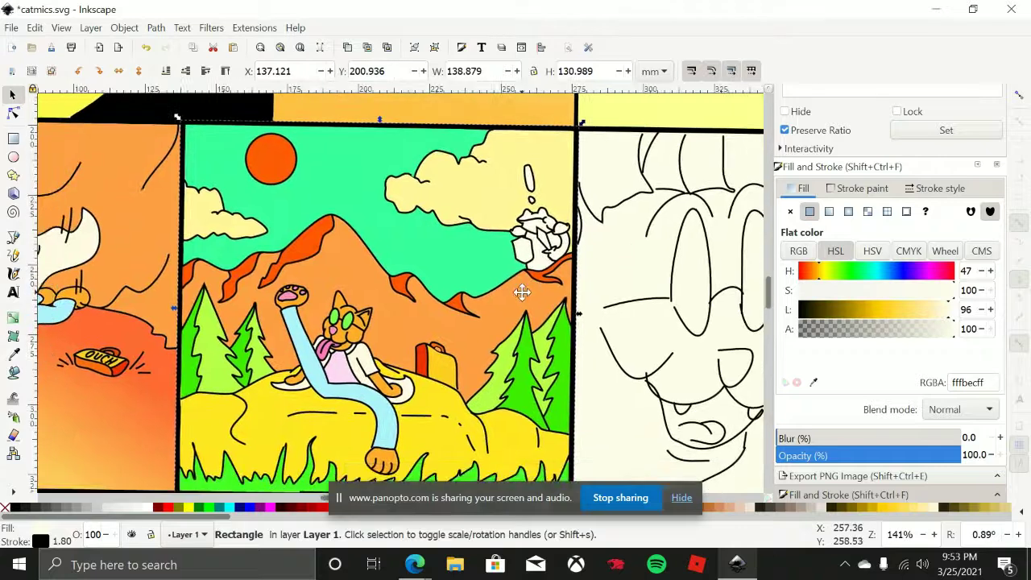
scroll(523, 299, "down", 1)
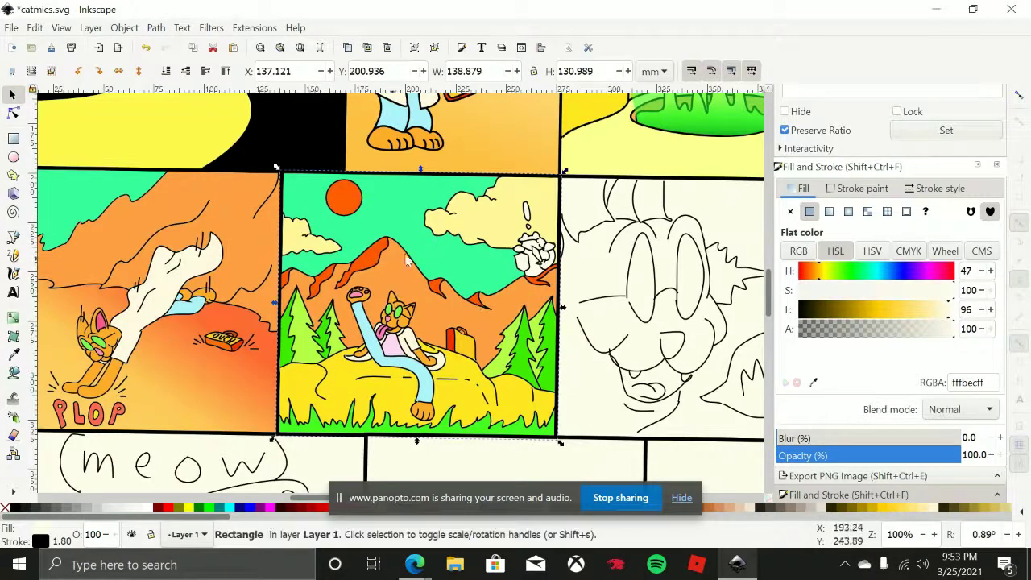
scroll(523, 302, "right", 1)
scroll(483, 310, "down", 2)
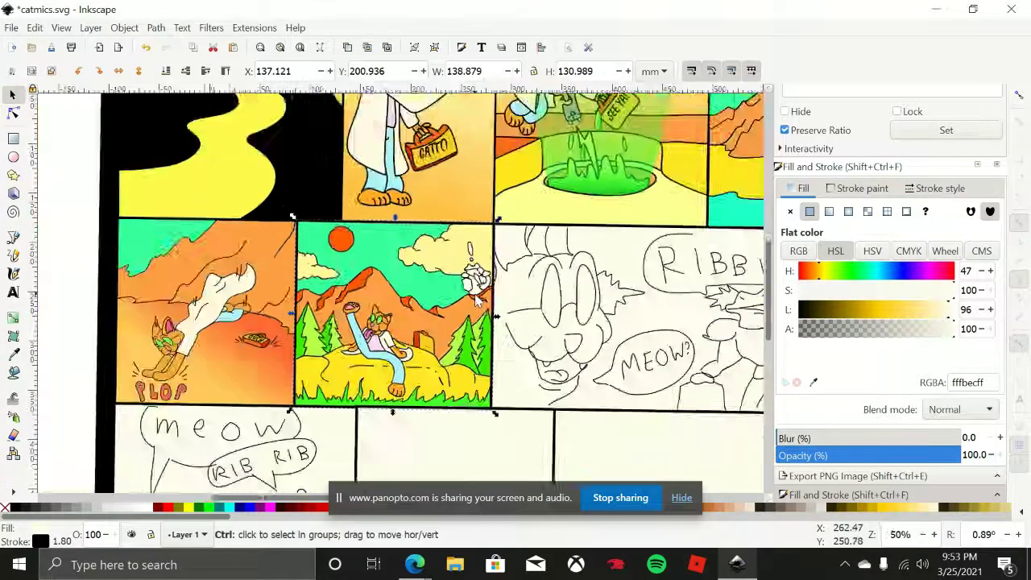
scroll(456, 316, "left", 1)
scroll(456, 316, "right", 3)
scroll(346, 271, "down", 1)
scroll(431, 330, "left", 5)
scroll(431, 330, "down", 2)
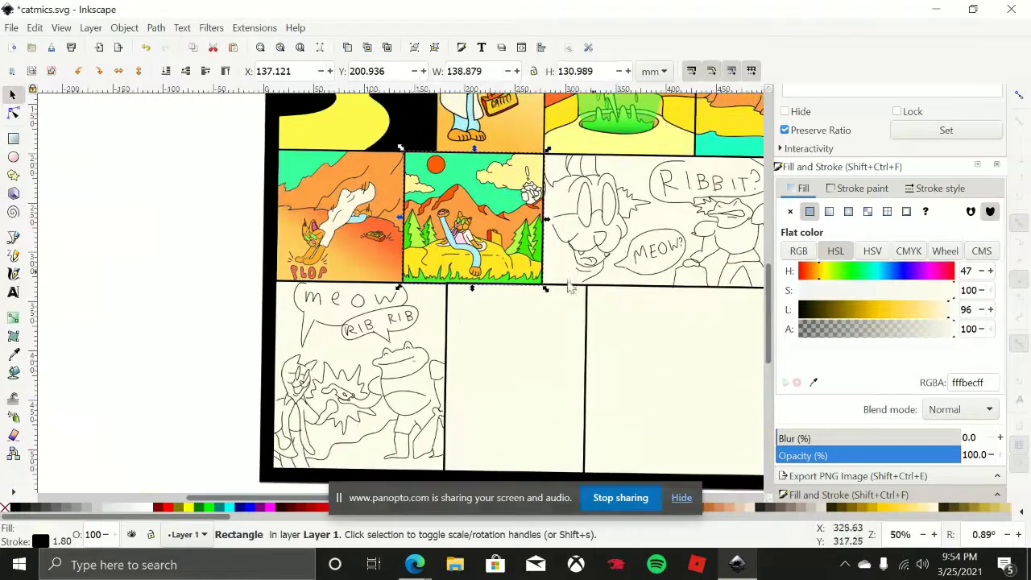
scroll(516, 213, "up", 3, "ctrl")
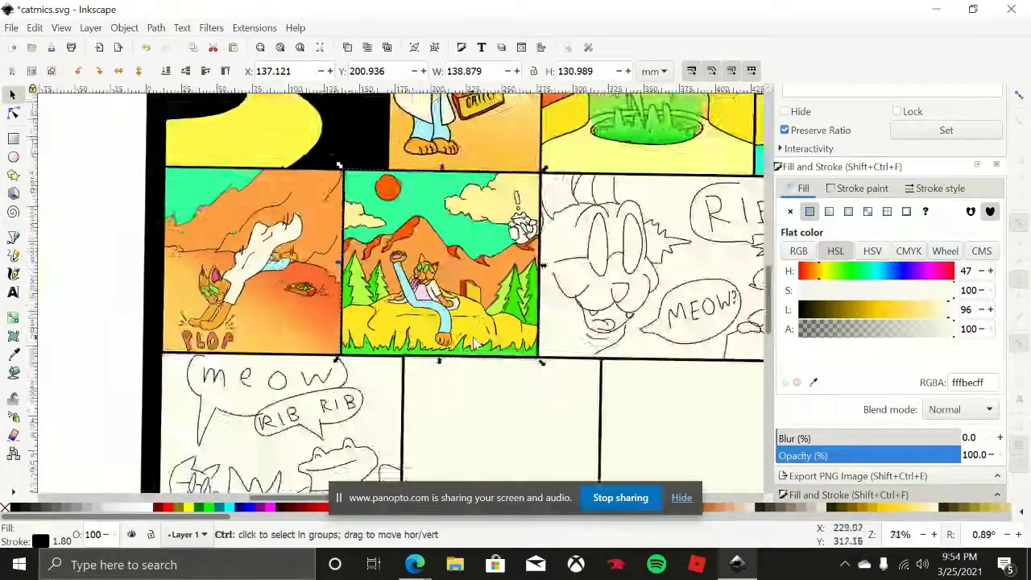
Examine the sitting-cat panel against the rest of the comic page, and inspect the small sword-carrying figure up close
scroll(532, 193, "up", 1)
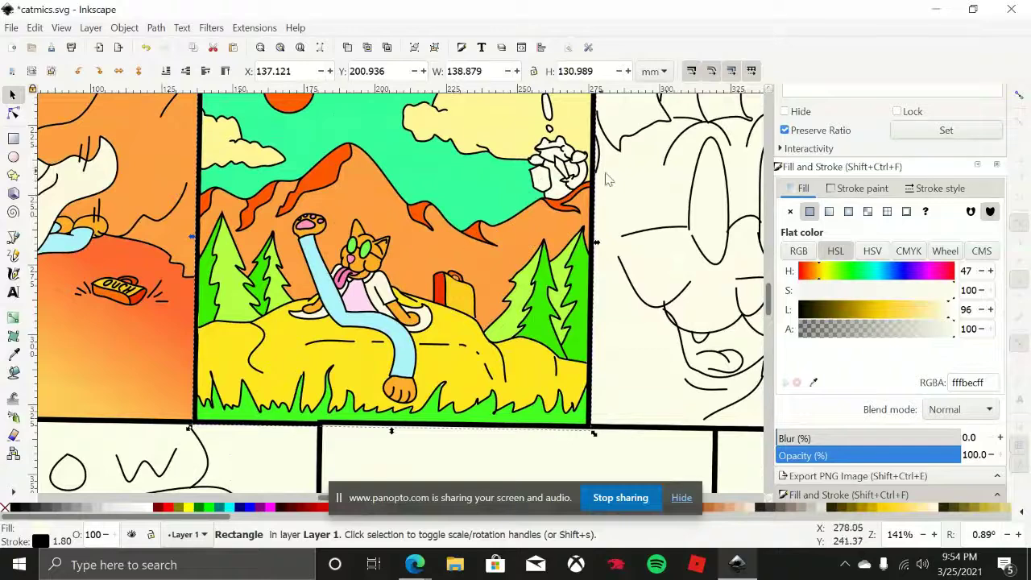
scroll(558, 208, "up", 1)
scroll(559, 208, "left", 1)
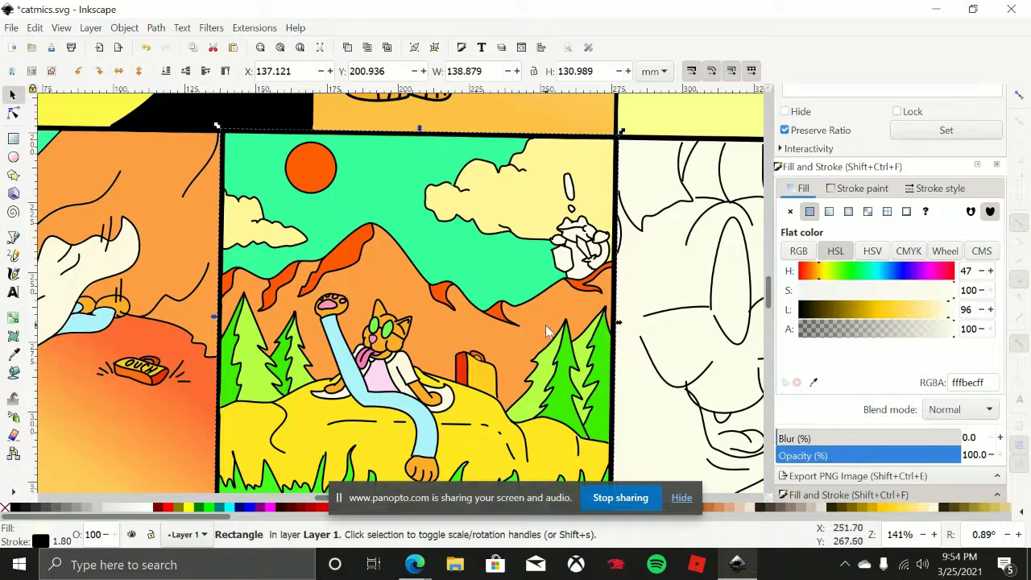
scroll(546, 330, "right", 2)
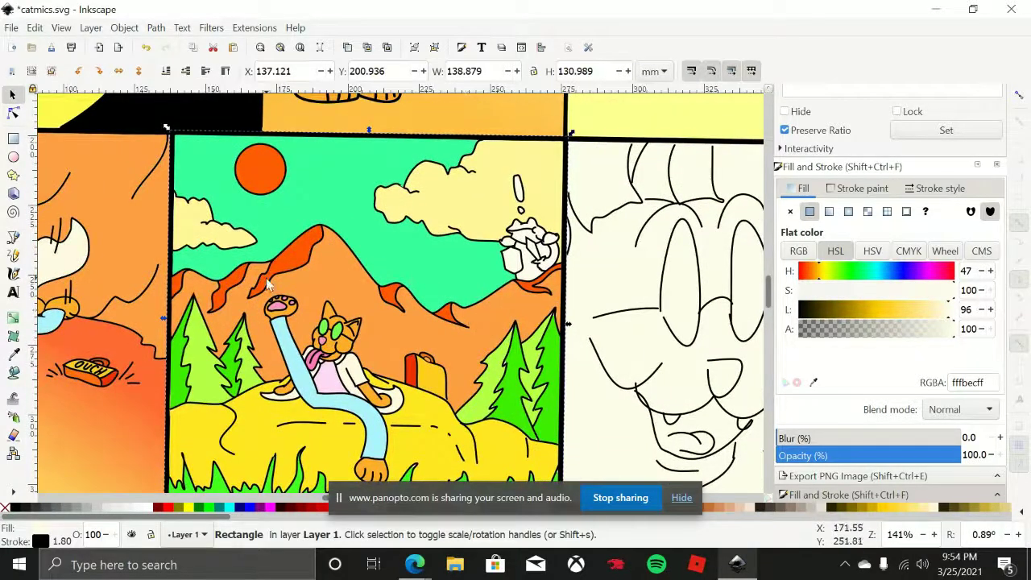
scroll(524, 300, "down", 1)
scroll(524, 300, "right", 1)
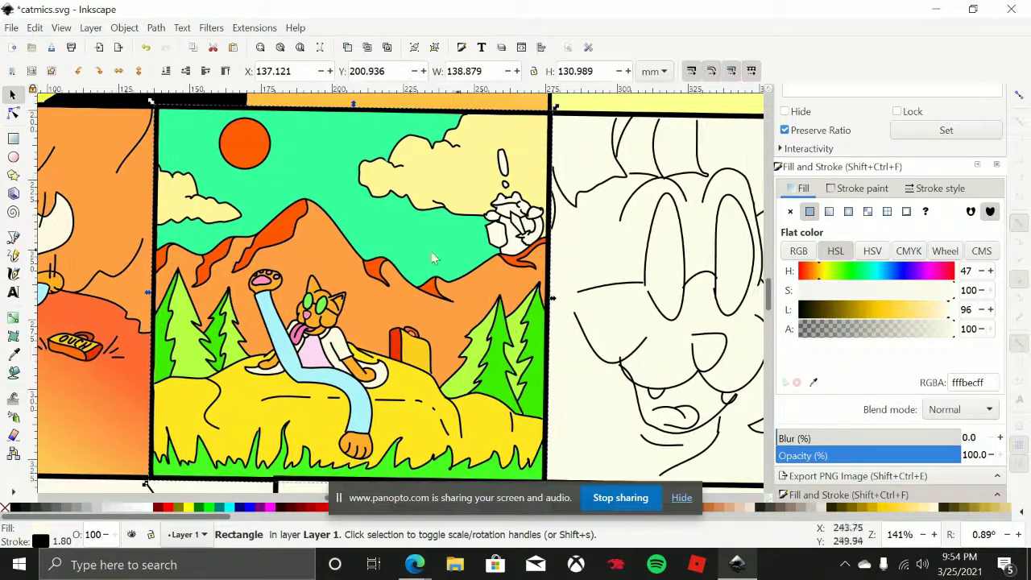
scroll(403, 322, "down", 1)
scroll(403, 322, "right", 1)
scroll(411, 307, "left", 2)
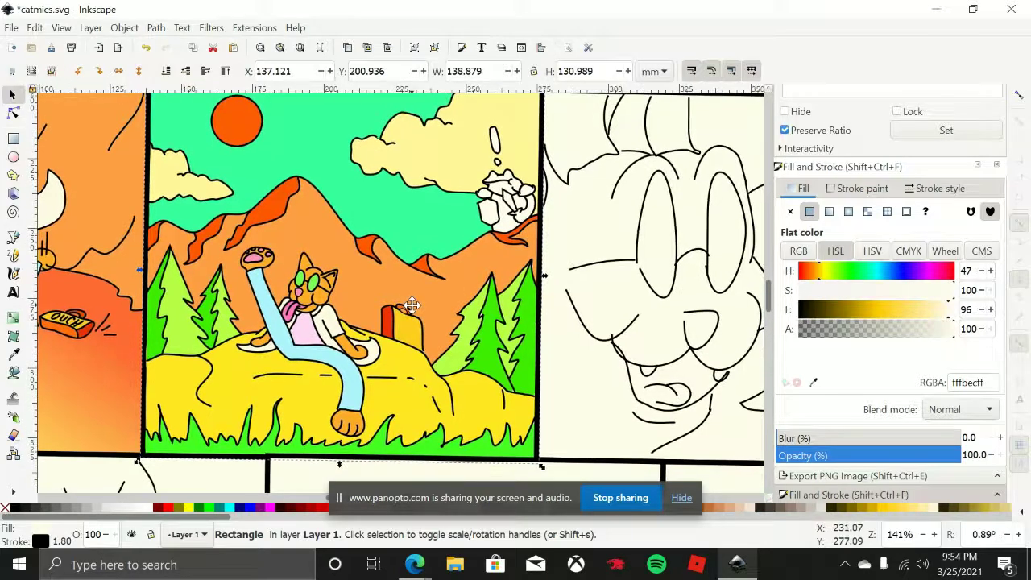
scroll(448, 295, "up", 3)
scroll(448, 295, "right", 3)
scroll(435, 259, "down", 3, "ctrl")
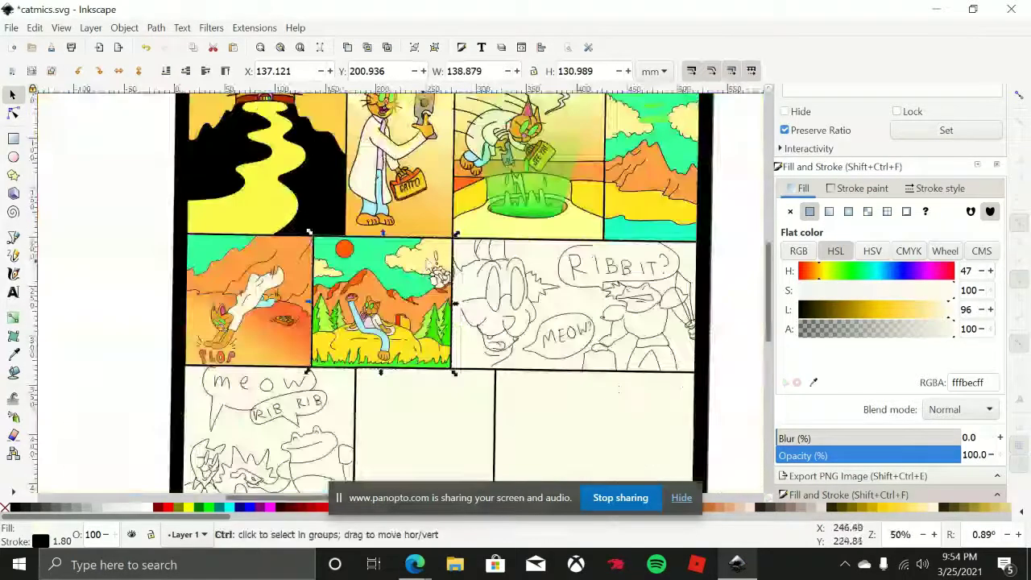
scroll(440, 256, "up", 2)
scroll(387, 306, "right", 2)
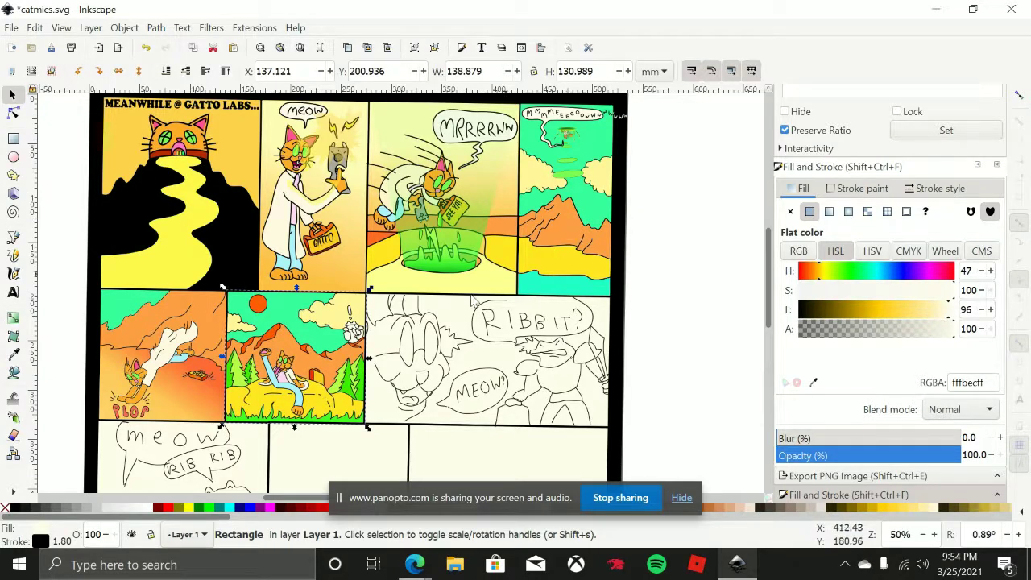
scroll(472, 298, "up", 4, "ctrl")
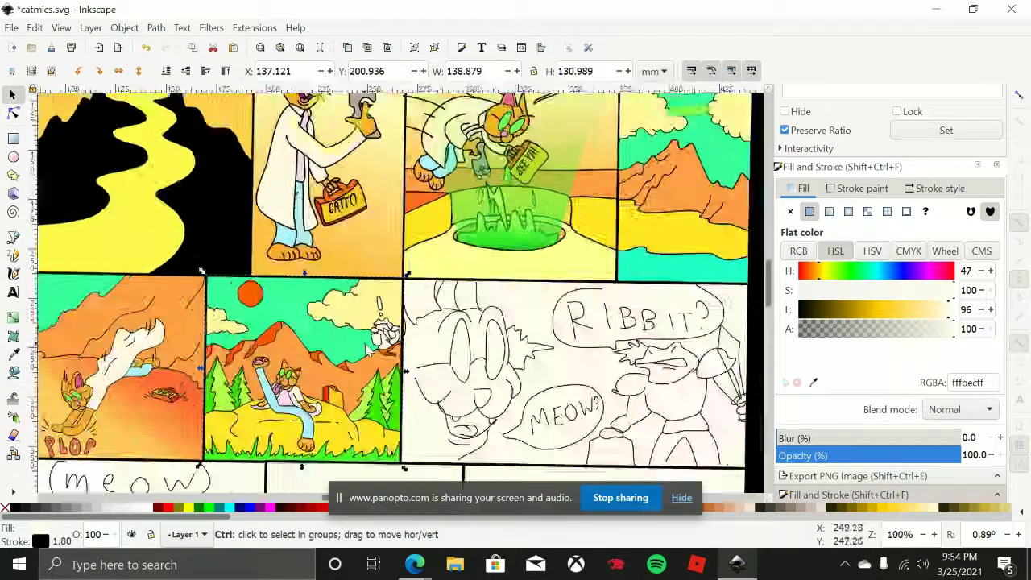
scroll(367, 351, "up", 6, "ctrl")
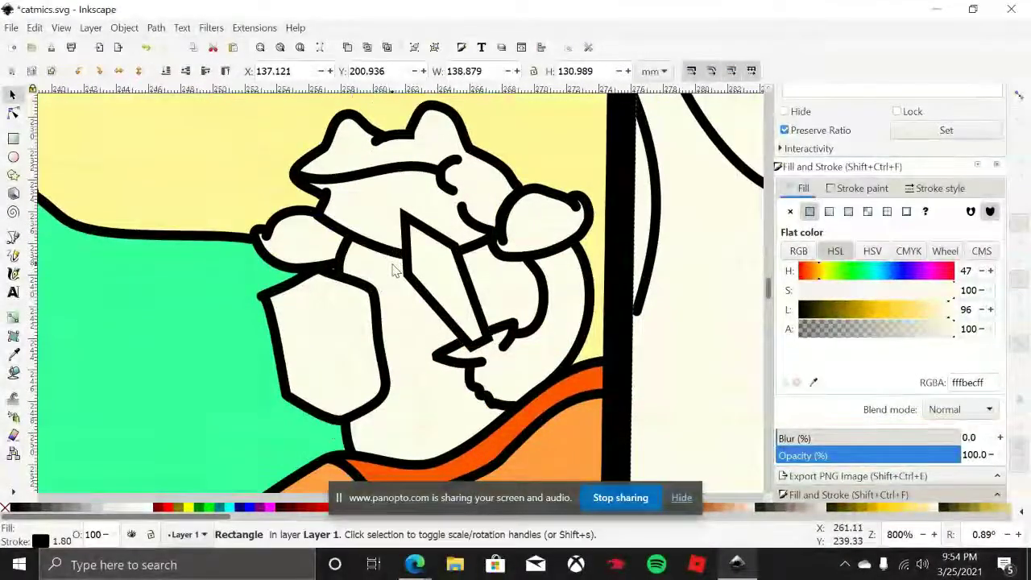
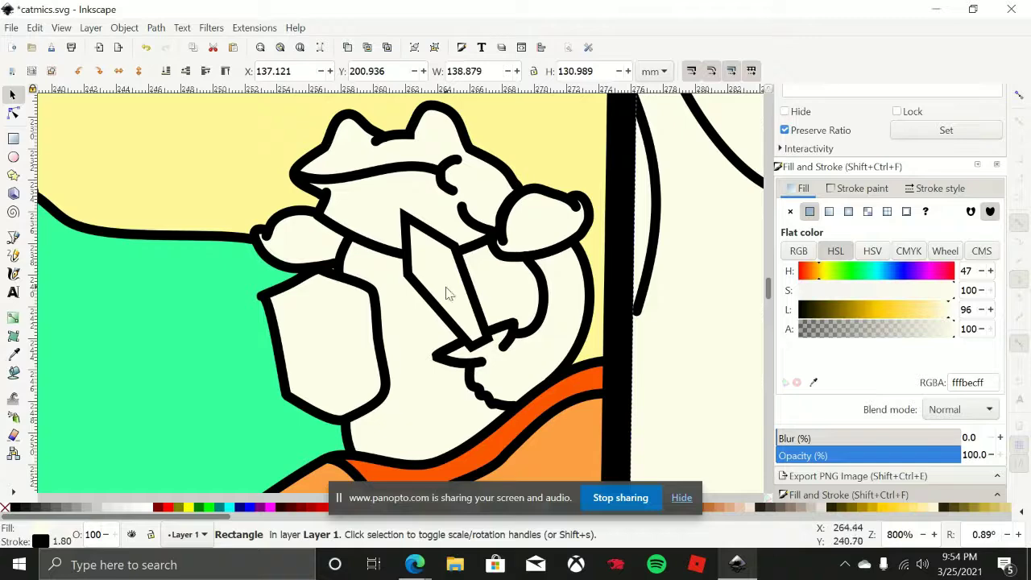
Draw a freehand chest curve from the small figure's shield to its sword, and close the outline of the sword hand
scroll(409, 346, "up", 2, "ctrl")
scroll(402, 346, "down", 1, "ctrl")
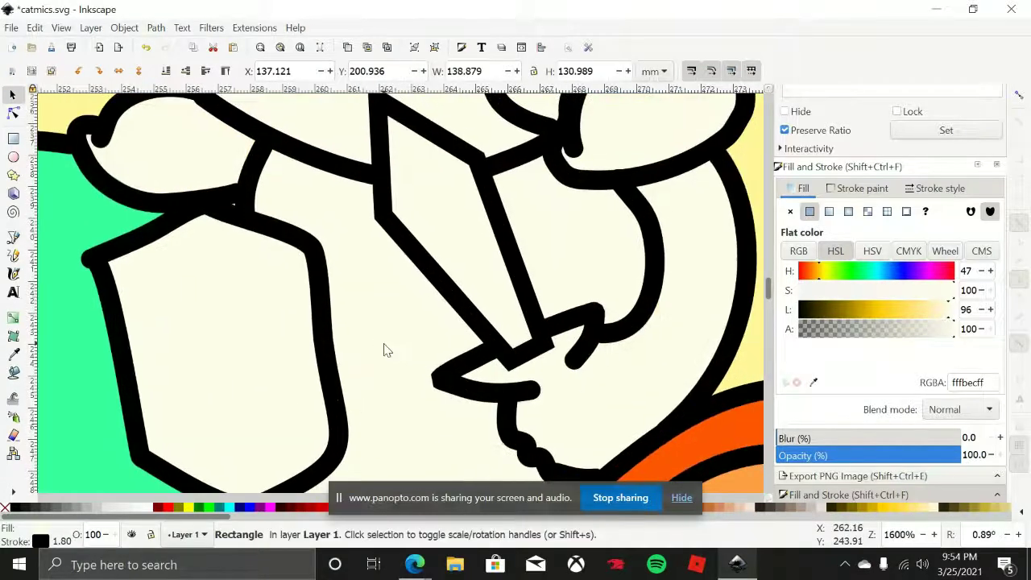
left_click(13, 256)
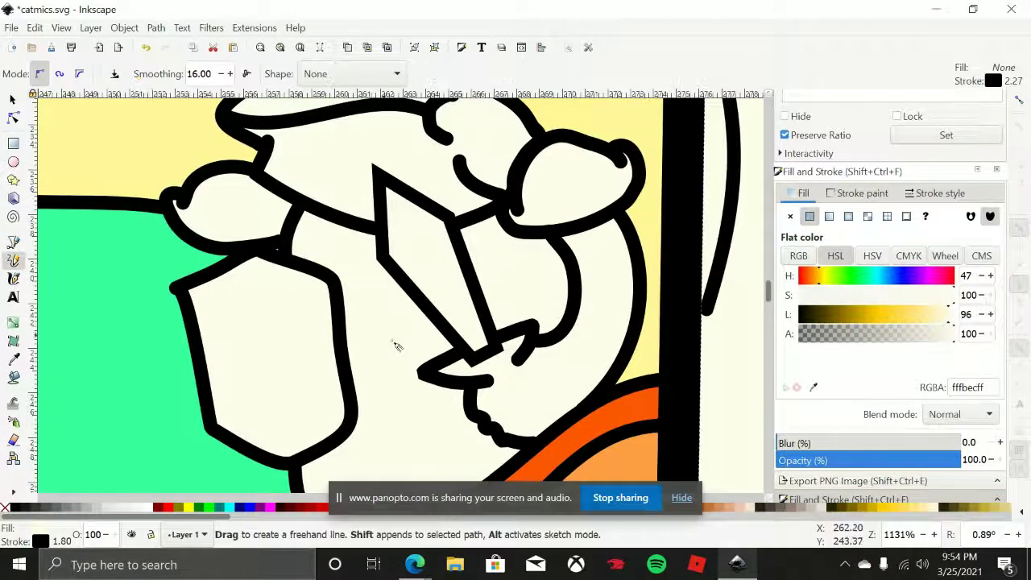
left_click_drag(344, 340, 372, 331)
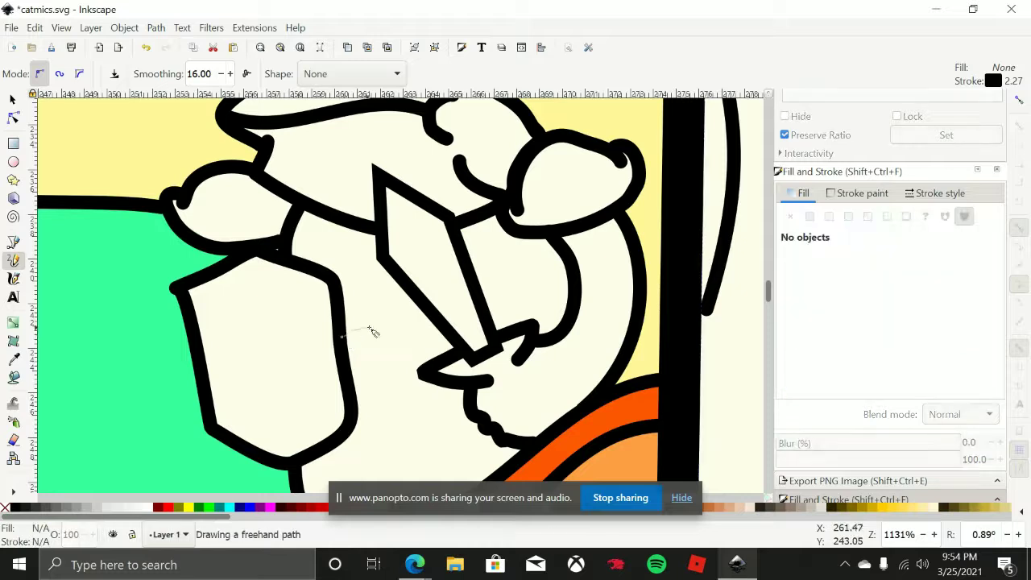
left_click_drag(435, 323, 529, 329)
mouse_move(493, 385)
left_mouse_down()
mouse_move(511, 384)
mouse_move(490, 368)
left_mouse_up()
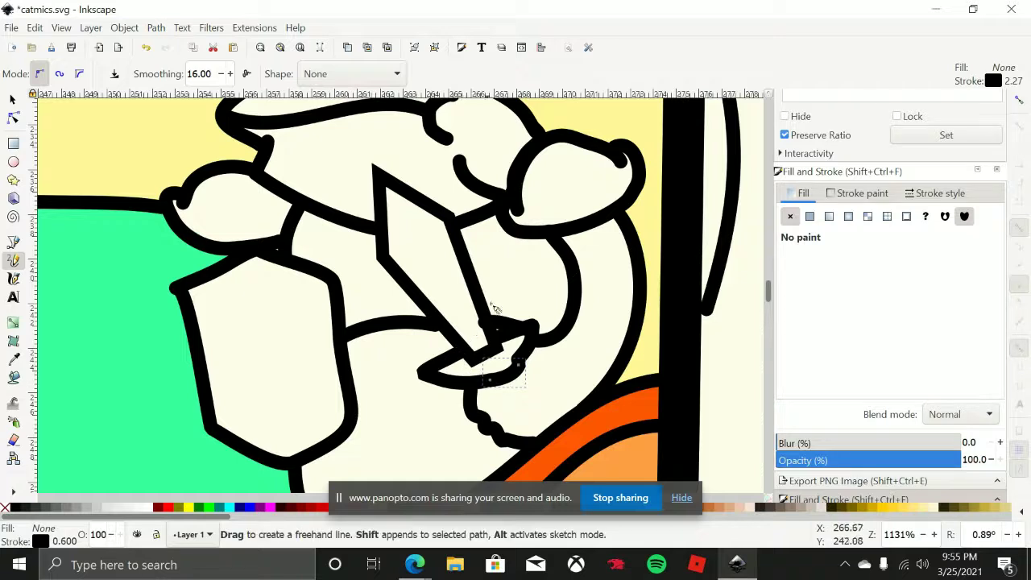
Draw freehand inner trim lines on both sides of the small figure's sword, following the shoulder and arm contours
left_click_drag(465, 249, 490, 239)
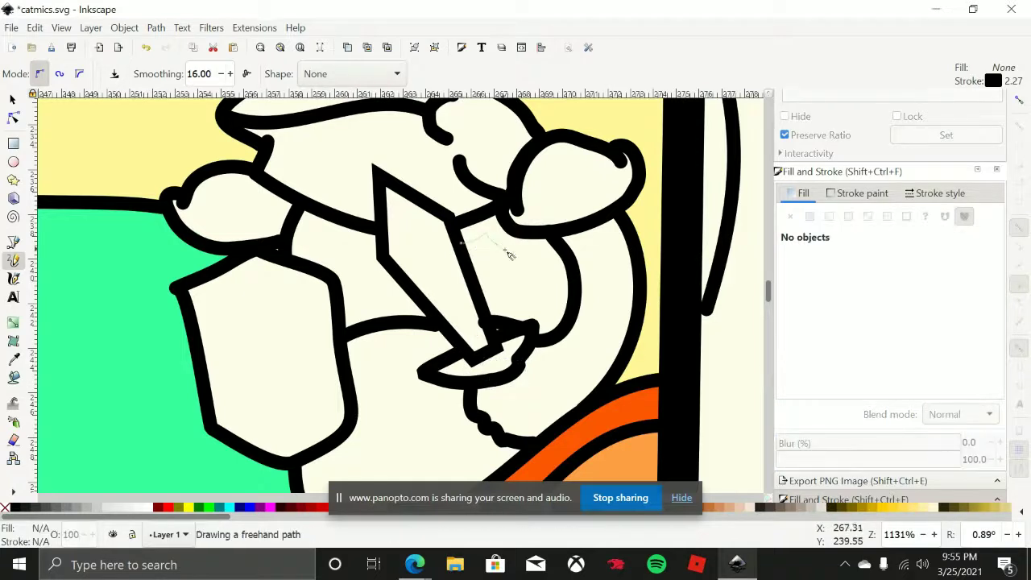
left_click_drag(538, 328, 536, 326)
scroll(451, 278, "left", 3)
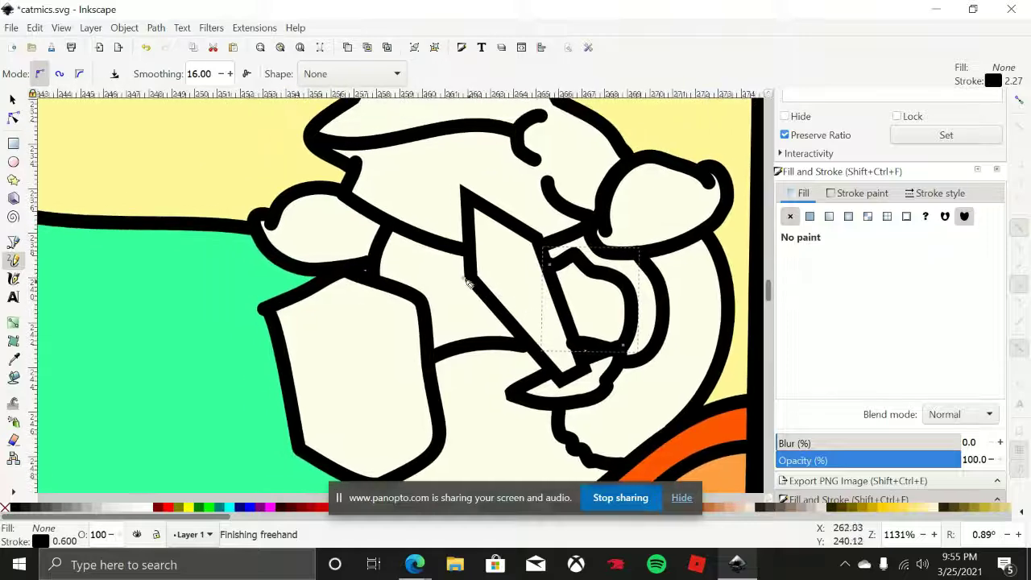
mouse_move(465, 270)
left_mouse_down()
mouse_move(427, 263)
mouse_move(465, 274)
left_mouse_up()
Draw a freehand belt with two short vertical buckle lines across the small figure's waist, between the shield and the sword arm
scroll(499, 338, "down", 2)
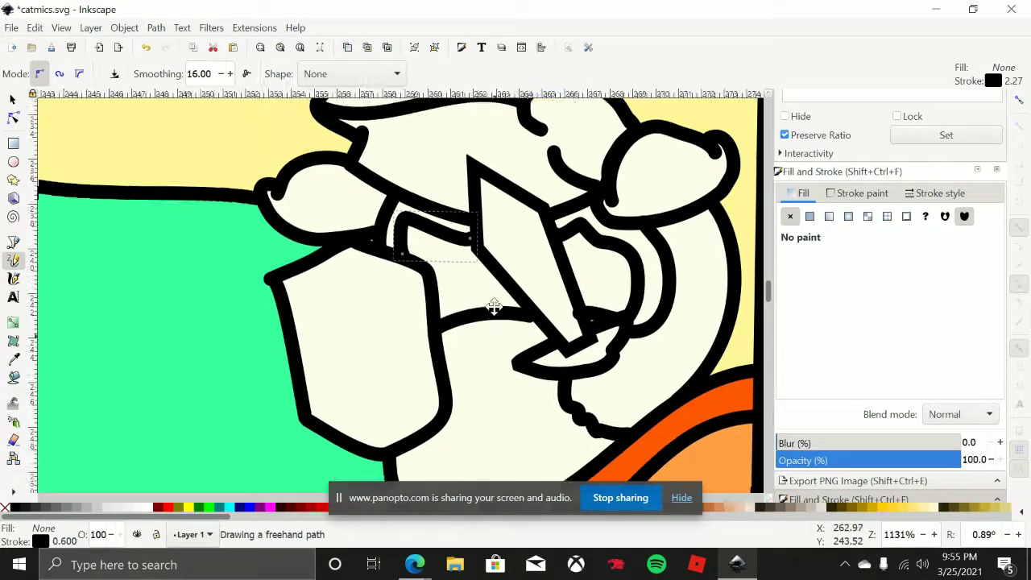
scroll(492, 330, "down", 3)
scroll(483, 331, "up", 4)
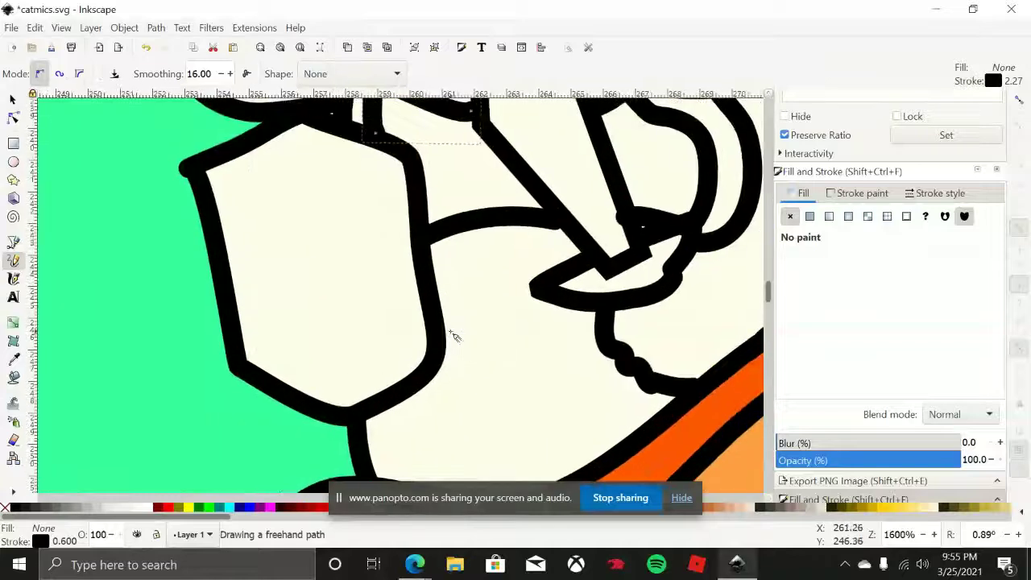
left_click_drag(439, 323, 513, 329)
left_click_drag(584, 311, 591, 307)
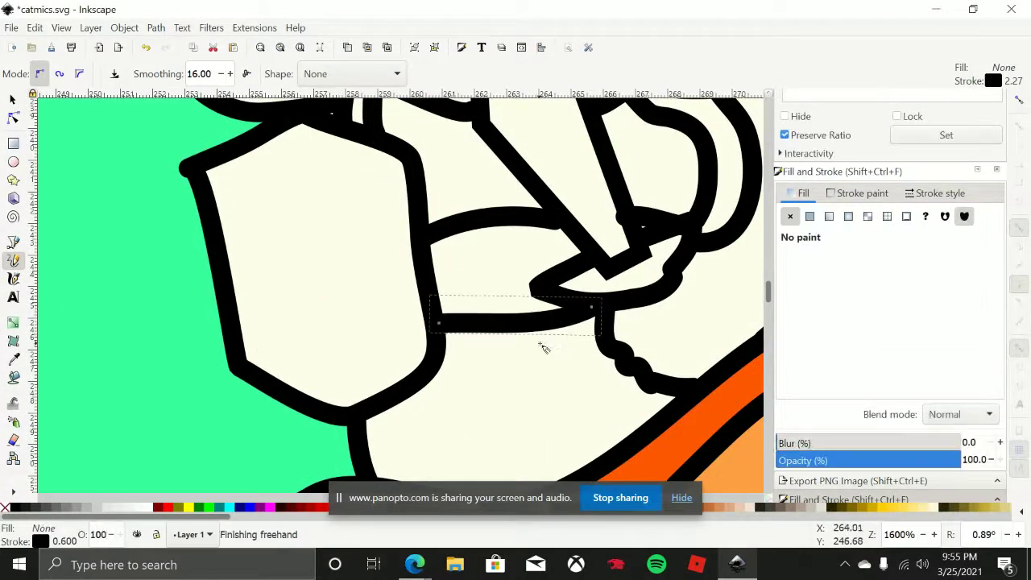
mouse_move(494, 349)
left_mouse_down()
mouse_move(495, 363)
mouse_move(604, 354)
left_mouse_up()
scroll(602, 362, "down", 4)
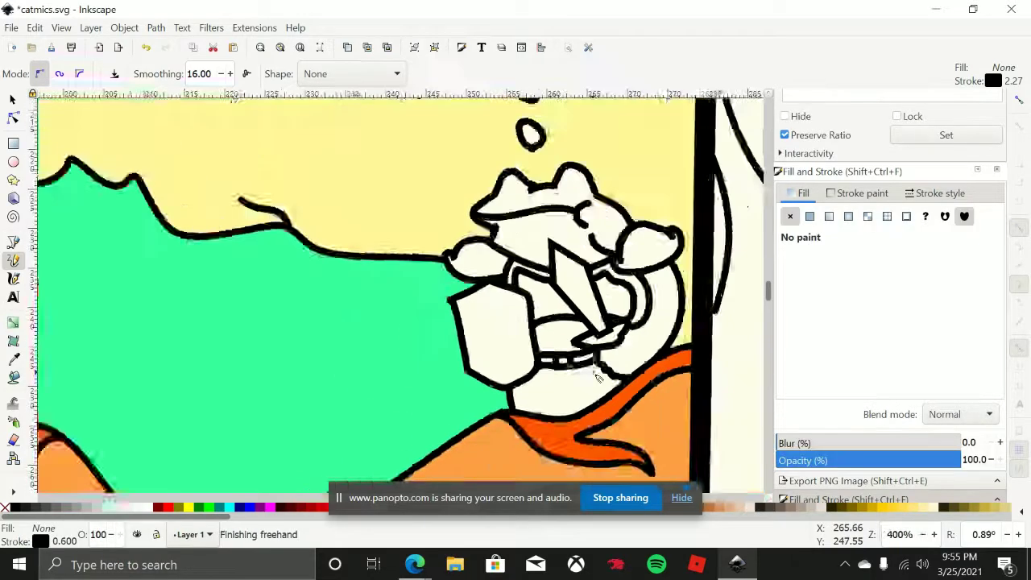
scroll(600, 371, "right", 1)
scroll(544, 389, "up", 2)
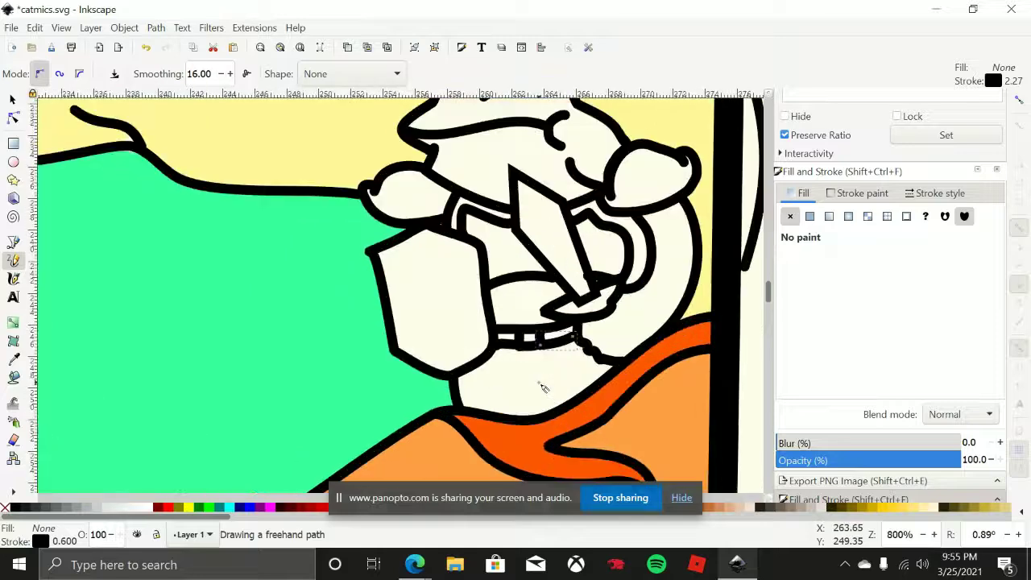
scroll(529, 380, "up", 2)
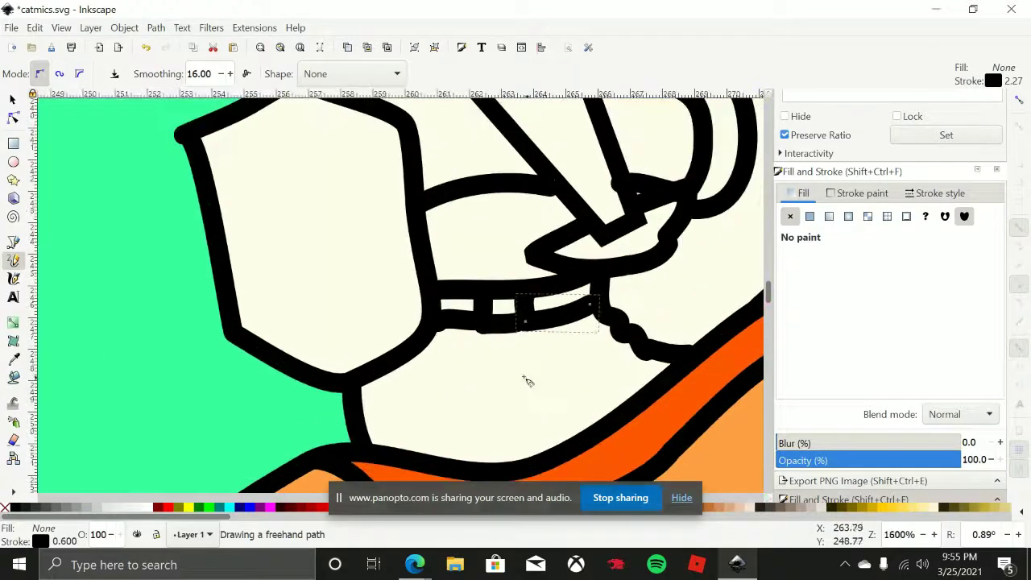
mouse_move(503, 369)
left_mouse_down()
mouse_move(532, 407)
mouse_move(532, 449)
mouse_move(540, 435)
left_mouse_up()
scroll(534, 391, "down", 2)
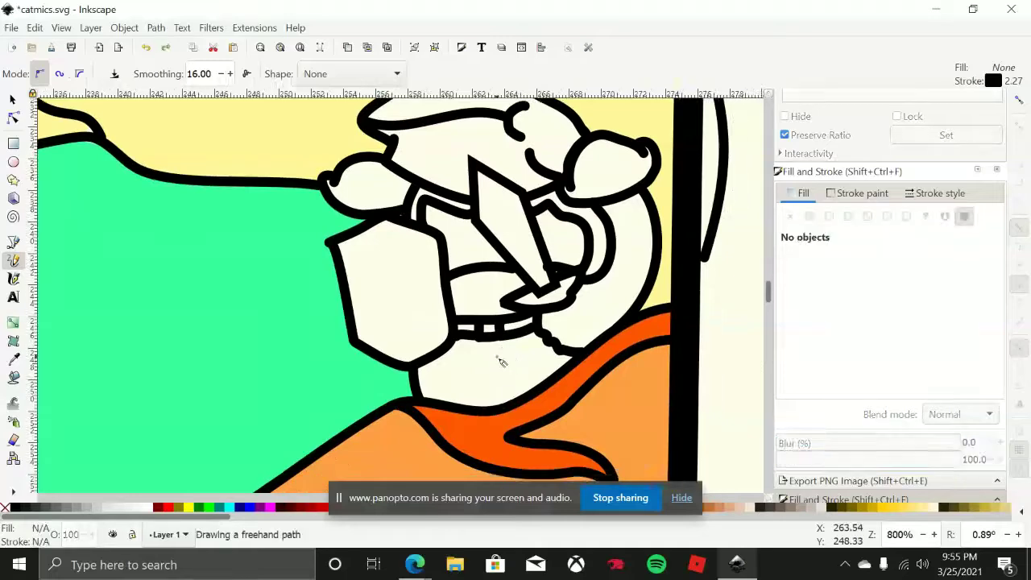
mouse_move(497, 358)
left_mouse_down()
mouse_move(518, 370)
mouse_move(508, 380)
mouse_move(493, 350)
left_mouse_up()
scroll(499, 366, "up", 1)
scroll(494, 362, "up", 1)
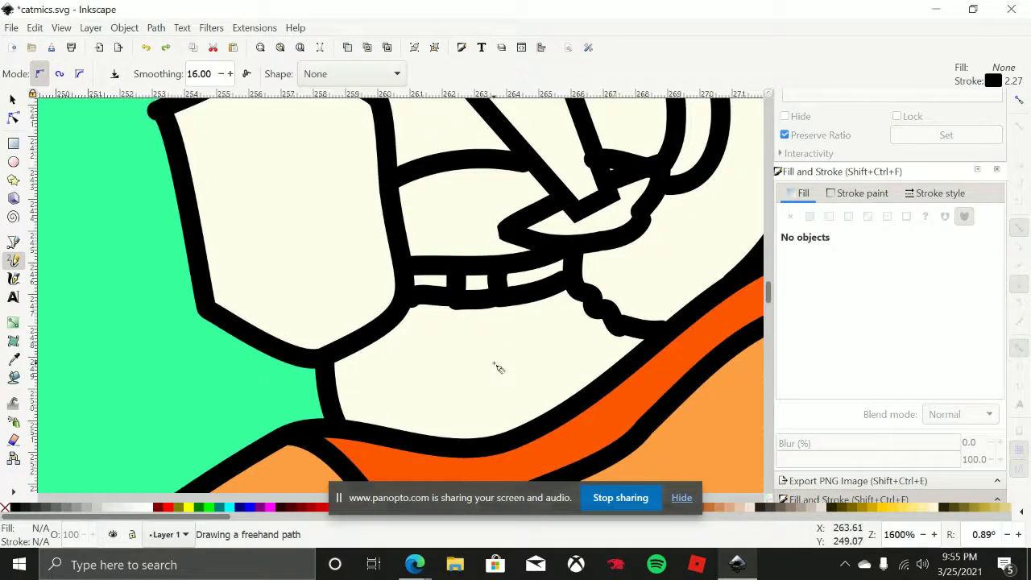
Draw a freehand arch between the small figure's legs above the orange ridge and fill it with the sky green
left_click_drag(464, 440, 475, 411)
left_click_drag(616, 383, 632, 369)
scroll(527, 398, "down", 4)
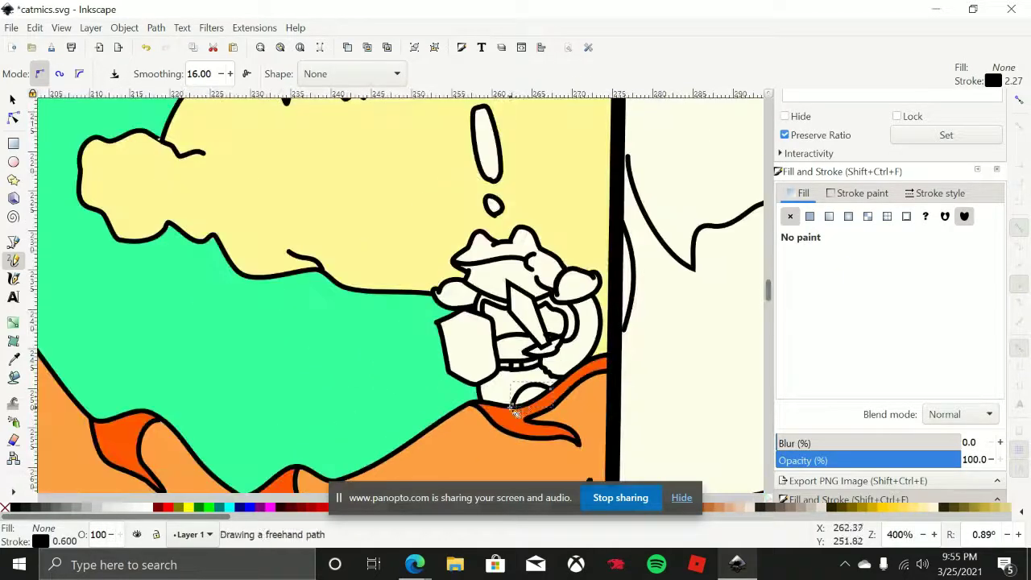
scroll(504, 408, "right", 1)
scroll(476, 409, "up", 2)
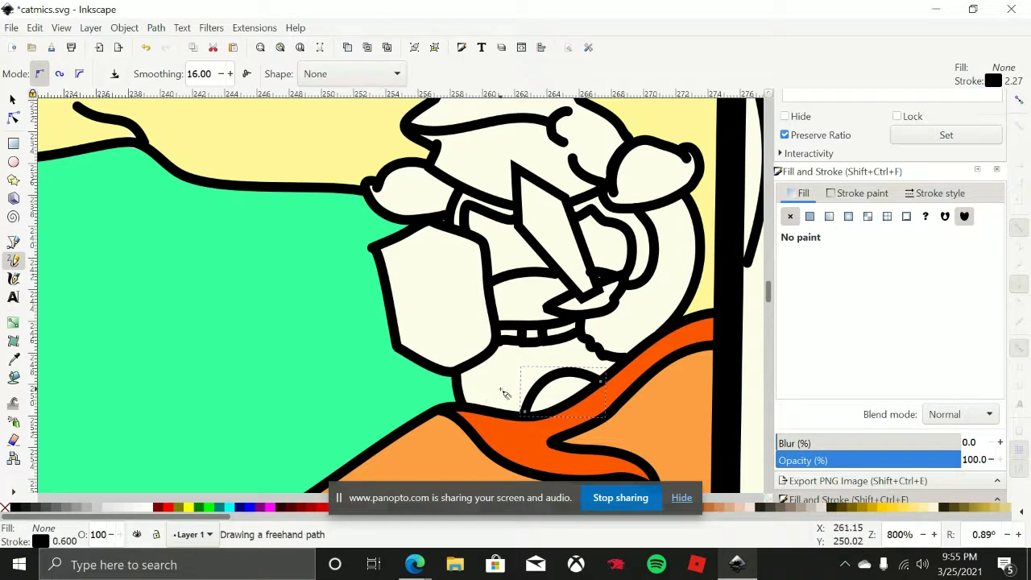
scroll(416, 385, "right", 1)
left_click(13, 377)
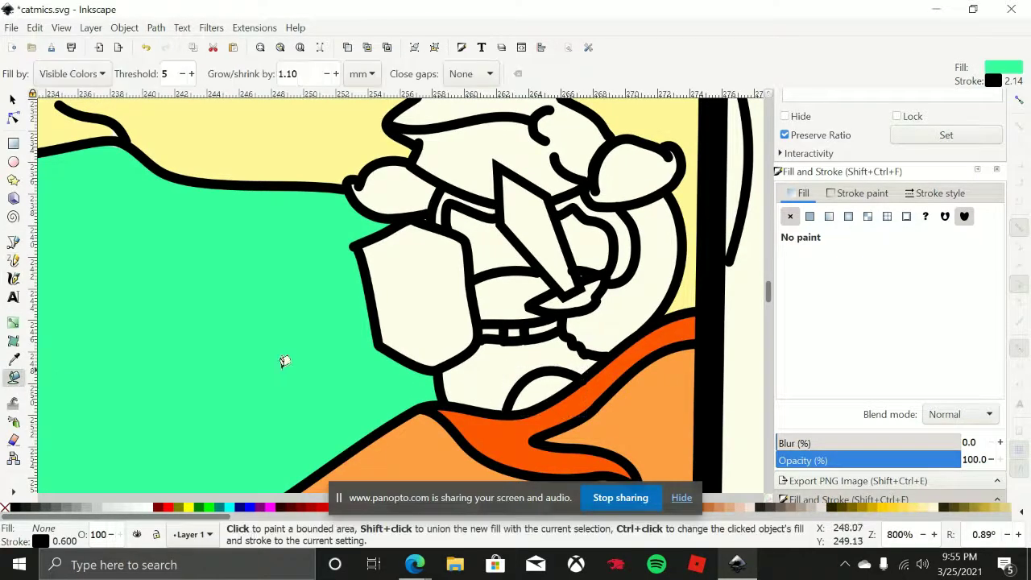
left_click(532, 382)
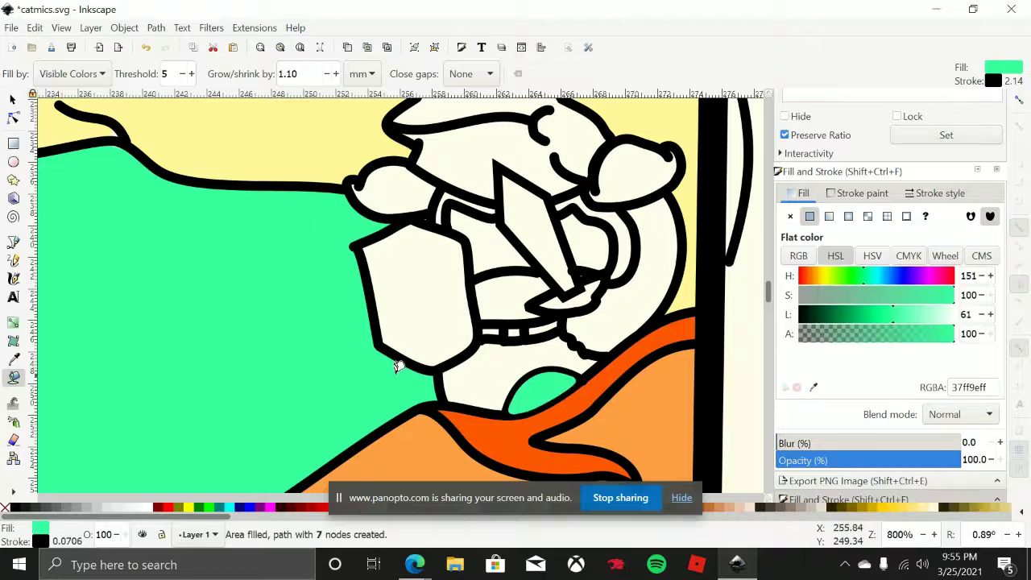
Review the sitting-cat panel with the small figure, and look over the uncoloured "RIBBIT?" and "meow" panels
scroll(350, 362, "down", 3)
scroll(358, 347, "down", 1)
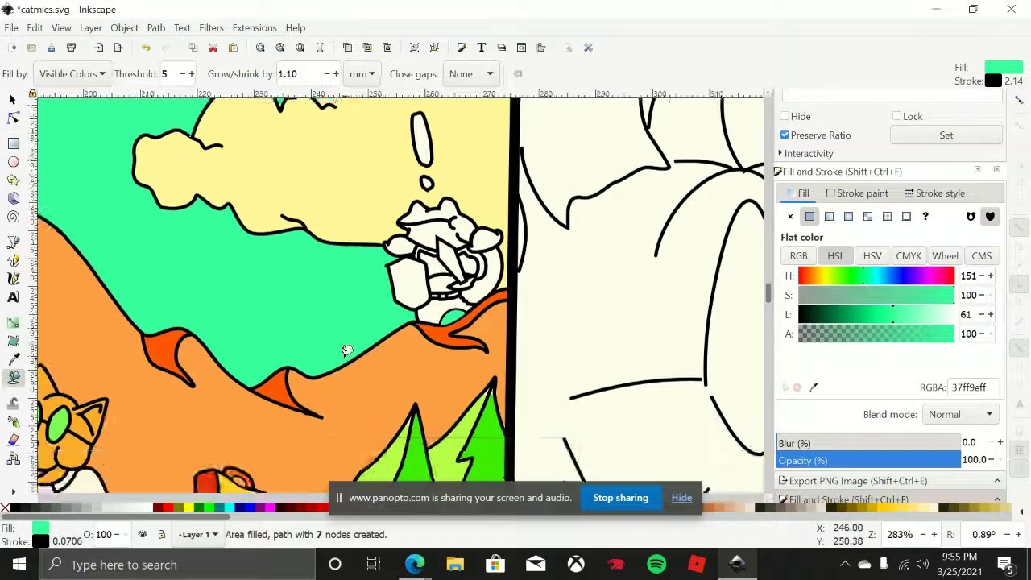
scroll(346, 350, "down", 1)
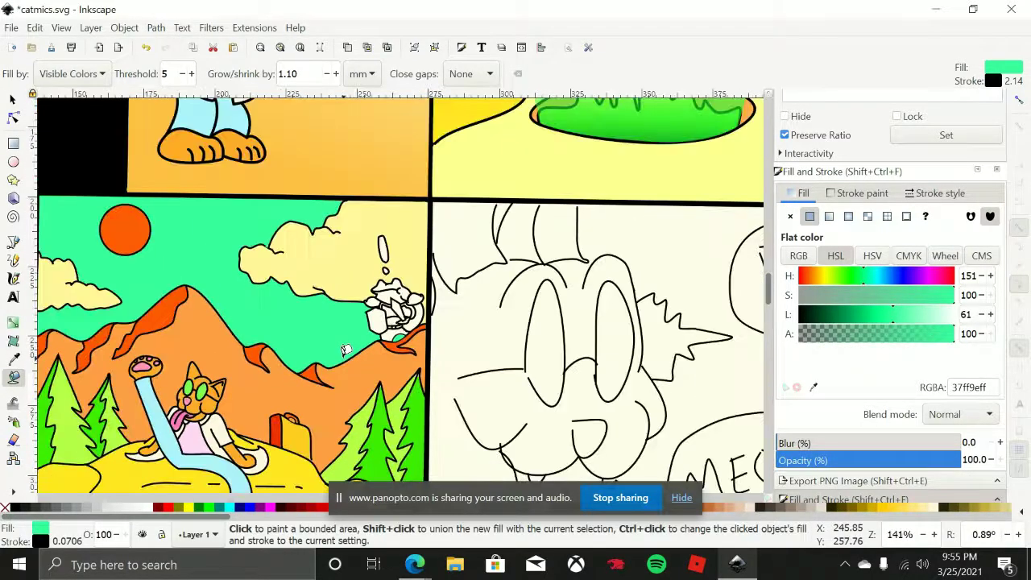
scroll(524, 337, "left", 2)
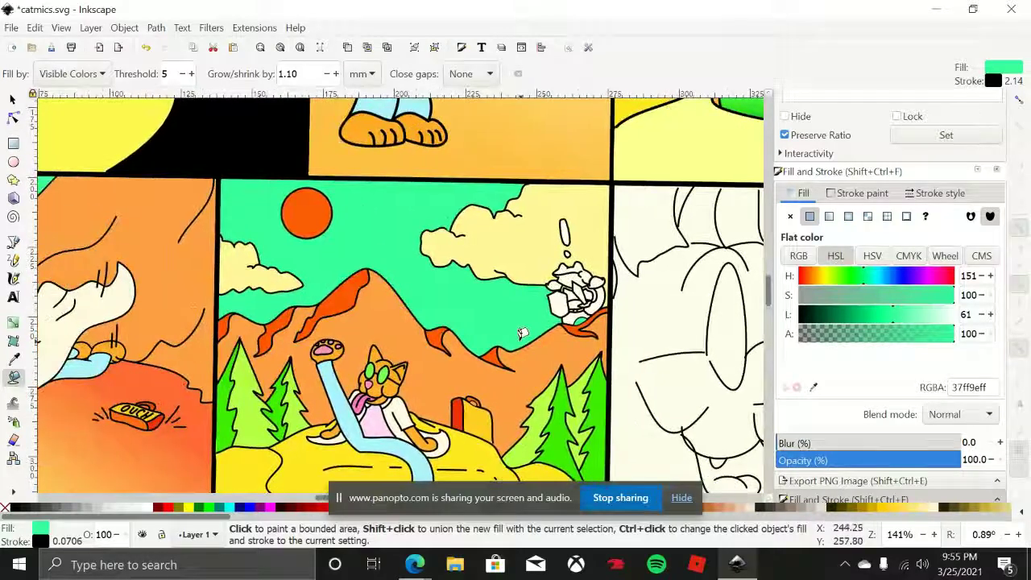
left_click_drag(513, 330, 553, 288)
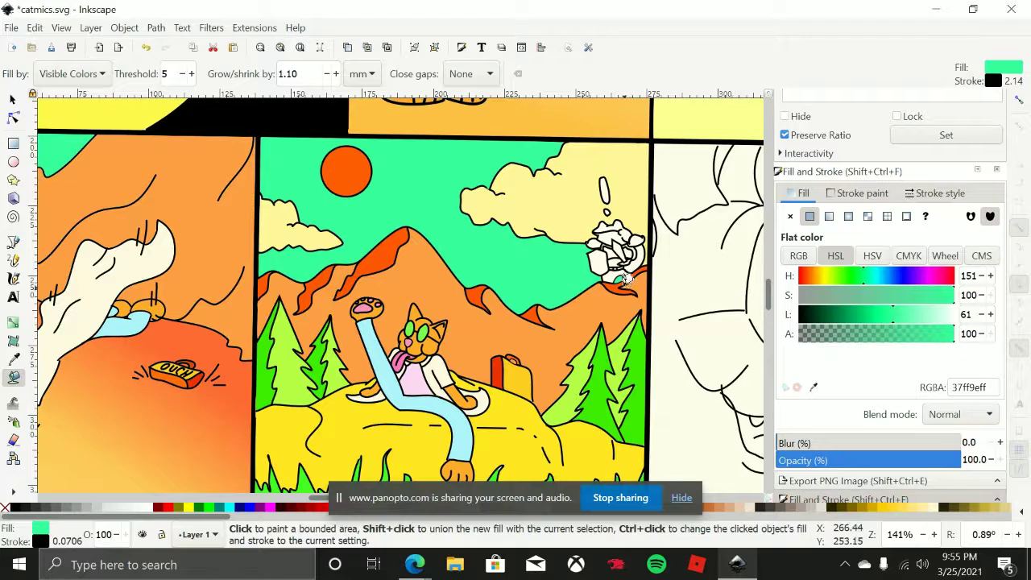
left_click_drag(627, 278, 551, 295)
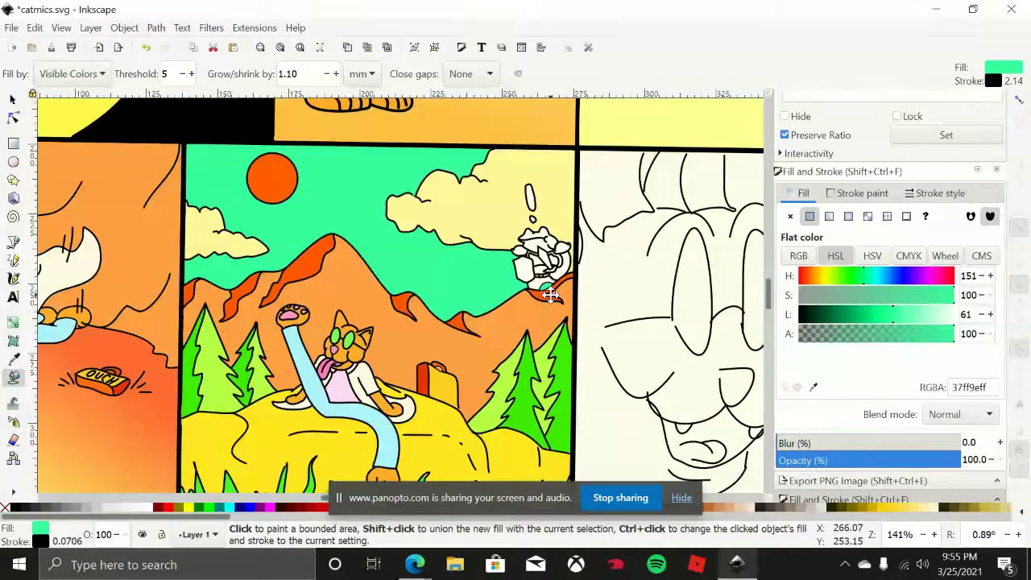
scroll(551, 296, "right", 15)
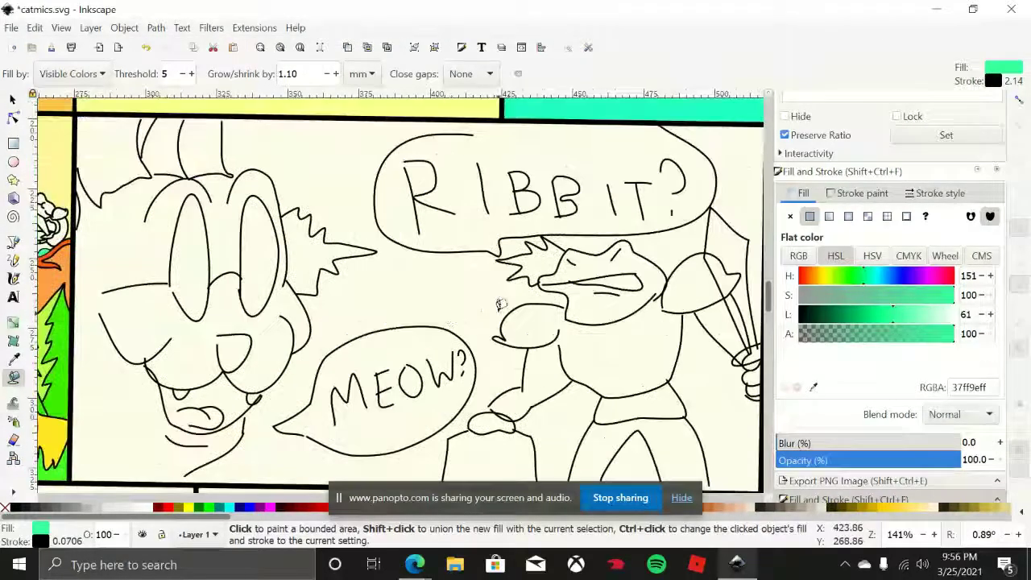
scroll(500, 304, "down", 3)
scroll(516, 304, "up", 3)
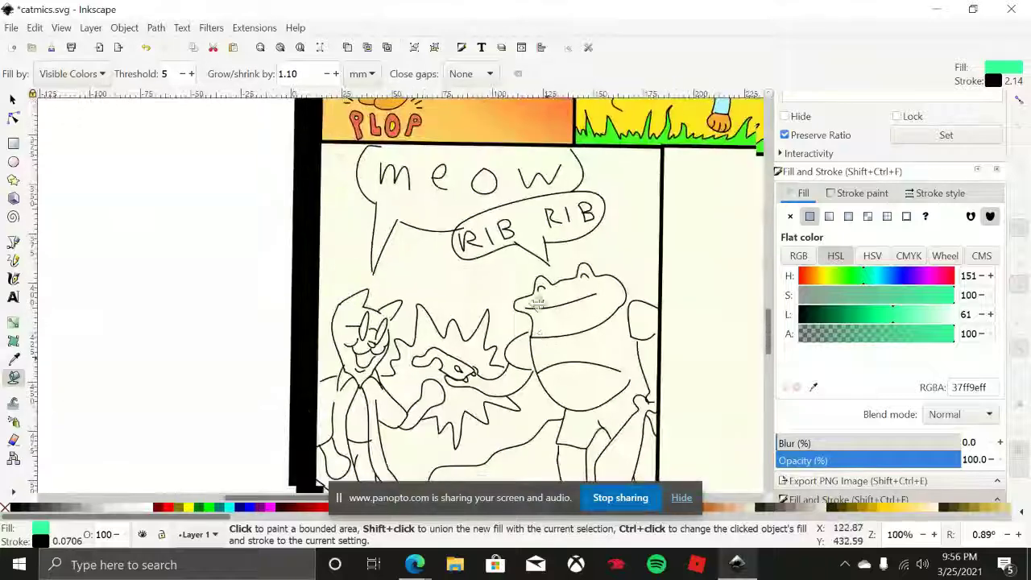
Try to draw a large freehand pupil inside the small sword-carrying frog's left eye bump
scroll(537, 302, "down", 2)
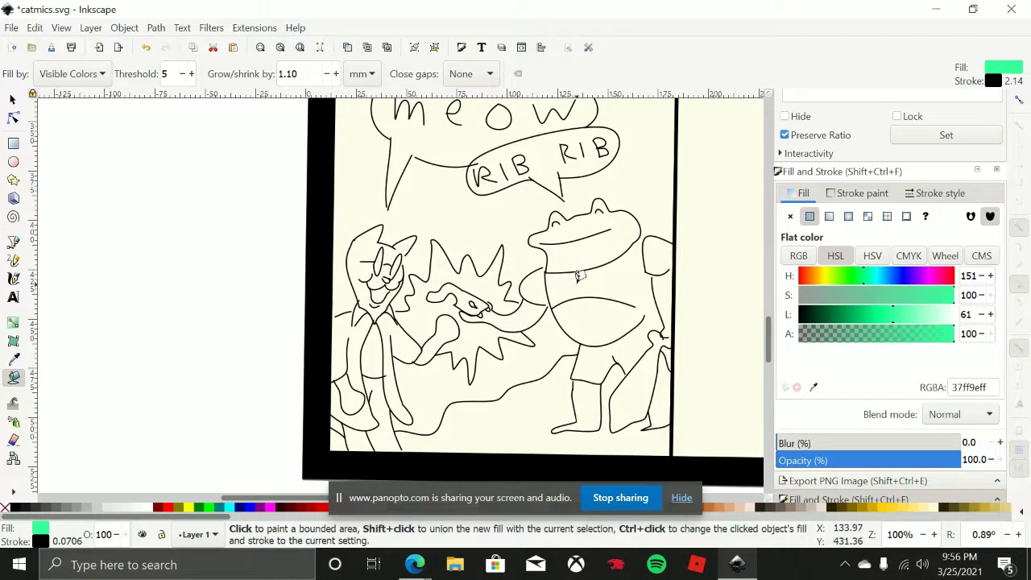
scroll(680, 249, "down", 3)
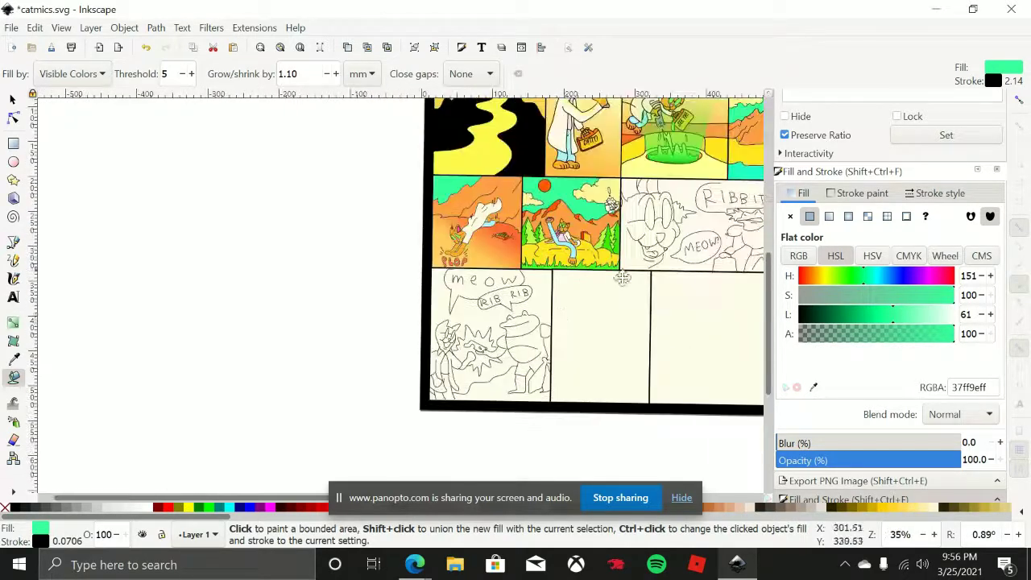
scroll(501, 251, "up", 1)
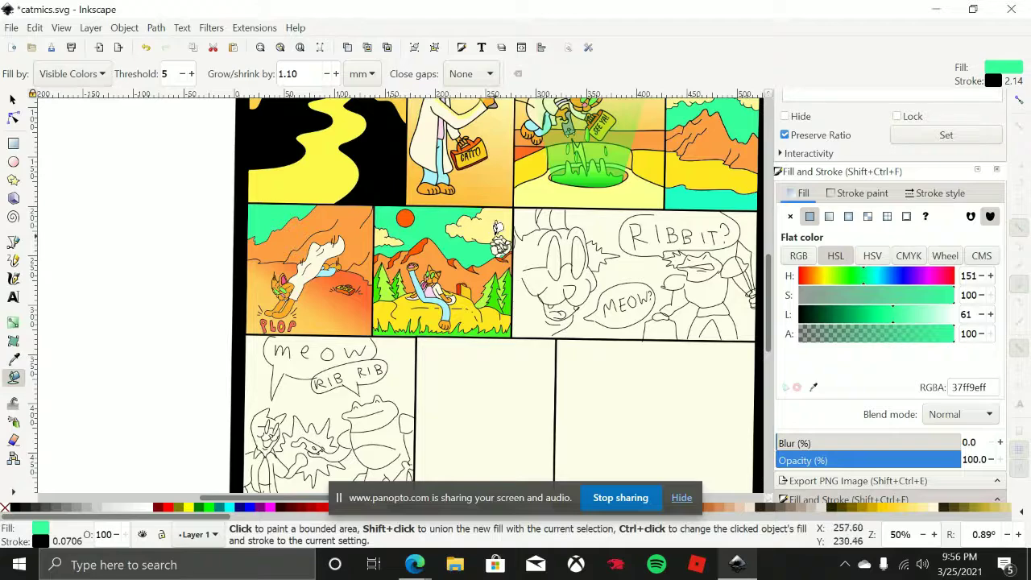
scroll(501, 240, "up", 7)
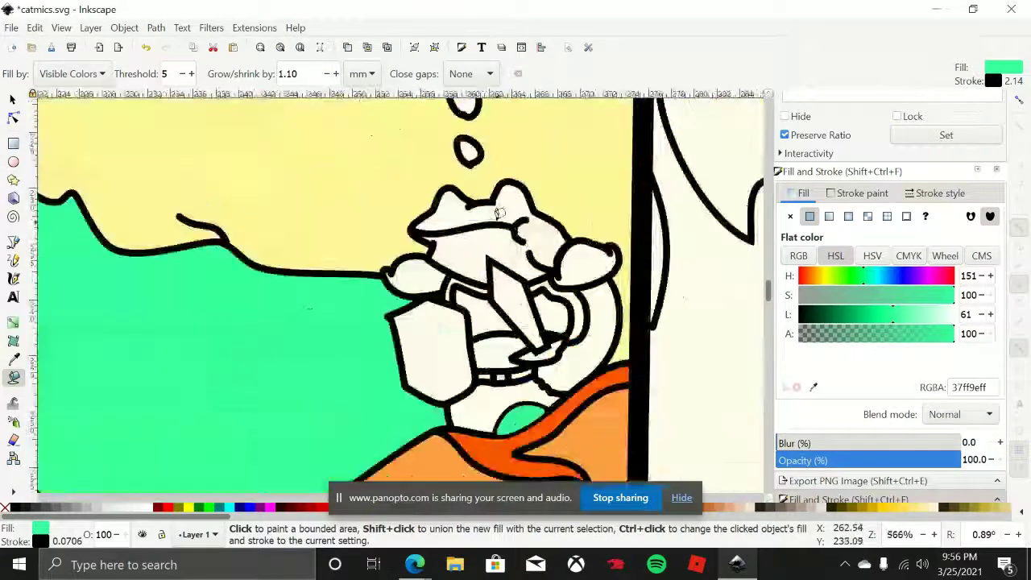
left_click(12, 260)
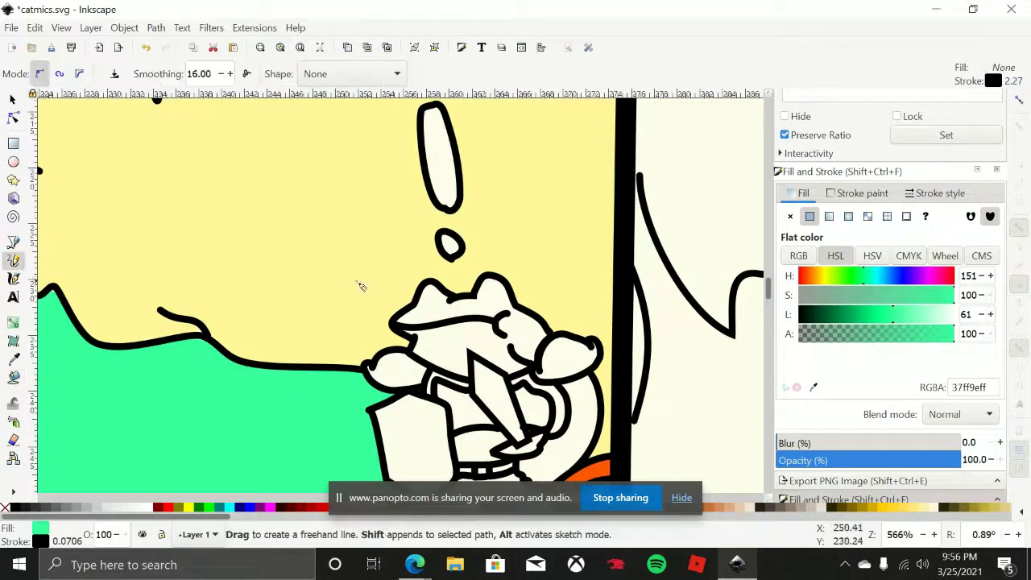
scroll(419, 282, "up", 3)
scroll(477, 339, "up", 1)
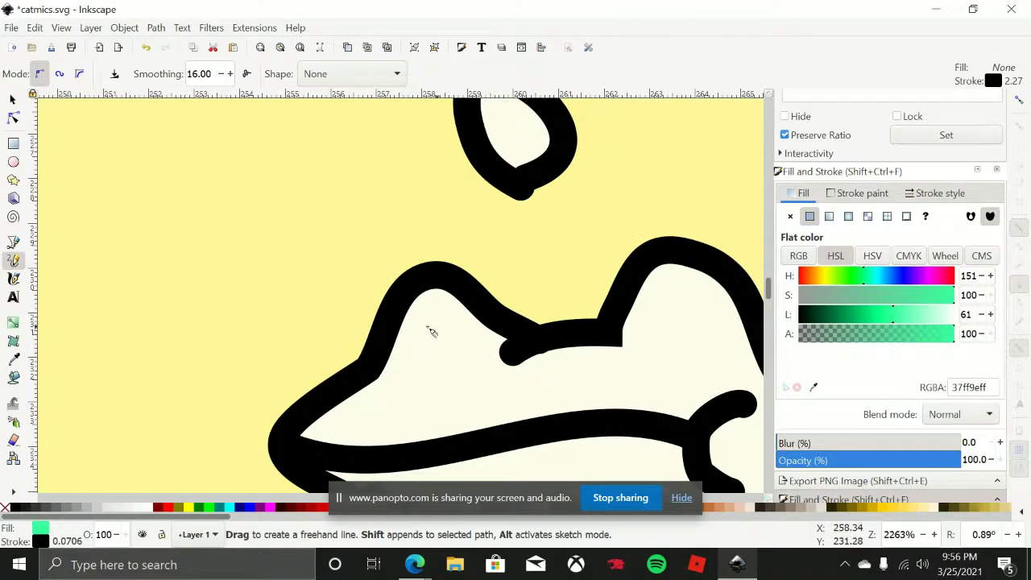
mouse_move(436, 326)
left_mouse_down()
mouse_move(416, 373)
mouse_move(449, 389)
left_mouse_up()
left_click_drag(432, 325, 451, 366)
left_click_drag(555, 397, 547, 394)
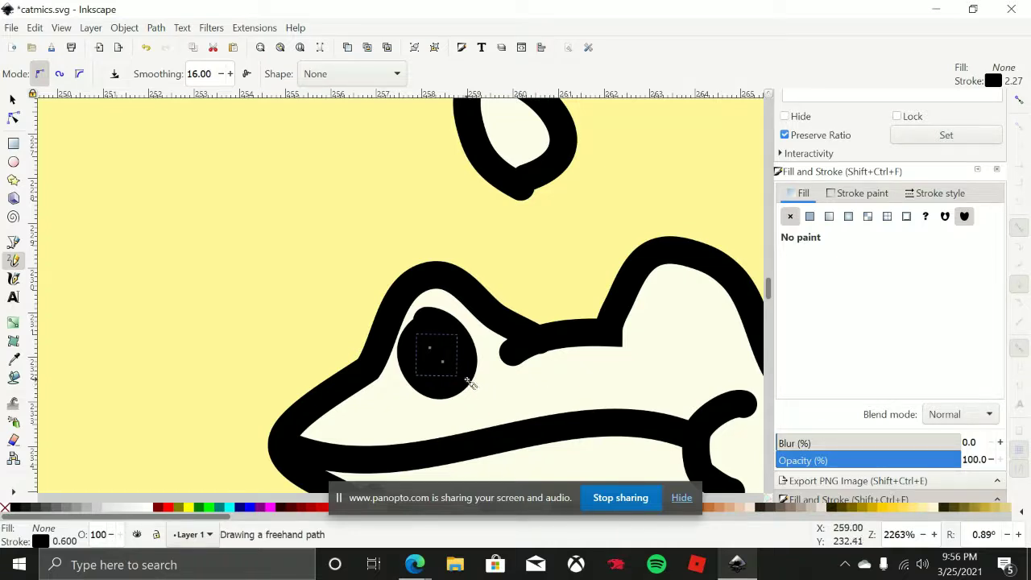
key("ctrl+z")
key("ctrl+z")
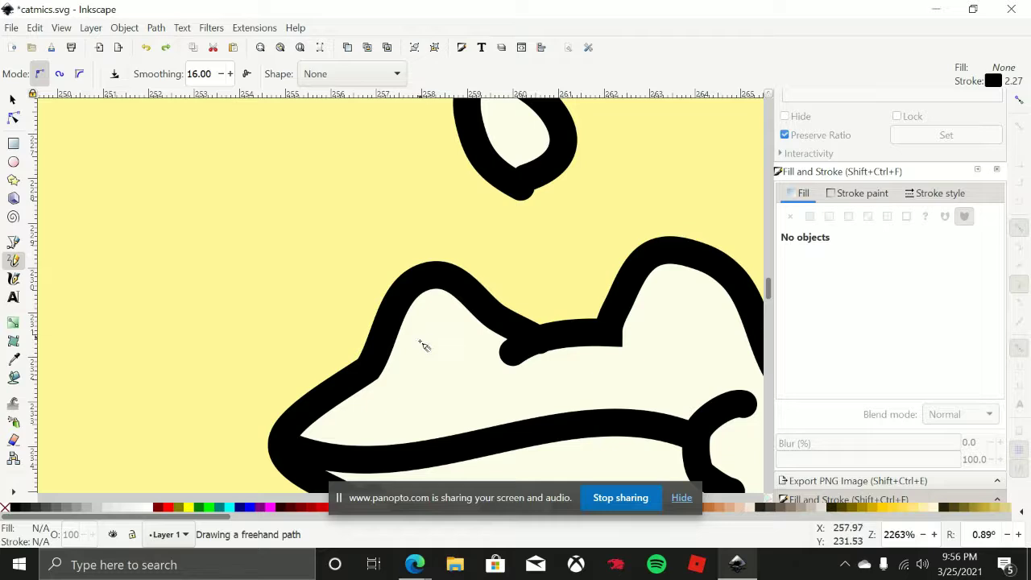
Draw a small freehand dot as the pupil in each of the small frog's two eye bumps
left_click(427, 371)
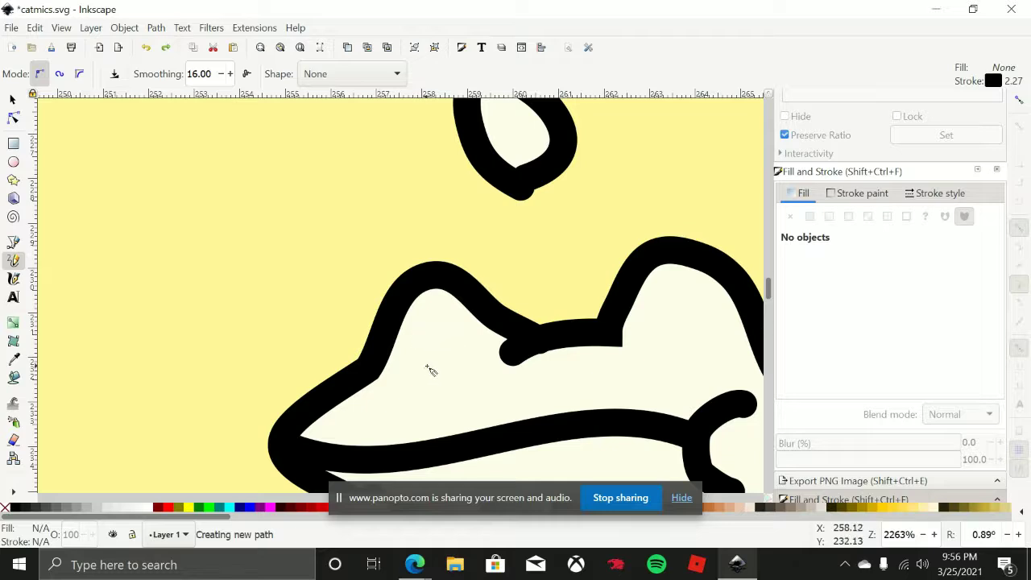
left_click_drag(434, 369, 433, 367)
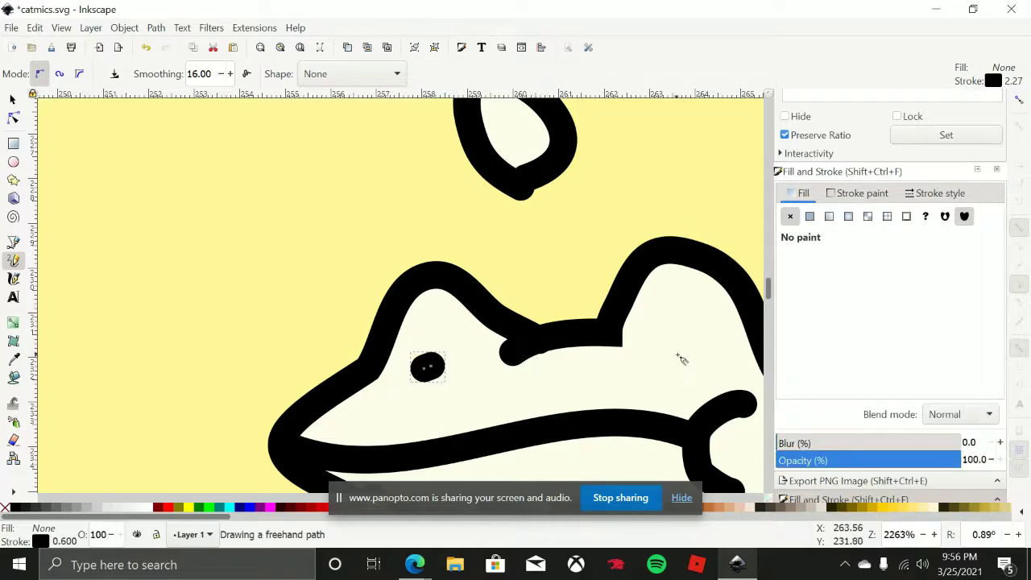
left_click_drag(681, 352, 679, 346)
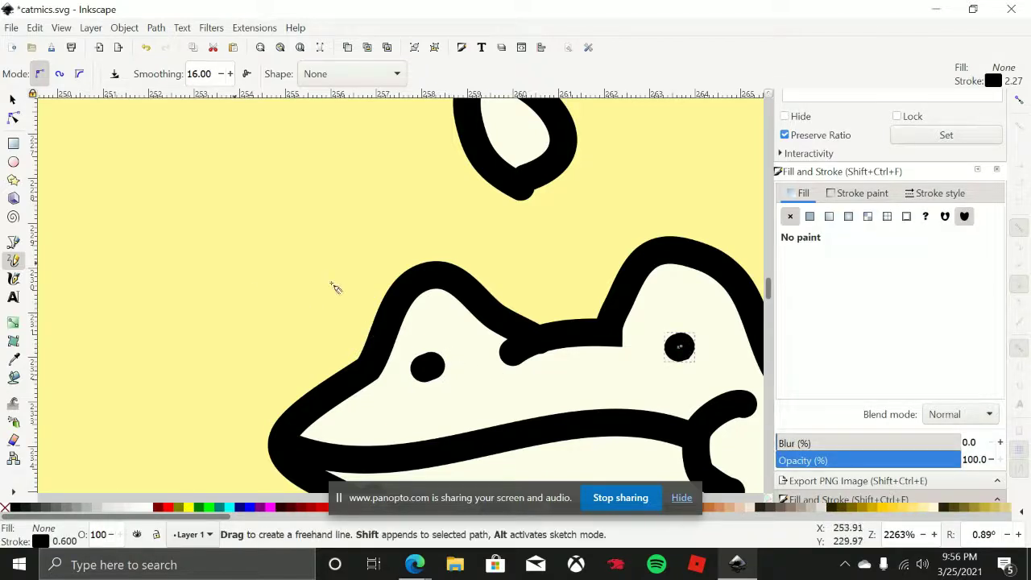
Draw a curved freehand eyebrow over the small frog's left pupil and set its stroke width to 0.300 mm
left_click_drag(411, 339, 466, 350)
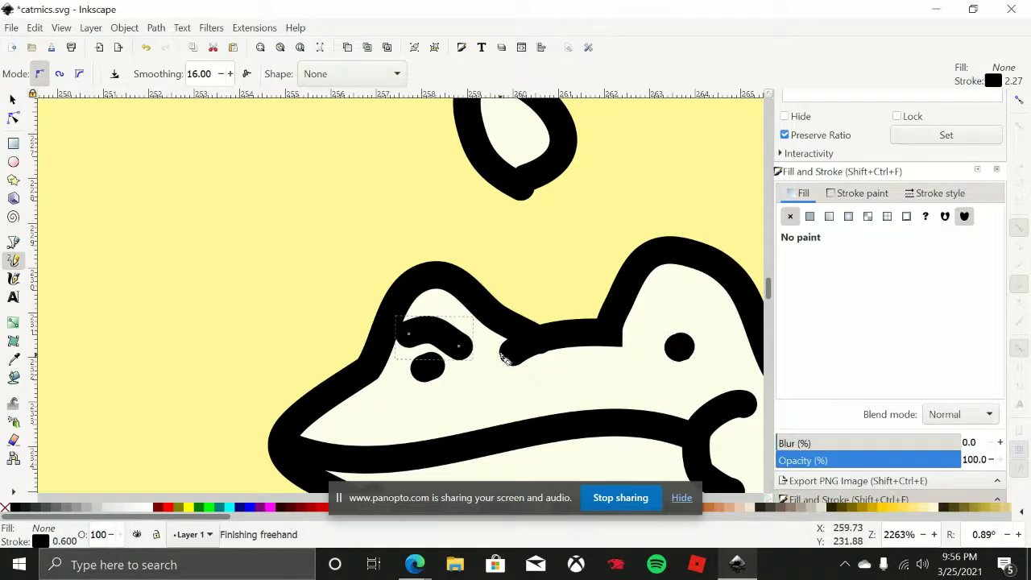
left_click(934, 193)
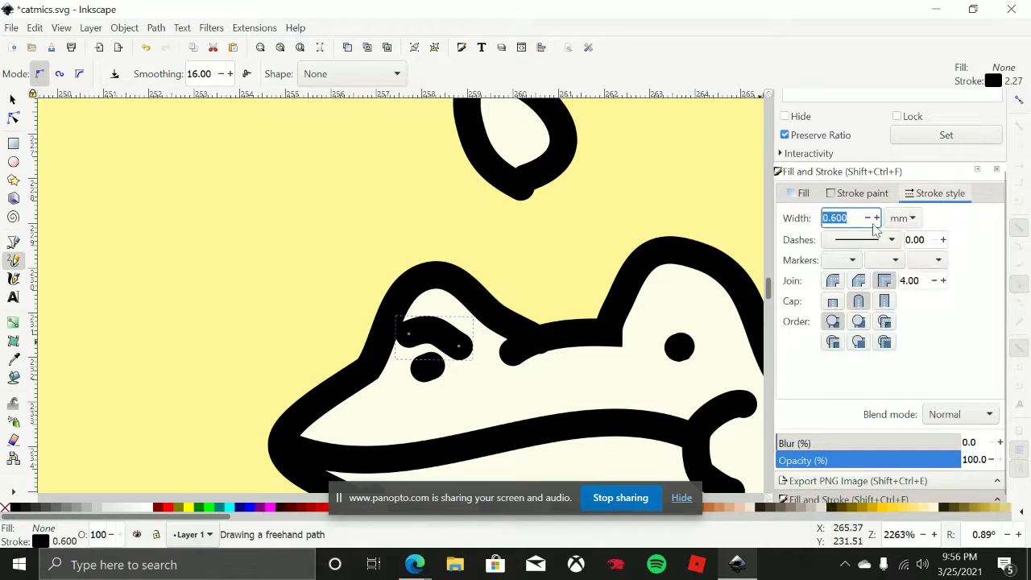
left_click(868, 218)
left_click(868, 218)
left_click(868, 218)
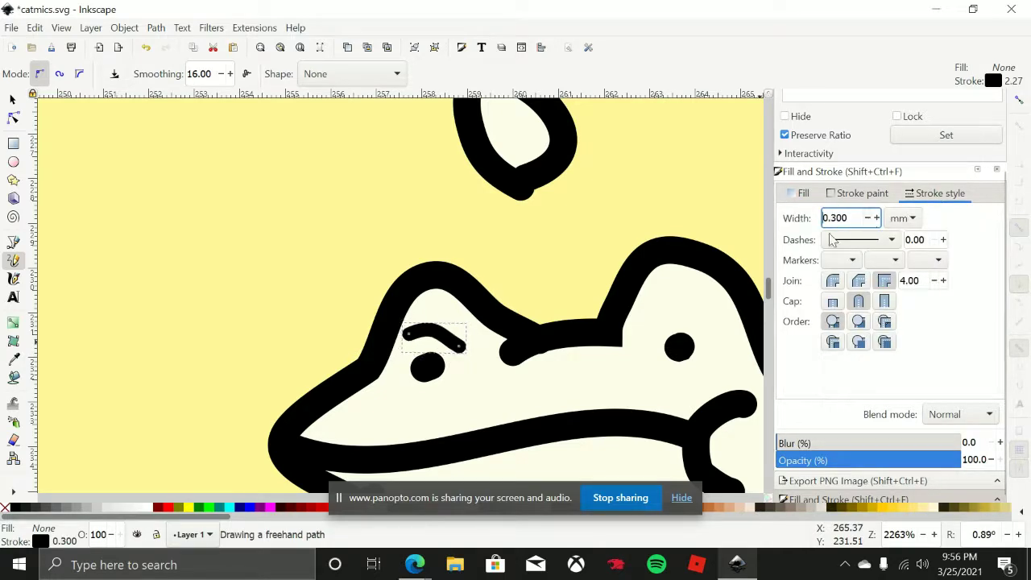
Reshape the left eyebrow by its end node and handles into a taller arch that slopes down towards the middle of the head
mouse_move(460, 348)
left_mouse_down()
mouse_move(472, 352)
mouse_move(455, 351)
left_mouse_up()
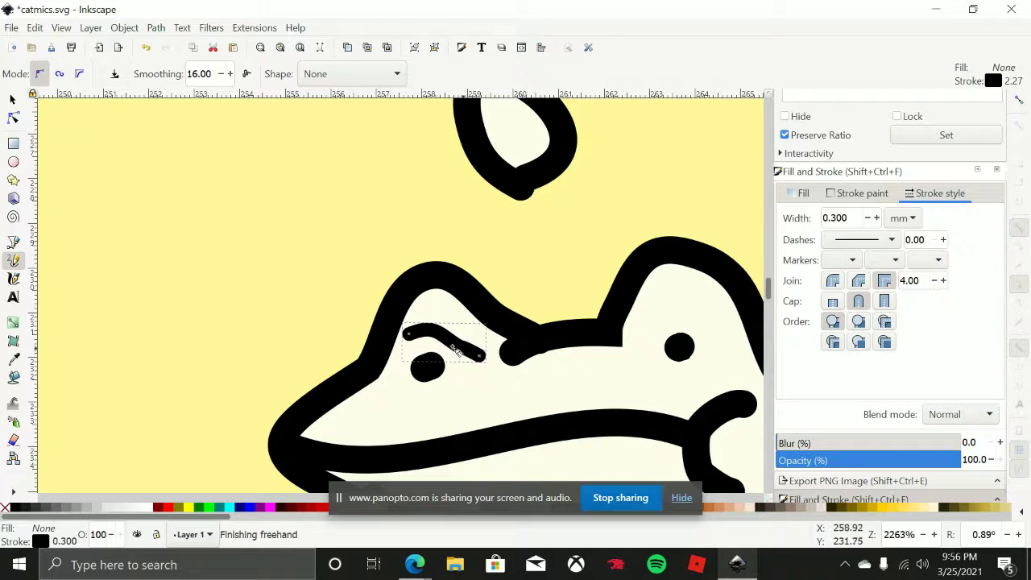
key("ctrl+z")
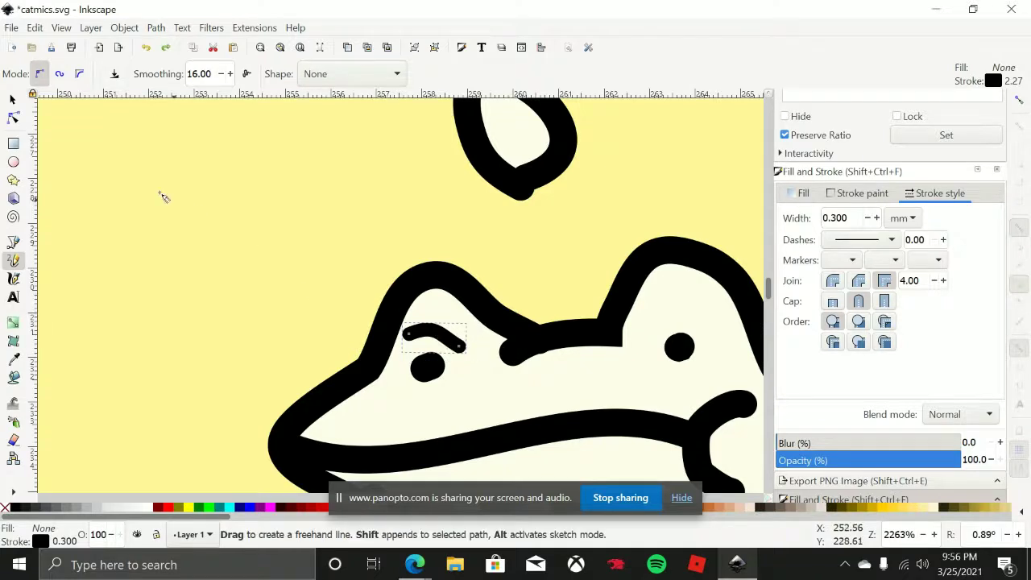
left_click(13, 98)
left_click(13, 118)
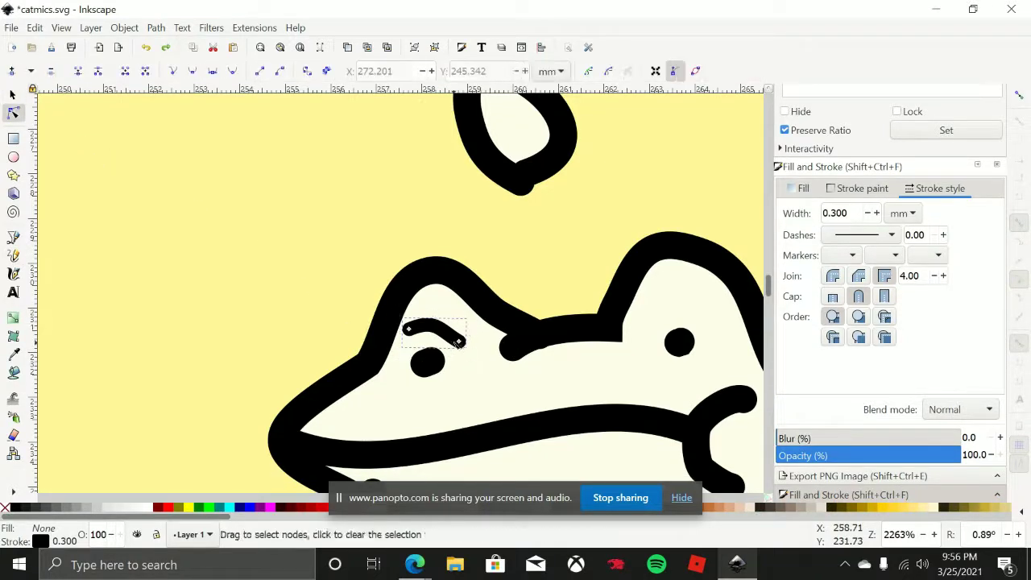
left_click_drag(460, 345, 444, 319)
scroll(499, 346, "down", 1)
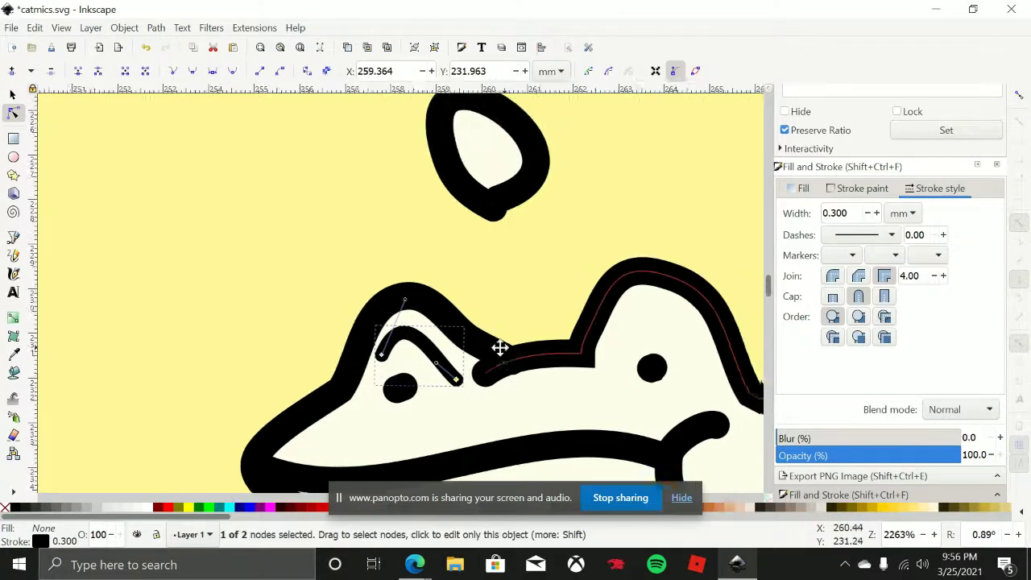
scroll(531, 309, "down", 3)
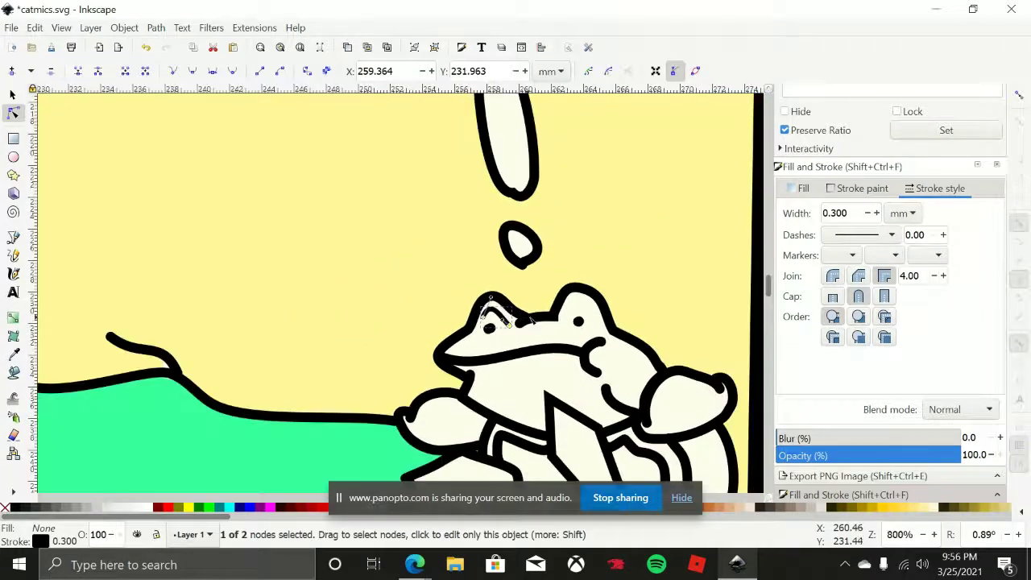
Duplicate the left eyebrow, flip the copy horizontally and fit it over the small frog's right pupil
scroll(447, 318, "up", 3)
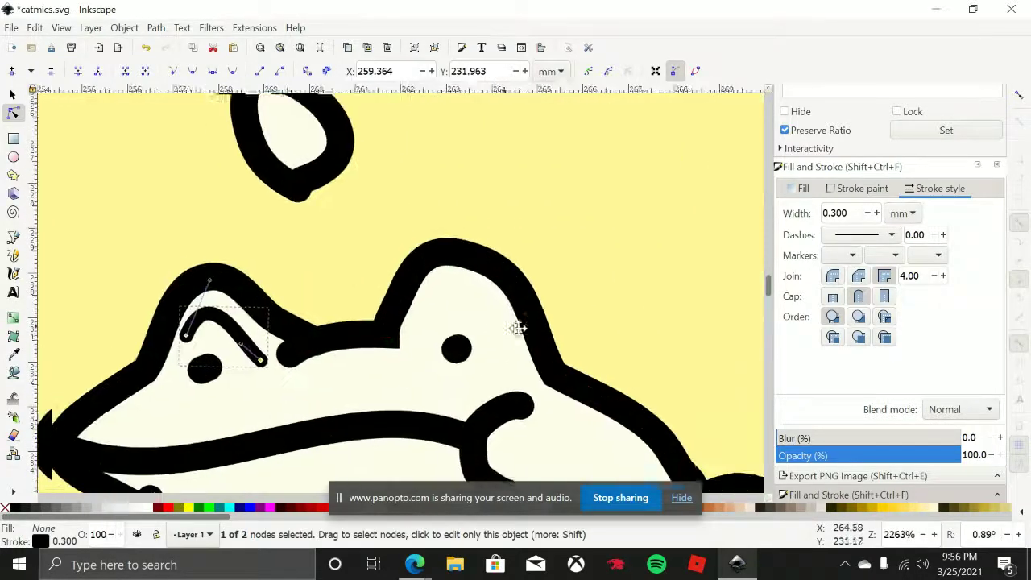
left_click(13, 256)
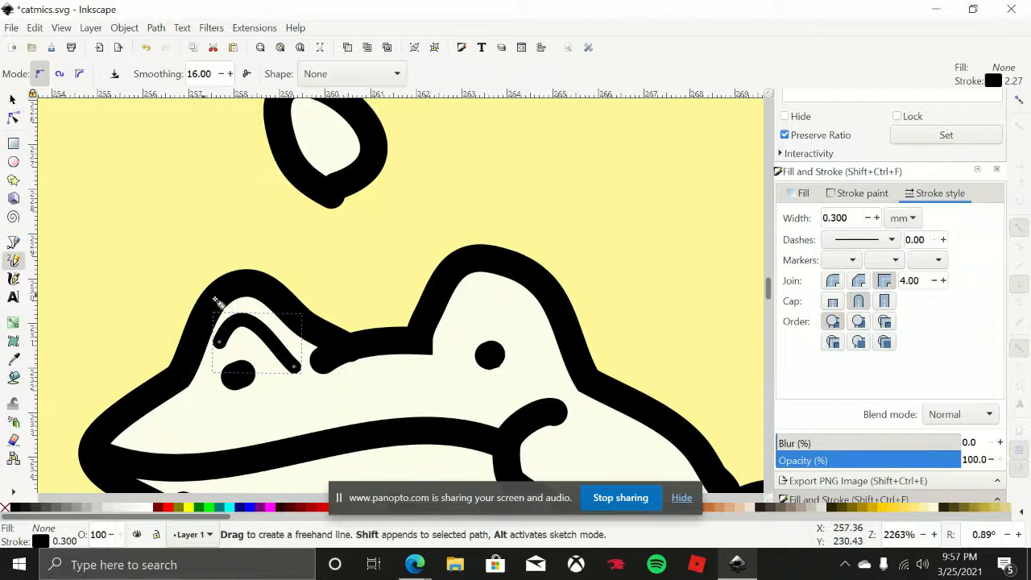
left_click(11, 100)
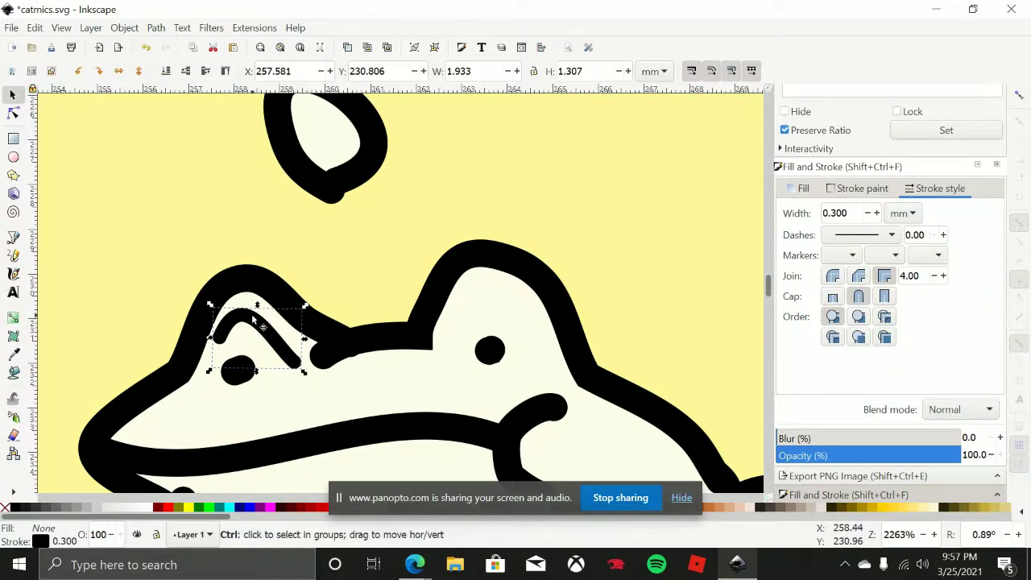
left_click_drag(276, 338, 446, 336)
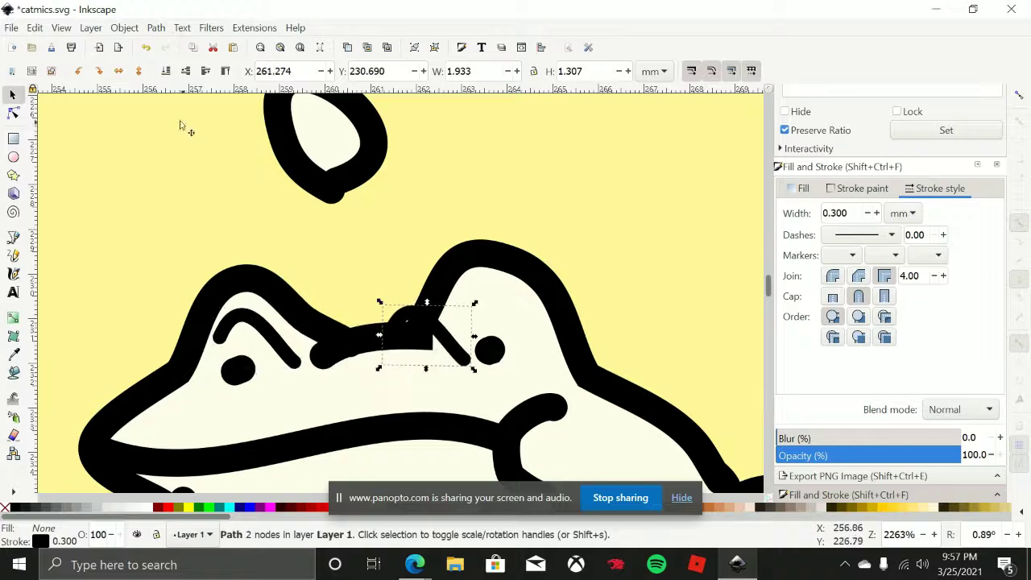
left_click(119, 72)
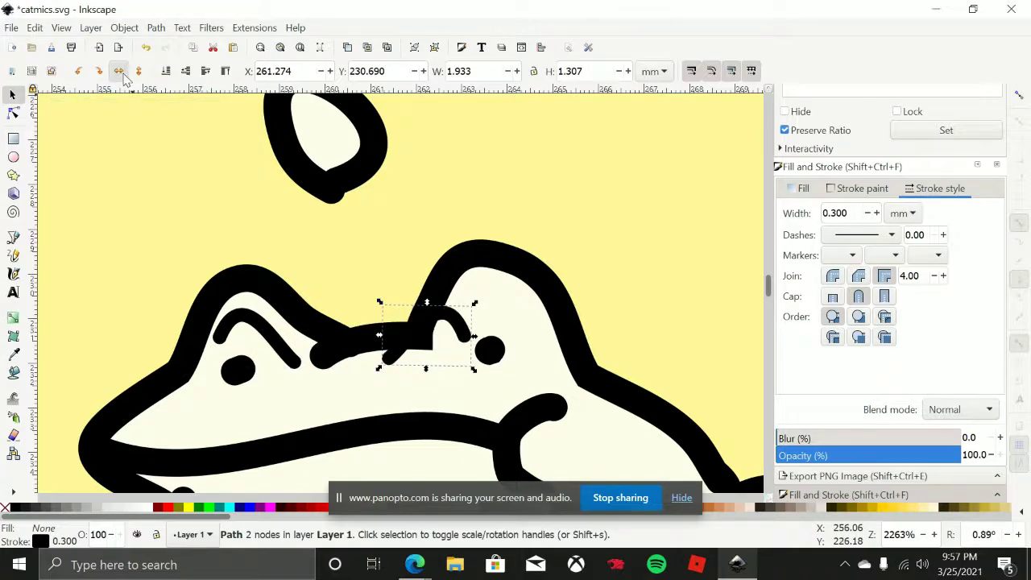
left_click_drag(461, 331, 502, 289)
Raise the outer end node of the right eyebrow and shorten its handle so the arch fits inside the eye bump
key("n")
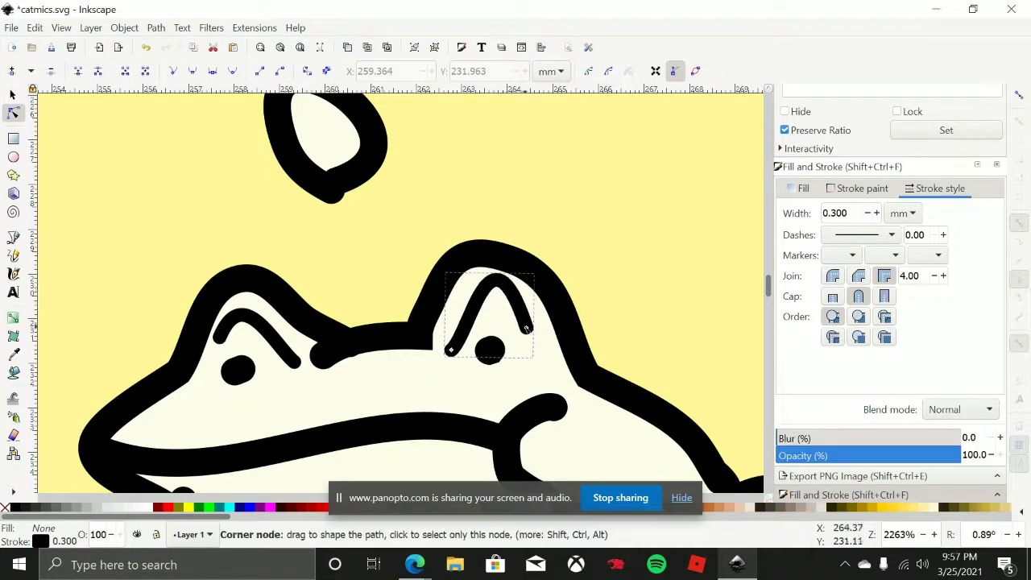
left_click_drag(526, 328, 526, 300)
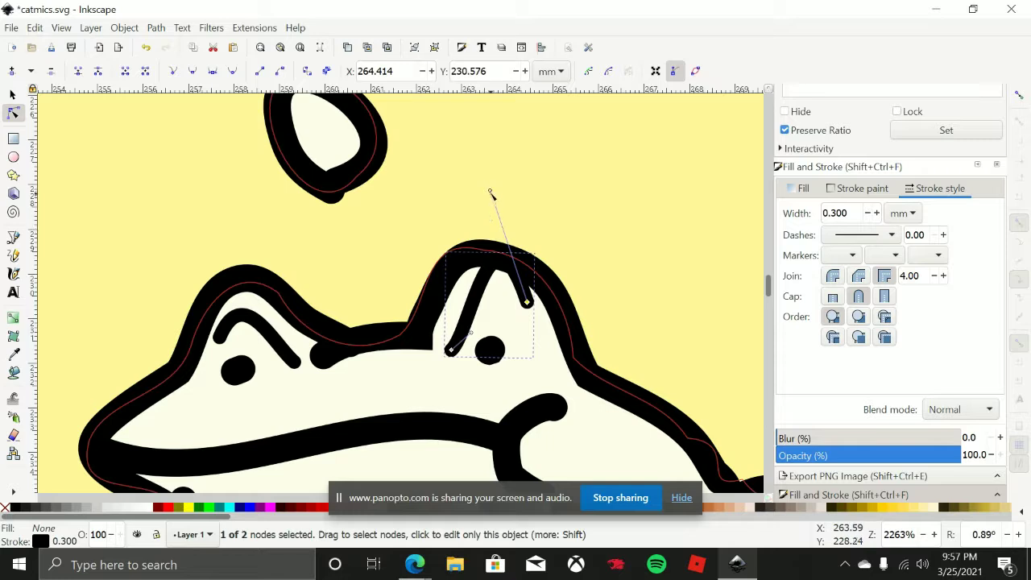
left_click_drag(491, 194, 465, 264)
Adjust the nodes and handles of the head outline where the right eye bump meets the brow, clearing room for the right eyebrow
left_click(464, 269)
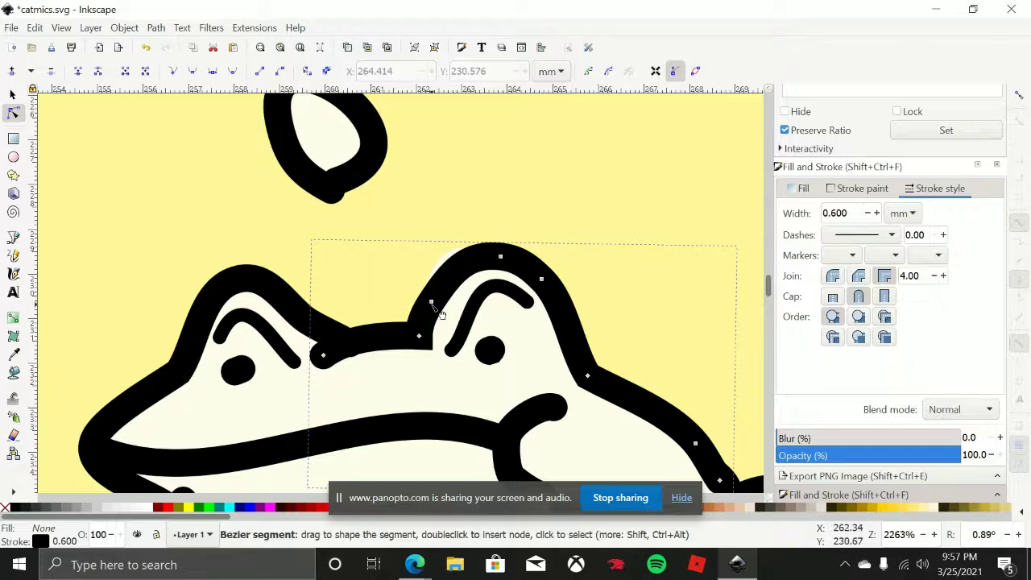
mouse_move(432, 303)
left_mouse_down()
mouse_move(444, 310)
mouse_move(435, 298)
mouse_move(433, 322)
mouse_move(440, 303)
left_mouse_up()
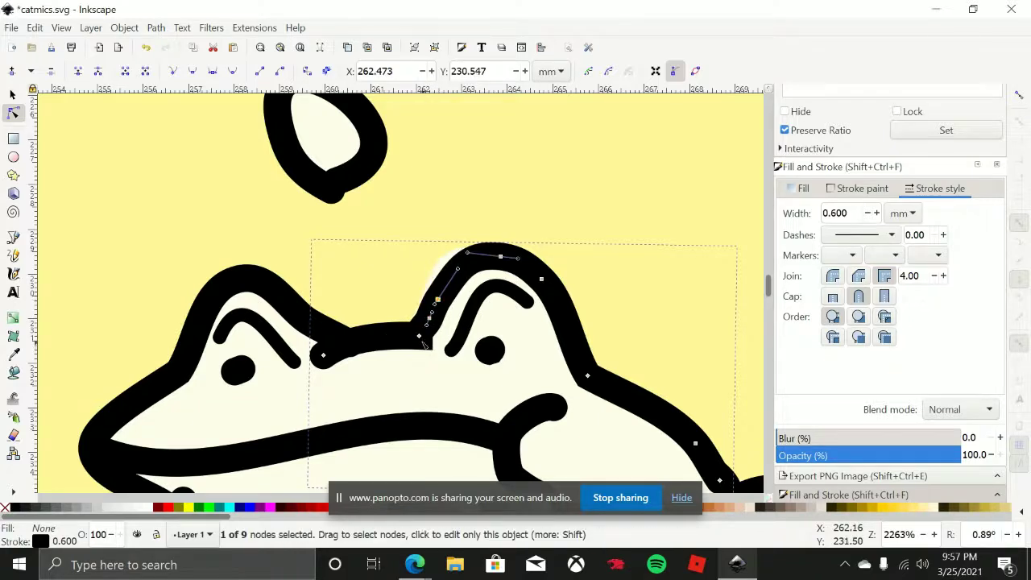
left_click_drag(420, 337, 431, 315)
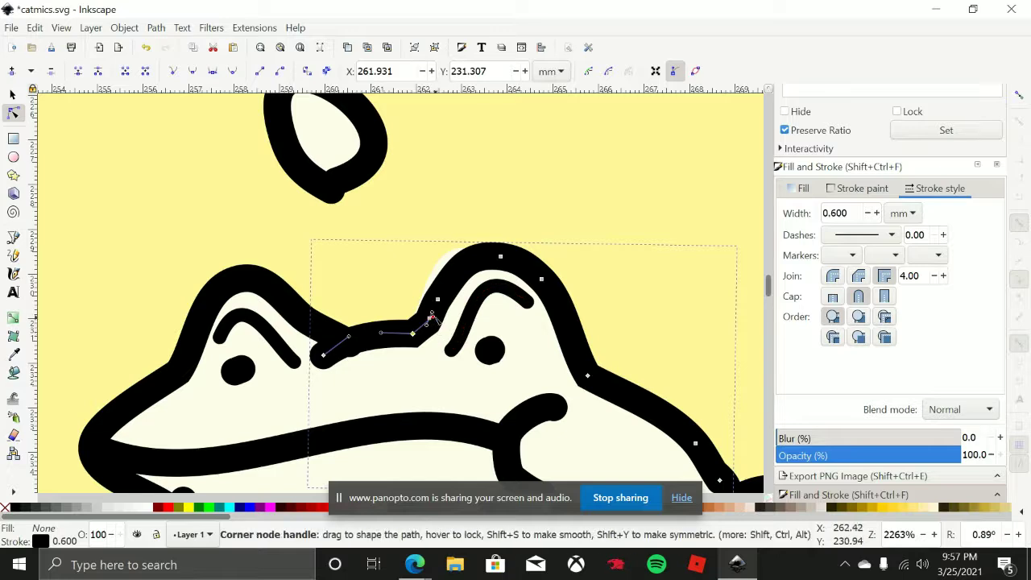
mouse_move(431, 321)
left_mouse_down()
mouse_move(440, 311)
mouse_move(432, 315)
left_mouse_up()
scroll(423, 261, "up", 2)
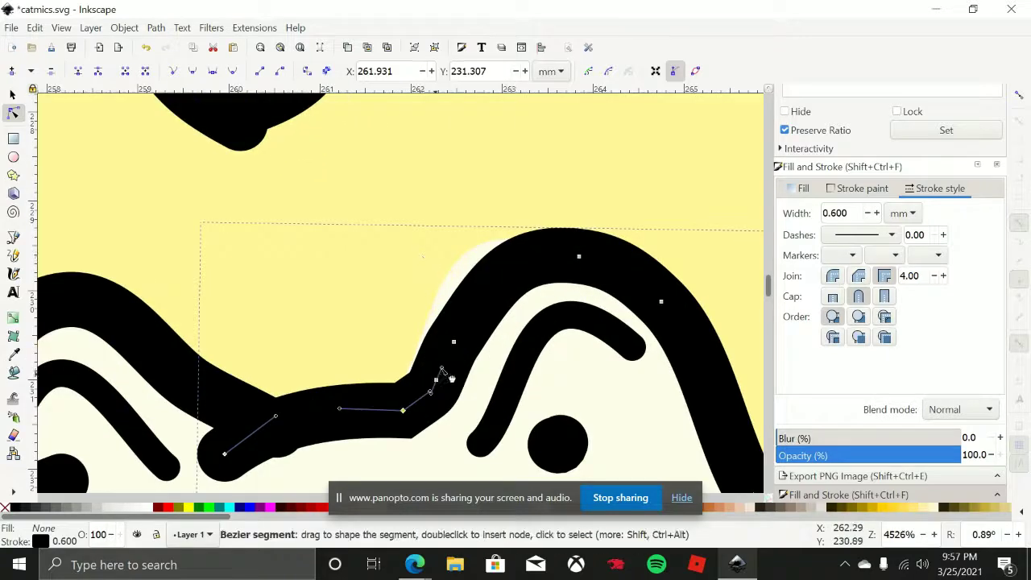
scroll(451, 379, "down", 2)
scroll(451, 379, "left", 1)
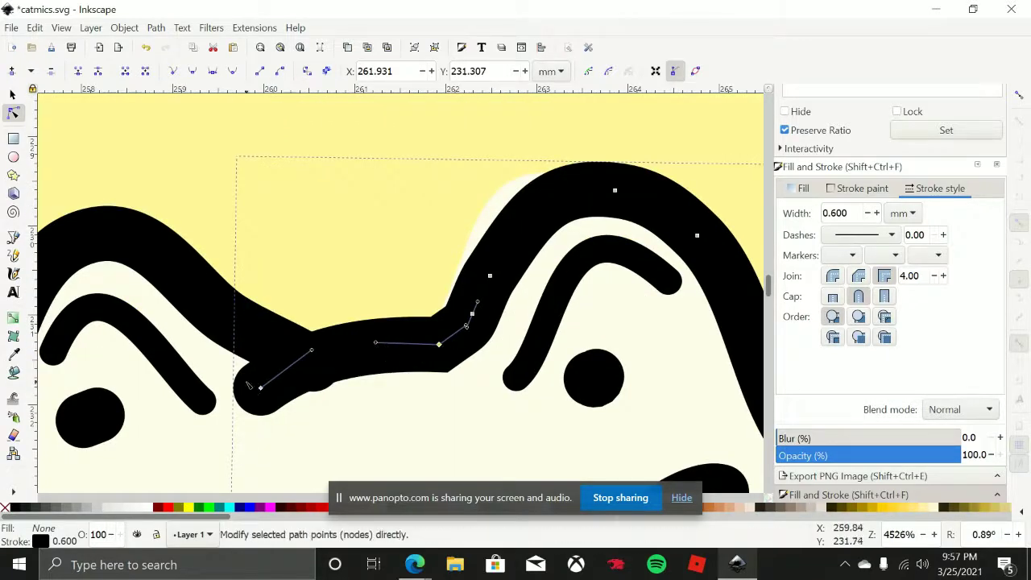
Move the head outline's loose end node between the eyes slightly down and bend its first segment into a smooth curve
left_click(12, 95)
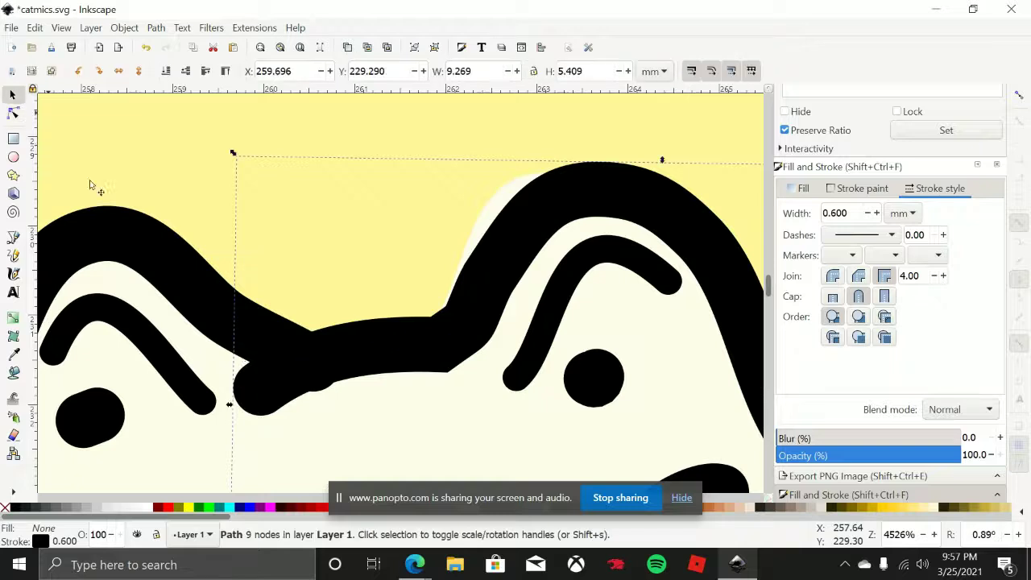
double_click(268, 394)
left_click_drag(261, 390, 266, 412)
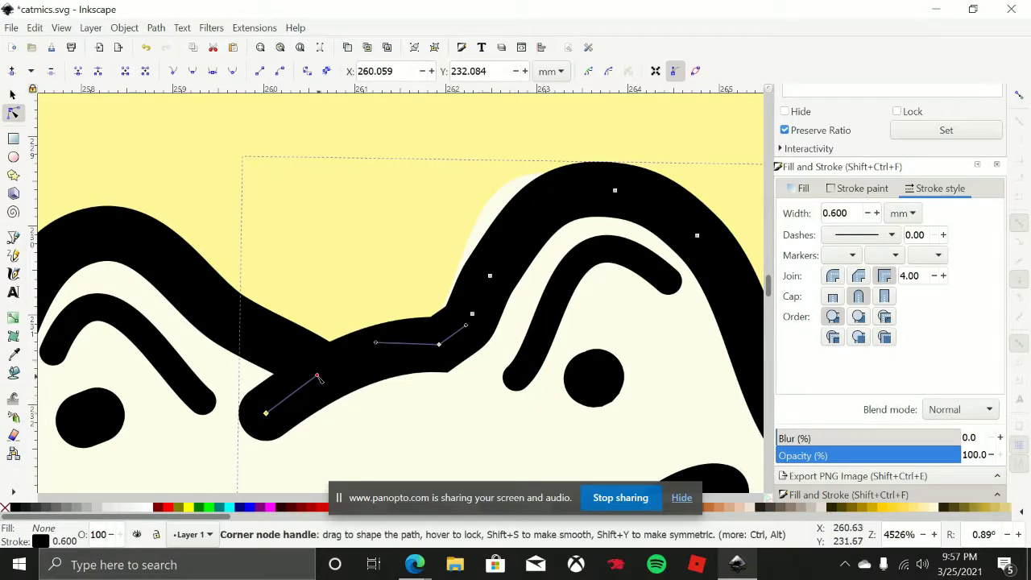
left_click_drag(319, 379, 321, 355)
Add nodes to the yellow cloud fill beside the frog's right eye bump and pull its edge in to cover the pale gap along the outline
left_click(448, 270)
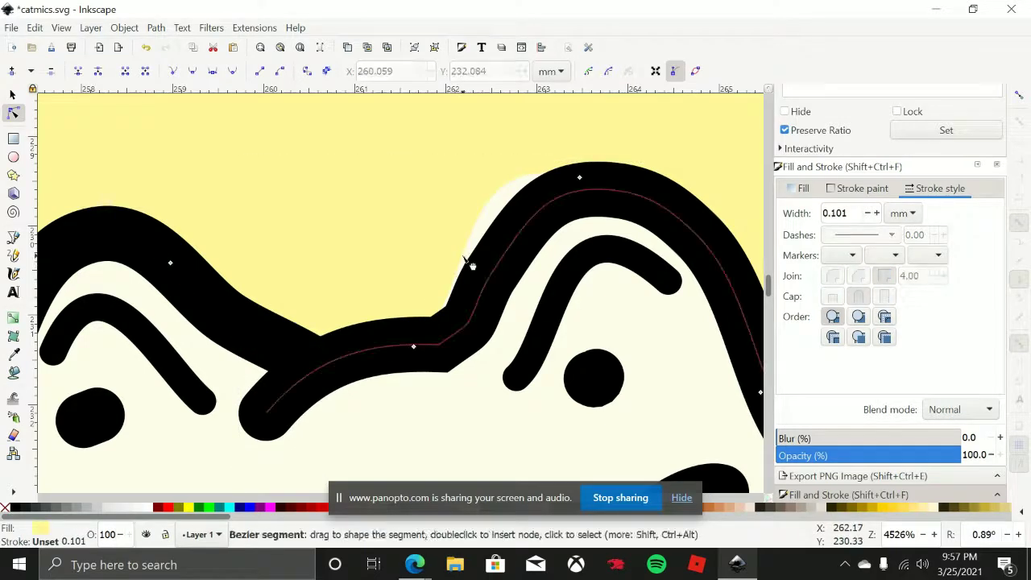
double_click(464, 259)
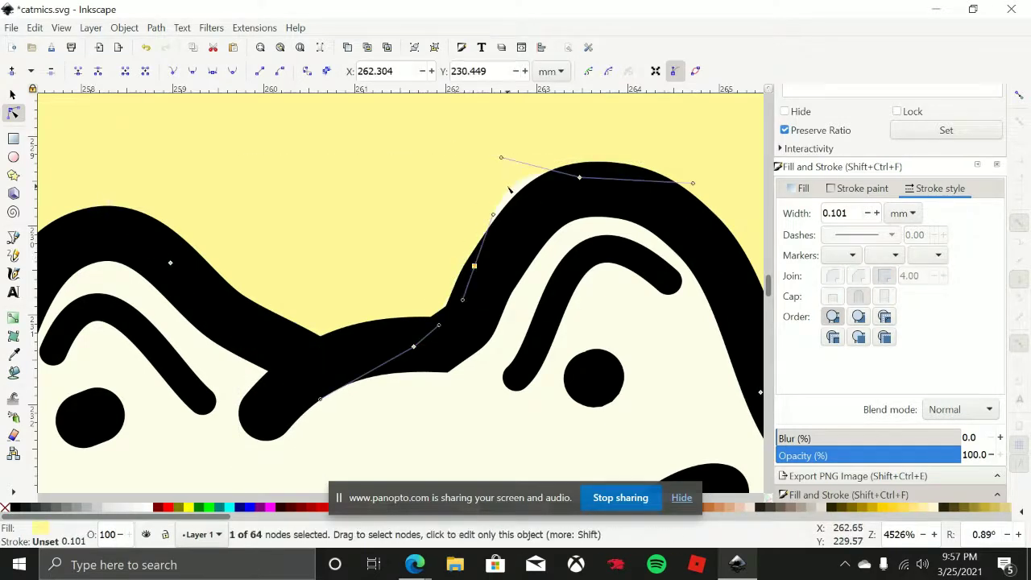
left_click_drag(509, 190, 522, 182)
scroll(513, 216, "down", 3)
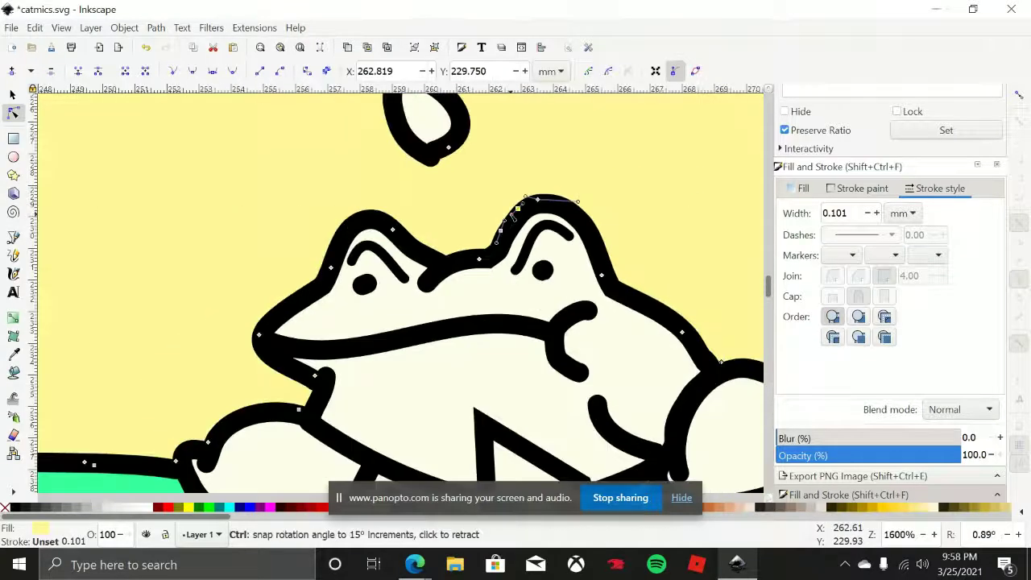
scroll(513, 216, "down", 5)
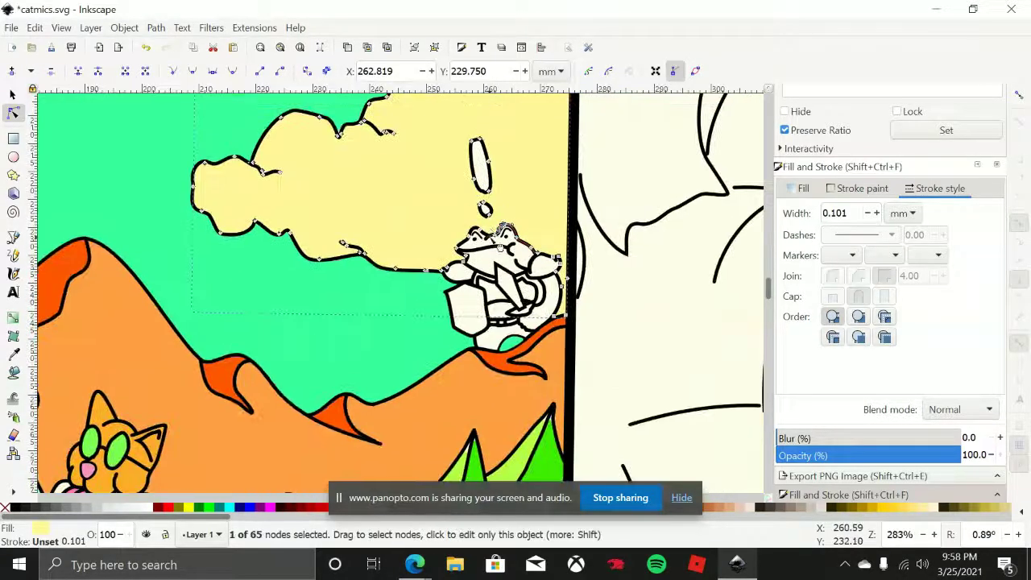
scroll(510, 216, "up", 2)
scroll(531, 240, "down", 2)
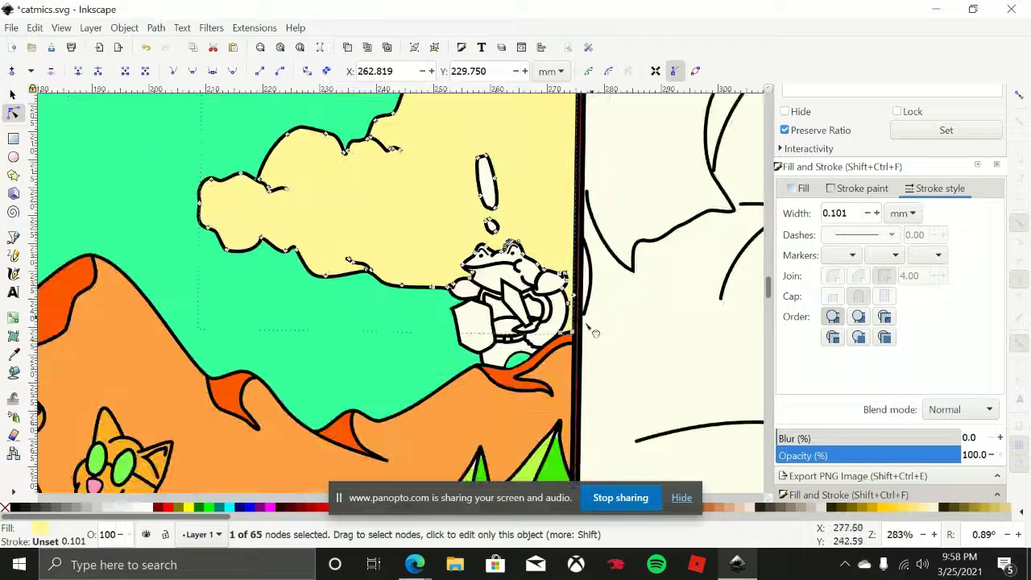
left_click(12, 94)
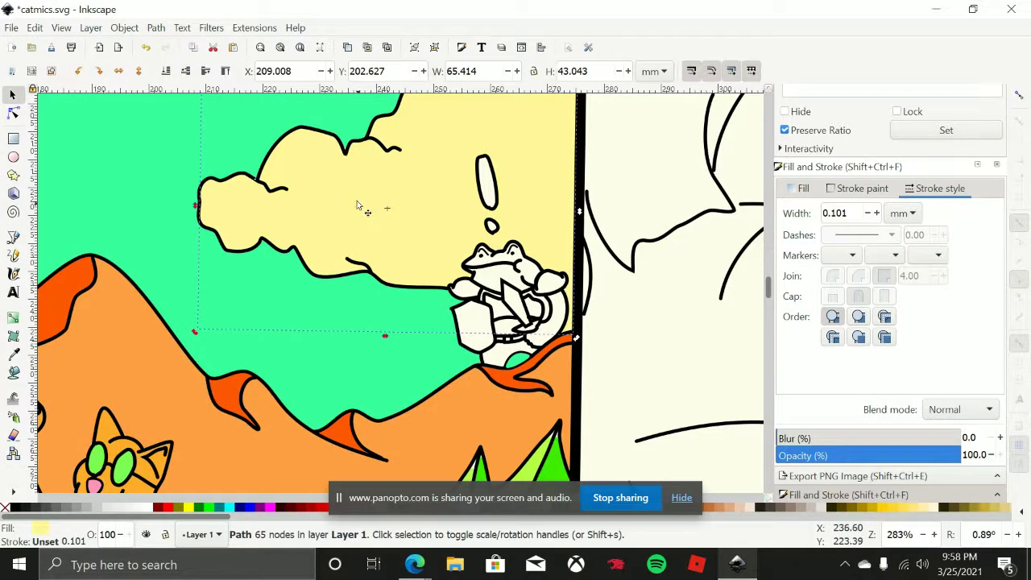
Bucket-fill the small frog's head and shift the fill's hue to 134 for a purer green
scroll(414, 237, "down", 3)
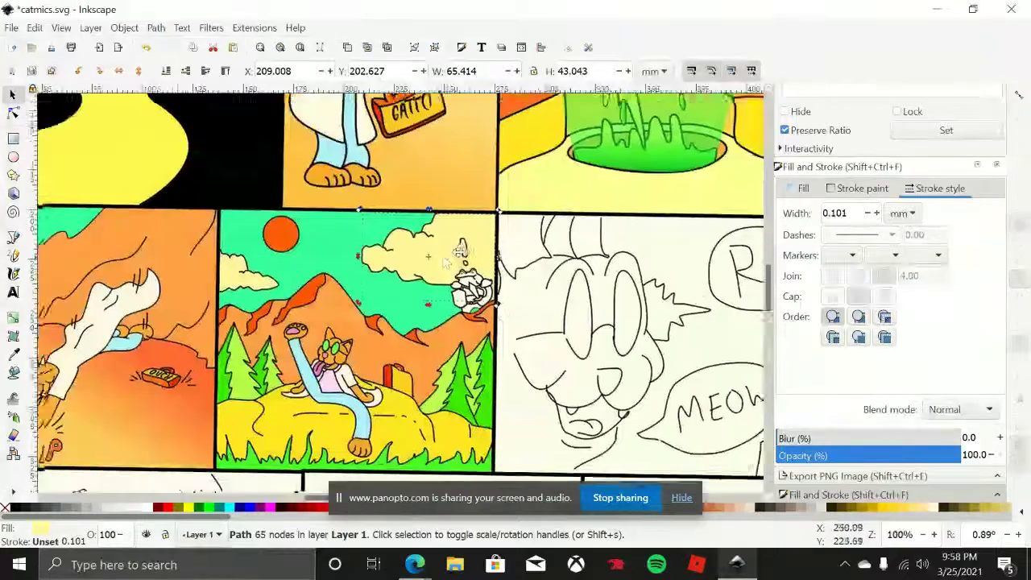
scroll(450, 260, "down", 1)
scroll(449, 261, "up", 5)
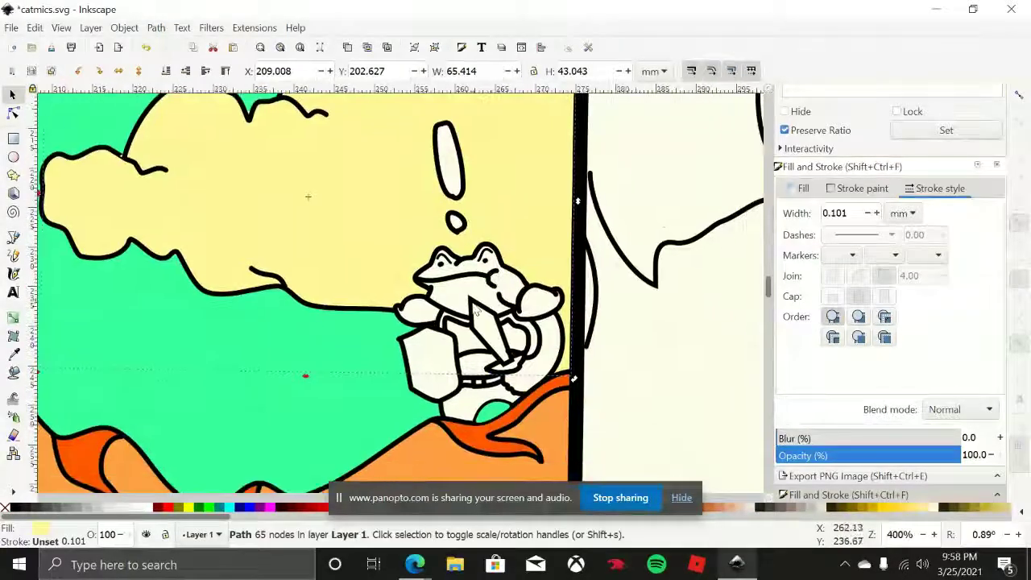
scroll(475, 310, "up", 1)
scroll(281, 256, "up", 1)
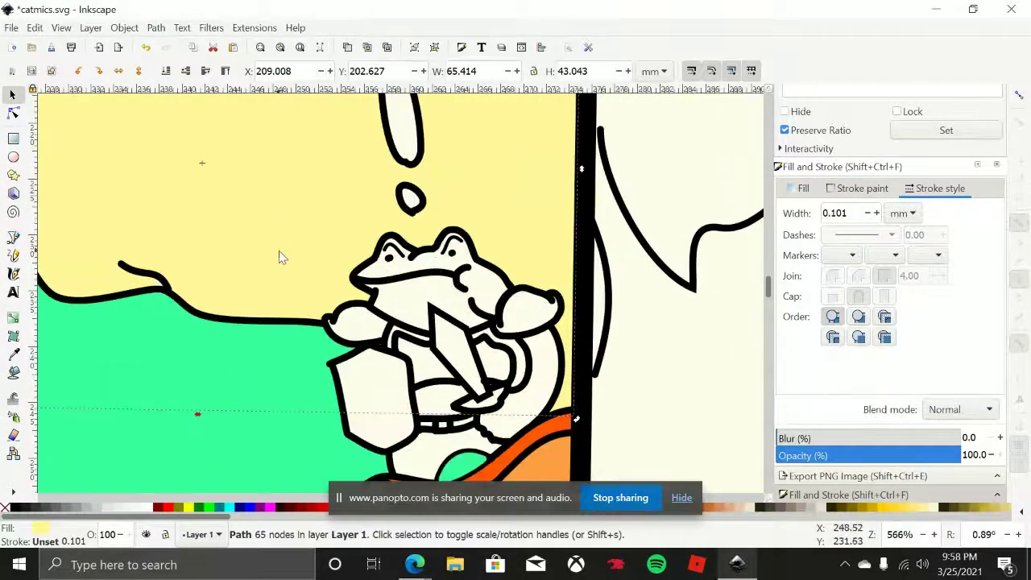
left_click(14, 373)
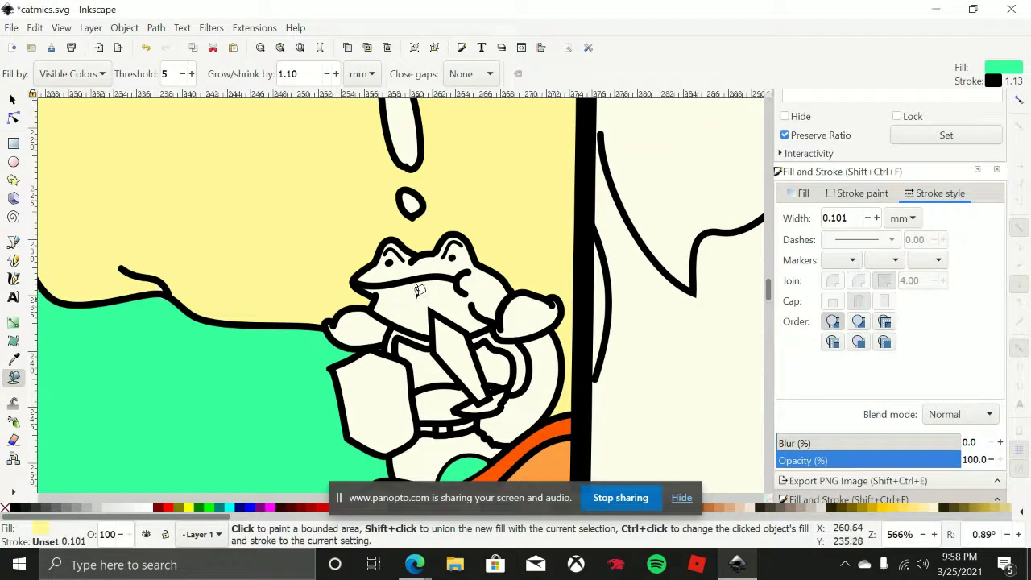
left_click(419, 290)
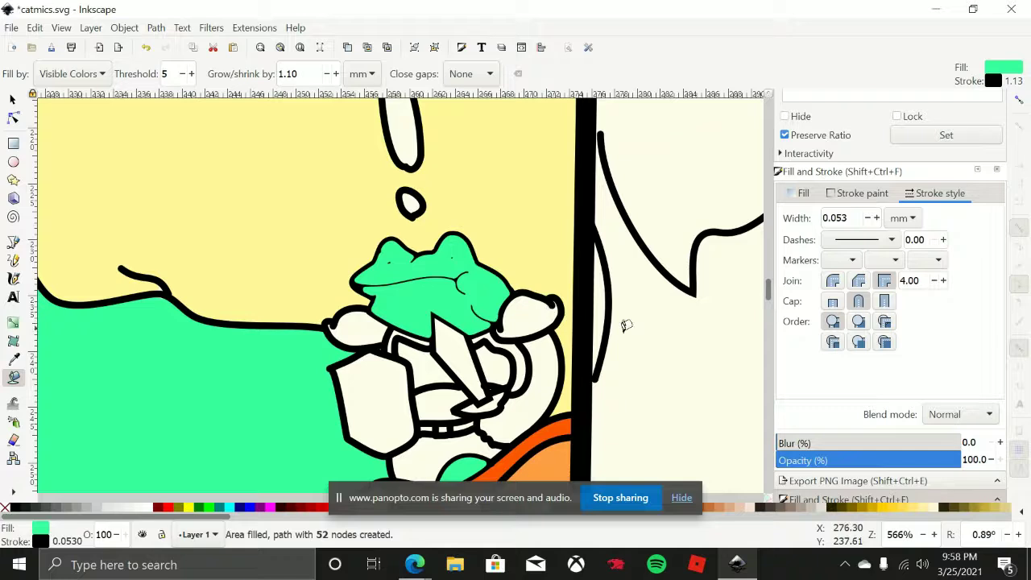
left_click(801, 192)
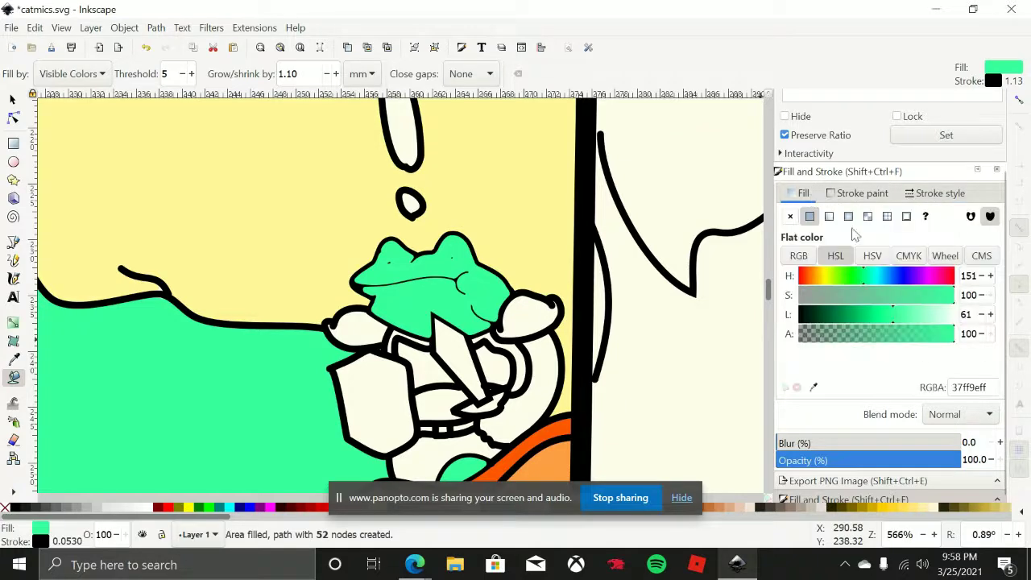
left_click(856, 277)
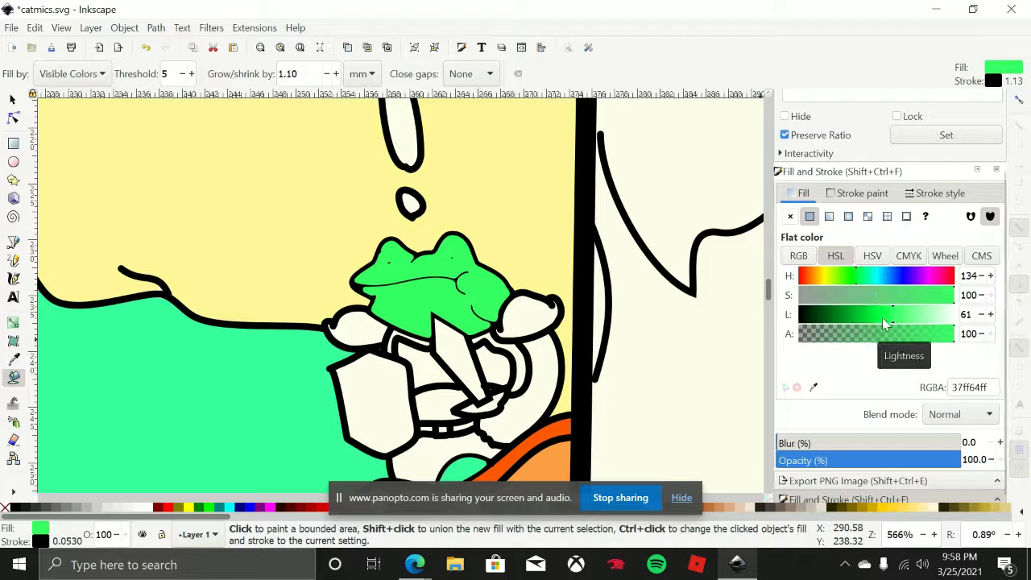
Fill the frog's right arm with the same green and lower the head fill beneath the black face lines
scroll(538, 358, "down", 2)
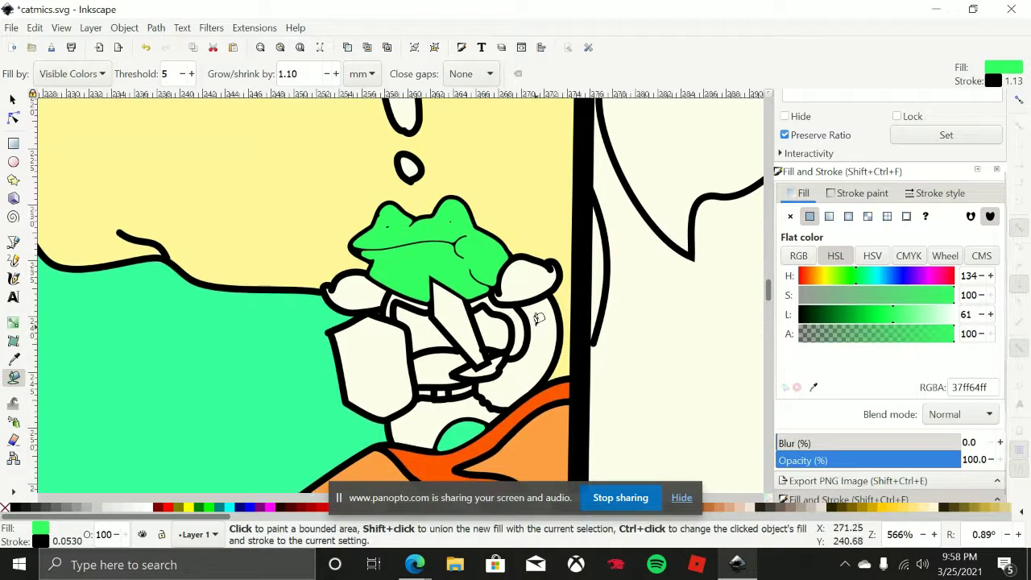
left_click(538, 318)
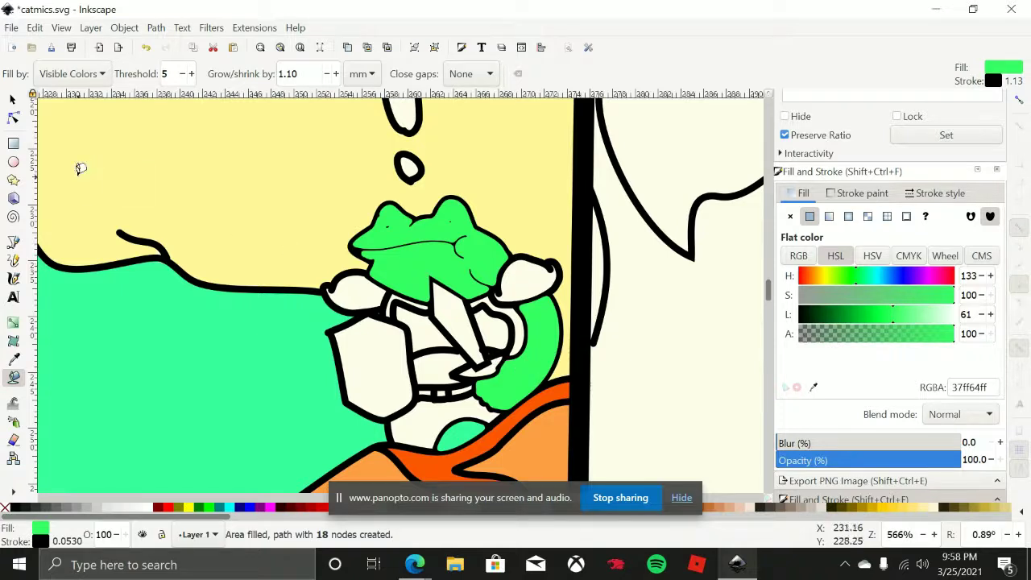
left_click(12, 100)
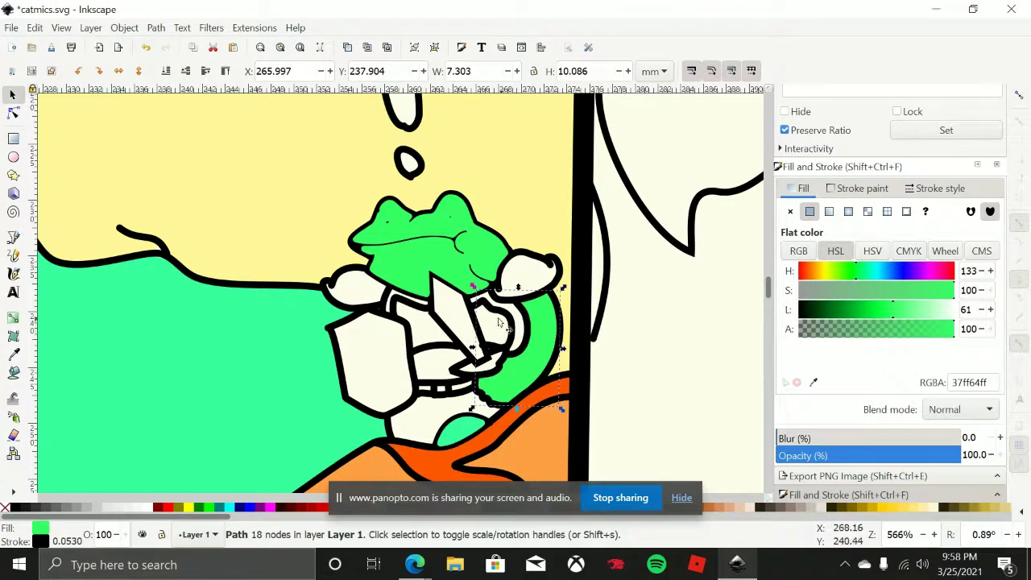
left_click(427, 270)
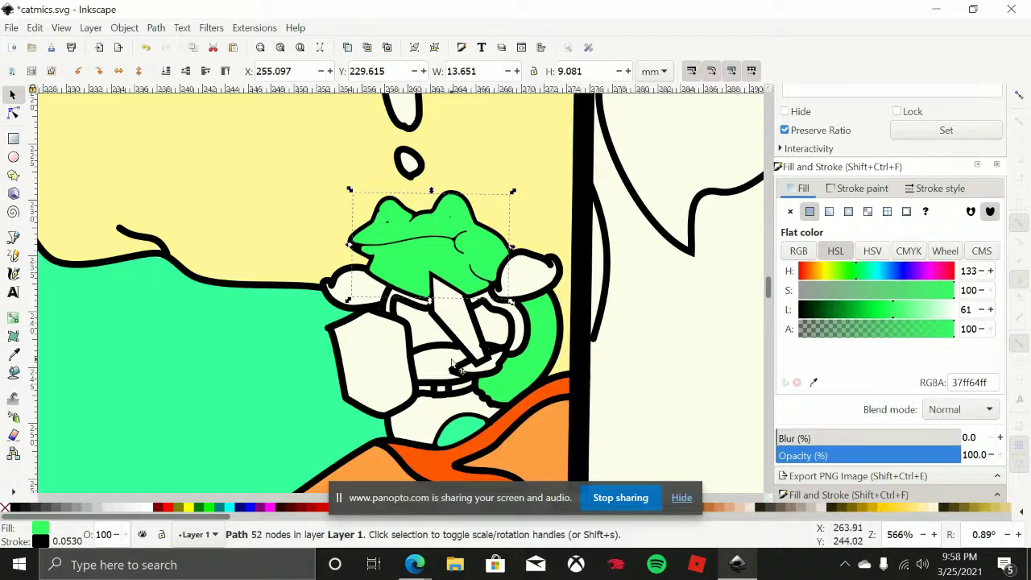
key("ctrl+z")
key("ctrl+shift+z")
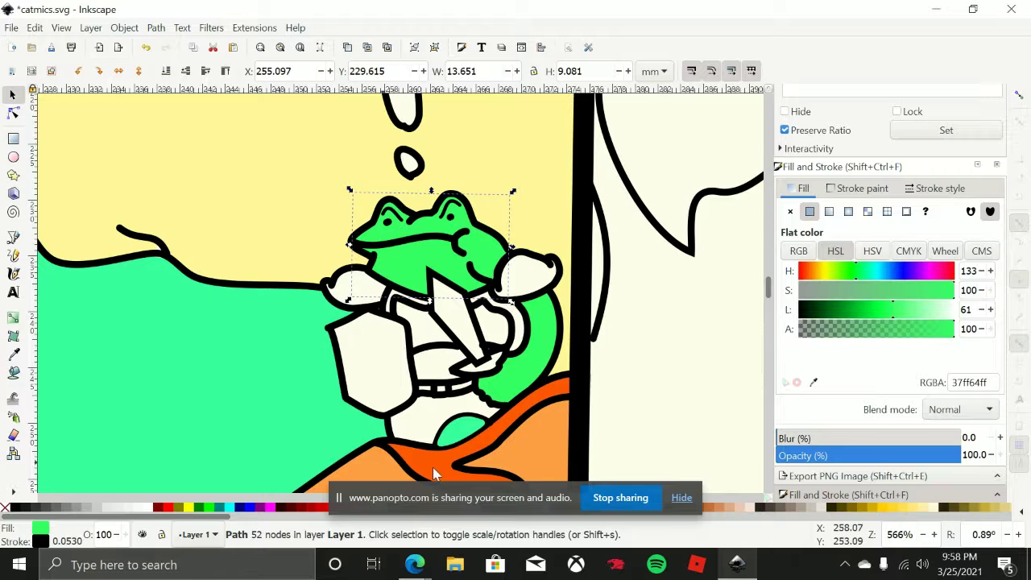
Fill both rounded shoulder pads beside the frog's head orange, using hue 22 and lightness 53
left_click(13, 372)
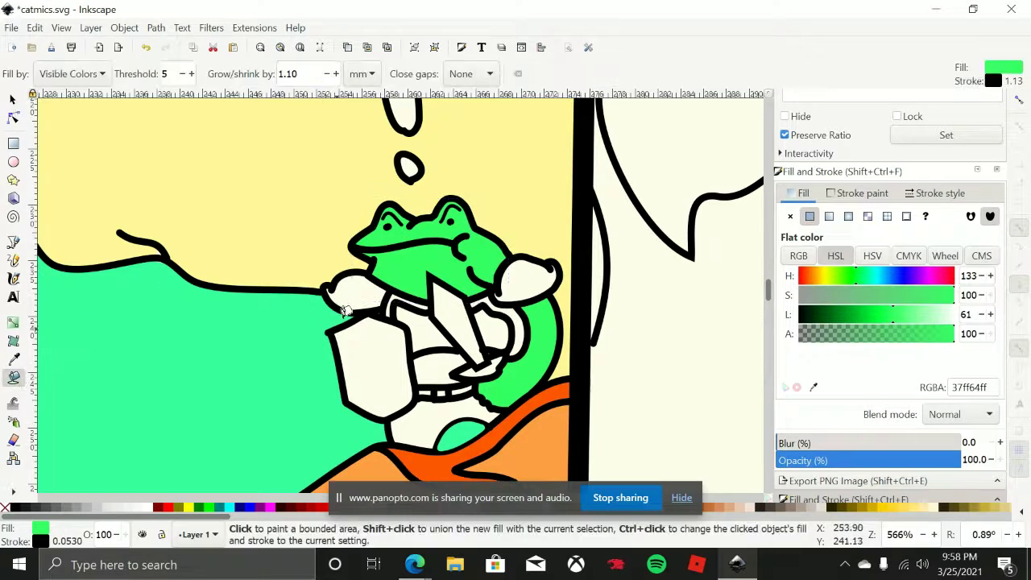
left_click(367, 291)
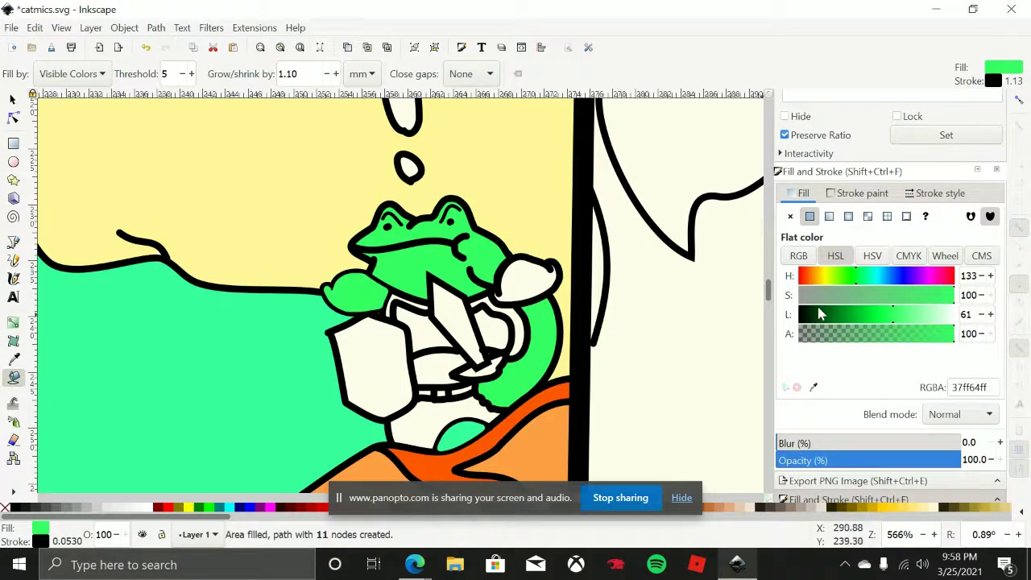
left_click(814, 279)
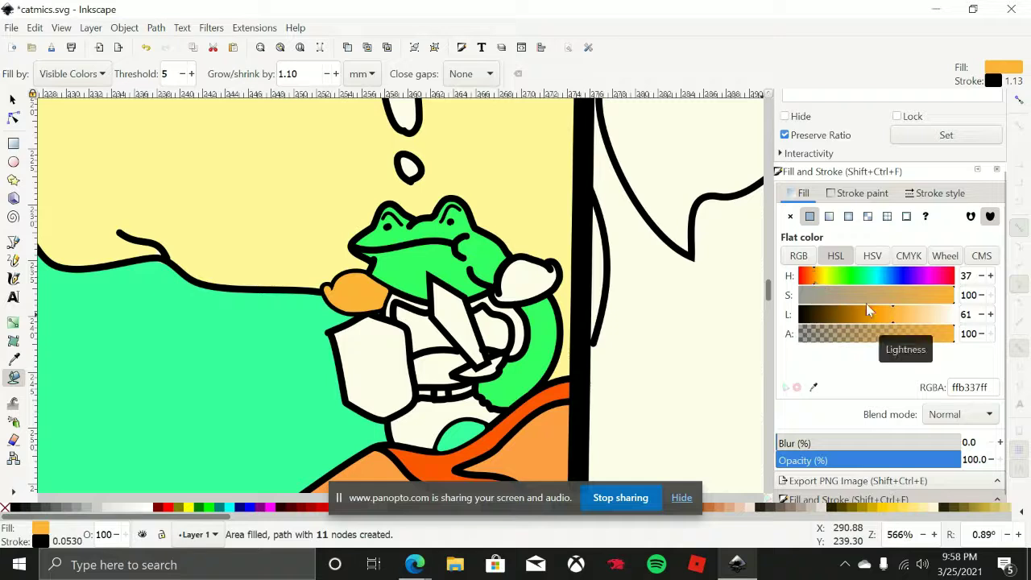
left_click(809, 278)
left_click(808, 278)
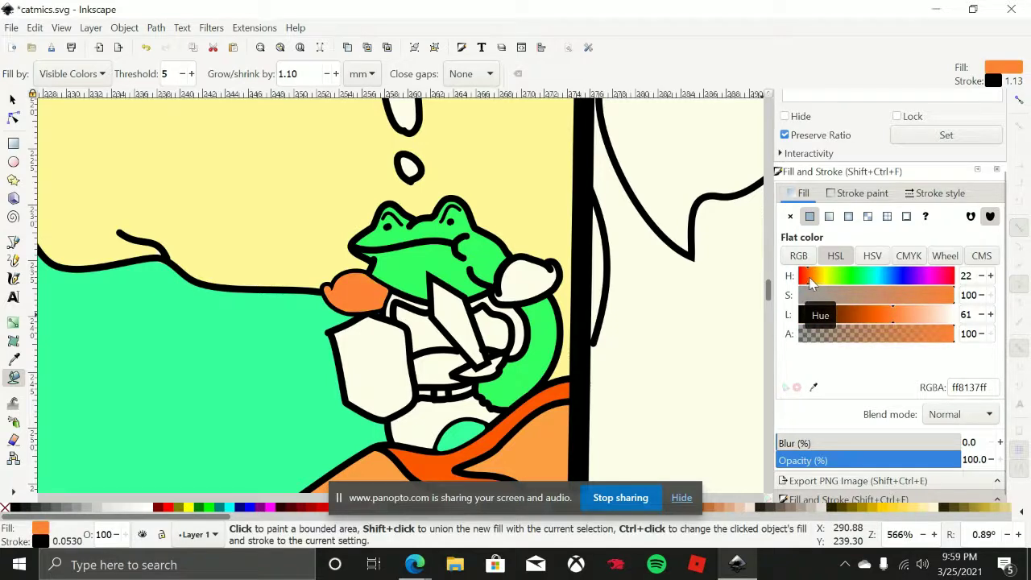
left_click(880, 314)
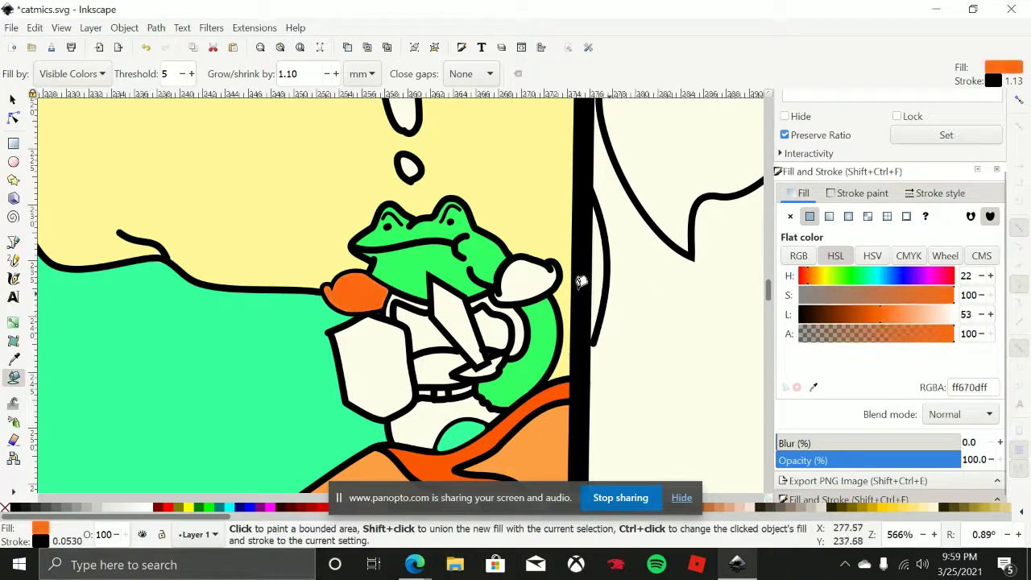
left_click(510, 281)
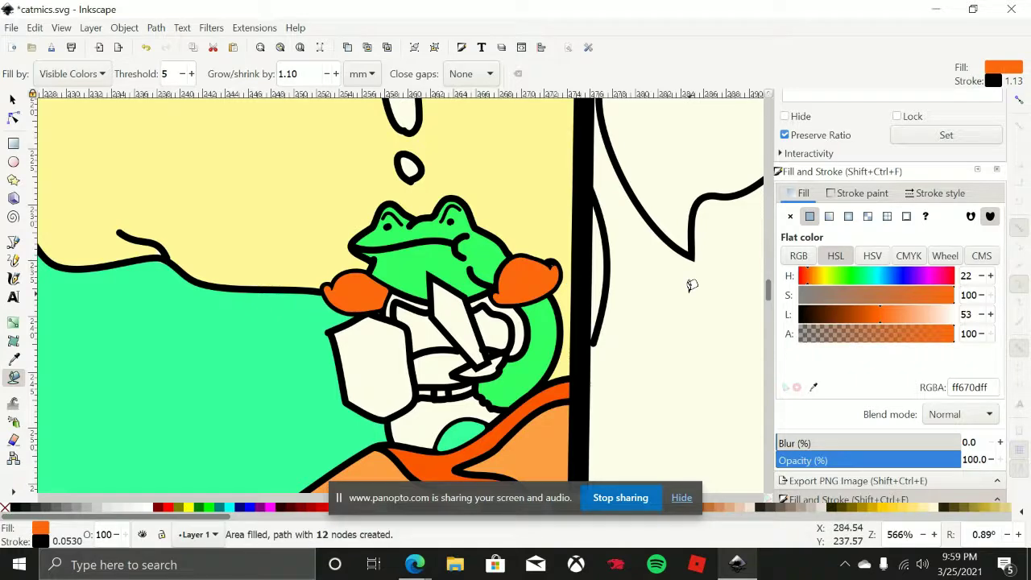
Select both shoulder pad fills together and set their lightness to 56
left_click(12, 97)
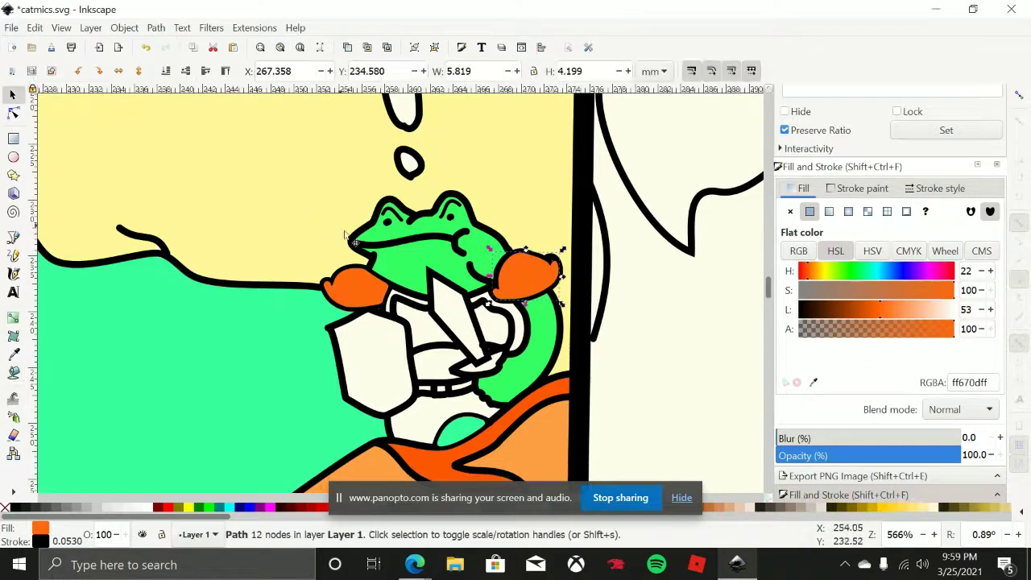
left_click(334, 282, "shift")
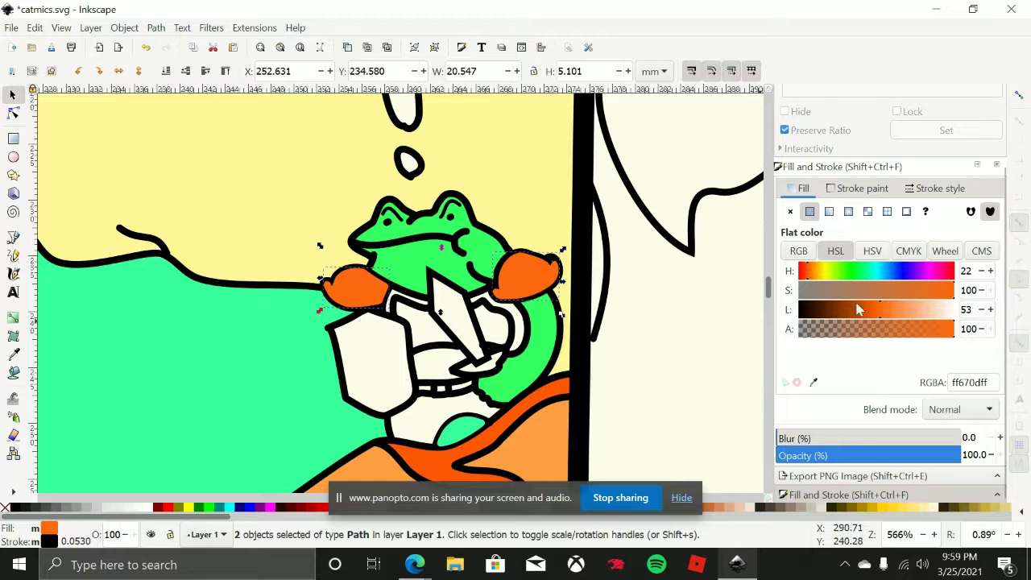
left_click(885, 317)
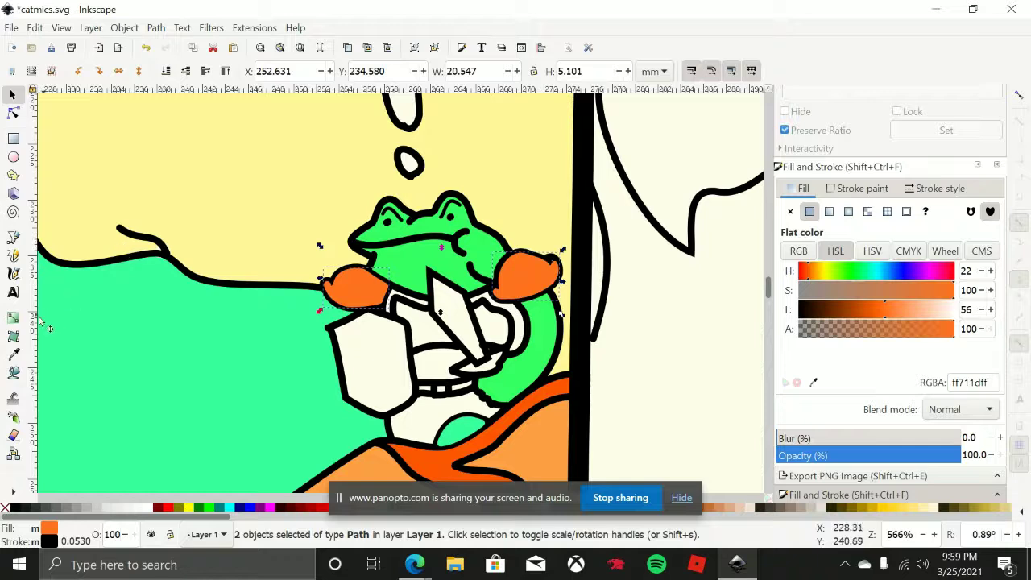
Fill the narrow chest trim on both sides of the sword with the same orange, uniting the two fills into one path
left_click(12, 373)
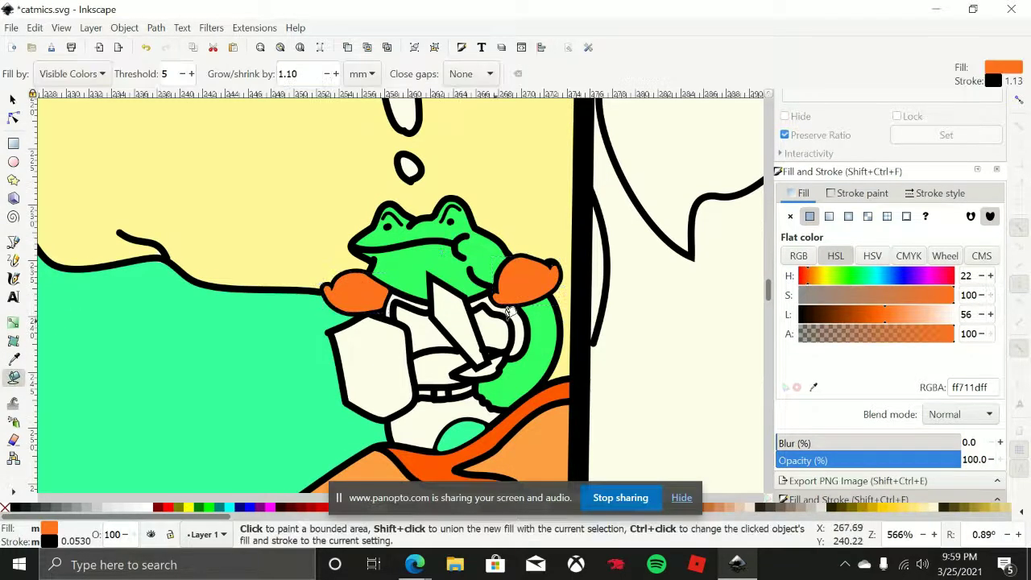
left_click(521, 316)
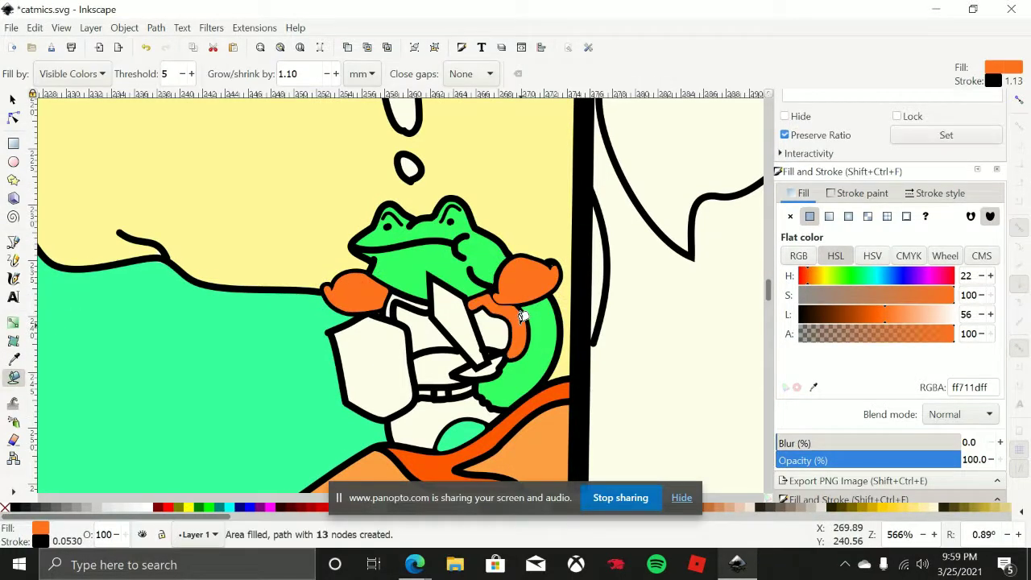
left_click(393, 290)
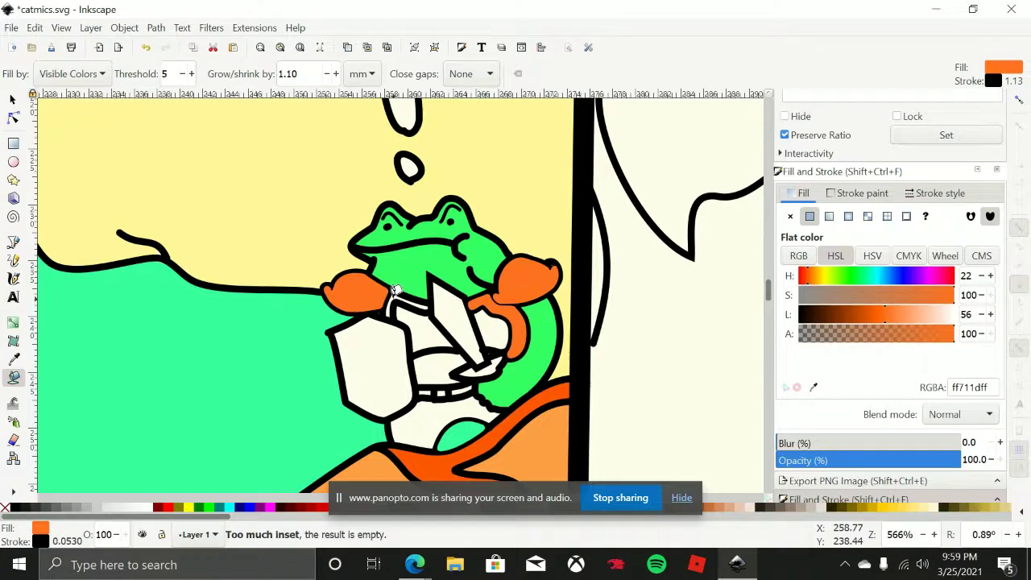
scroll(395, 290, "up", 2)
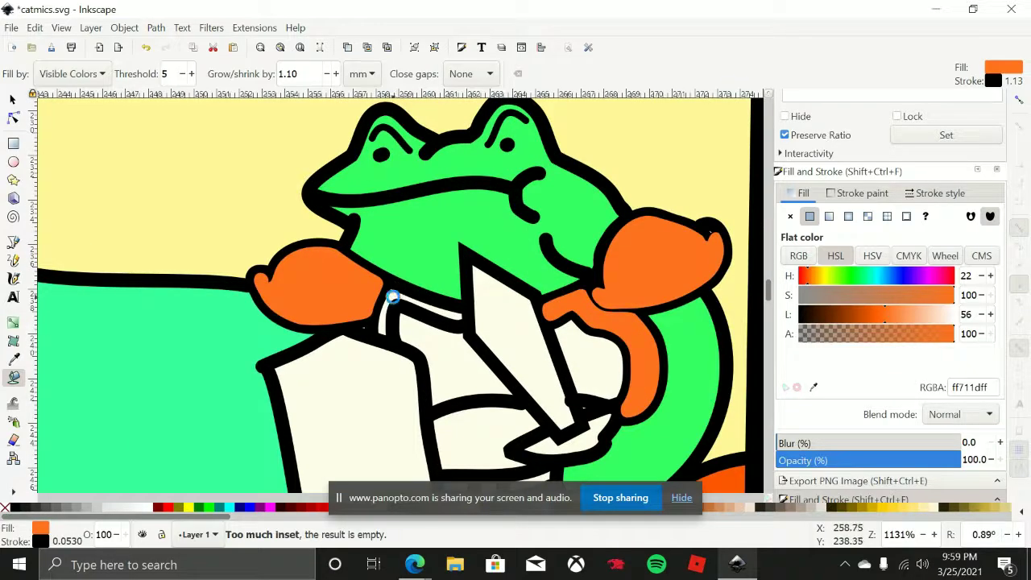
left_click(396, 297, "shift")
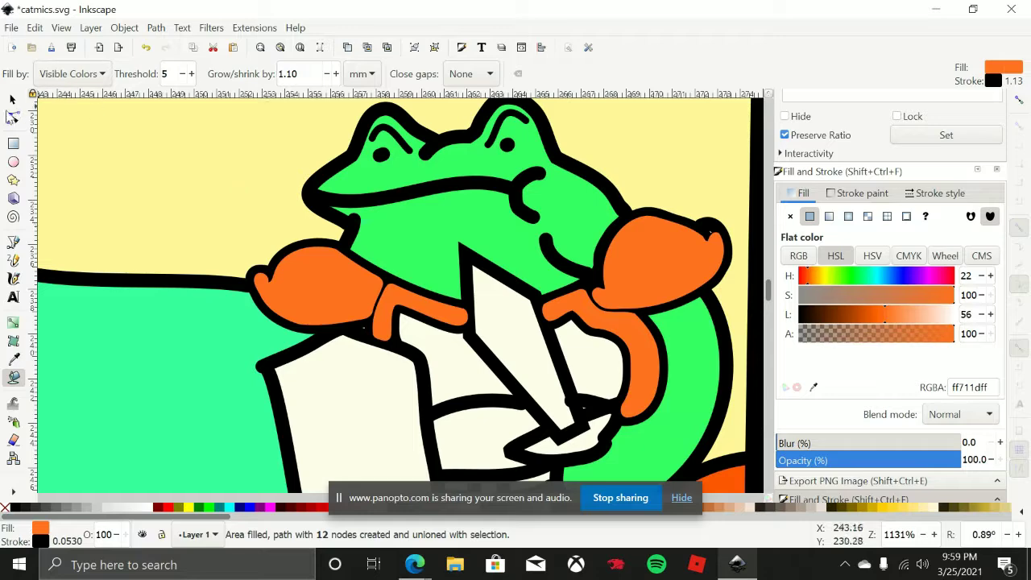
Change the hue of the orange vest trim fill around the frog's chest to 37
left_click(12, 98)
left_click_drag(432, 318, 283, 339)
key("ctrl+z")
scroll(483, 331, "up", 1)
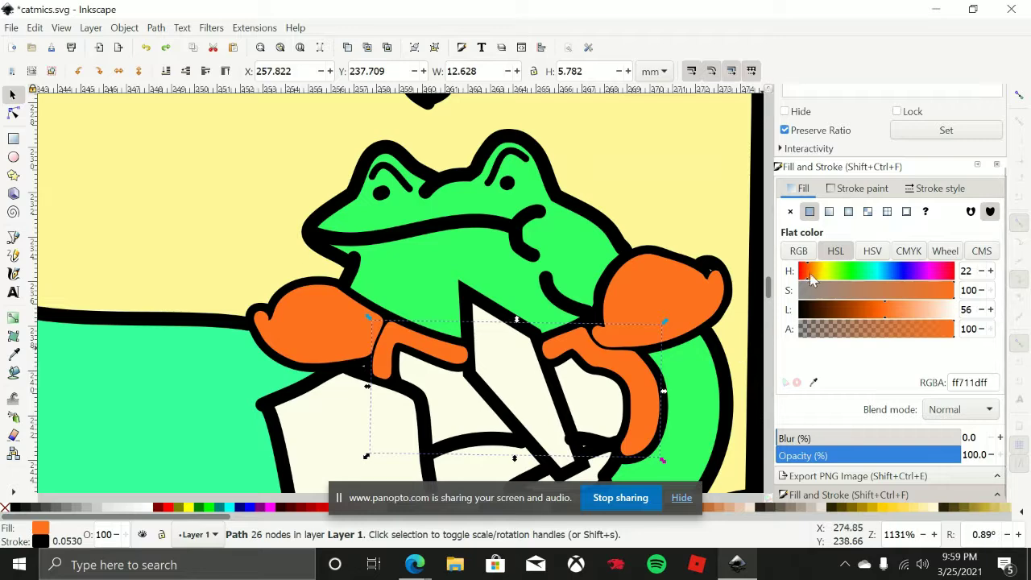
left_click(811, 273)
left_click(816, 278)
left_click(816, 278)
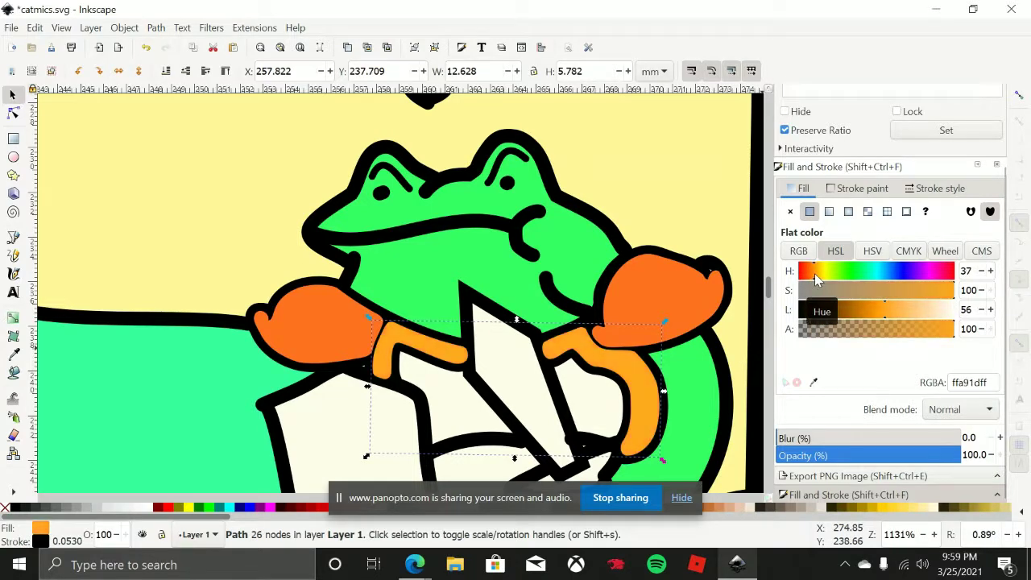
Reorder the yellow-orange vest trim fill so that it sits behind the black outlines
scroll(644, 203, "down", 2)
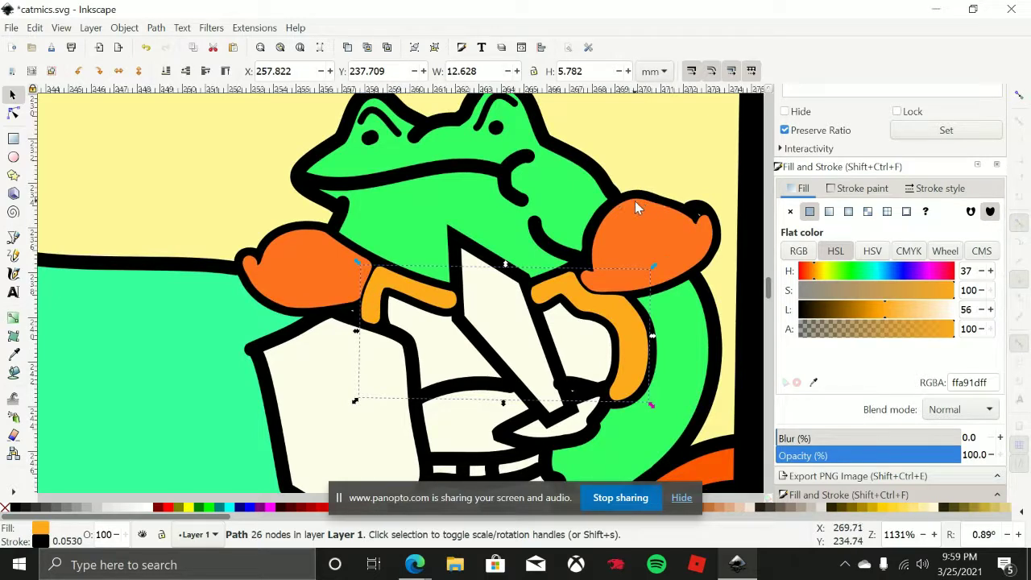
key("Page_Down")
key("Page_Up")
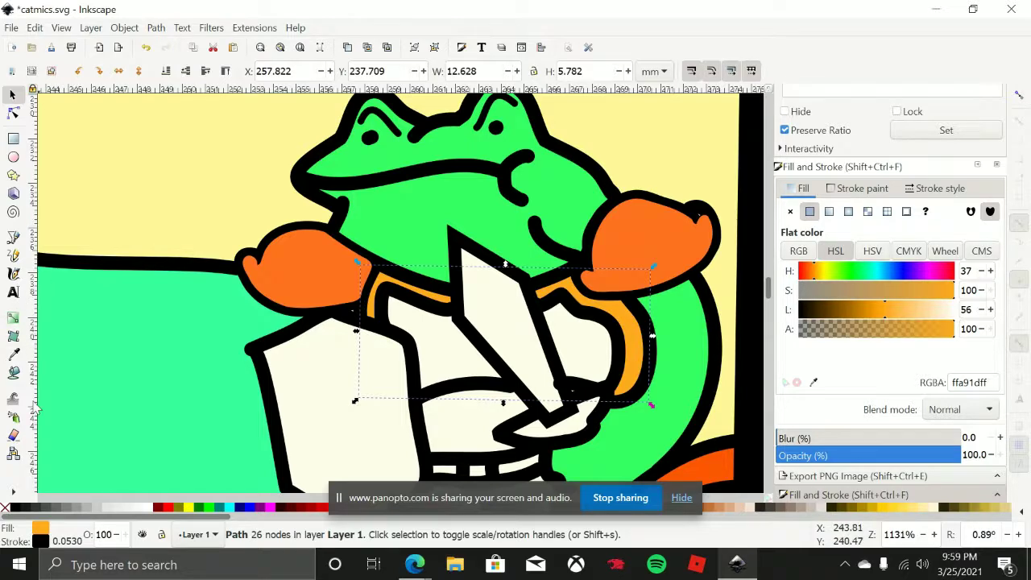
Bucket-fill the two white chest areas on either side of the blade as one combined shape
left_click(14, 374)
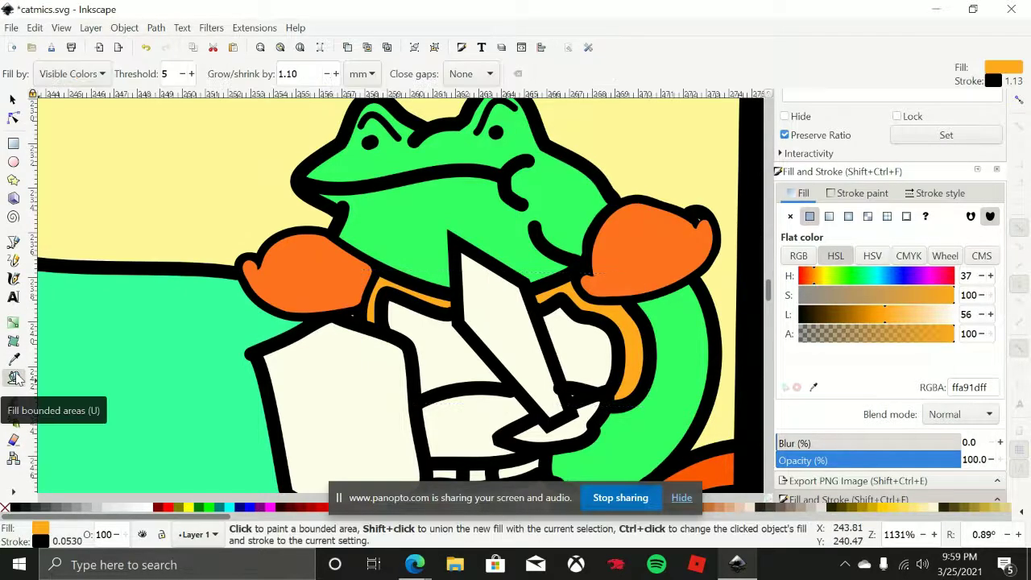
left_click(451, 354)
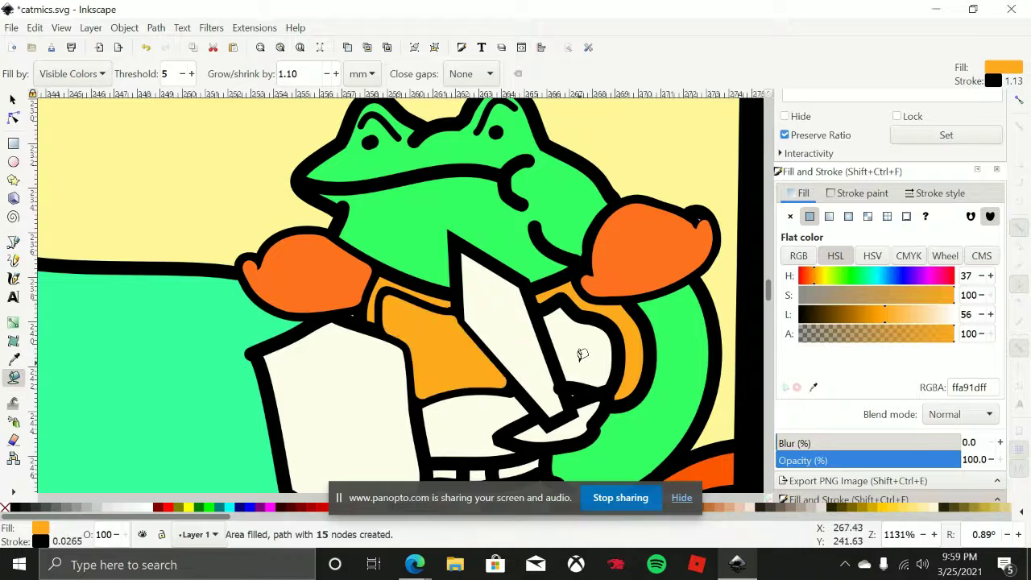
left_click(580, 355, "shift")
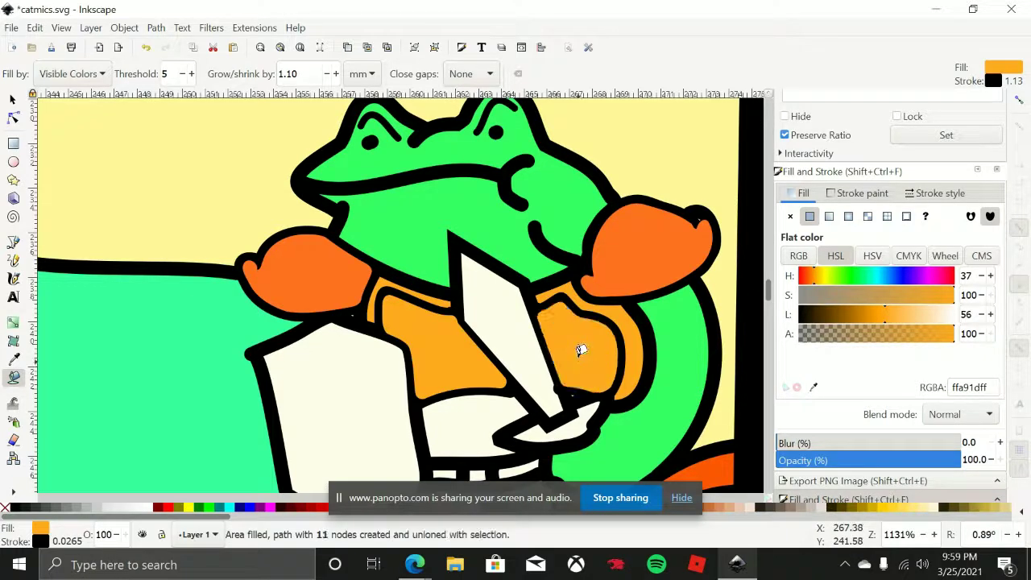
Recolor the chest fill brown by setting its hue to 24 and its lightness to 31
left_click(12, 98)
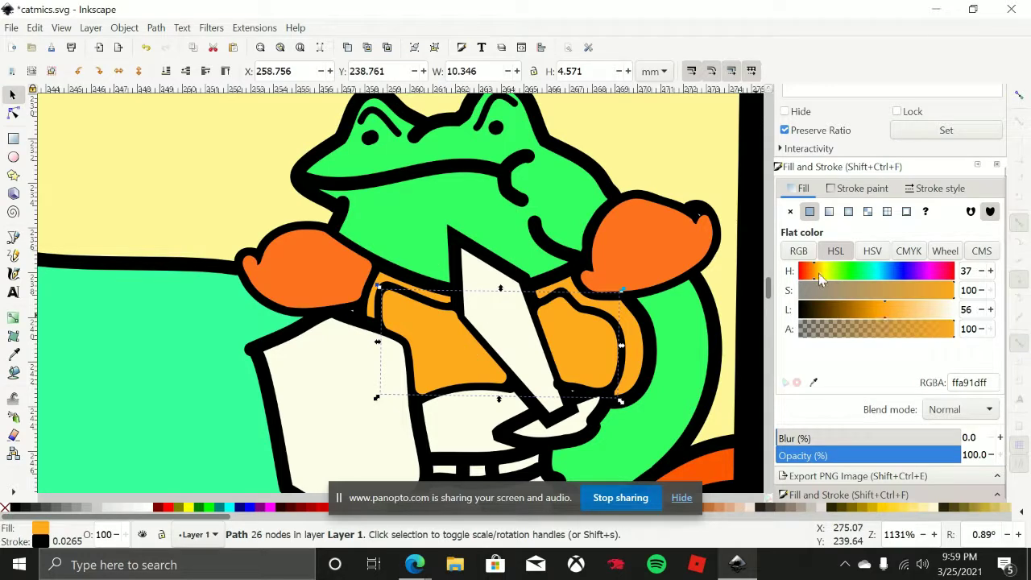
left_click_drag(812, 272, 809, 271)
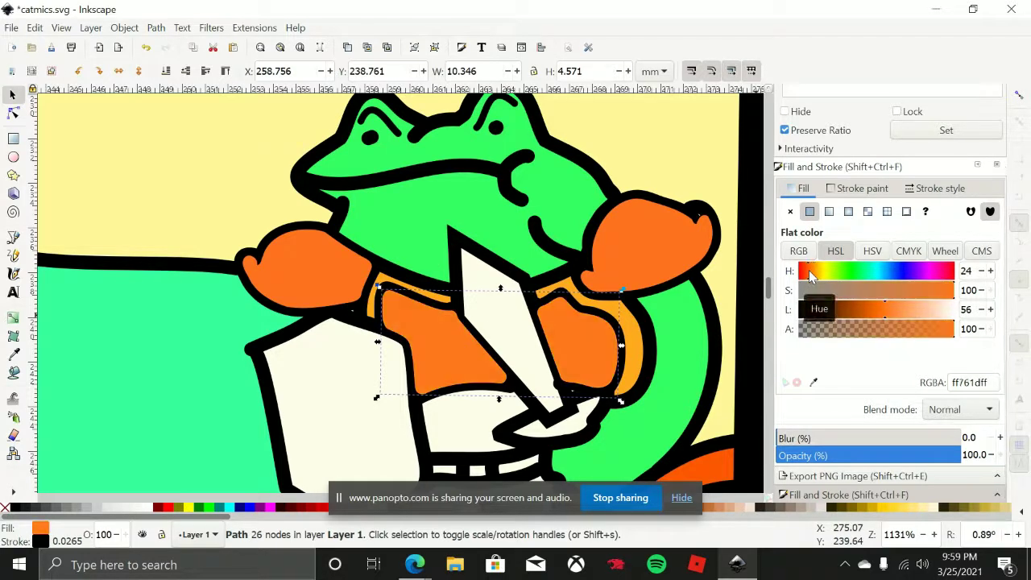
left_click(874, 312)
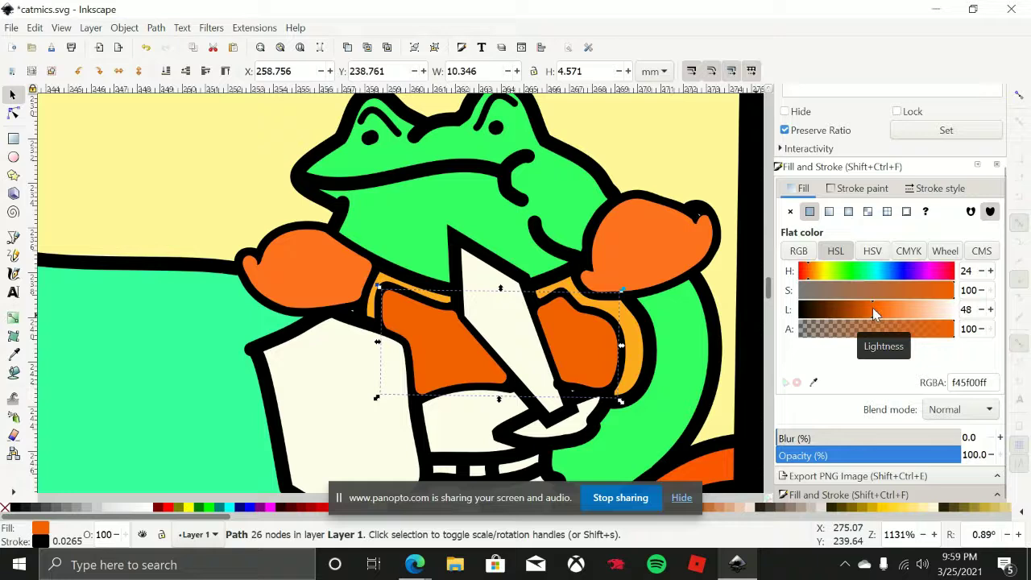
left_click_drag(872, 309, 848, 311)
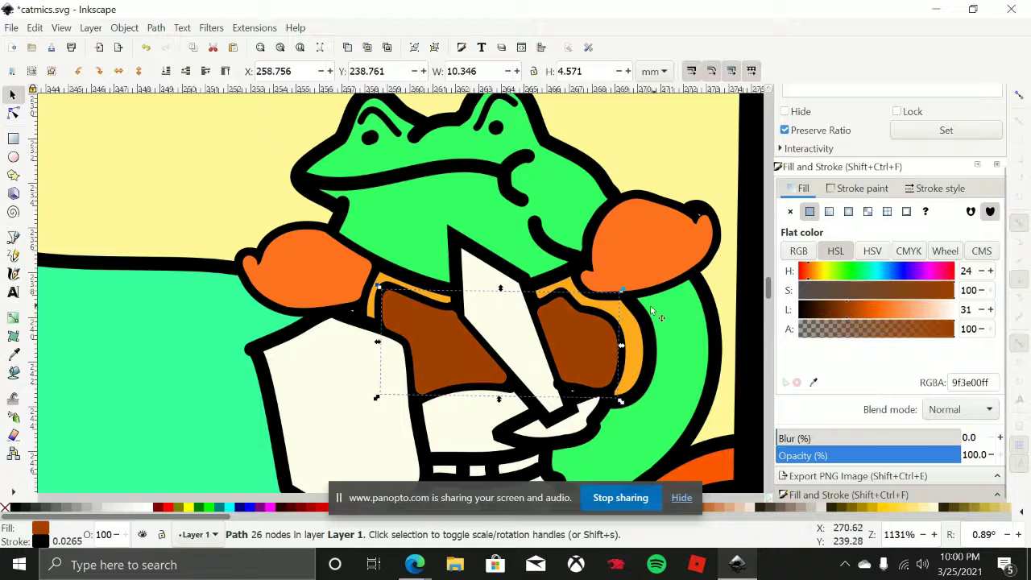
Bucket-fill the white belly area below the brown chest and recolor it with the green sampled from the frog's body
scroll(599, 335, "down", 4)
scroll(534, 298, "up", 1)
scroll(534, 298, "up", 3)
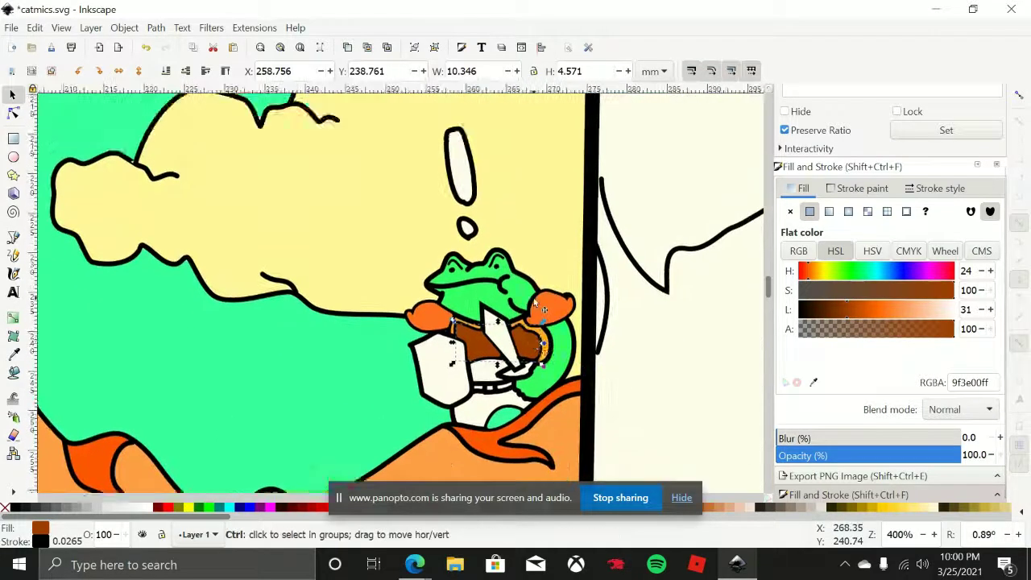
left_click(13, 373)
scroll(276, 334, "down", 2)
scroll(338, 338, "up", 1)
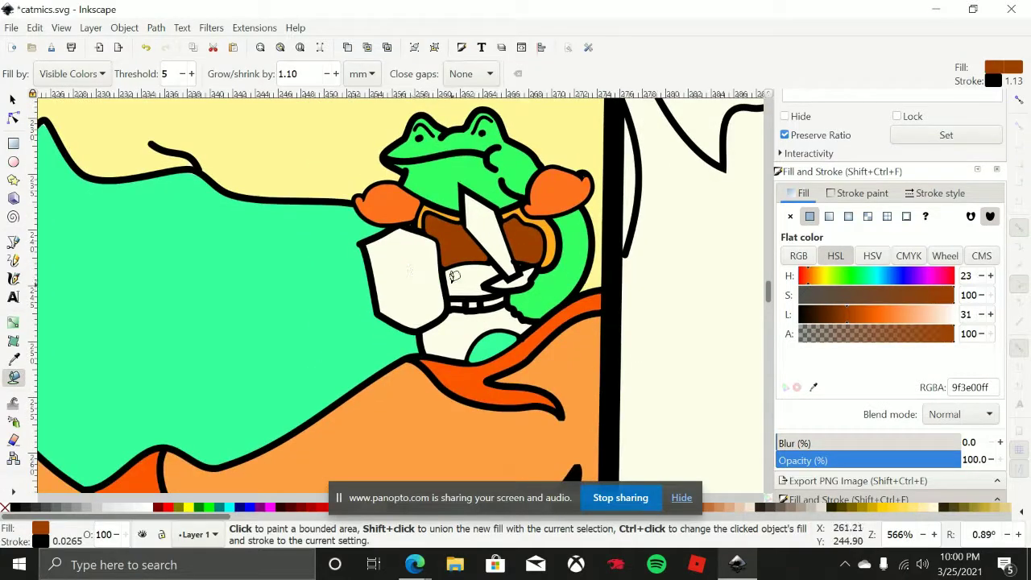
scroll(453, 276, "up", 1)
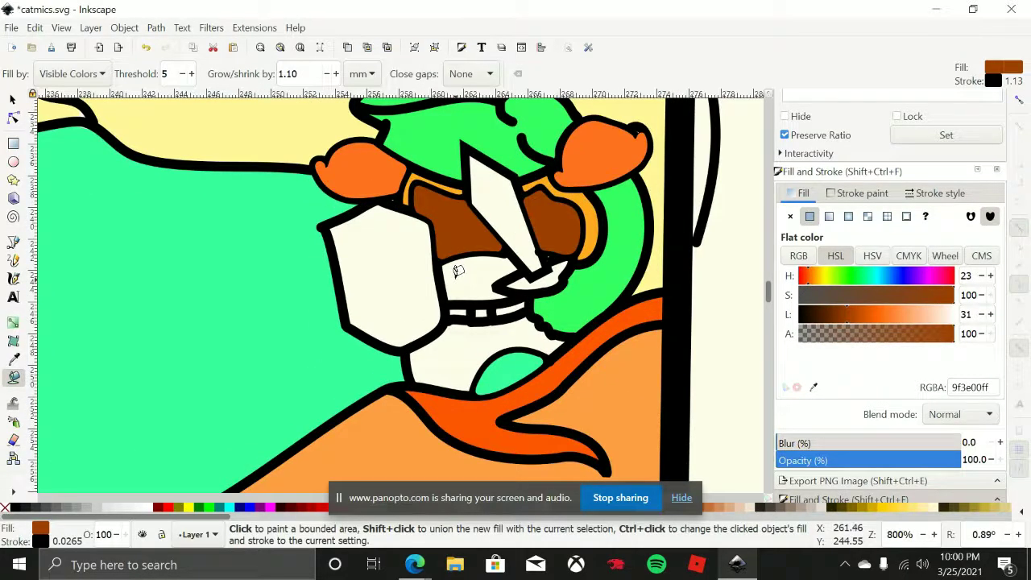
left_click(458, 272)
scroll(519, 311, "up", 1)
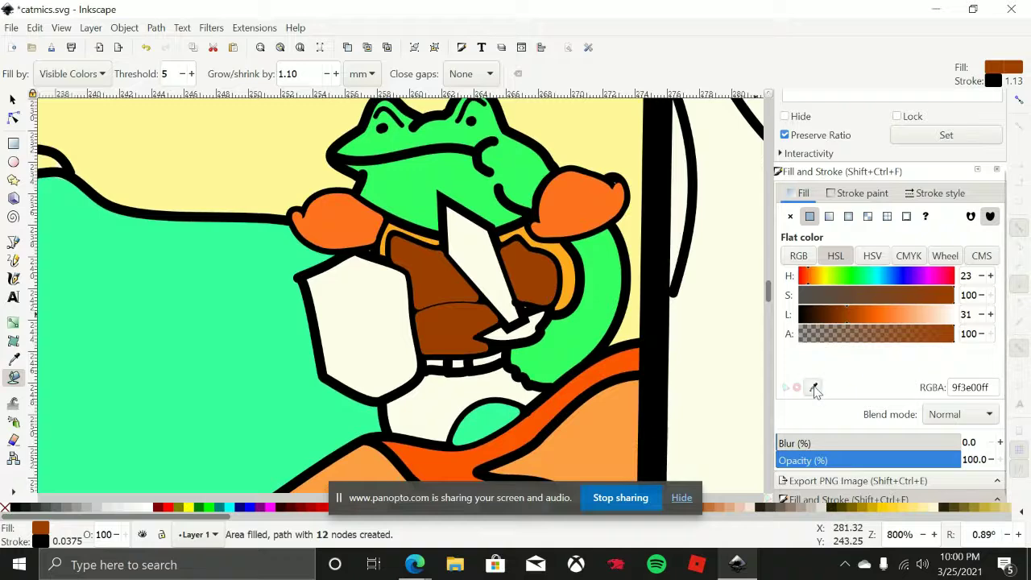
left_click(813, 387)
left_click(564, 306)
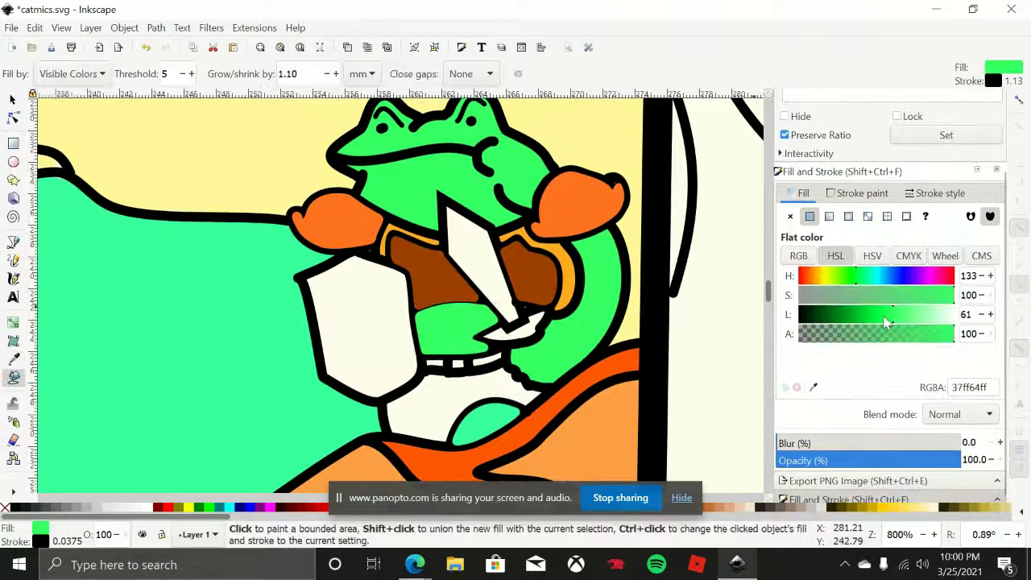
Try a darker green on the belly fill, with hue 145 and lightness 39
left_click_drag(885, 320, 855, 313)
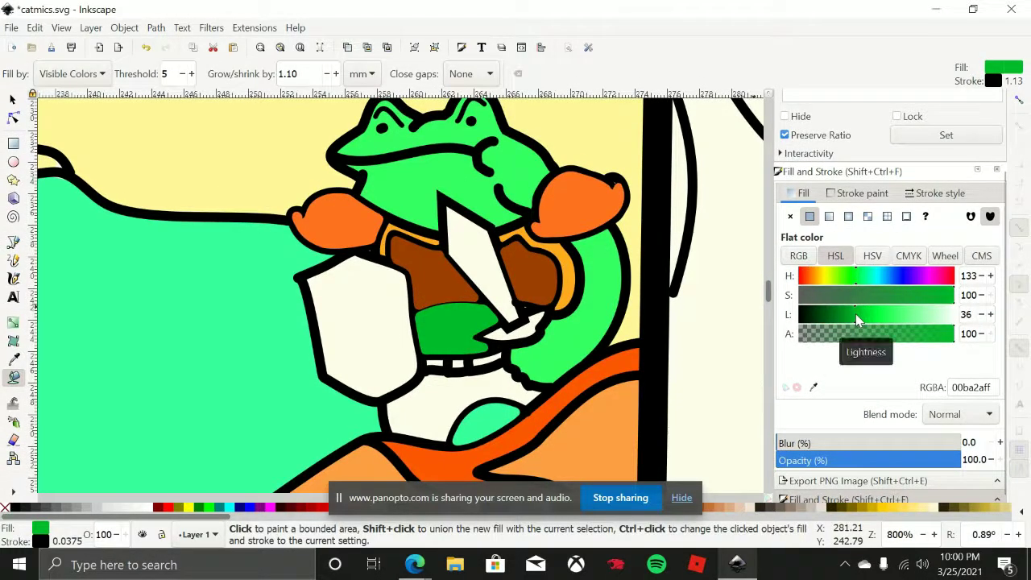
key("ctrl+z")
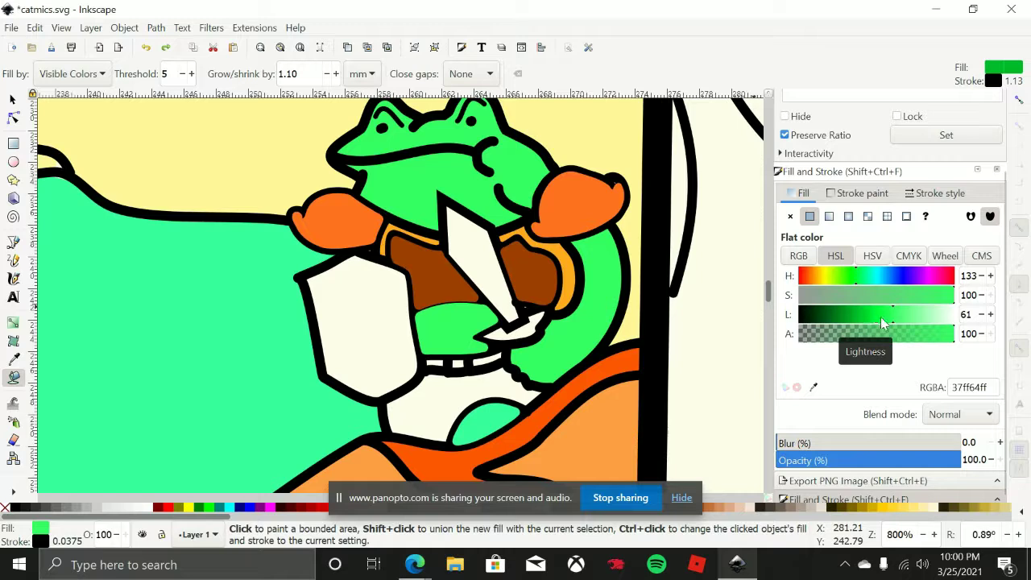
left_click(860, 276)
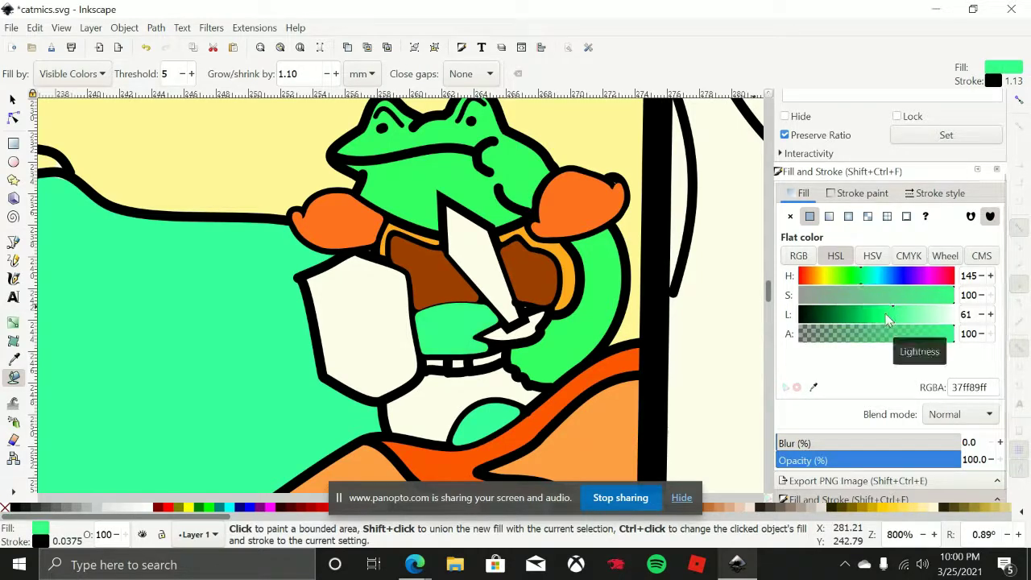
left_click_drag(886, 319, 861, 320)
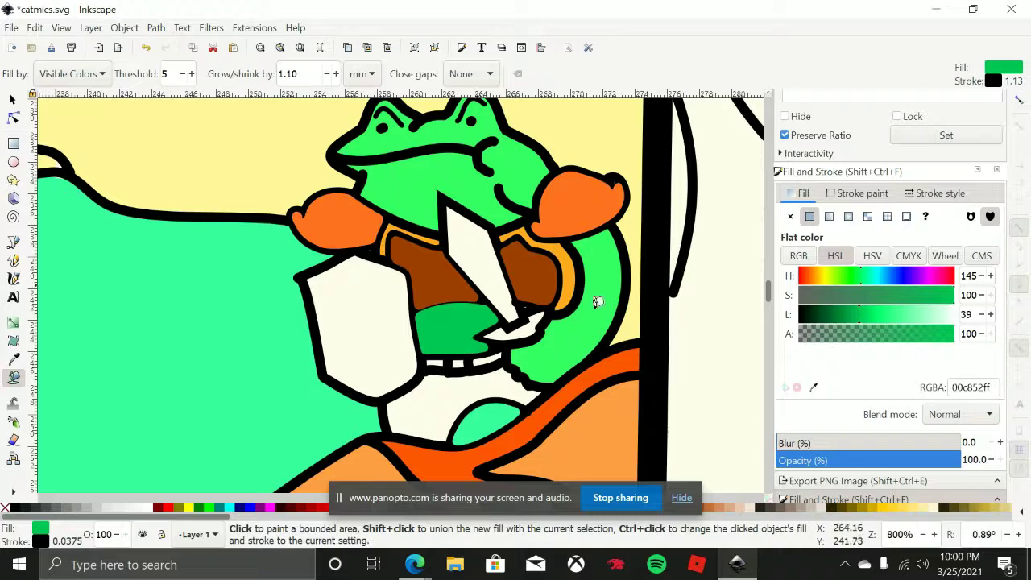
Give the belly fill a linear gradient and color its end stop with the green sampled from the frog's skin
left_click(830, 216)
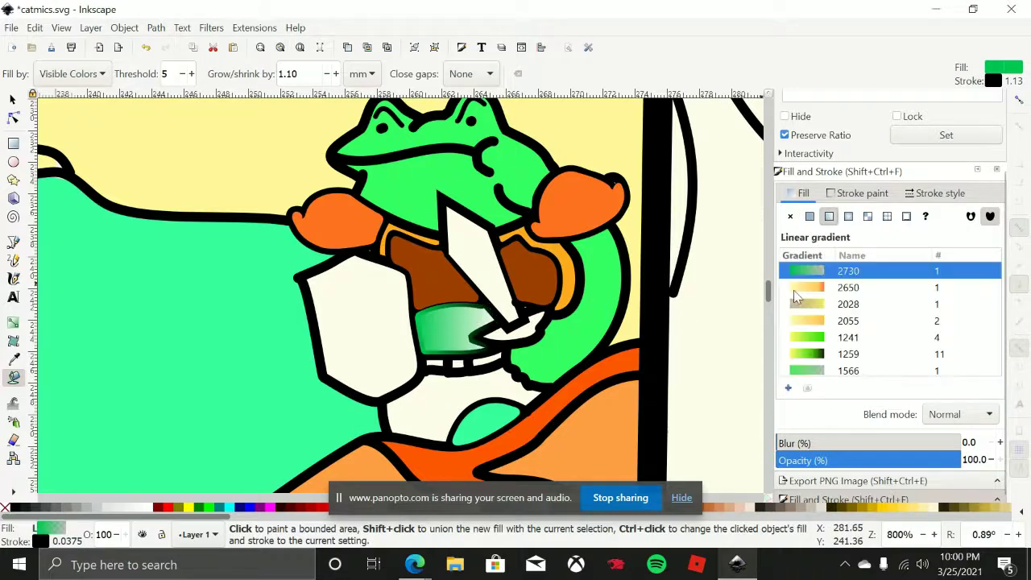
left_click(807, 388)
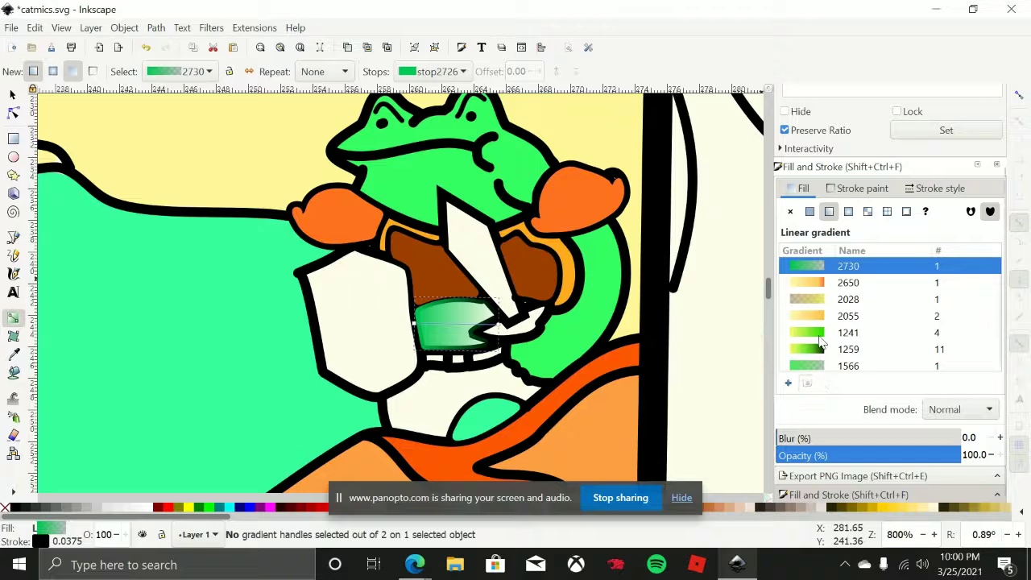
left_click(502, 329)
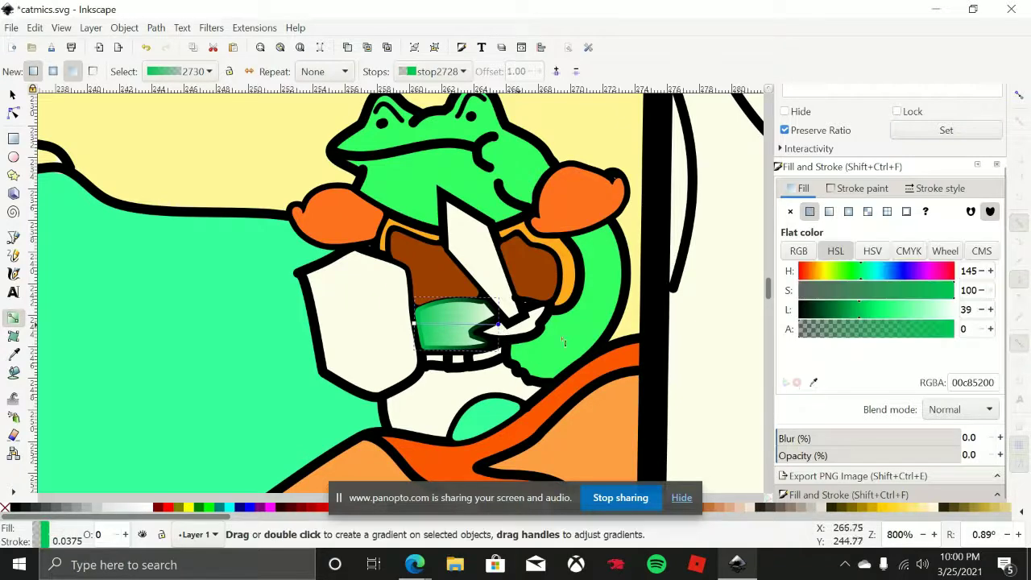
left_click(813, 381)
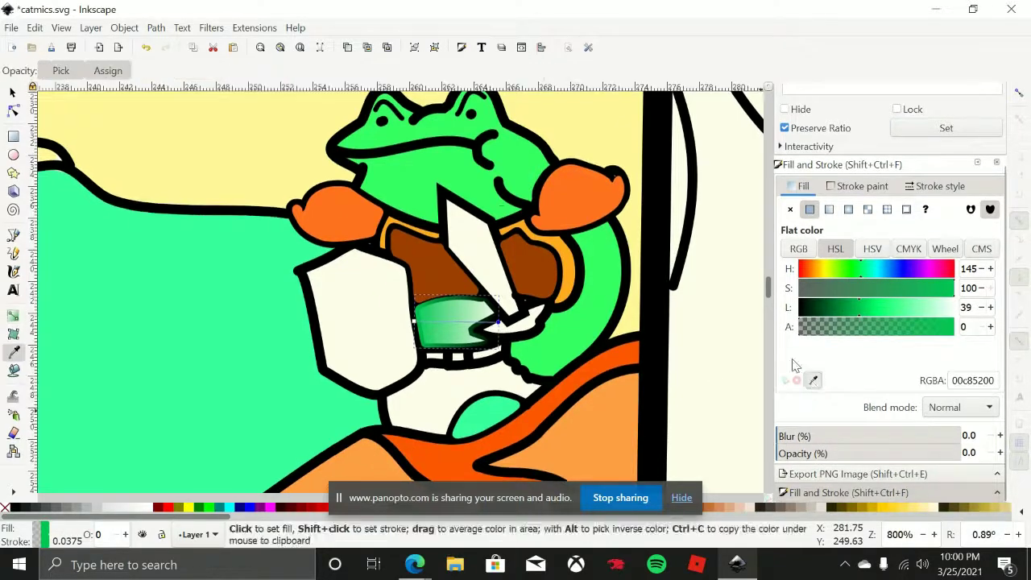
left_click(484, 192)
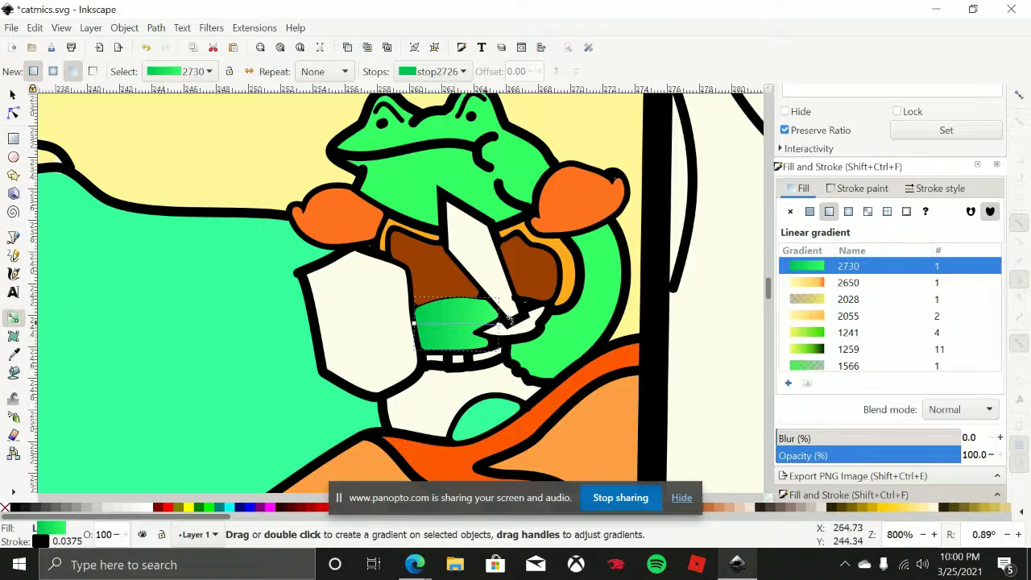
Reposition the end handle of the belly gradient to change its length and direction
mouse_move(499, 325)
left_mouse_down()
mouse_move(455, 298)
mouse_move(471, 323)
mouse_move(434, 312)
mouse_move(441, 319)
mouse_move(444, 298)
mouse_move(431, 347)
mouse_move(442, 333)
left_mouse_up()
scroll(442, 334, "down", 3)
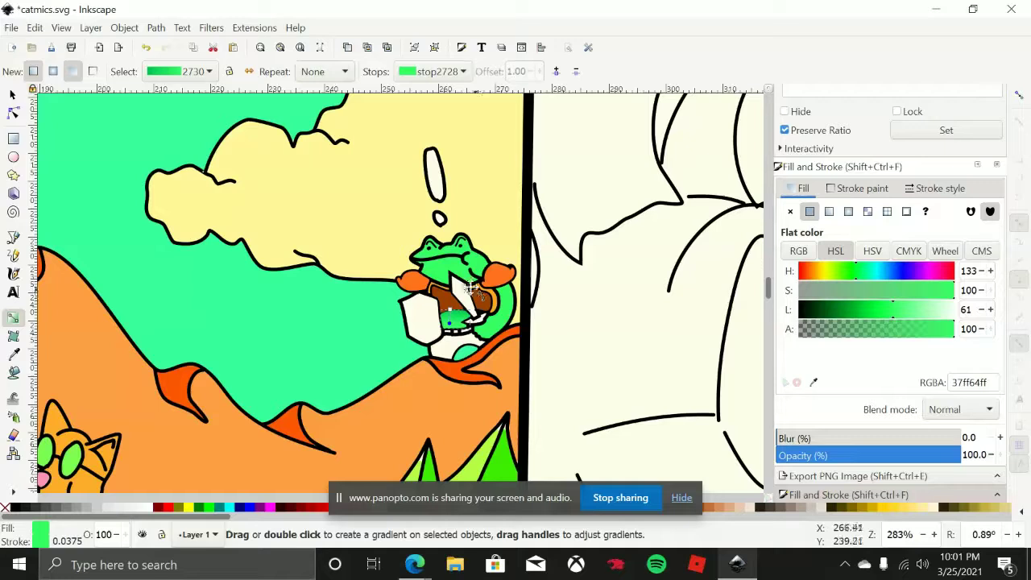
left_click_drag(471, 287, 457, 277)
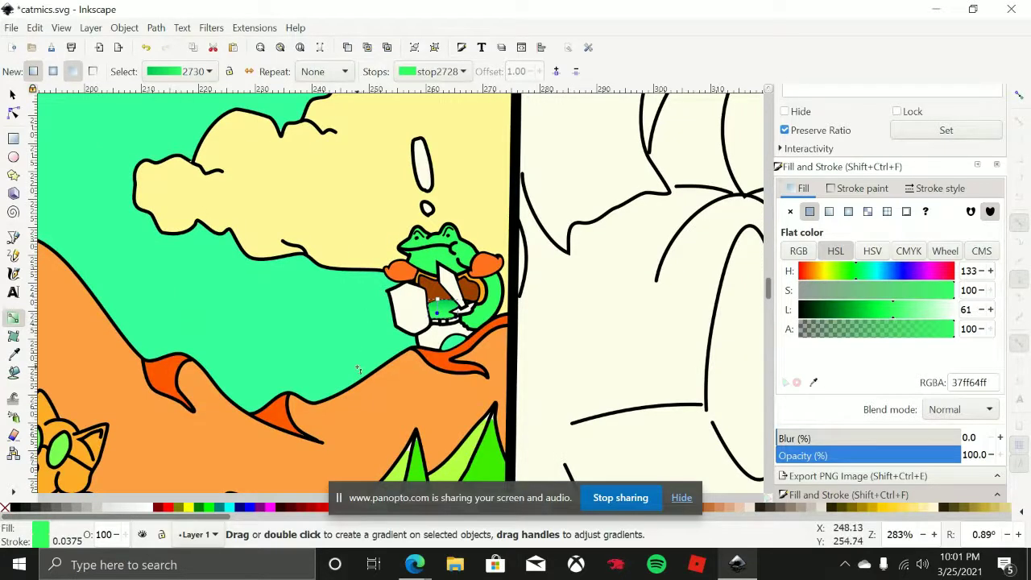
Undo the belly's gradient, color changes and fill, leaving nothing selected
key("ctrl+z")
key("ctrl+z")
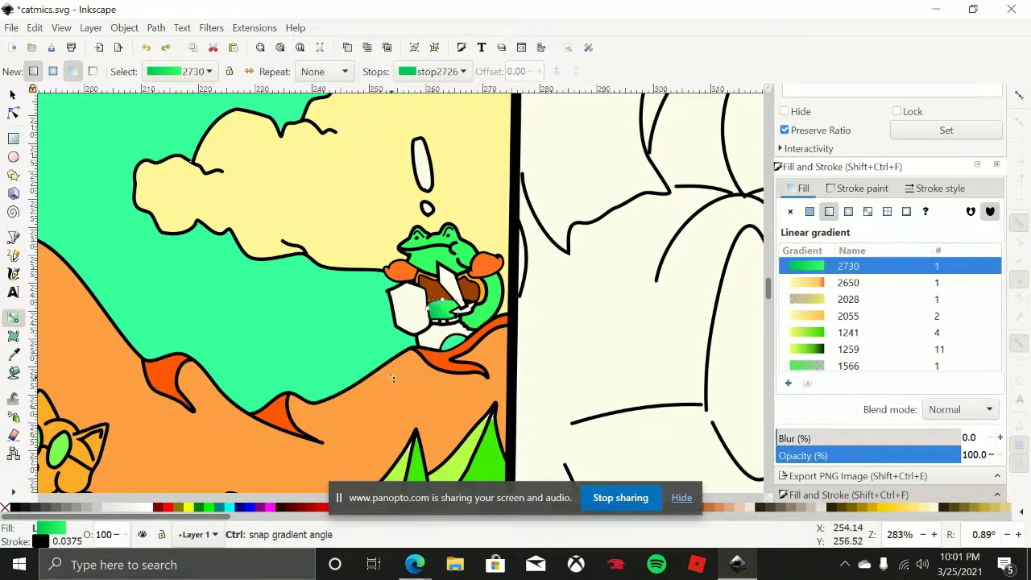
key("ctrl+z")
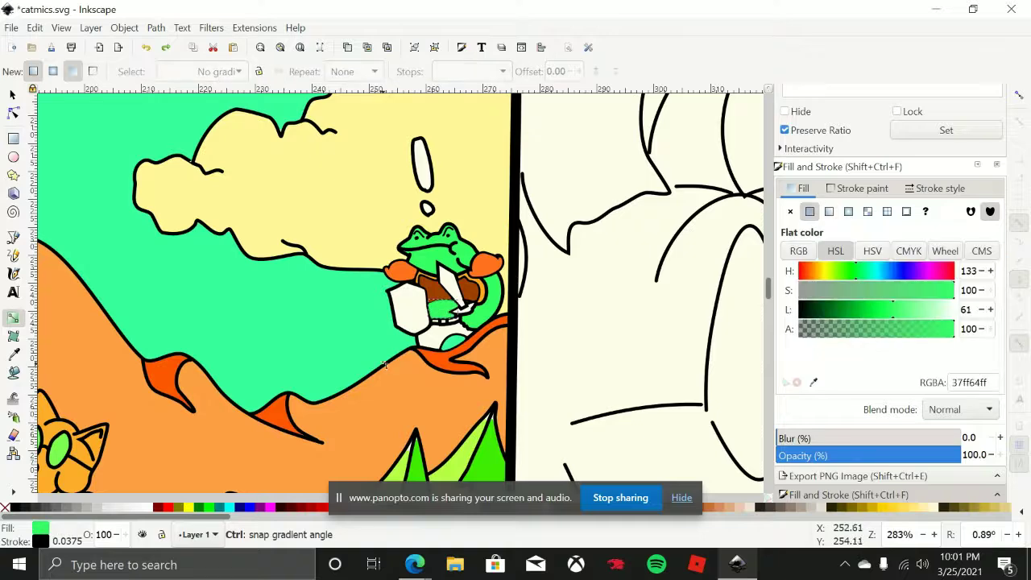
left_click(441, 304)
left_click(244, 250)
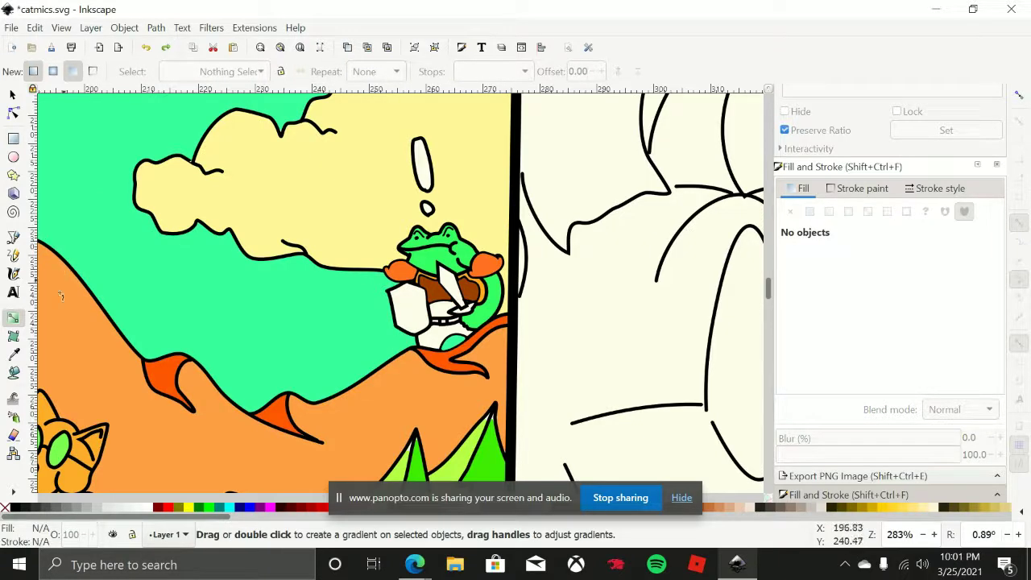
Bucket-fill the belly area again and match its color to the green of the frog's body
left_click(14, 372)
left_click(451, 310)
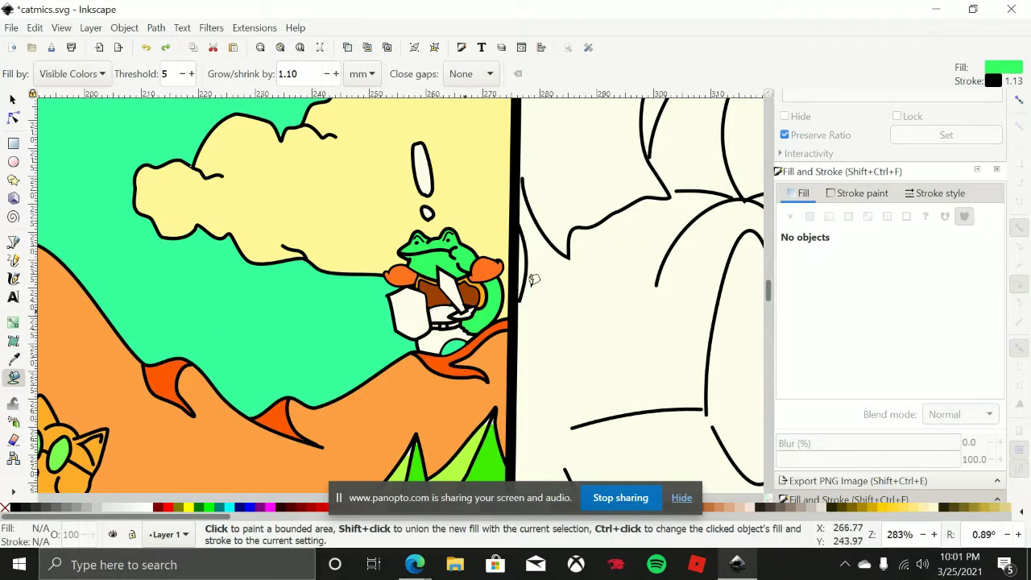
left_click(814, 387)
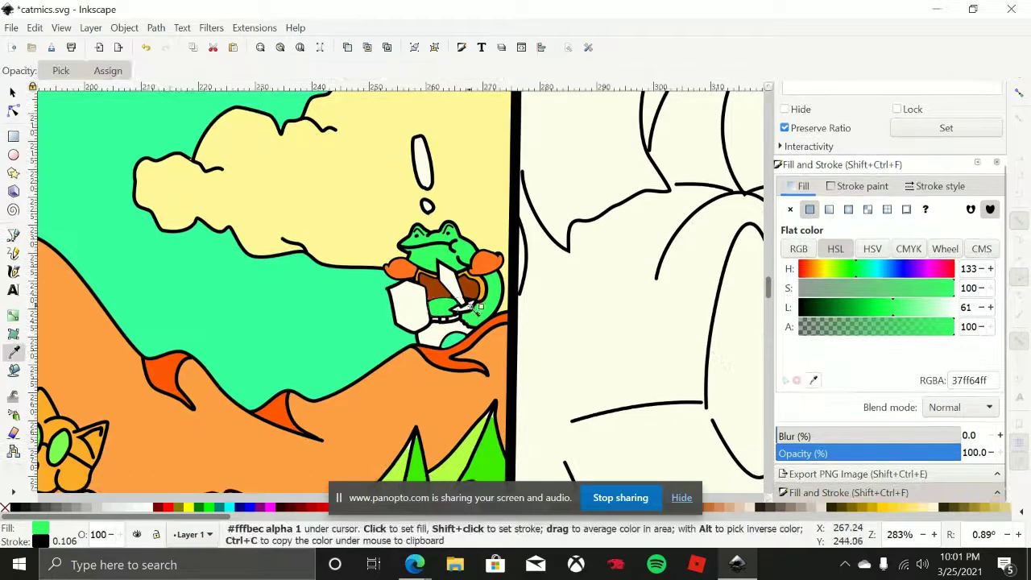
left_click(482, 305)
scroll(443, 302, "up", 2)
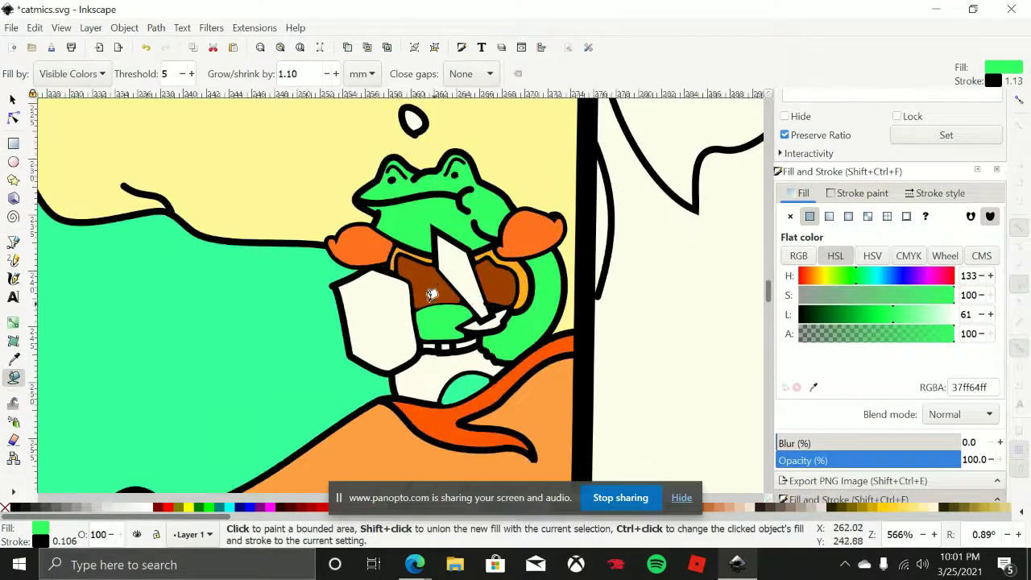
Try to send the frog's belly fill to the very bottom of the stacking order
left_click(12, 100)
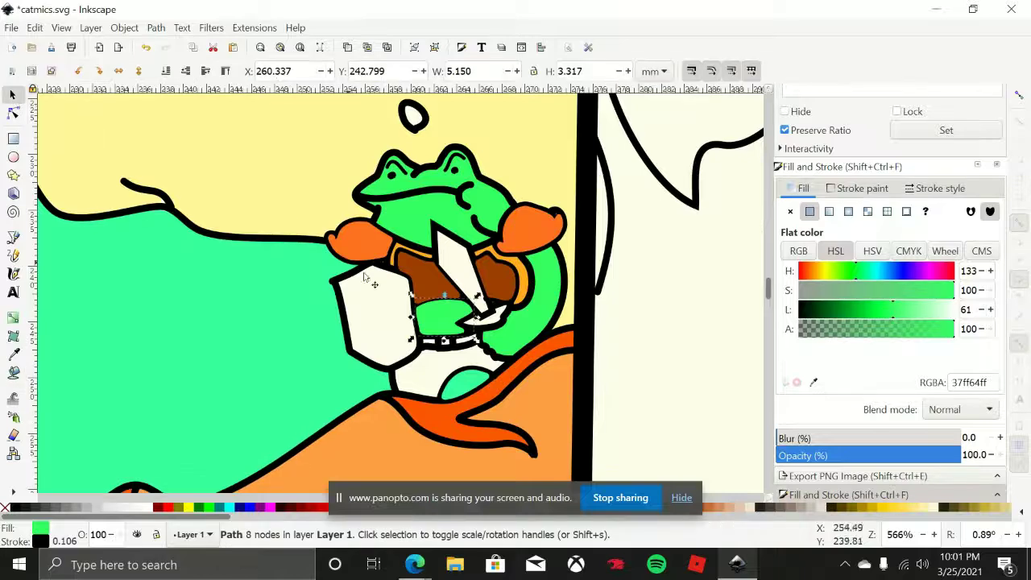
key("End")
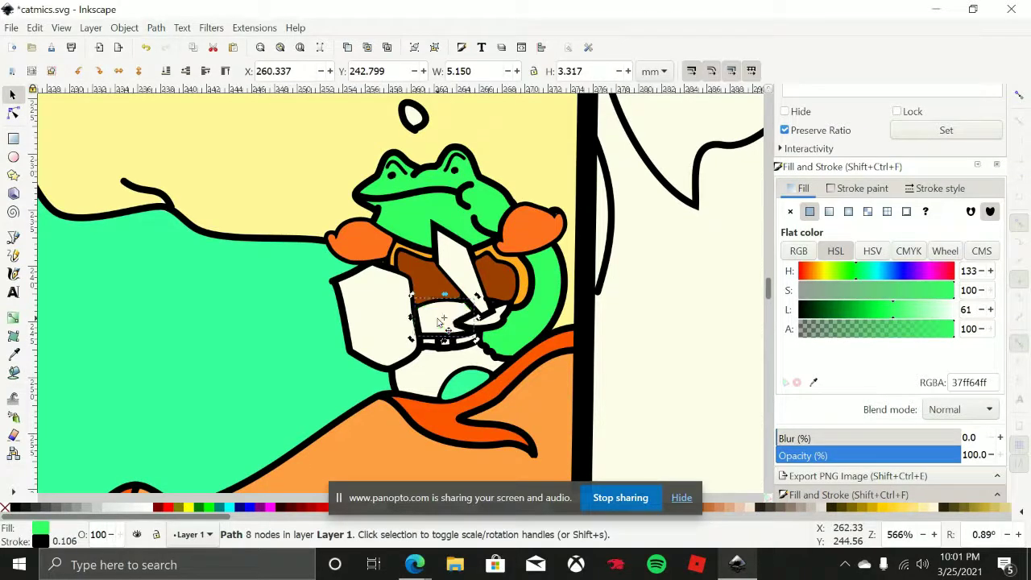
key("ctrl+z")
Move the left end node of the short outline under the right brown vest patch away from the sword blade
scroll(441, 314, "up", 5)
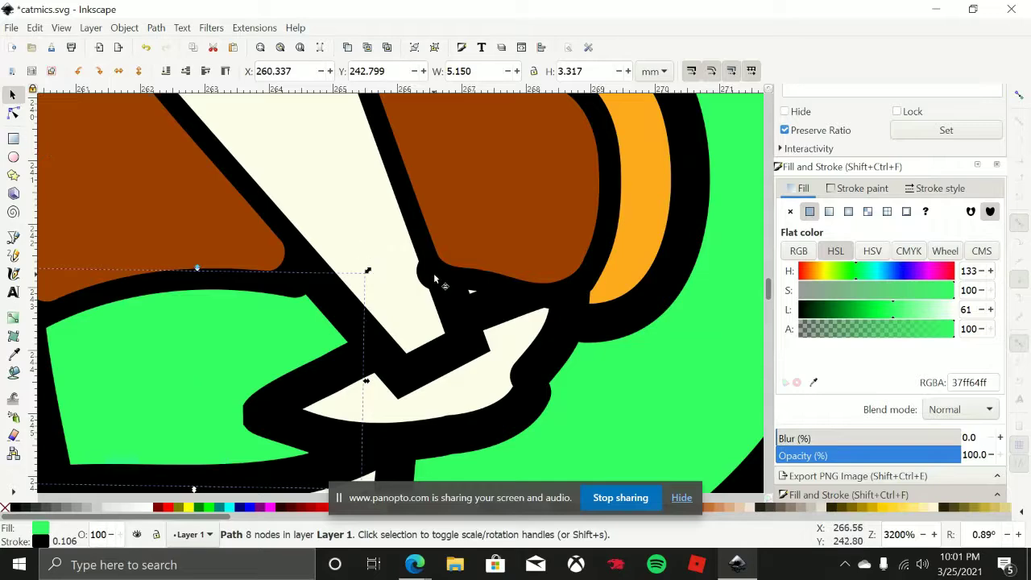
double_click(433, 279)
left_click_drag(436, 273, 467, 281)
scroll(427, 302, "down", 3)
scroll(427, 302, "up", 1)
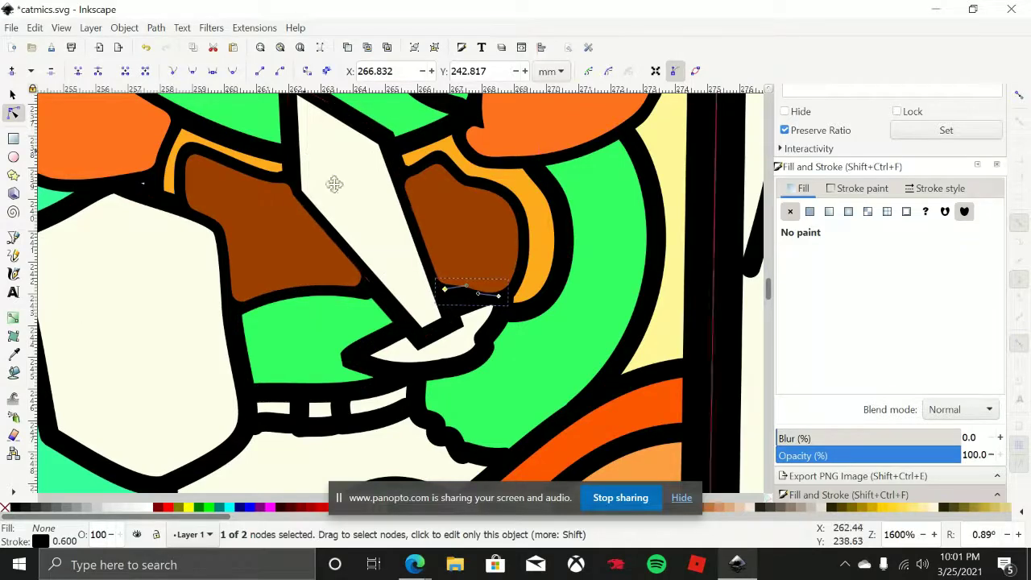
Draw a freehand bevel line across the sword blade from its left edge corner up to its right corner
scroll(334, 185, "up", 2)
key("p")
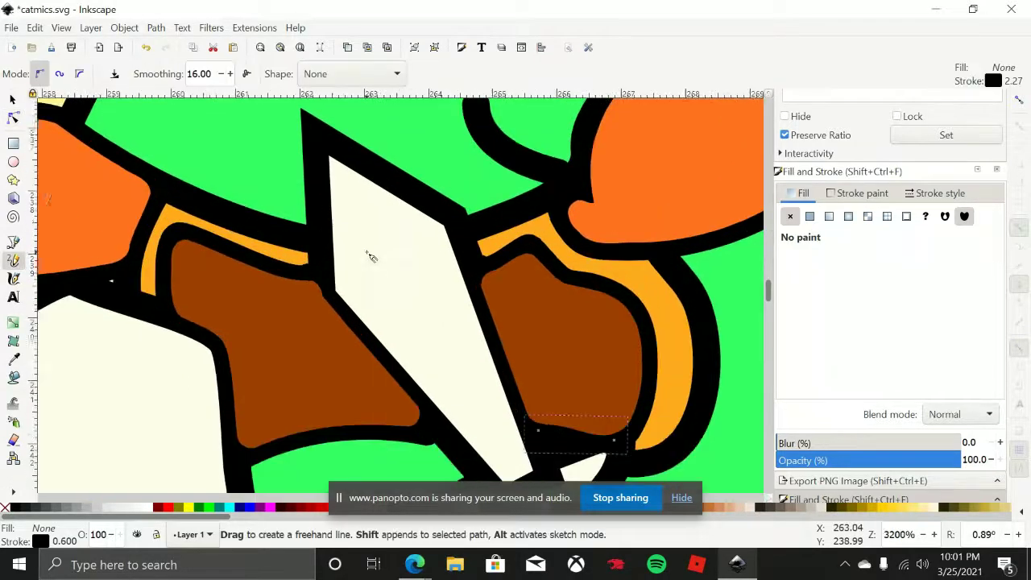
left_click_drag(316, 308, 425, 316)
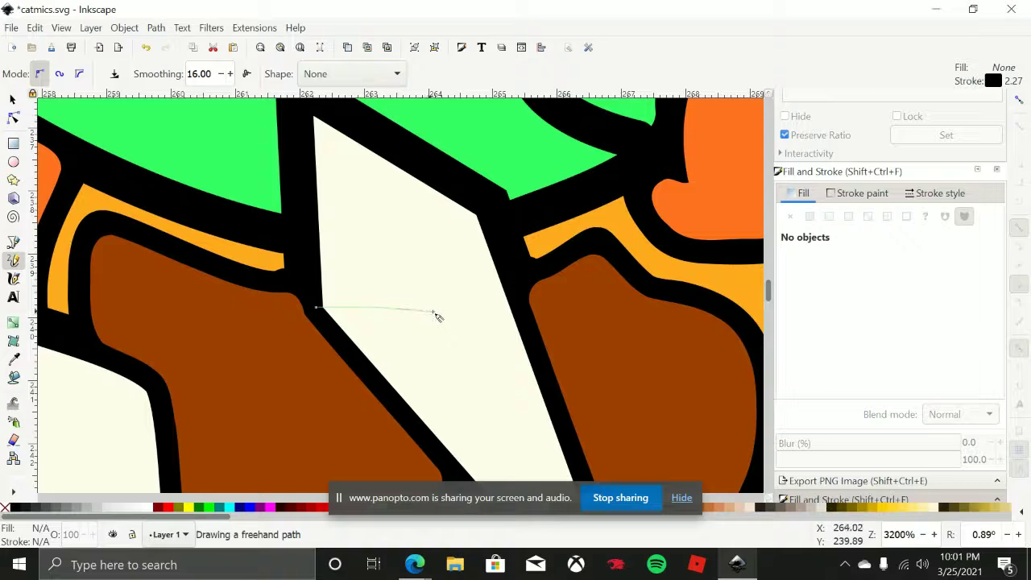
left_click_drag(481, 215, 315, 307)
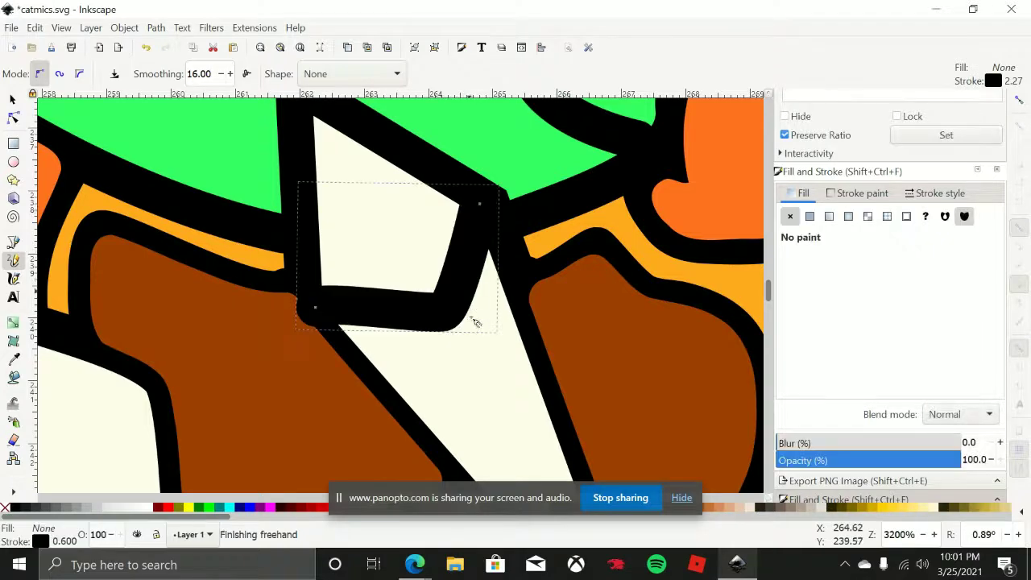
Set the stroke width of the bevel line across the sword blade to 0.300 mm
scroll(478, 322, "down", 2)
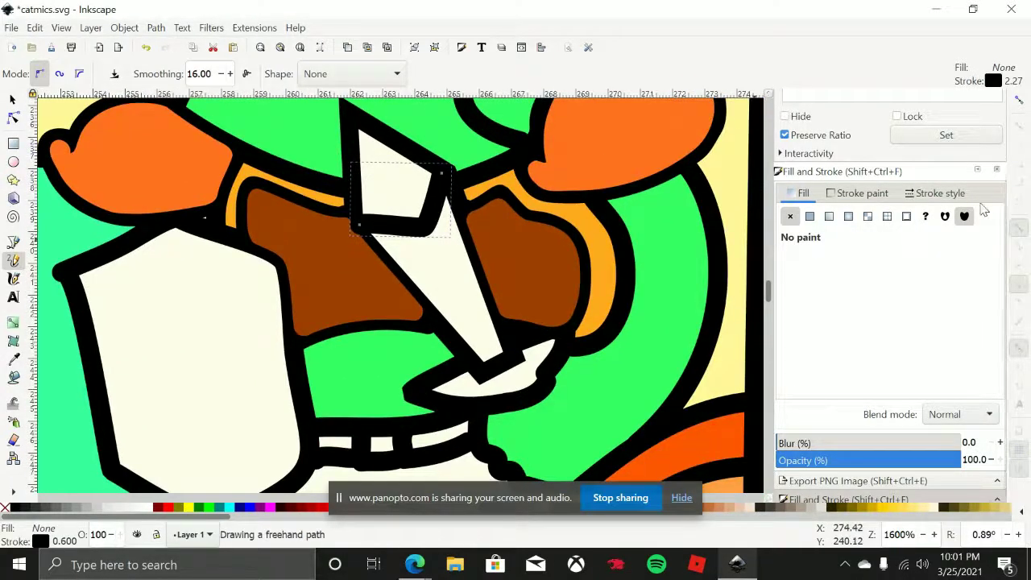
left_click(934, 192)
double_click(861, 218)
left_click(865, 218)
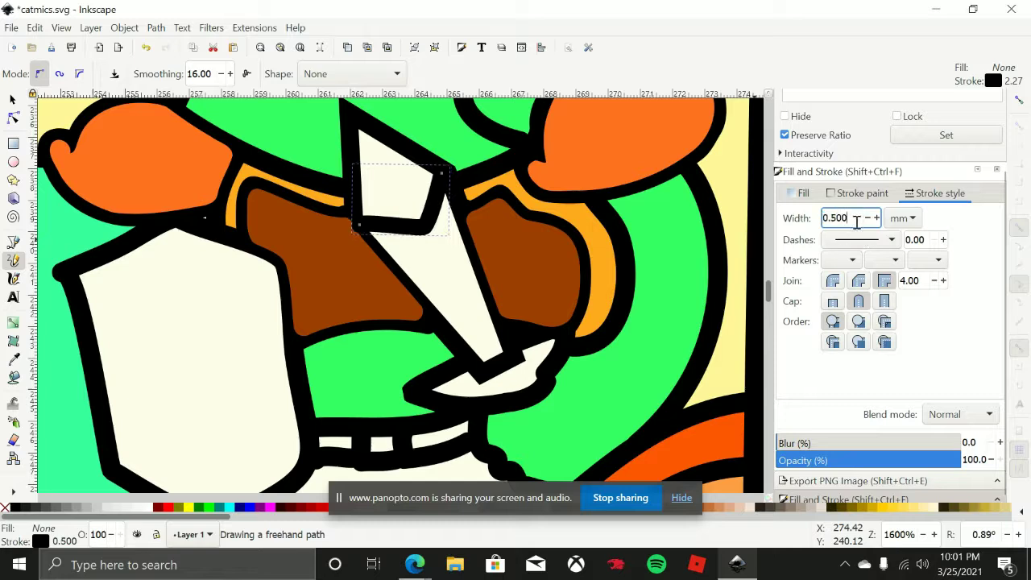
left_click(867, 219)
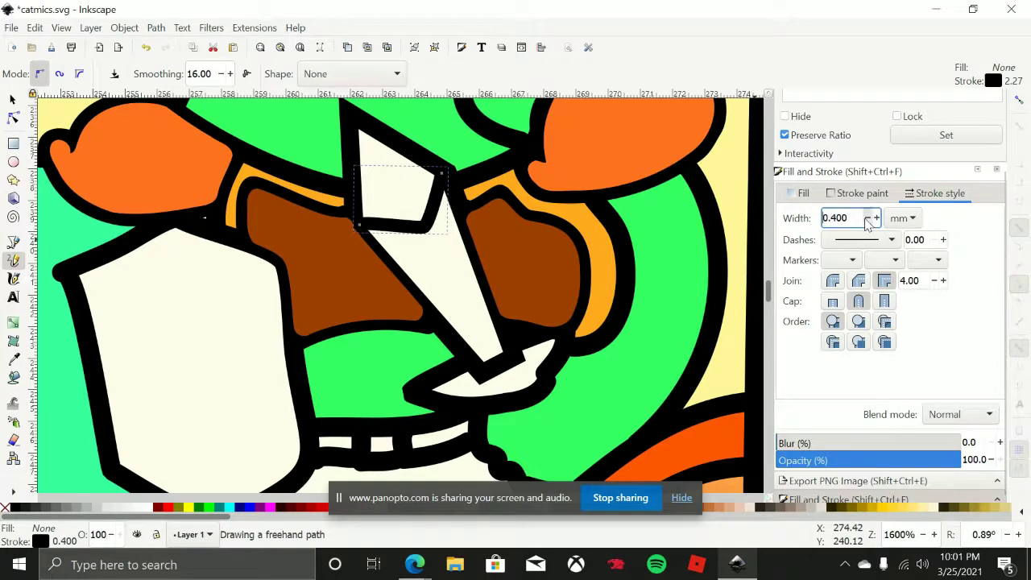
left_click(868, 218)
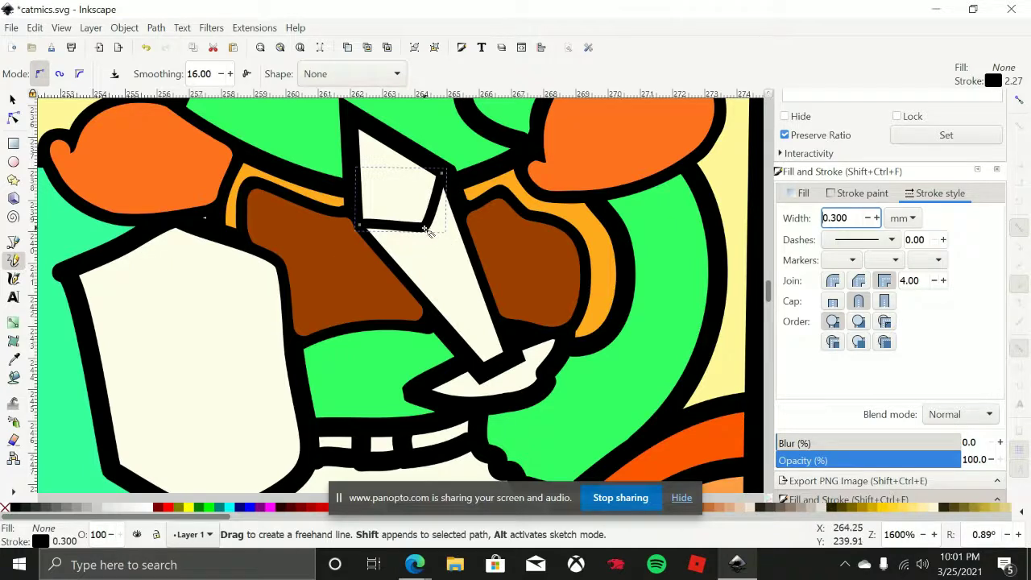
Draw a freehand ridge line down the blade from the bevel's bend to the hilt, with a 0.200 mm stroke width
left_click_drag(426, 231, 500, 367)
scroll(870, 219, "up", 2)
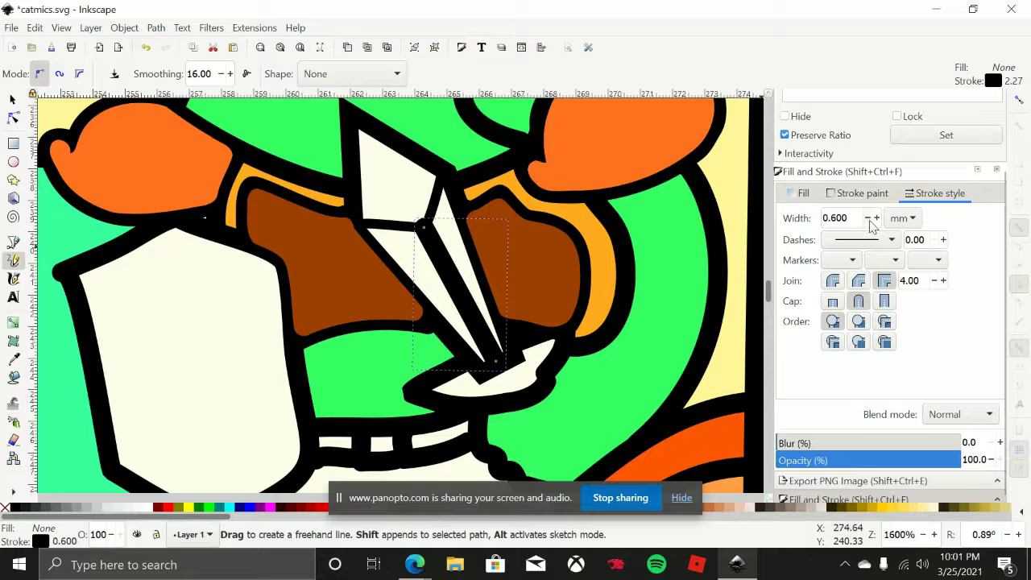
scroll(870, 226, "down", 4)
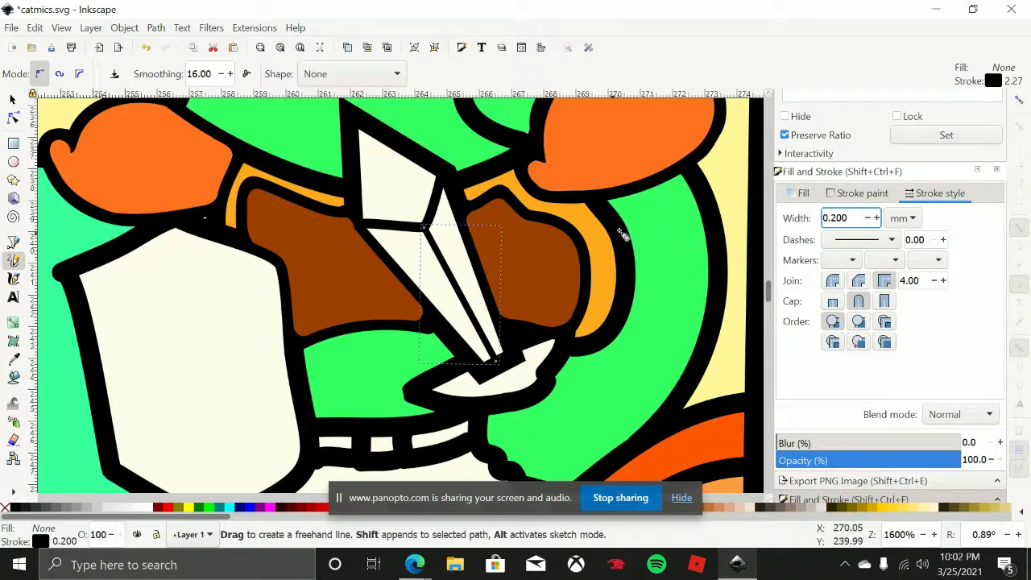
Adjust the nodes of the frog's shield outline along its upper edge so the ends meet at the upper-left corner
scroll(620, 233, "left", 2)
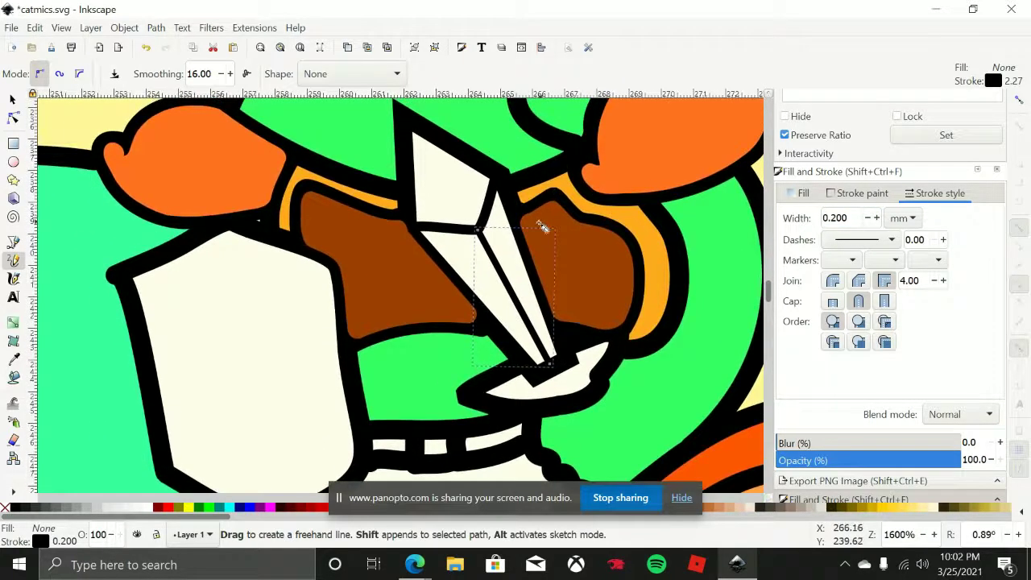
scroll(542, 228, "down", 2)
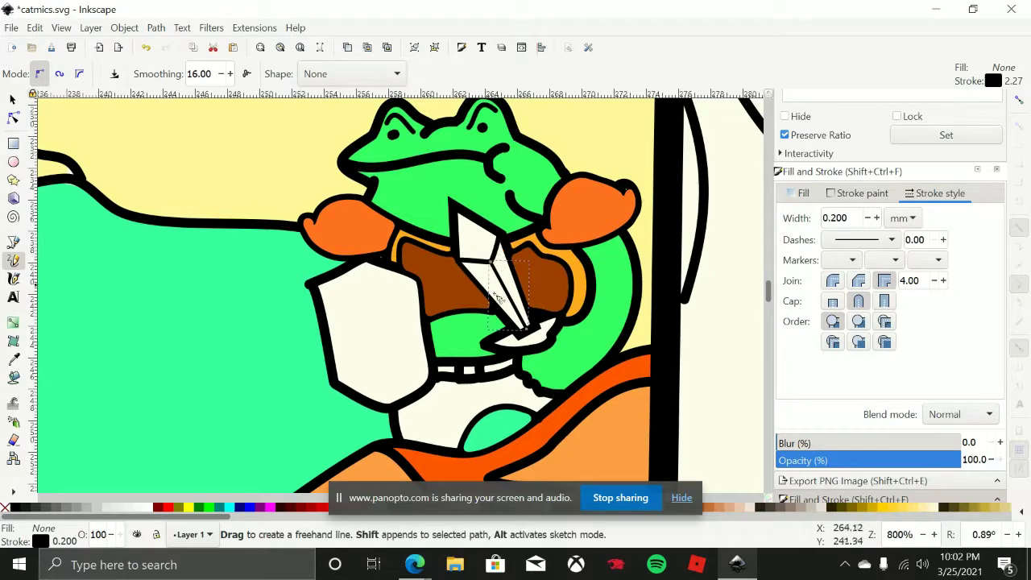
scroll(547, 298, "down", 2)
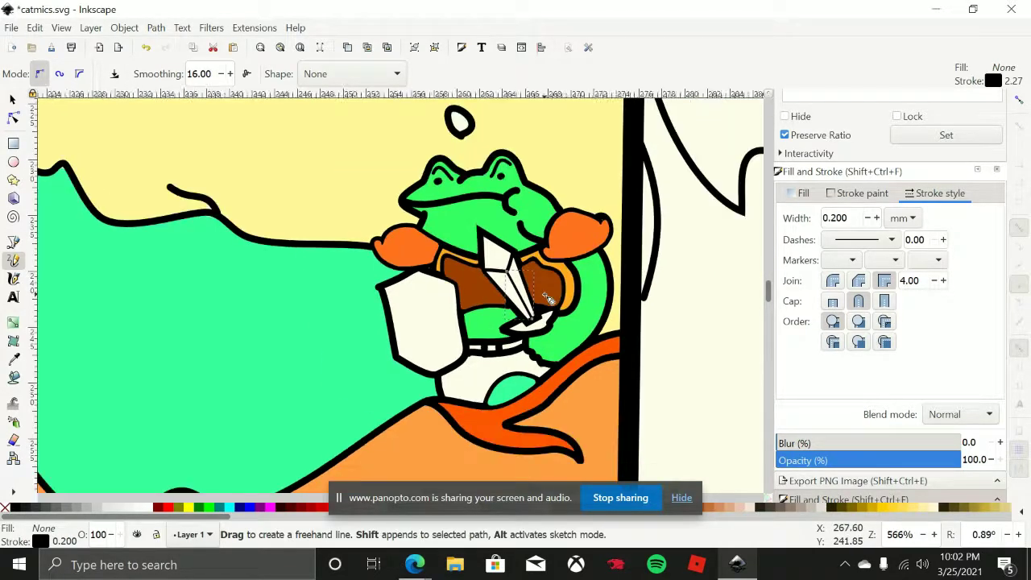
scroll(475, 282, "down", 1)
scroll(459, 276, "up", 2)
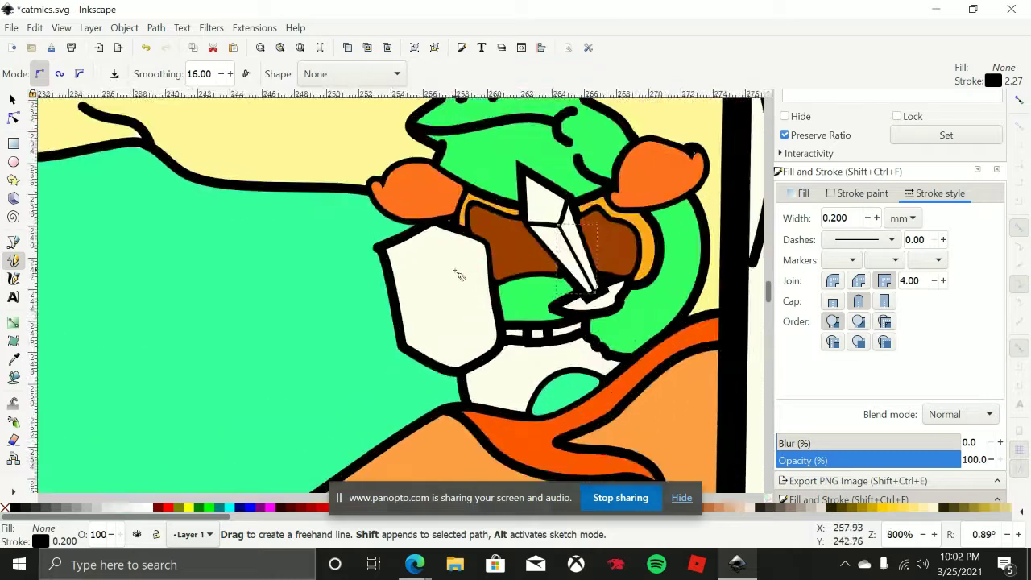
scroll(211, 290, "up", 1)
left_click(12, 96)
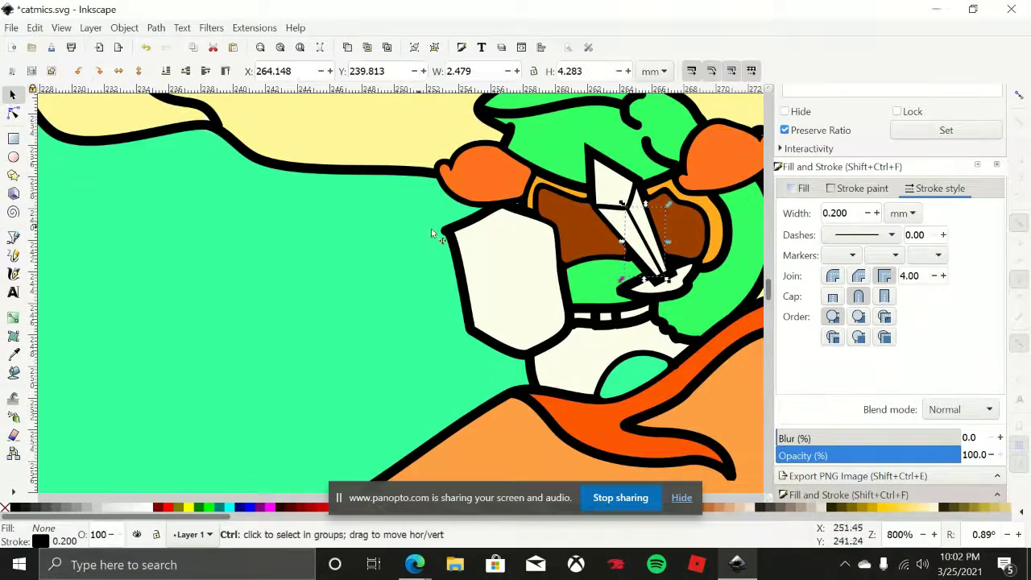
double_click(457, 257)
left_click(449, 232)
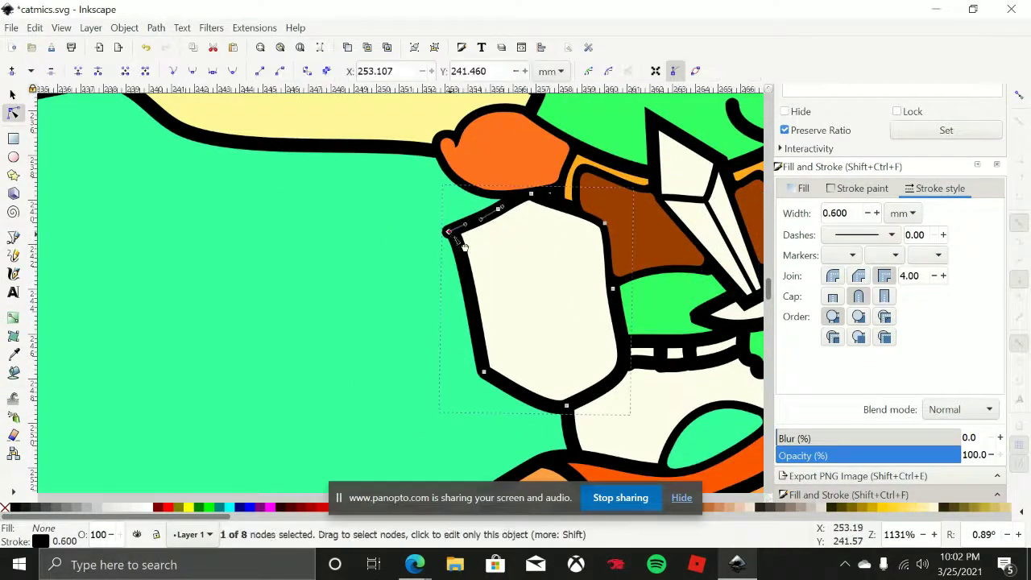
mouse_move(466, 224)
left_mouse_down()
mouse_move(455, 252)
mouse_move(458, 228)
mouse_move(447, 231)
left_mouse_up()
key("Page_Up")
key("Page_Up")
key("Page_Up")
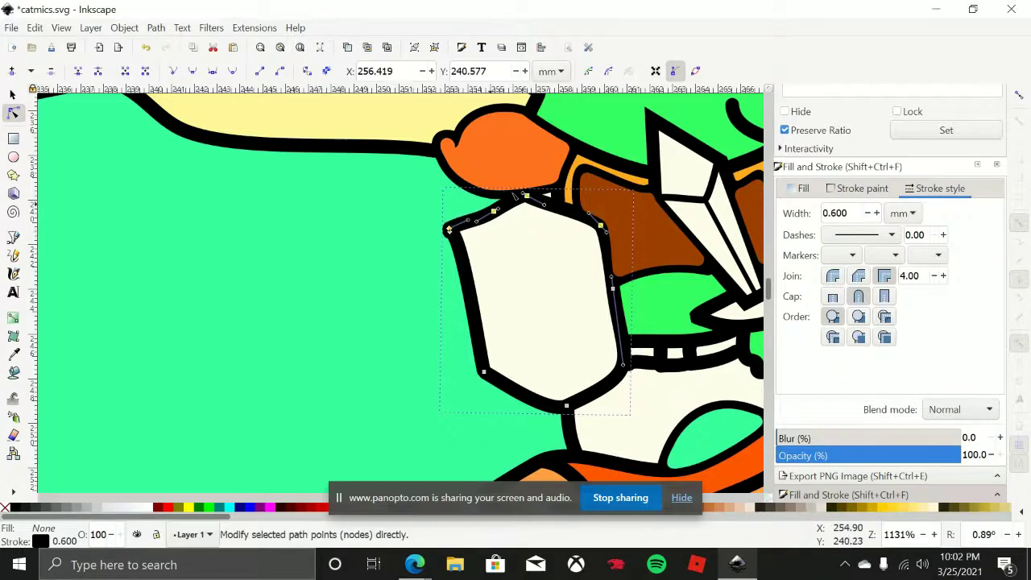
Examine the shield outline up close and the frog within the whole comic page for areas left to color
scroll(580, 169, "up", 3)
scroll(467, 220, "down", 2)
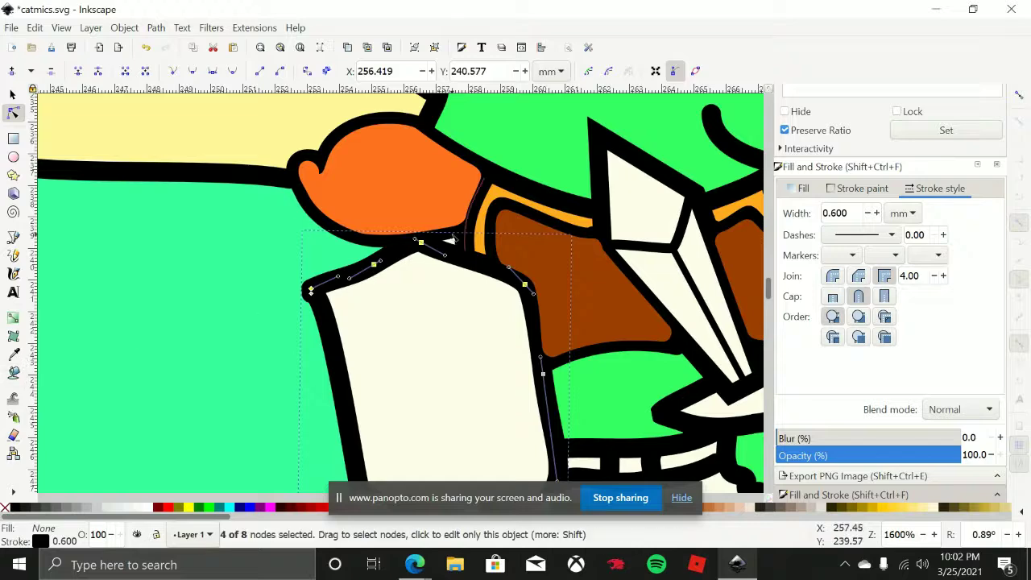
scroll(451, 310, "down", 3)
scroll(509, 320, "down", 1)
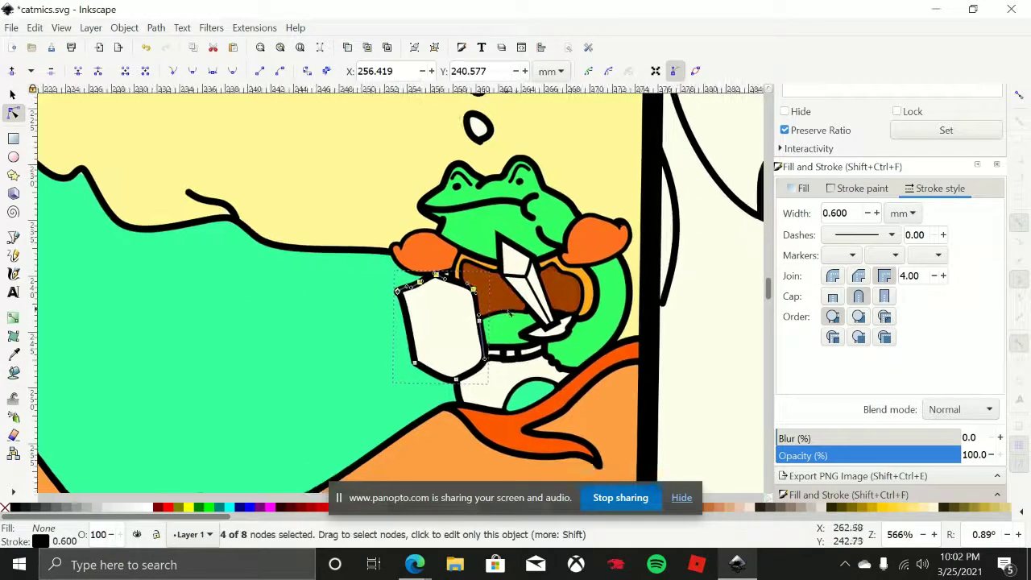
scroll(521, 320, "down", 6)
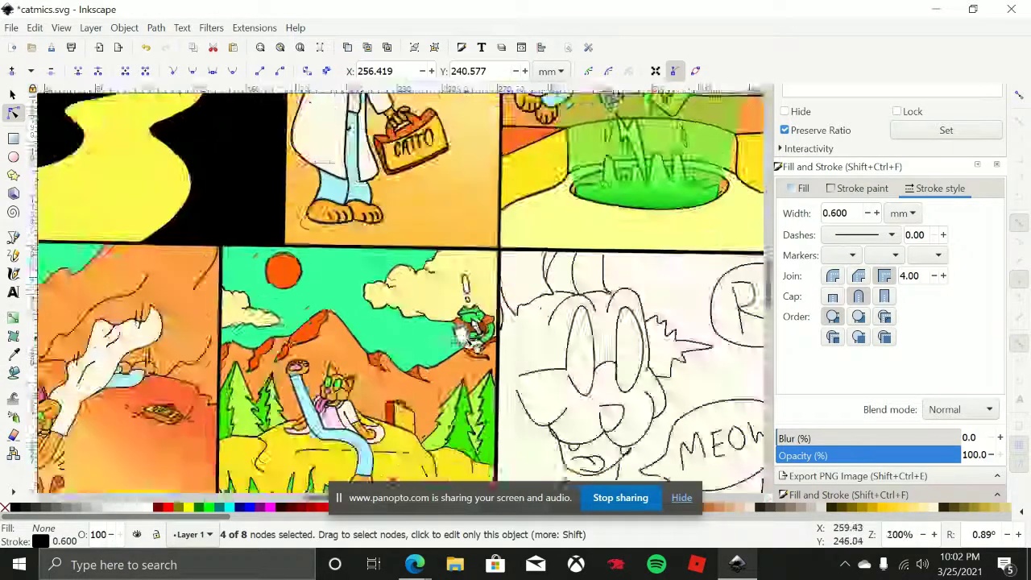
scroll(524, 304, "up", 8)
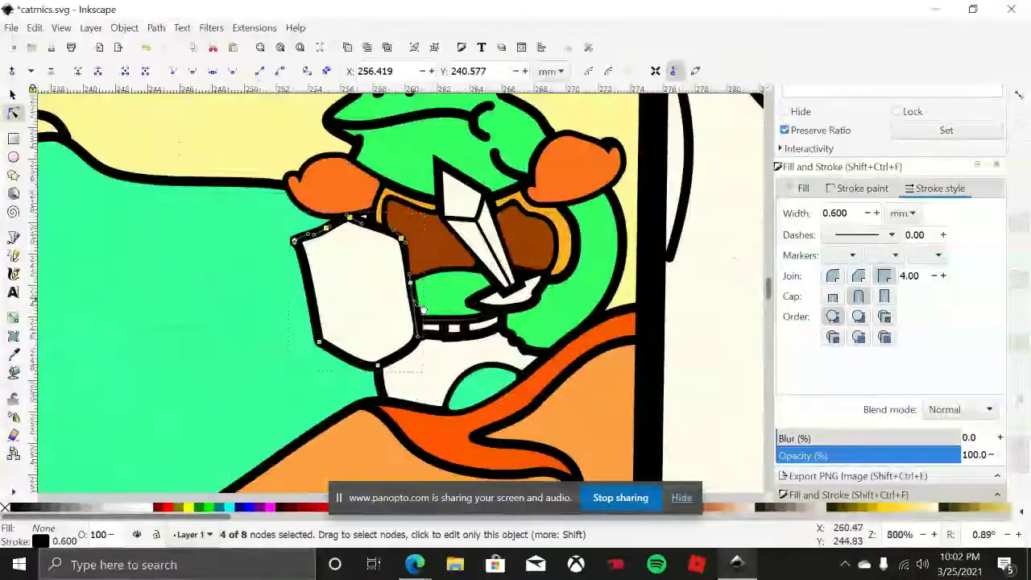
scroll(425, 283, "left", 2)
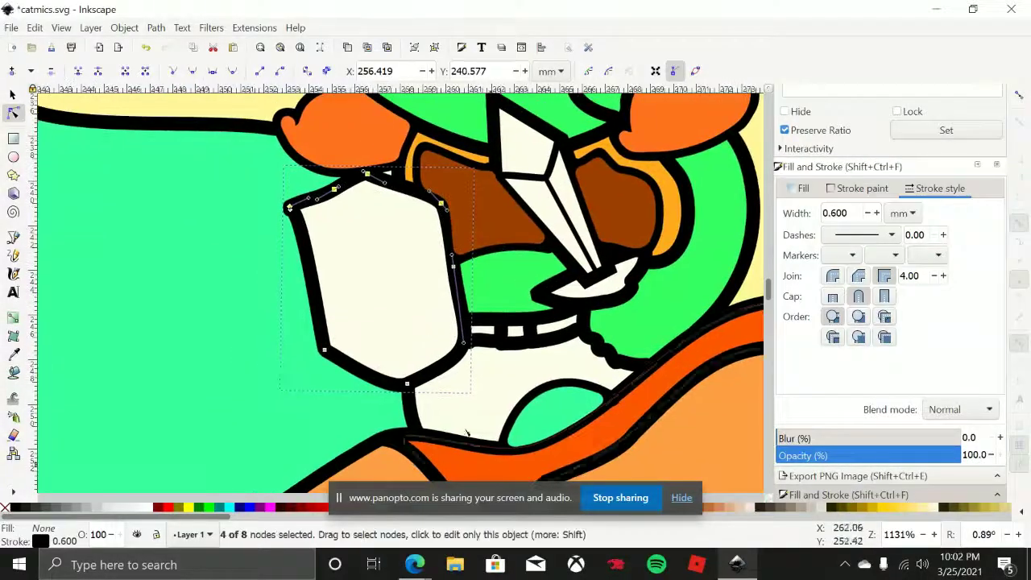
scroll(444, 351, "right", 2)
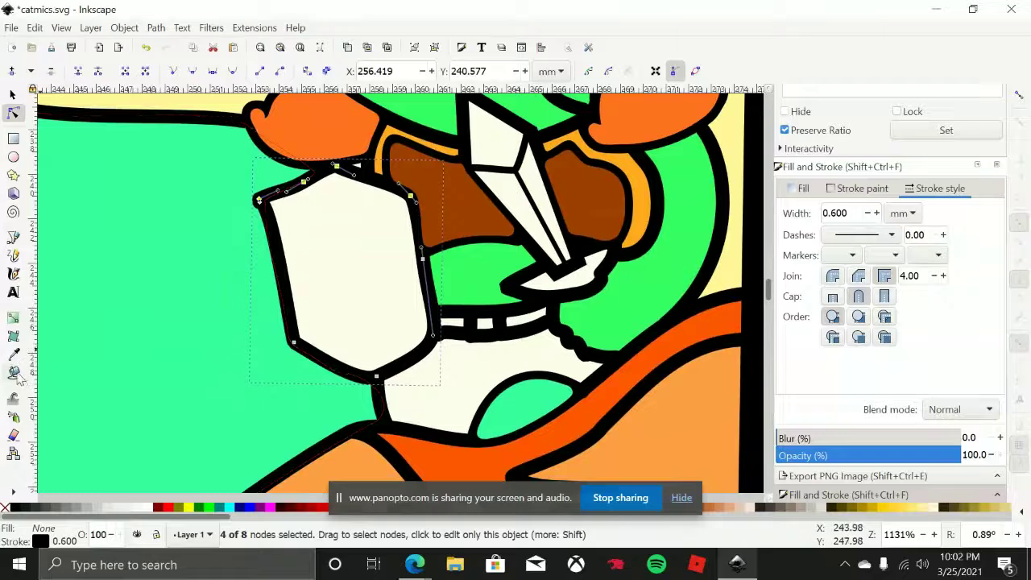
Bucket-fill the frog's shorts, color the fill orange ff7d19ff and place it behind the black outlines
left_click(13, 376)
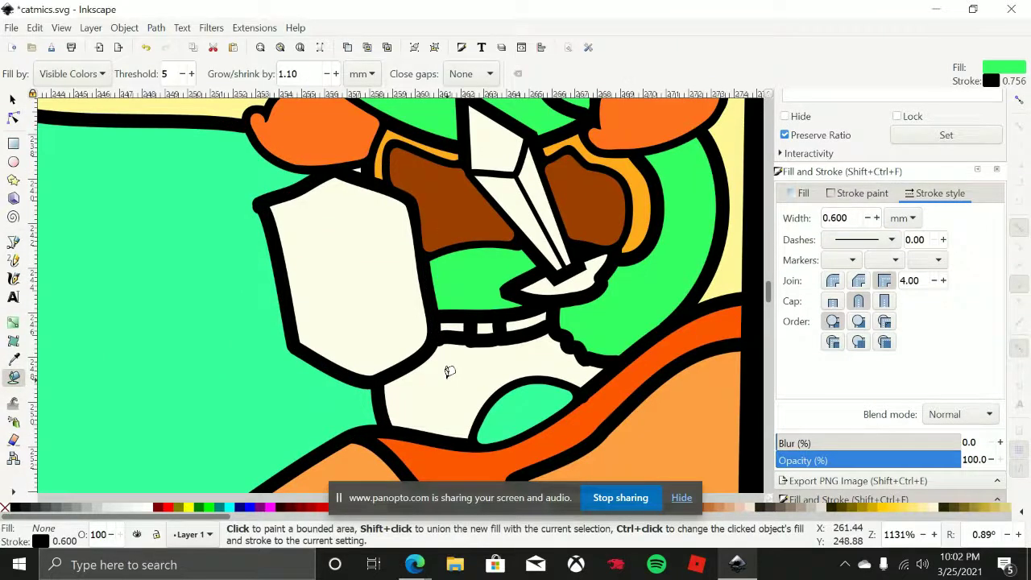
left_click(452, 370)
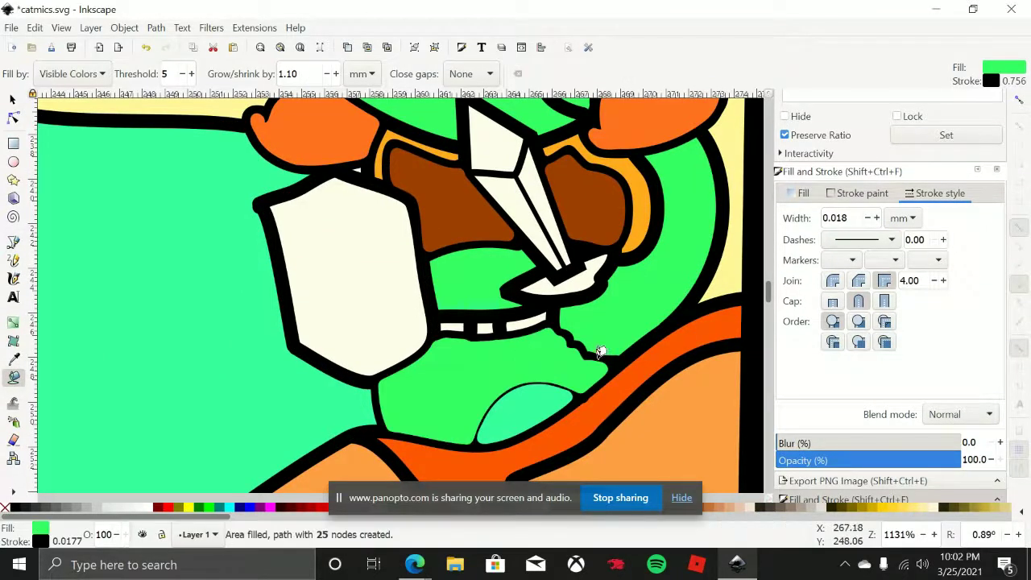
left_click(797, 193)
left_click_drag(849, 277, 810, 280)
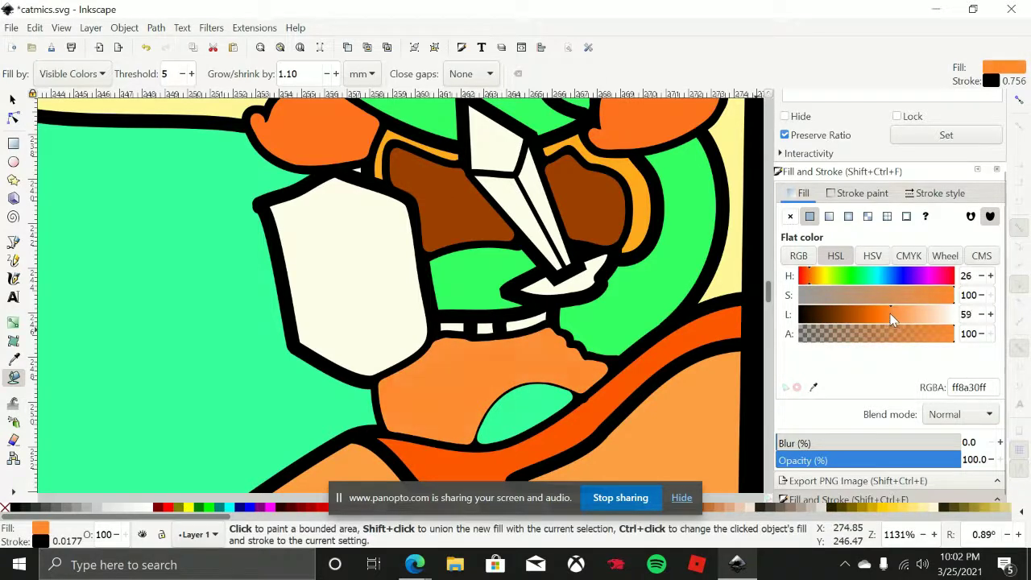
left_click_drag(892, 318, 885, 319)
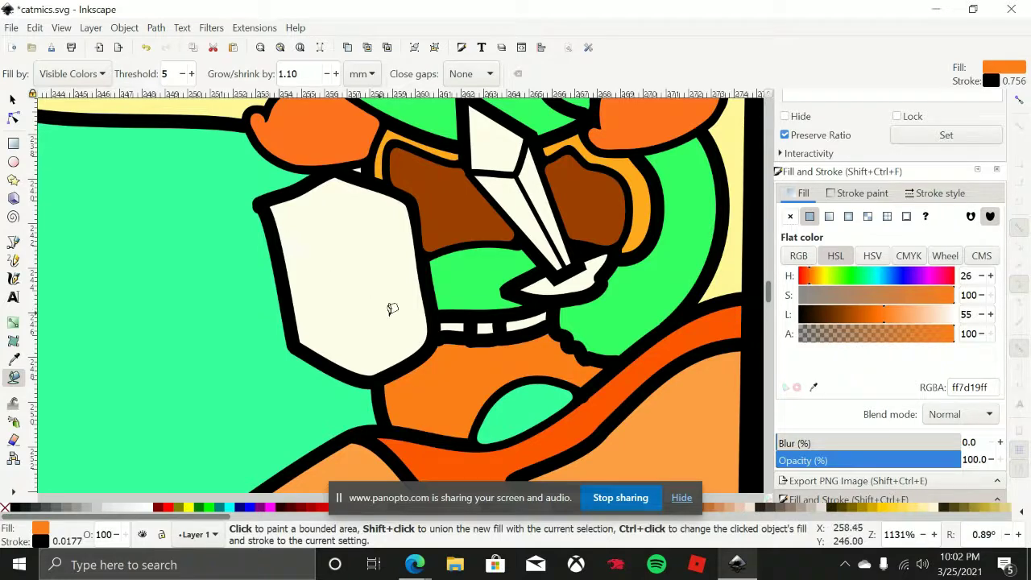
Bucket-fill the belt's two side segments in light orange ffa319ff and its buckle in yellow ffea19ff
left_click(451, 328)
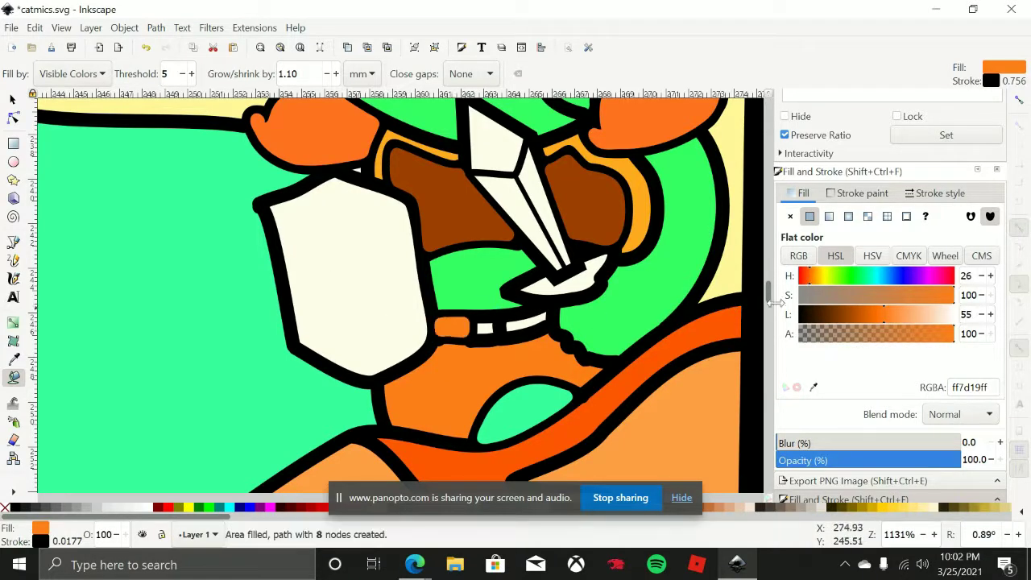
left_click(817, 282)
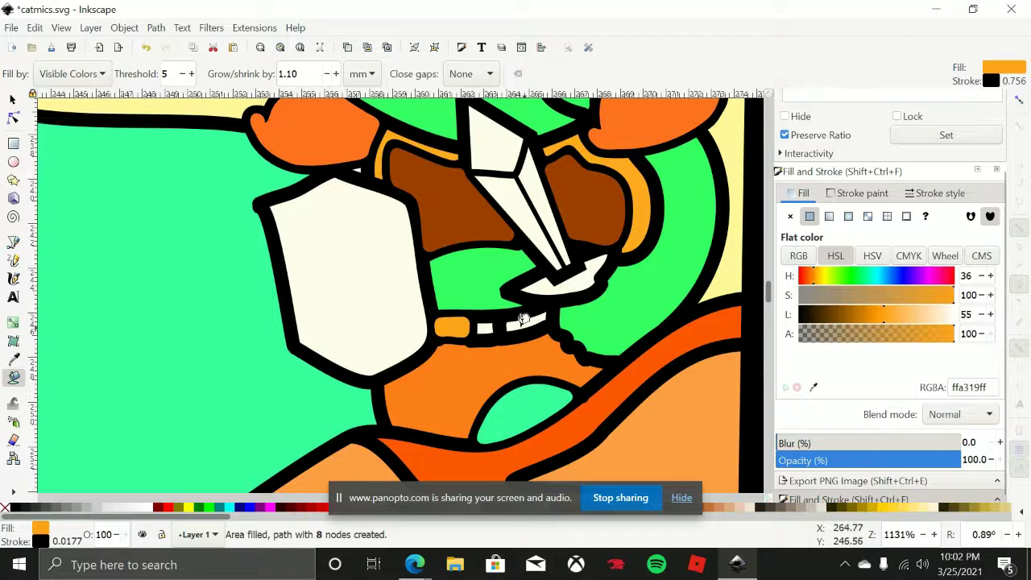
left_click(522, 320)
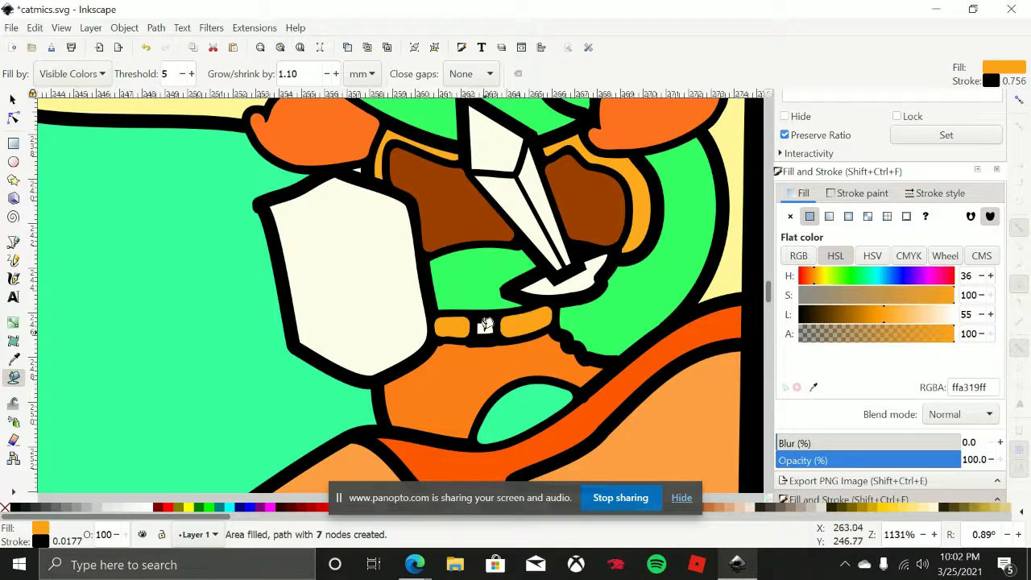
left_click(486, 324)
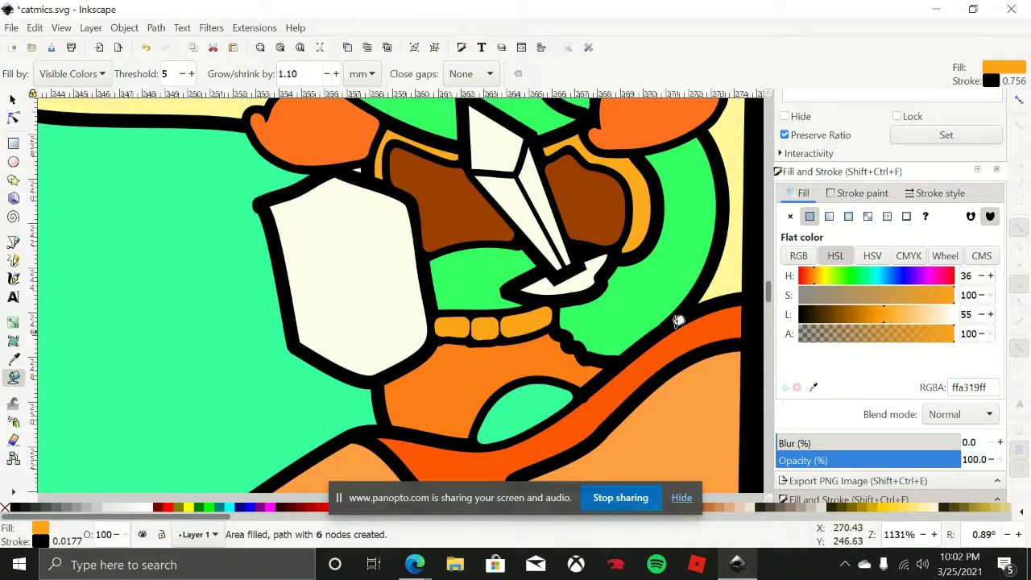
left_click(822, 280)
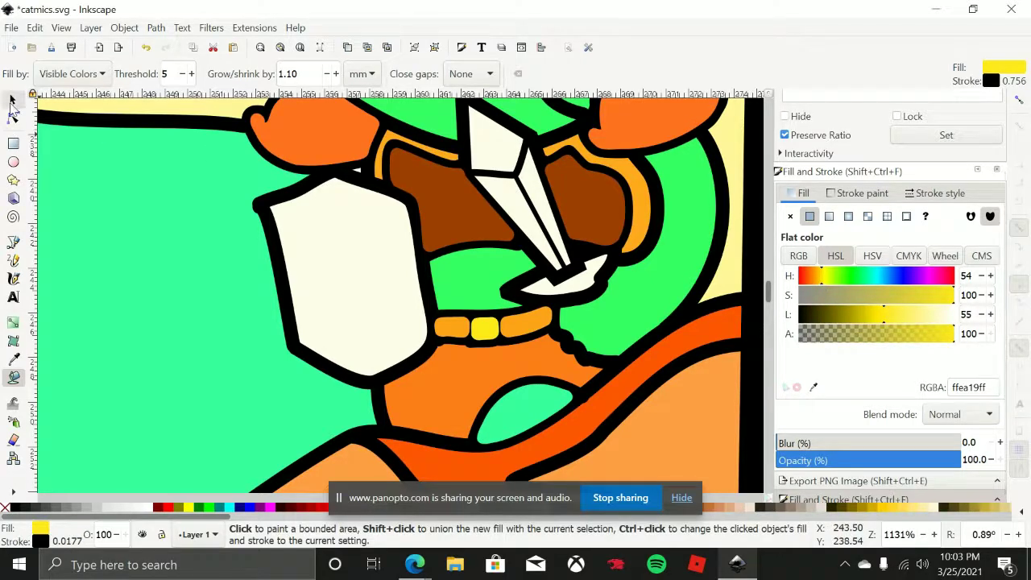
Select the belt's two orange side segments and yellow buckle fills together and place them behind the black outlines
left_click(12, 98)
left_click(454, 324)
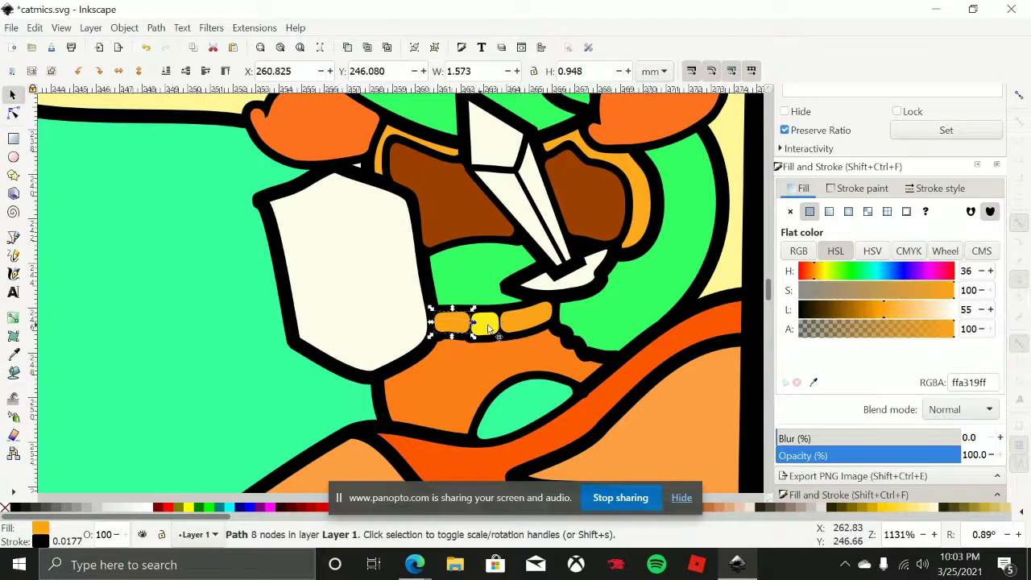
left_click(516, 326, "shift")
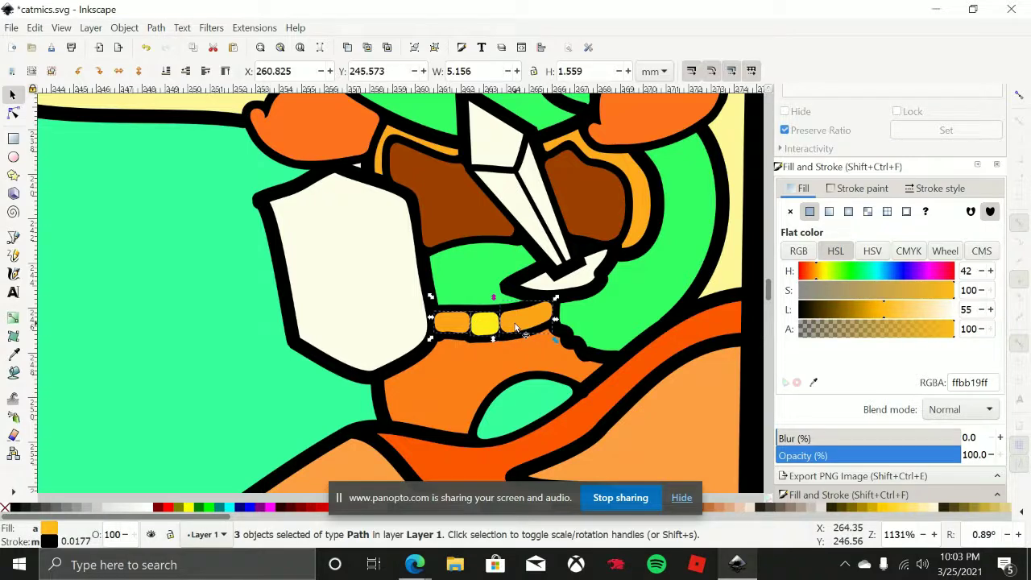
key("ctrl+shift+v")
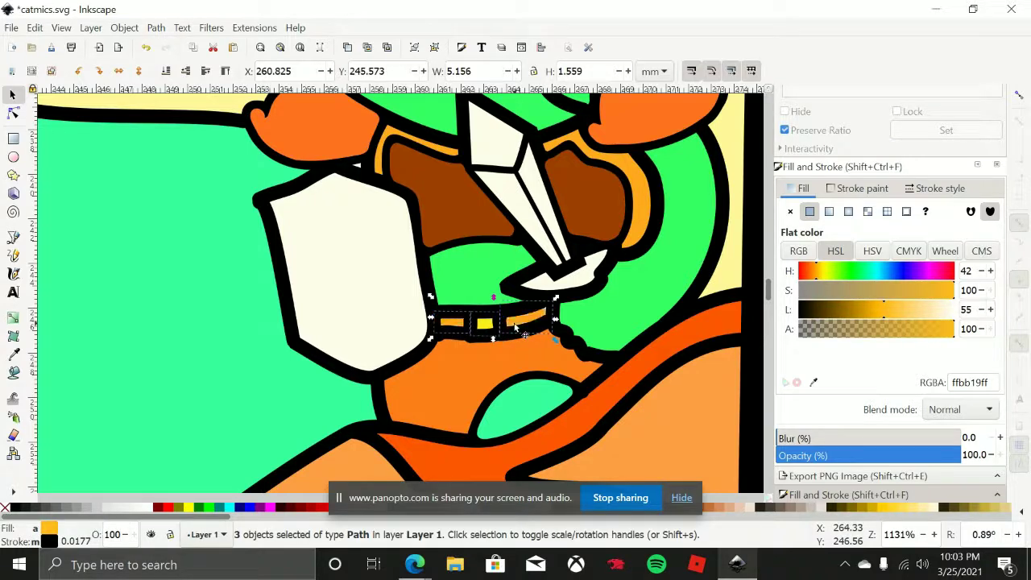
Bucket-fill the left facet of the sword's lower blade and color it pale mint b9ffeaff
scroll(465, 256, "up", 3)
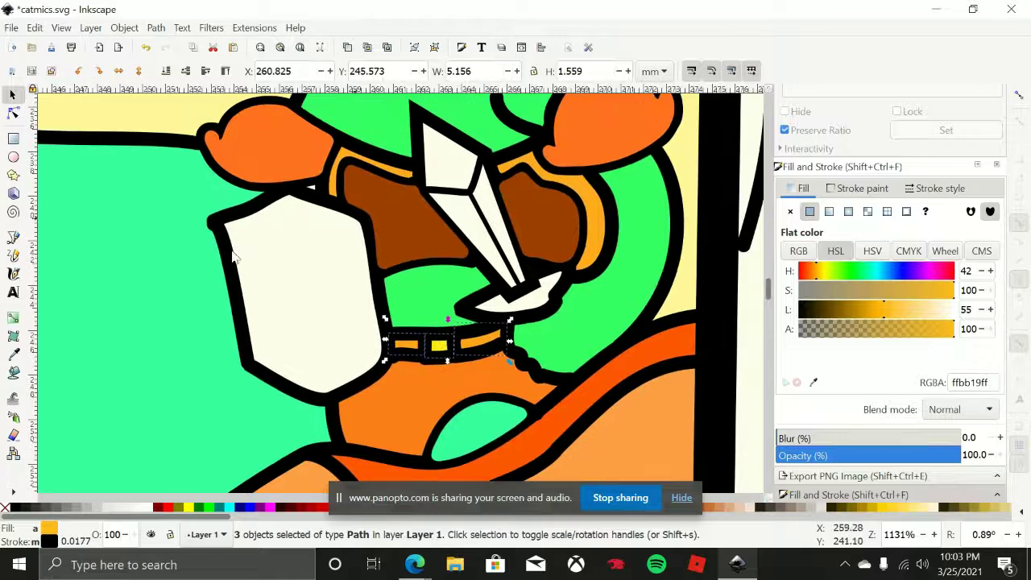
left_click(13, 372)
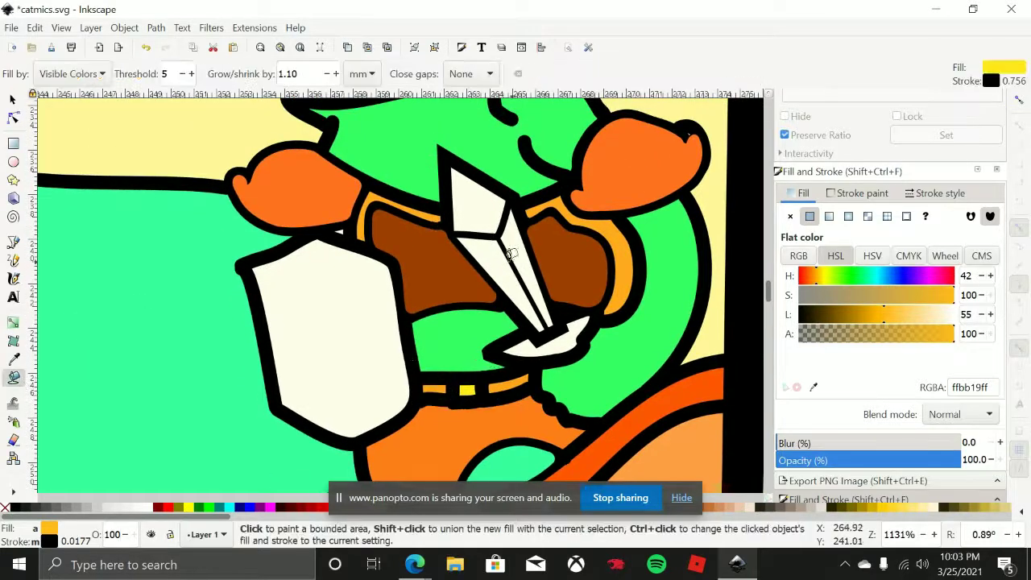
left_click(503, 264)
left_click_drag(873, 282, 868, 280)
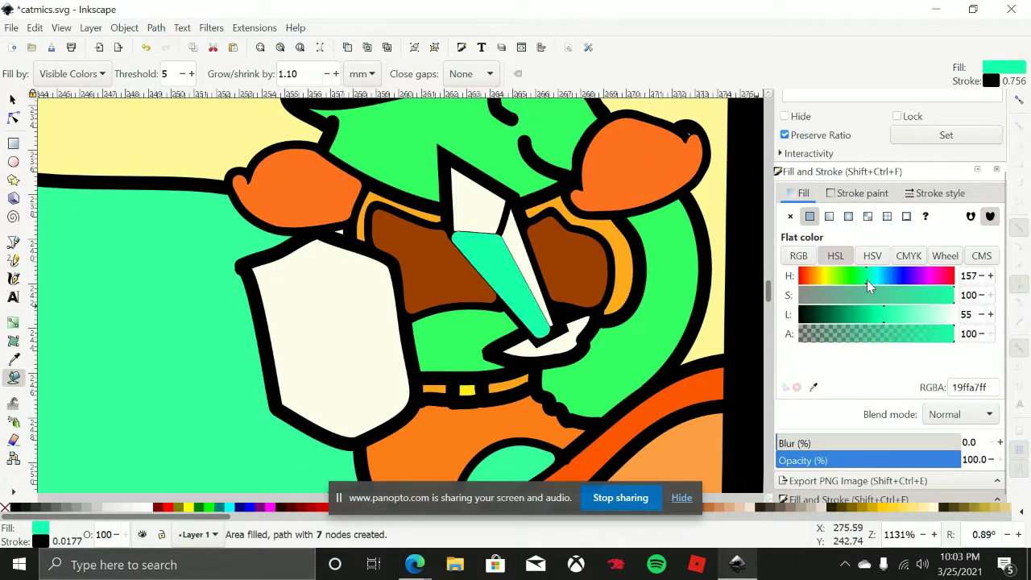
left_click_drag(886, 316, 935, 319)
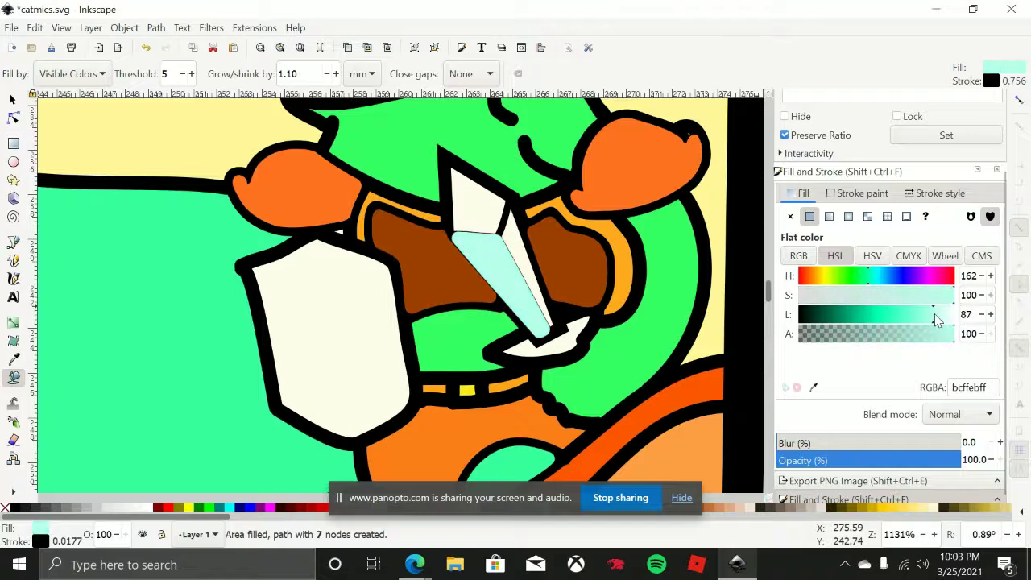
Bucket-fill the right facet of the sword's lower blade and color it light cyan 92fcffff
left_click(514, 244)
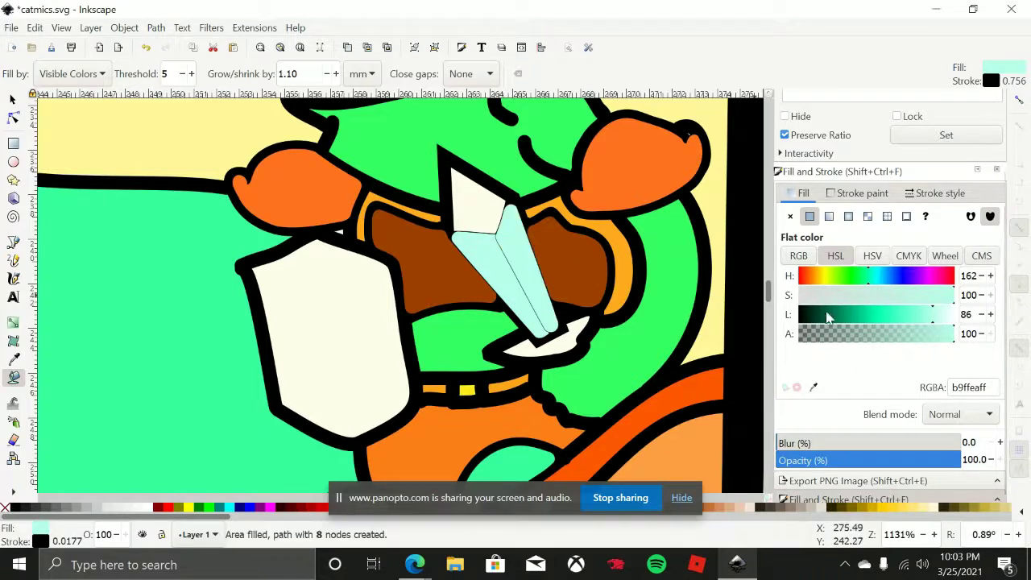
left_click_drag(873, 282, 880, 284)
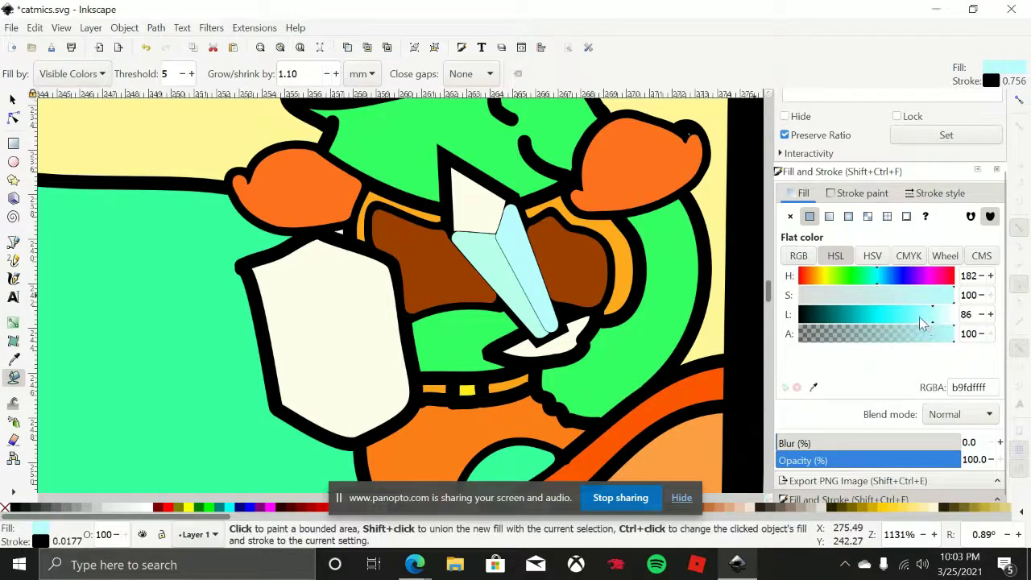
mouse_move(928, 315)
left_mouse_down()
mouse_move(916, 316)
mouse_move(924, 321)
left_mouse_up()
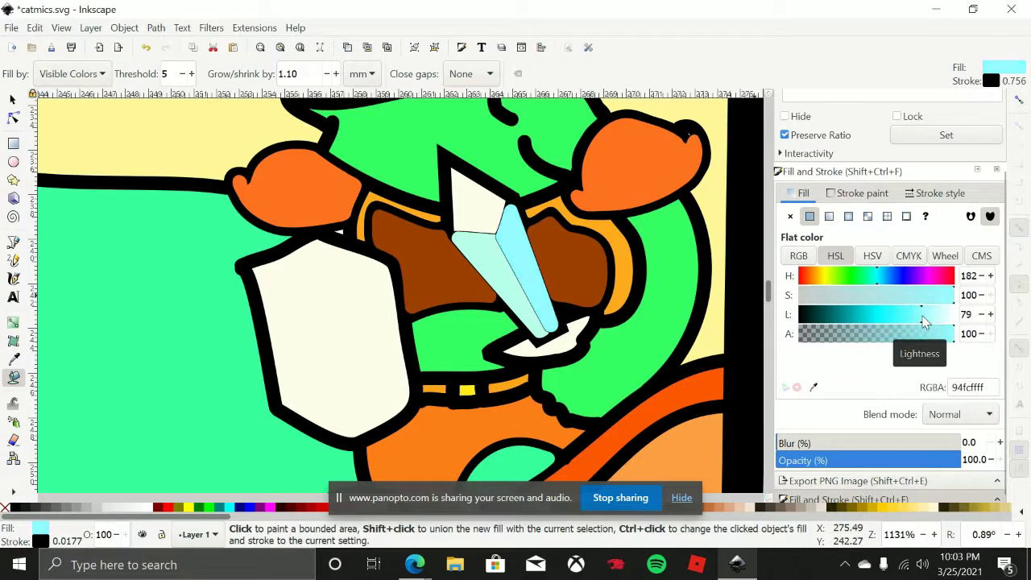
Bucket-fill the sword's tip facet and color it pale blue b2efffff
left_click(501, 211)
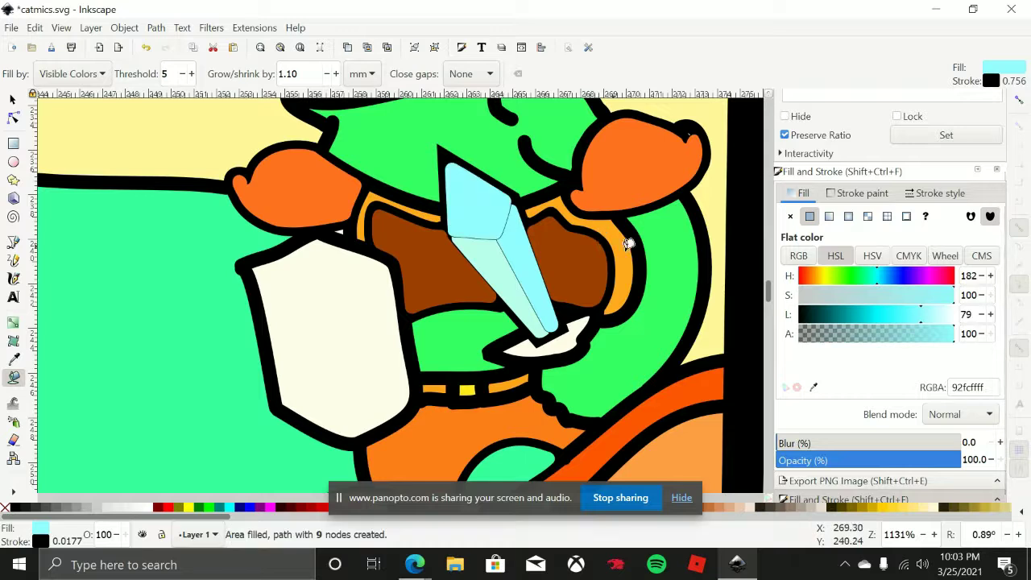
mouse_move(914, 311)
left_mouse_down()
mouse_move(943, 314)
mouse_move(921, 315)
left_mouse_up()
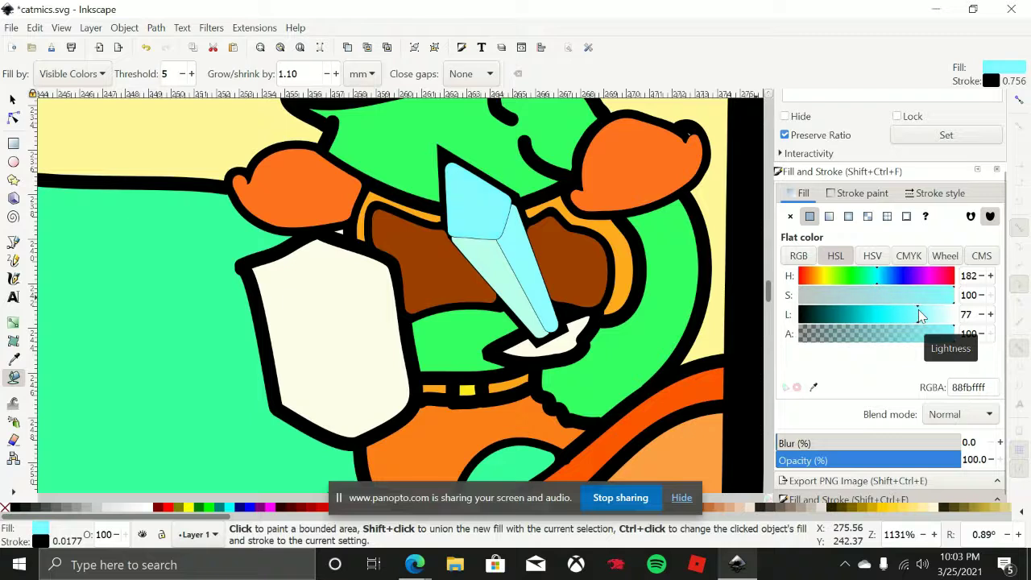
left_click(882, 275)
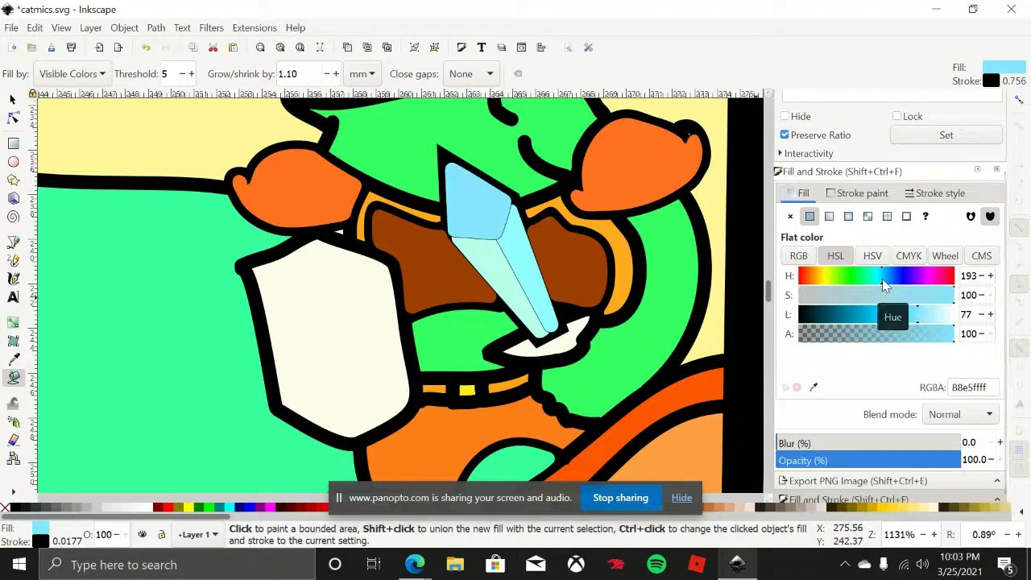
mouse_move(919, 316)
left_mouse_down()
mouse_move(912, 319)
mouse_move(930, 322)
left_mouse_up()
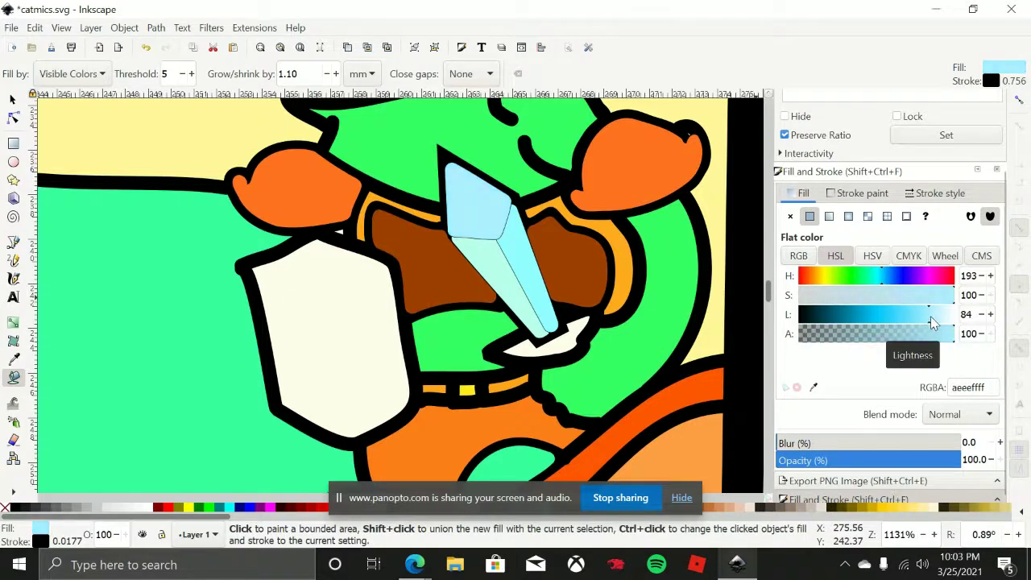
Select all three sword blade fills and place them just behind the black outlines, undoing the excess lowering
left_click(12, 98)
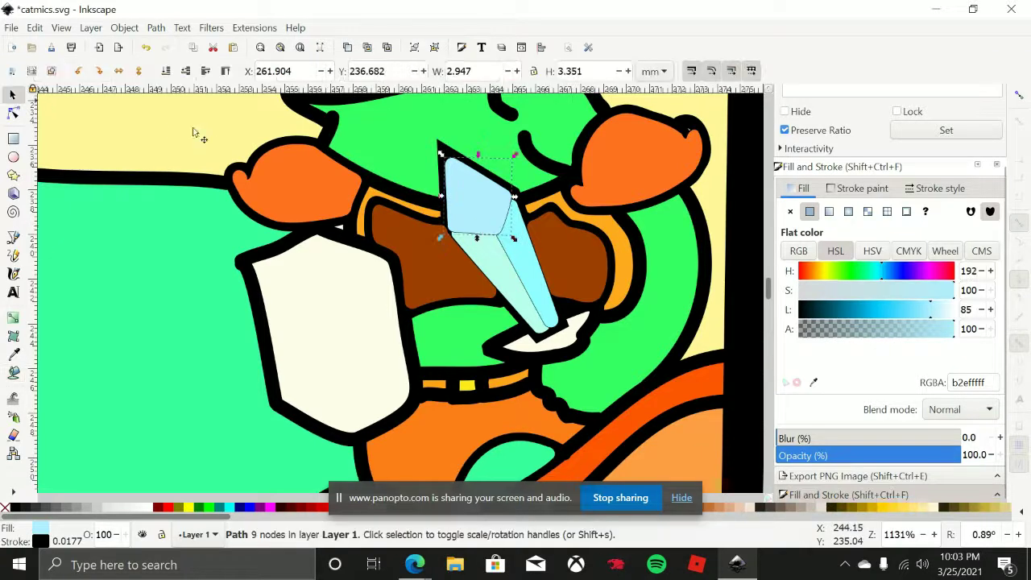
left_click(537, 282, "shift")
left_click(537, 282, "alt+shift")
key("ctrl+shift+v")
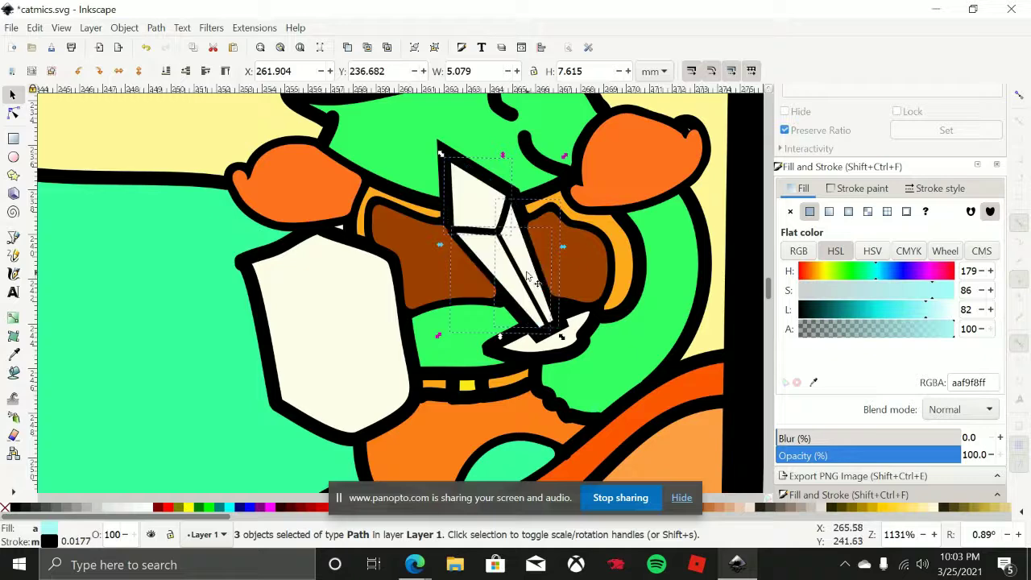
key("ctrl+z")
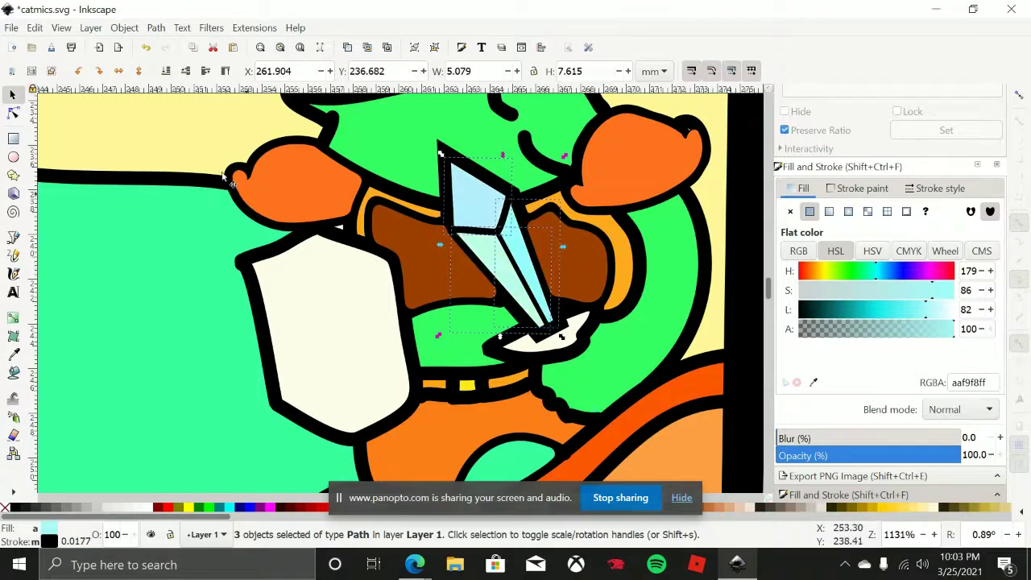
left_click(89, 120)
Bucket-fill the sword's guard, color it dark blue 00a4cfff and place the fill behind the black outlines
scroll(387, 266, "down", 2)
scroll(387, 266, "right", 2)
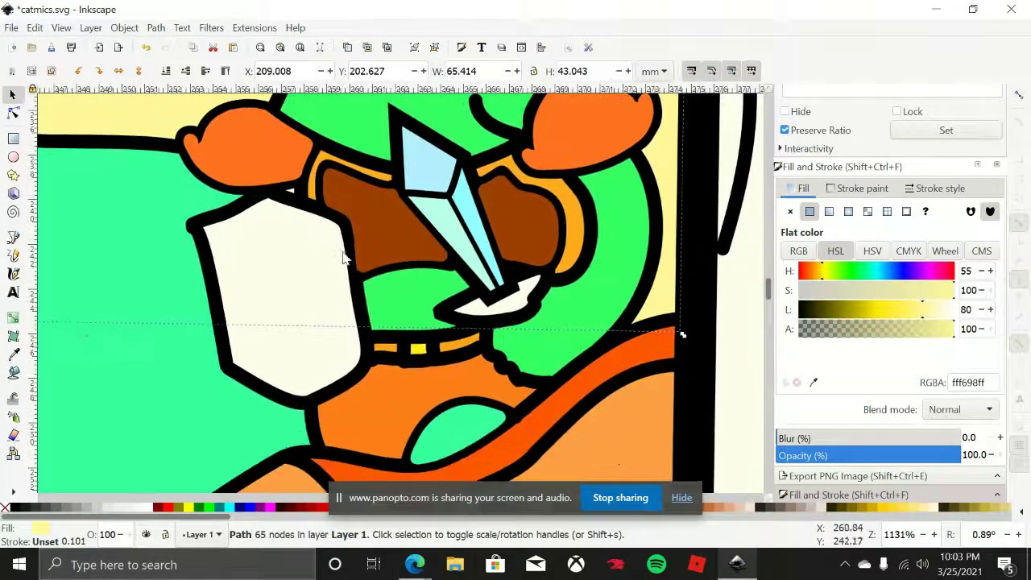
left_click(13, 372)
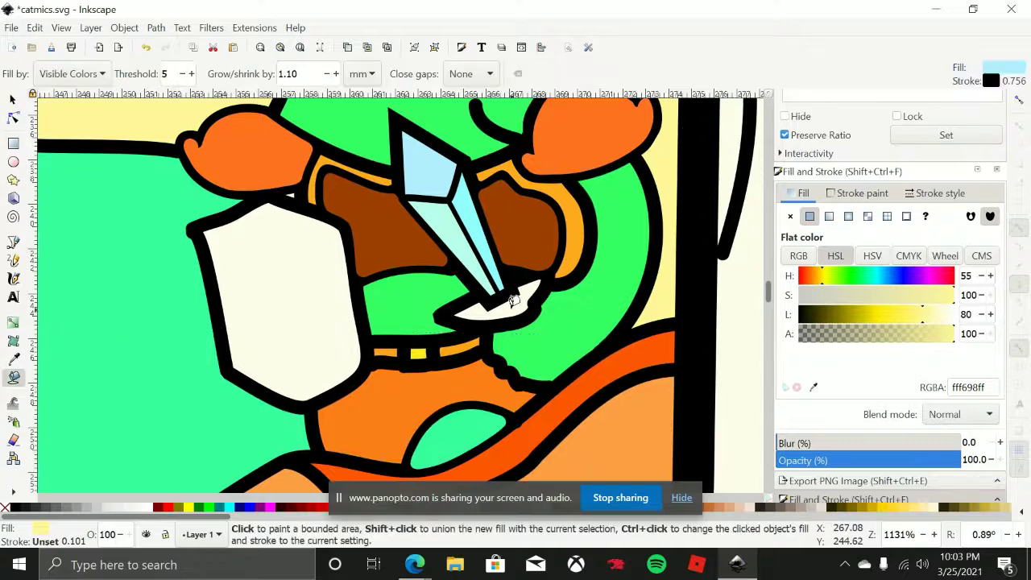
left_click(514, 301)
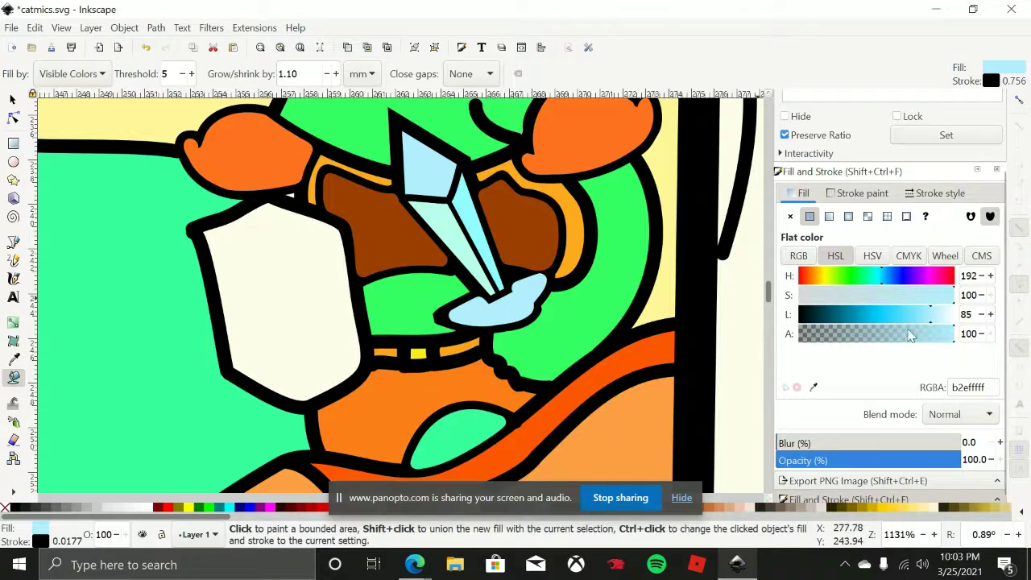
left_click_drag(900, 315, 864, 313)
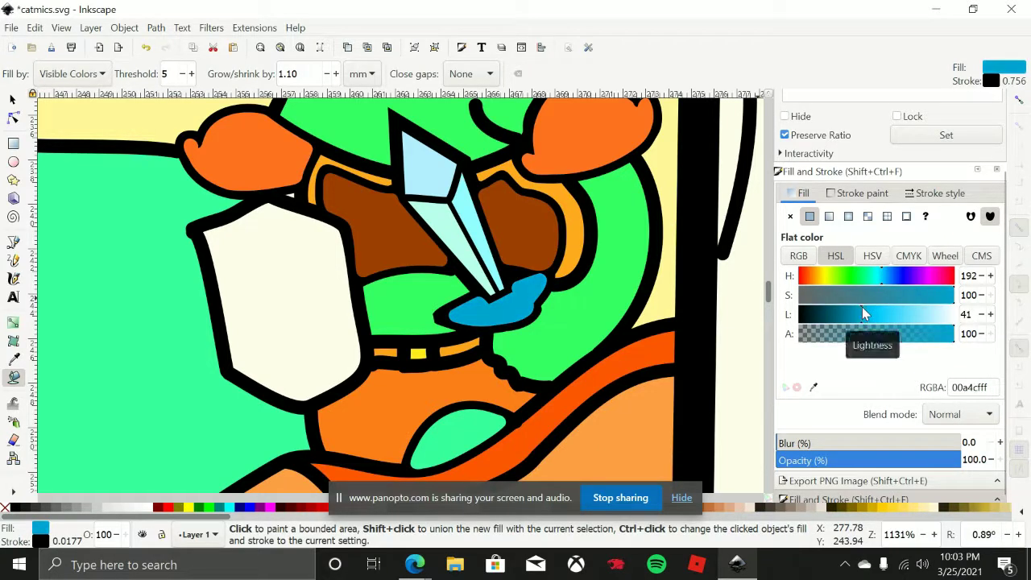
key("Delete")
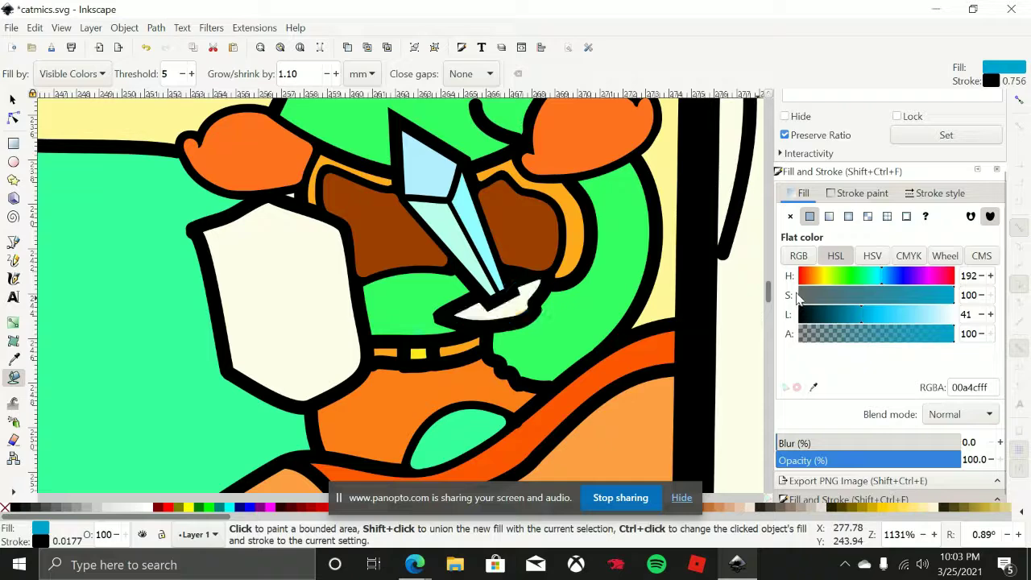
key("ctrl+z")
Bucket-fill the small gap between the glove and the shield, sample the frog's green 37ff64ff for it and place it behind the outlines
scroll(529, 221, "left", 5)
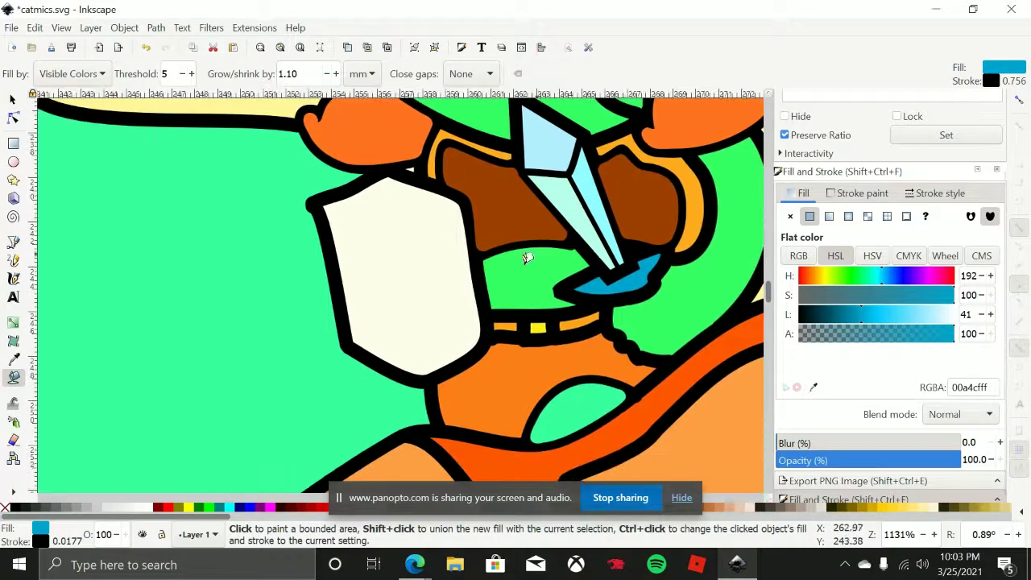
scroll(453, 193, "up", 3)
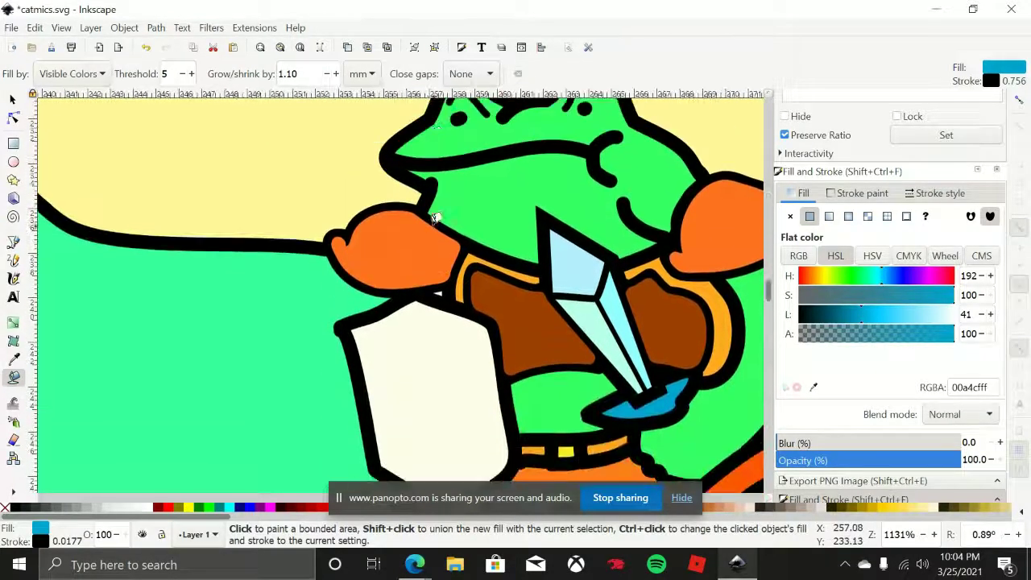
scroll(439, 290, "up", 3)
left_click(439, 286)
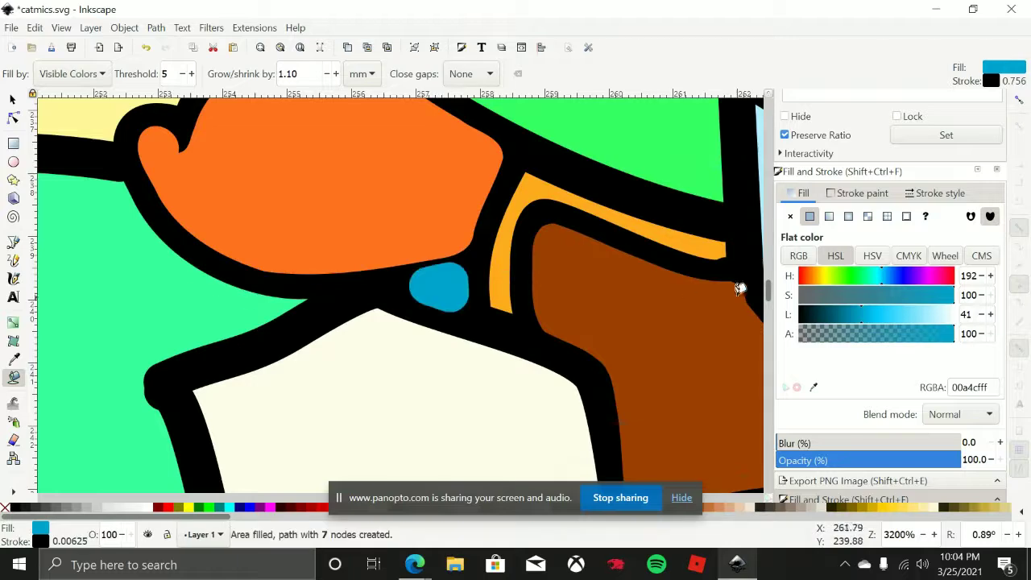
left_click(850, 276)
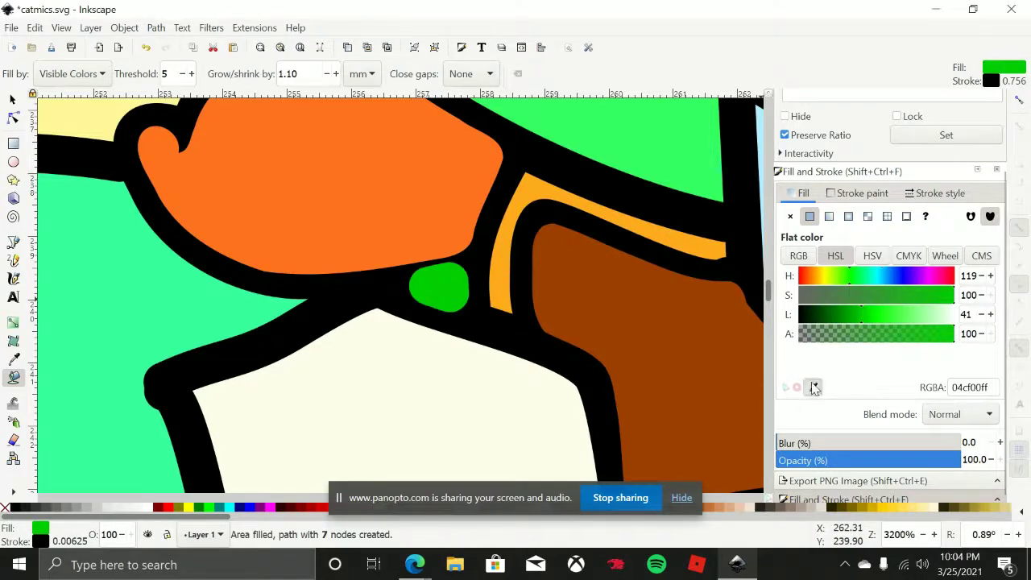
left_click(812, 386)
left_click(677, 154)
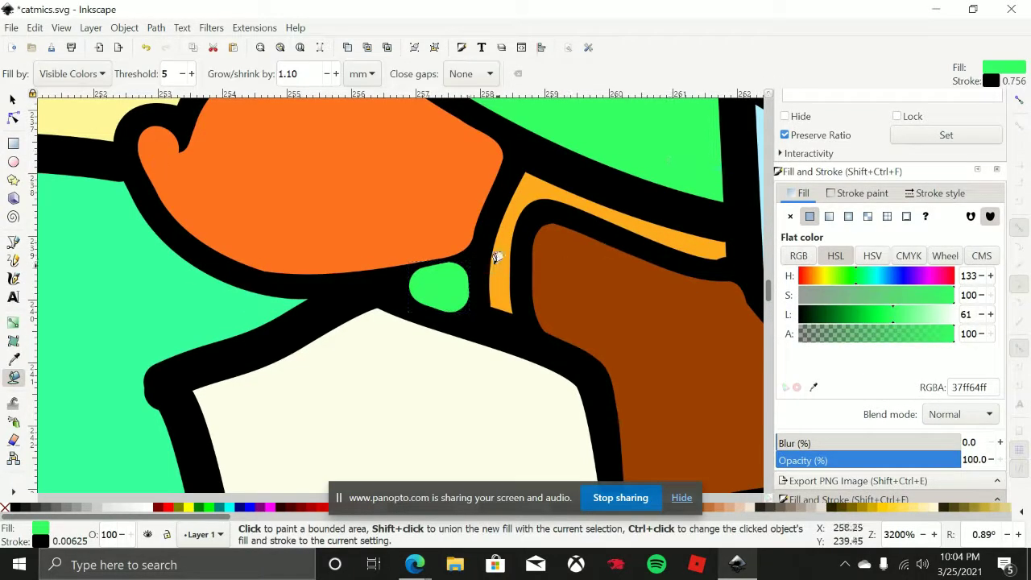
left_click(12, 98)
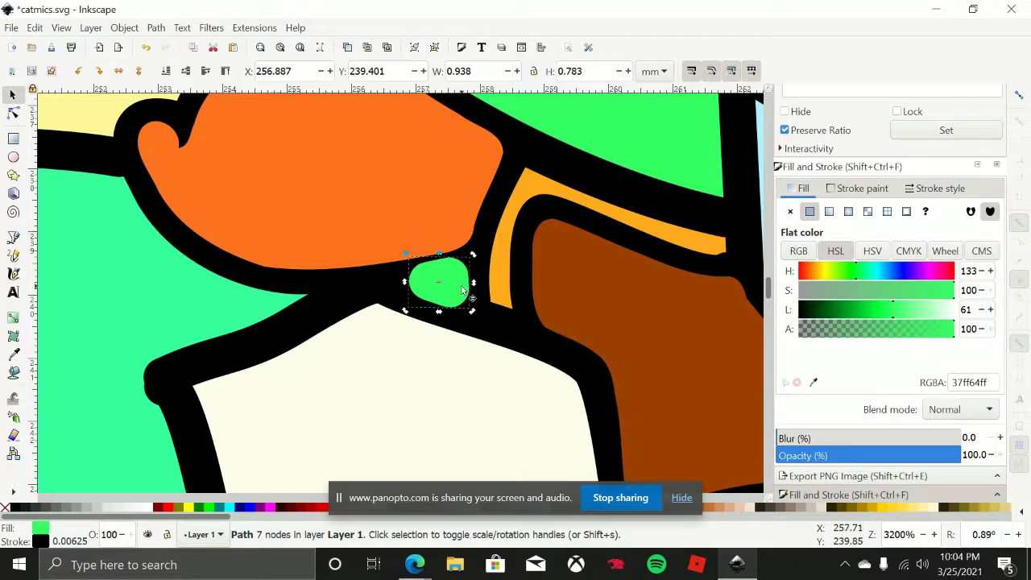
key("End")
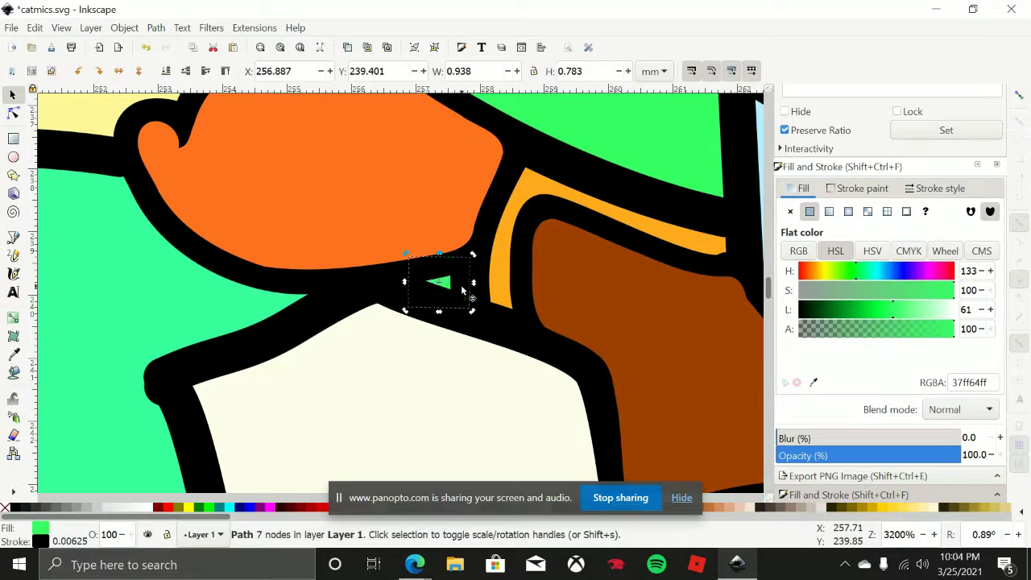
left_click(354, 282)
Examine the whole comic page and the frog's panel for areas left to color
scroll(354, 282, "down", 7)
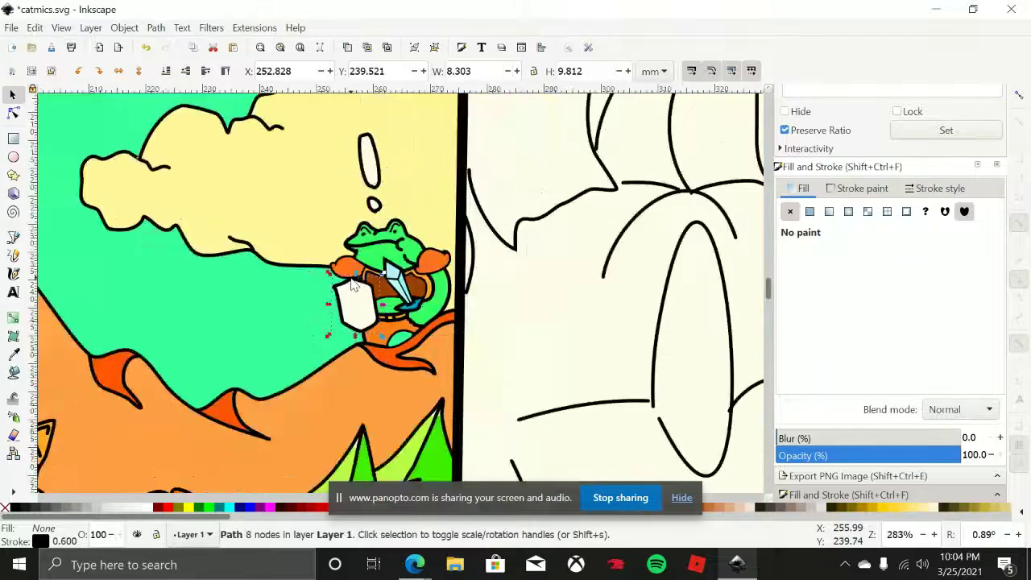
scroll(435, 287, "down", 7)
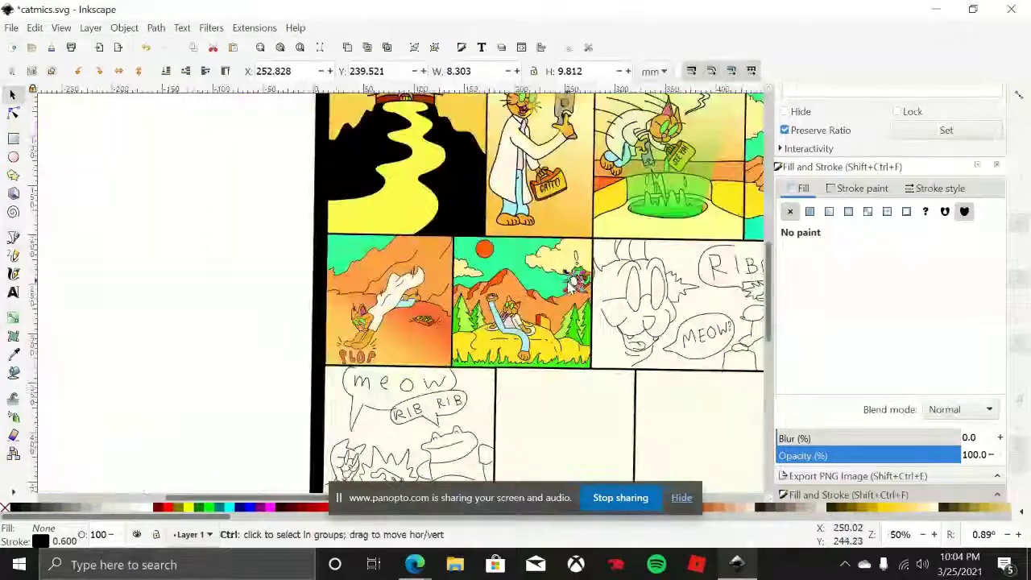
left_click(716, 322)
scroll(631, 308, "up", 1)
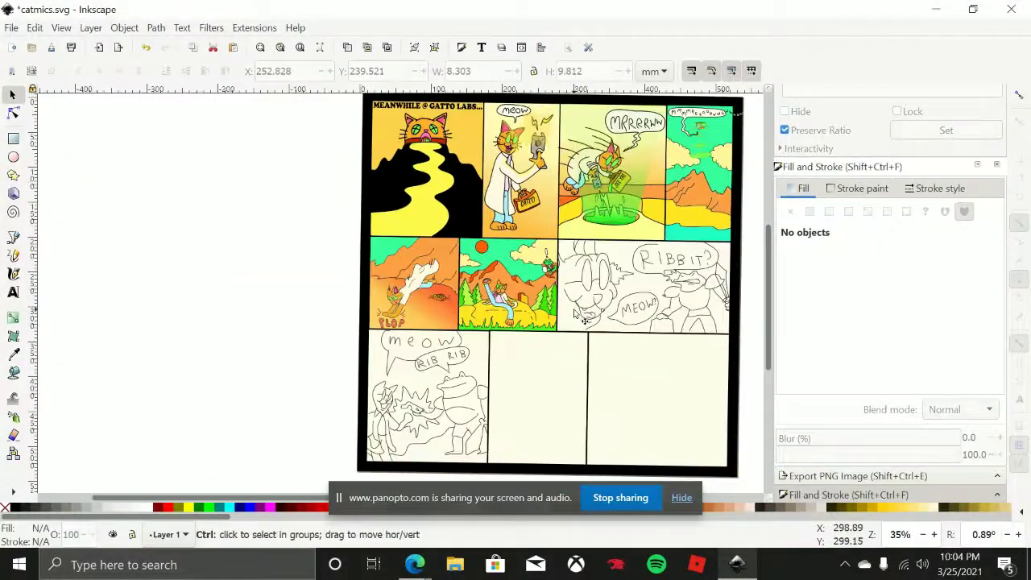
scroll(558, 305, "right", 3)
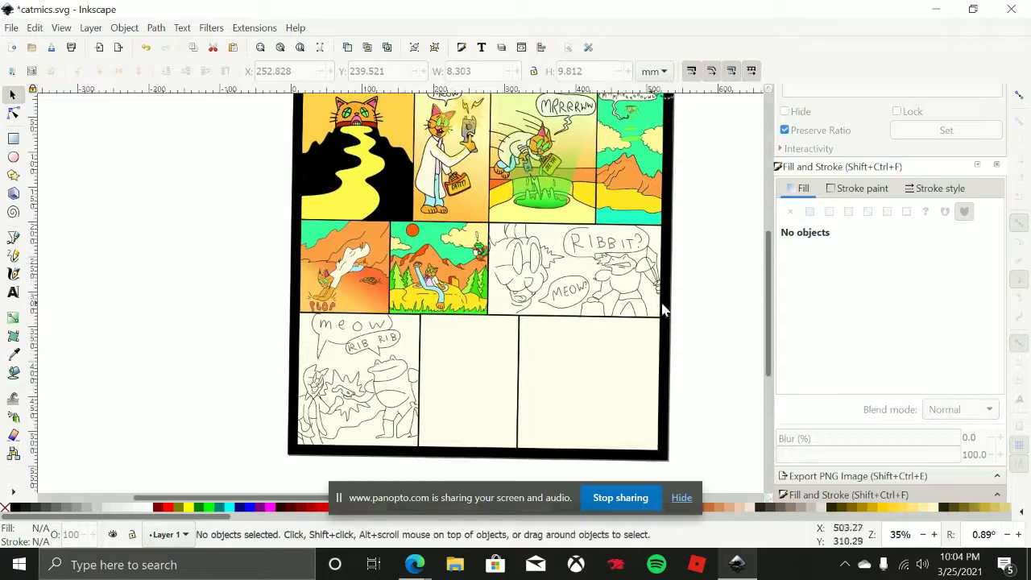
scroll(666, 306, "up", 2)
scroll(666, 308, "down", 2)
scroll(433, 268, "up", 4)
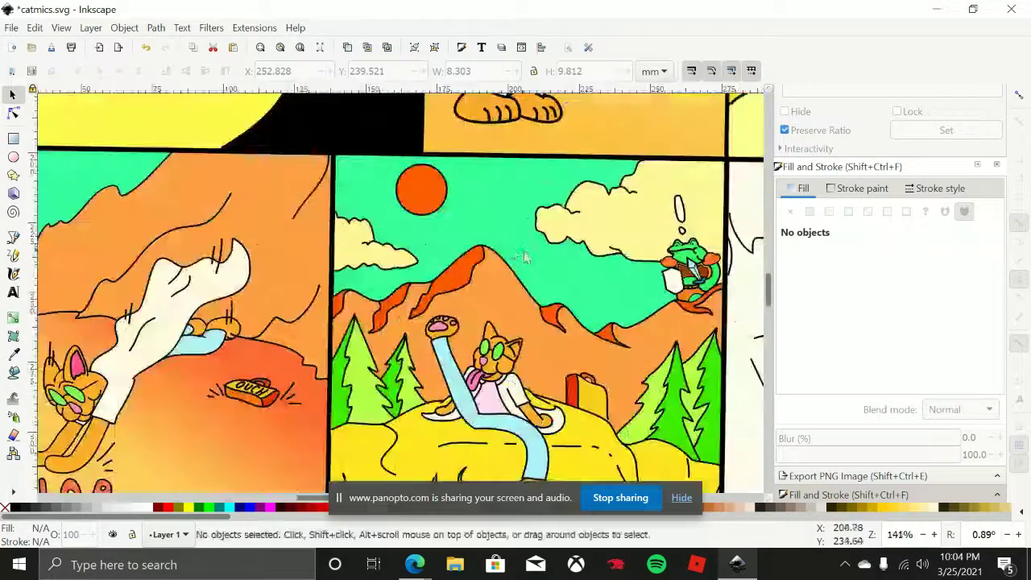
scroll(474, 259, "right", 3)
scroll(473, 259, "up", 1)
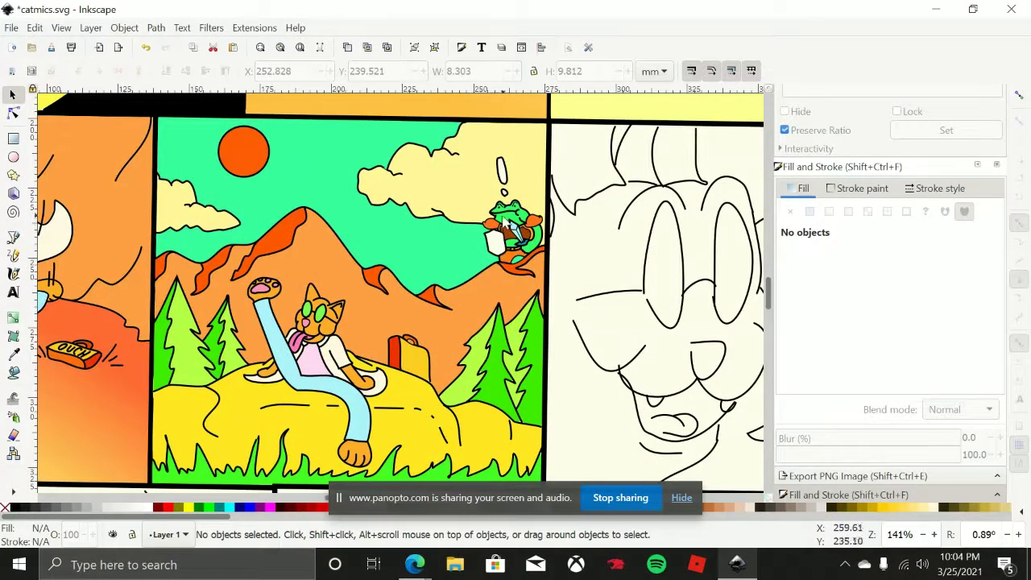
Examine the frog and its blank shield up close at several angles, and then the whole comic page
scroll(503, 224, "up", 6)
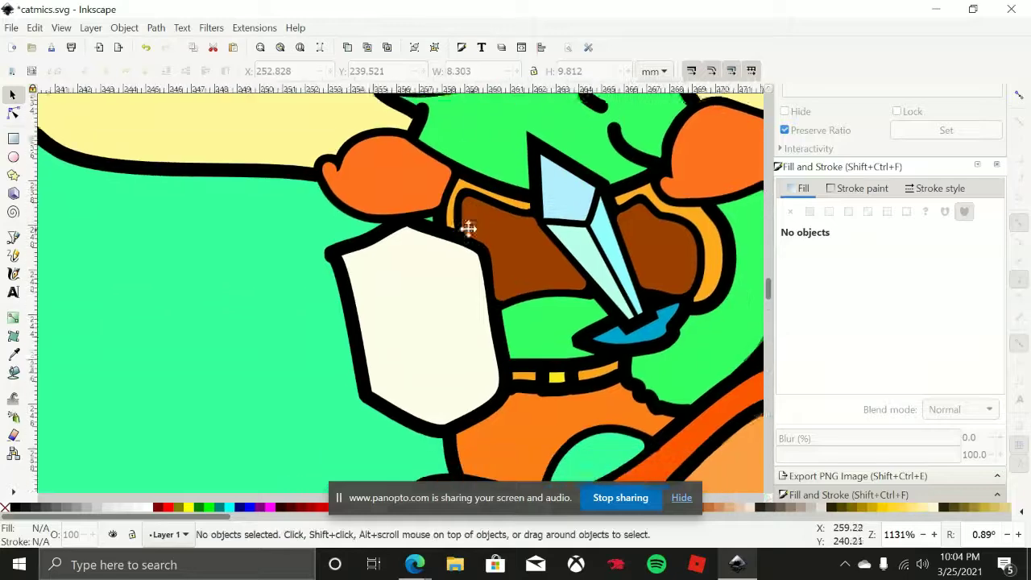
scroll(470, 242, "up", 1)
scroll(472, 237, "down", 3)
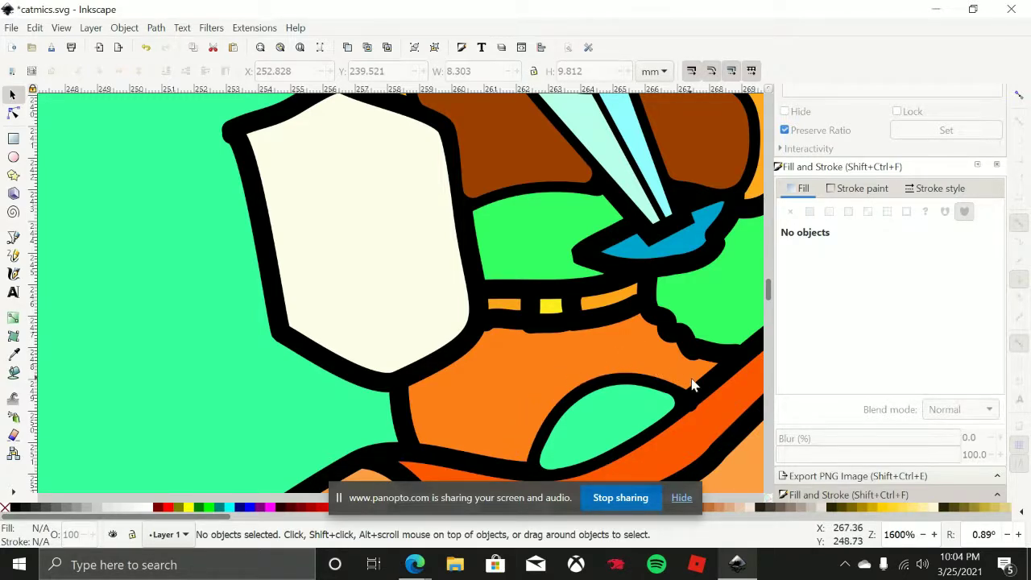
scroll(548, 255, "down", 5, "ctrl")
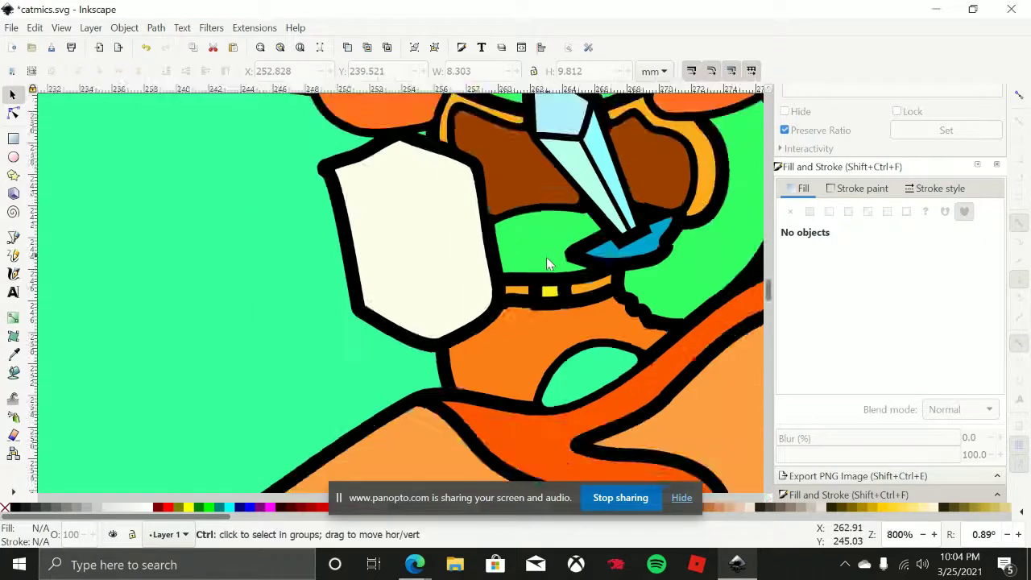
scroll(561, 239, "up", 3, "ctrl+shift")
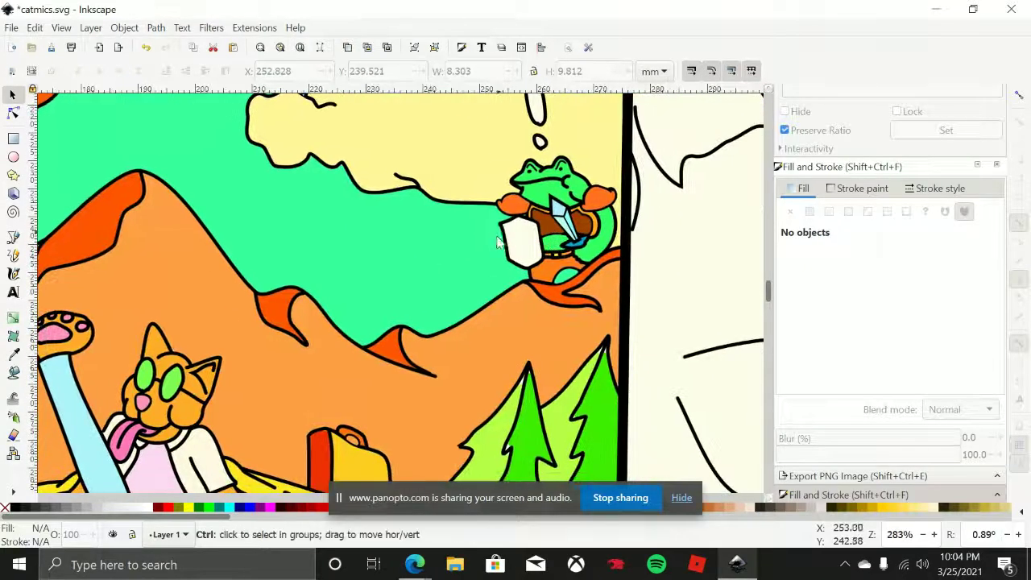
scroll(516, 210, "up", 4, "ctrl")
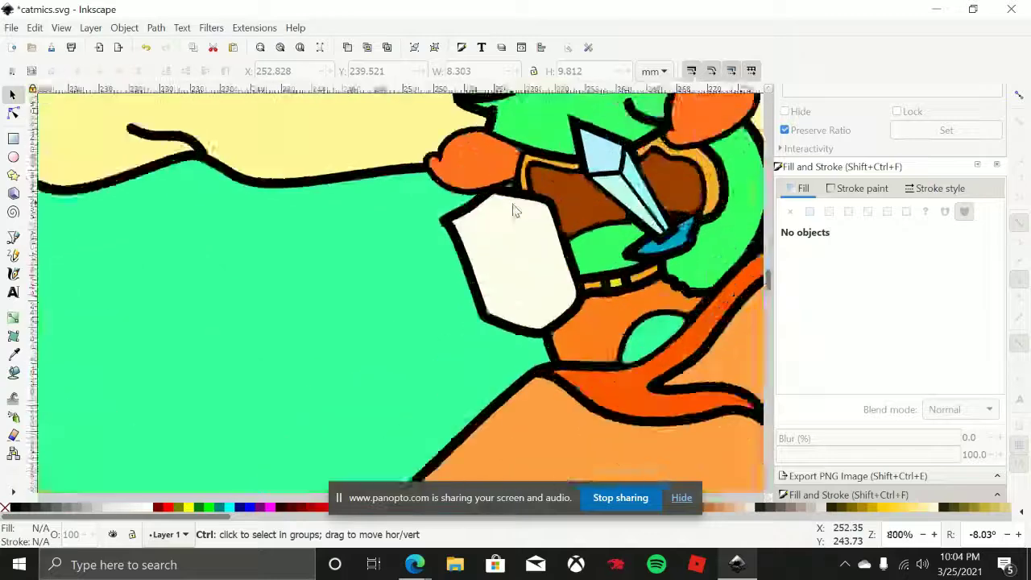
scroll(535, 238, "down", 3, "ctrl+shift")
scroll(495, 327, "up", 6, "ctrl+shift")
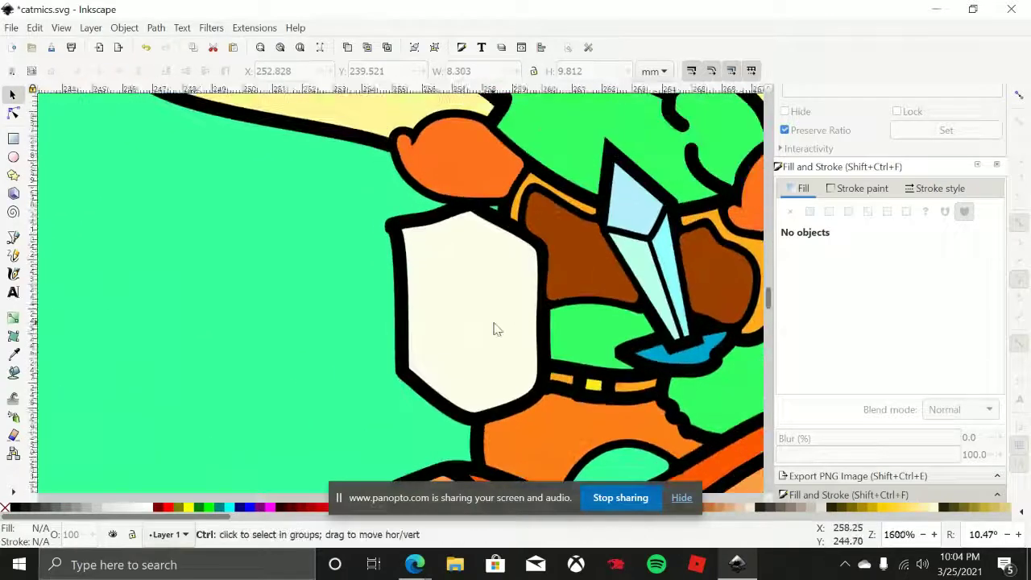
scroll(515, 309, "up", 4, "ctrl")
scroll(495, 306, "down", 1, "ctrl")
scroll(494, 306, "down", 2, "ctrl")
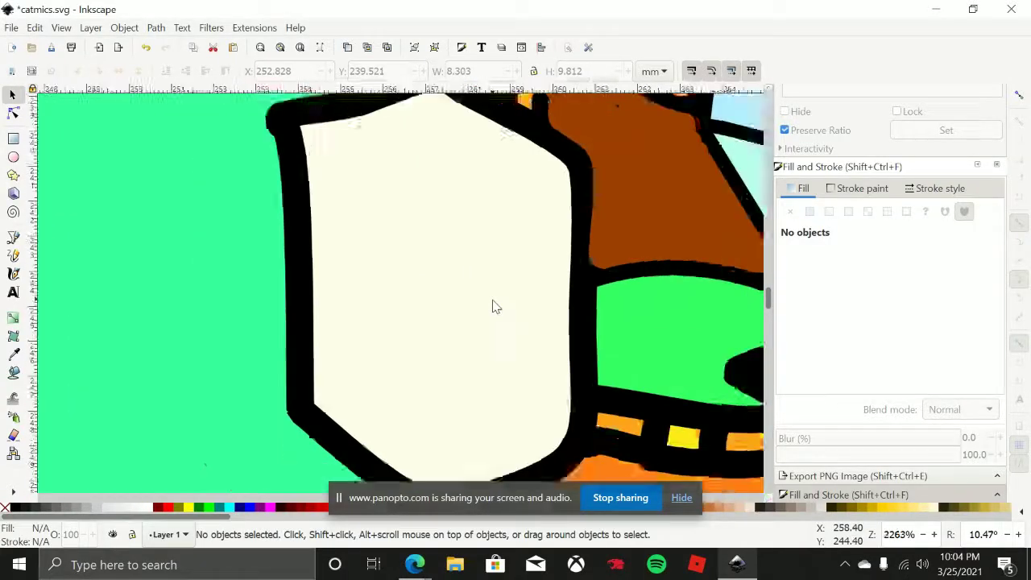
scroll(495, 307, "up", 1, "ctrl")
scroll(493, 305, "down", 14, "ctrl")
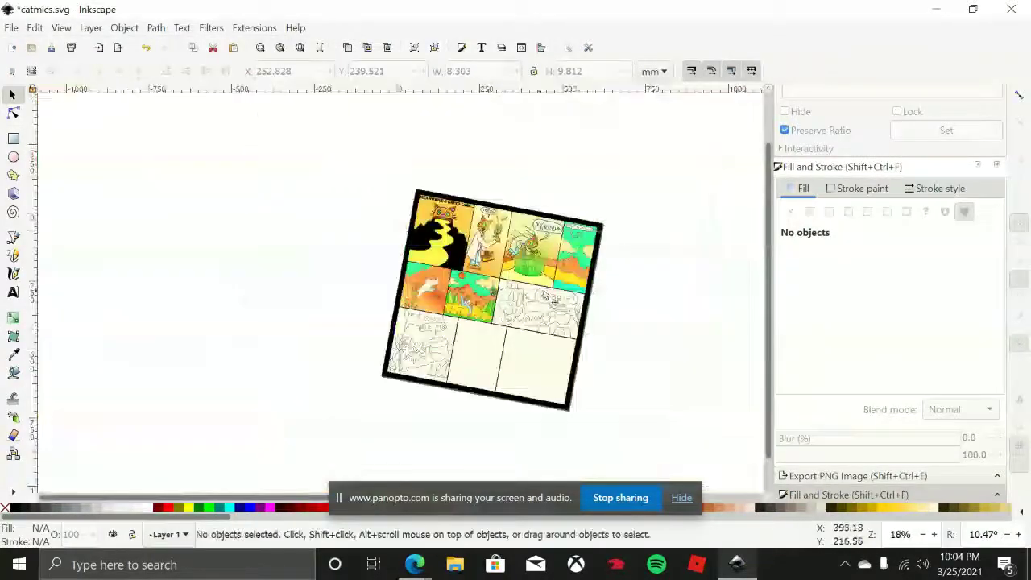
scroll(588, 230, "down", 3, "ctrl+shift")
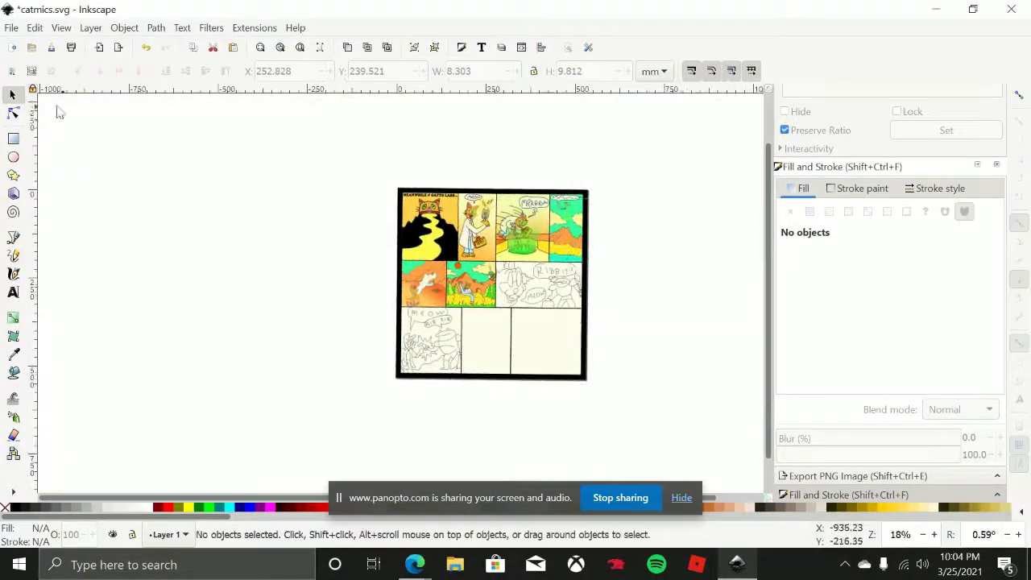
Duplicate the whole comic page, place the copy outside the page's left edge and shrink it to about 11.2 mm wide
left_click_drag(366, 166, 641, 412)
key("ctrl")
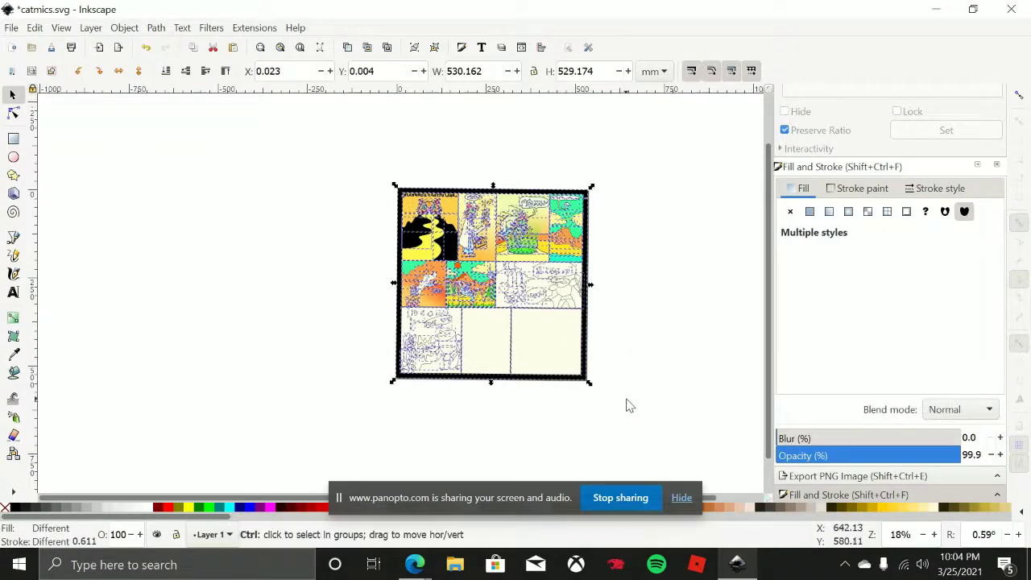
key("ctrl+d")
left_click_drag(482, 286, 243, 346)
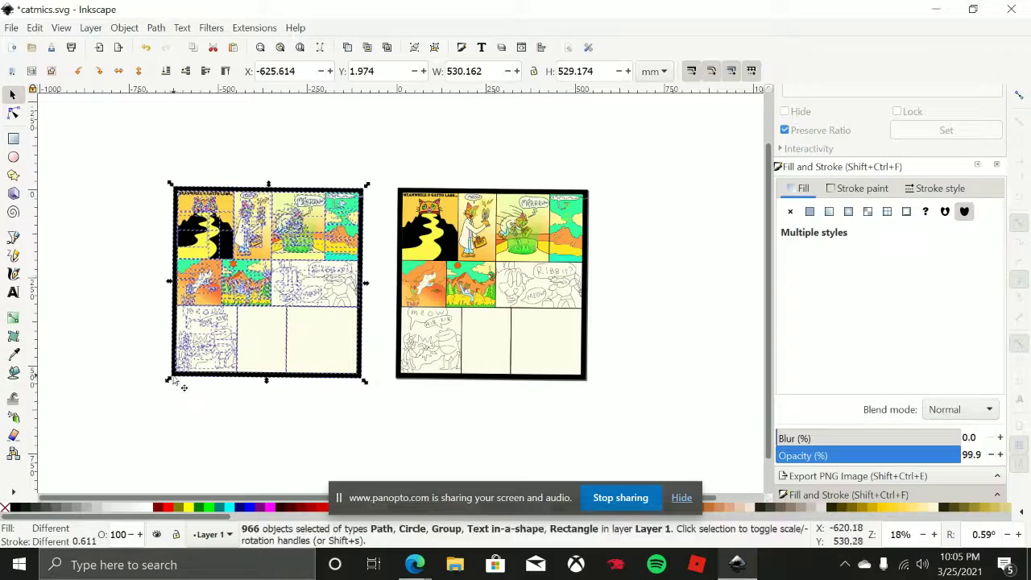
left_click_drag(171, 382, 266, 294)
Move the miniature page copy across the canvas into the mountain panel, in the sky beside the frog's shield
scroll(266, 294, "up", 7)
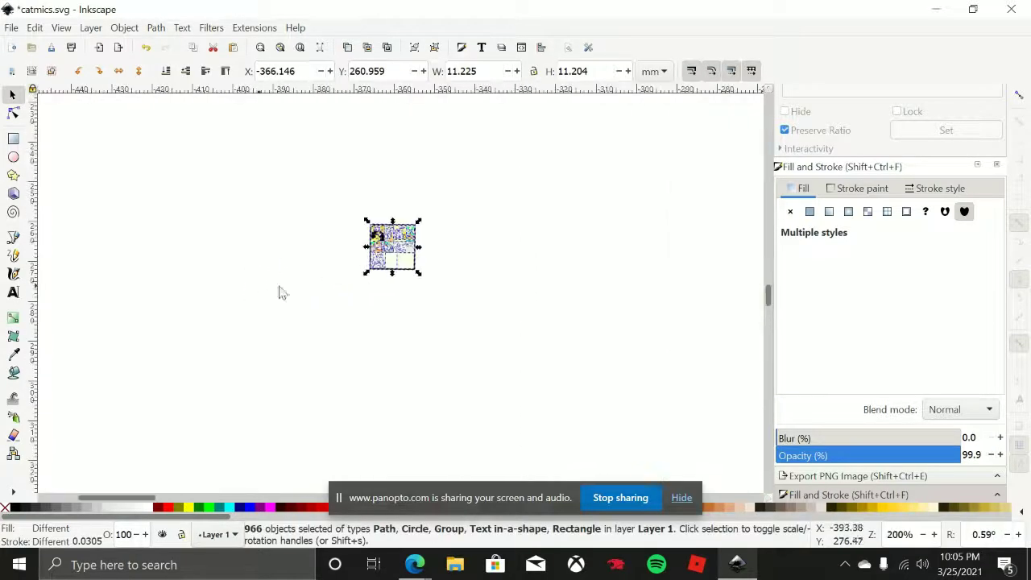
left_click_drag(393, 254, 722, 258)
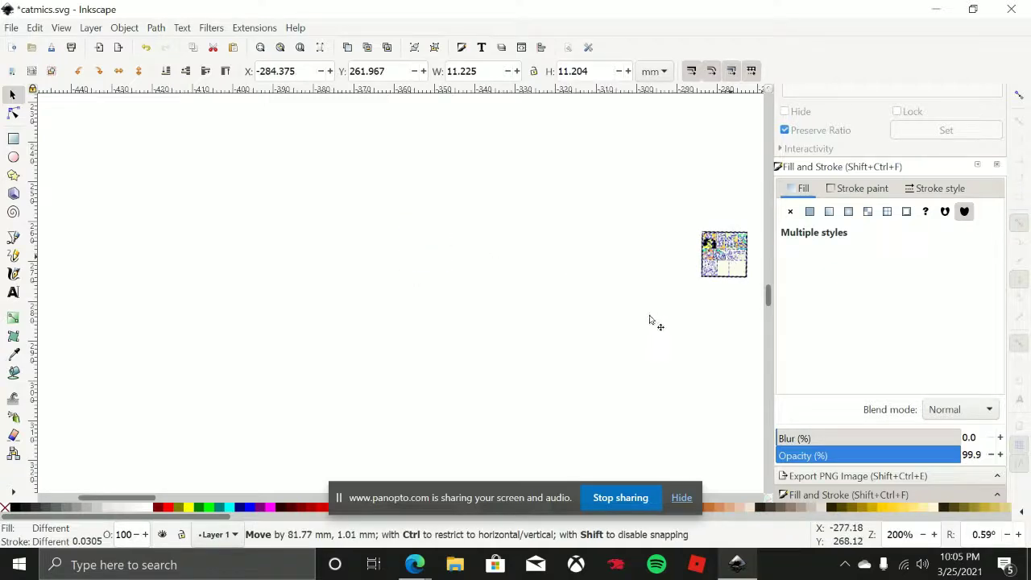
scroll(651, 328, "down", 1)
scroll(651, 328, "right", 5)
left_click_drag(354, 274, 777, 290)
scroll(334, 352, "right", 11)
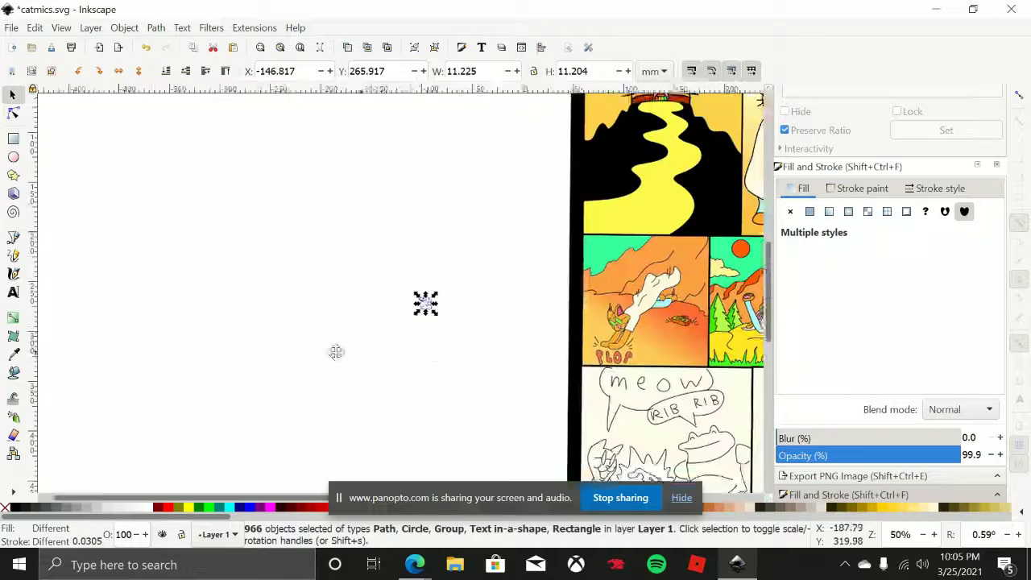
left_click_drag(352, 304, 479, 302)
left_click_drag(608, 299, 768, 287)
scroll(763, 289, "up", 7)
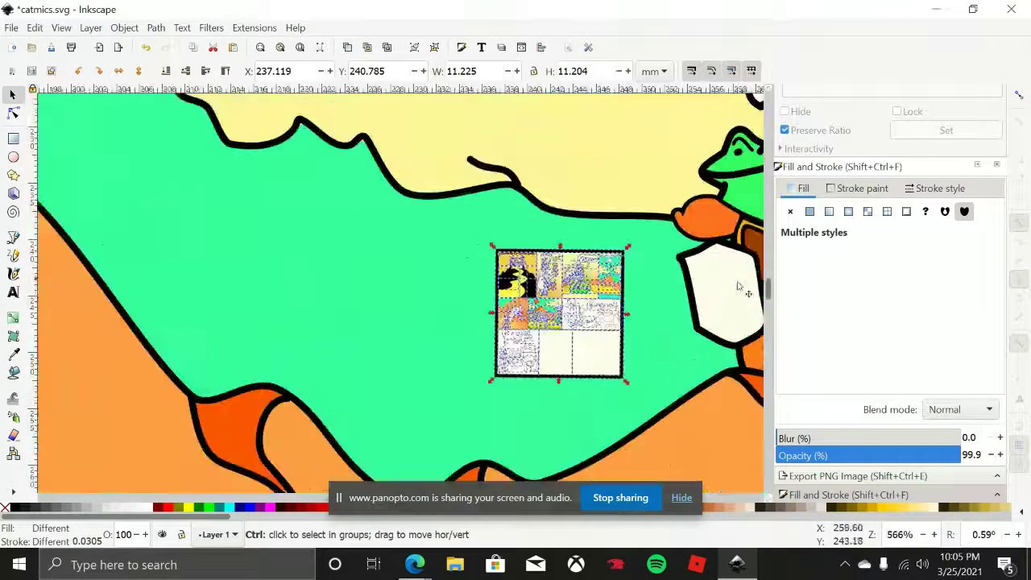
Shrink the miniature page to about 3.9 mm wide, rotate it about 23° counterclockwise and place it on the frog's shield
left_click_drag(445, 342, 404, 308)
left_click(389, 281)
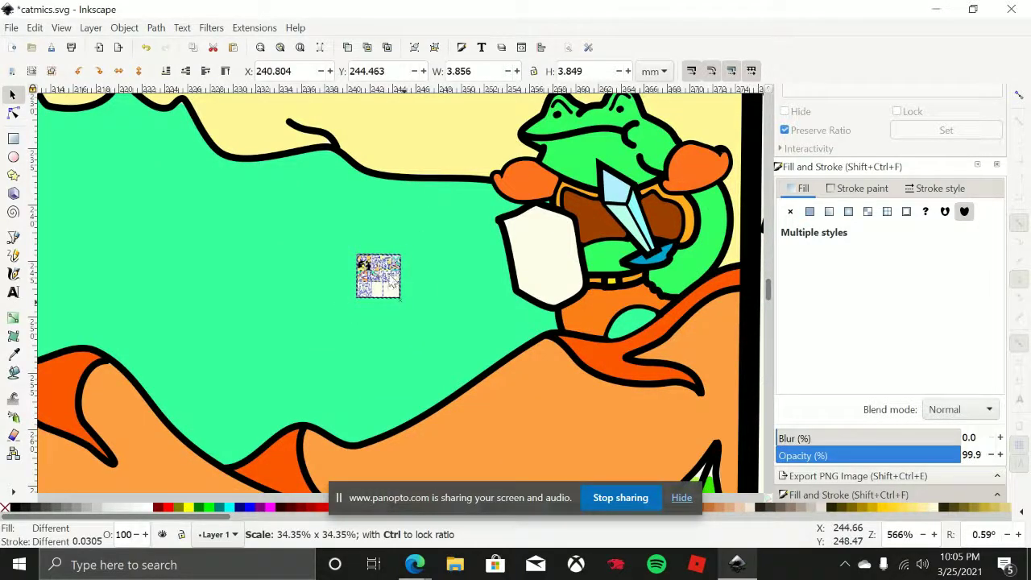
left_click_drag(405, 254, 397, 236)
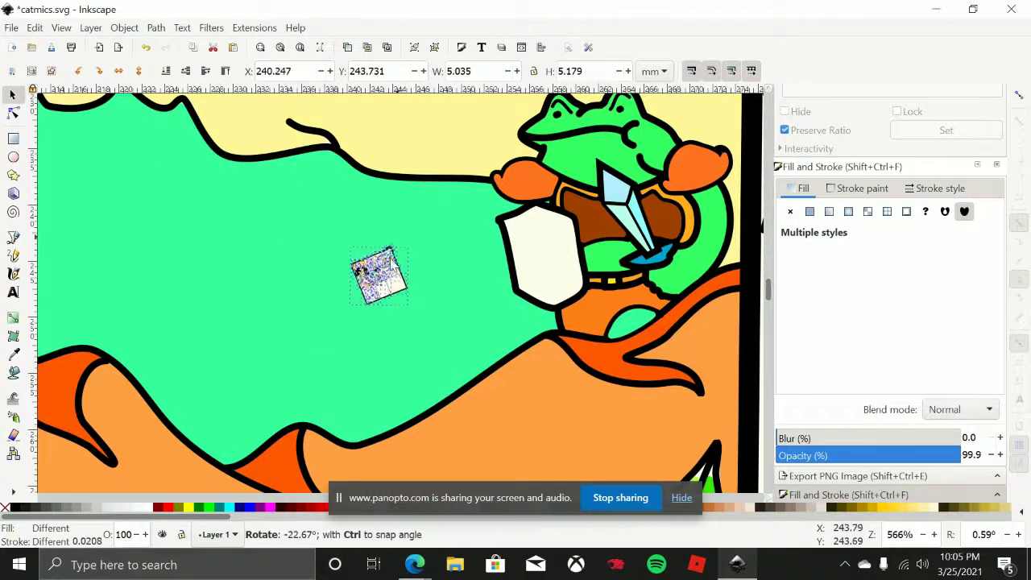
left_click_drag(375, 289, 572, 265)
scroll(571, 265, "up", 2)
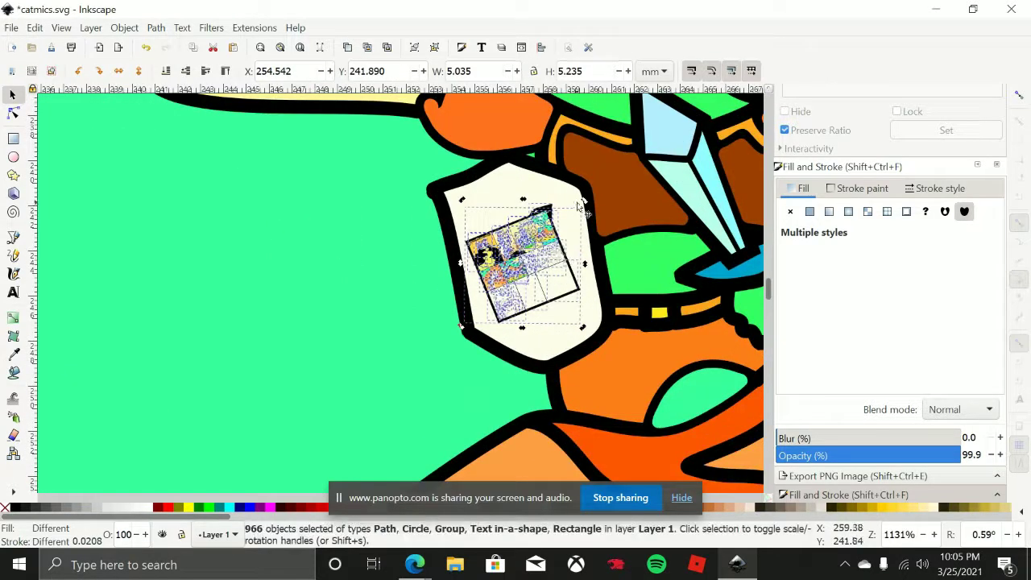
Reduce the miniature page's tilt to suit the shield, recenter it and enlarge it to fill most of the shield
left_click_drag(589, 207, 600, 217)
scroll(566, 222, "up", 2)
left_click(506, 284)
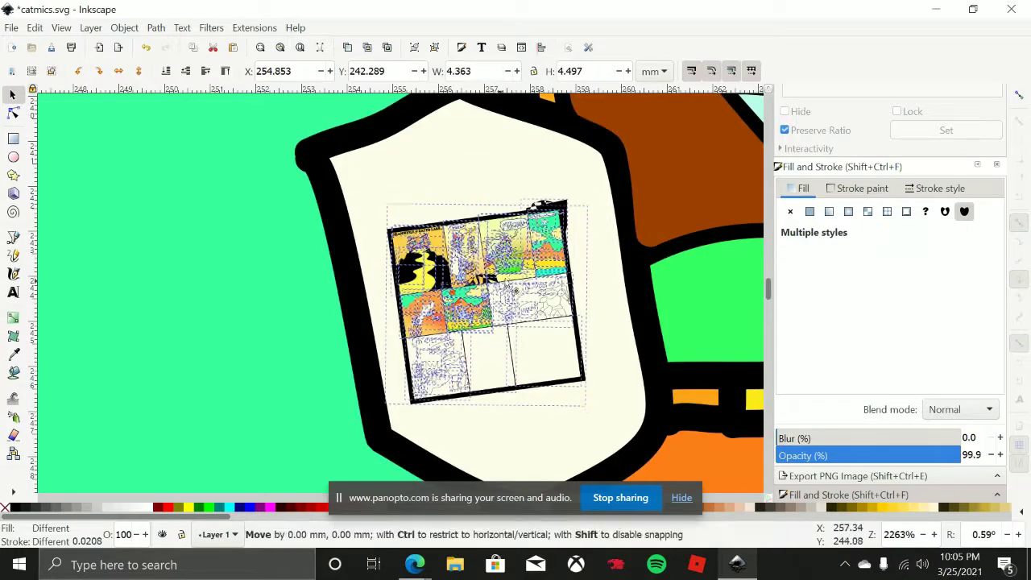
left_click_drag(508, 286, 517, 279)
left_click_drag(590, 199, 590, 200)
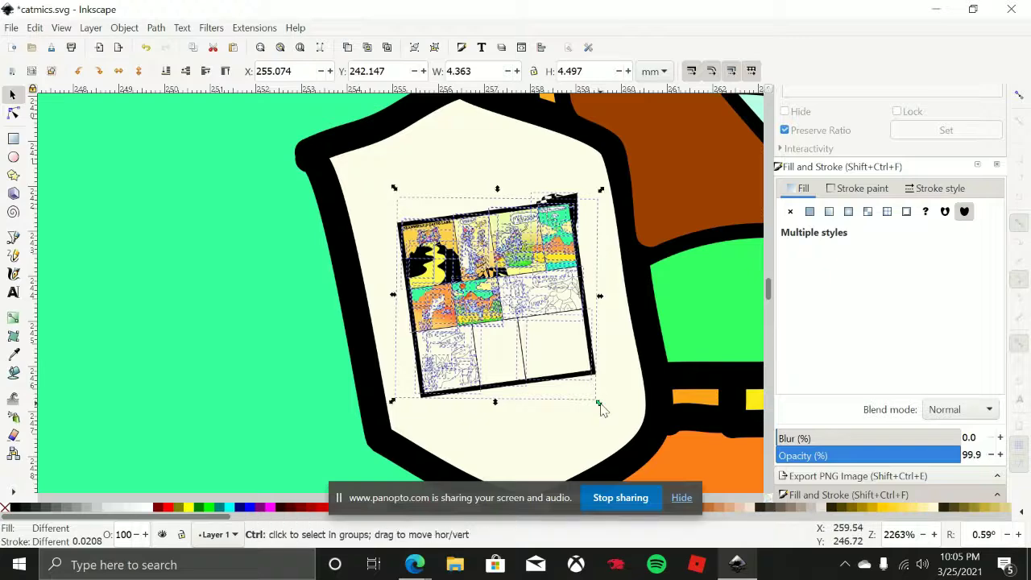
mouse_move(600, 403)
left_mouse_down()
mouse_move(654, 439)
mouse_move(648, 430)
left_mouse_up()
left_click(445, 143)
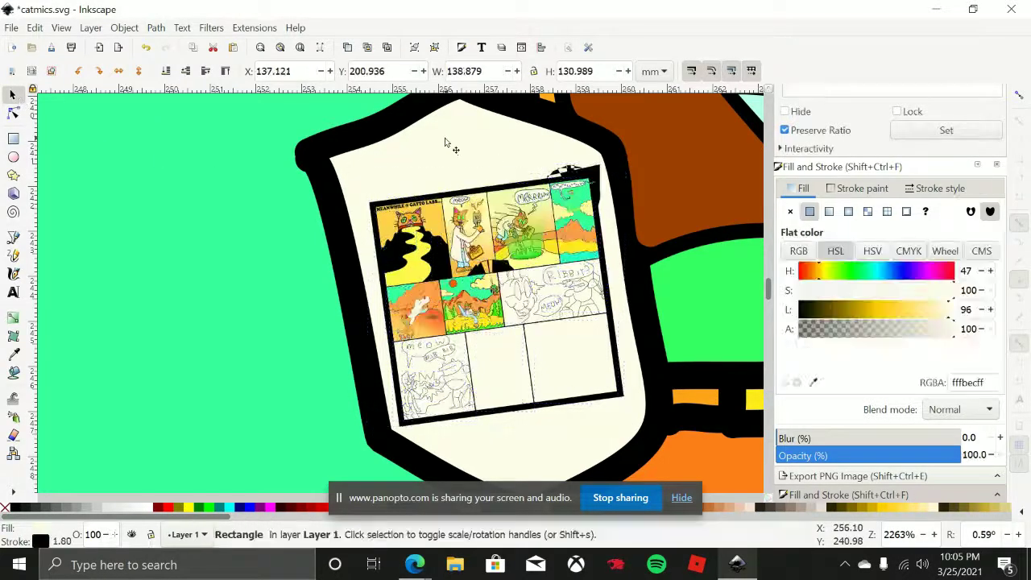
Examine the miniature page on the frog's shield up close and at panel scale
scroll(536, 355, "down", 6)
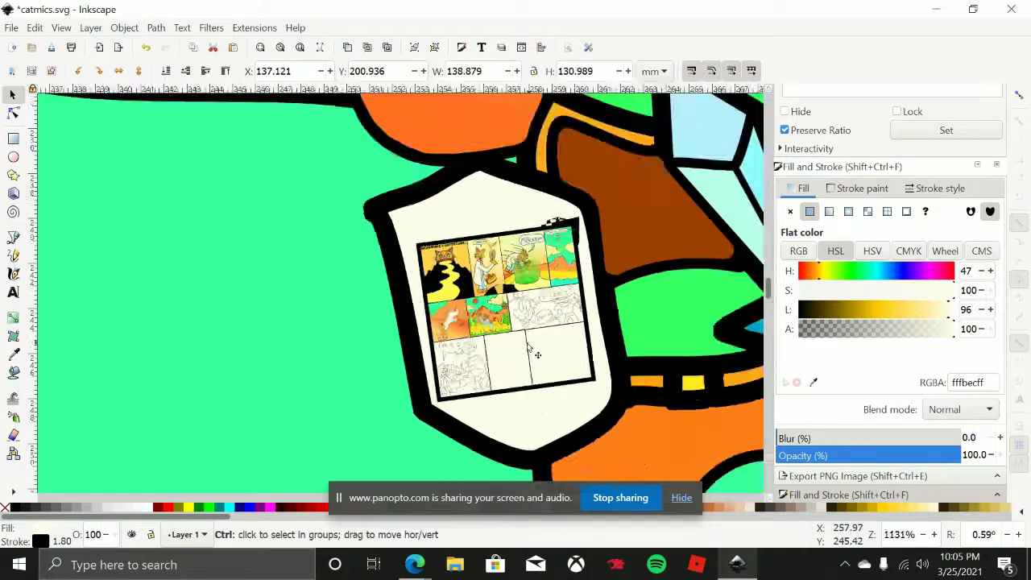
scroll(530, 344, "up", 6)
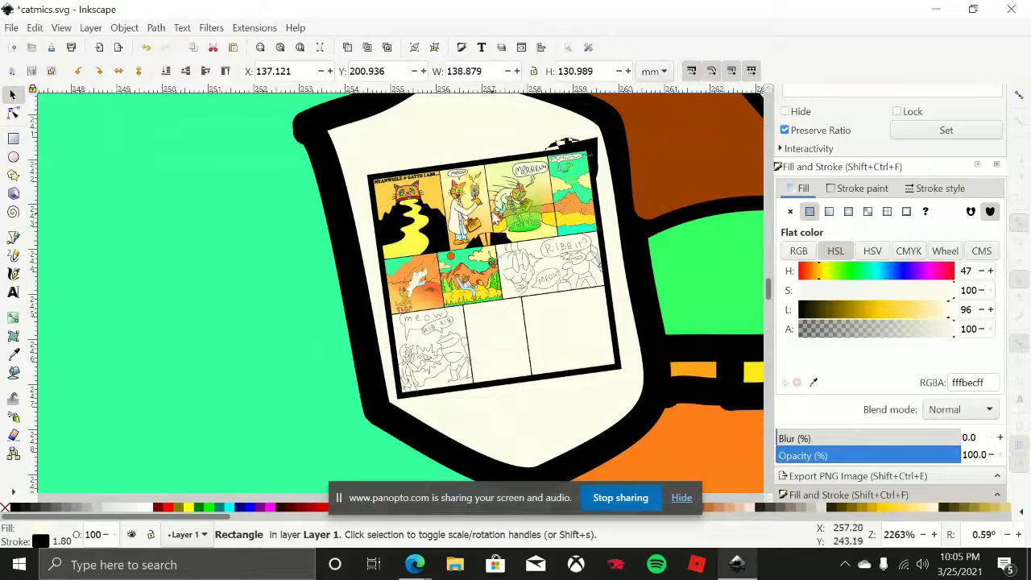
scroll(488, 215, "up", 1)
scroll(492, 287, "up", 6)
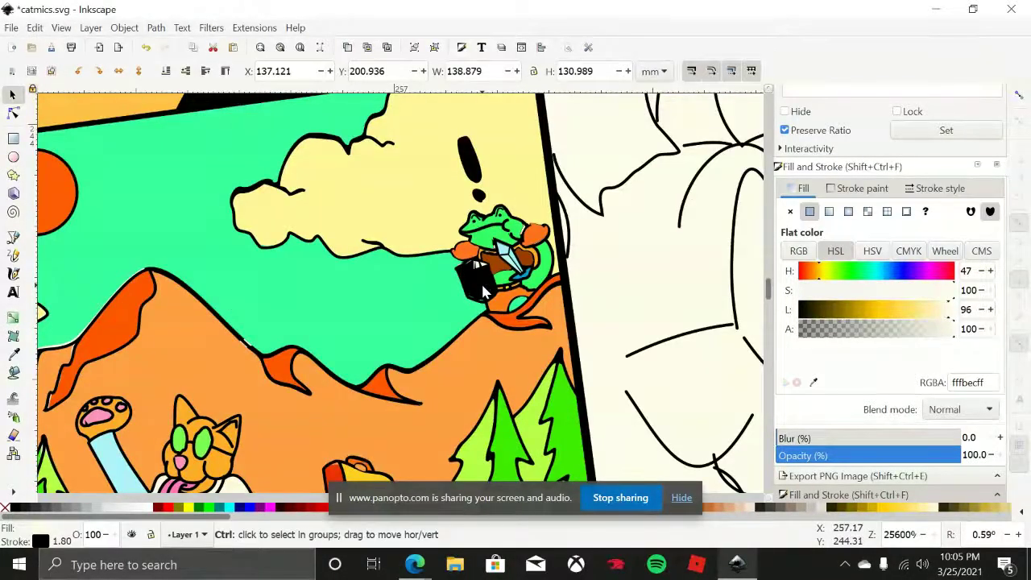
scroll(483, 294, "down", 10)
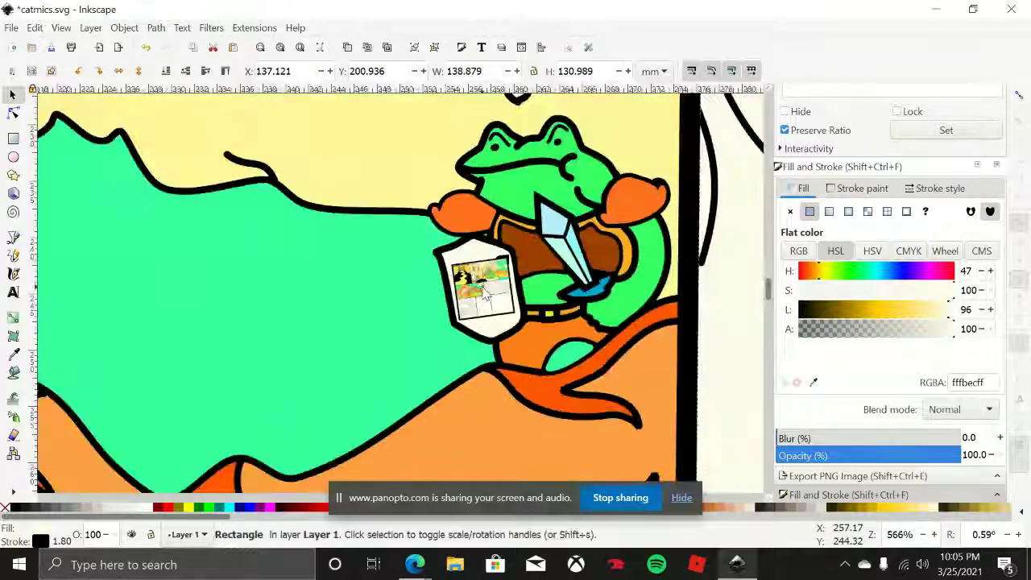
Undo the miniature's placement on the shield and delete the small copy outside the page's left edge
scroll(484, 294, "down", 9)
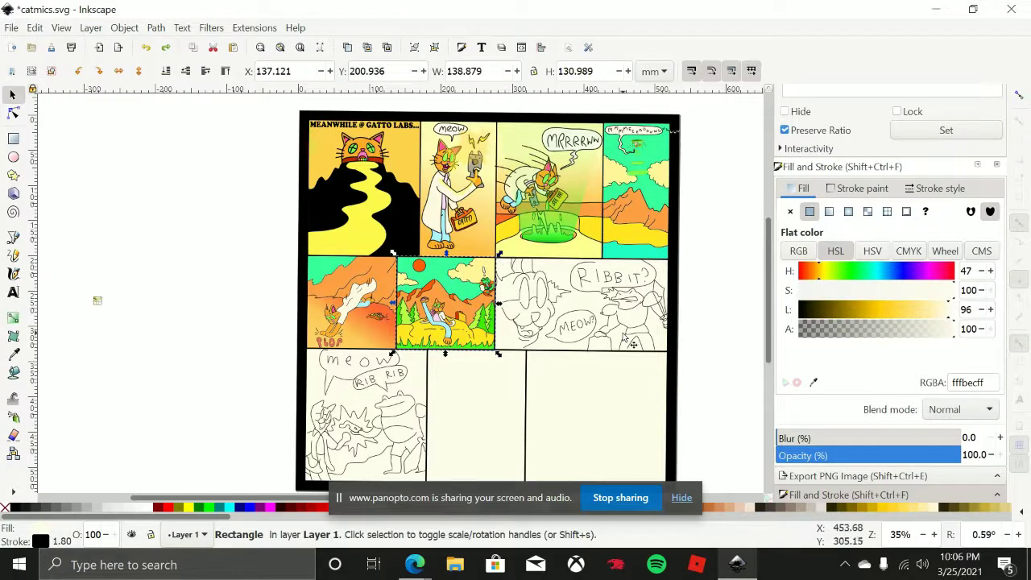
left_click_drag(158, 337, 282, 310)
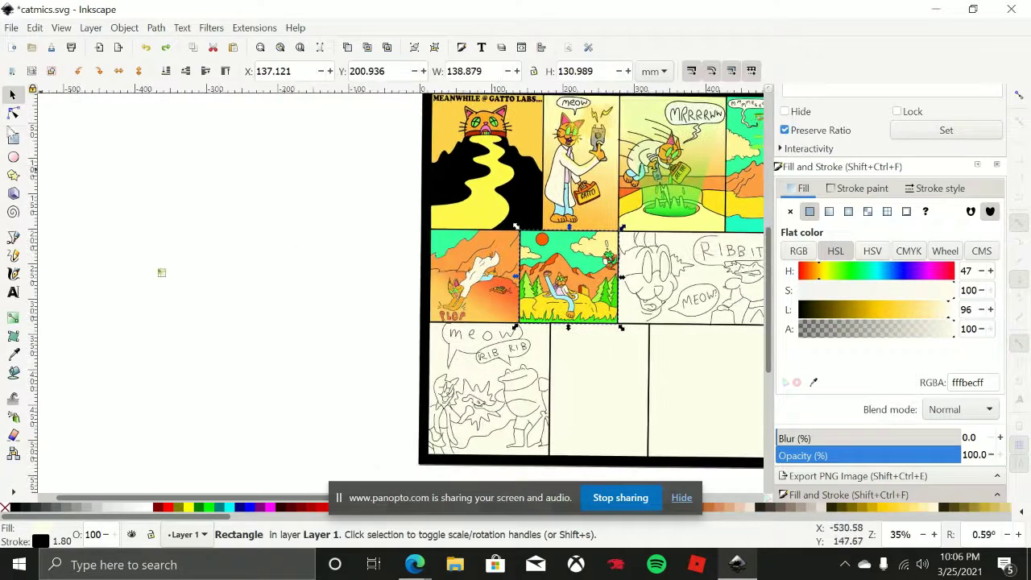
left_click(150, 260)
left_click_drag(138, 237, 247, 339)
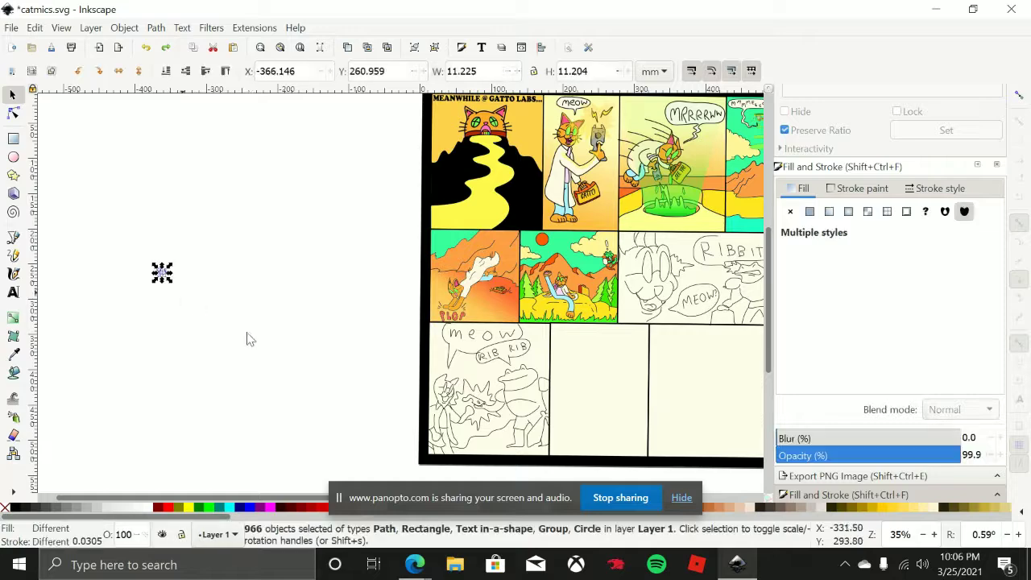
left_click(246, 332)
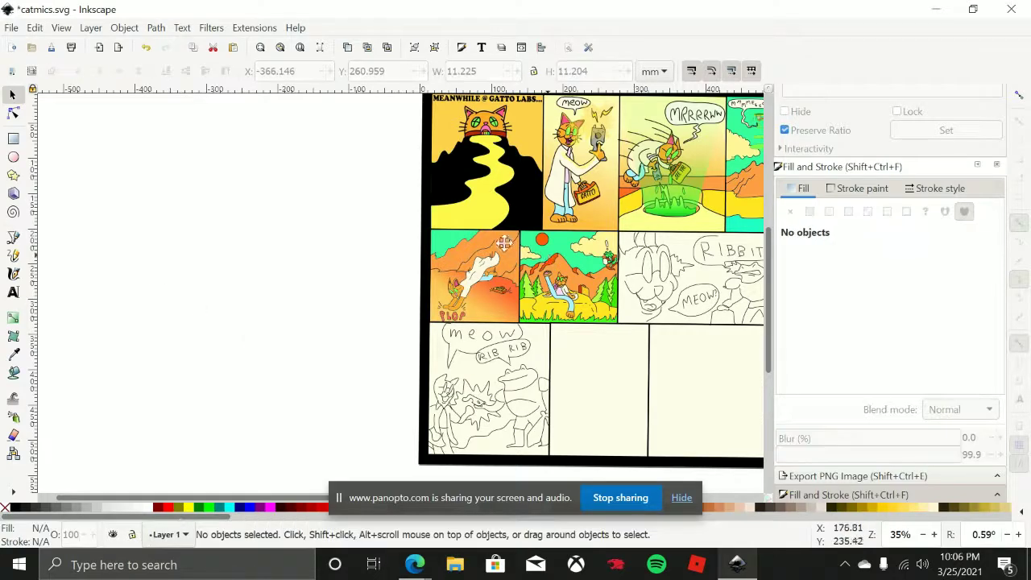
Examine the colored mountain panel with the cat and frog alongside its neighboring panels
scroll(503, 242, "up", 3)
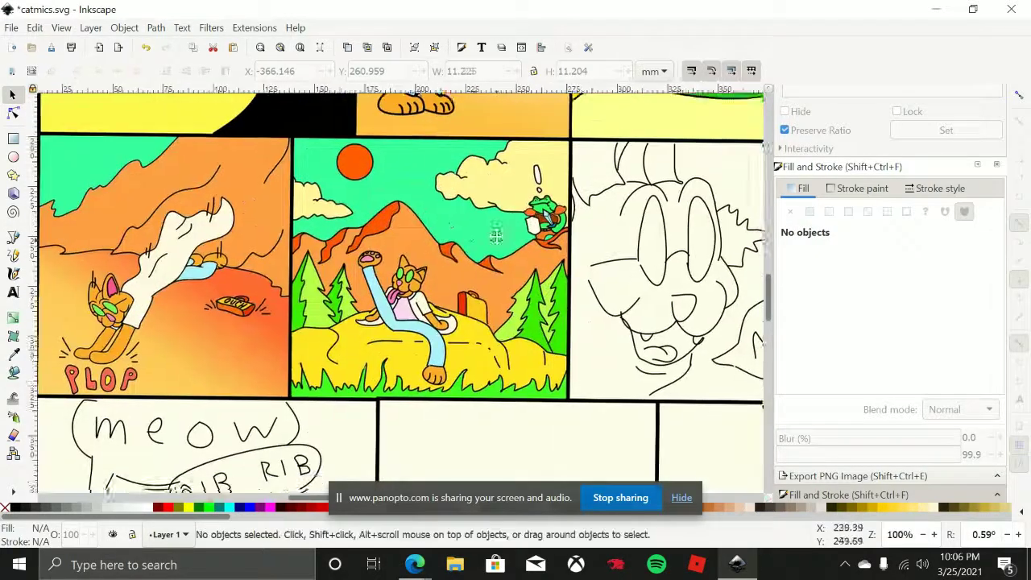
scroll(475, 242, "left", 3)
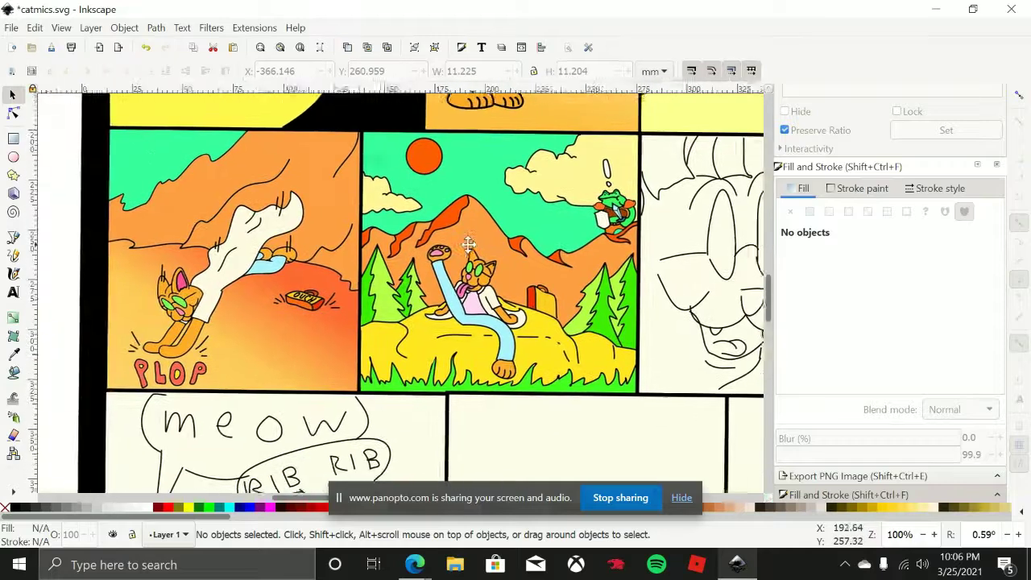
scroll(468, 244, "right", 2)
scroll(527, 250, "left", 2)
scroll(527, 250, "down", 1)
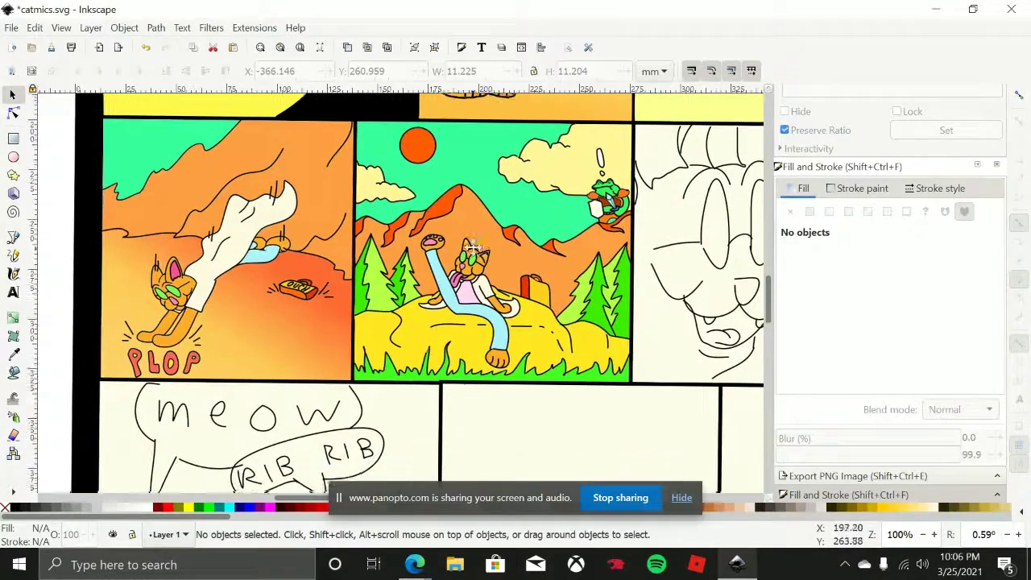
Minimize the drawing and switch to the Panopto Express recording page in Microsoft Edge
left_click(737, 563)
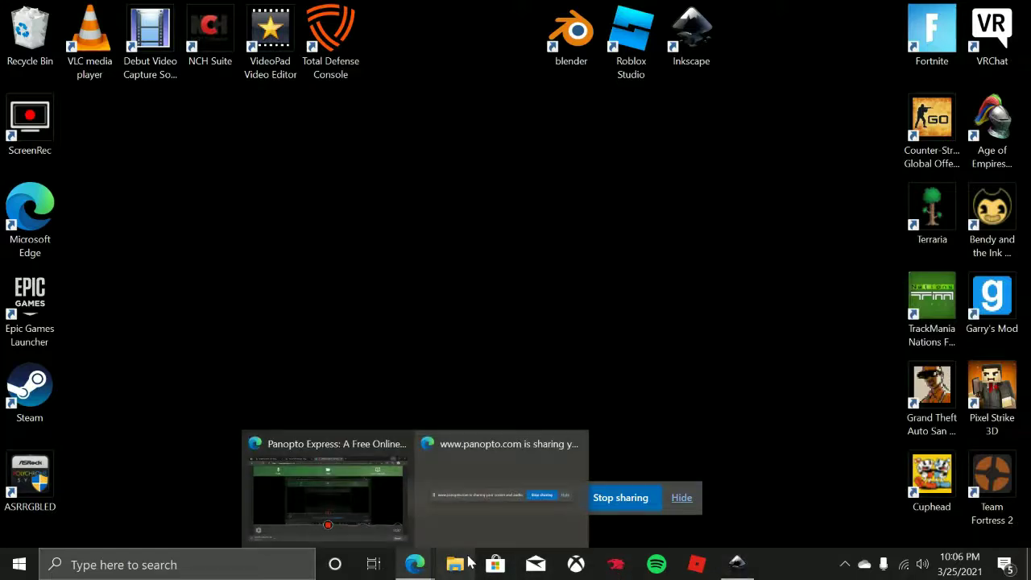
left_click(356, 485)
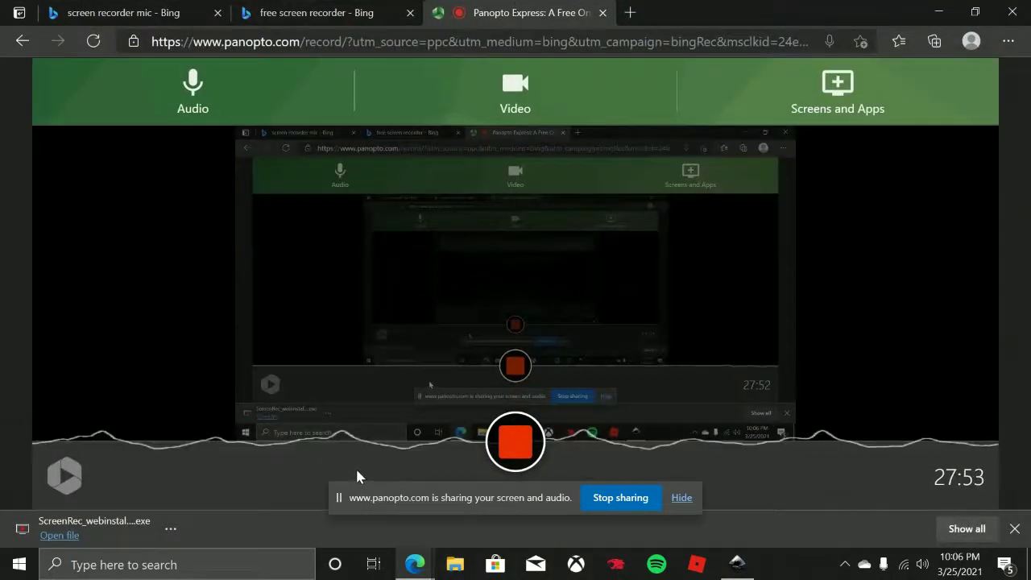
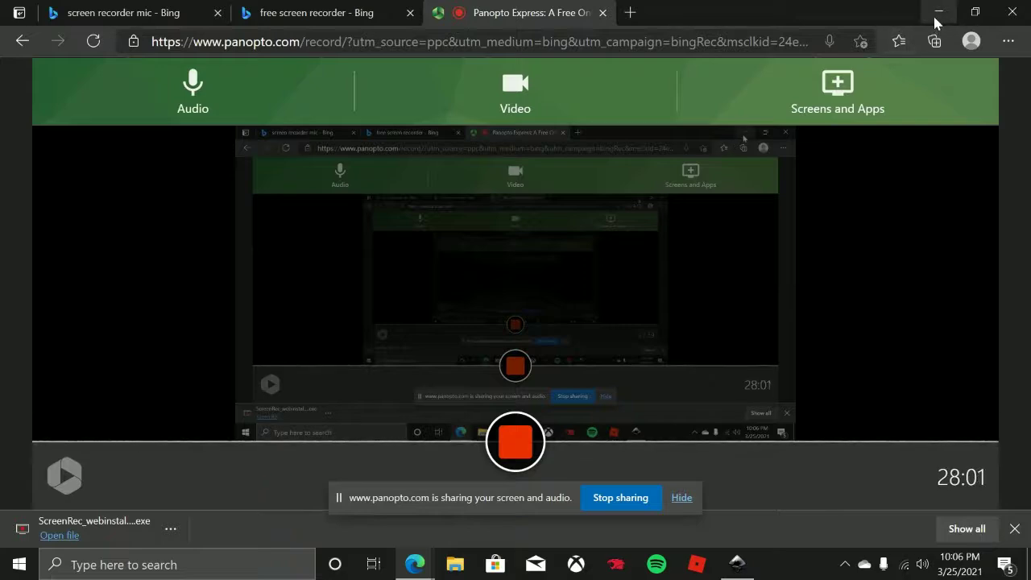
Minimize the Edge recording page and bring the catmics.svg drawing back up in Inkscape
left_click(936, 16)
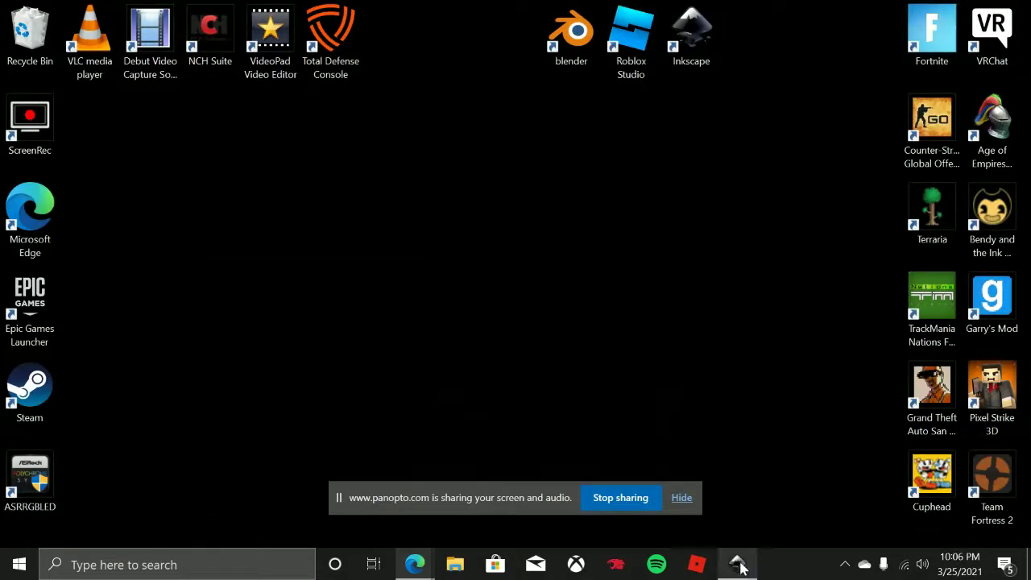
left_click(738, 564)
scroll(563, 290, "right", 2)
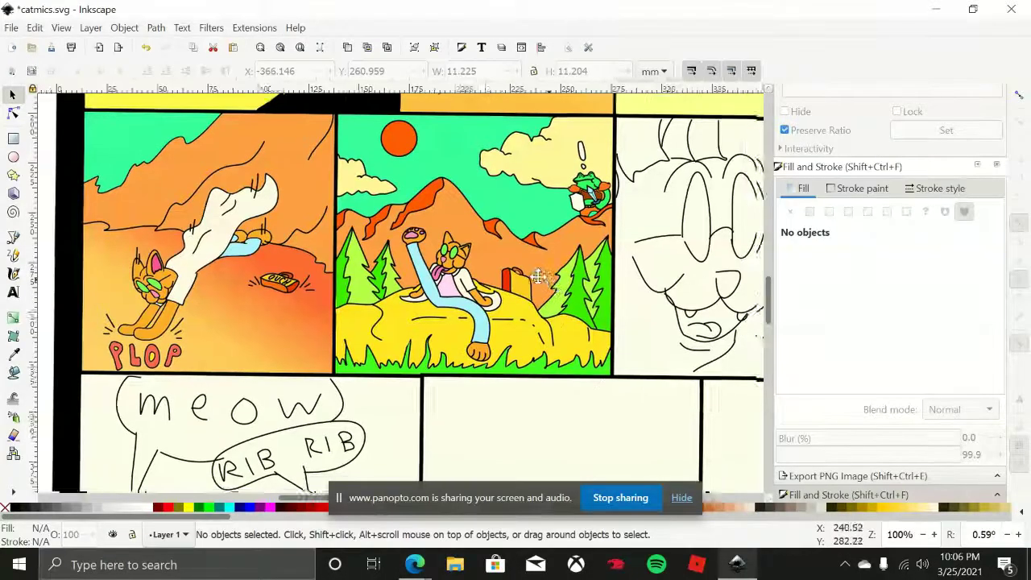
Extend the briefcase's yellow fill corner and the end of its outline down to the hill's outline to close the white gap
scroll(486, 280, "up", 2, "ctrl")
scroll(487, 281, "up", 3, "ctrl")
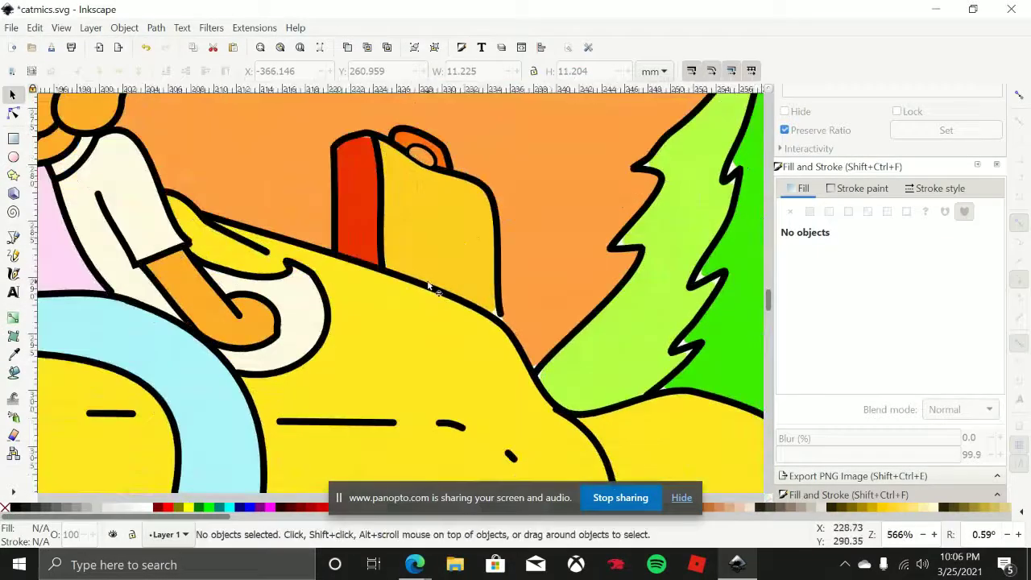
scroll(428, 286, "up", 2, "ctrl")
left_click(525, 337)
key("n")
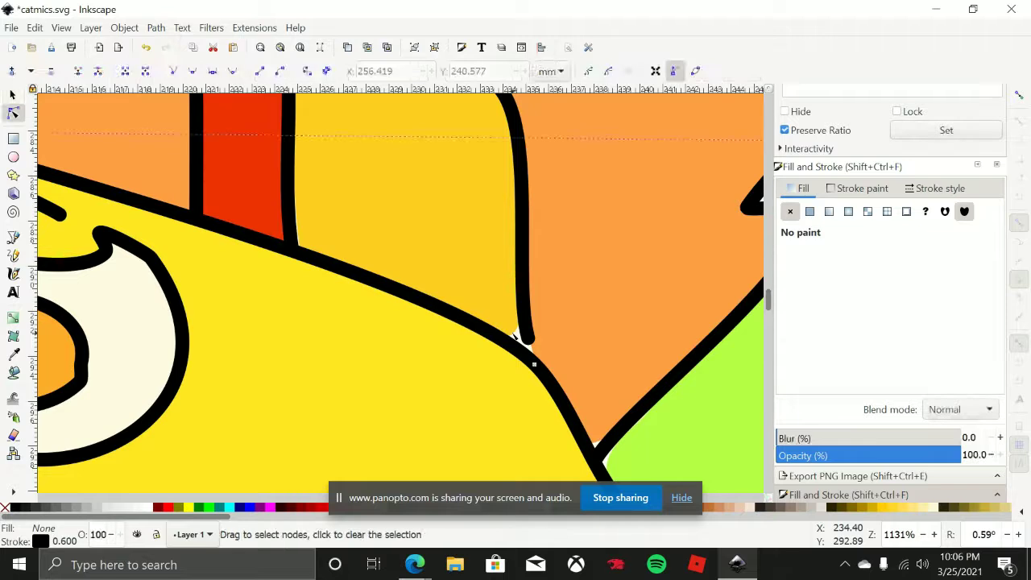
left_click(513, 335)
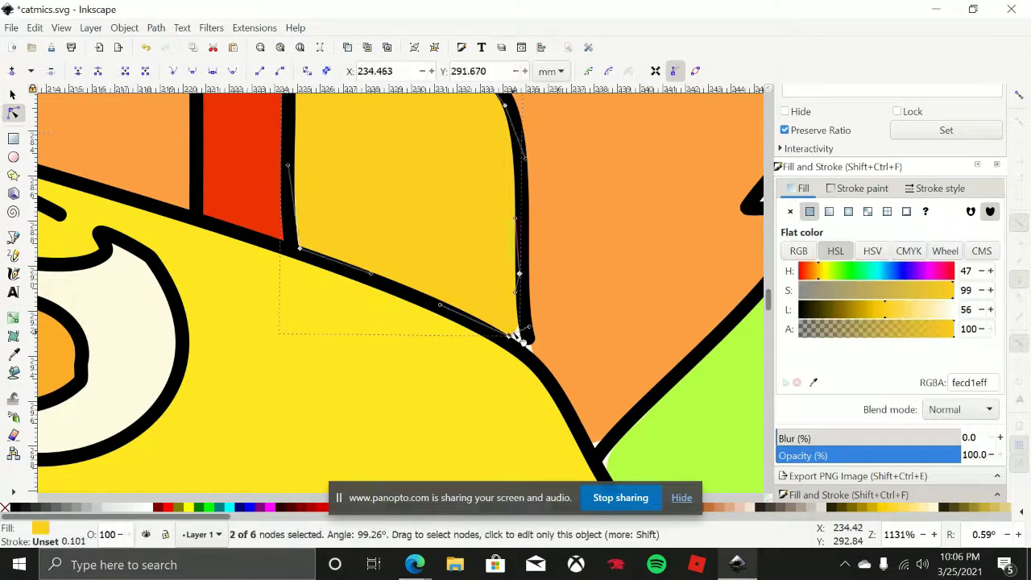
left_click_drag(513, 334, 534, 366)
left_click(526, 339)
key("Escape")
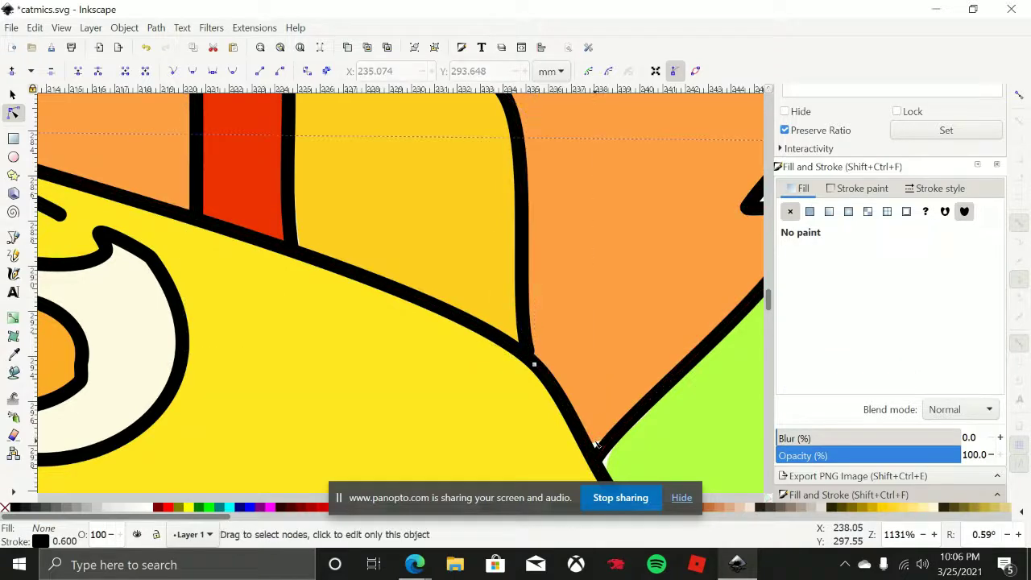
Move the orange mountain and light green tree fill corners under the outlines where the tree meets the hill, closing the white gaps
left_click(595, 444)
scroll(596, 439, "up", 3)
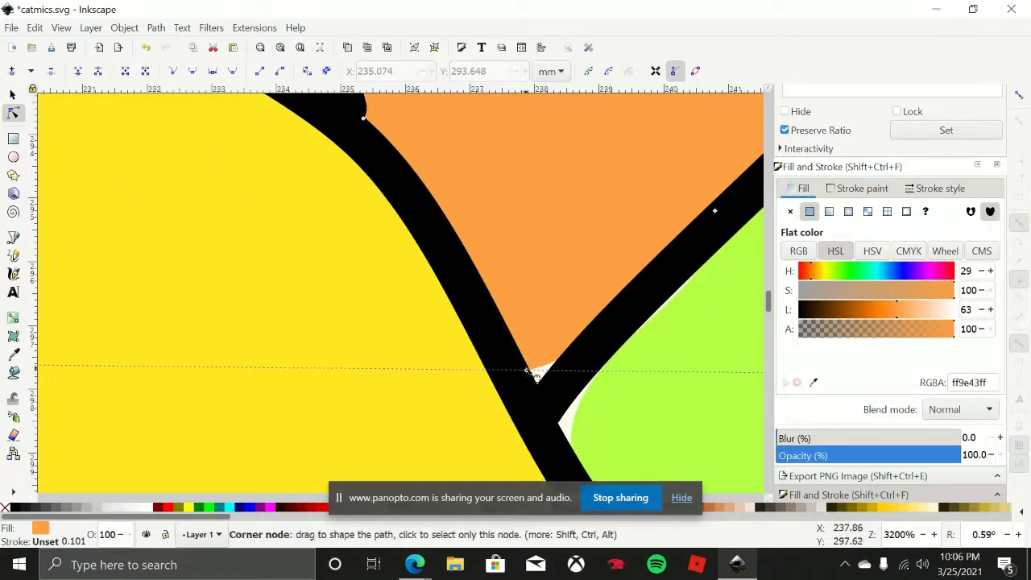
left_click_drag(532, 372, 536, 389)
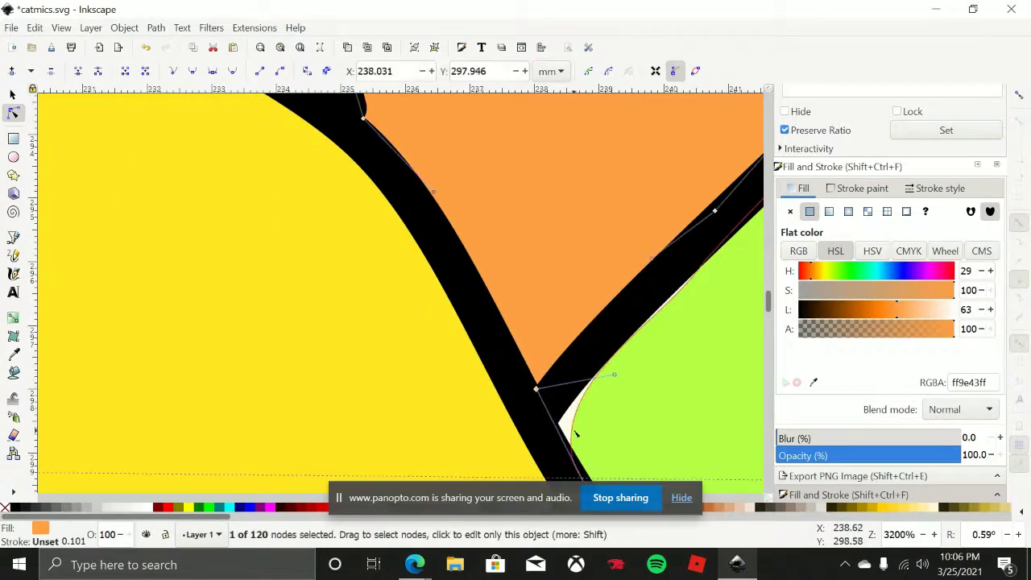
left_click(575, 435)
left_click(571, 432)
left_click(571, 431)
left_click_drag(571, 432, 554, 421)
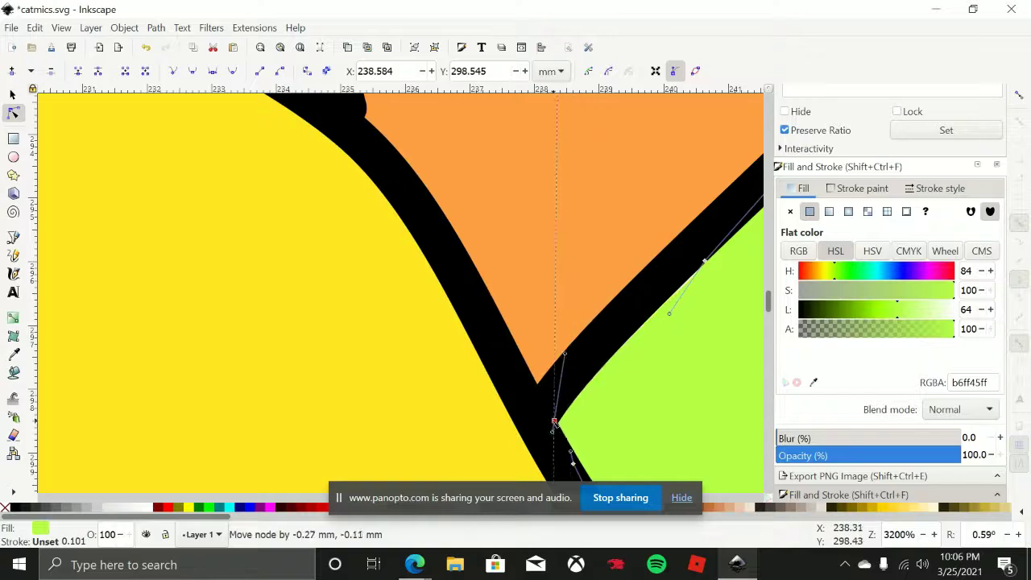
Examine the whole comic page, including the finished mountain panel
scroll(690, 295, "down", 8)
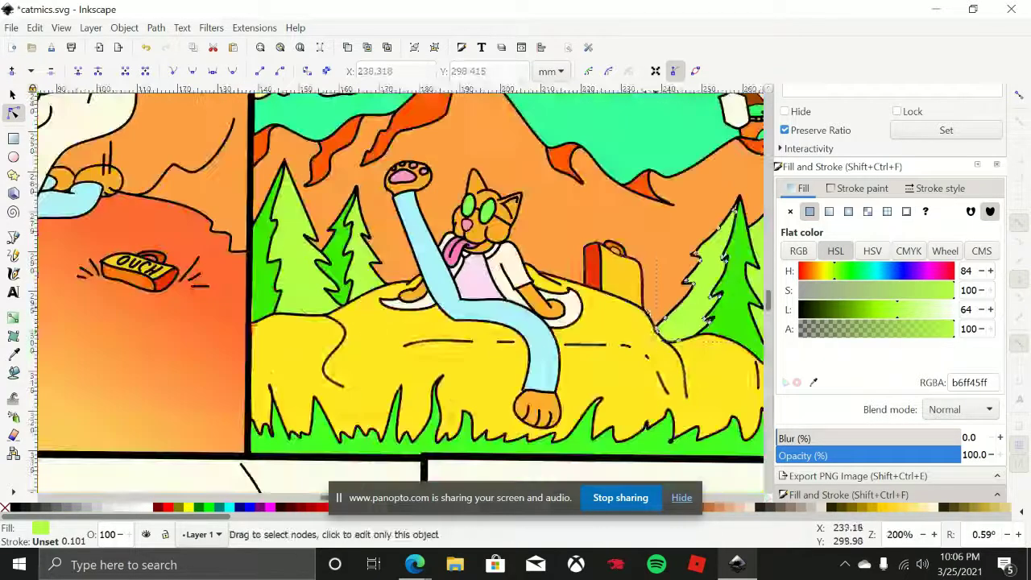
scroll(495, 296, "down", 6)
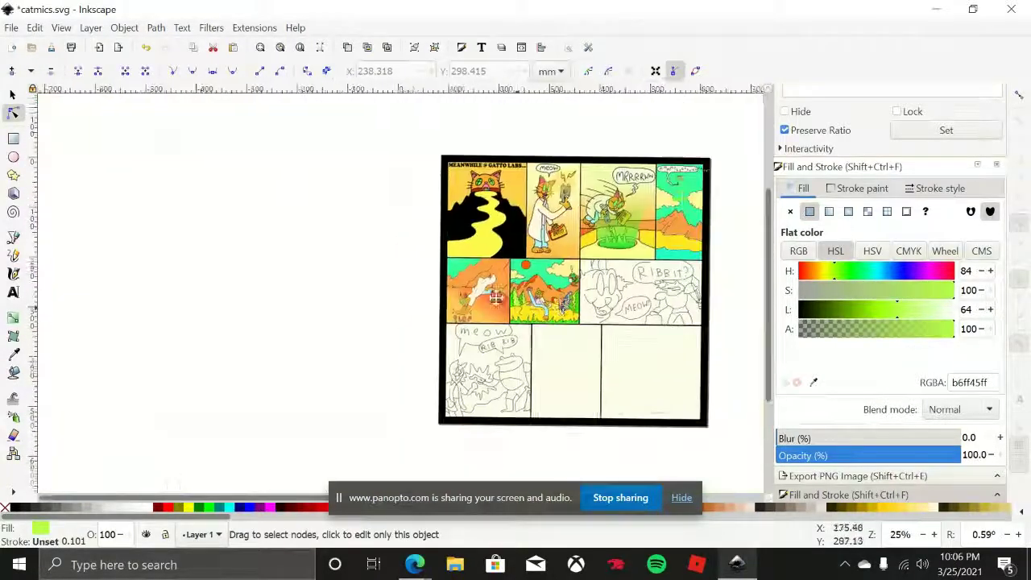
left_click_drag(496, 296, 409, 286)
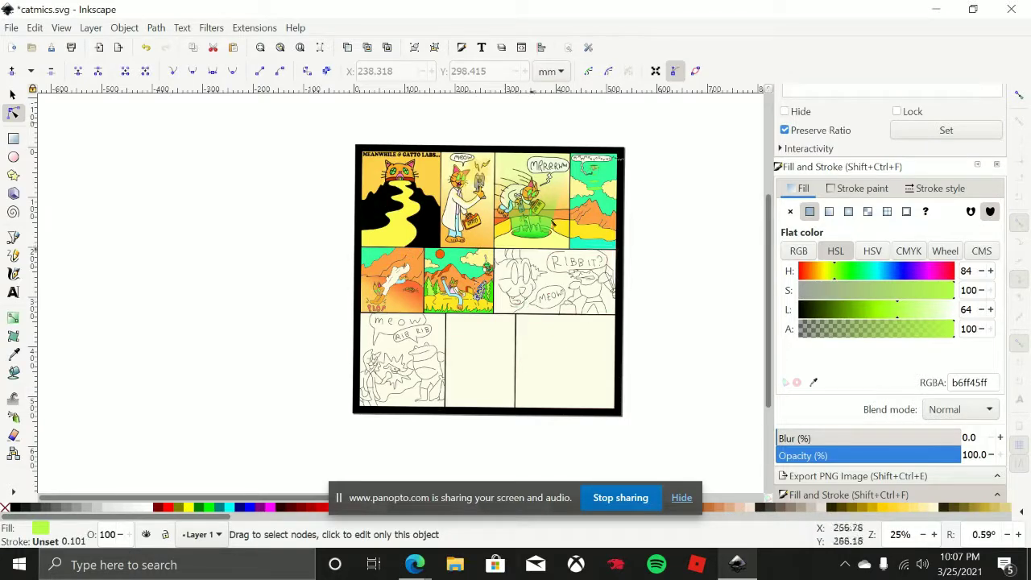
left_click_drag(622, 252, 644, 243)
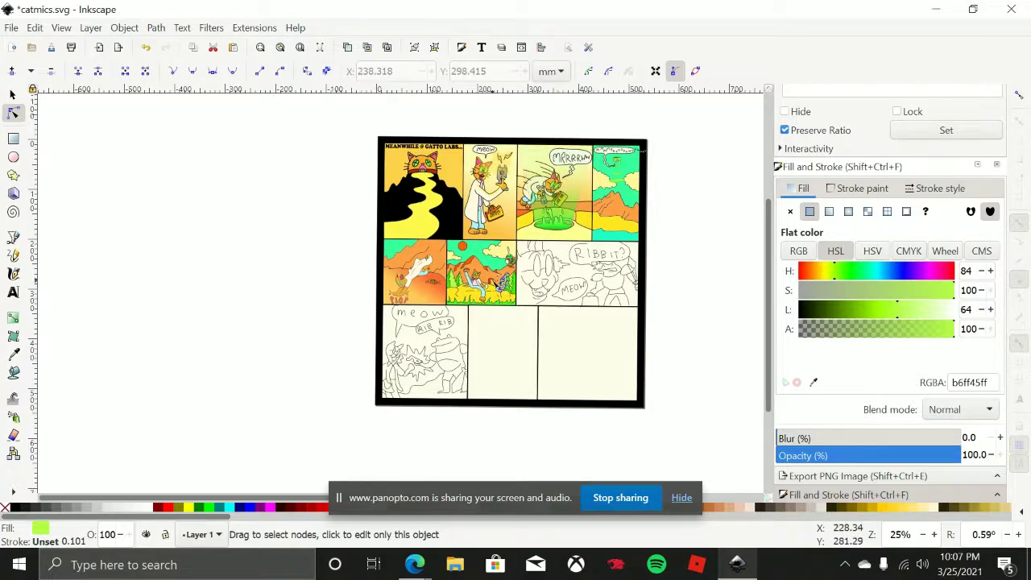
scroll(478, 290, "up", 5)
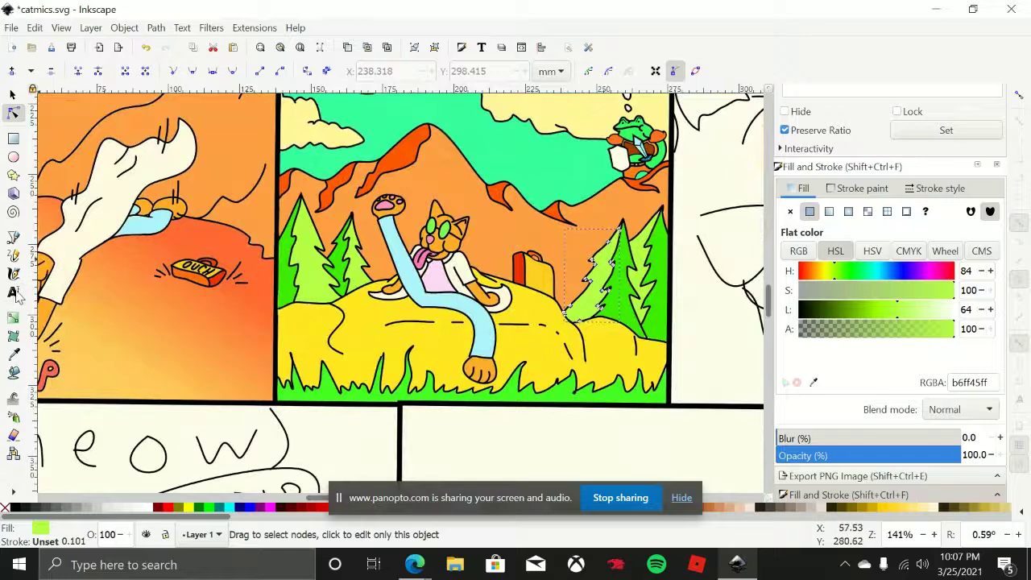
Select the Pencil tool and compare the briefcase lettering in the other panels with the blank briefcase on the hill
left_click(13, 256)
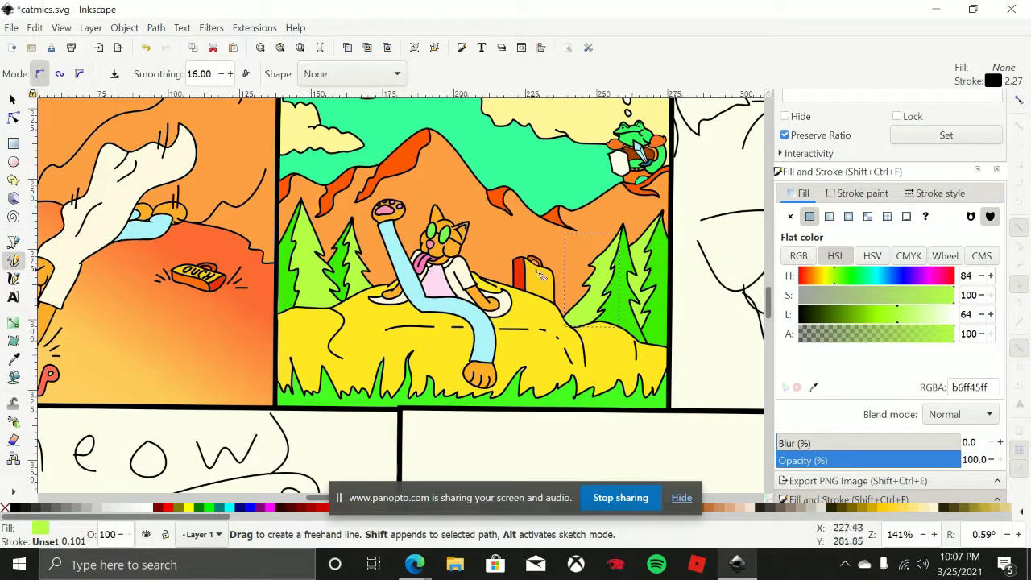
scroll(550, 278, "up", 5)
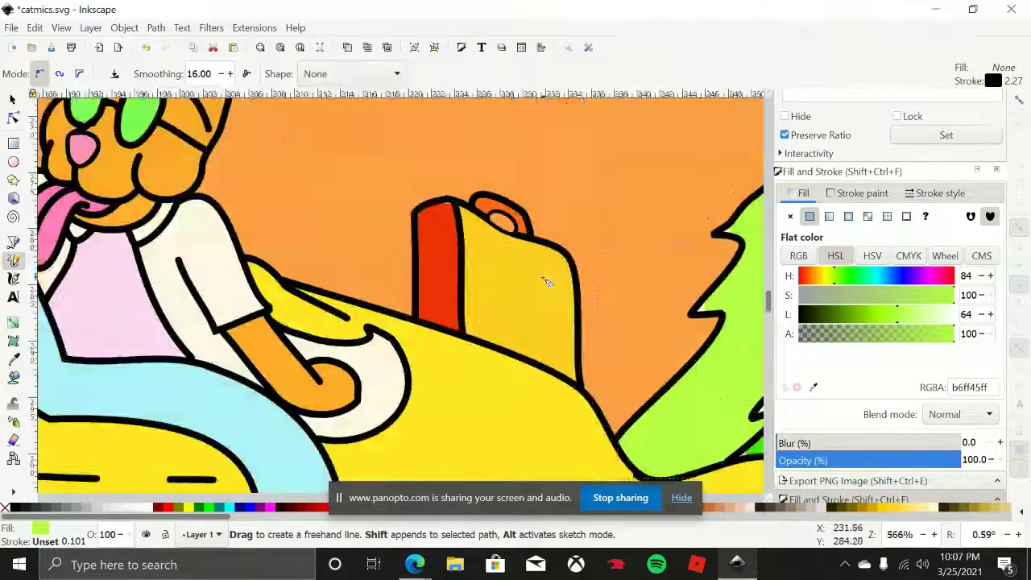
scroll(518, 261, "up", 2)
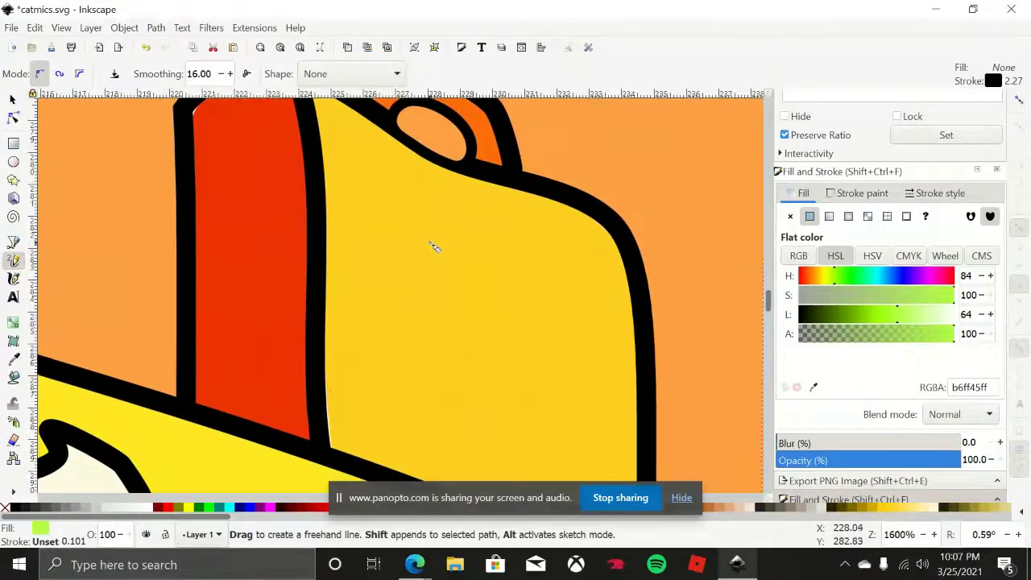
scroll(501, 302, "down", 3)
scroll(455, 310, "down", 3)
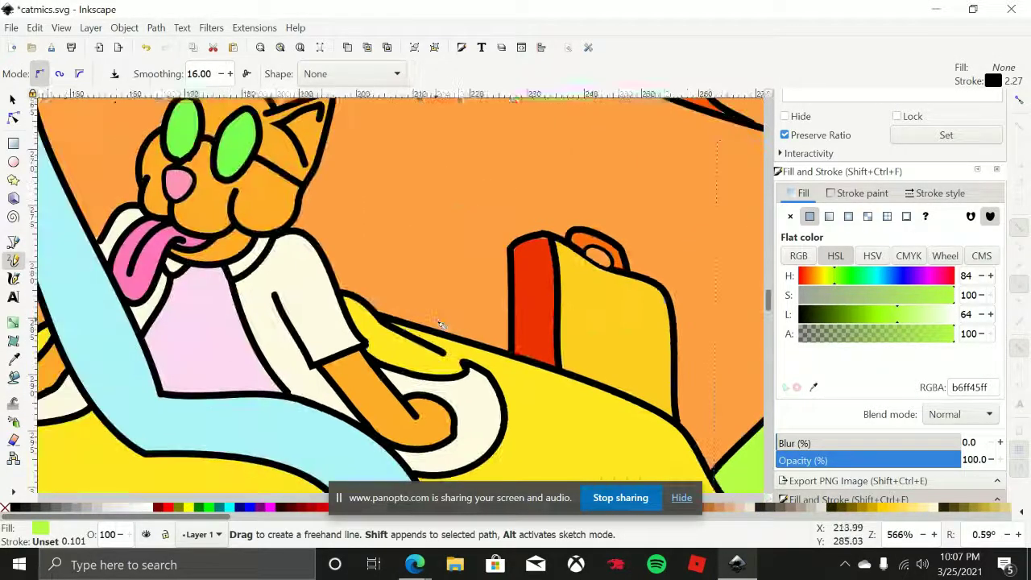
scroll(444, 333, "up", 6)
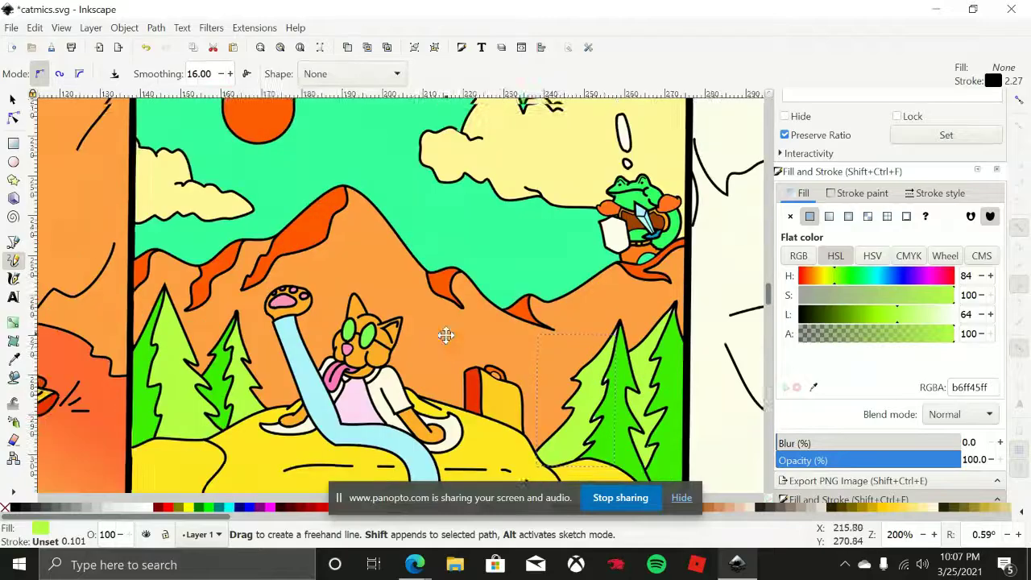
scroll(450, 236, "down", 2)
scroll(451, 233, "up", 2)
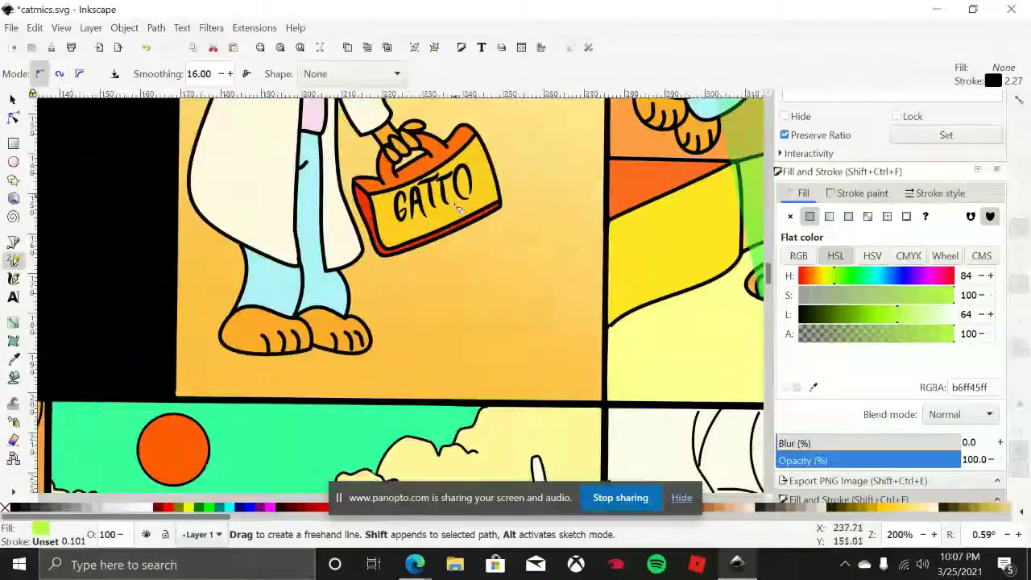
scroll(510, 242, "right", 8)
scroll(484, 266, "up", 2)
scroll(441, 296, "down", 1)
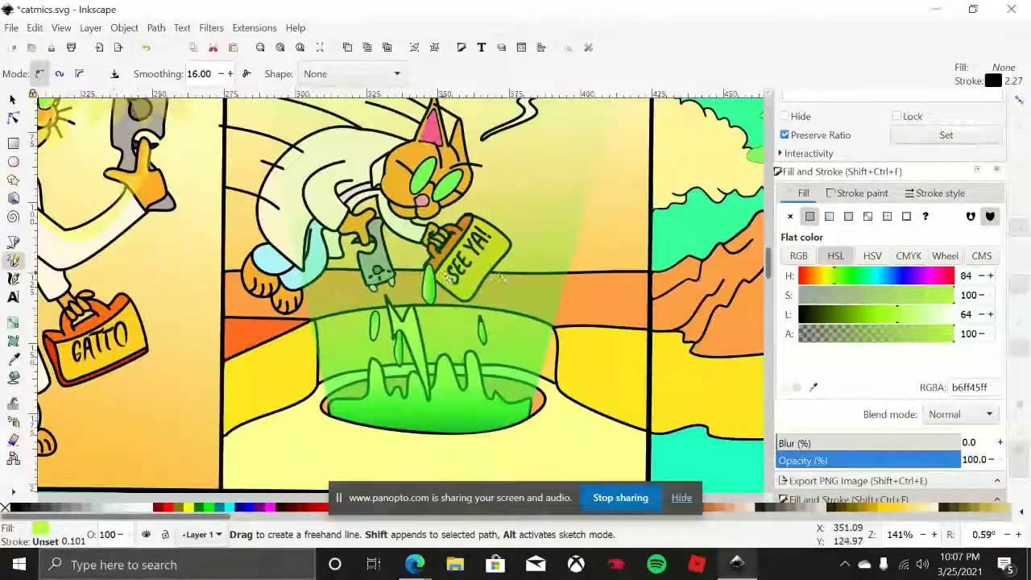
scroll(515, 242, "right", 10)
scroll(475, 225, "up", 8)
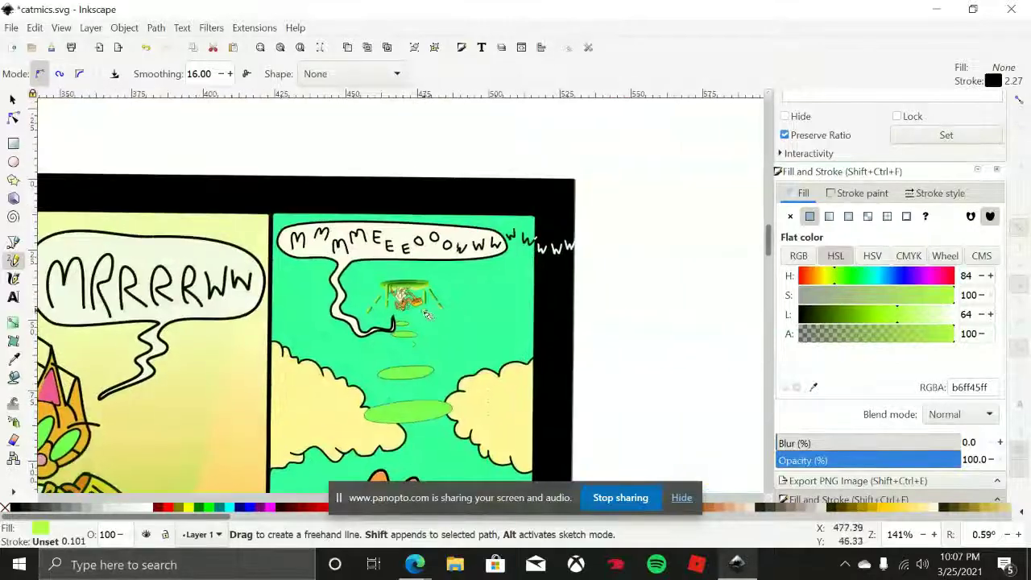
scroll(419, 242, "up", 5)
scroll(410, 298, "up", 3)
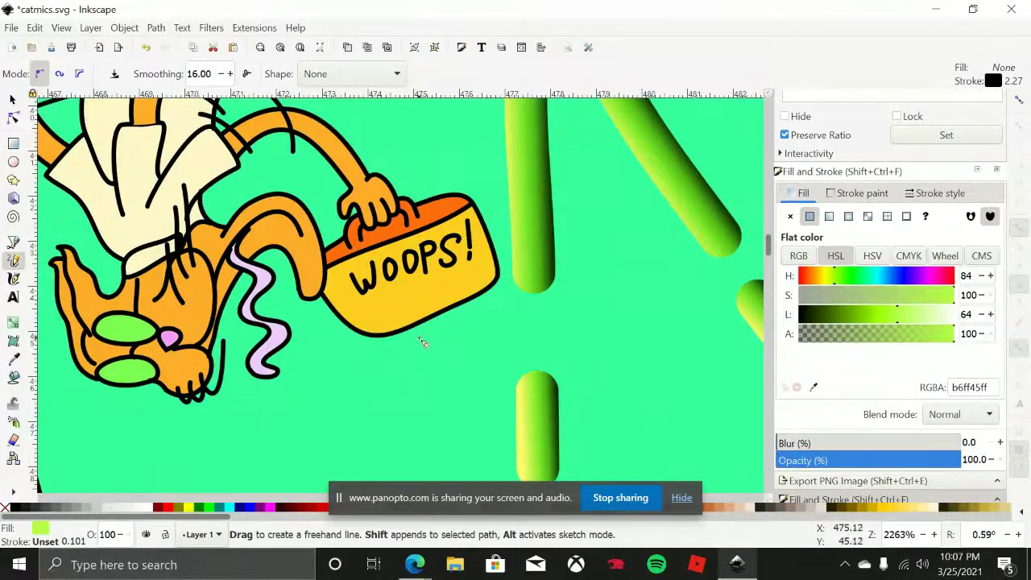
scroll(423, 349, "down", 11)
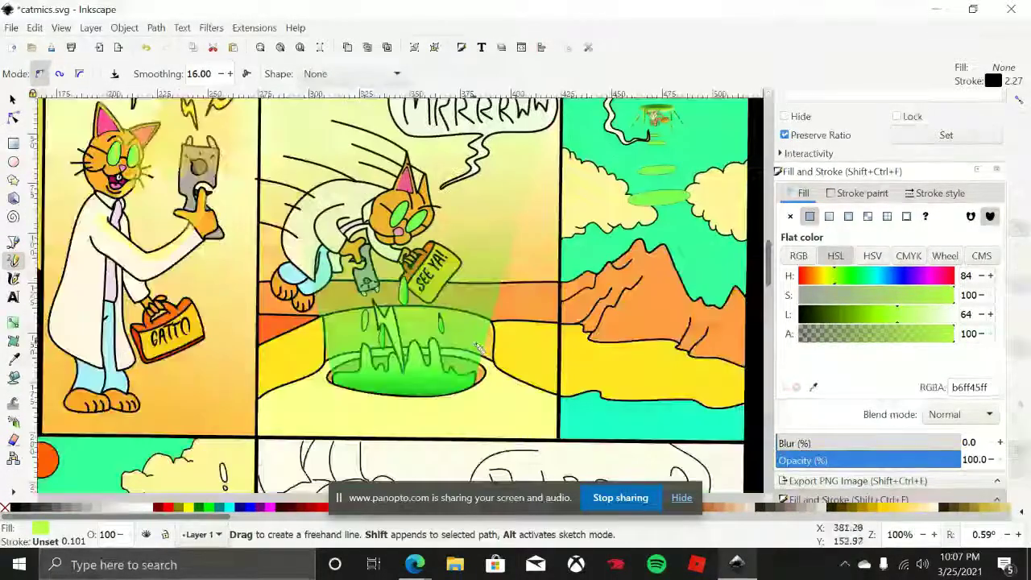
scroll(451, 274, "down", 4)
scroll(401, 292, "up", 7)
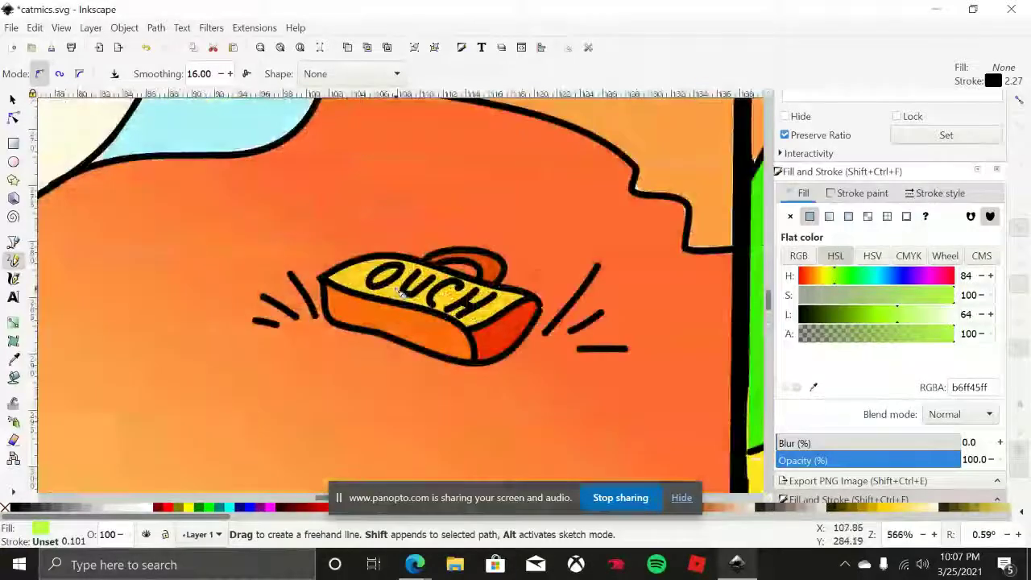
scroll(403, 295, "down", 8)
scroll(489, 335, "up", 2)
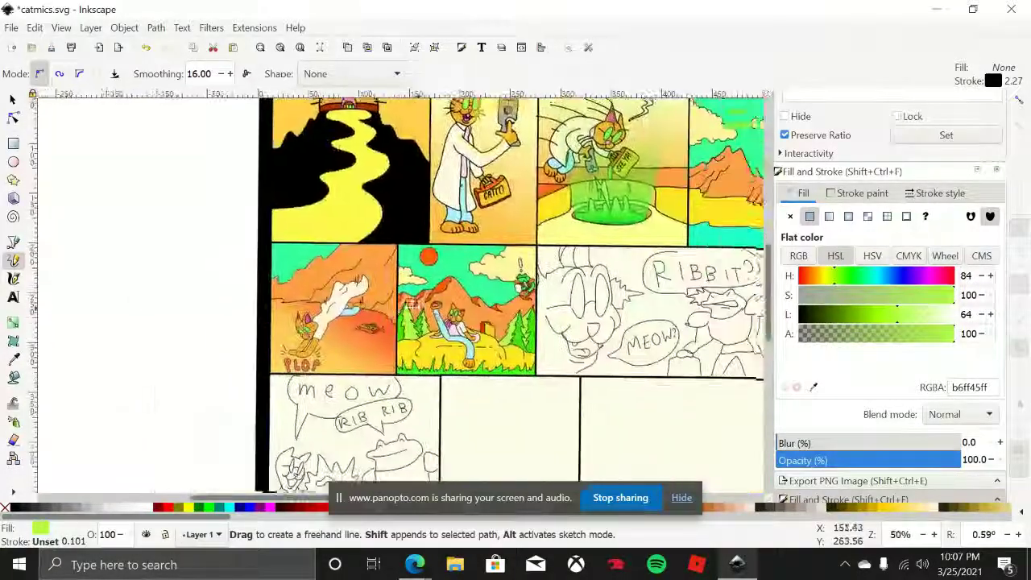
scroll(490, 333, "up", 5)
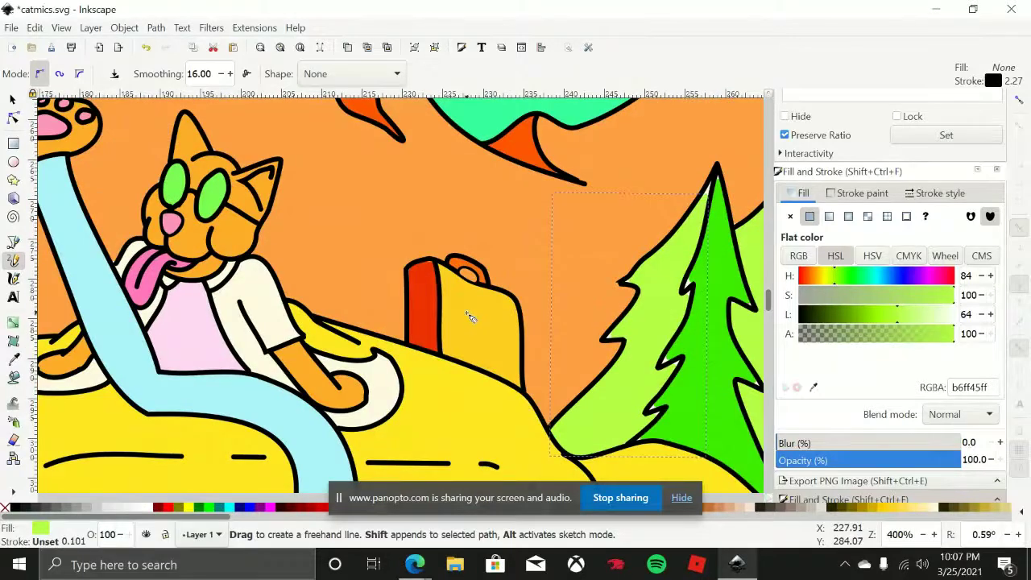
scroll(471, 317, "up", 4)
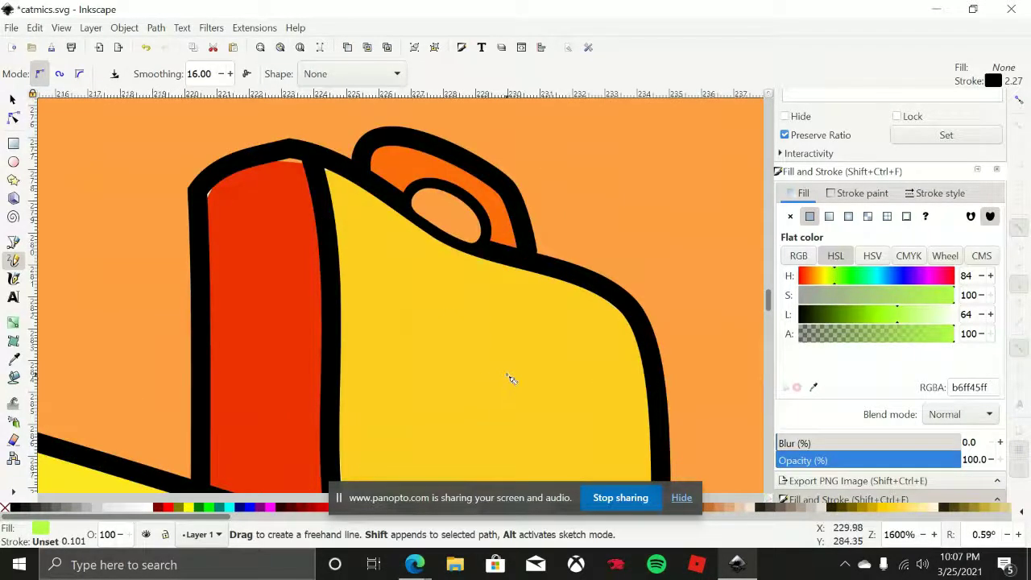
scroll(511, 379, "down", 3)
scroll(465, 241, "right", 2)
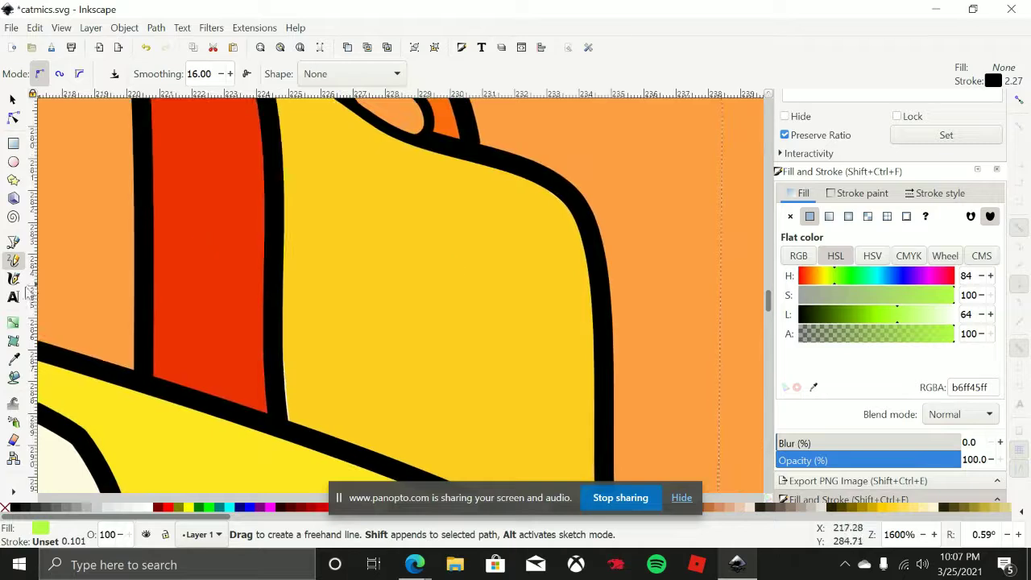
mouse_move(331, 157)
left_mouse_down()
mouse_move(330, 219)
mouse_move(355, 177)
left_mouse_up()
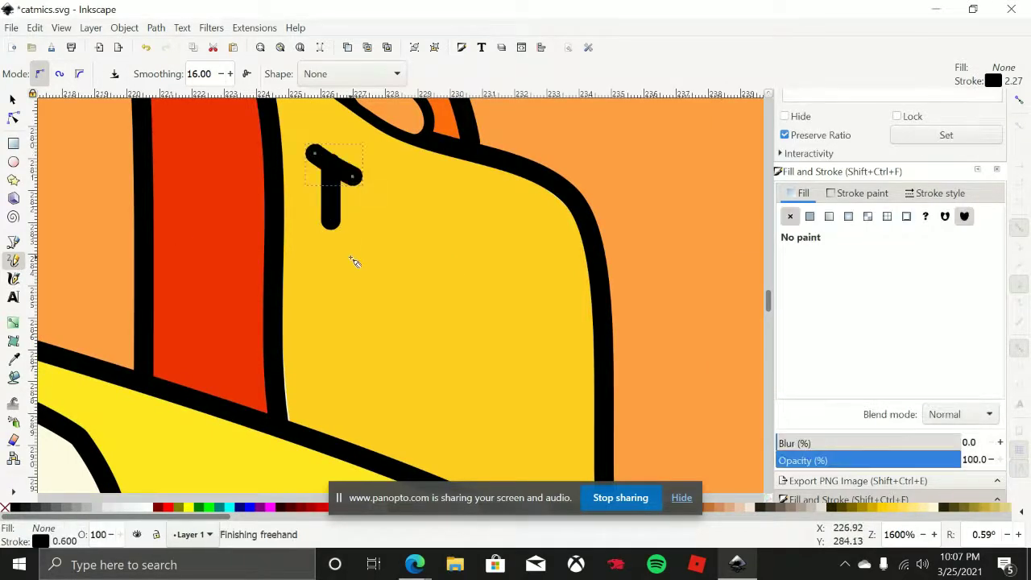
key("ctrl+z")
key("ctrl+z")
Draw a short slanted freehand stroke on the briefcase's yellow side and set its stroke width to 0.200 mm
left_click_drag(393, 306, 394, 314)
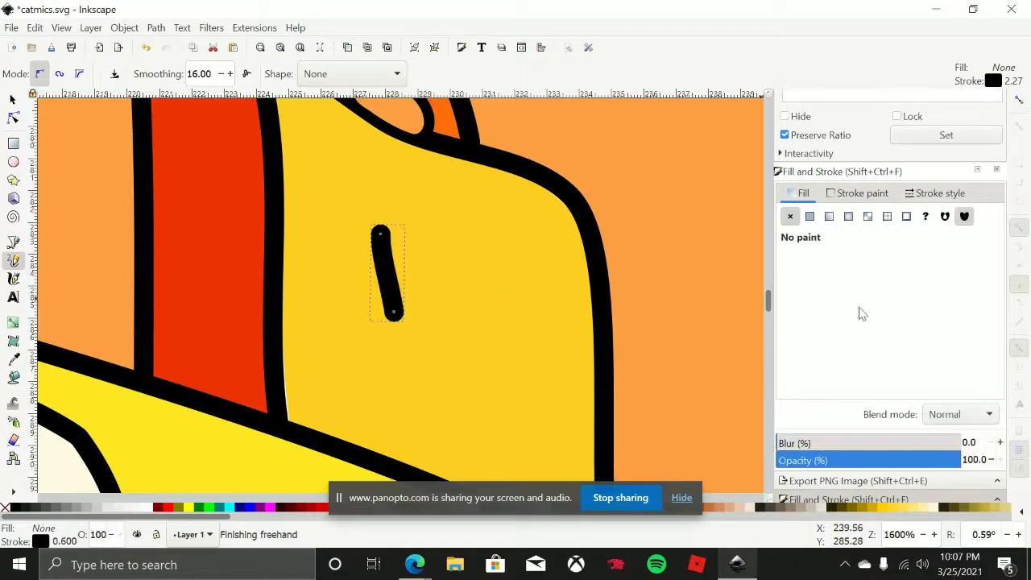
left_click(930, 194)
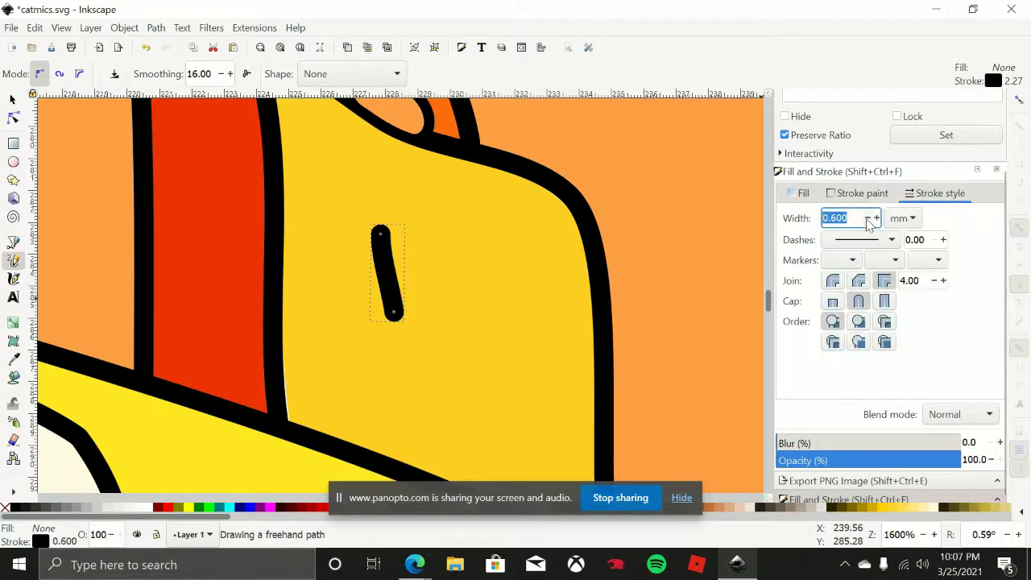
left_click(867, 218)
left_click(868, 218)
left_click(867, 218)
left_click(867, 219)
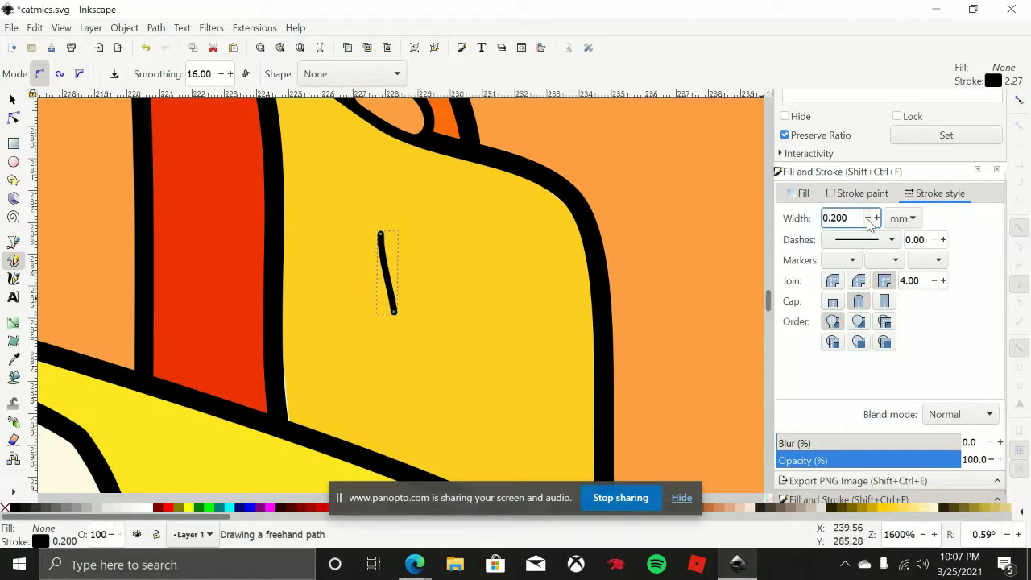
Set the Pencil tool's own style for new objects from the selected thin stroke and close the preferences
double_click(15, 261)
left_click(525, 151)
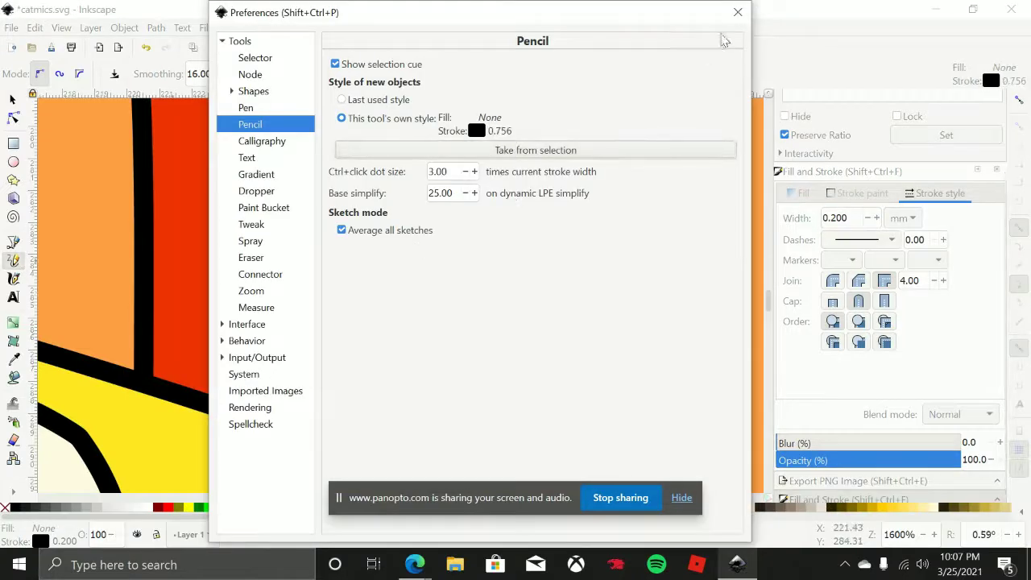
left_click(738, 12)
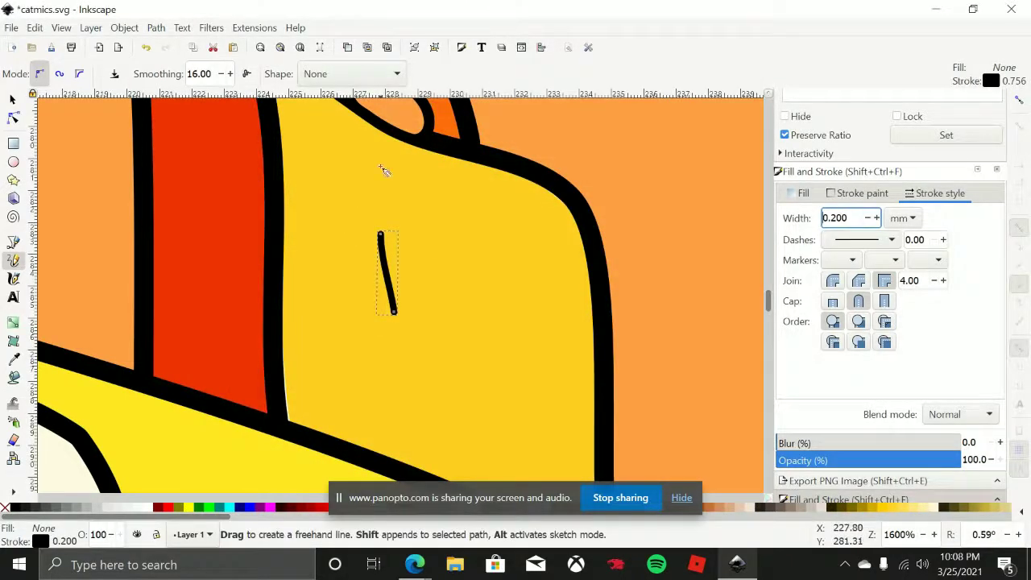
Draw a slanted capital I with freehand strokes in the upper corner of the briefcase's yellow side, beside the red edge
scroll(376, 205, "up", 1)
left_click_drag(301, 158, 364, 190)
mouse_move(330, 176)
left_mouse_down()
mouse_move(323, 213)
mouse_move(343, 221)
left_mouse_up()
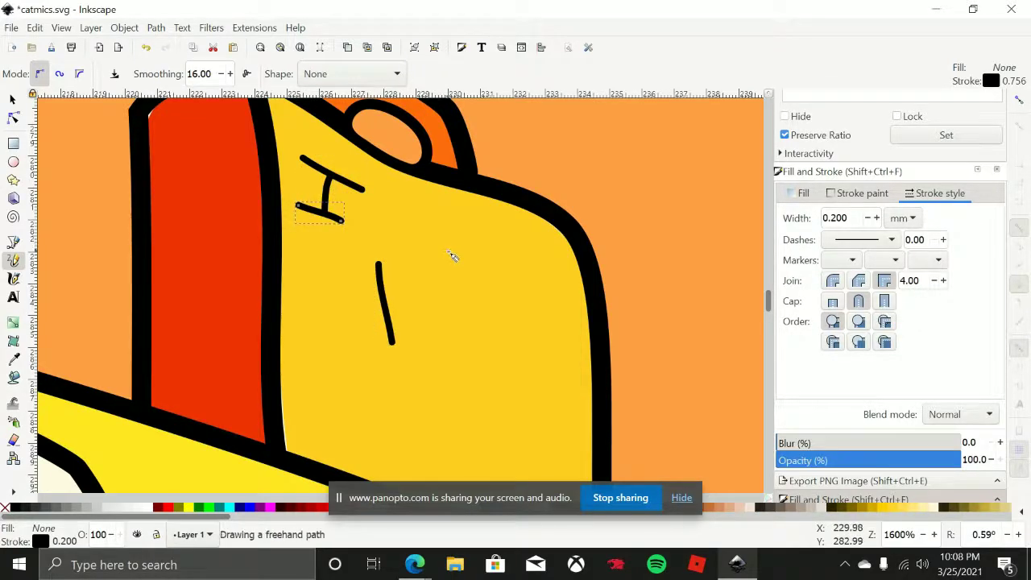
Delete the short slanted test stroke from the middle of the briefcase's yellow side
left_click(12, 101)
left_click(383, 281)
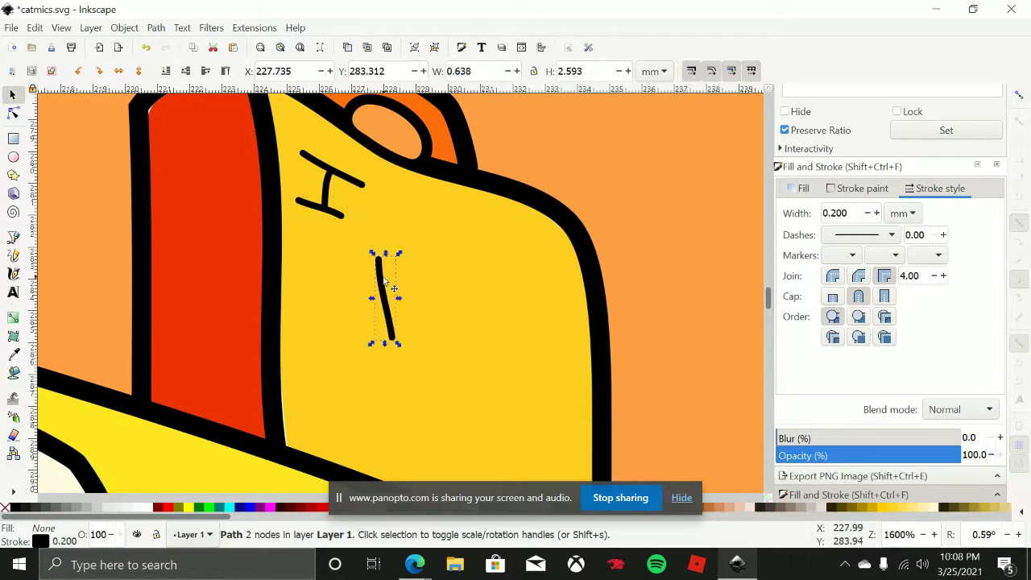
key("Delete")
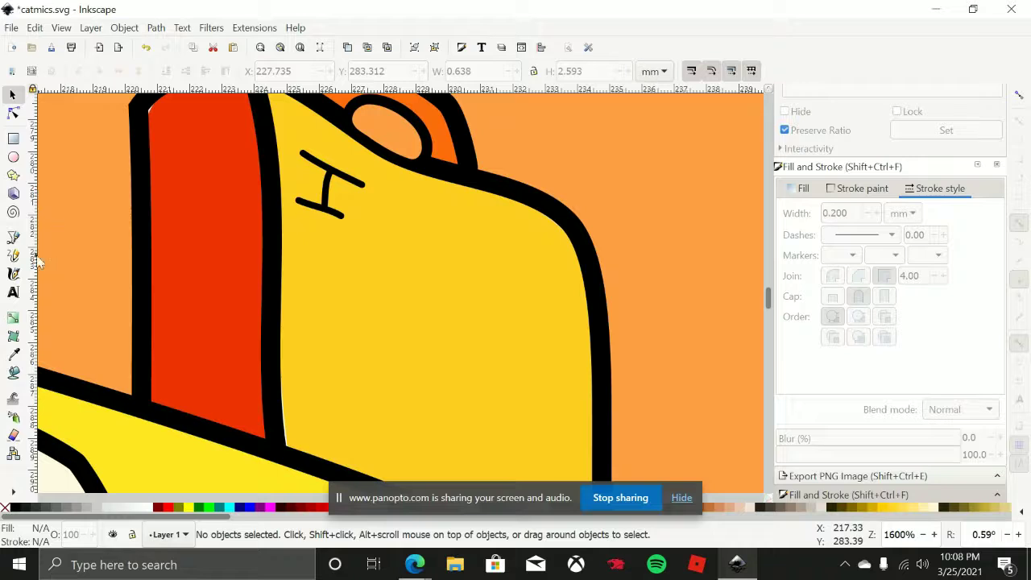
Draw a freehand closed heart next to the I and write "PUSSY" beneath them on the briefcase with the Pencil tool
left_click(13, 255)
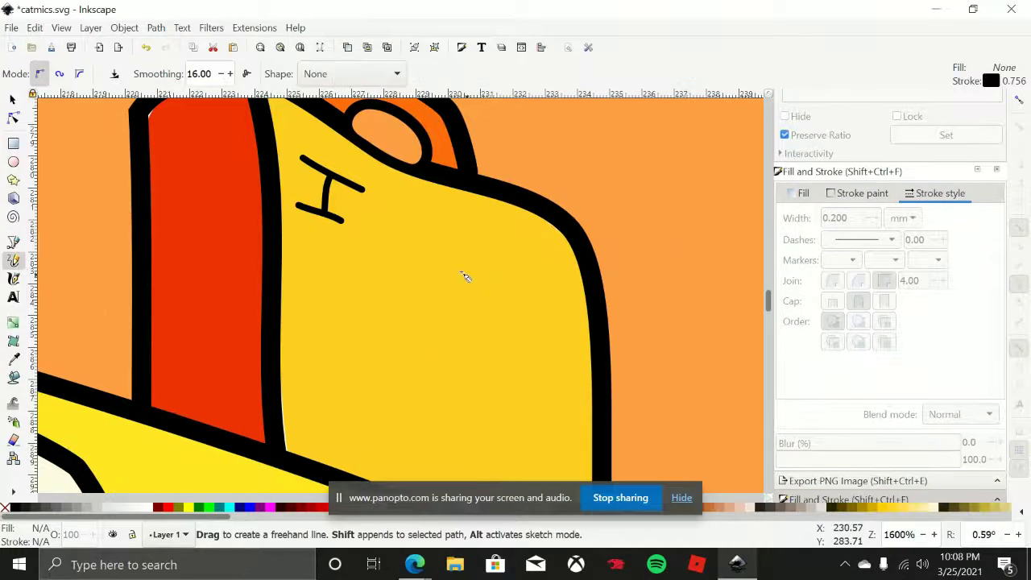
mouse_move(467, 275)
left_mouse_down()
mouse_move(436, 232)
mouse_move(461, 230)
left_mouse_up()
left_click_drag(490, 272, 468, 275)
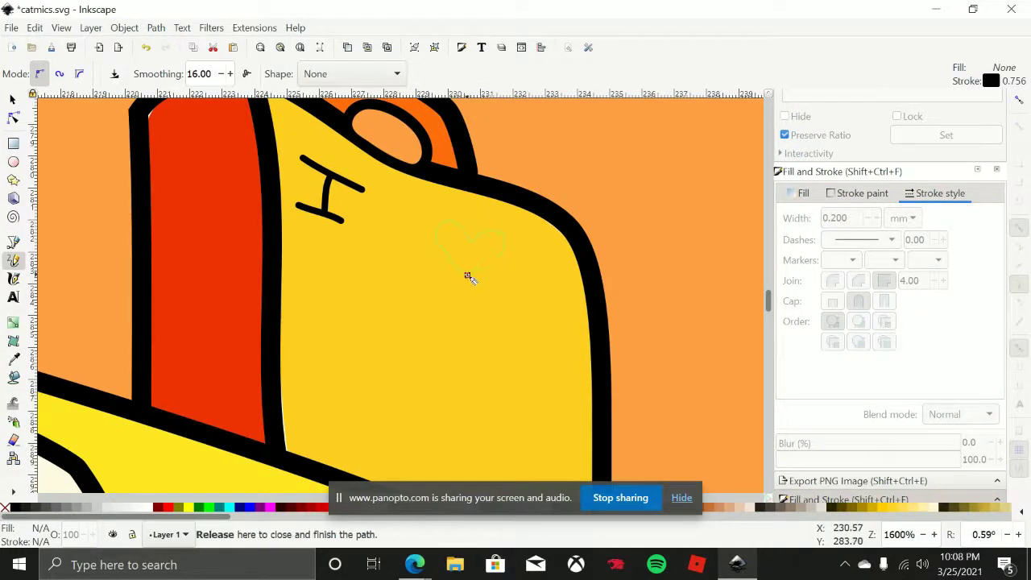
mouse_move(326, 365)
left_mouse_down()
mouse_move(322, 302)
mouse_move(325, 337)
mouse_move(392, 320)
mouse_move(437, 334)
mouse_move(405, 373)
left_mouse_up()
mouse_move(490, 345)
left_mouse_down()
mouse_move(472, 344)
mouse_move(446, 372)
left_mouse_up()
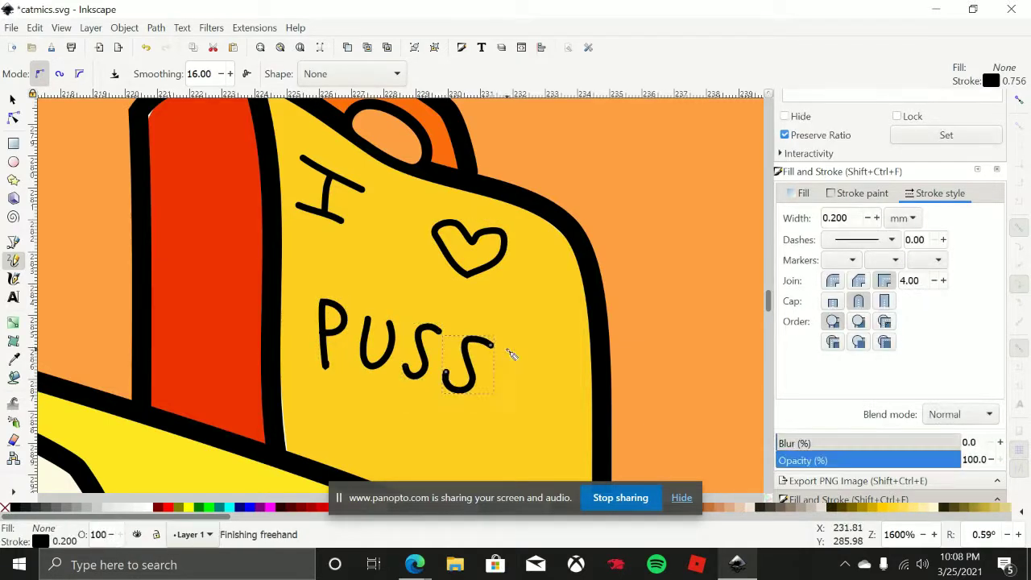
mouse_move(505, 348)
left_mouse_down()
mouse_move(520, 374)
mouse_move(514, 419)
left_mouse_up()
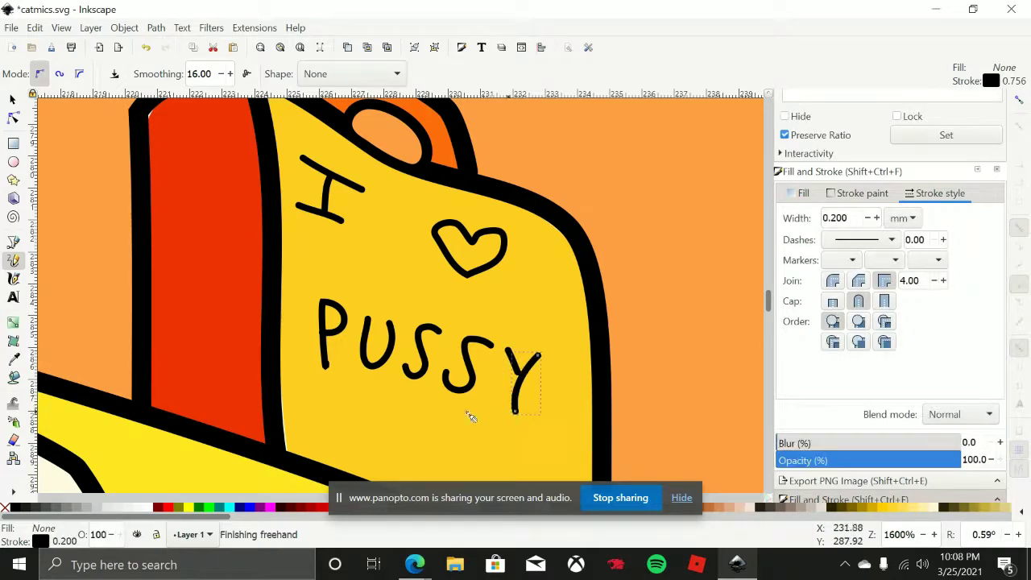
Examine how the briefcase lettering looks within the whole mountain panel
scroll(431, 405, "down", 4)
scroll(430, 398, "down", 2)
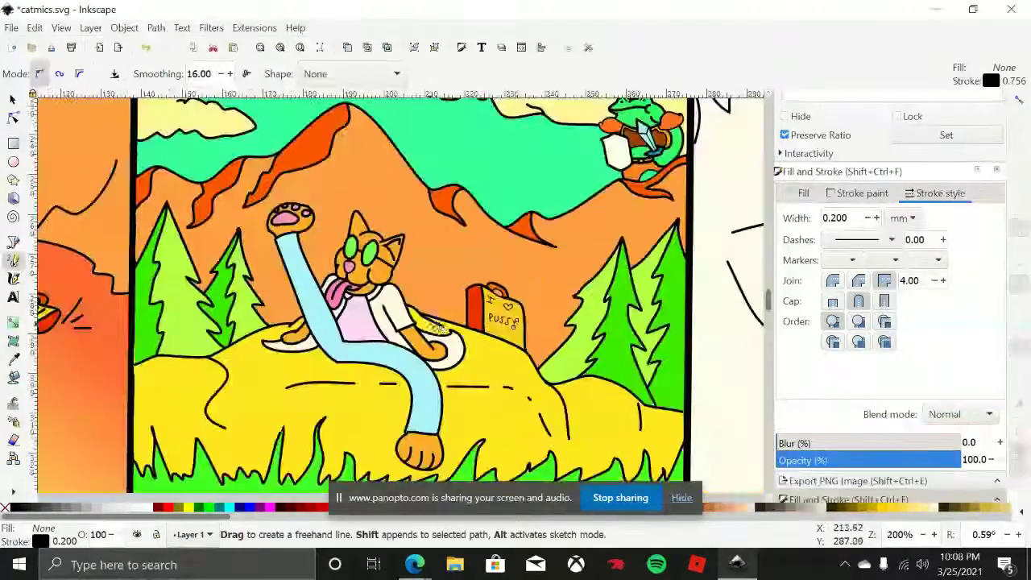
scroll(431, 397, "up", 1)
left_click(12, 96)
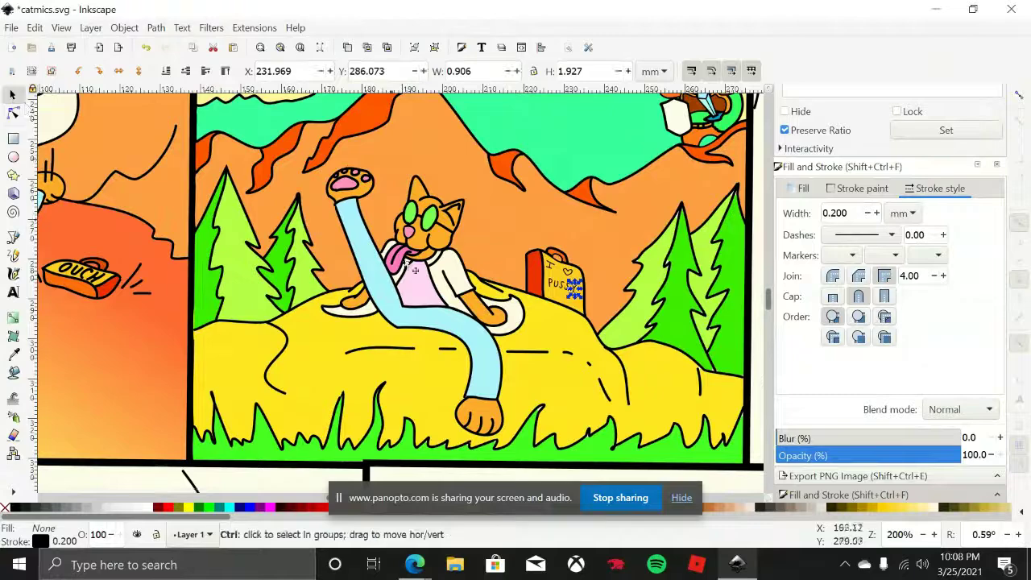
key("plus")
key("plus")
Reshape the orange mountain fill to cover the white gap where the cat's cheek outline meets its green lens
left_click(599, 271)
scroll(598, 272, "down", 2)
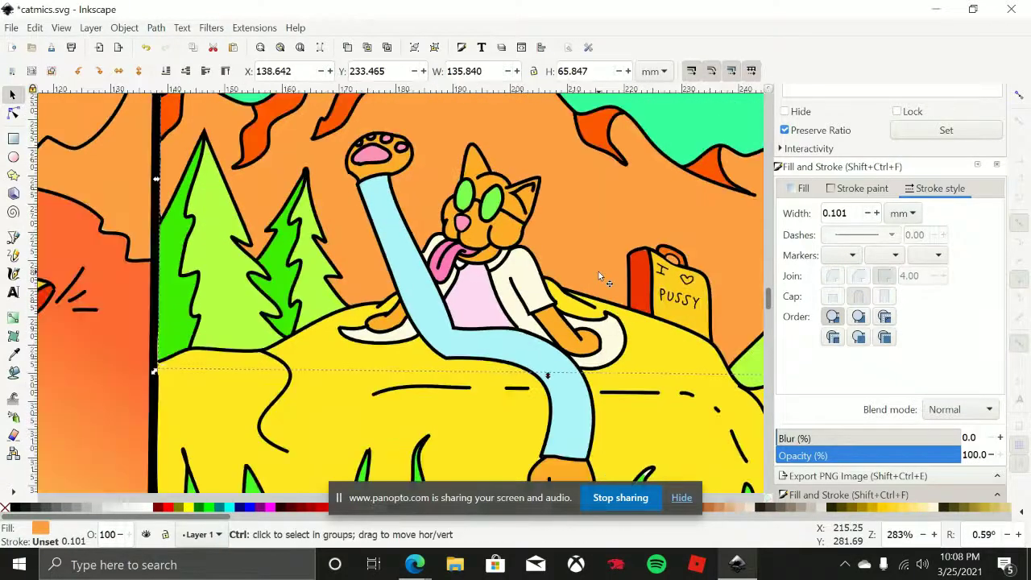
scroll(562, 278, "up", 3)
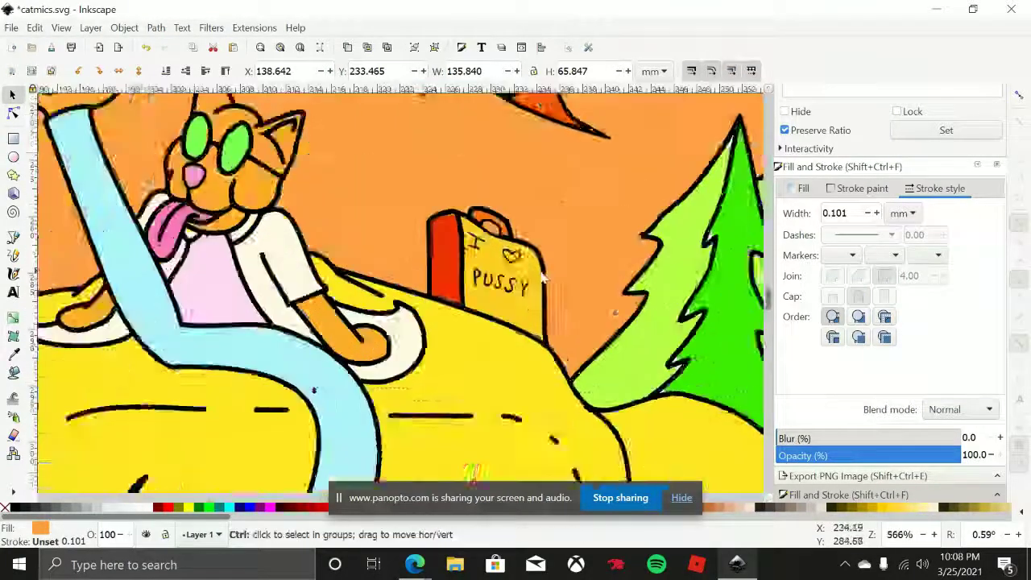
scroll(541, 278, "down", 3)
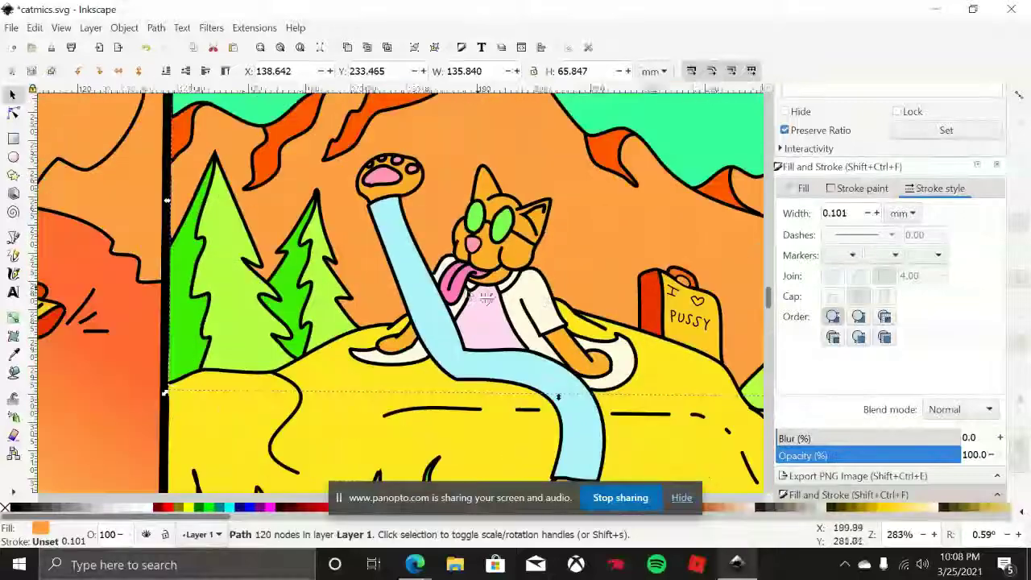
scroll(543, 270, "up", 5)
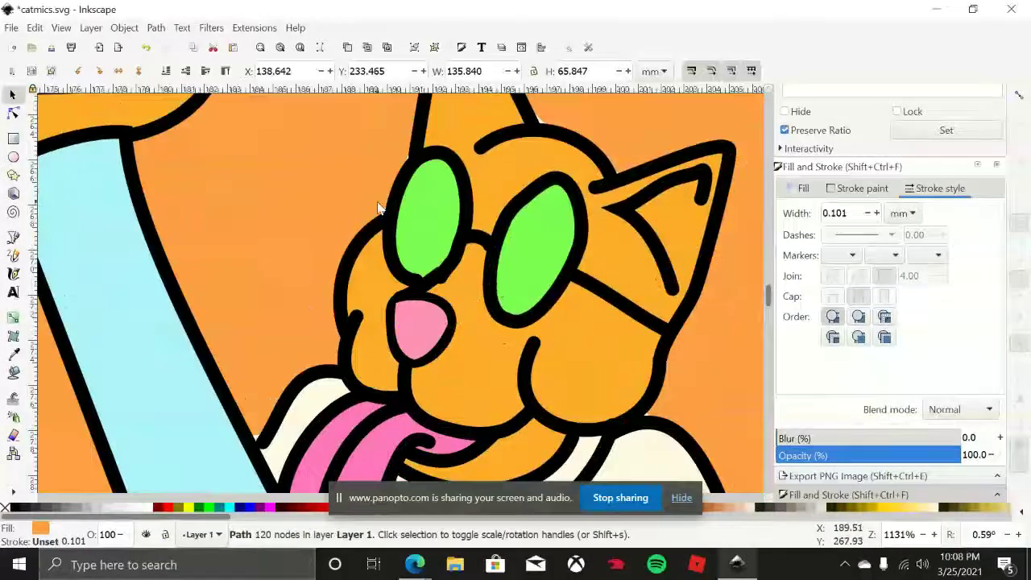
scroll(379, 208, "up", 4)
key("n")
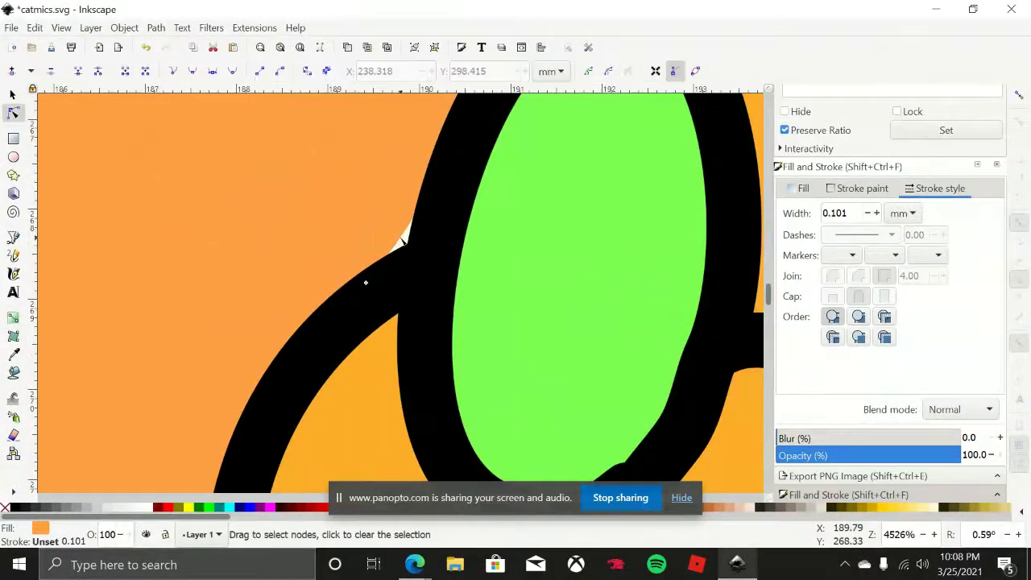
left_click_drag(400, 230, 410, 236)
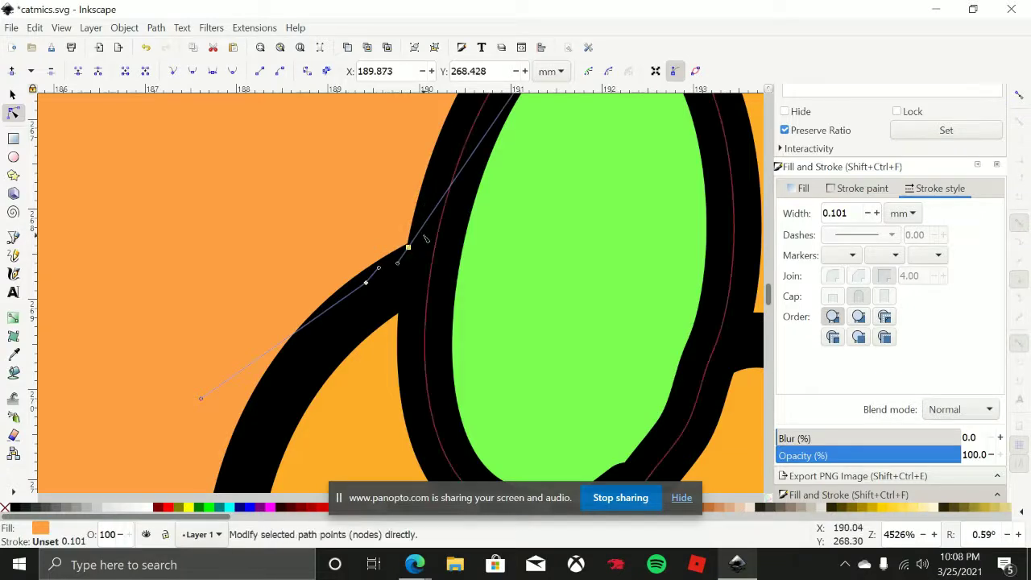
Add a node to the mountain fill and move it under the outline where the cat's upright ear meets its head
scroll(415, 237, "down", 5)
scroll(419, 238, "up", 2)
scroll(419, 239, "right", 3)
scroll(435, 248, "up", 3)
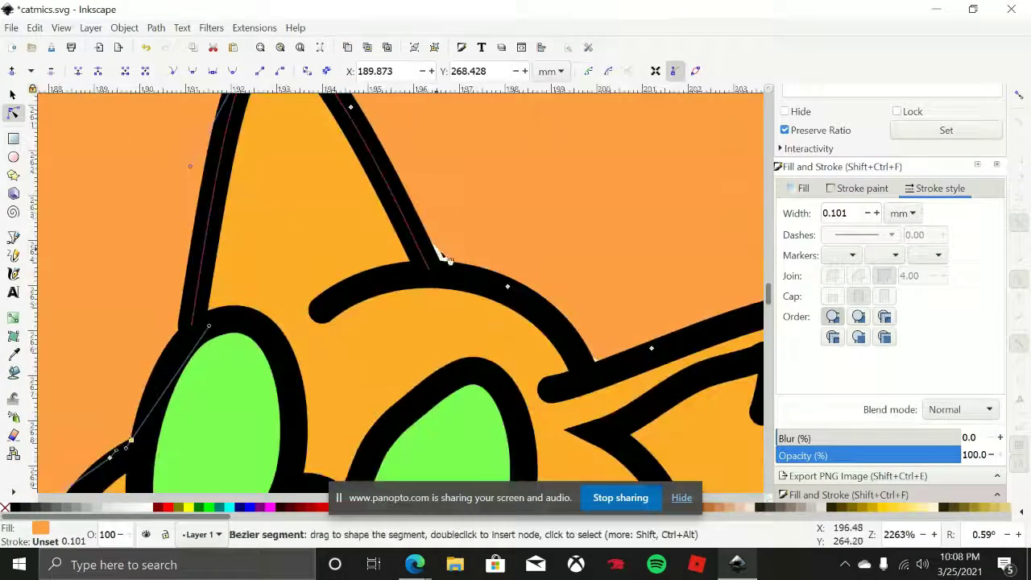
left_click(435, 248)
left_click_drag(434, 247, 435, 256)
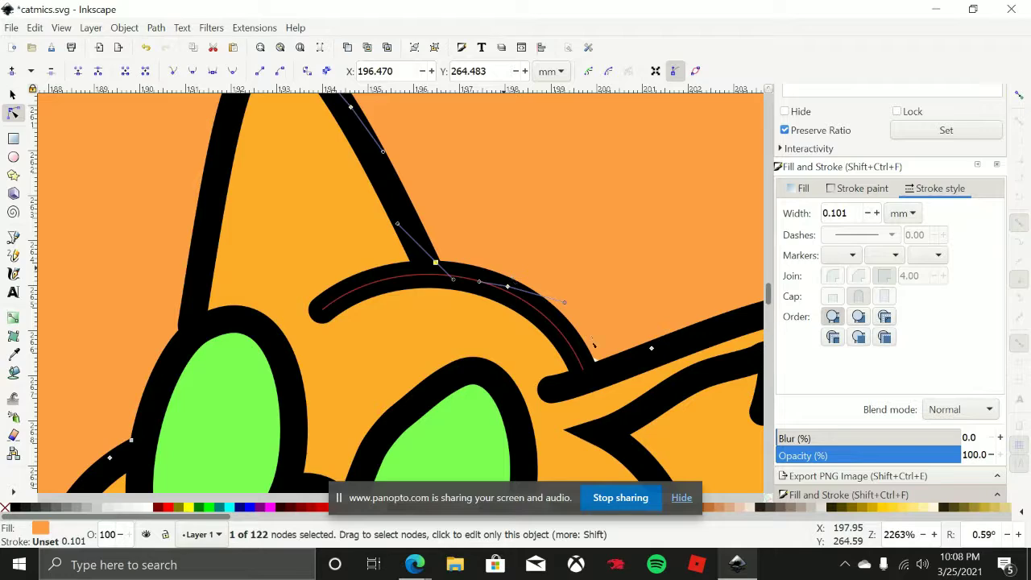
Add a node to the mountain fill to cover the white gap where the cat's head meets its slanted ear
scroll(594, 345, "down", 5)
scroll(524, 326, "up", 9)
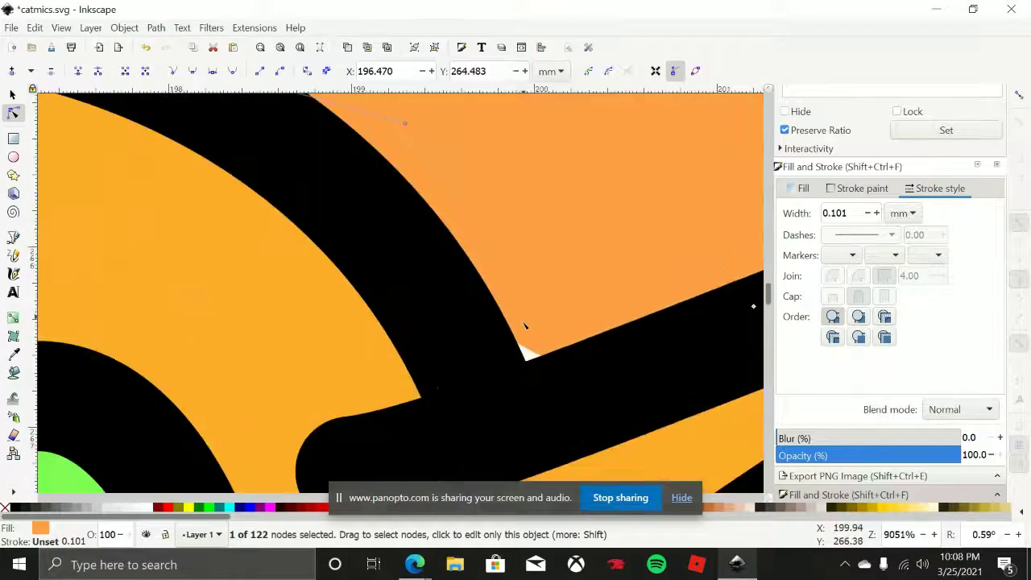
double_click(524, 351)
scroll(572, 415, "down", 6)
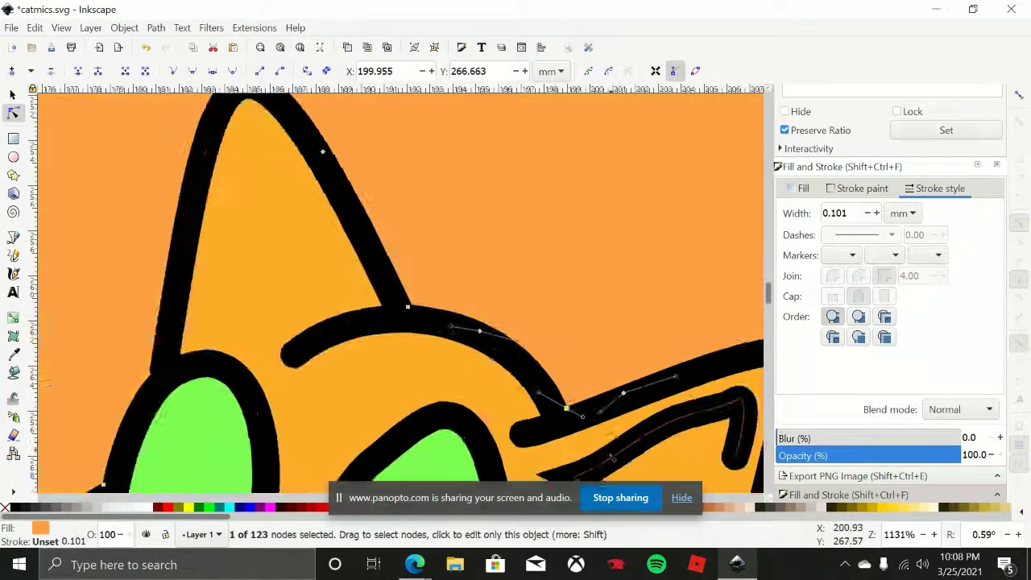
Extend the mountain fill with a new node into the white gap between the cat's cheek and shoulder
scroll(611, 457, "down", 2)
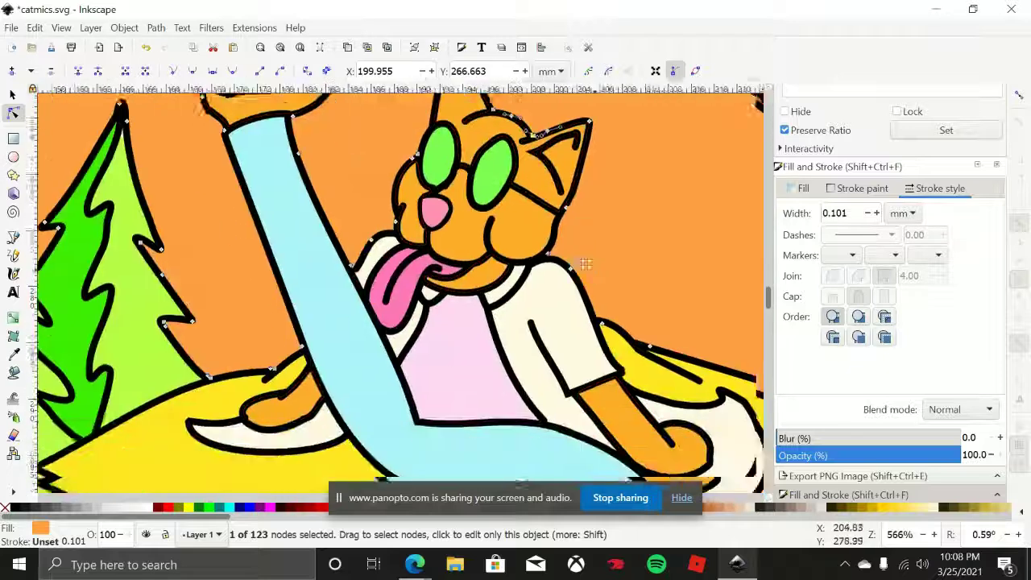
scroll(379, 299, "up", 6)
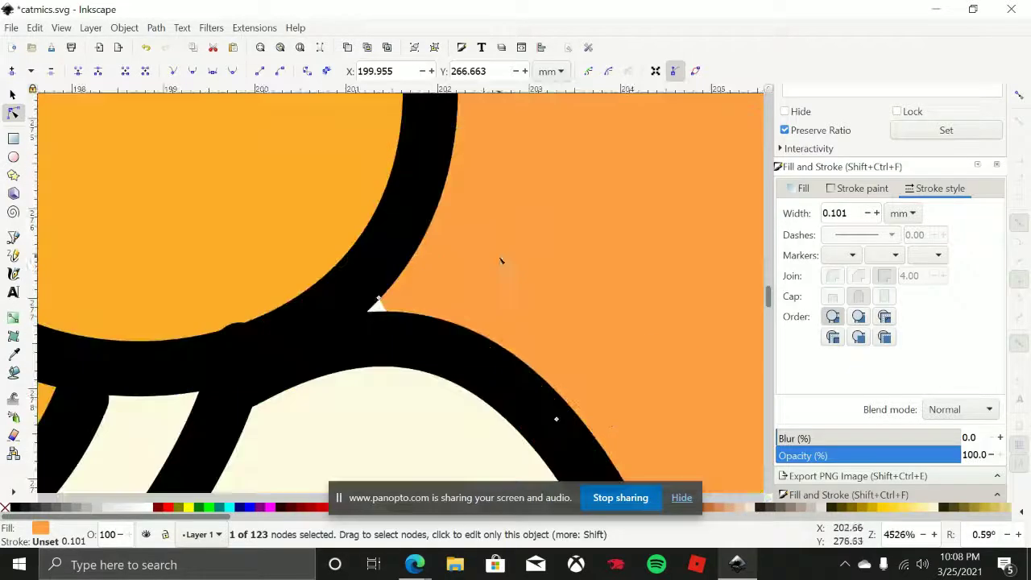
left_click(382, 304)
left_click_drag(381, 304, 346, 312)
scroll(639, 364, "down", 5)
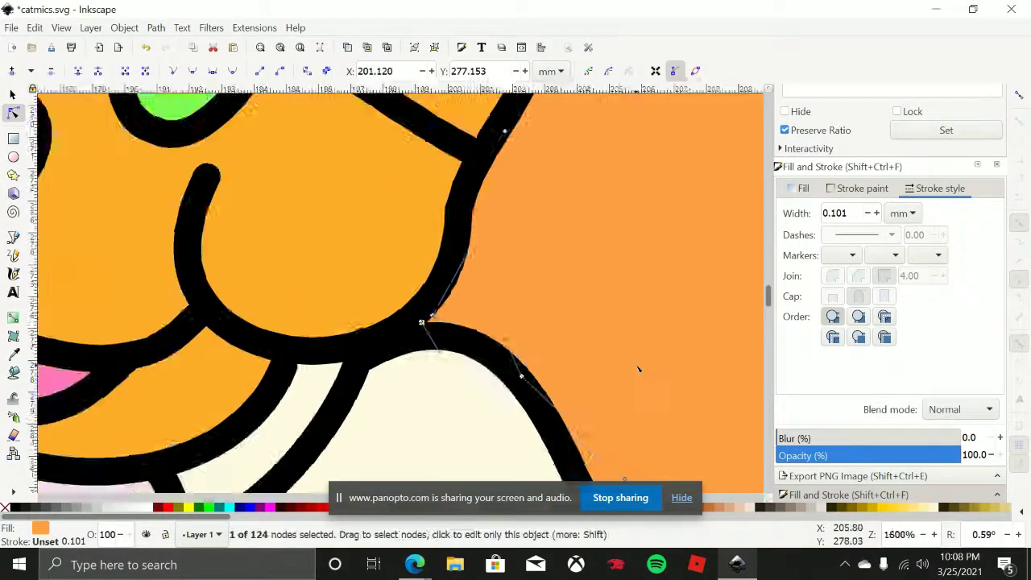
Compare the mountain panel with the rest of the comic page and inspect the briefcase lettering up close
scroll(453, 175, "down", 8)
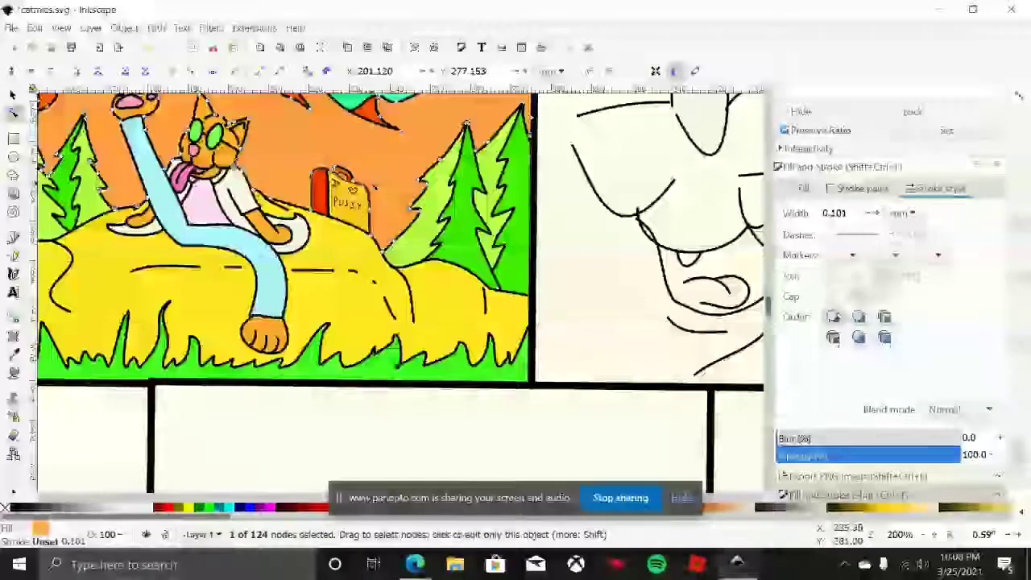
scroll(578, 201, "up", 3)
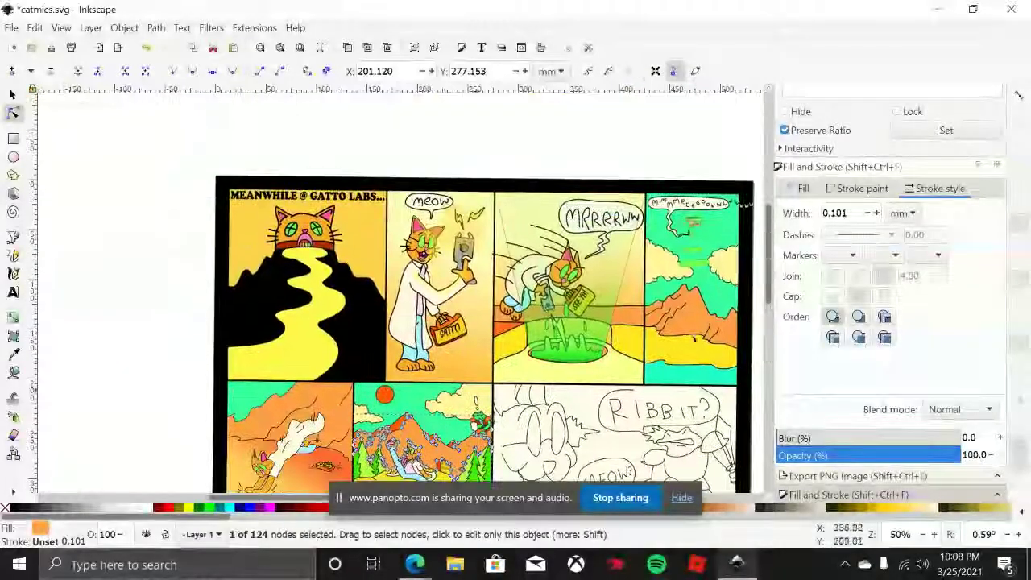
scroll(579, 201, "down", 2)
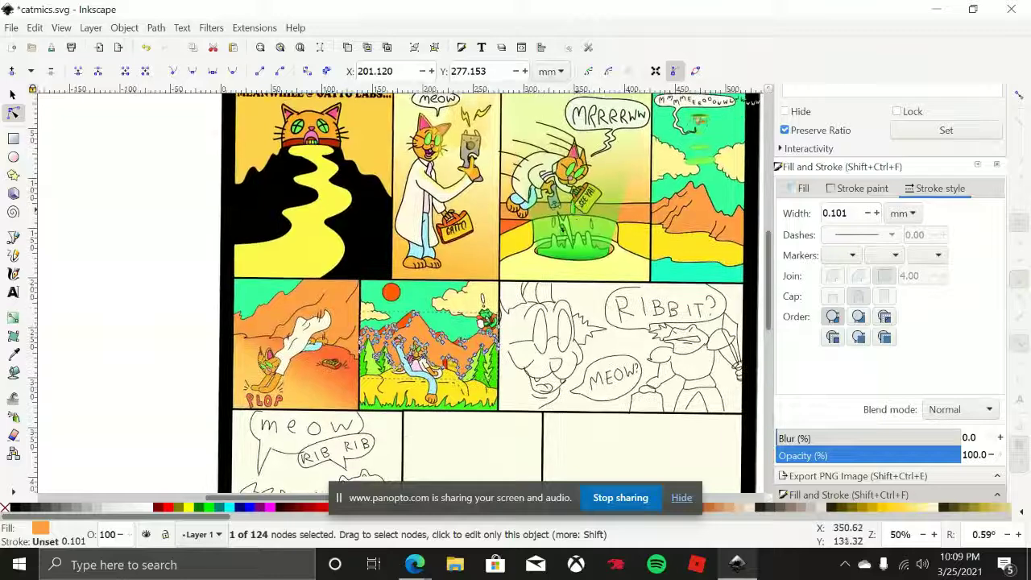
scroll(458, 347, "up", 1)
left_click(459, 346, "shift")
scroll(458, 347, "up", 1)
scroll(456, 347, "down", 3)
left_click(458, 291, "shift")
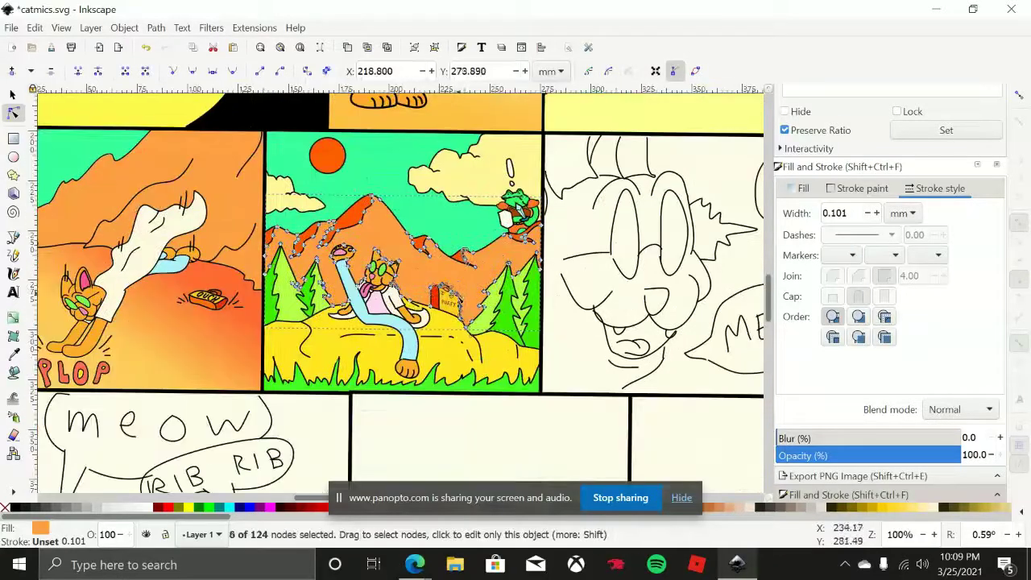
scroll(454, 296, "up", 9)
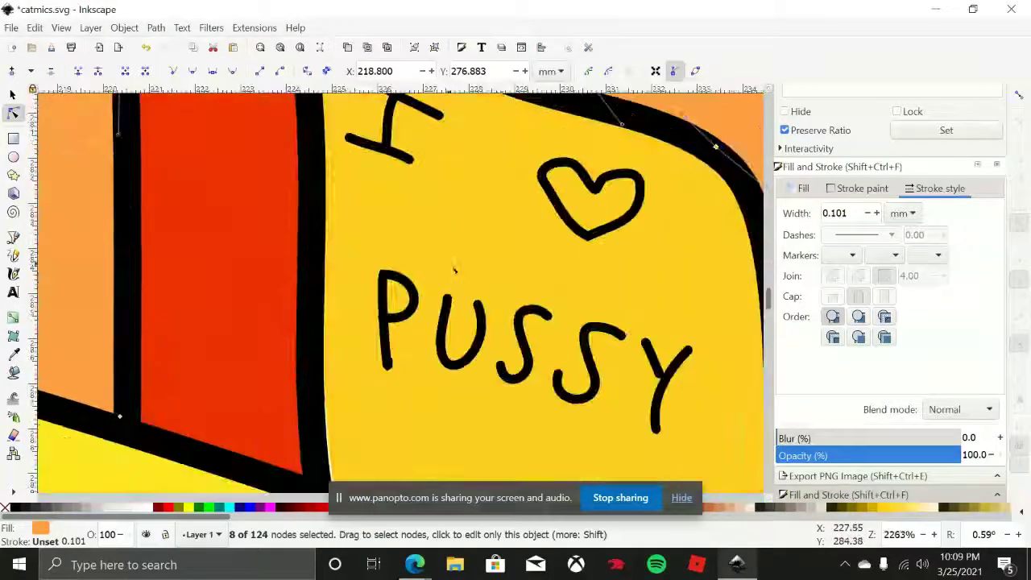
scroll(560, 402, "down", 1)
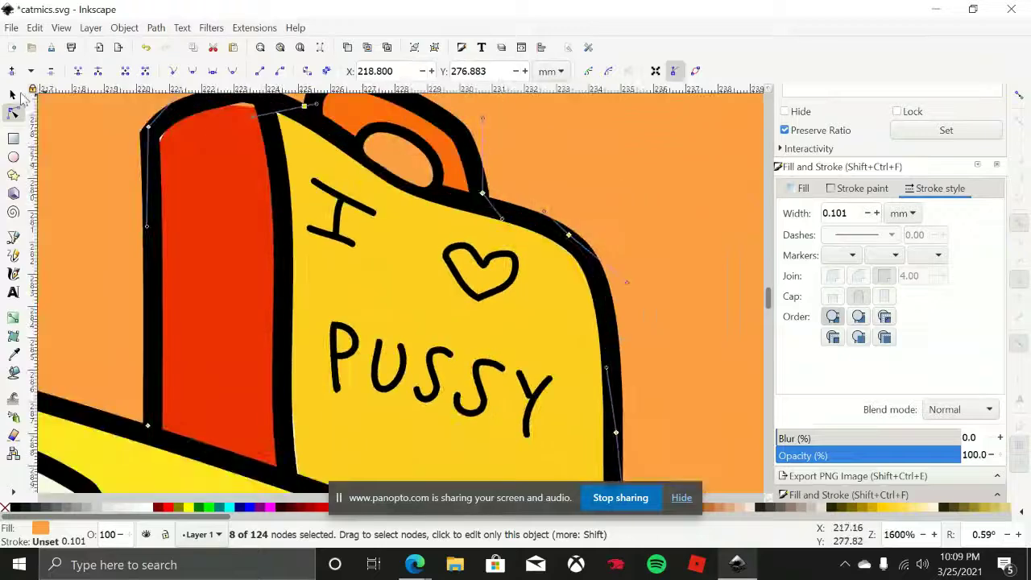
Delete the letters P, U and the first S from the word on the briefcase
left_click(13, 94)
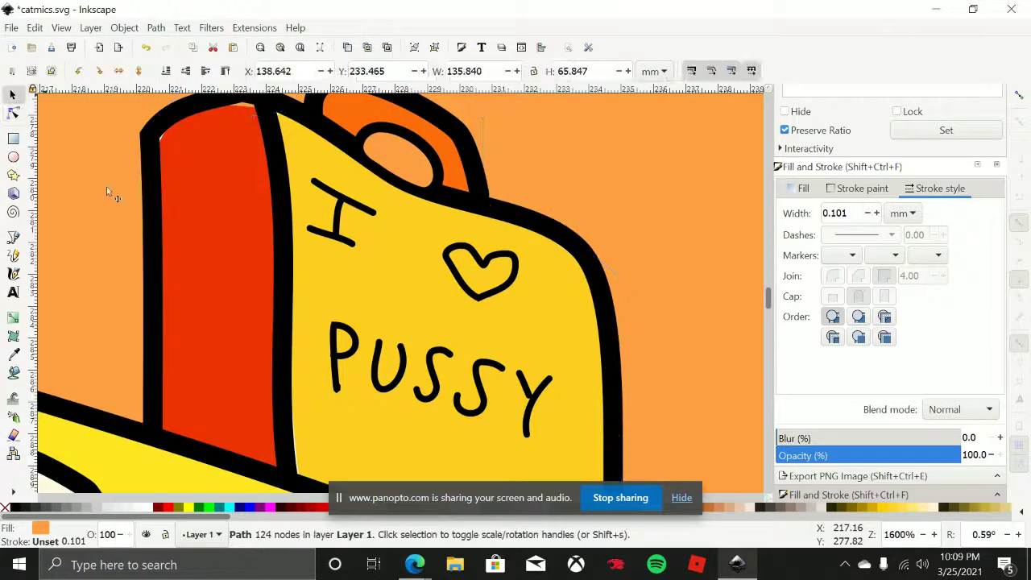
left_click(334, 358)
key("Delete")
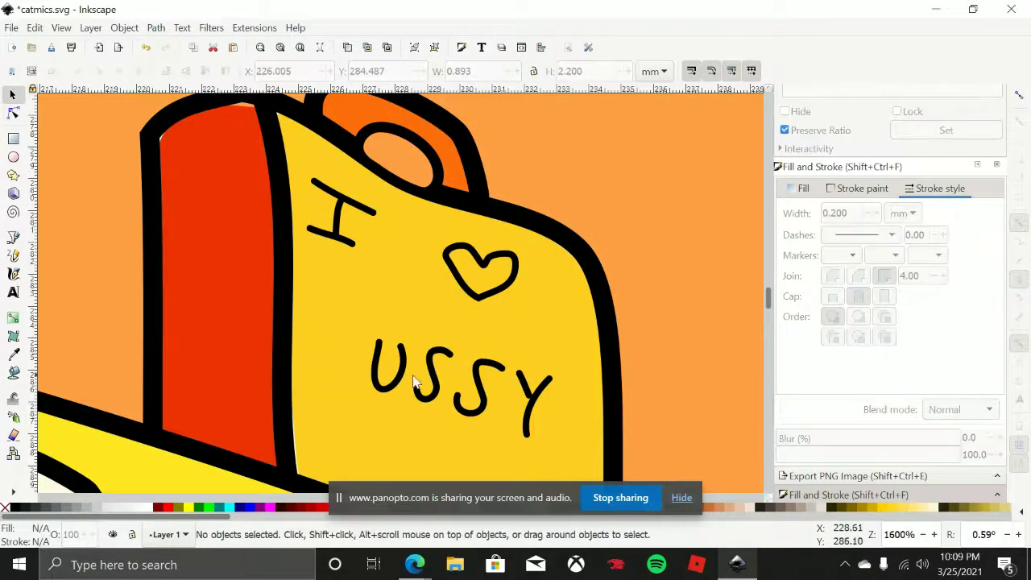
left_click(400, 380)
key("Delete")
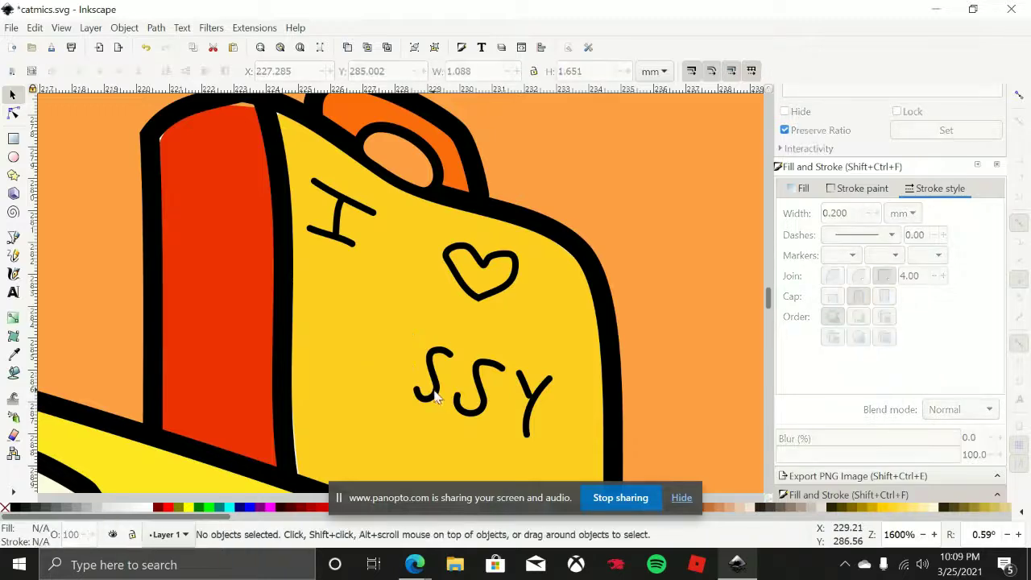
left_click(438, 392)
key("Delete")
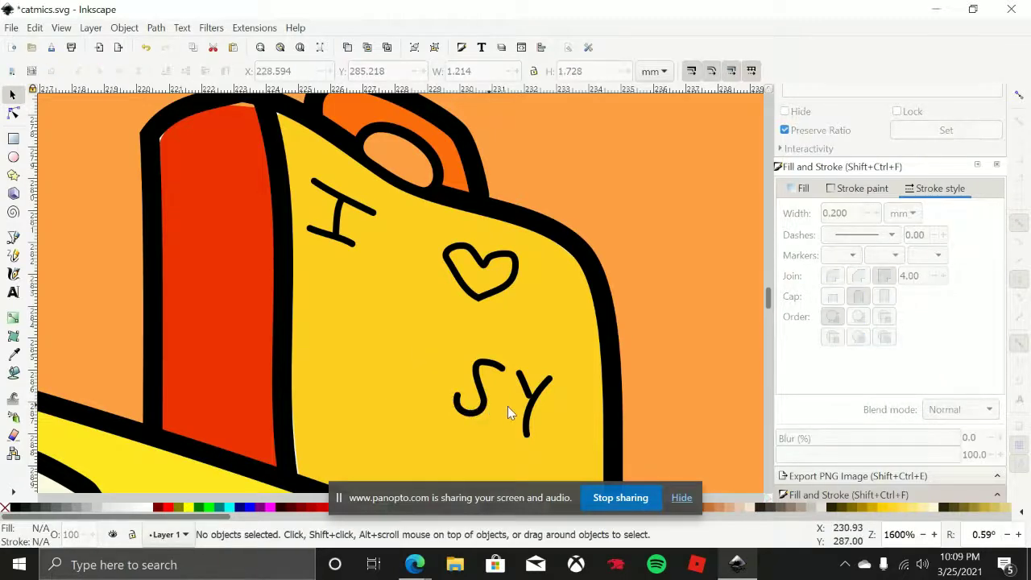
Delete the heart and both strokes of the Y, and move the remaining S slightly up on the briefcase
left_click(526, 417)
key("Delete")
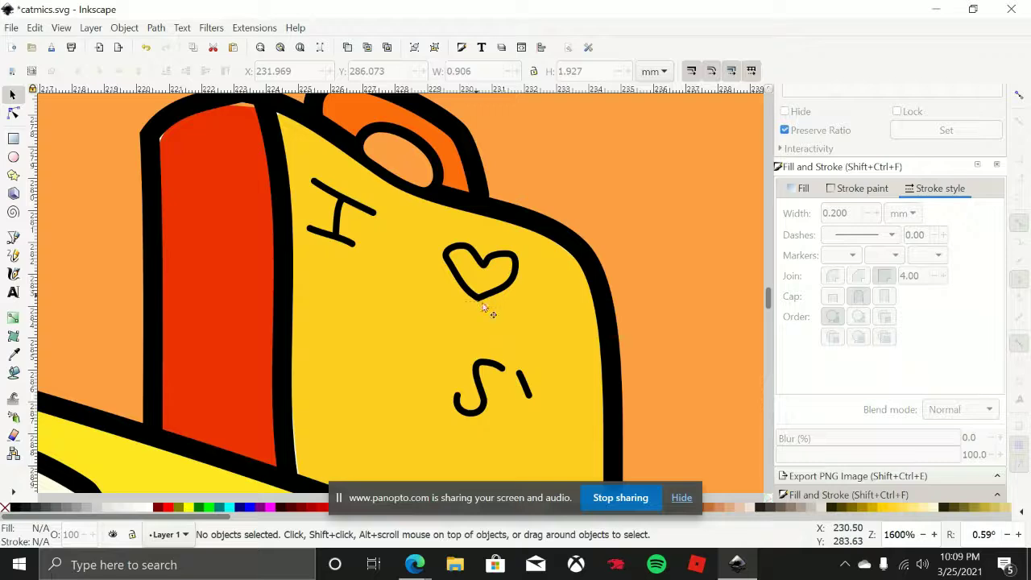
left_click(483, 308)
key("Delete")
left_click(527, 390)
key("Delete")
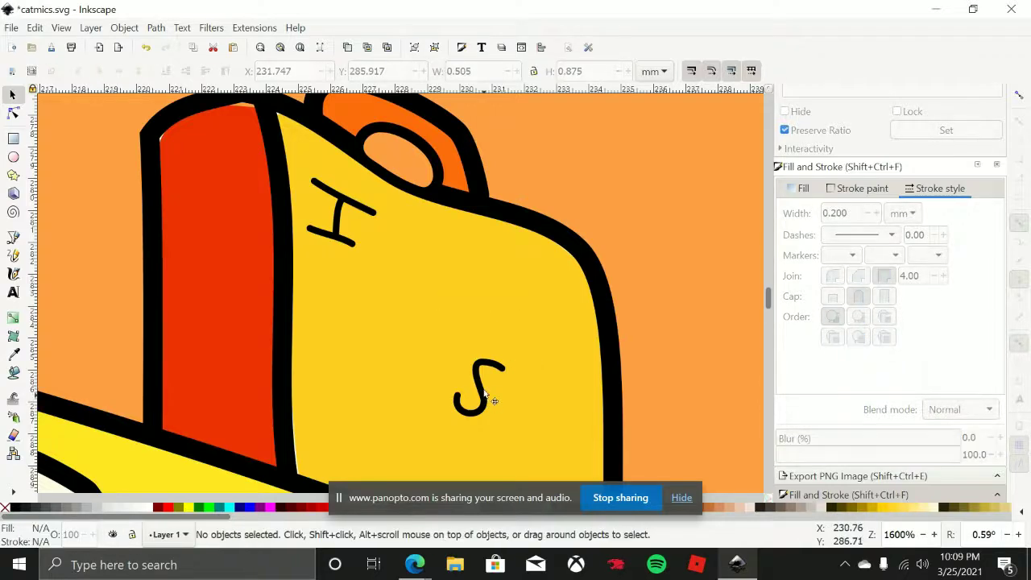
left_click_drag(484, 393, 484, 371)
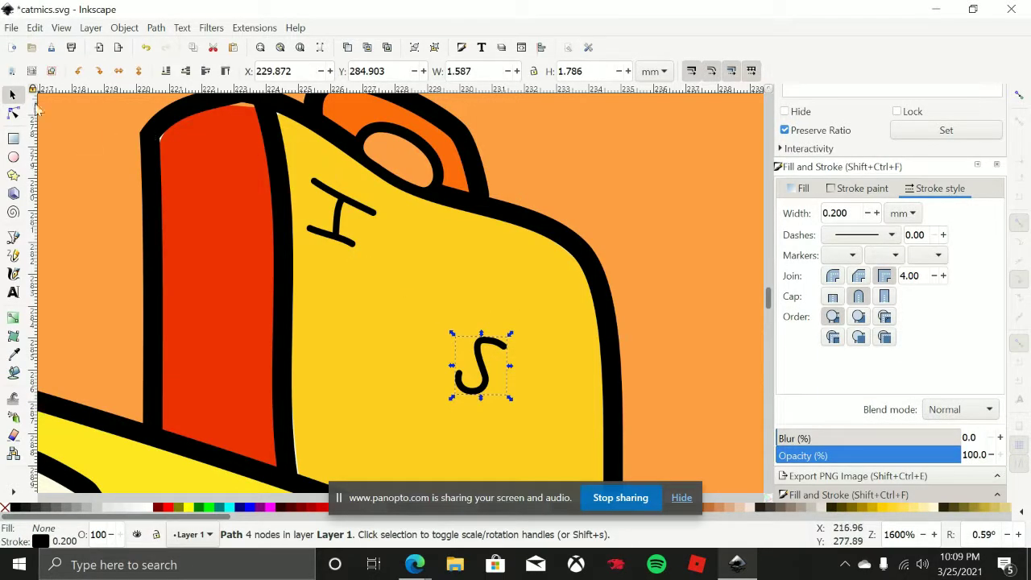
Move the strokes of the H down so the letter sits just beside the S on the briefcase
left_click(330, 197)
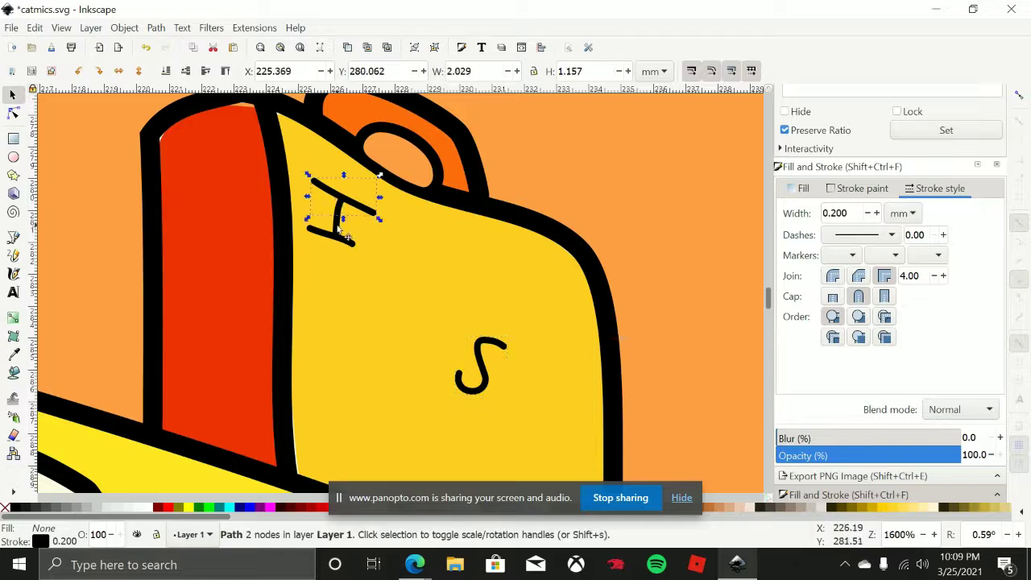
left_click(349, 241, "shift")
mouse_move(353, 246)
left_mouse_down()
mouse_move(417, 380)
mouse_move(442, 362)
mouse_move(431, 373)
left_mouse_up()
scroll(458, 430, "down", 6)
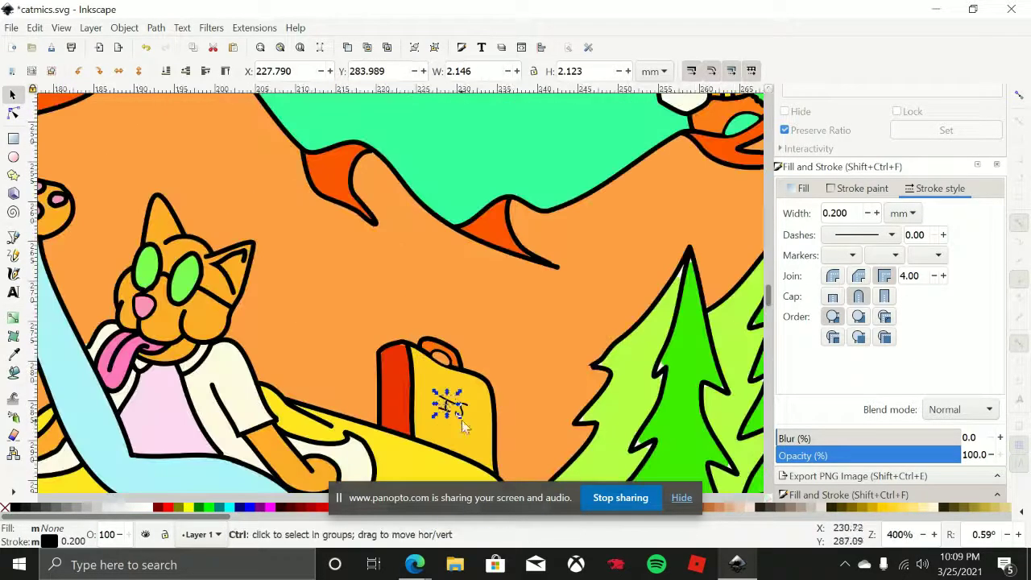
left_click(507, 342)
scroll(515, 322, "down", 1)
scroll(534, 279, "down", 1)
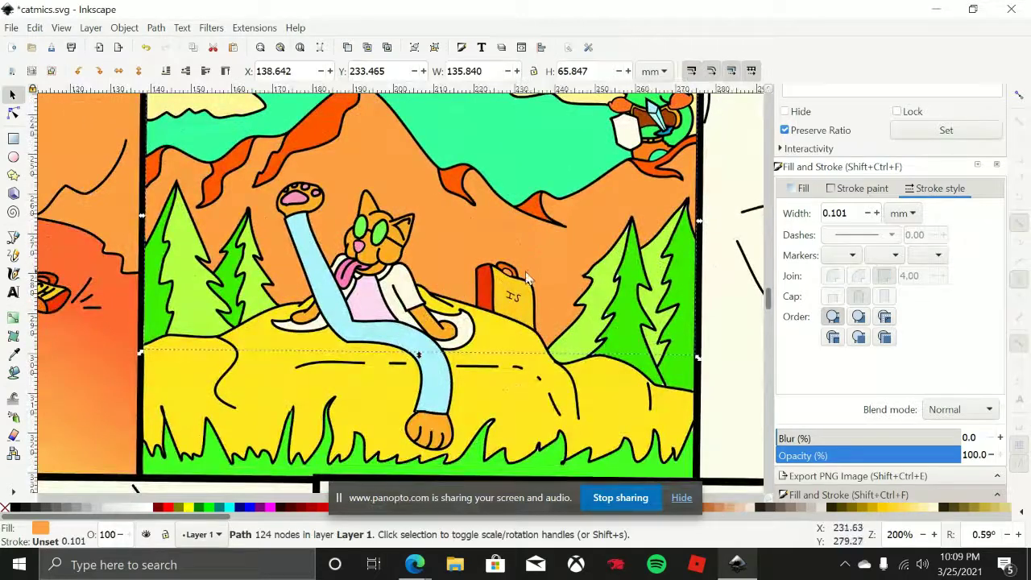
scroll(518, 296, "up", 7)
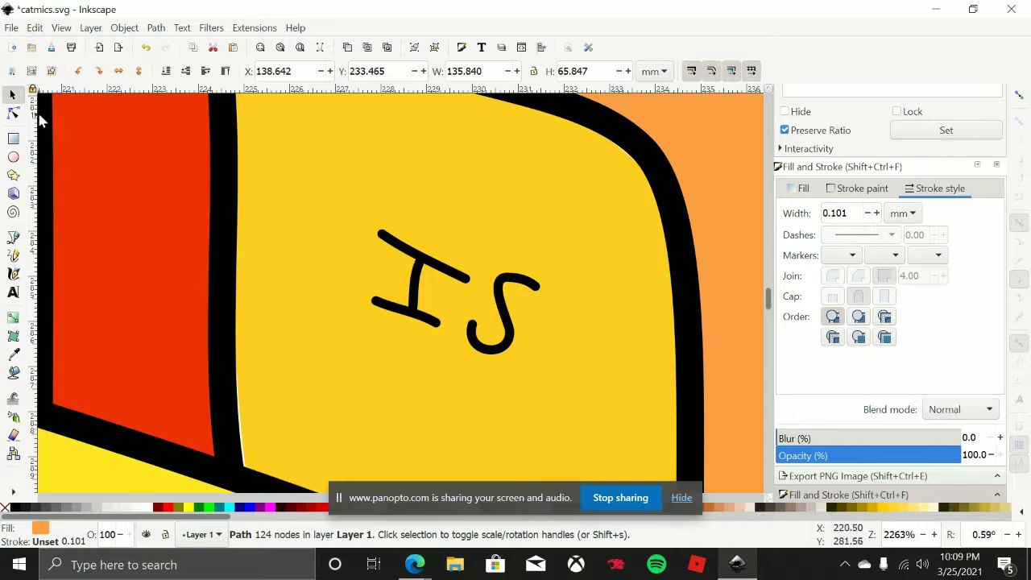
Delete all three strokes of the H and the S, leaving the briefcase front blank
left_click(413, 291)
key("Delete")
left_click(435, 263)
key("Delete")
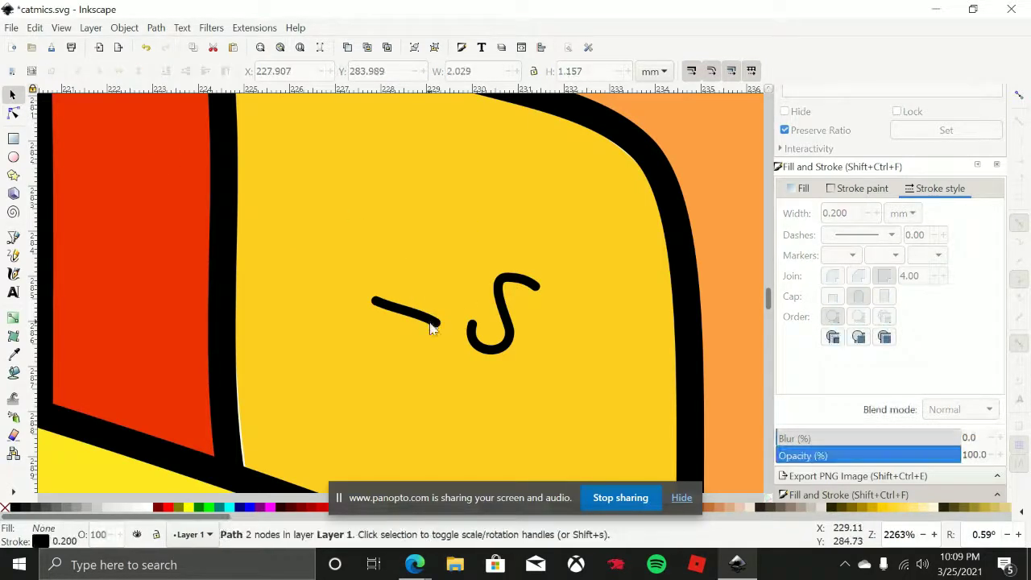
left_click(427, 320)
key("Delete")
left_click(488, 353)
key("Delete")
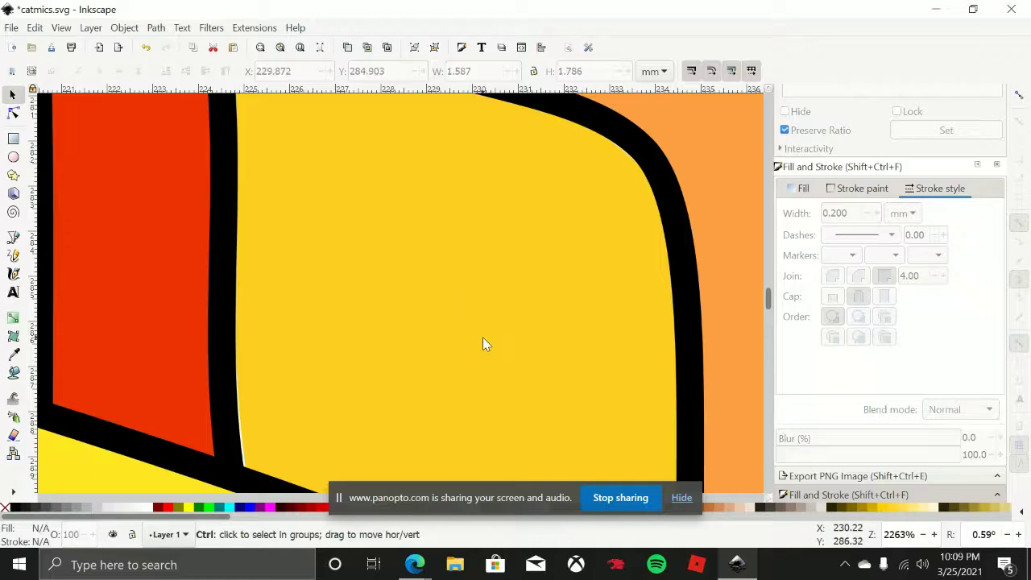
Try writing a tall C and A freehand with the Pencil tool near the front edge next to the briefcase's red side
scroll(483, 337, "down", 5)
scroll(481, 339, "down", 3)
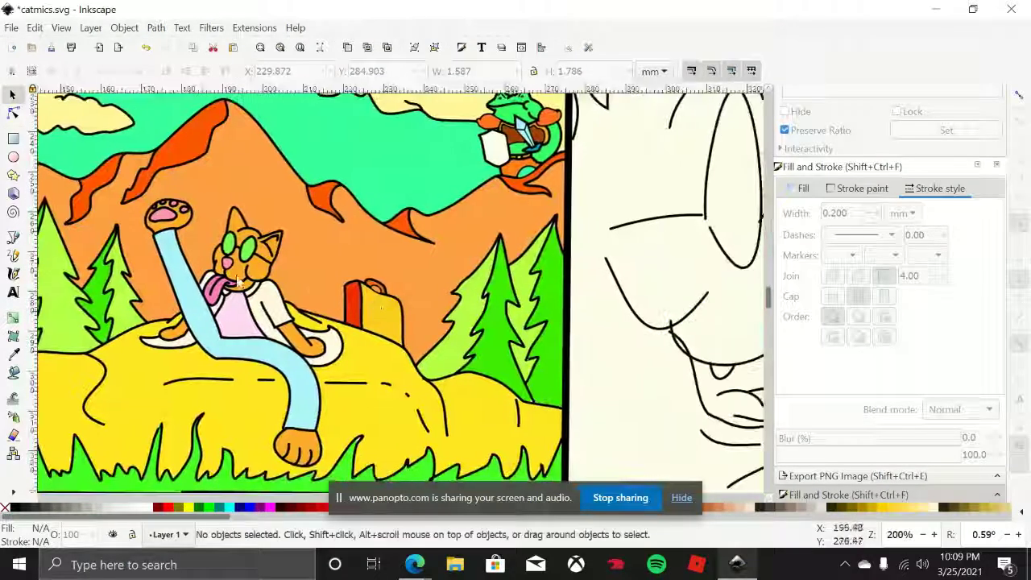
key("p")
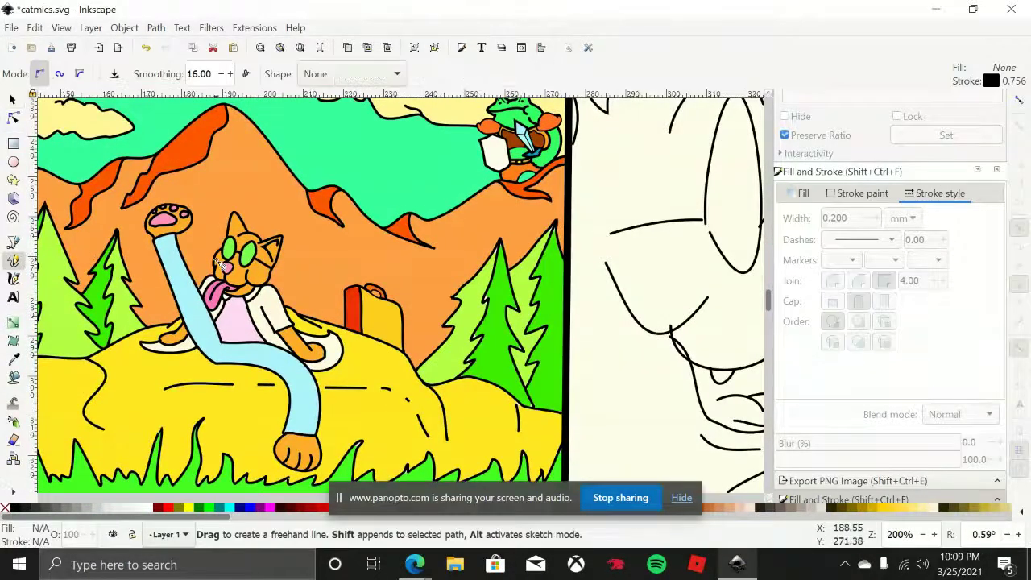
scroll(397, 304, "up", 7)
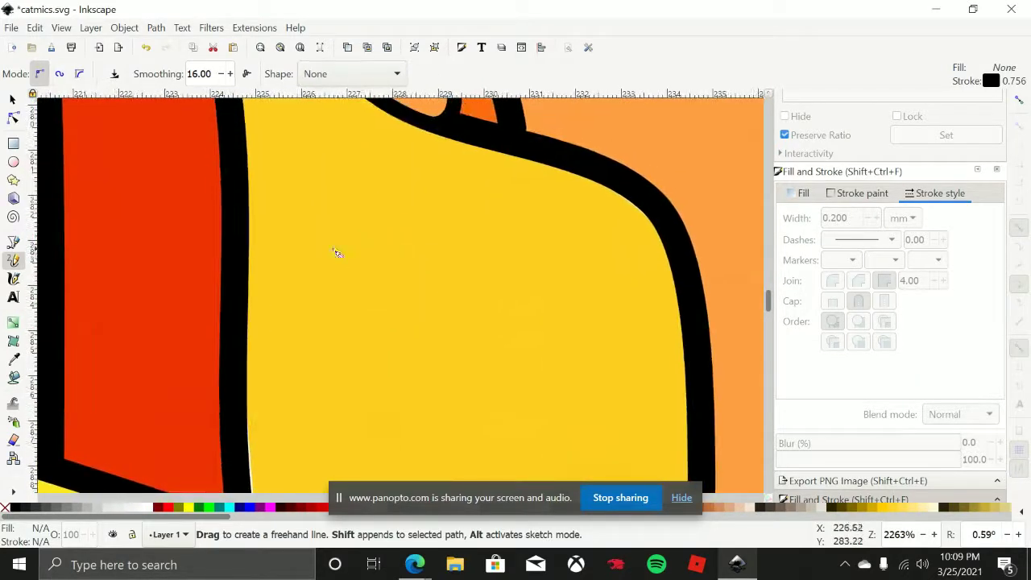
left_click_drag(336, 265, 323, 186)
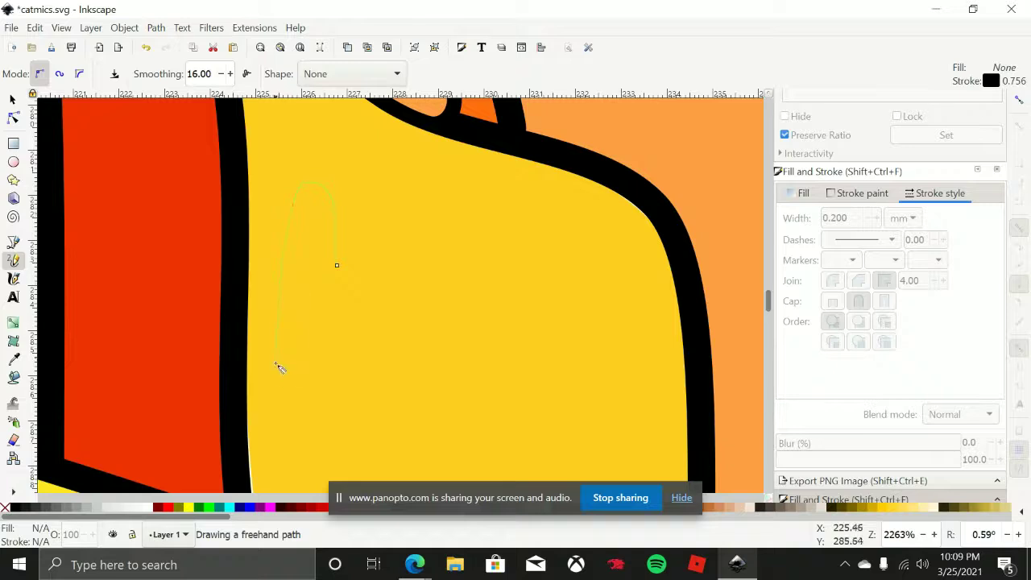
left_click_drag(297, 418, 321, 372)
scroll(346, 335, "right", 2)
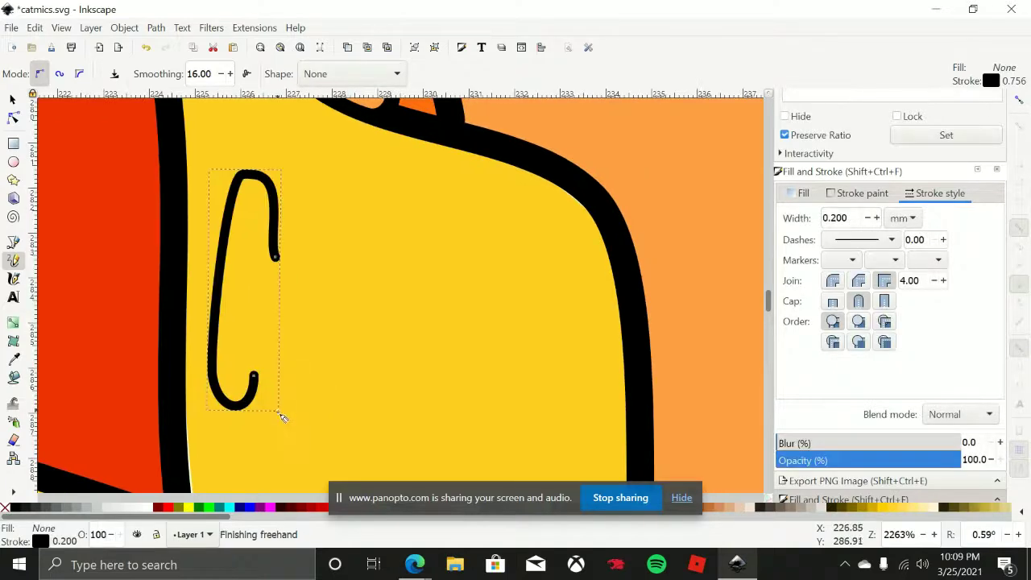
left_click_drag(288, 408, 302, 276)
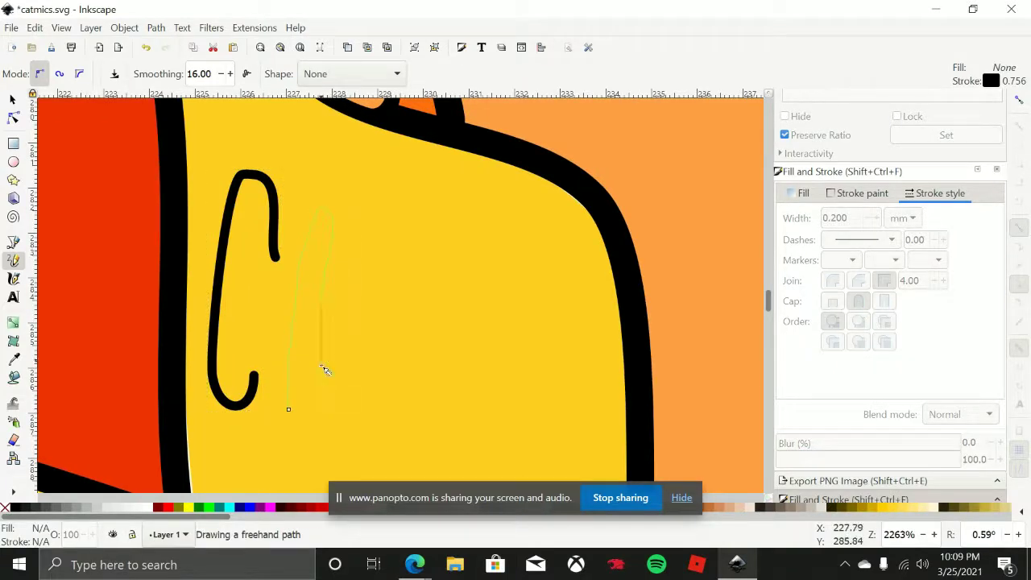
left_click_drag(323, 368, 322, 407)
left_click_drag(292, 314, 324, 315)
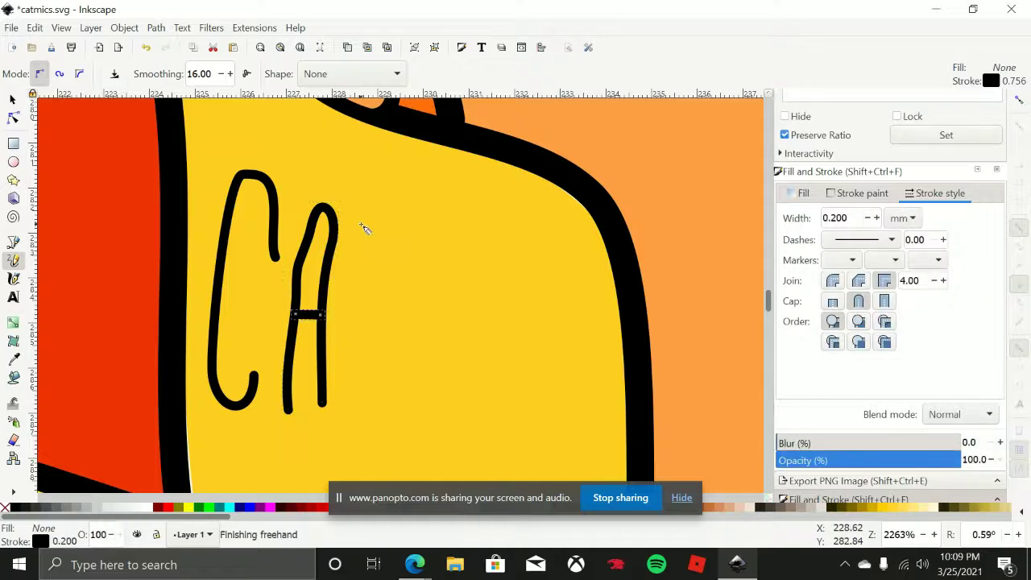
Try adding a tall freehand U and T after the CA, redoing the slanted stem of the T
left_click_drag(361, 224, 353, 354)
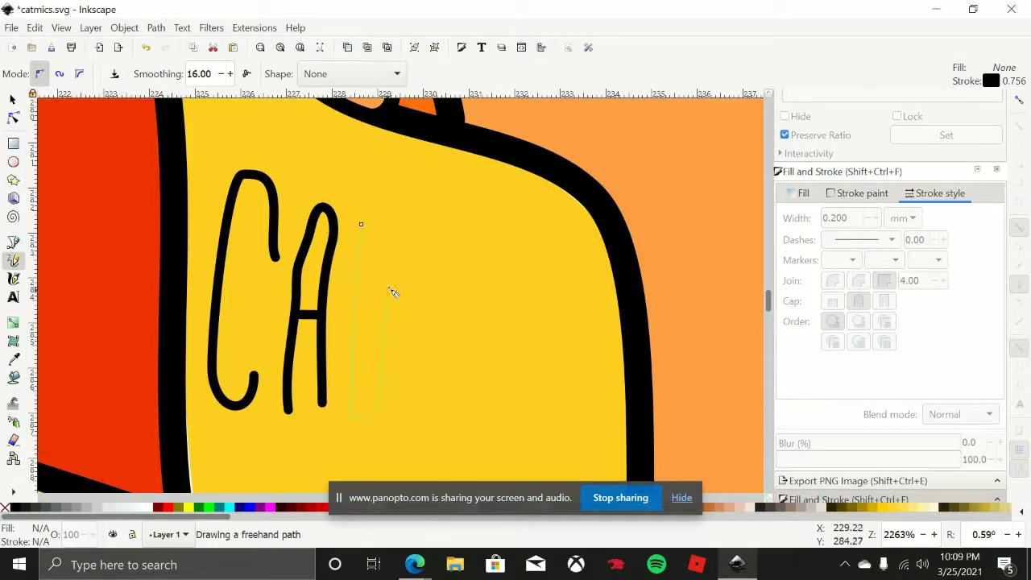
mouse_move(394, 235)
left_mouse_down()
mouse_move(445, 228)
mouse_move(422, 249)
mouse_move(412, 314)
left_mouse_up()
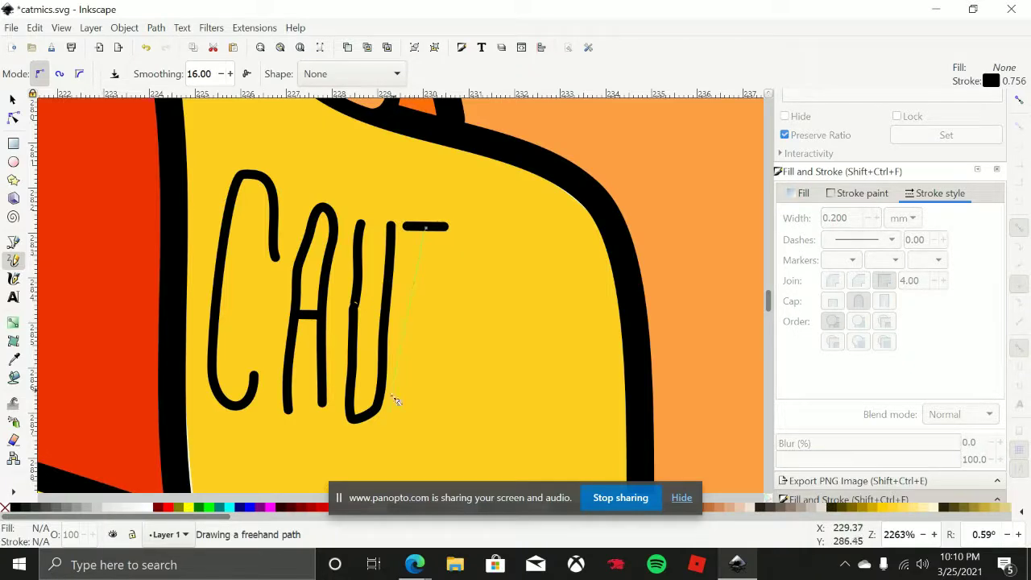
left_click_drag(395, 400, 393, 419)
scroll(481, 304, "right", 1)
key("ctrl+z")
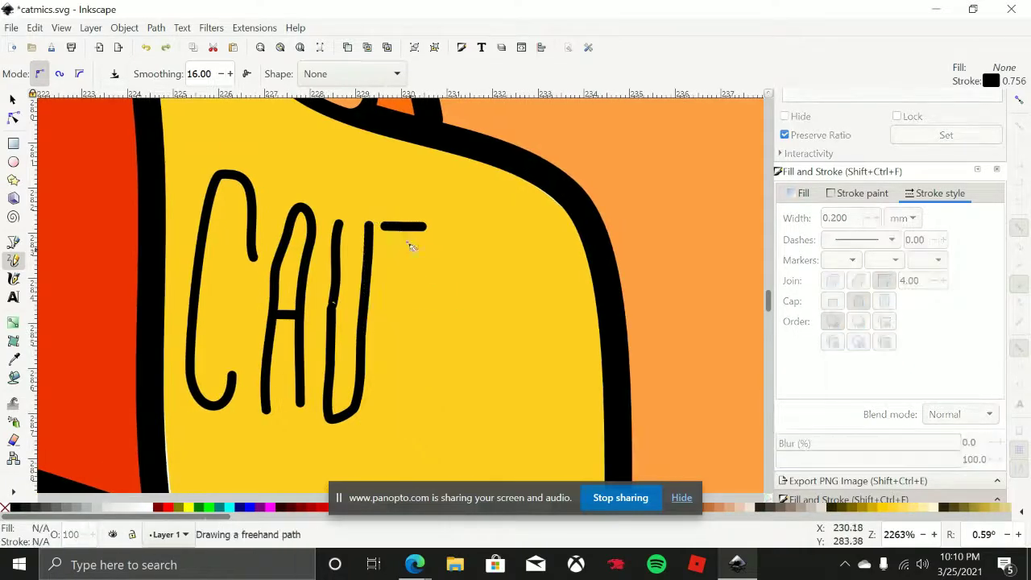
mouse_move(401, 232)
left_mouse_down()
mouse_move(400, 331)
mouse_move(386, 421)
left_mouse_up()
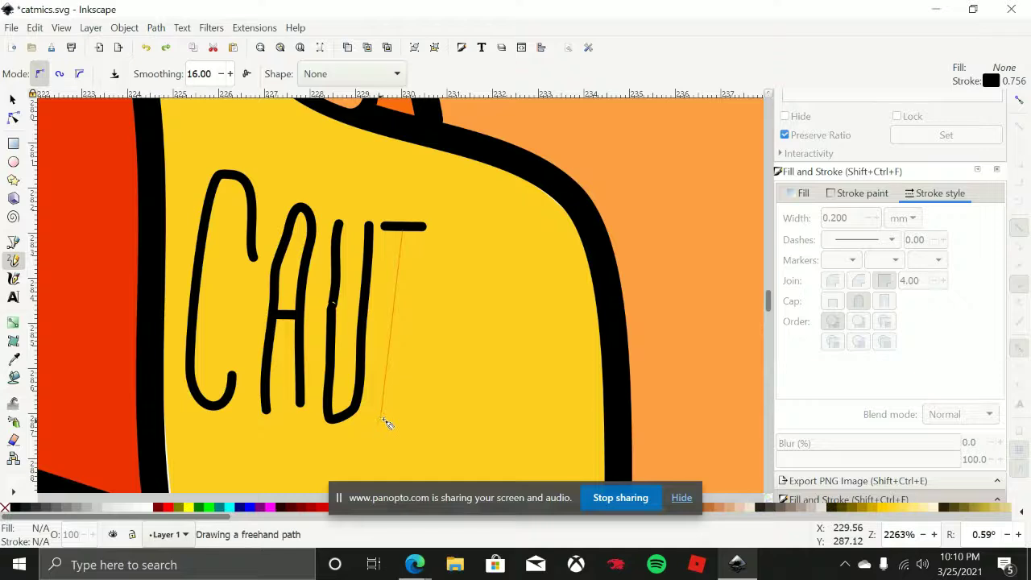
scroll(516, 313, "right", 1)
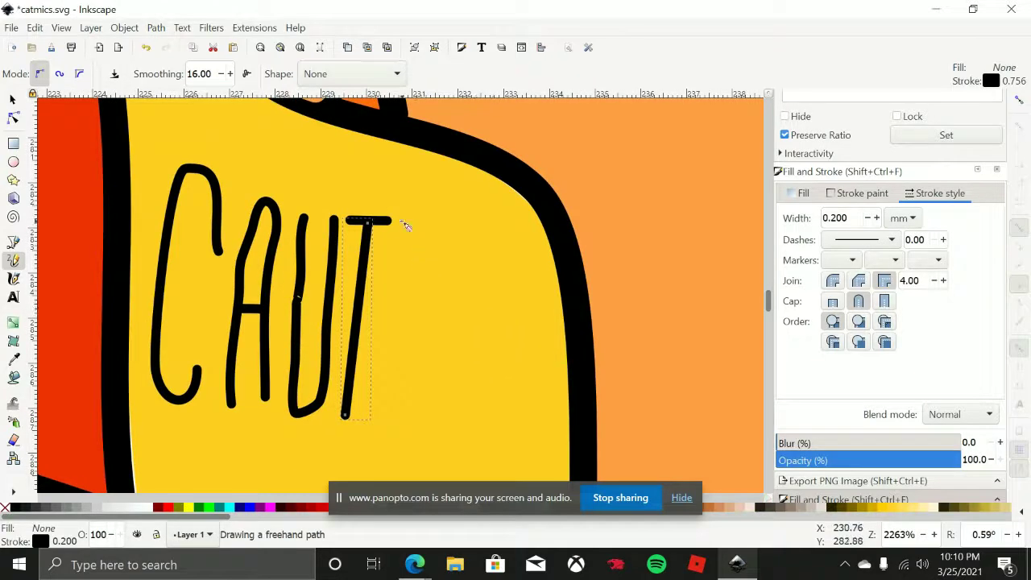
Try adding a tall freehand I and O after the T on the briefcase
mouse_move(407, 226)
left_mouse_down()
mouse_move(435, 221)
mouse_move(418, 224)
mouse_move(389, 424)
mouse_move(409, 424)
mouse_move(448, 334)
mouse_move(445, 305)
left_mouse_up()
scroll(445, 340, "right", 1)
mouse_move(471, 356)
left_mouse_down()
mouse_move(456, 410)
mouse_move(438, 433)
left_mouse_up()
Undo all the strokes of the oversized freehand lettering on the briefcase
scroll(475, 414, "down", 5)
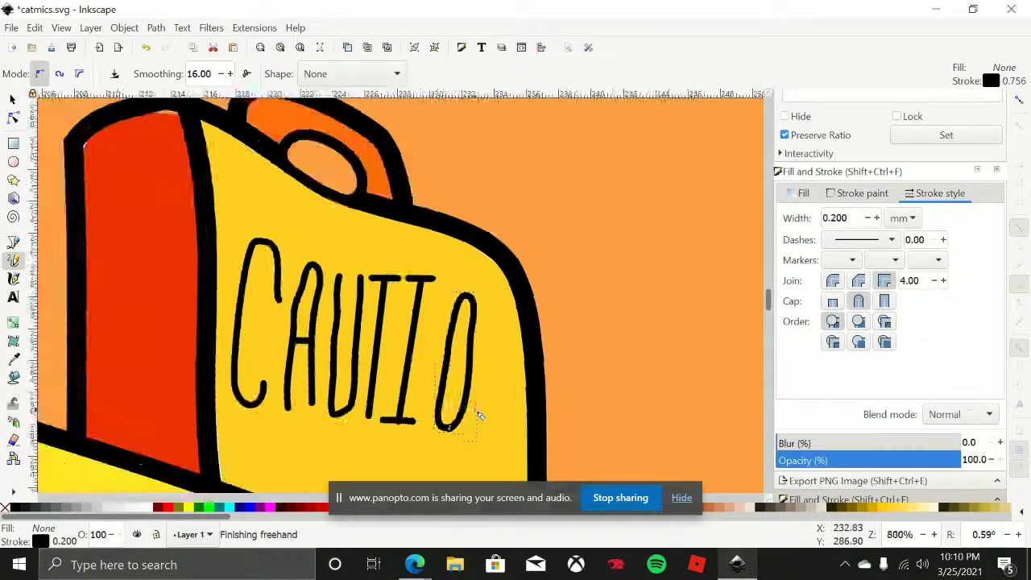
scroll(459, 319, "up", 1)
key("ctrl+z")
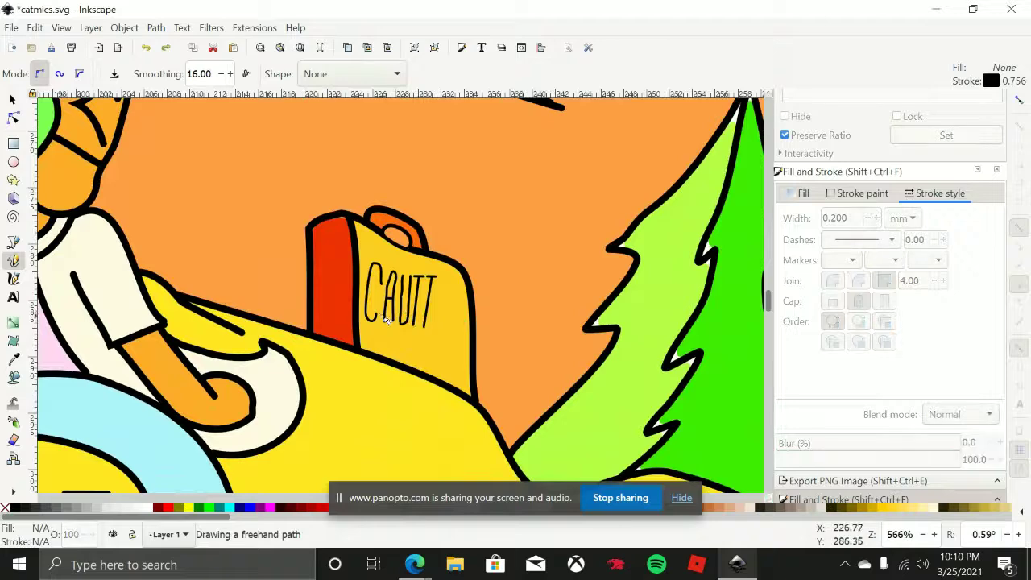
key("ctrl+z")
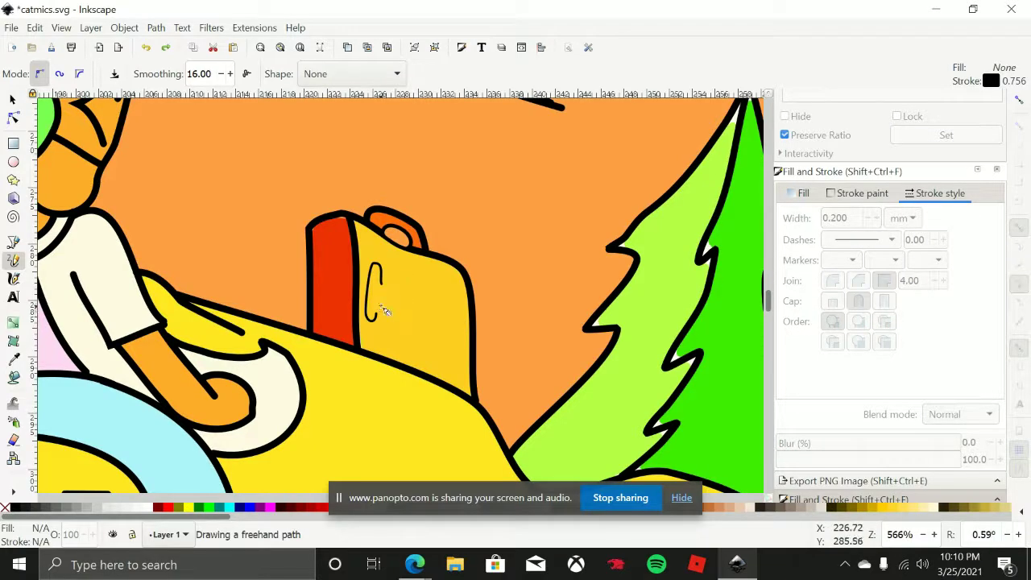
key("ctrl+z")
Rotate the canvas to about -21° and write CAUTION in smaller freehand letters across the middle of the briefcase
scroll(396, 287, "up", 3)
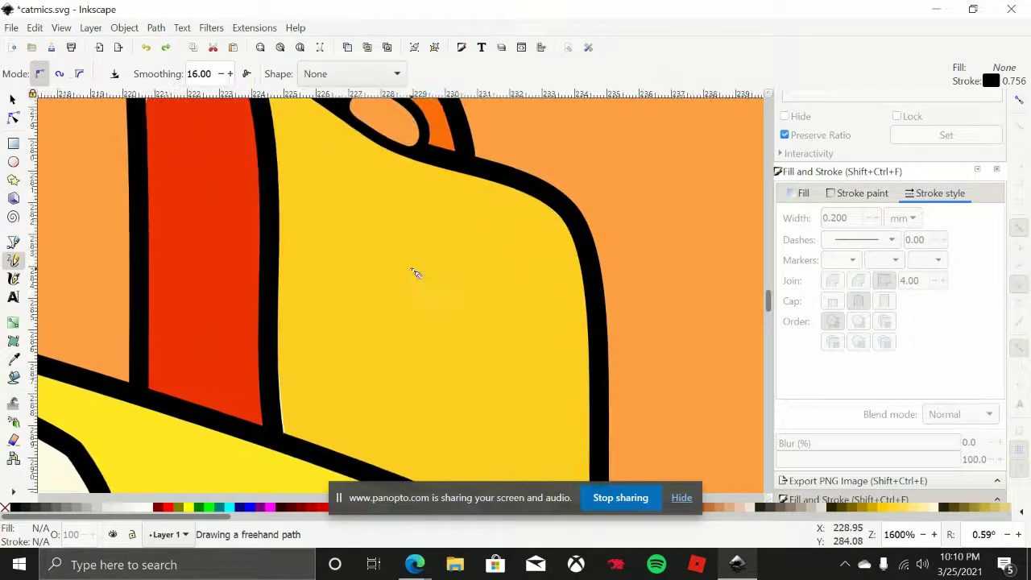
scroll(415, 274, "down", 2)
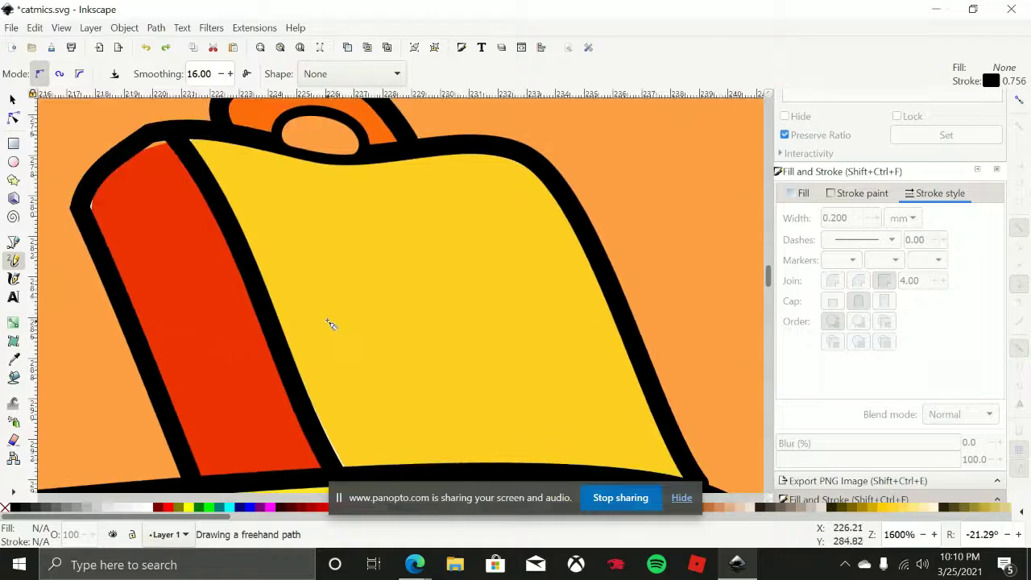
mouse_move(335, 361)
left_mouse_down()
mouse_move(361, 340)
mouse_move(356, 299)
mouse_move(381, 344)
mouse_move(369, 330)
mouse_move(411, 342)
mouse_move(406, 305)
mouse_move(453, 297)
mouse_move(443, 344)
left_mouse_up()
mouse_move(474, 294)
left_mouse_down()
mouse_move(497, 321)
mouse_move(483, 342)
left_mouse_up()
mouse_move(511, 293)
left_mouse_down()
mouse_move(524, 333)
mouse_move(512, 290)
mouse_move(553, 329)
mouse_move(594, 322)
left_mouse_up()
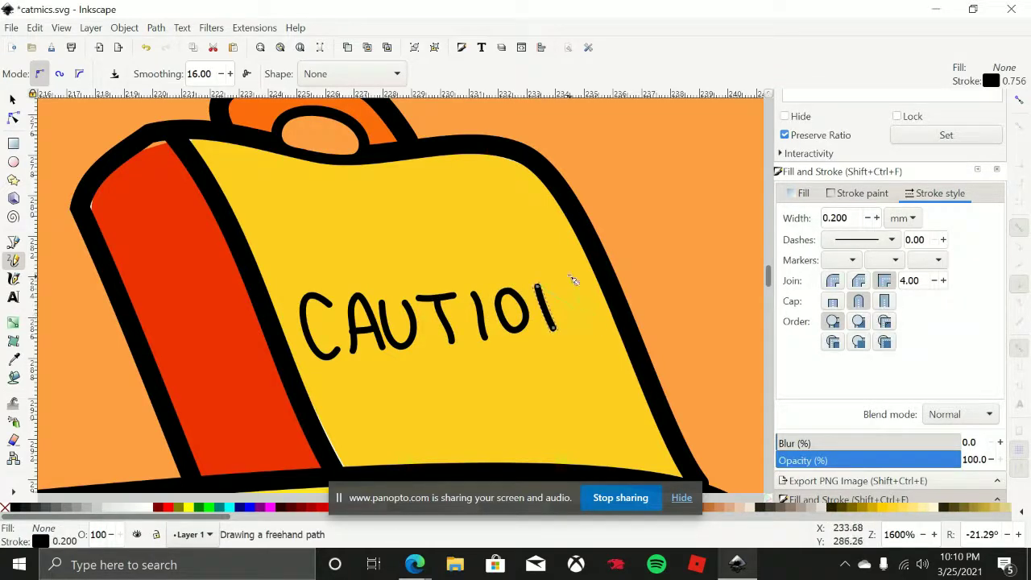
left_click_drag(571, 279, 594, 318)
Try two freehand versions of a warning triangle above the word CAUTION and undo both
scroll(405, 216, "up", 1)
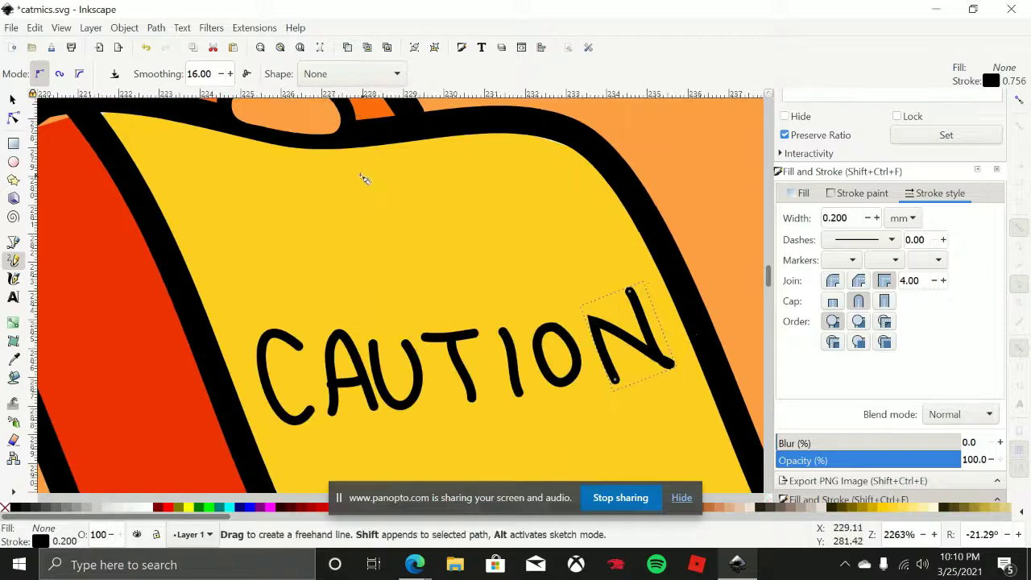
left_click_drag(354, 168, 350, 311)
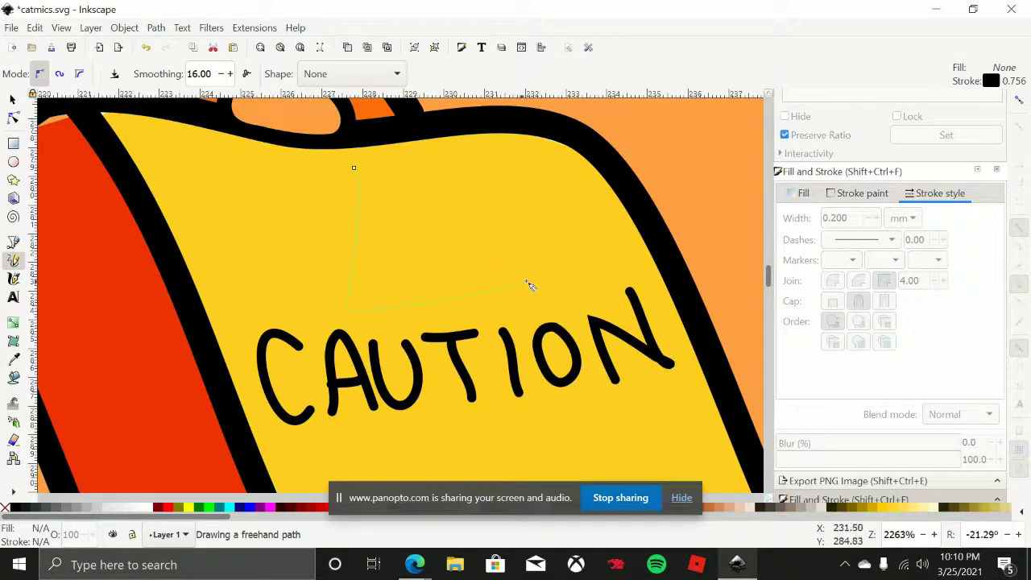
left_click_drag(355, 174, 354, 171)
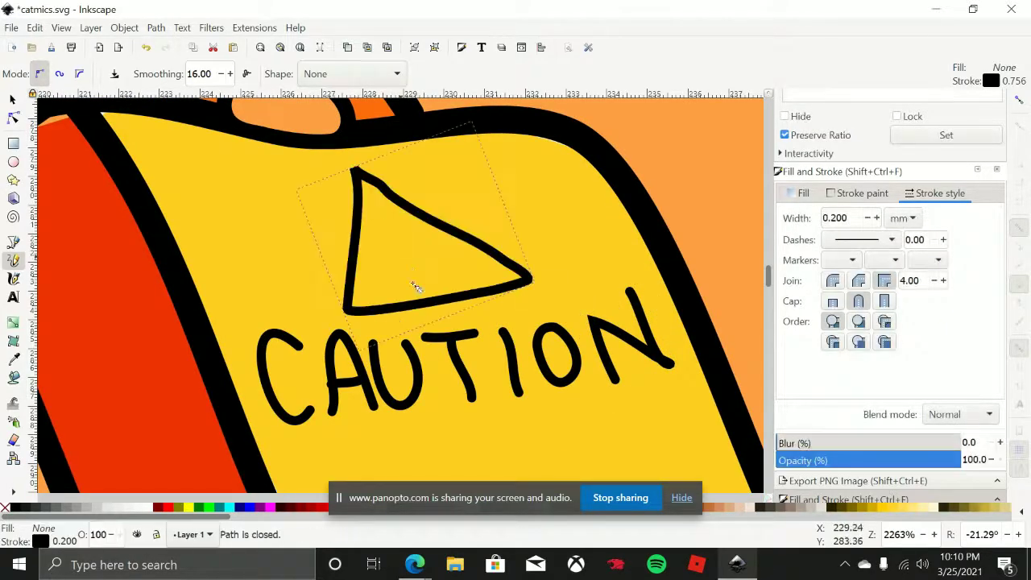
key("ctrl+z")
left_click_drag(348, 314, 377, 312)
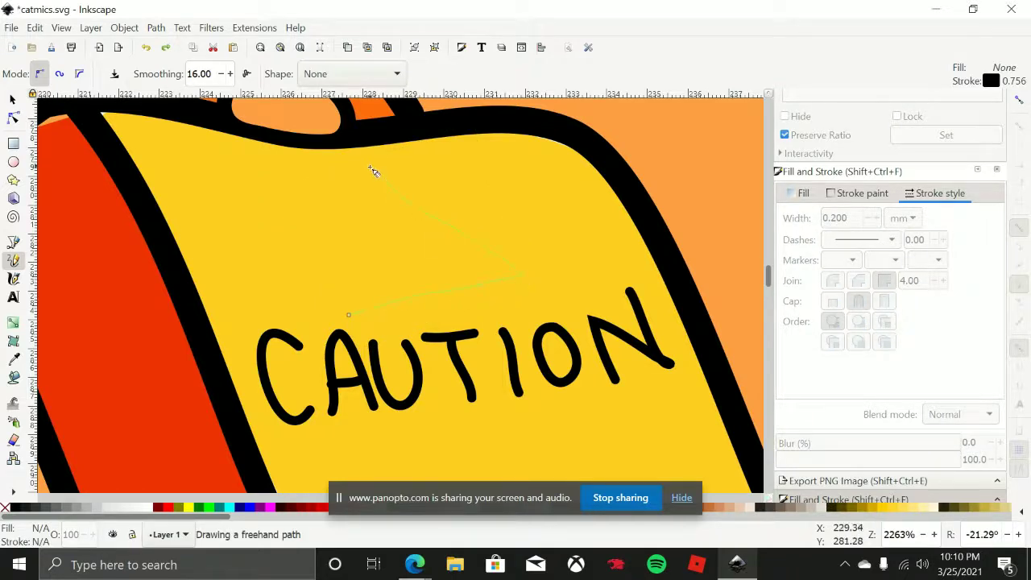
mouse_move(357, 291)
left_mouse_down()
mouse_move(347, 321)
mouse_move(356, 317)
left_mouse_up()
key("ctrl+z")
Draw a freehand warning triangle between the briefcase handle and the word CAUTION
left_click_drag(334, 318, 332, 316)
scroll(322, 252, "down", 2)
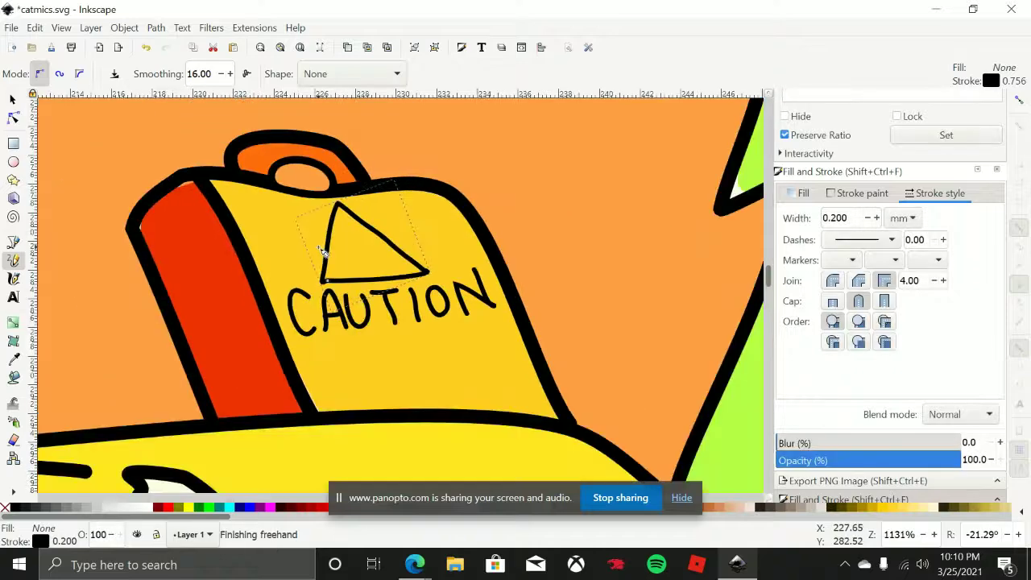
Draw an exclamation mark inside the triangle, with a narrow looped bar about 1.6 mm tall above a small round dot
scroll(346, 238, "up", 4)
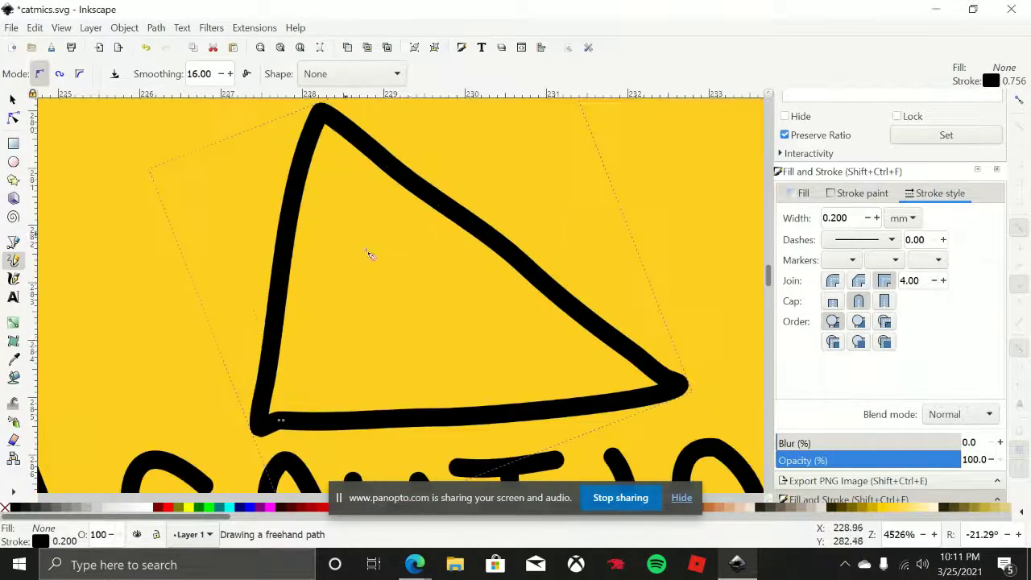
mouse_move(437, 385)
left_mouse_down()
mouse_move(427, 352)
mouse_move(446, 366)
mouse_move(433, 383)
mouse_move(423, 347)
mouse_move(423, 387)
mouse_move(416, 358)
mouse_move(439, 358)
mouse_move(444, 378)
mouse_move(435, 386)
mouse_move(429, 372)
mouse_move(418, 376)
mouse_move(426, 350)
mouse_move(458, 362)
mouse_move(434, 378)
left_mouse_up()
key("ctrl+z")
key("ctrl+z")
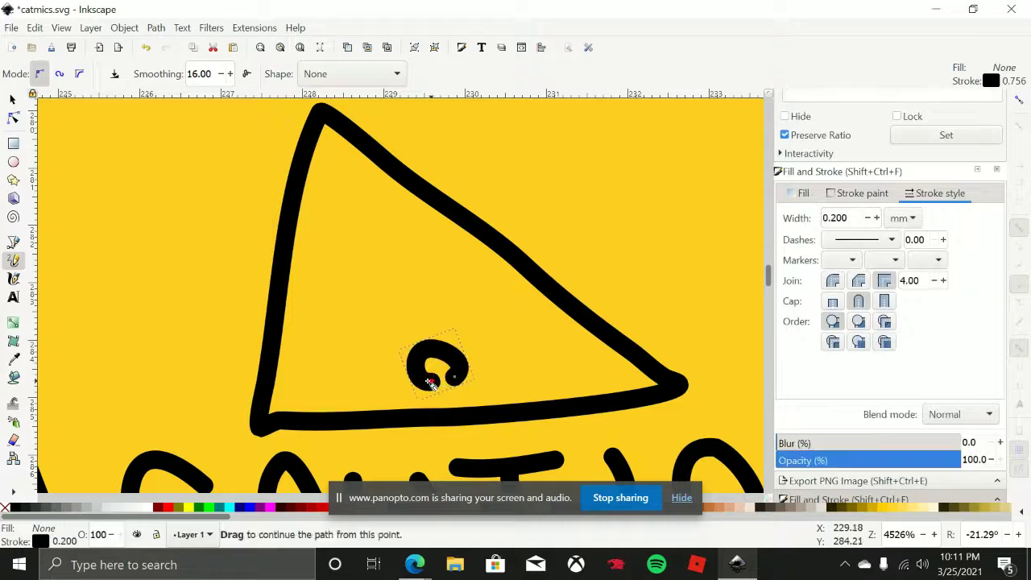
left_click(410, 325)
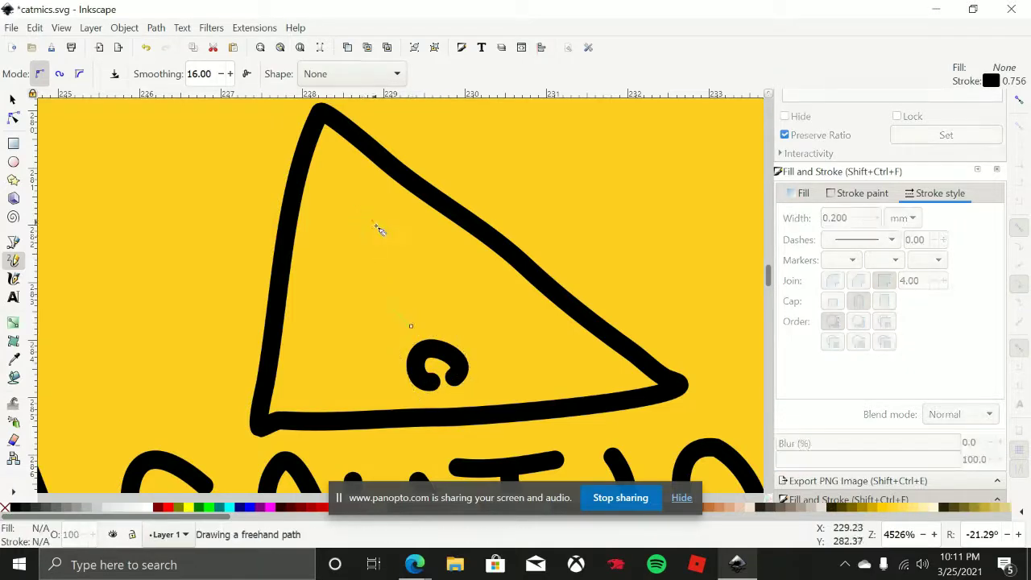
left_click_drag(379, 230, 414, 317)
scroll(486, 323, "down", 3)
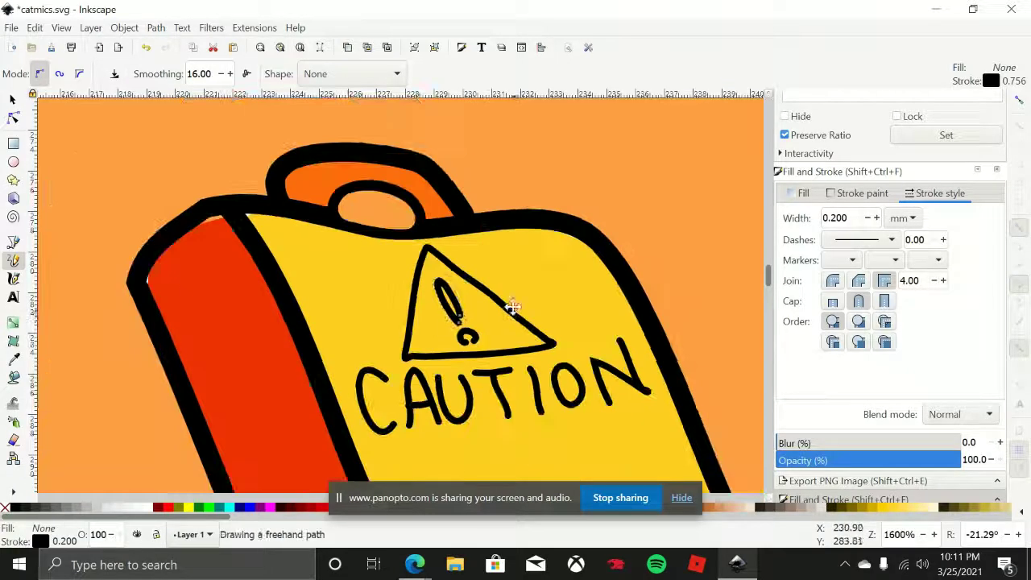
scroll(499, 265, "down", 2)
scroll(422, 226, "up", 2)
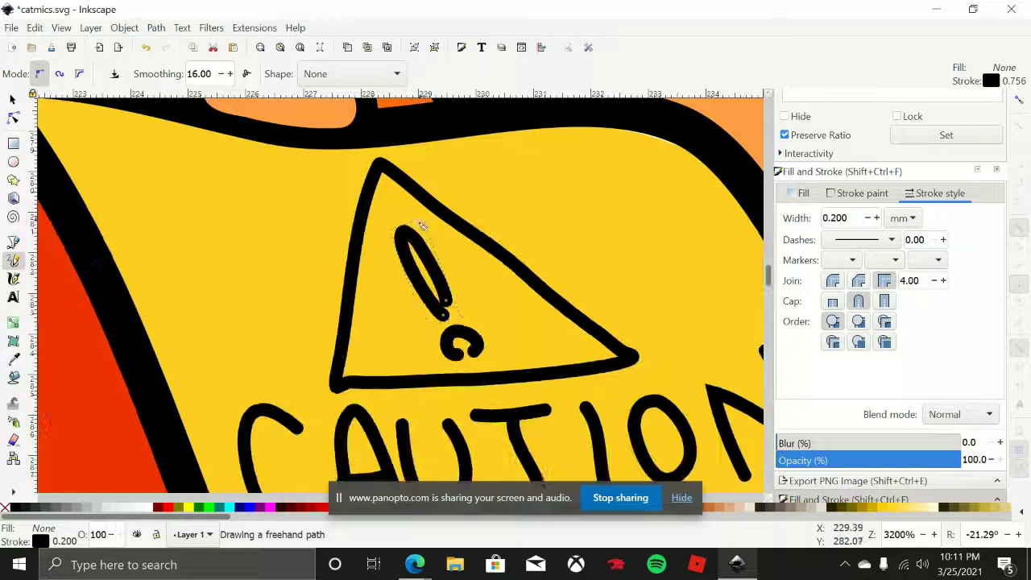
left_click(12, 97)
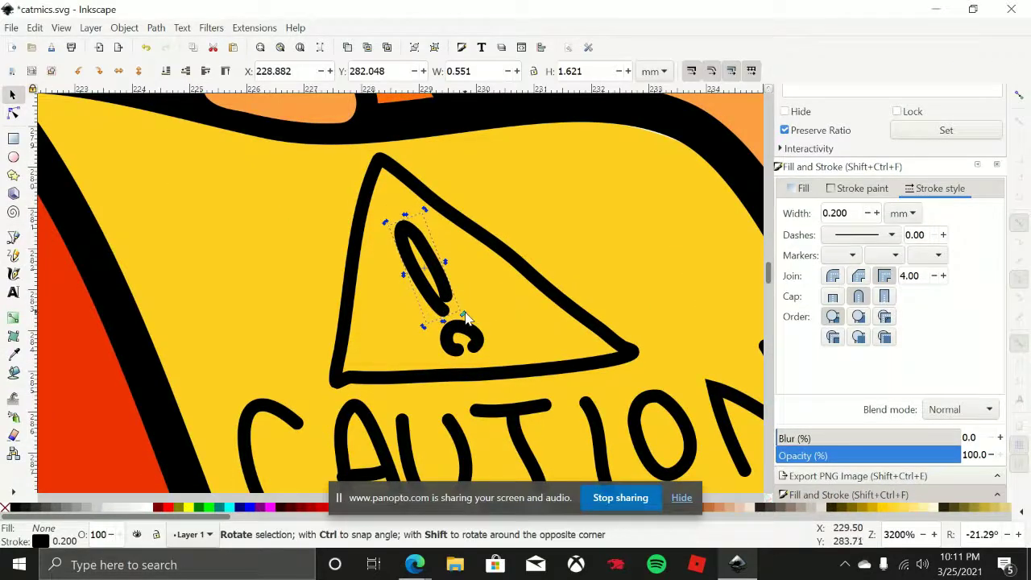
Tilt the exclamation mark's bar slightly upright and shorten it, and shrink the dot to about 0.44 by 0.40 mm closer beneath it
left_click_drag(456, 305, 457, 314)
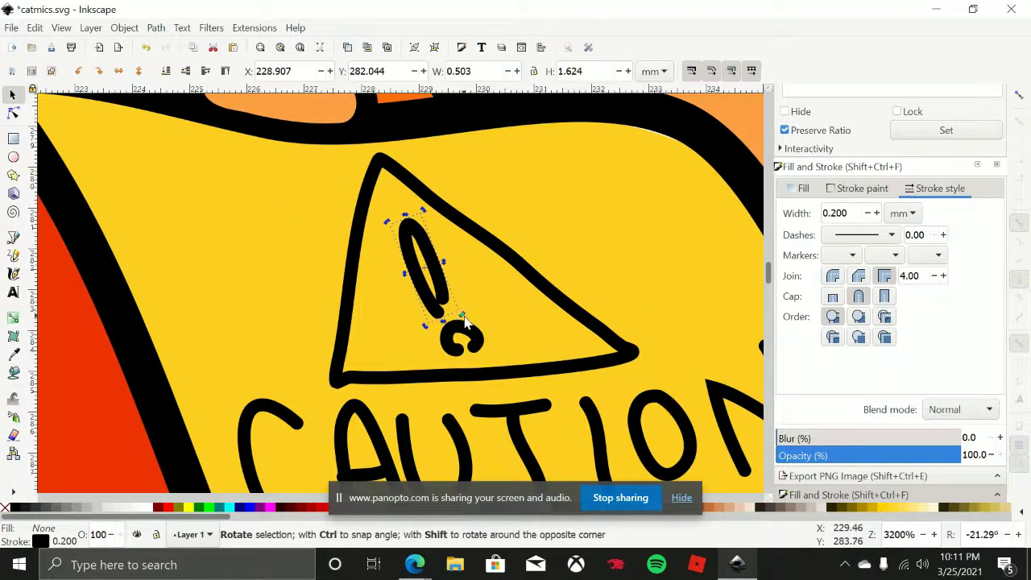
left_click(461, 319)
left_click_drag(460, 318, 433, 266)
left_click(459, 338)
key("n")
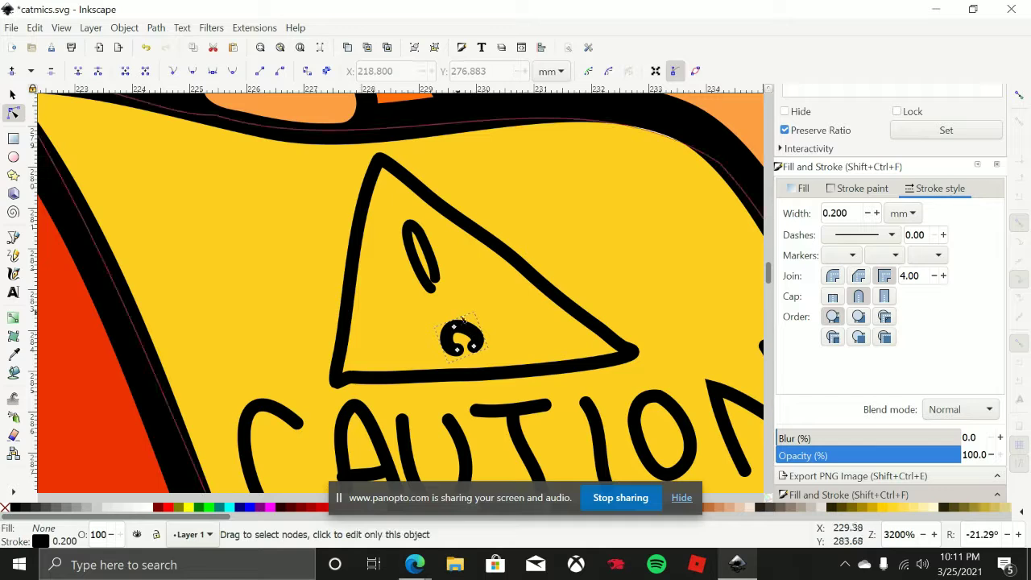
left_click(13, 95)
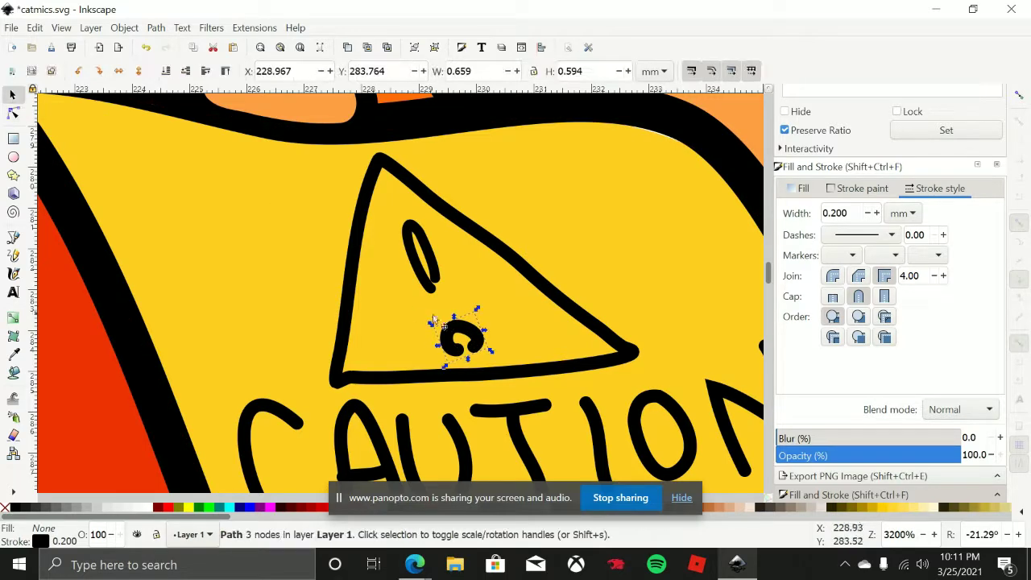
mouse_move(465, 331)
left_mouse_down()
mouse_move(463, 310)
mouse_move(461, 329)
mouse_move(482, 338)
mouse_move(454, 327)
left_mouse_up()
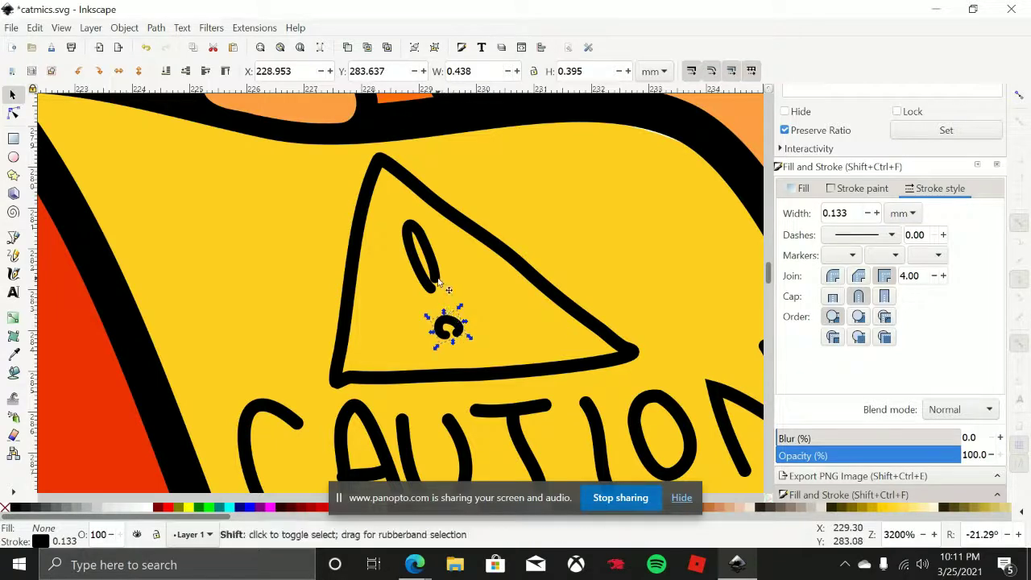
Fill the exclamation mark's bar and dot with flat black
left_click(422, 278, "shift")
left_click(801, 187)
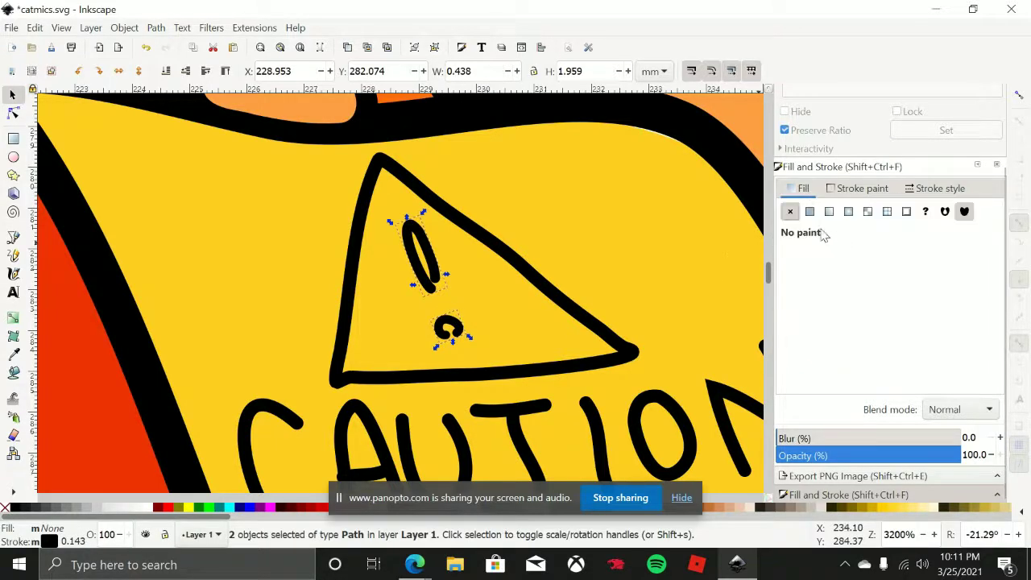
left_click(811, 212)
left_click_drag(839, 314, 798, 314)
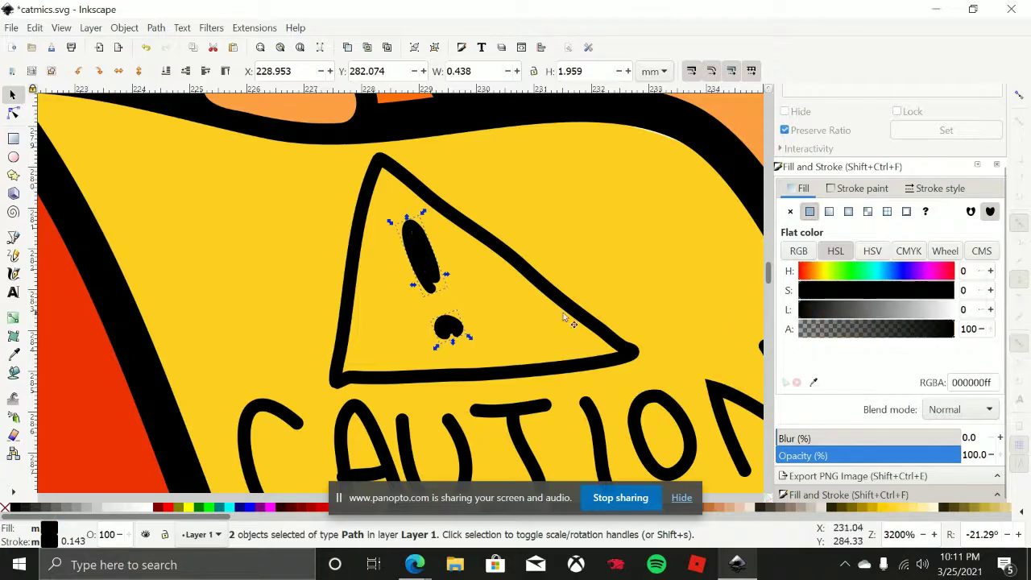
Close the notches in the exclamation mark's bar and dot by moving each shape's end nodes together
scroll(438, 288, "up", 3)
key("n")
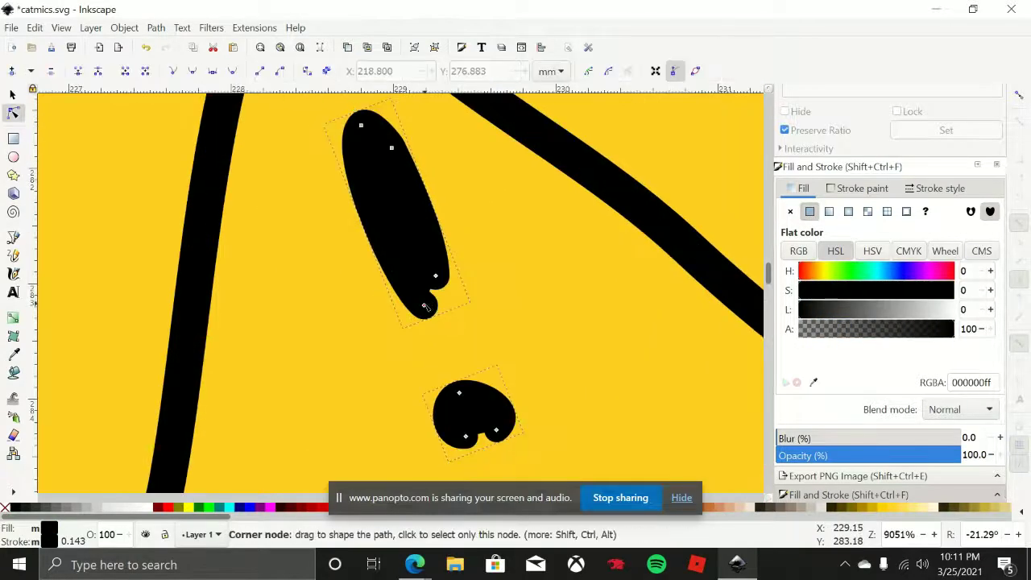
left_click_drag(425, 299, 435, 275)
left_click_drag(498, 432, 470, 429)
scroll(428, 364, "down", 3, "ctrl")
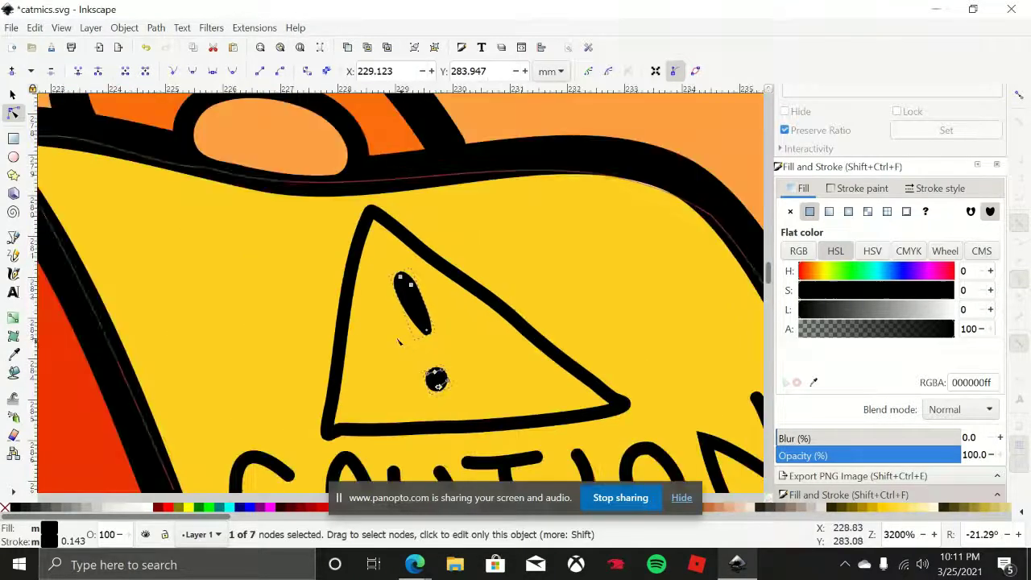
Enlarge the exclamation mark's dot and bar and position them inside the warning triangle
left_click(12, 95)
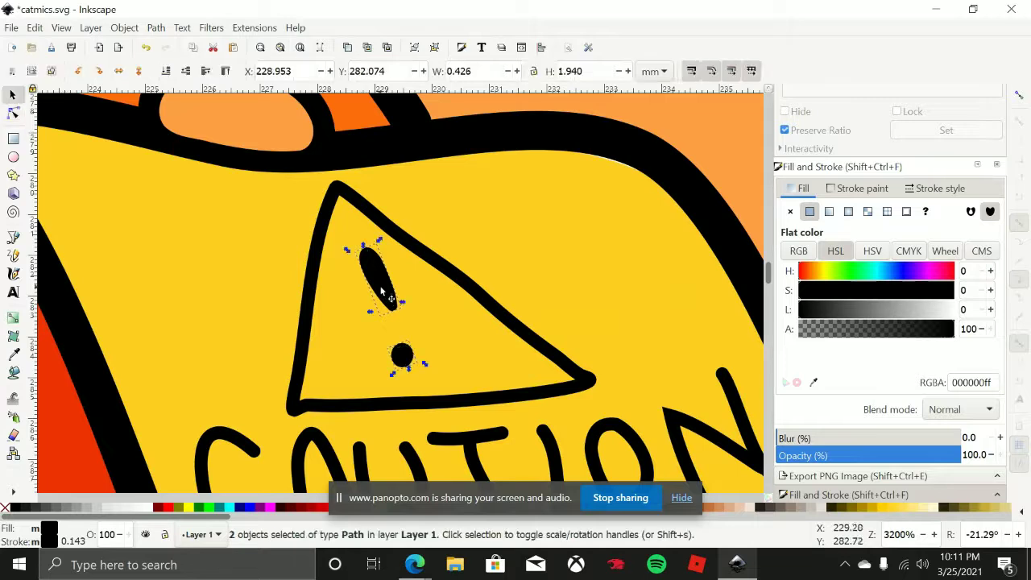
left_click(375, 295)
left_click(407, 366)
left_click_drag(407, 366, 438, 370)
left_click(369, 287, "shift")
Remove the surplus nodes at the warning triangle's lower-left corner and join the base line's open end to that corner
left_click(309, 409)
double_click(306, 410)
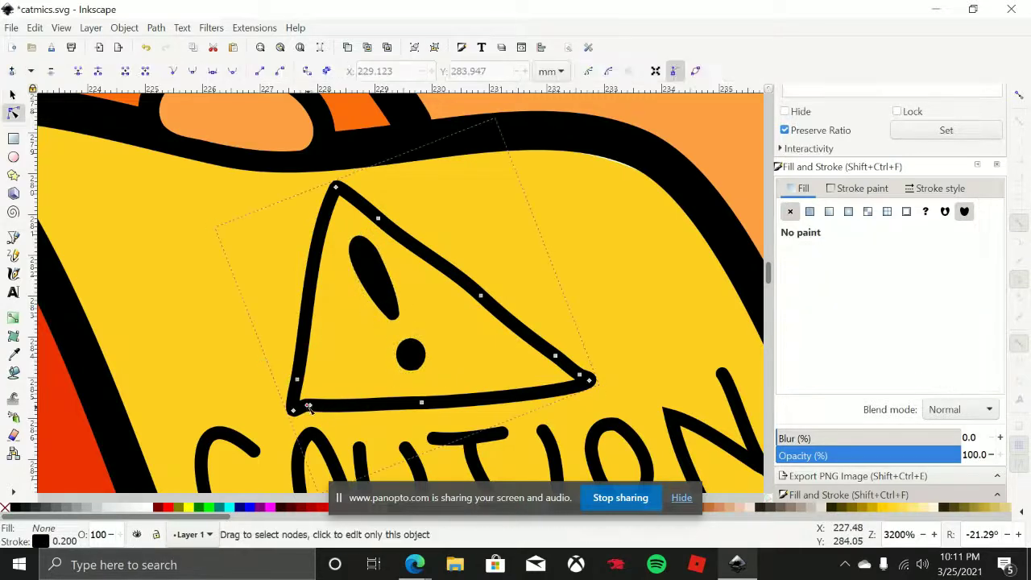
left_click(309, 406)
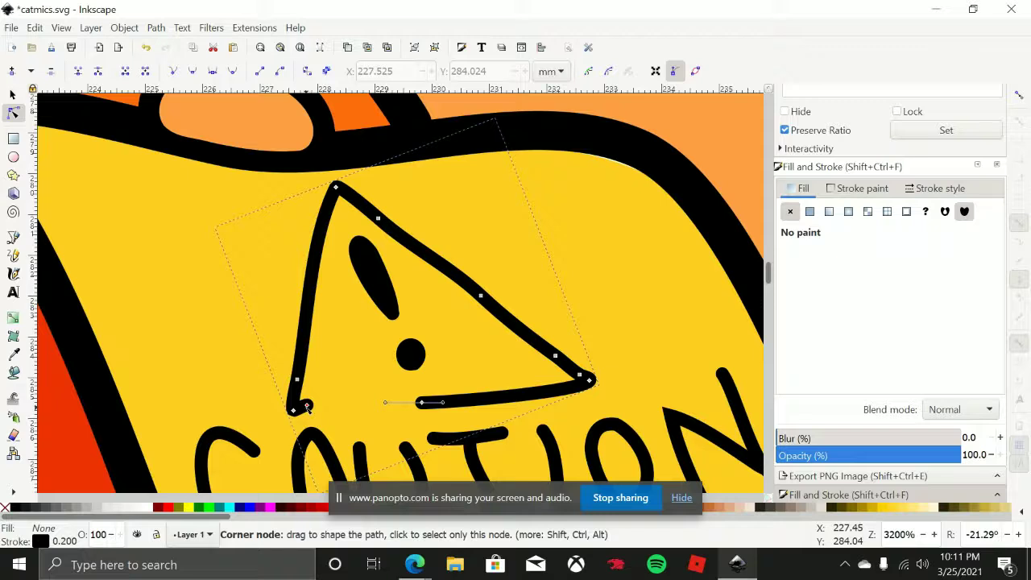
left_click_drag(307, 406, 313, 408)
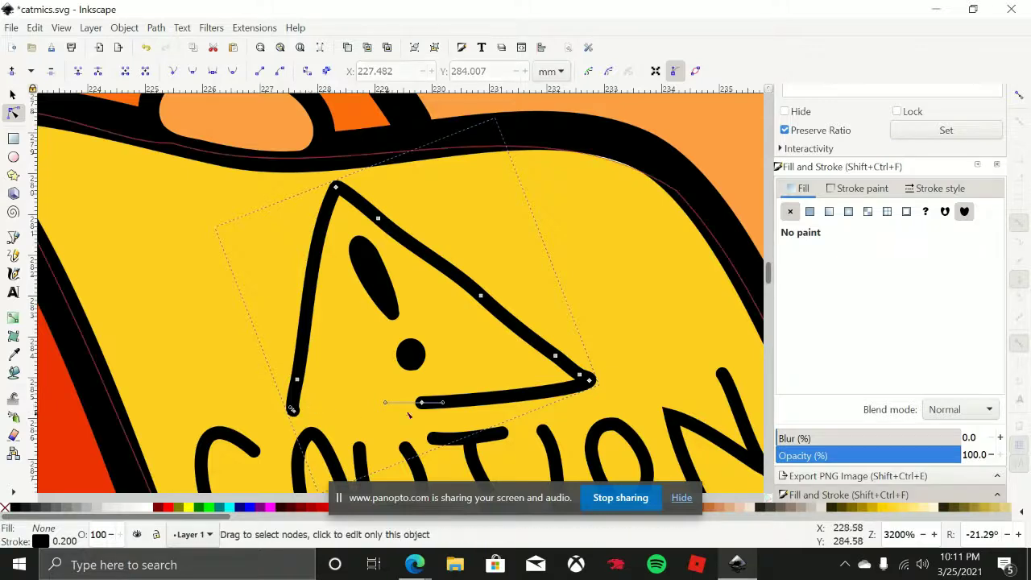
left_click_drag(419, 402, 291, 410)
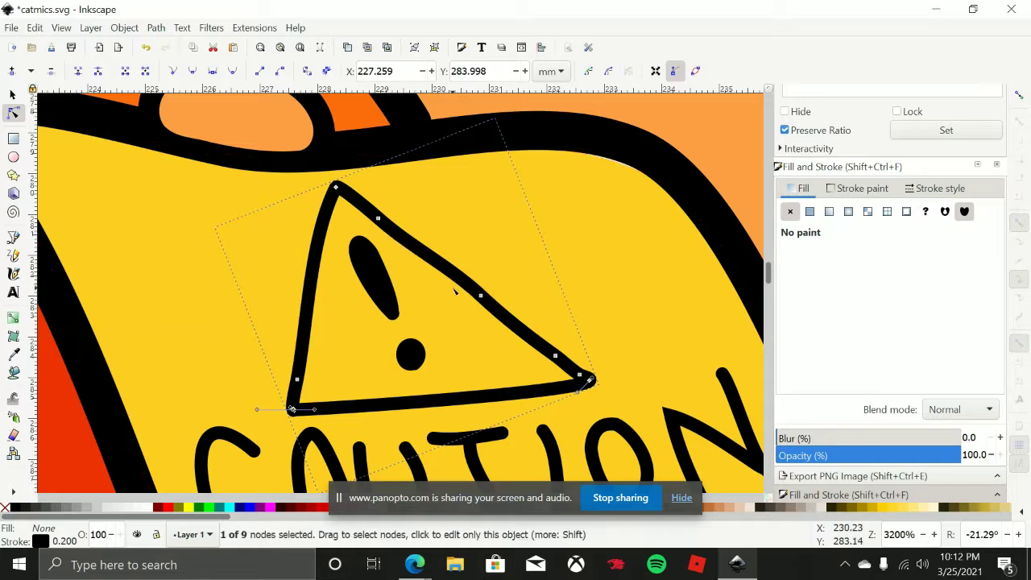
Rotate the canvas back to about 0.63° with the whole comic page in view
scroll(455, 291, "down", 7)
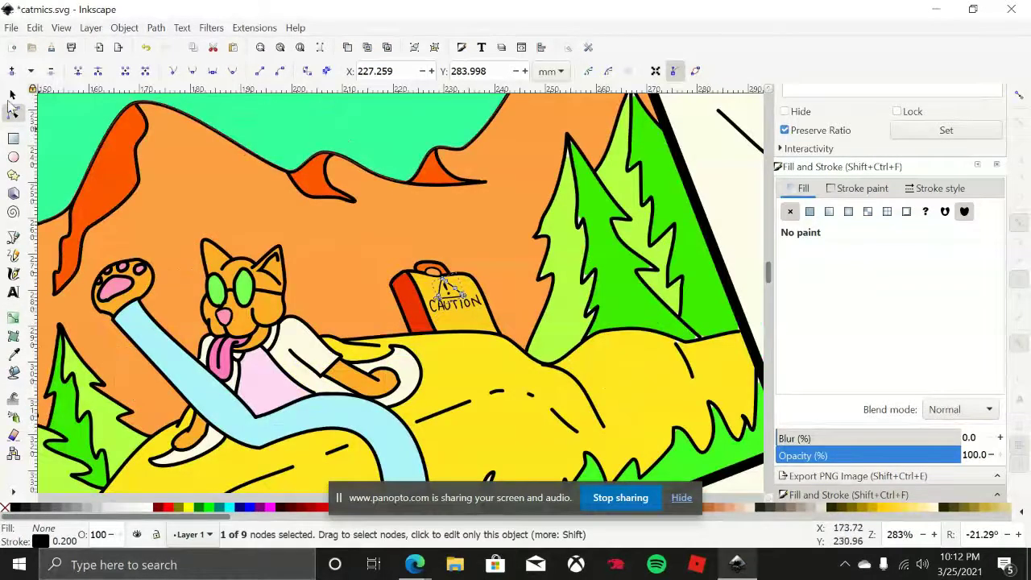
left_click(12, 95)
left_click(493, 216)
scroll(488, 324, "down", 2)
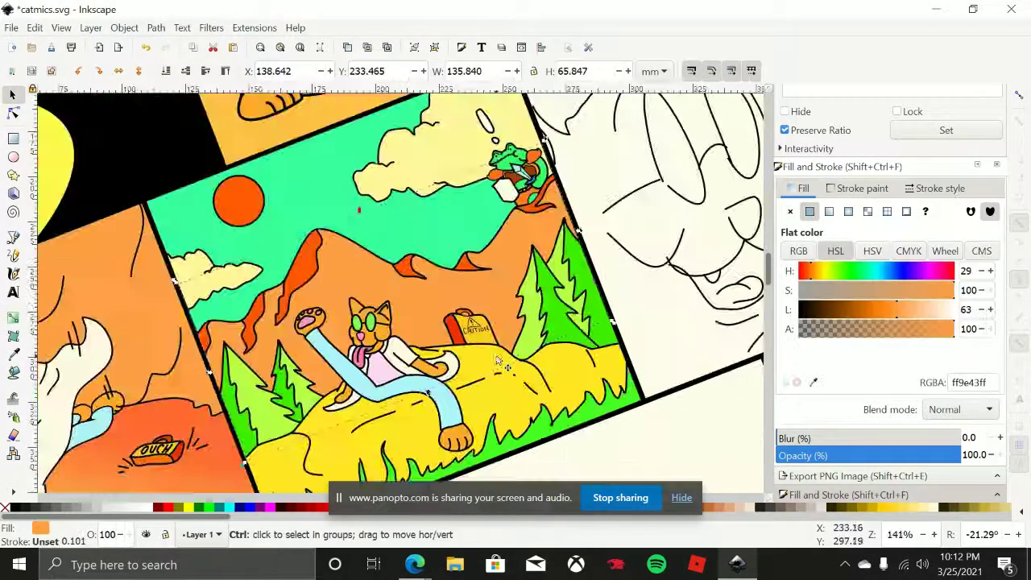
scroll(480, 322, "down", 1)
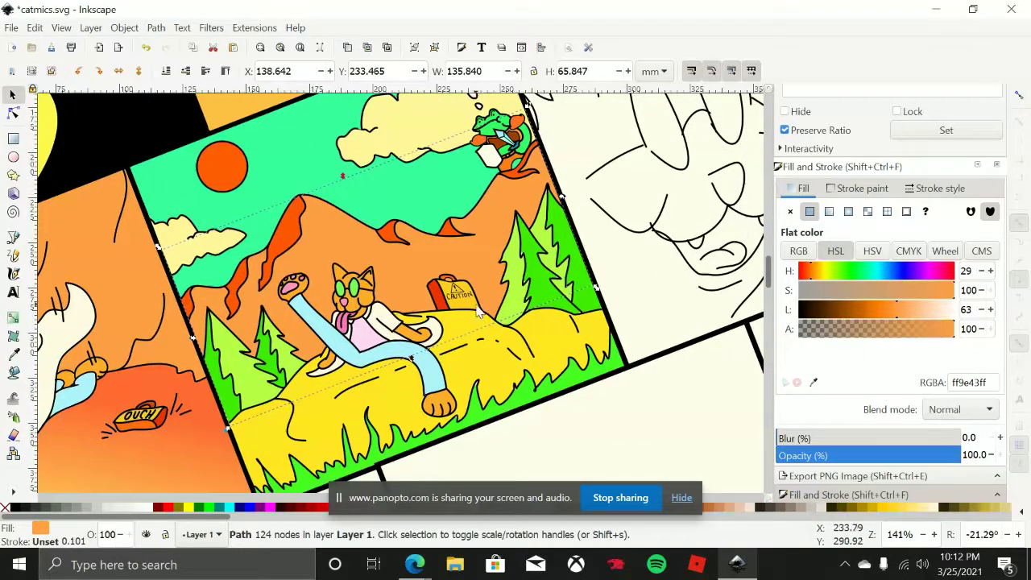
scroll(488, 287, "up", 3)
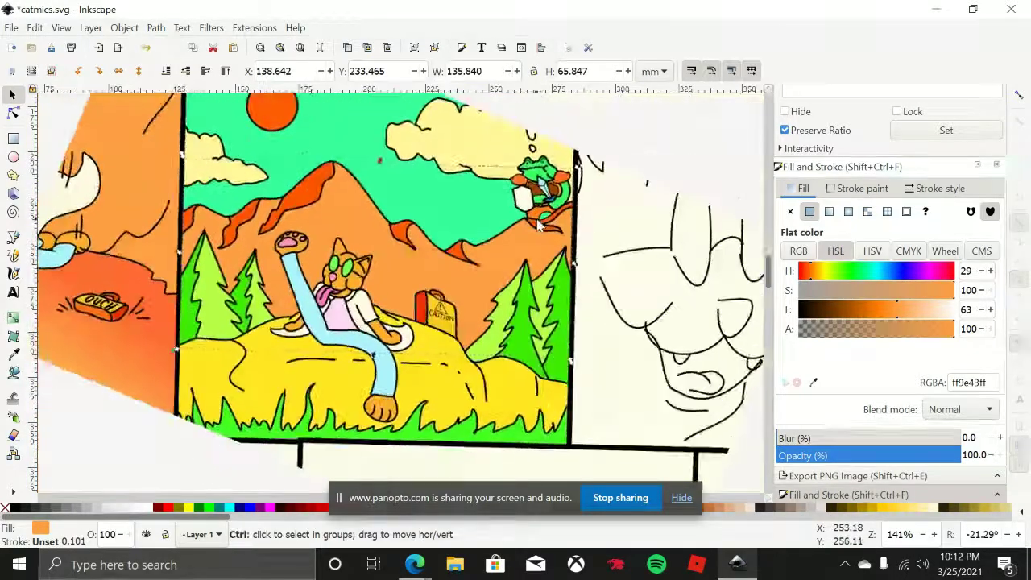
scroll(390, 222, "down", 2)
scroll(483, 282, "up", 5)
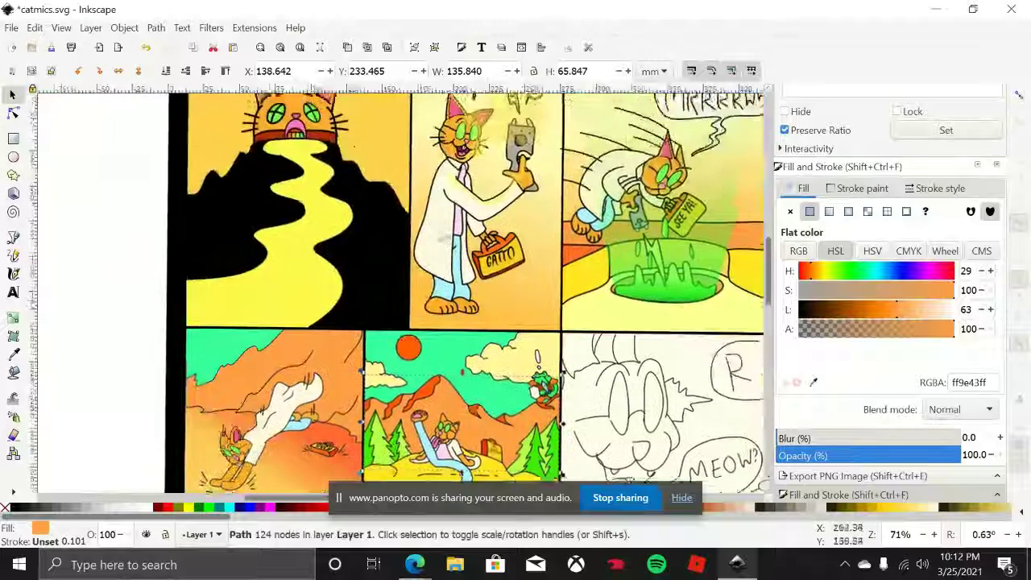
Examine the Gatto Labs volcano panel and the meow panel, undoing the accidental shift of the volcano panel's sky background
scroll(593, 337, "left", 3)
scroll(595, 337, "left", 2)
scroll(564, 322, "up", 1)
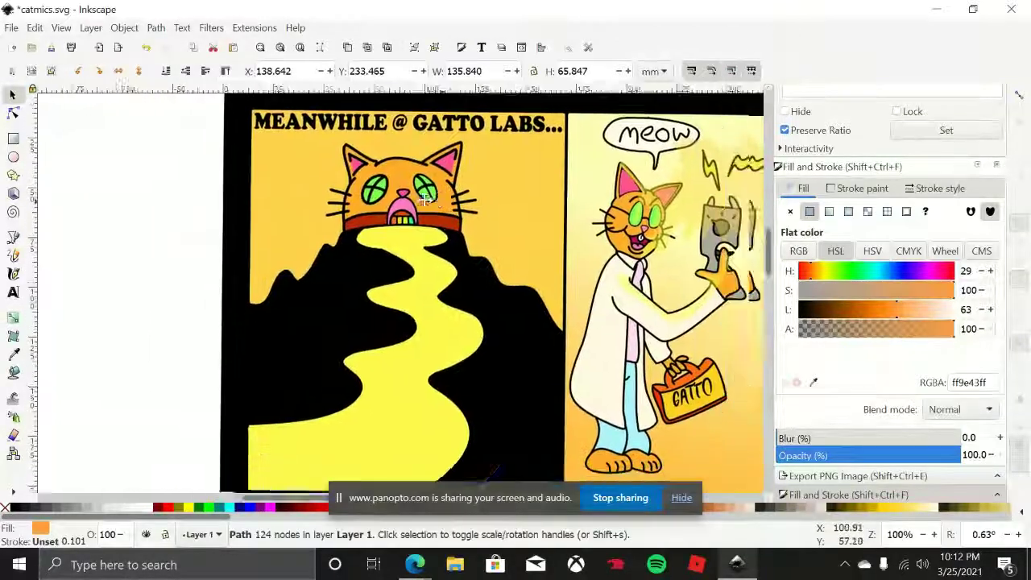
scroll(477, 202, "down", 2)
scroll(500, 195, "left", 2)
scroll(499, 195, "up", 1)
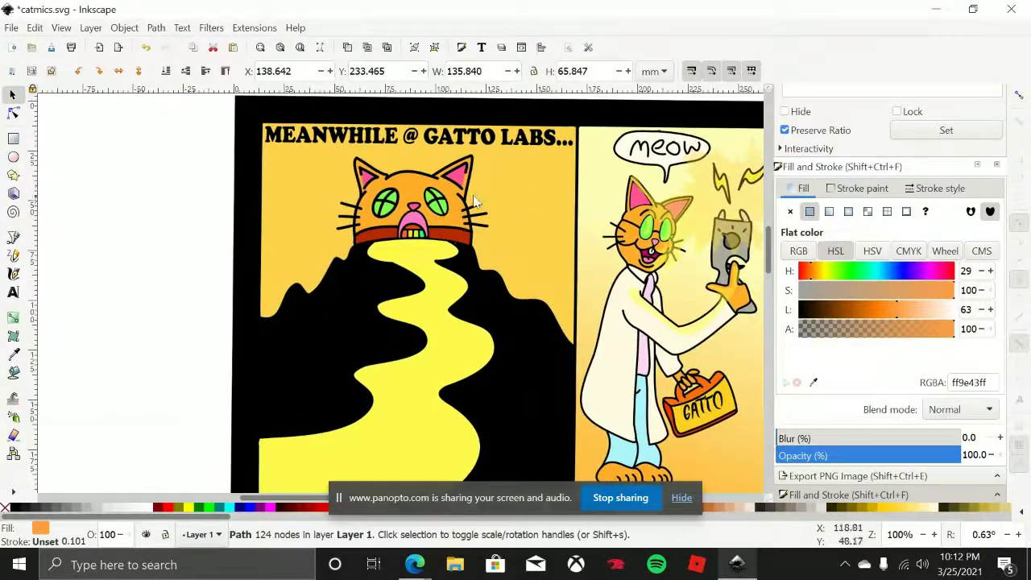
scroll(557, 207, "left", 1)
scroll(550, 201, "right", 1)
scroll(550, 200, "down", 1)
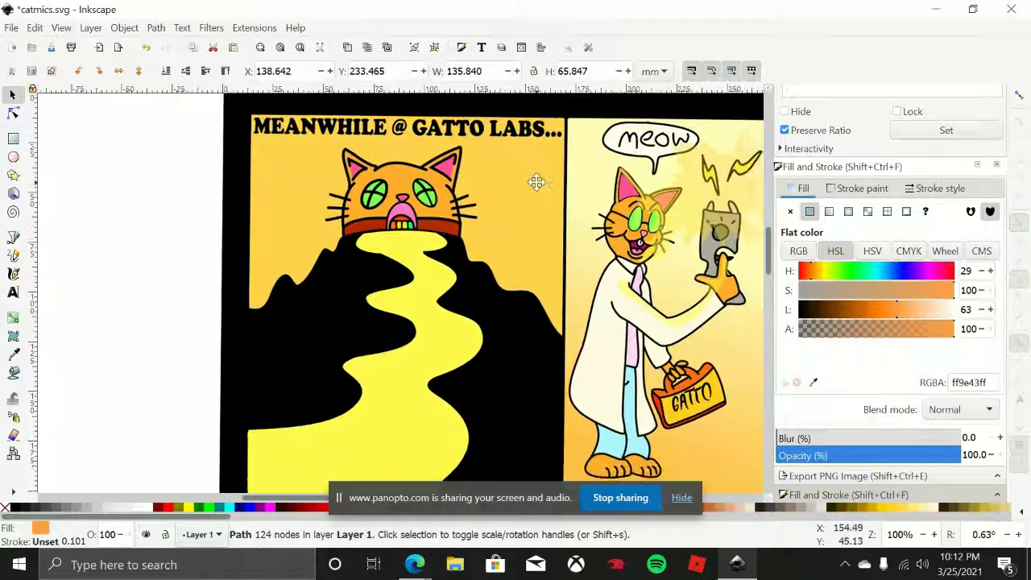
scroll(528, 206, "down", 1)
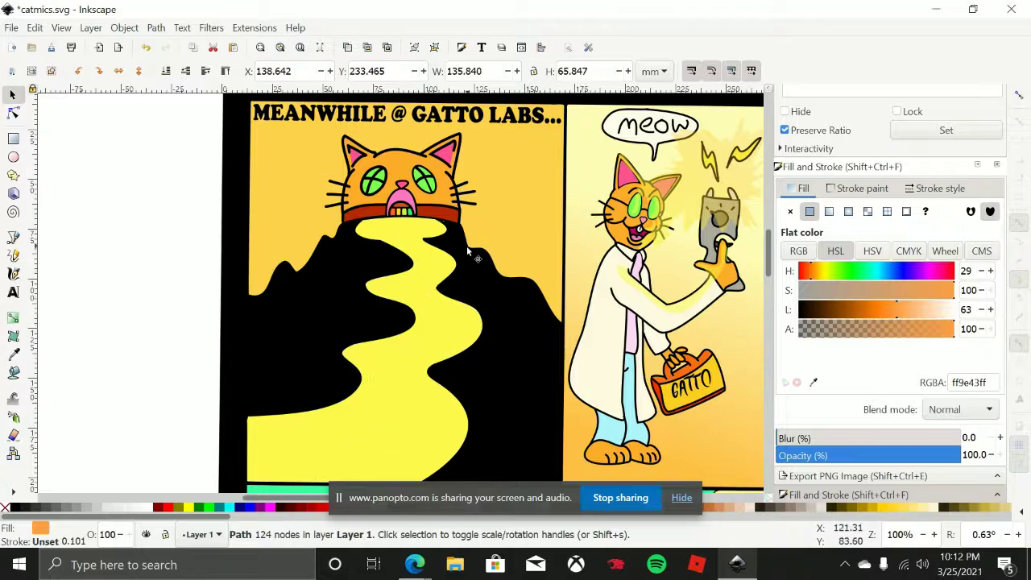
left_click_drag(523, 248, 484, 253)
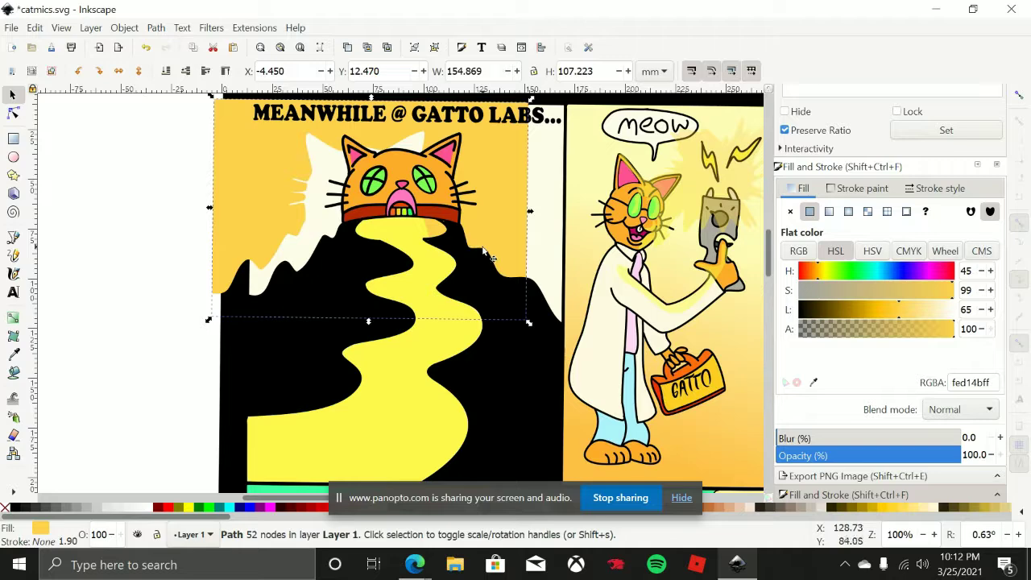
key("ctrl+z")
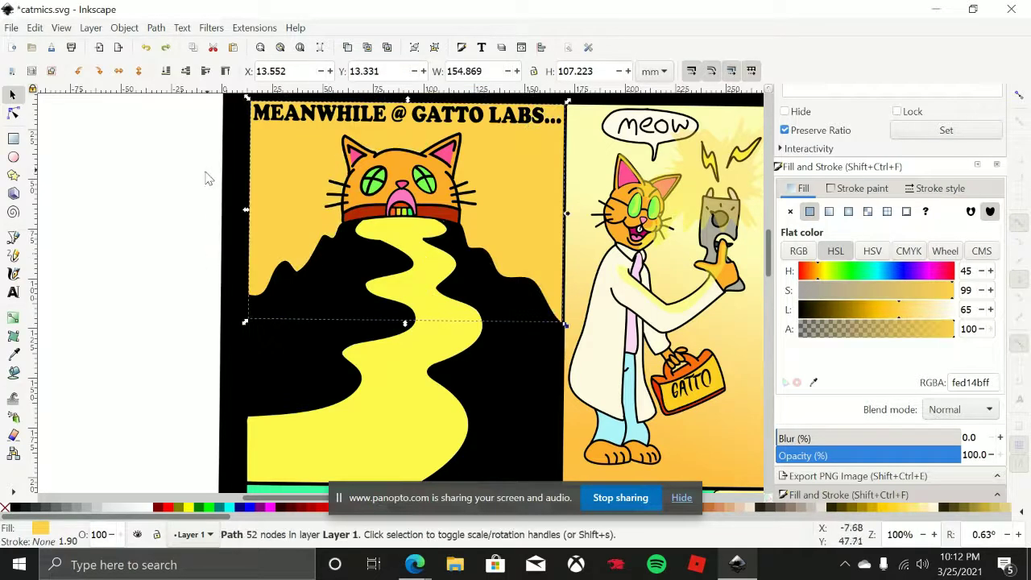
Examine the remaining top-row panels, including the falling cat with the WOOPS! briefcase in the green portal panel
scroll(206, 177, "right", 3)
scroll(205, 177, "up", 2)
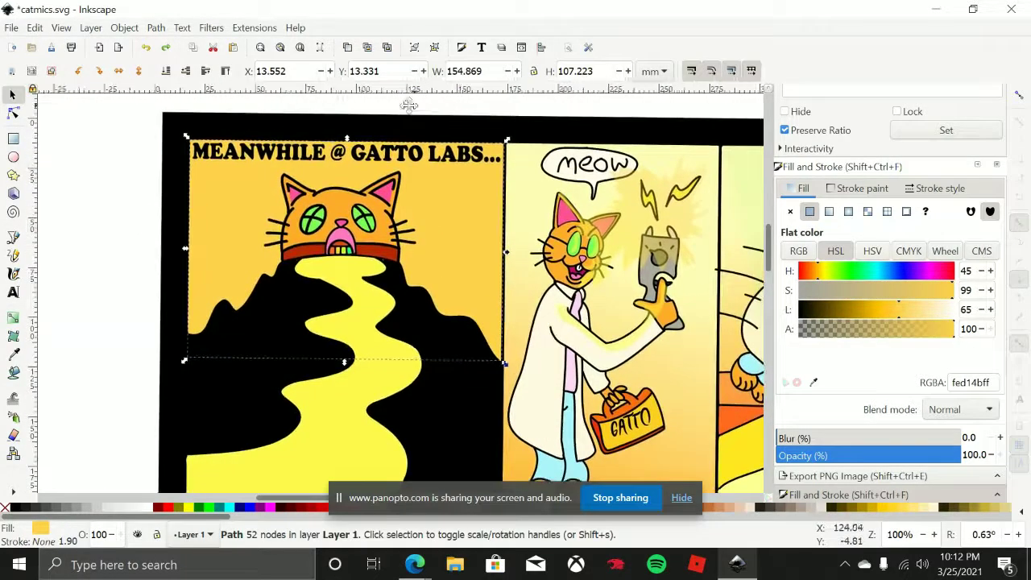
left_click_drag(410, 104, 19, 53)
key("ctrl+Up")
key("ctrl+Up")
key("ctrl+Right")
key("ctrl+Right")
key("ctrl+Right")
key("ctrl+Right")
key("ctrl+Right")
key("ctrl+Right")
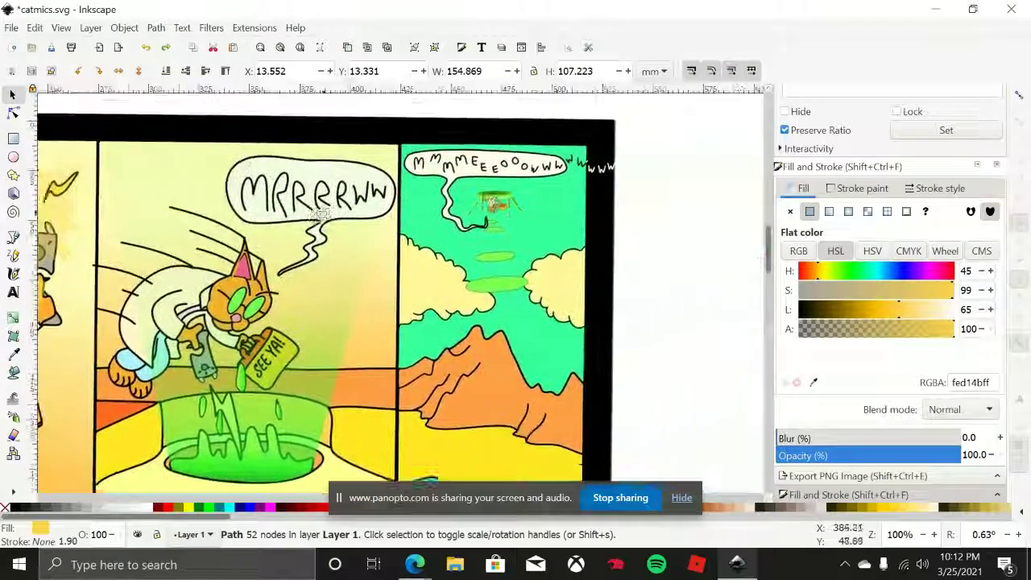
scroll(500, 222, "up", 6, "ctrl")
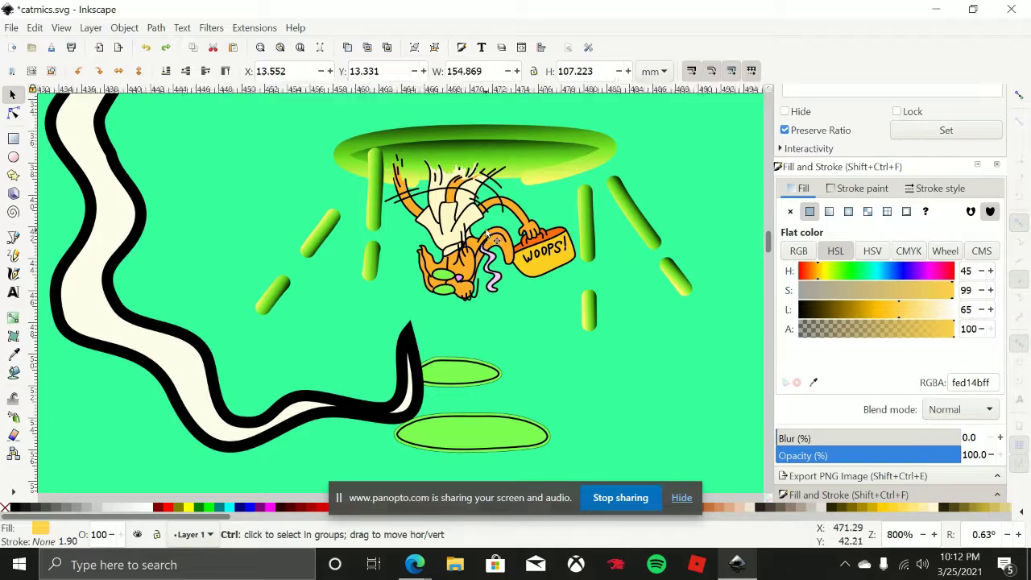
scroll(489, 242, "down", 5, "ctrl")
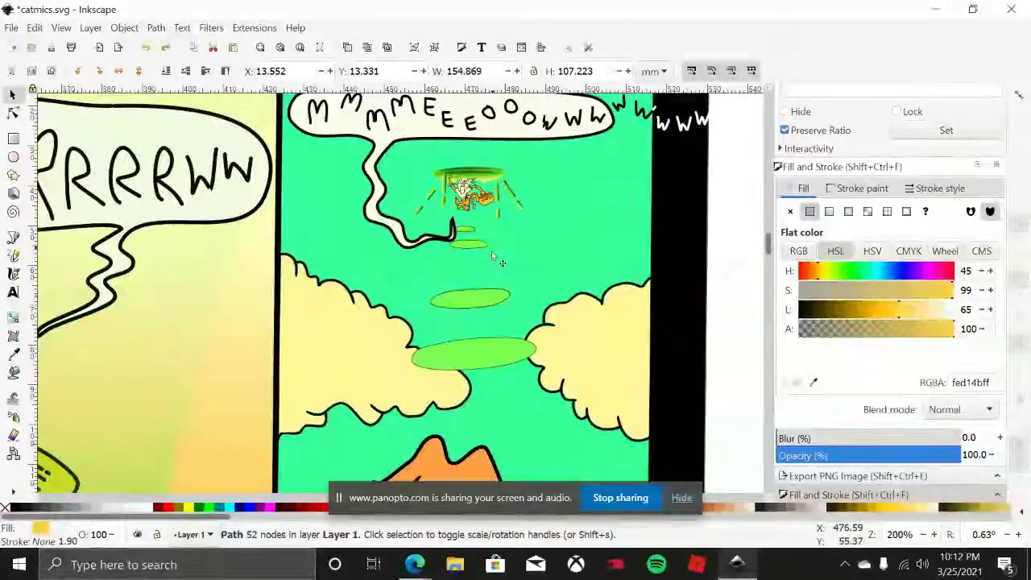
scroll(492, 251, "up", 1, "ctrl")
Examine the coloured PLOP panel and the neighbouring cat and frog mountain panel in close-up
scroll(467, 262, "down", 5)
scroll(447, 274, "down", 10)
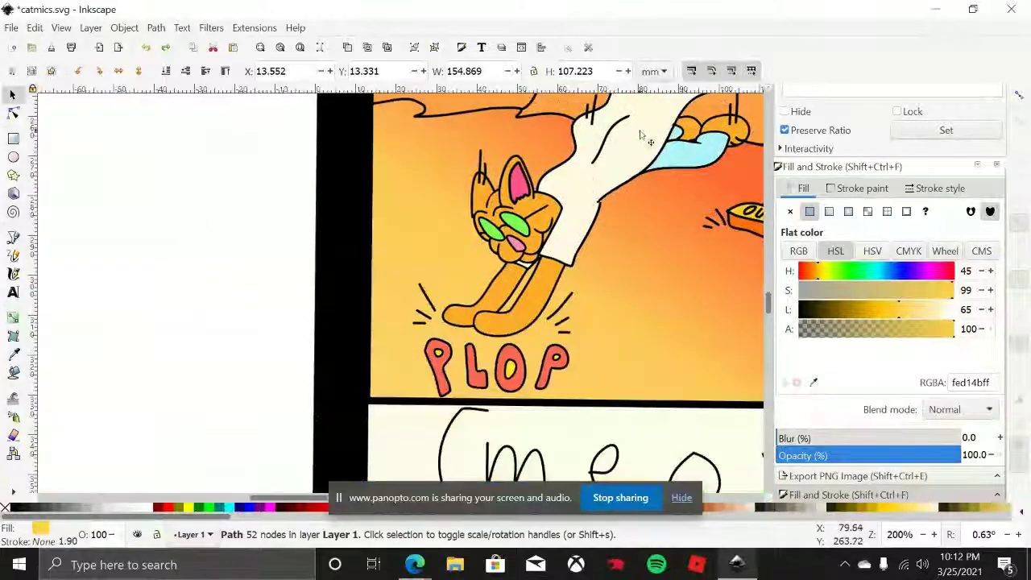
left_click_drag(640, 137, 520, 226)
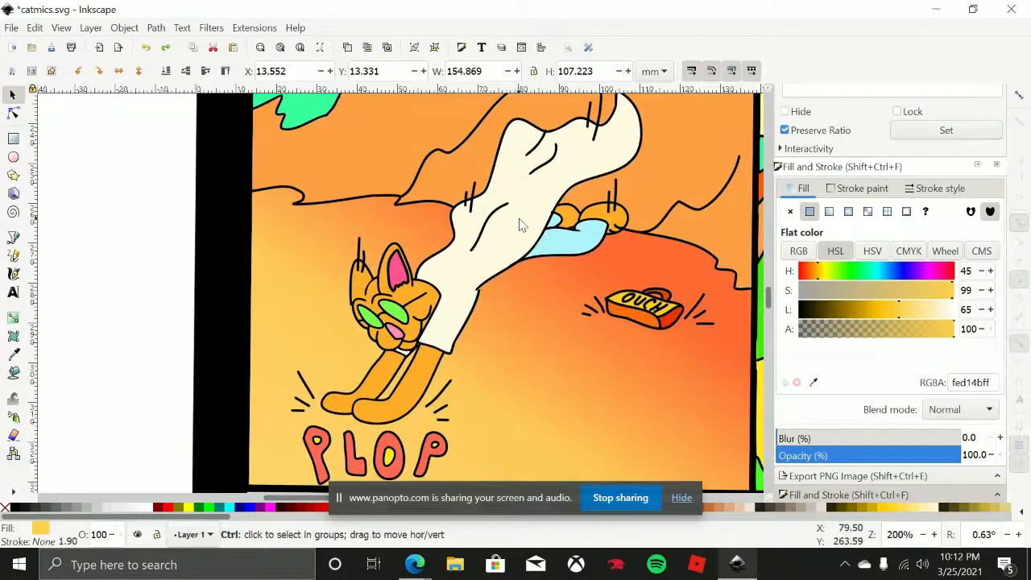
scroll(519, 225, "down", 2, "ctrl")
scroll(610, 274, "up", 3, "ctrl")
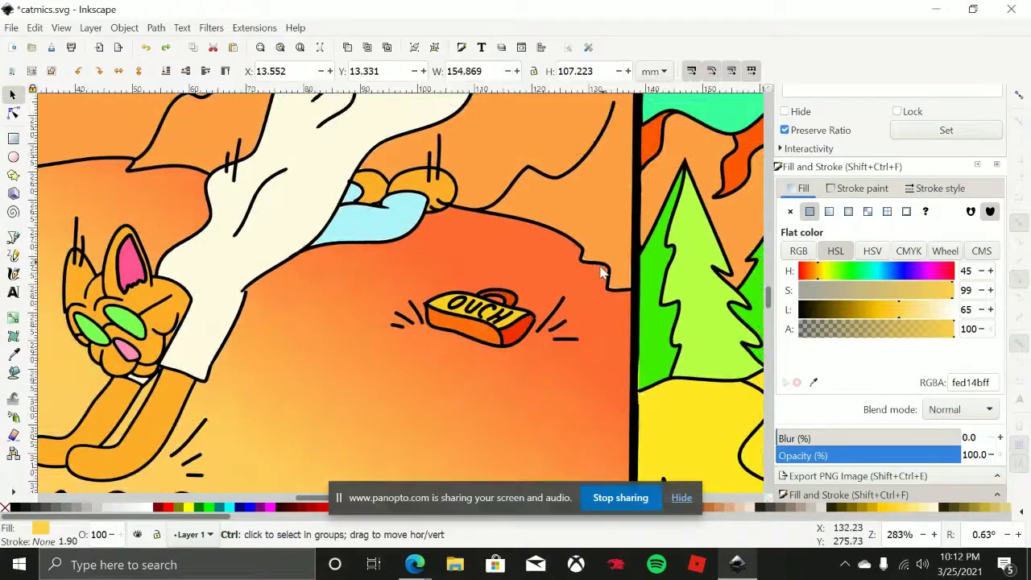
scroll(616, 254, "down", 3, "ctrl")
scroll(620, 249, "right", 5)
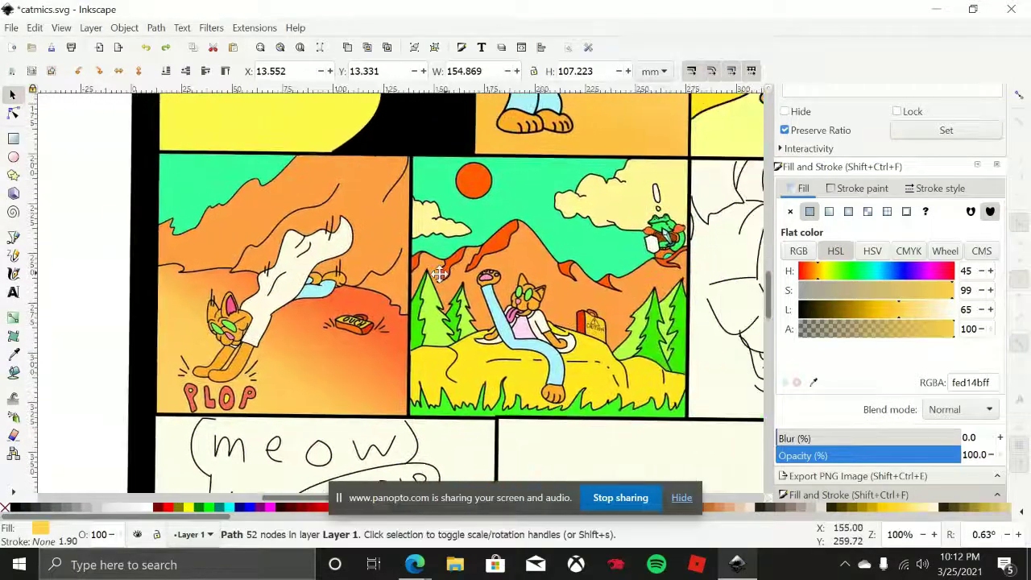
scroll(577, 259, "up", 1, "ctrl")
scroll(534, 234, "down", 1)
scroll(534, 234, "left", 1)
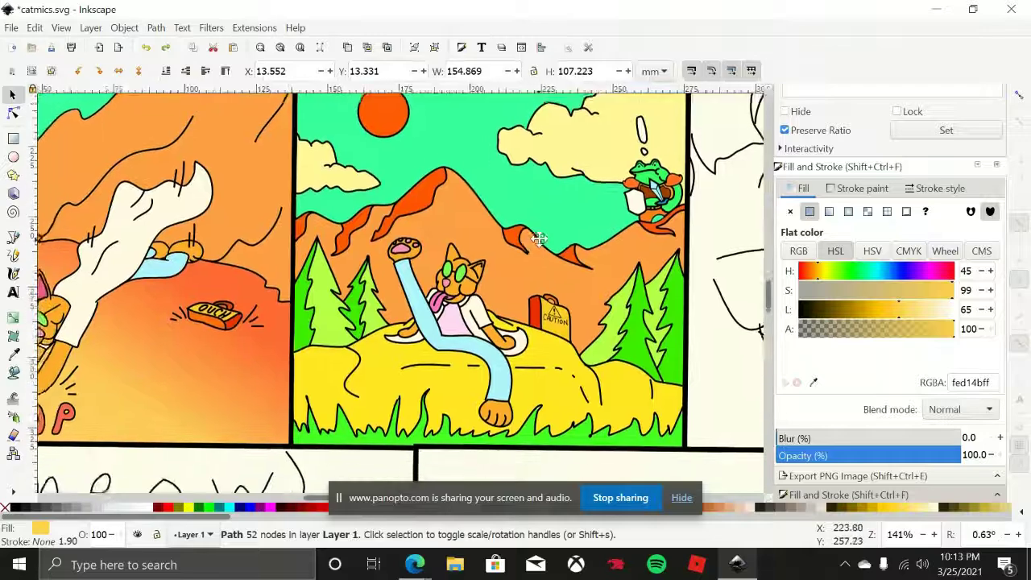
scroll(466, 311, "up", 2, "ctrl")
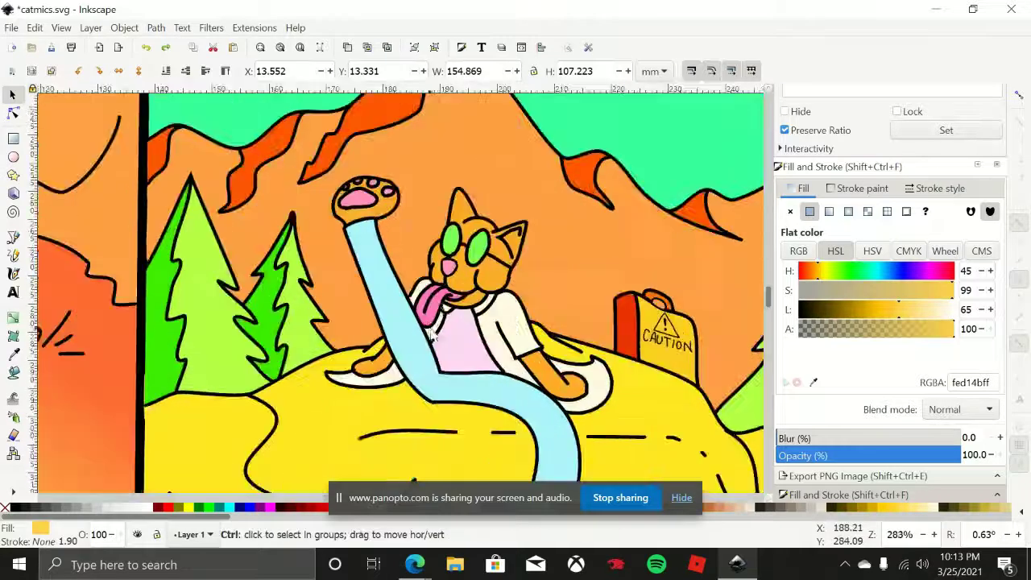
scroll(445, 302, "up", 1, "ctrl")
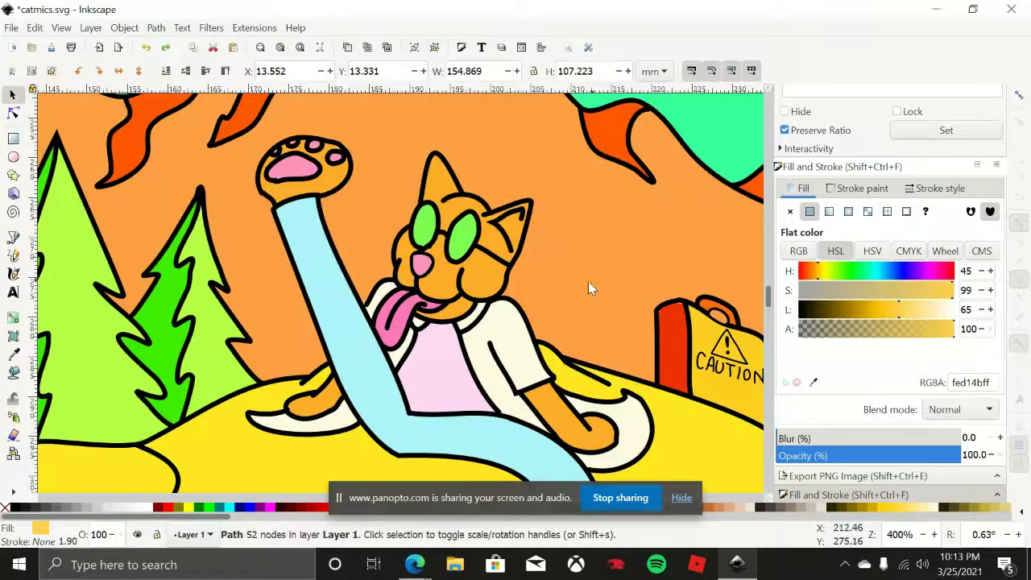
Examine the cat, the CAUTION briefcase, the pine trees and the frog holding a sword in the mountain panel in close-up
scroll(564, 282, "right", 1)
mouse_move(522, 278)
left_mouse_down()
mouse_move(454, 269)
mouse_move(385, 241)
left_mouse_up()
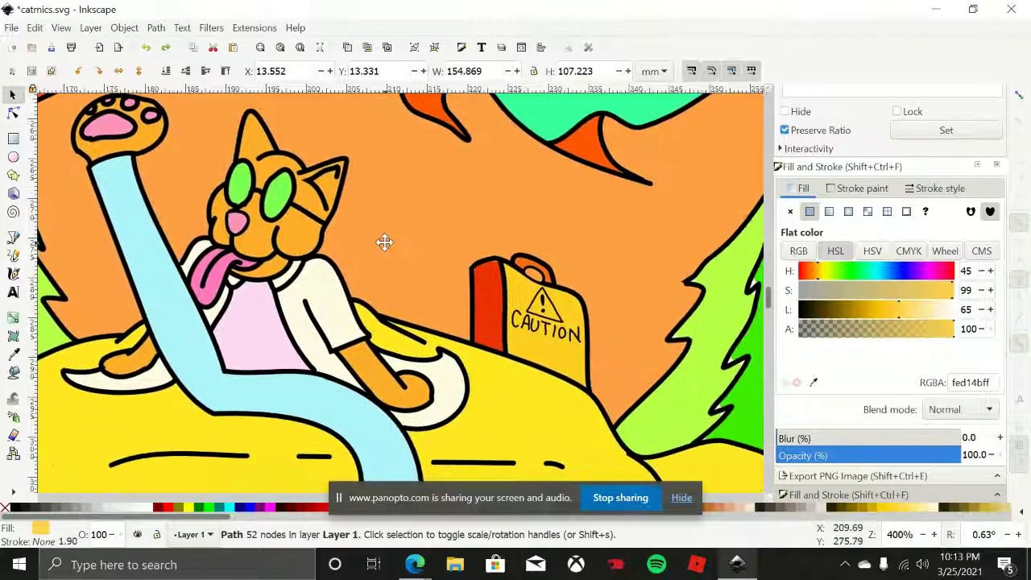
scroll(598, 212, "right", 3)
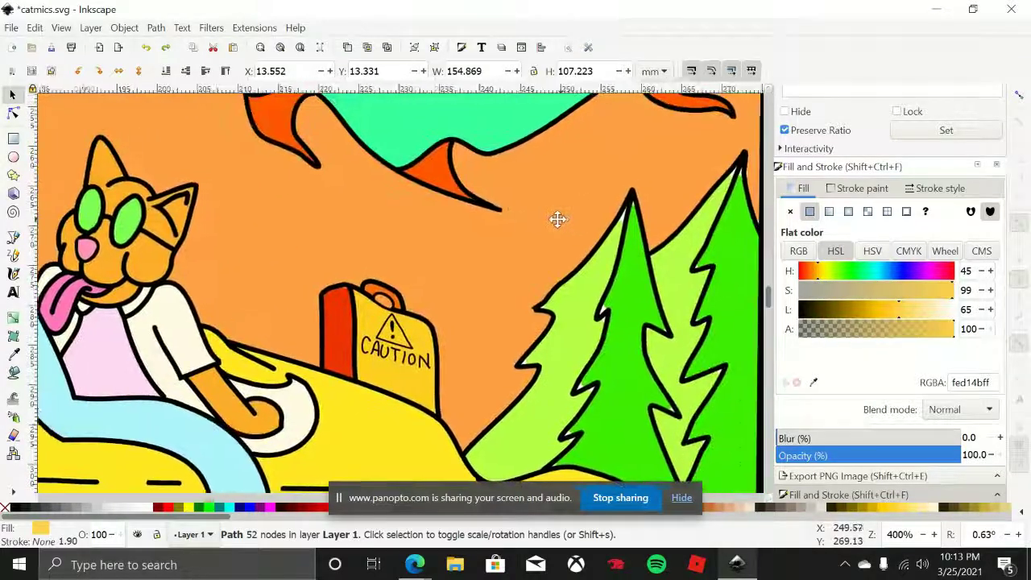
scroll(564, 320, "up", 2, "ctrl")
scroll(603, 201, "right", 3)
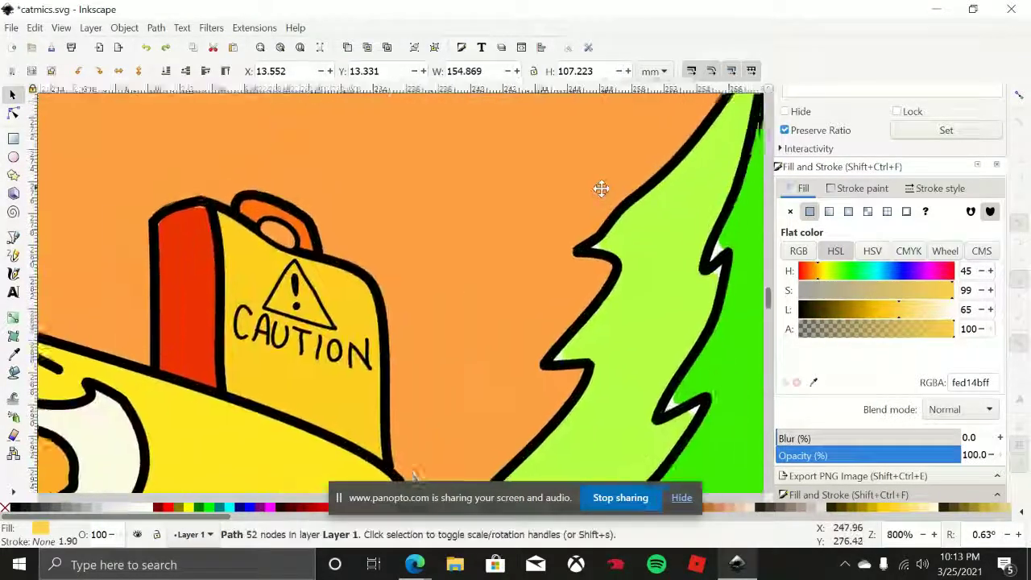
scroll(516, 205, "right", 2)
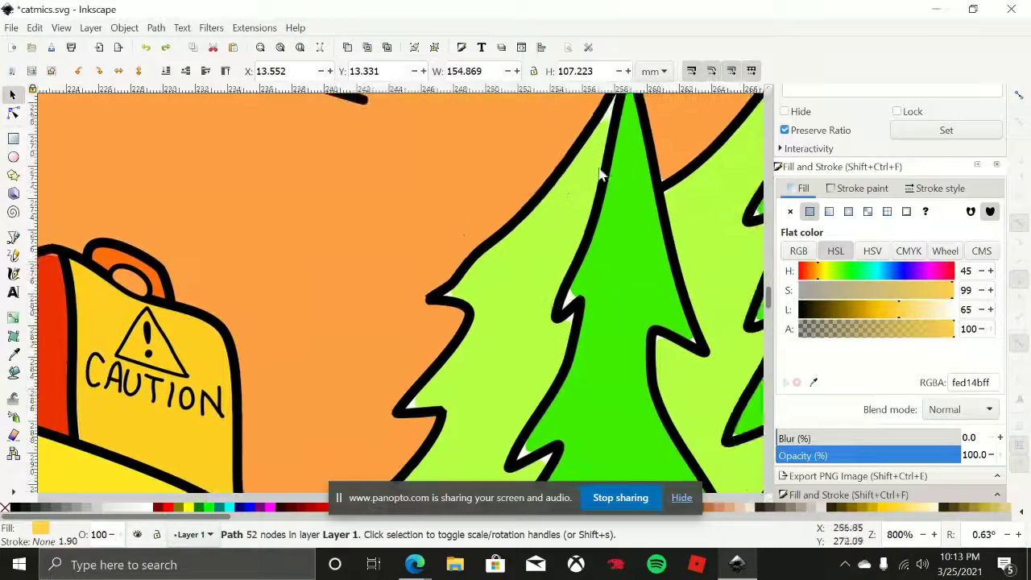
scroll(599, 172, "right", 3)
scroll(613, 185, "right", 3)
scroll(585, 223, "up", 3)
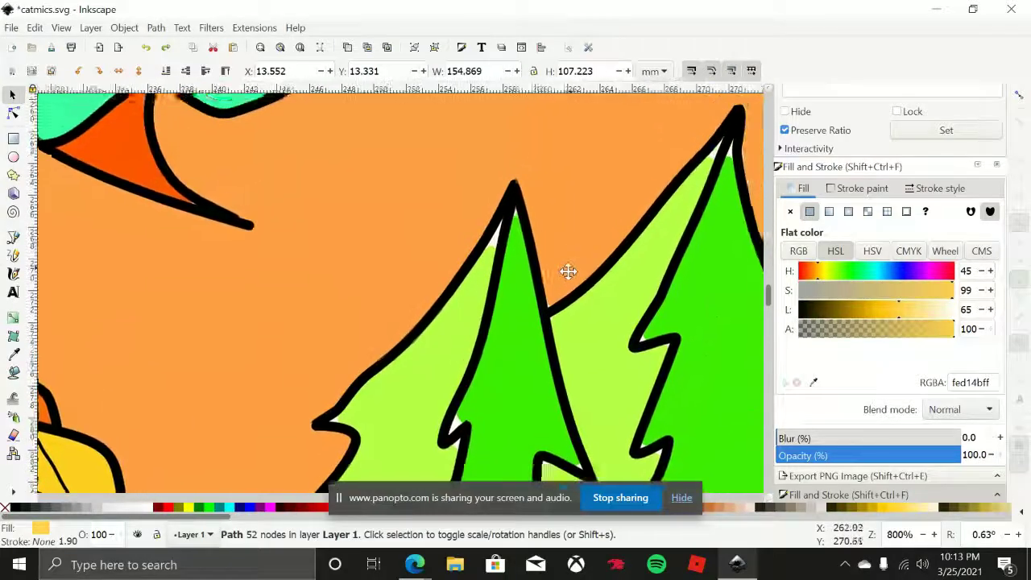
scroll(651, 150, "up", 3)
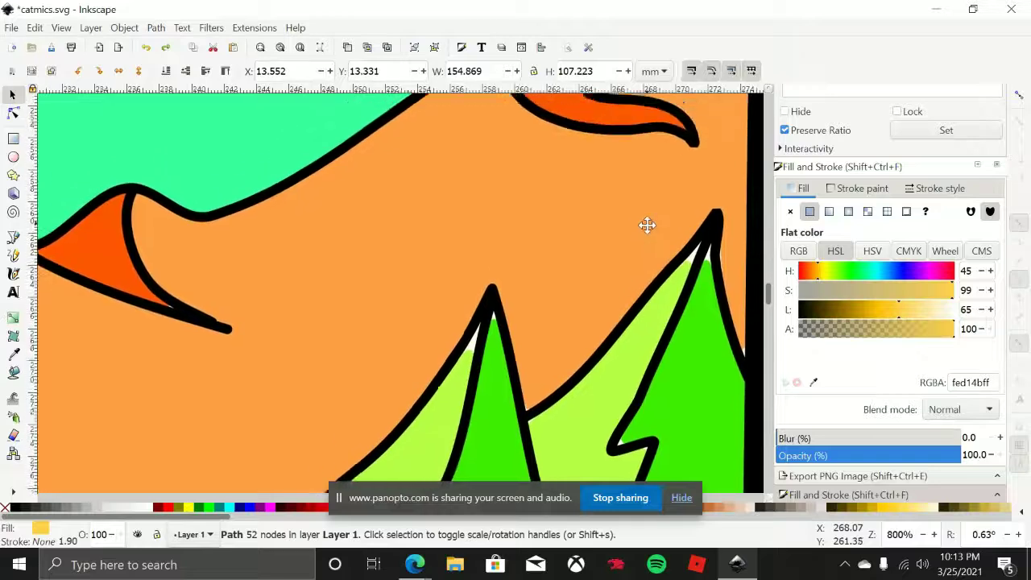
scroll(650, 147, "up", 5)
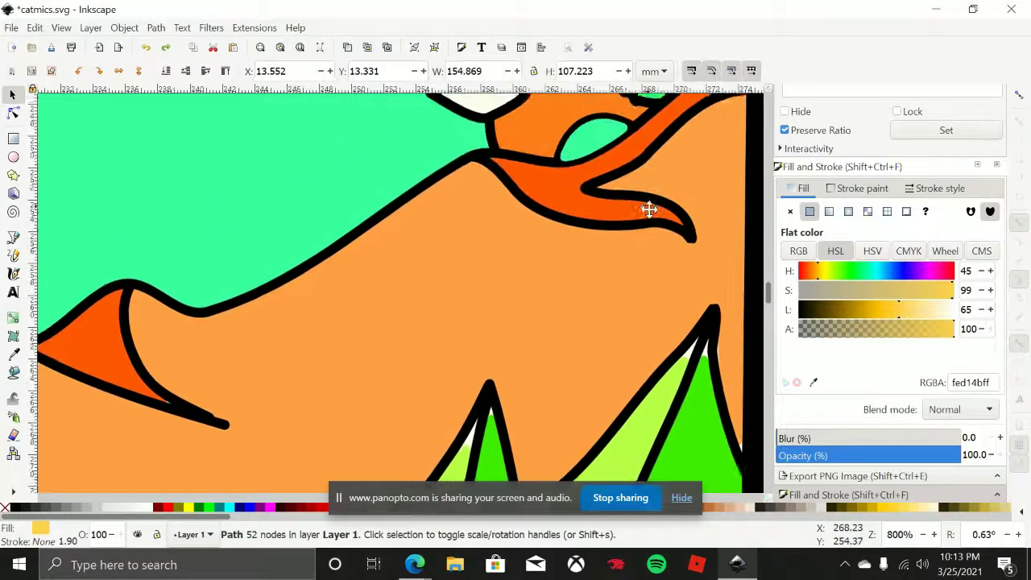
scroll(674, 166, "up", 5)
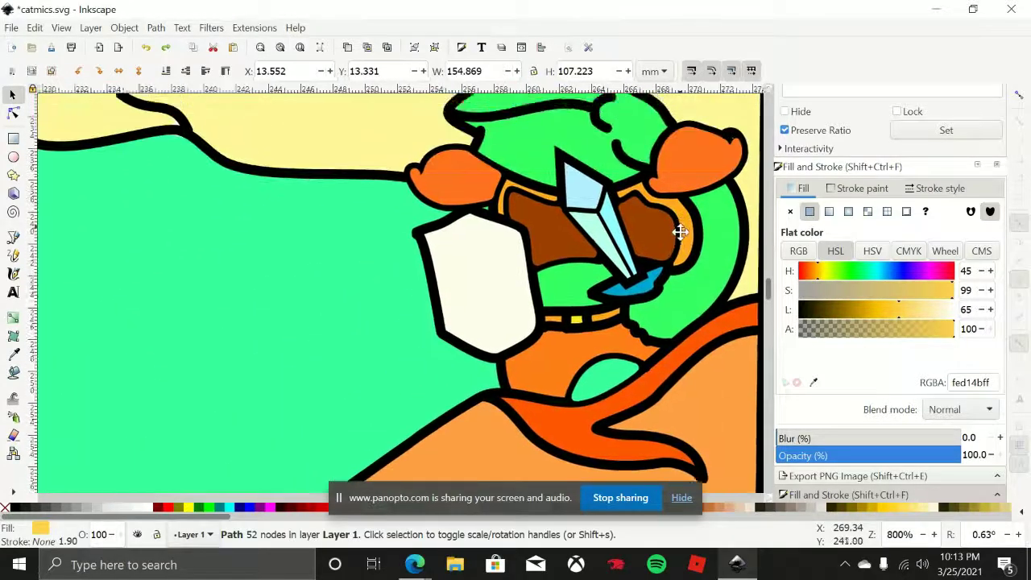
scroll(680, 277, "up", 1)
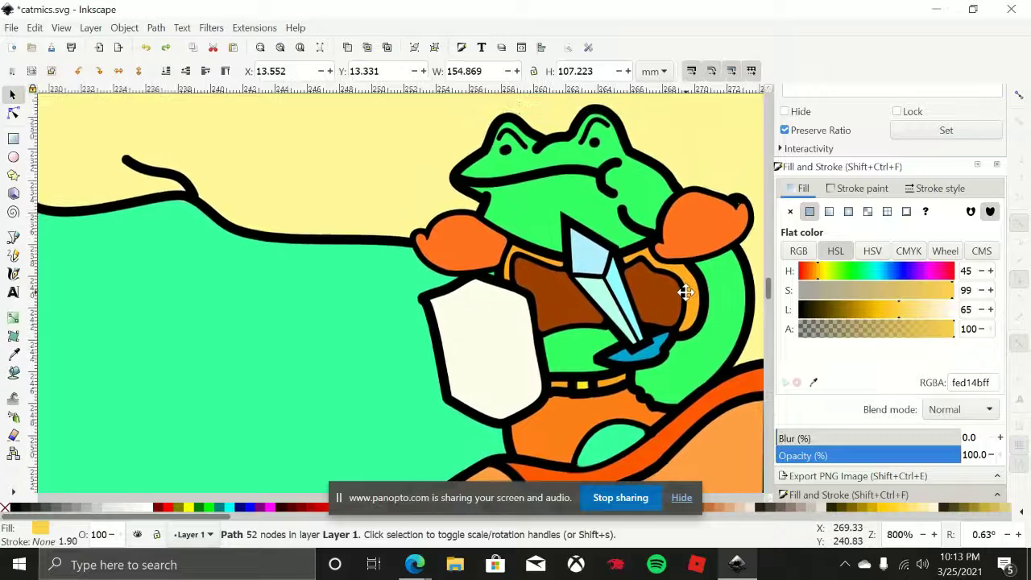
left_click_drag(682, 298, 683, 302)
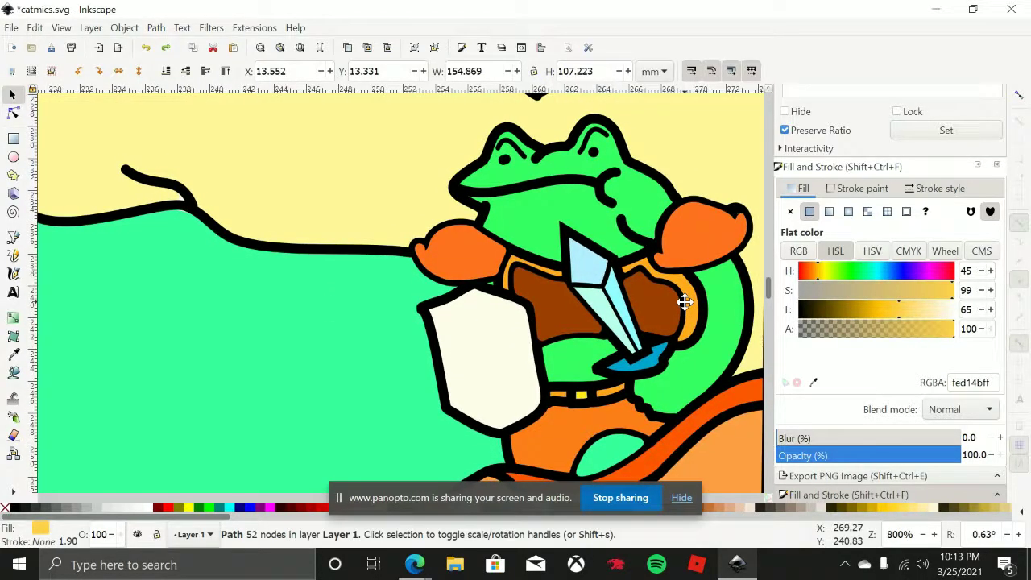
Examine the uncoloured RIBBIT? / MEOW? sketch panel and the meow / RIB RIB handshake sketch in the bottom row
scroll(683, 302, "down", 4, "ctrl")
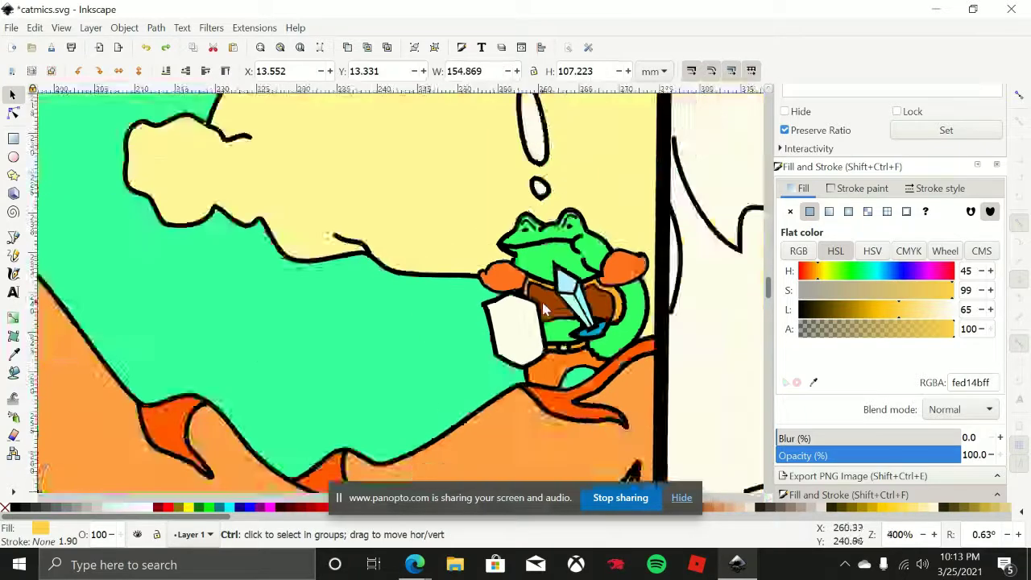
scroll(515, 352, "down", 2, "ctrl")
scroll(548, 290, "right", 5, "shift")
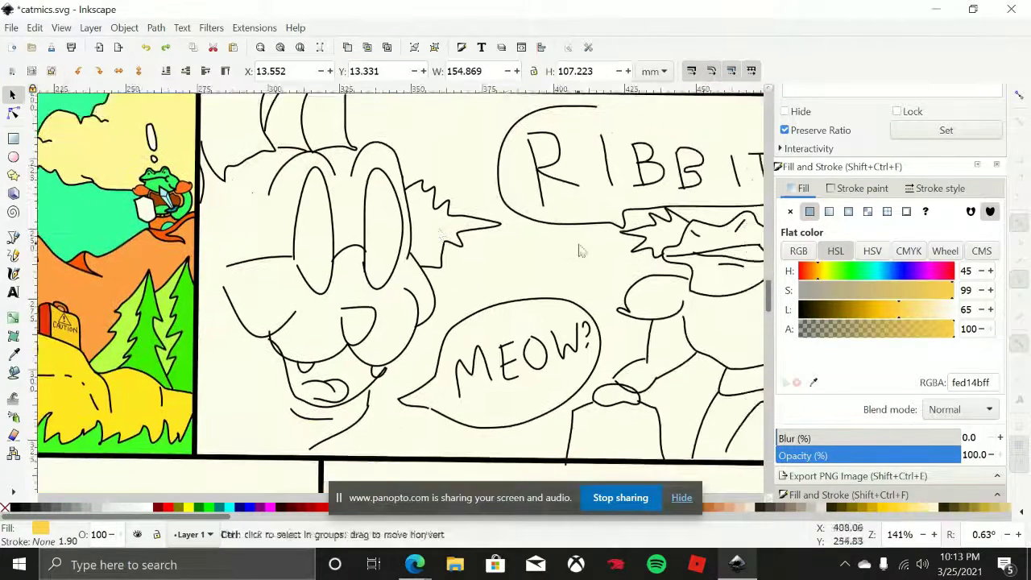
scroll(563, 239, "down", 1, "ctrl")
scroll(563, 239, "left", 1, "shift")
scroll(540, 259, "up", 2, "ctrl")
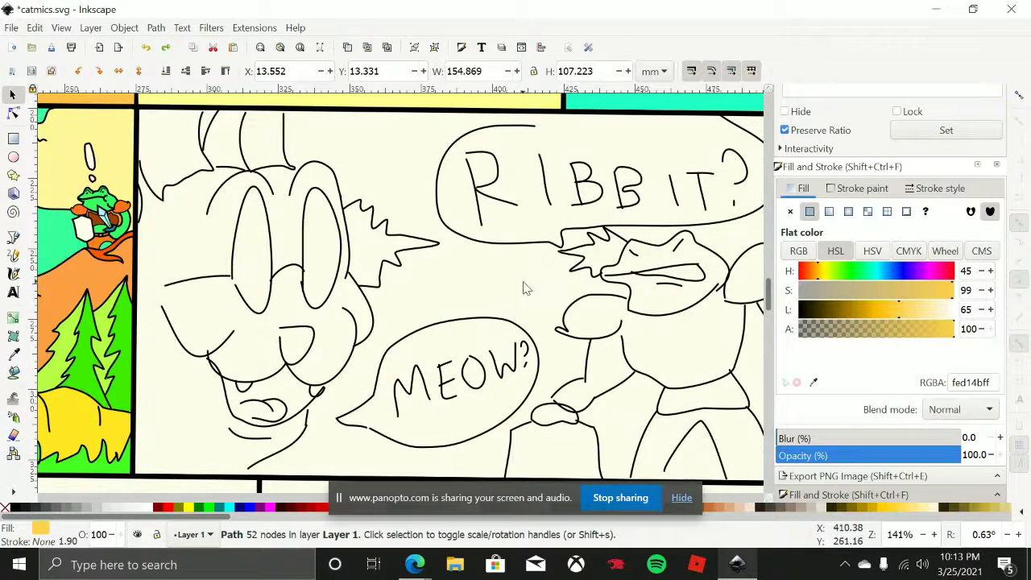
scroll(428, 301, "down", 3, "ctrl")
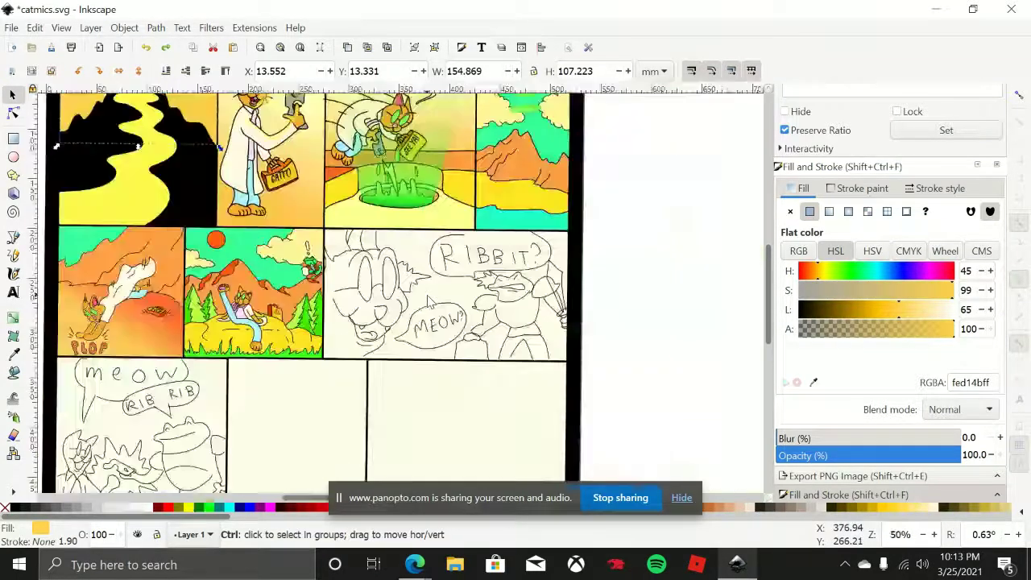
scroll(477, 278, "down", 3)
scroll(476, 278, "left", 3, "shift")
scroll(477, 278, "up", 1, "ctrl")
scroll(477, 278, "up", 2, "ctrl")
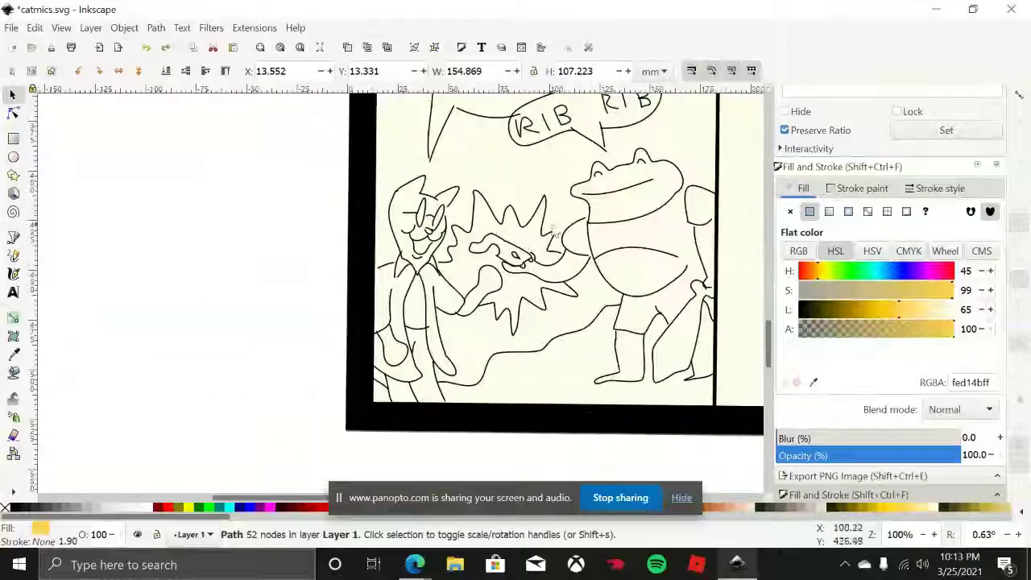
scroll(489, 306, "down", 2, "ctrl")
scroll(597, 242, "up", 1, "ctrl")
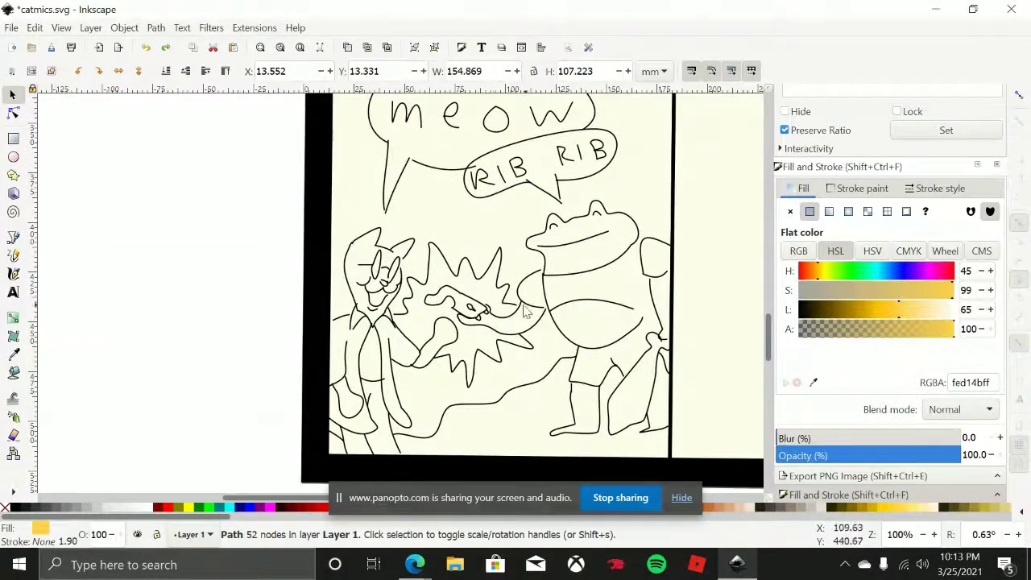
scroll(569, 211, "down", 2, "ctrl")
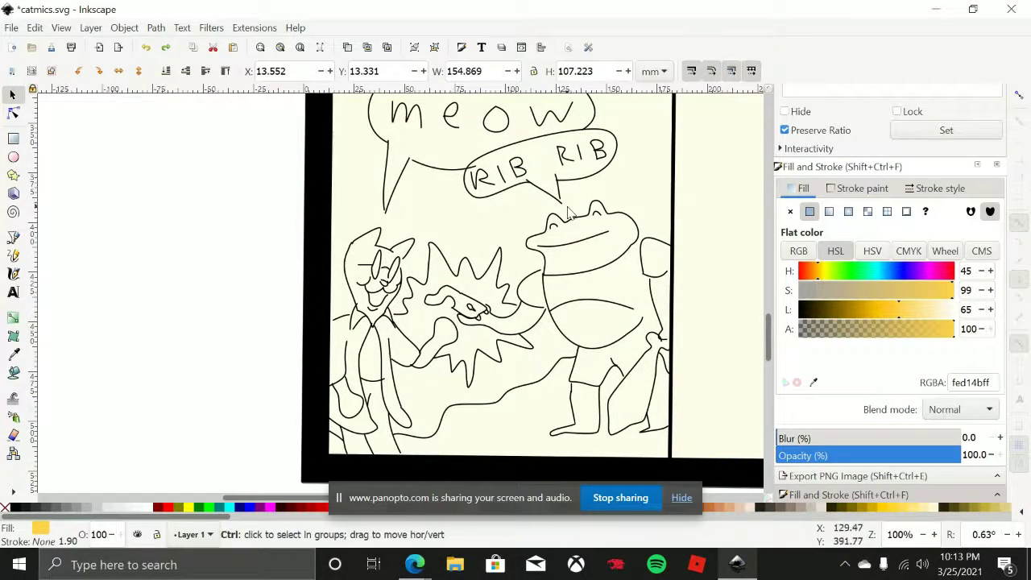
Review the coloured top-row panels, from Gatto Labs and the SEE YA! jump to the falling cat with the WOOPS! briefcase
scroll(548, 258, "up", 3)
scroll(523, 298, "left", 1, "shift")
scroll(517, 310, "up", 1, "ctrl")
scroll(519, 308, "up", 3)
scroll(519, 308, "right", 3, "shift")
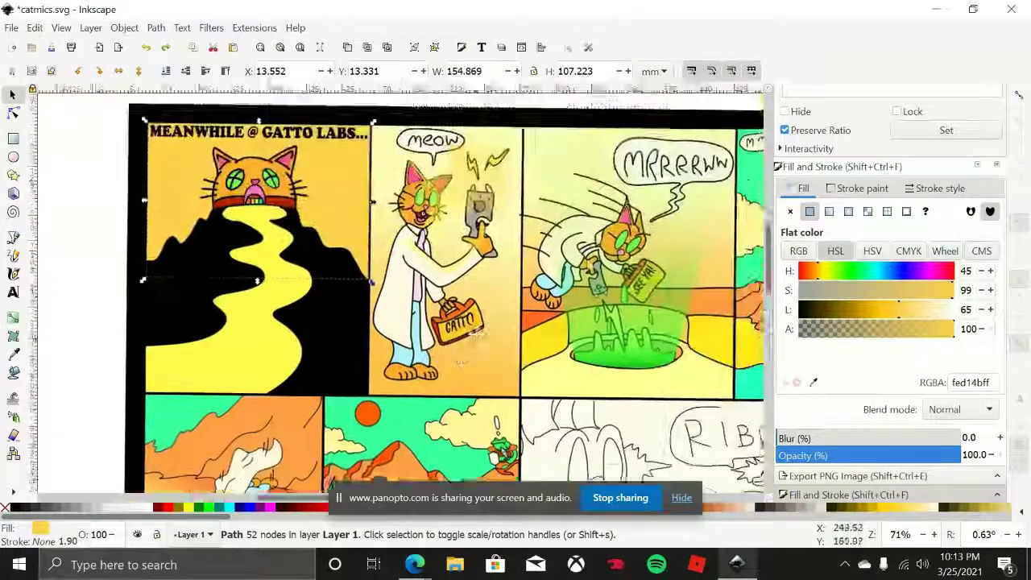
scroll(448, 276, "up", 1, "ctrl")
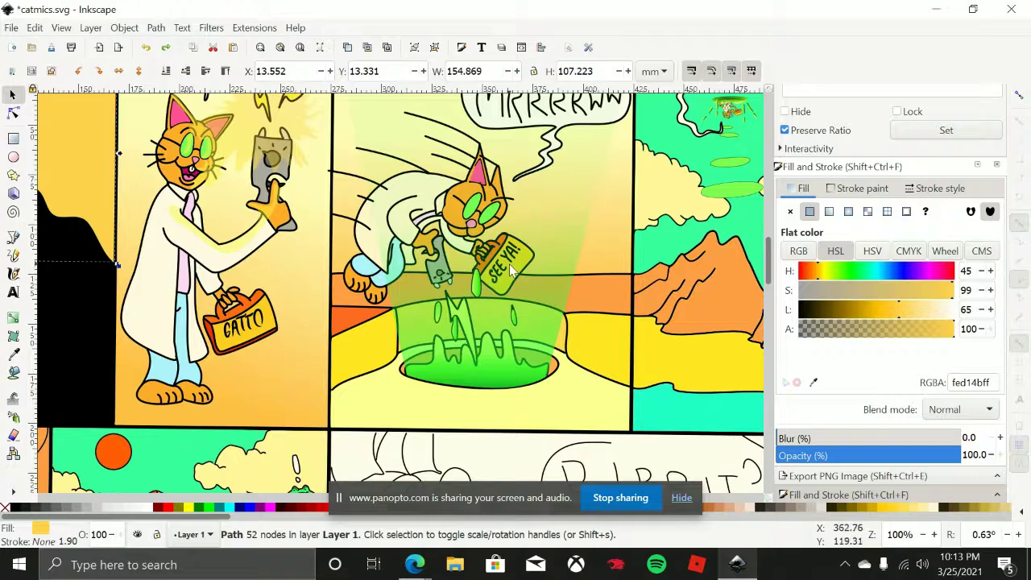
scroll(509, 264, "left", 3, "shift")
scroll(451, 242, "up", 1)
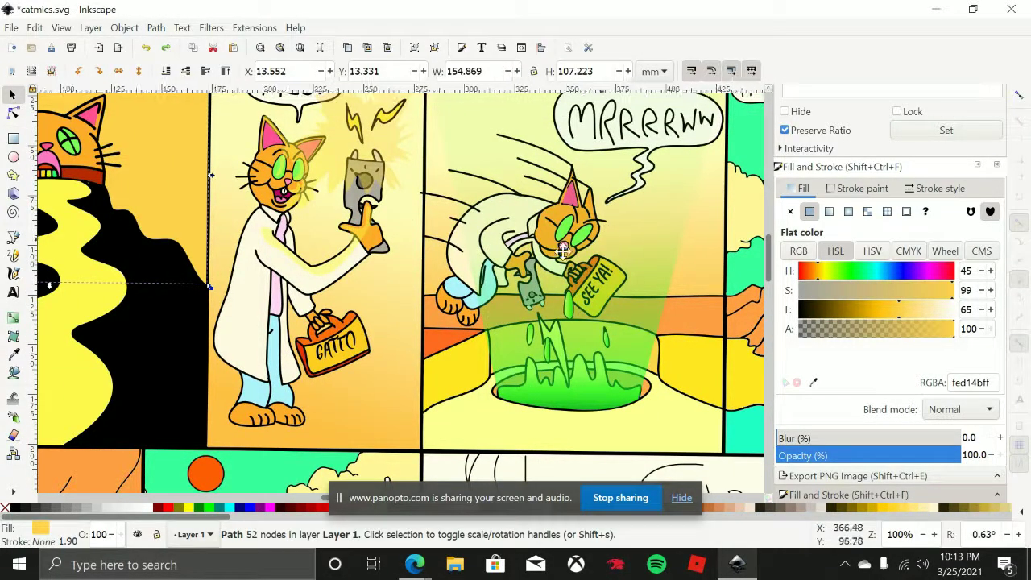
scroll(563, 250, "right", 10, "shift")
scroll(527, 227, "up", 7, "ctrl")
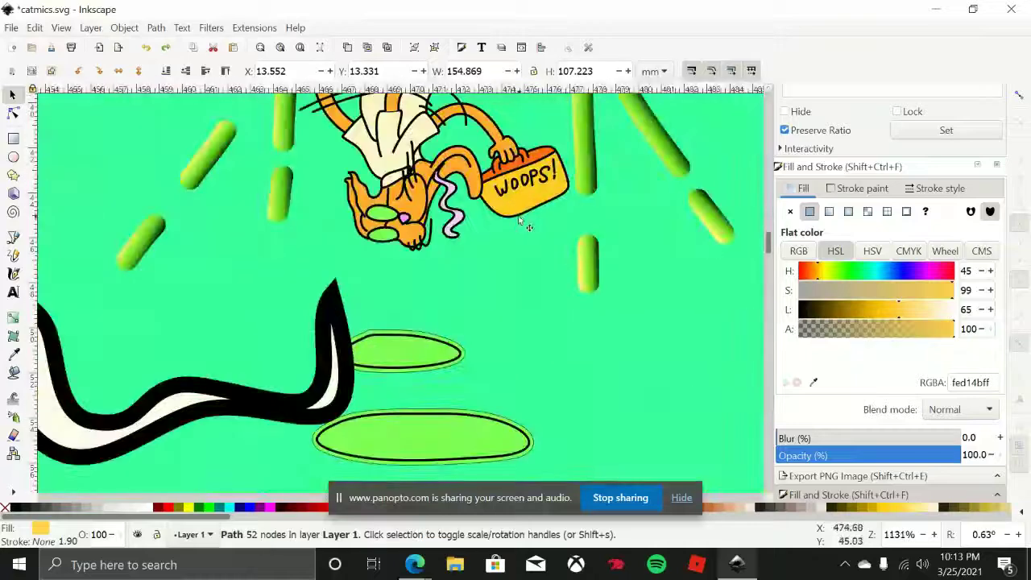
scroll(533, 232, "down", 5, "ctrl")
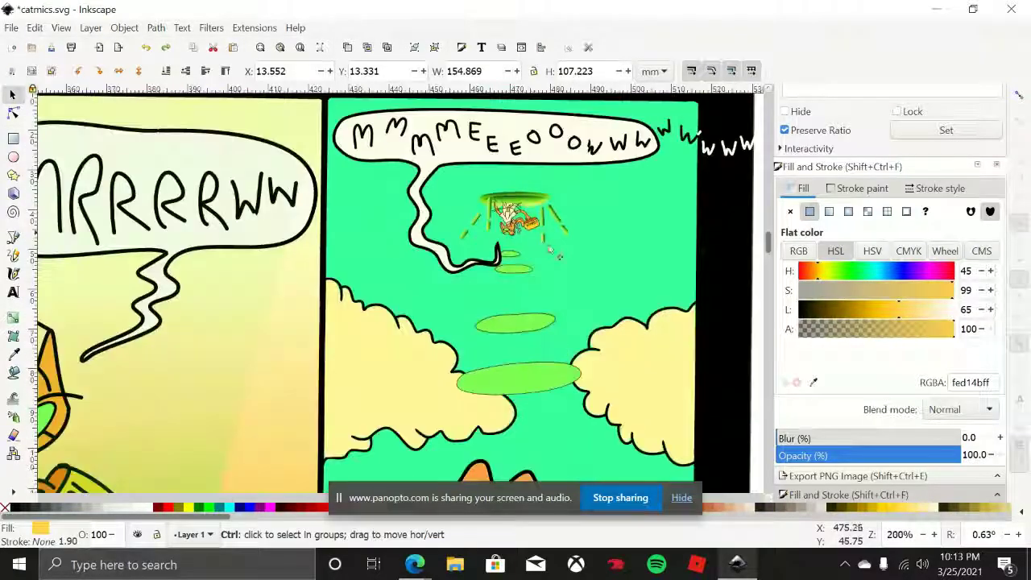
scroll(557, 182, "down", 3)
scroll(580, 244, "down", 4)
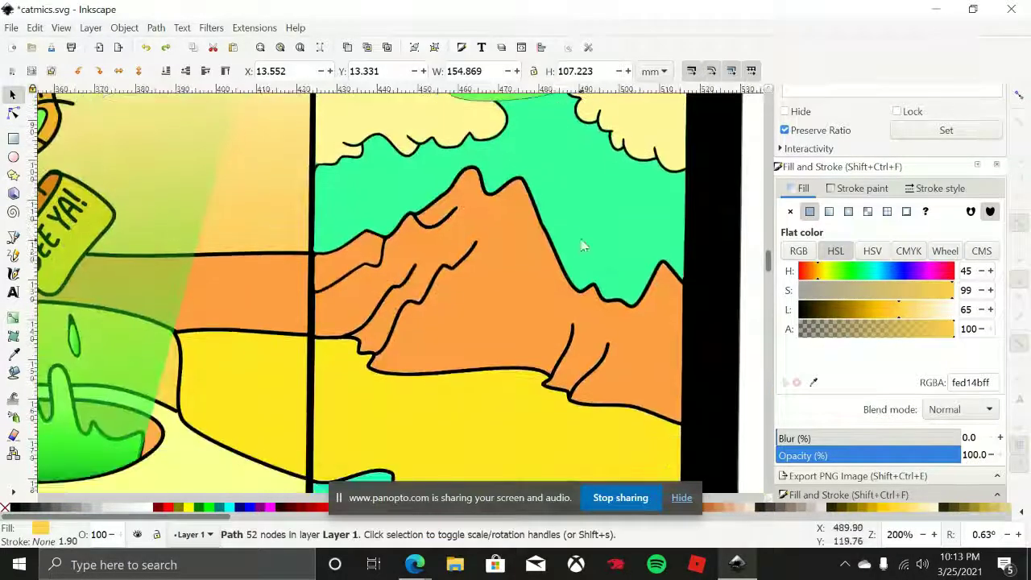
scroll(568, 230, "down", 2, "ctrl")
scroll(553, 367, "up", 1)
scroll(553, 367, "down", 6)
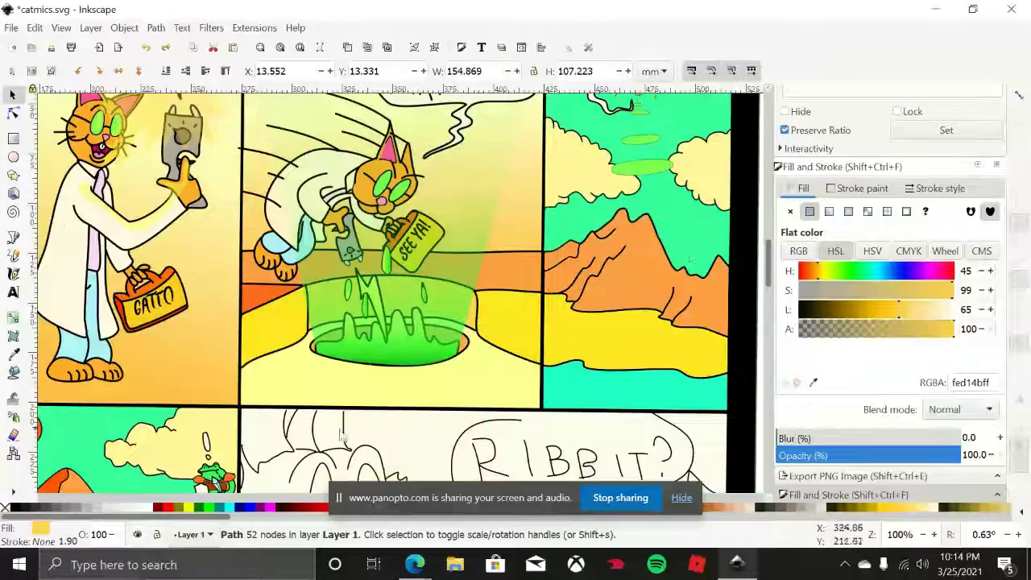
Examine the PLOP panel with its OUCH briefcase and the reclining cat on the yellow hill in the mountain panel
scroll(519, 228, "left", 3, "shift")
scroll(519, 228, "up", 2, "ctrl")
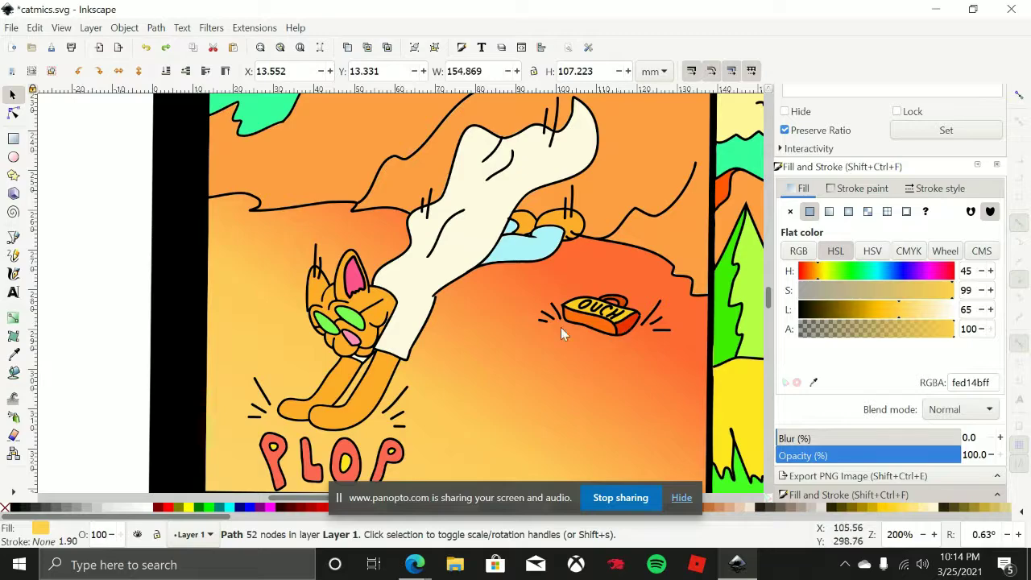
scroll(563, 333, "up", 3)
scroll(594, 375, "down", 3)
scroll(552, 294, "down", 3)
scroll(552, 295, "left", 2)
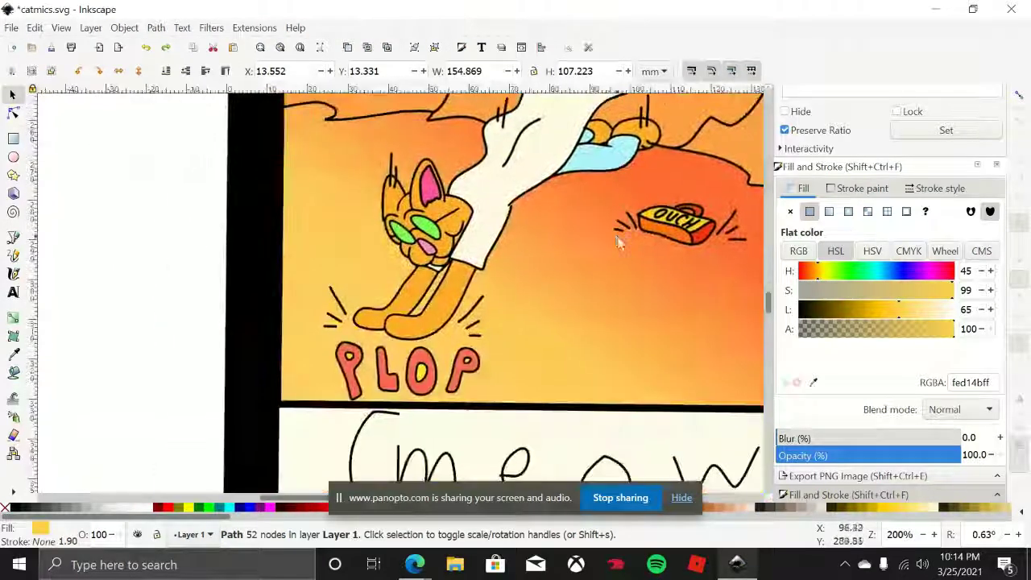
scroll(618, 242, "up", 6)
scroll(626, 287, "right", 4)
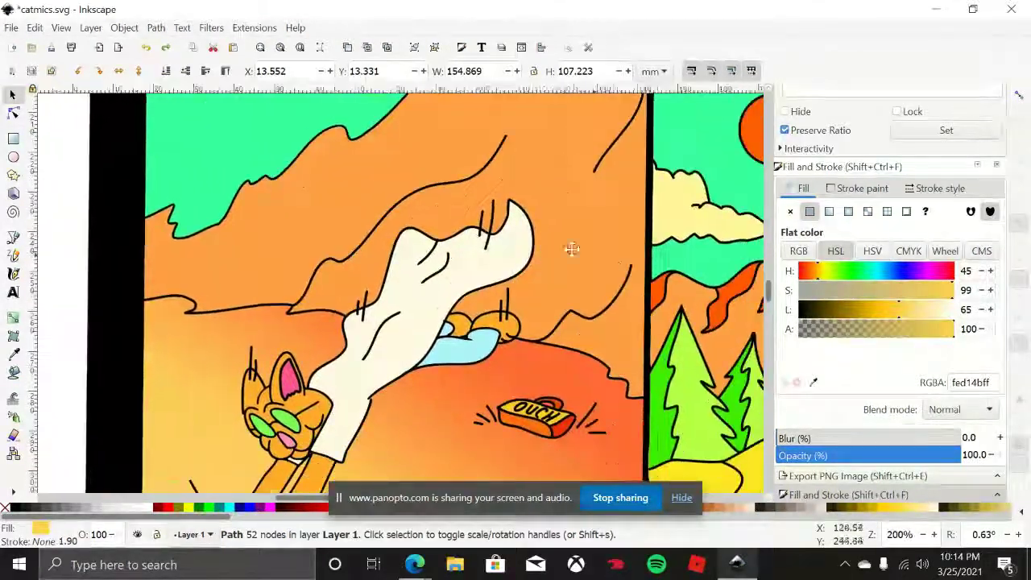
scroll(571, 249, "right", 8)
scroll(571, 249, "down", 4)
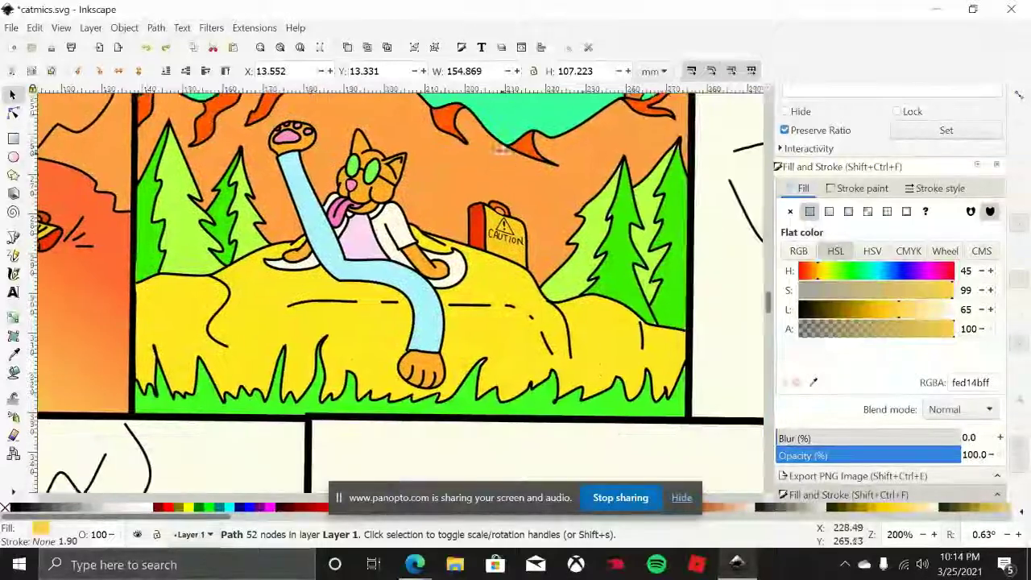
scroll(499, 149, "up", 2)
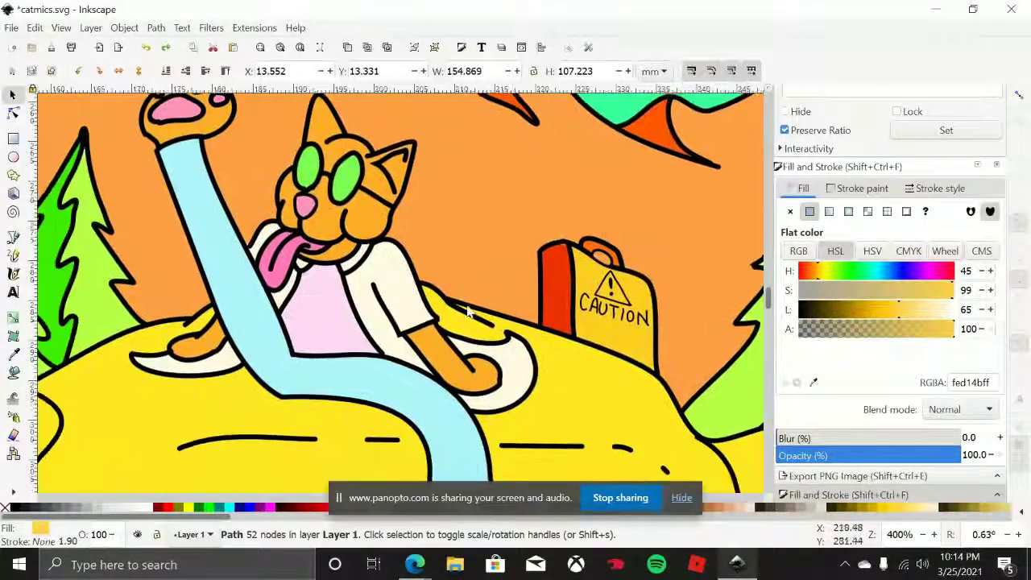
scroll(467, 312, "down", 5)
scroll(431, 407, "up", 2)
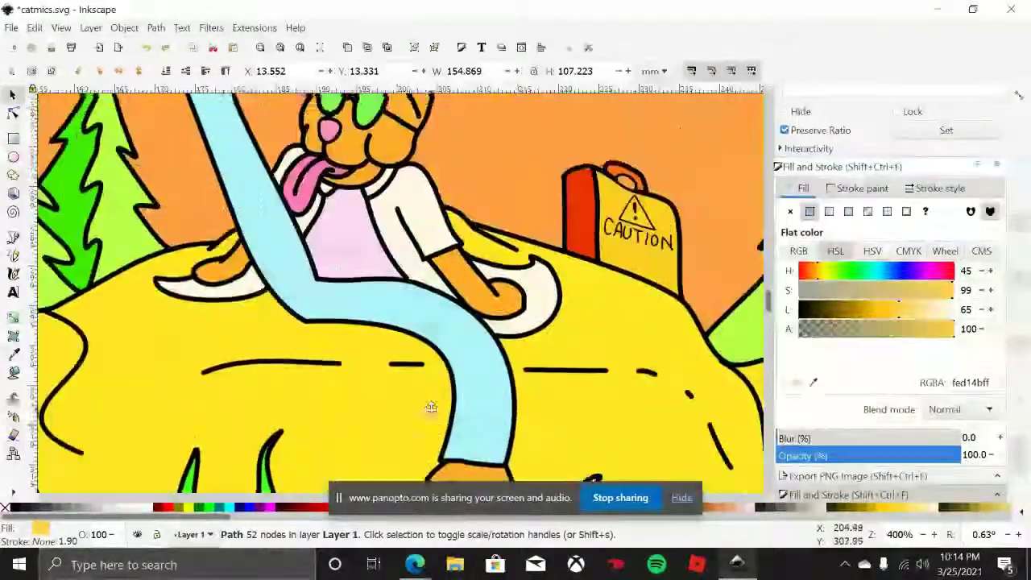
Rotate the canvas to about -2.05° and examine the frog with the sword and the RIBBIT? / MEOW? sketch panel
scroll(430, 407, "down", 4, "ctrl+shift")
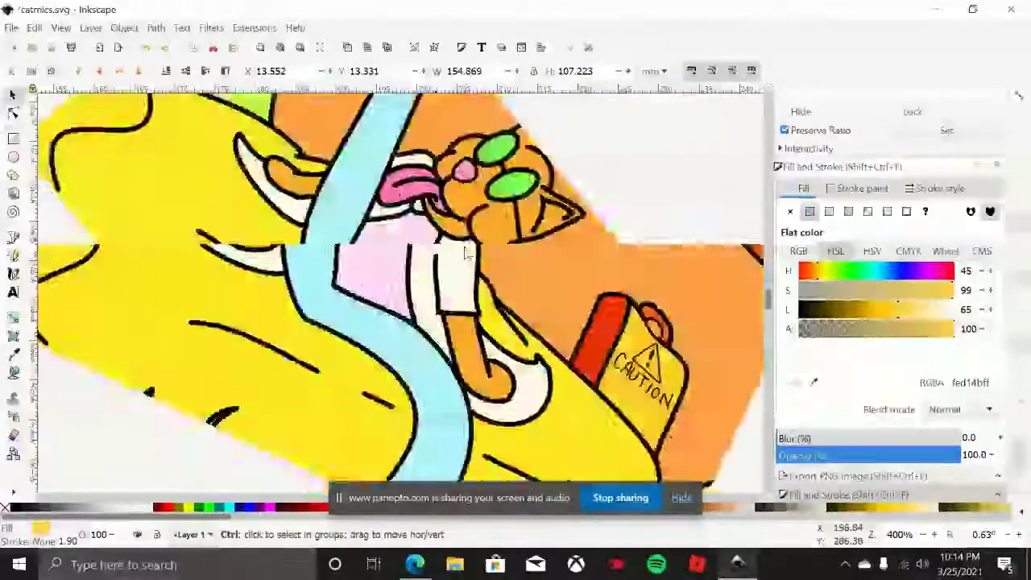
scroll(464, 254, "up", 5, "ctrl+shift")
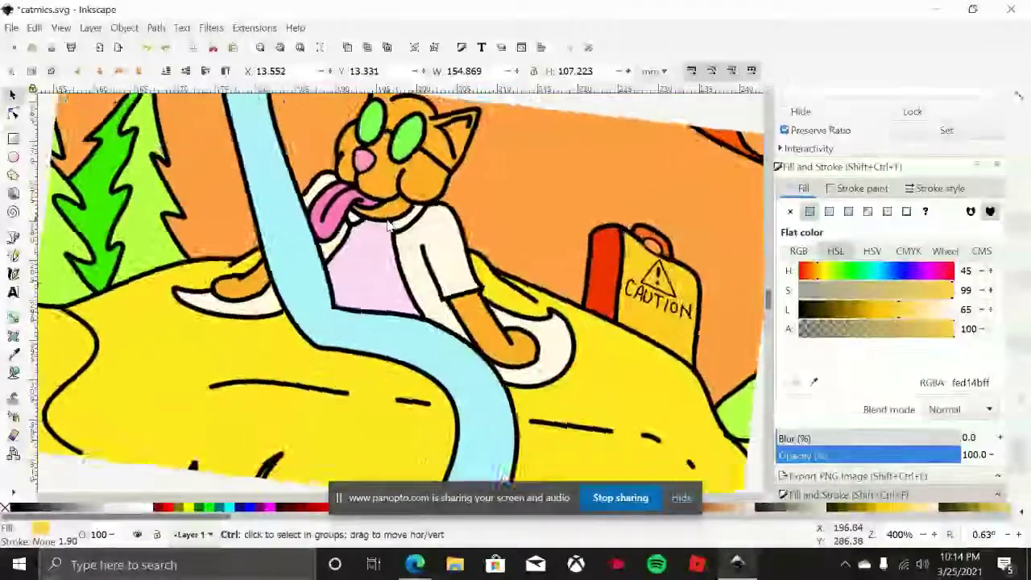
scroll(539, 177, "right", 8)
scroll(460, 202, "up", 8)
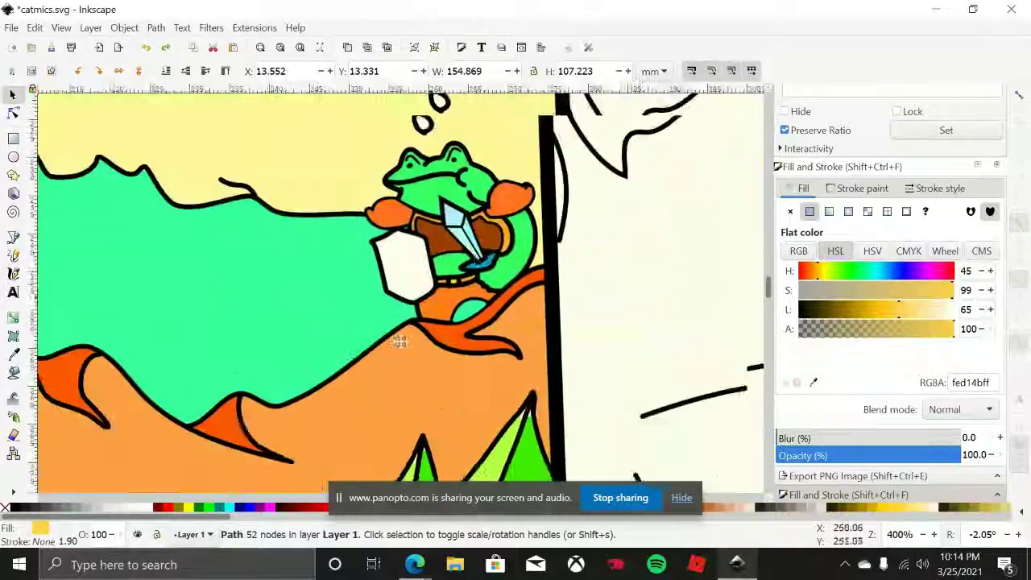
scroll(399, 341, "up", 2, "ctrl")
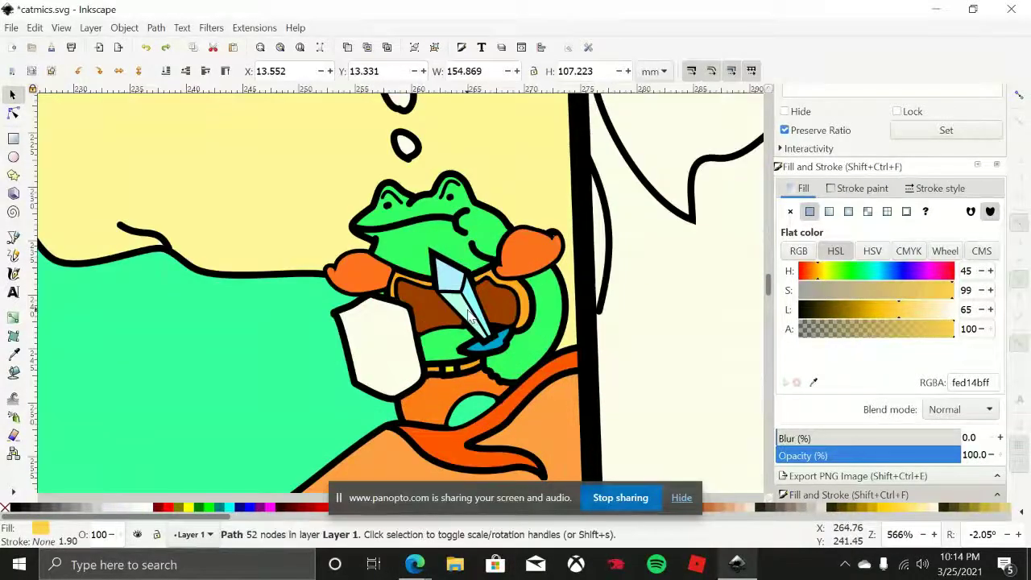
scroll(469, 315, "down", 5, "ctrl")
scroll(552, 292, "up", 3, "ctrl")
scroll(472, 338, "down", 1, "ctrl")
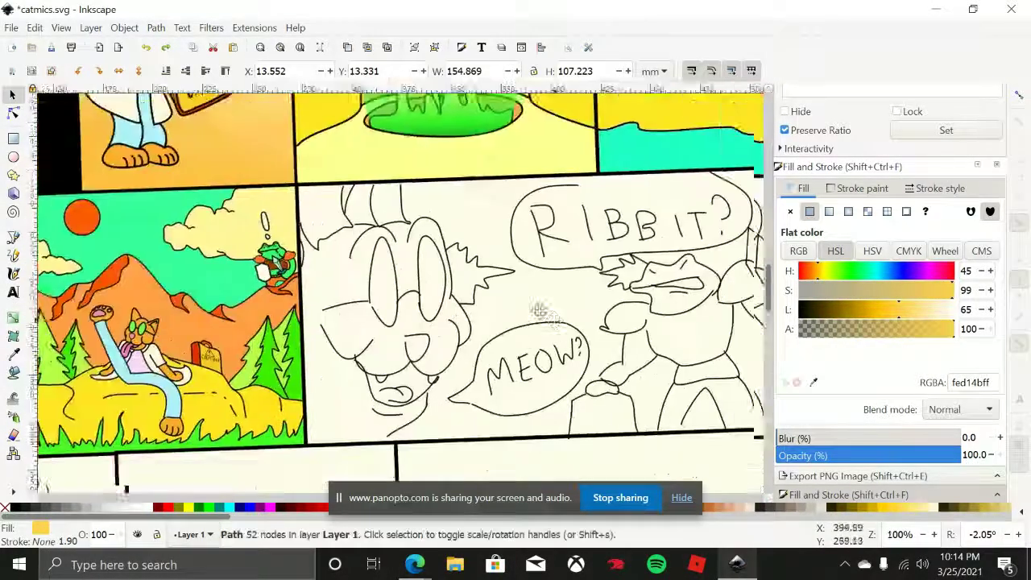
Insert a node midway along the frog's mouth line in the meow / RIB RIB handshake sketch
scroll(539, 310, "down", 2)
scroll(484, 403, "left", 8)
scroll(447, 480, "down", 4)
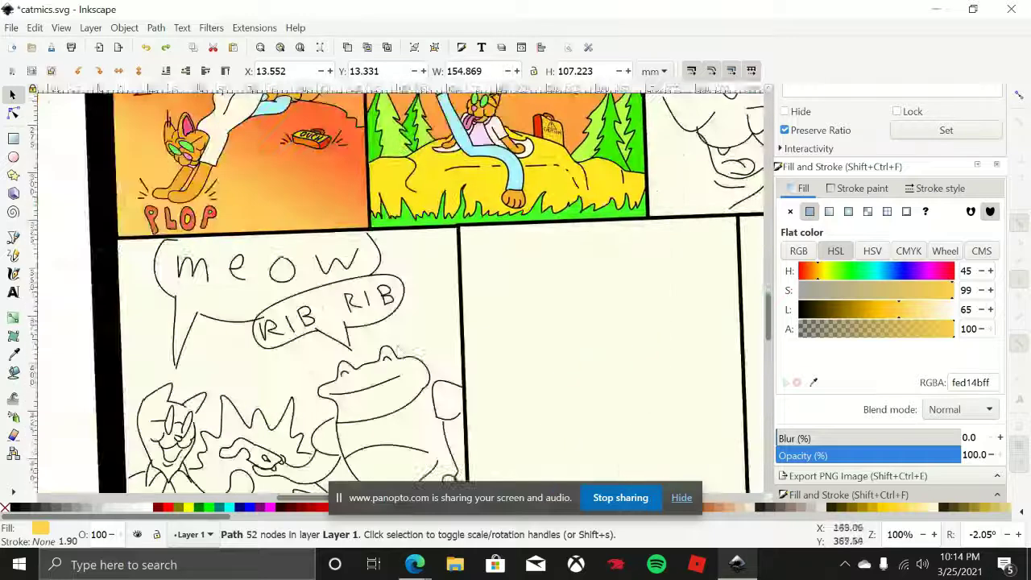
scroll(633, 230, "left", 5)
scroll(633, 230, "down", 2)
scroll(536, 241, "right", 5)
scroll(537, 241, "down", 3)
scroll(539, 241, "up", 1, "ctrl")
scroll(501, 253, "left", 3)
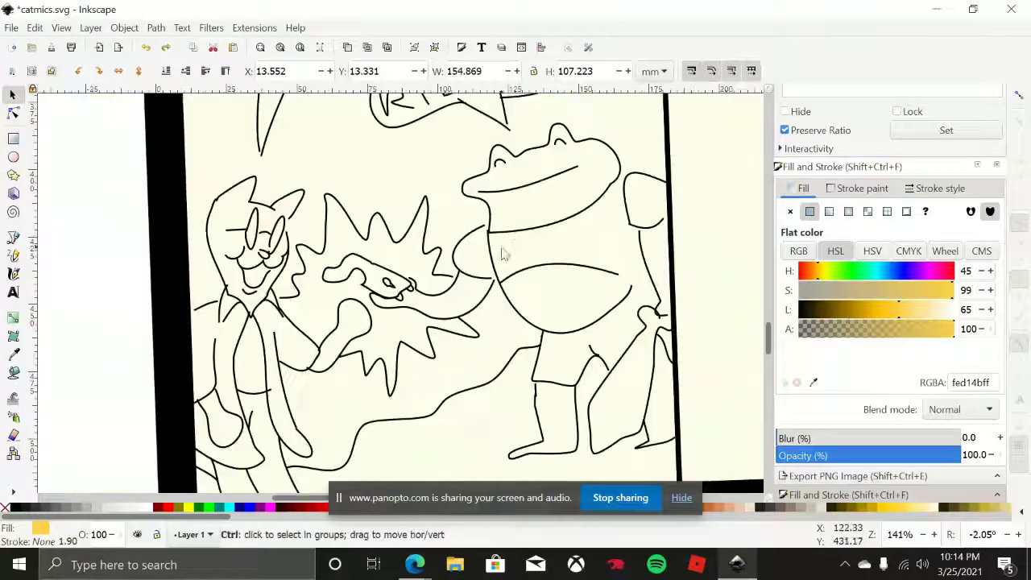
scroll(516, 272, "up", 5)
scroll(525, 300, "up", 1, "ctrl")
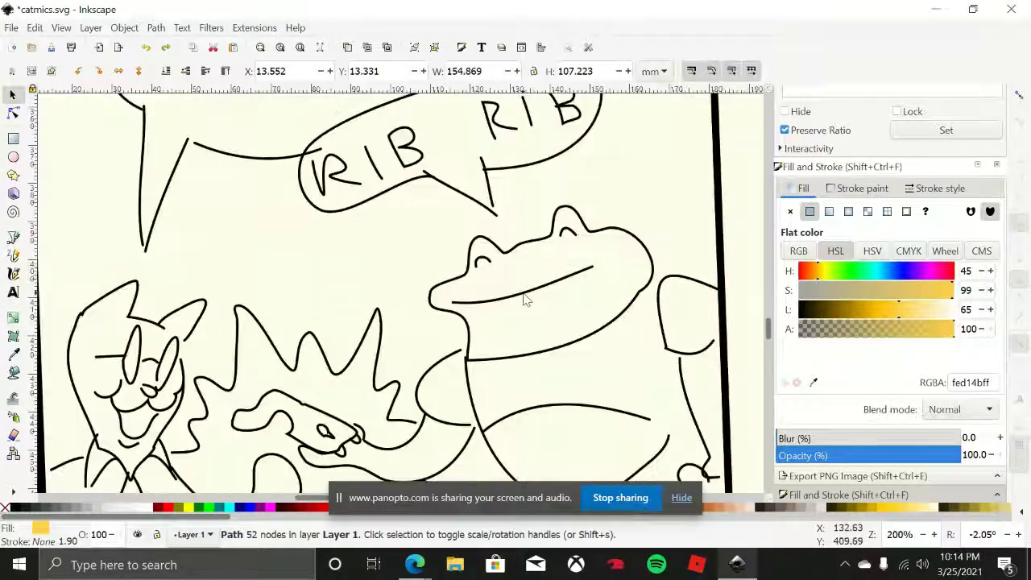
left_click(525, 298)
key("n")
left_click(530, 301)
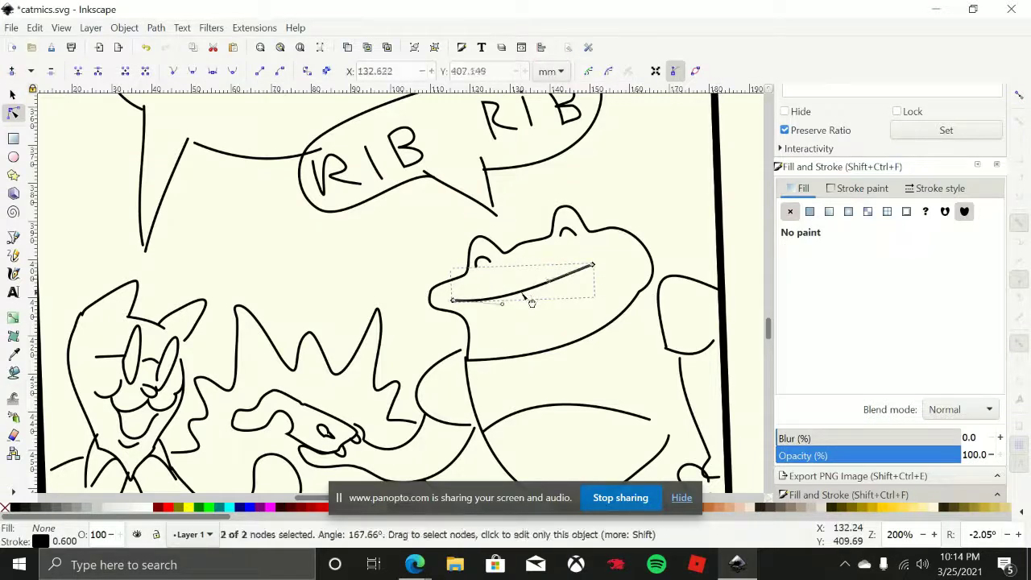
double_click(521, 293)
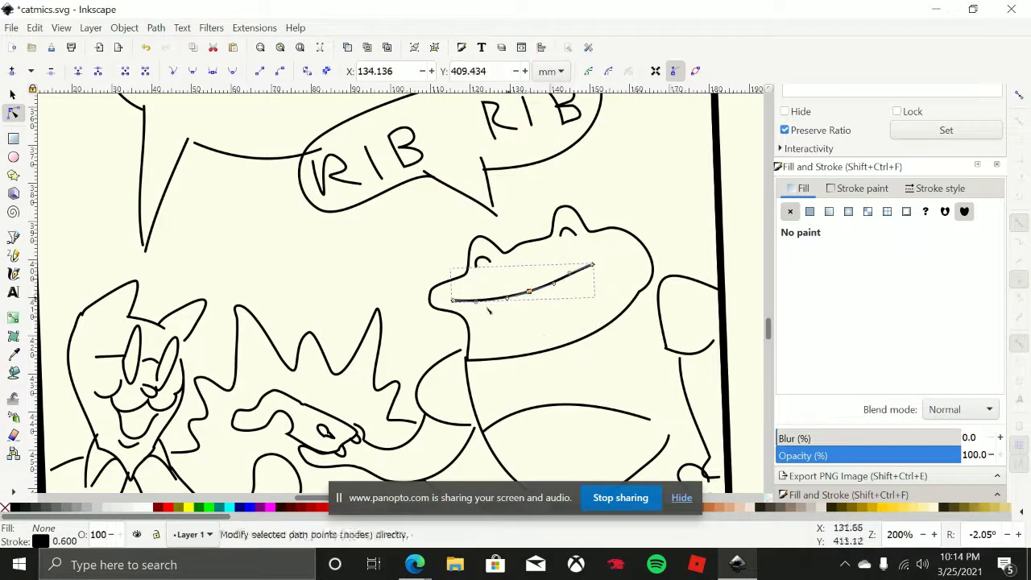
Draw a freehand lower lip curve from end to end of the frog's mouth line, making the mouth about 35.5 × 12.4 mm
left_click(13, 256)
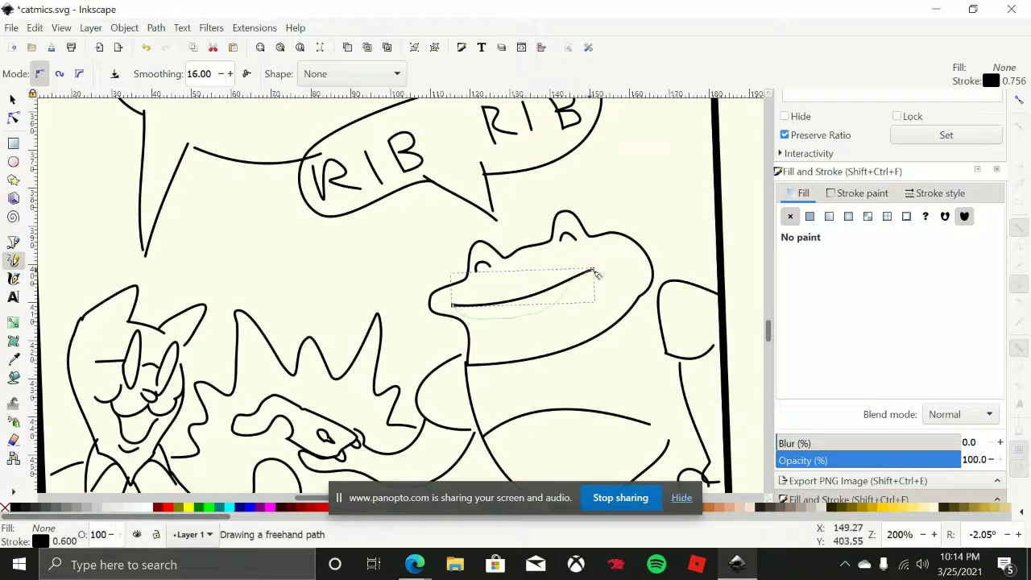
left_click(13, 99)
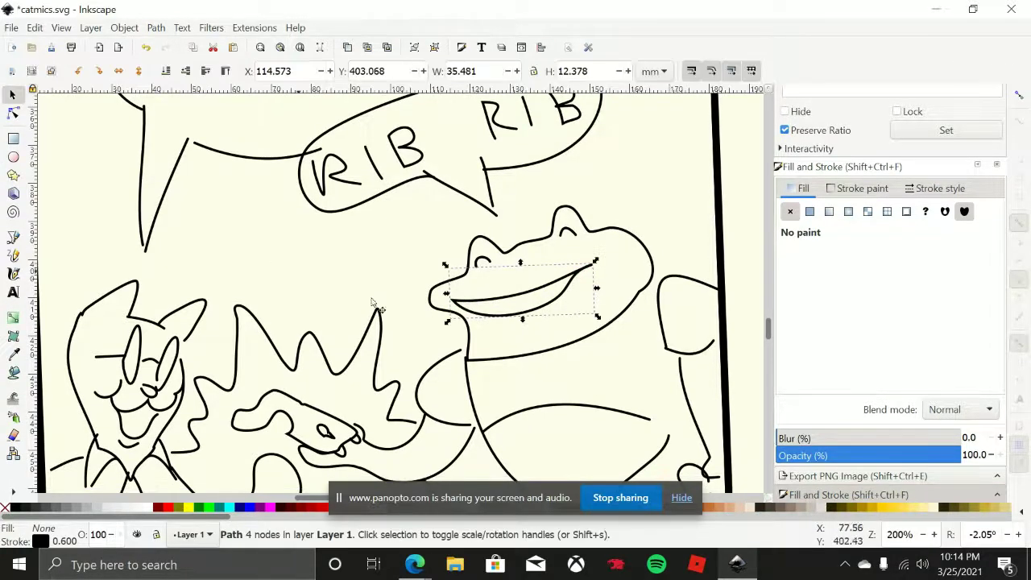
Reshape the frog's lower lip by its nodes into a thin sliver just beneath the upper mouth line
double_click(509, 318)
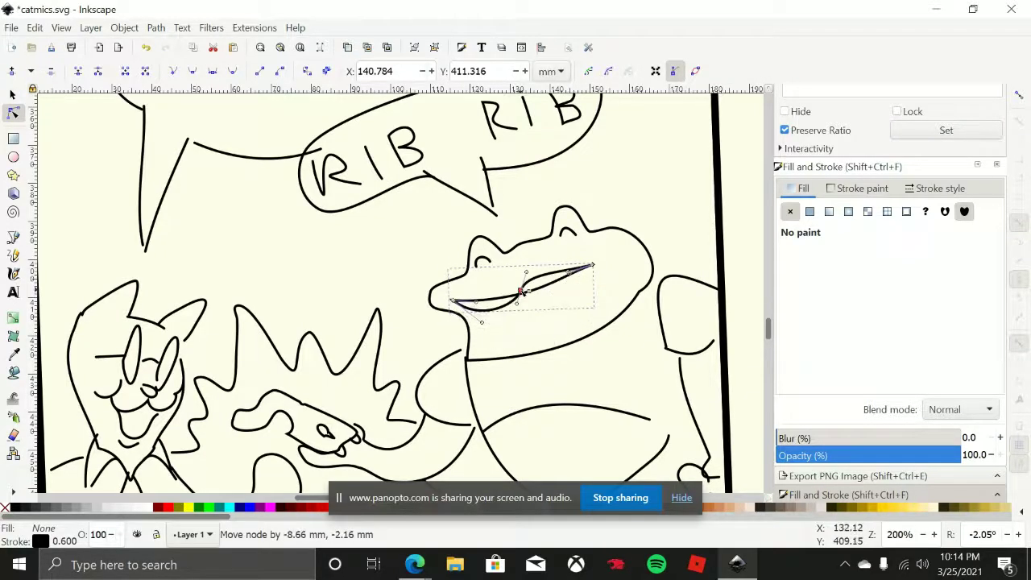
left_click_drag(542, 337, 546, 318)
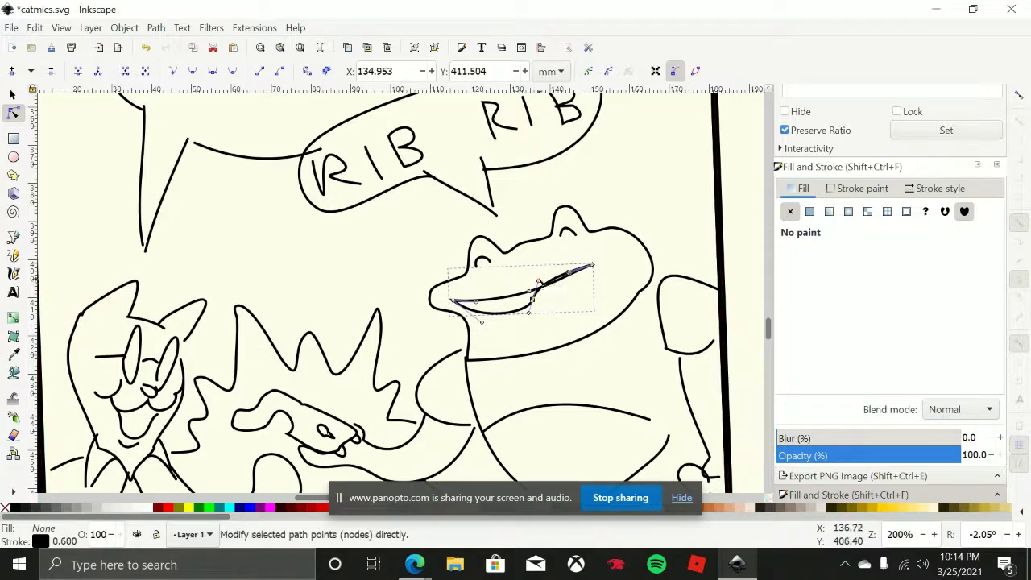
left_click(533, 300)
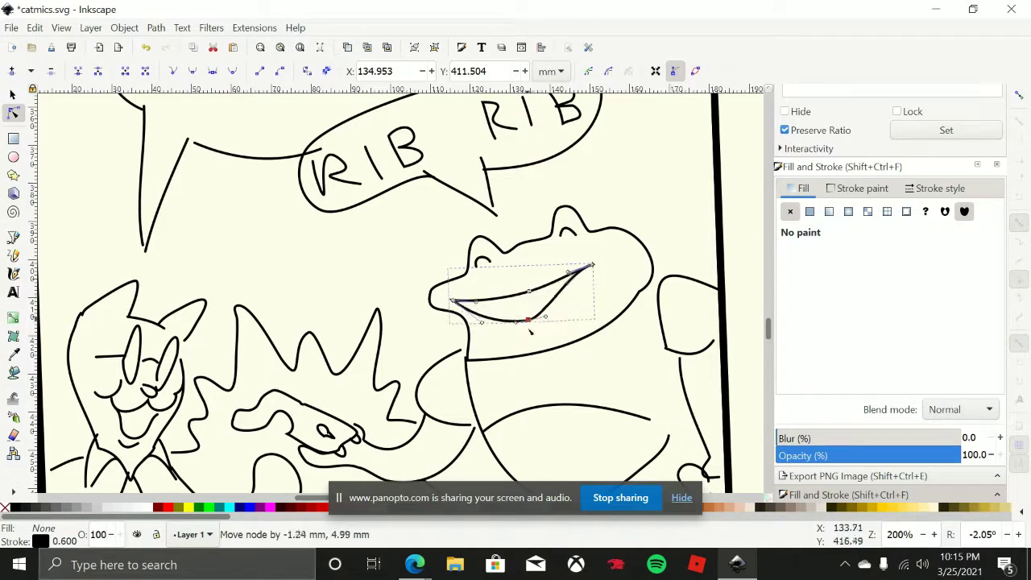
left_click_drag(532, 304, 530, 304)
key("Escape")
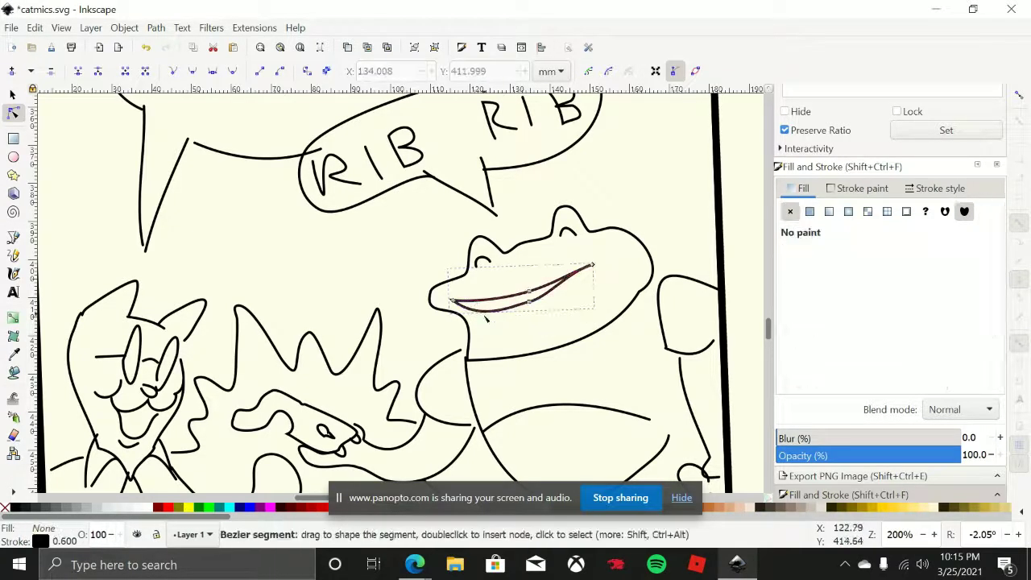
left_click(454, 302)
mouse_move(528, 302)
left_mouse_down()
mouse_move(513, 276)
mouse_move(533, 309)
mouse_move(520, 304)
left_mouse_up()
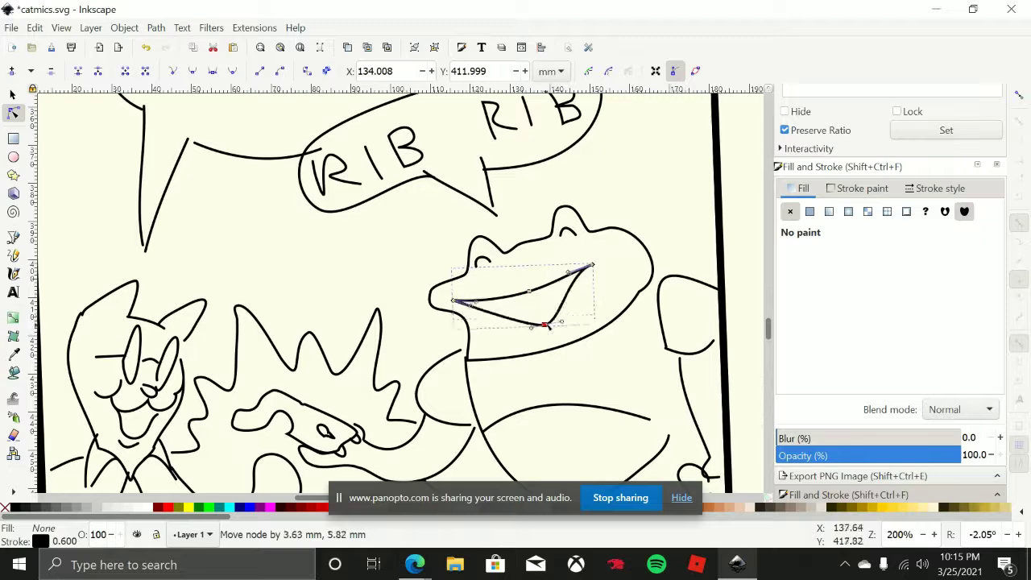
left_click_drag(525, 298, 518, 292)
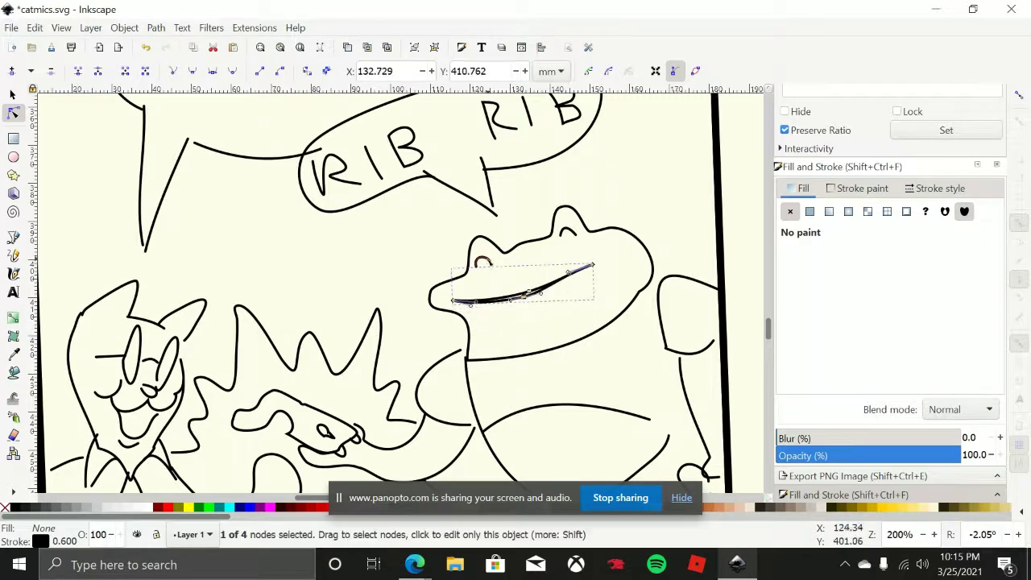
Duplicate the frog's two small eye arcs and place the copies just above its eye bumps
left_click(484, 260)
scroll(499, 278, "up", 2)
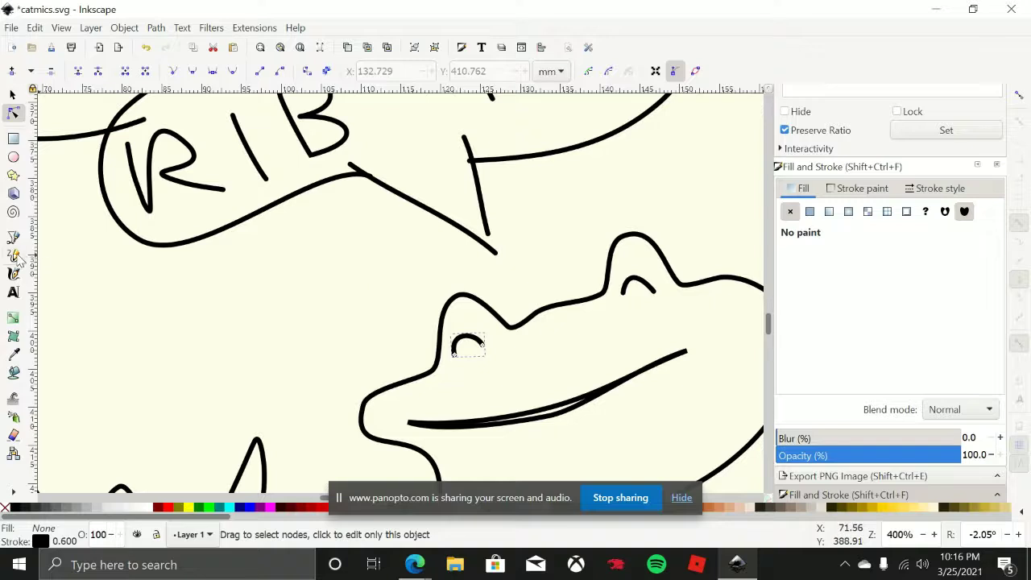
left_click(14, 256)
left_click(12, 98)
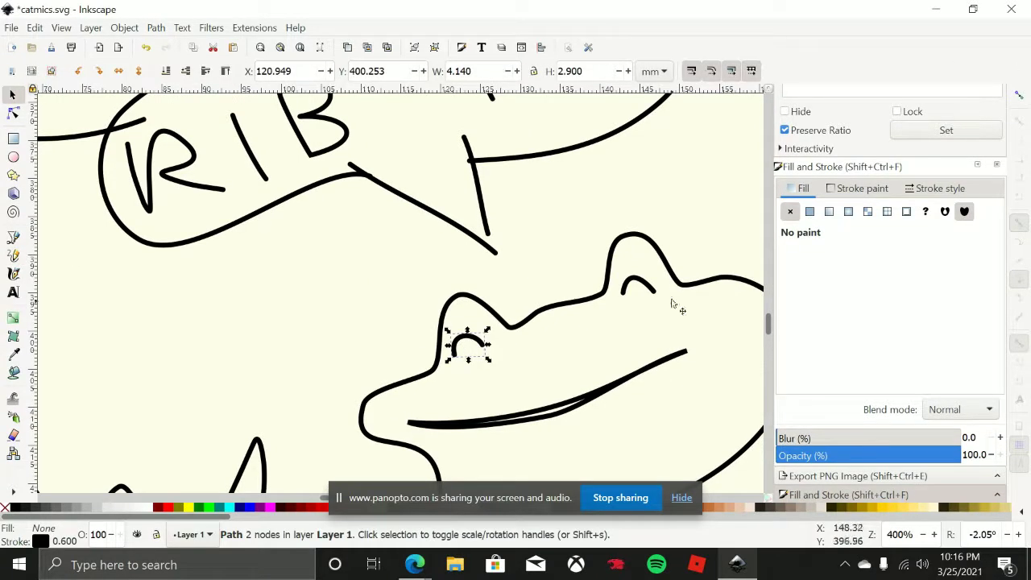
left_click(624, 292)
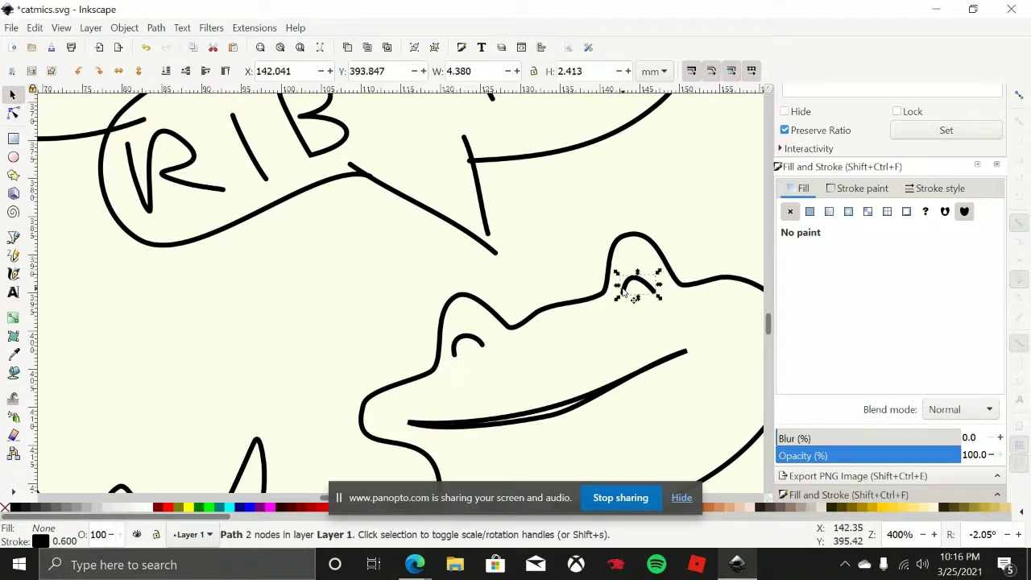
left_click(468, 347)
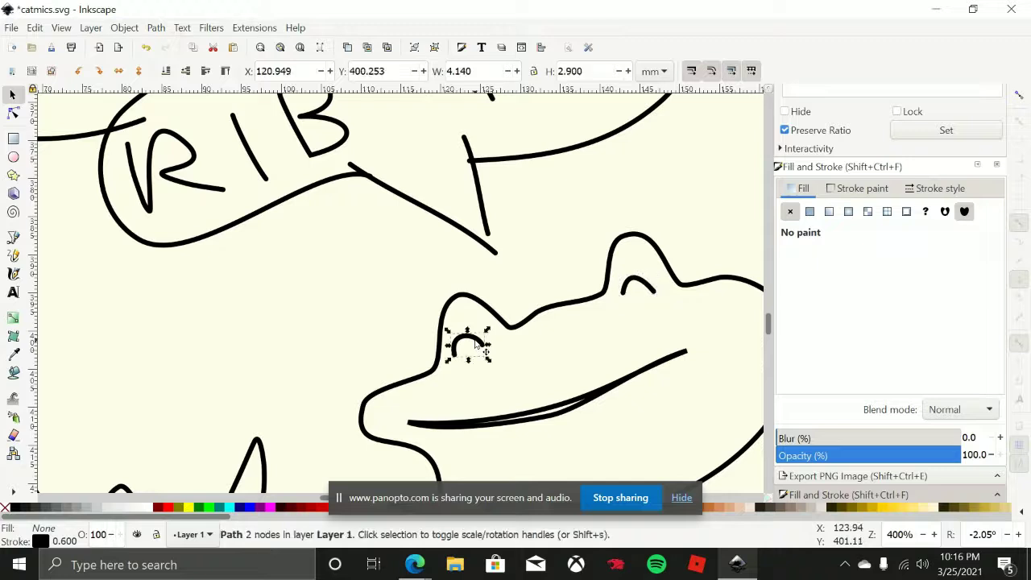
left_click(627, 296, "shift")
key("ctrl")
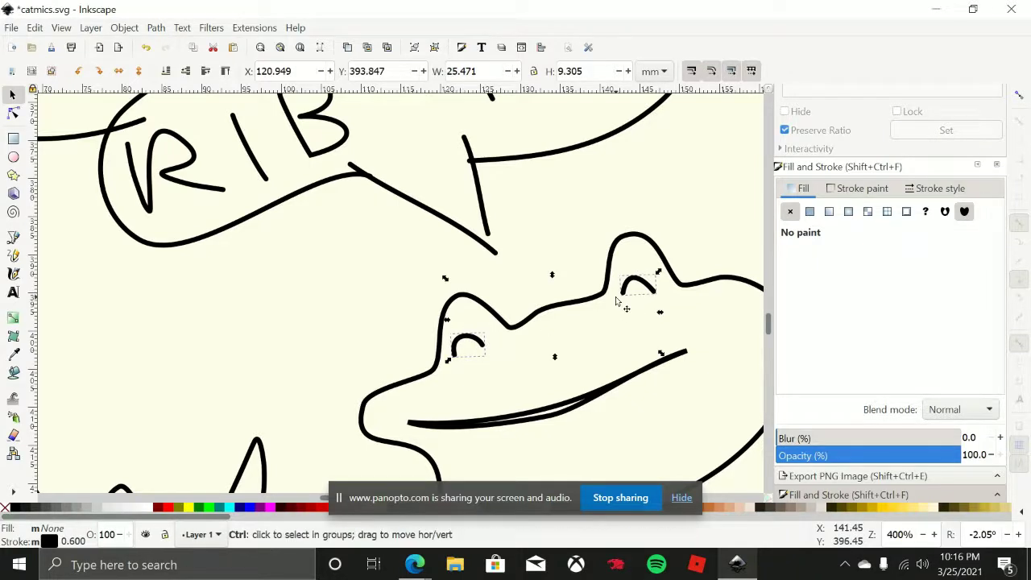
left_click_drag(626, 288, 611, 214)
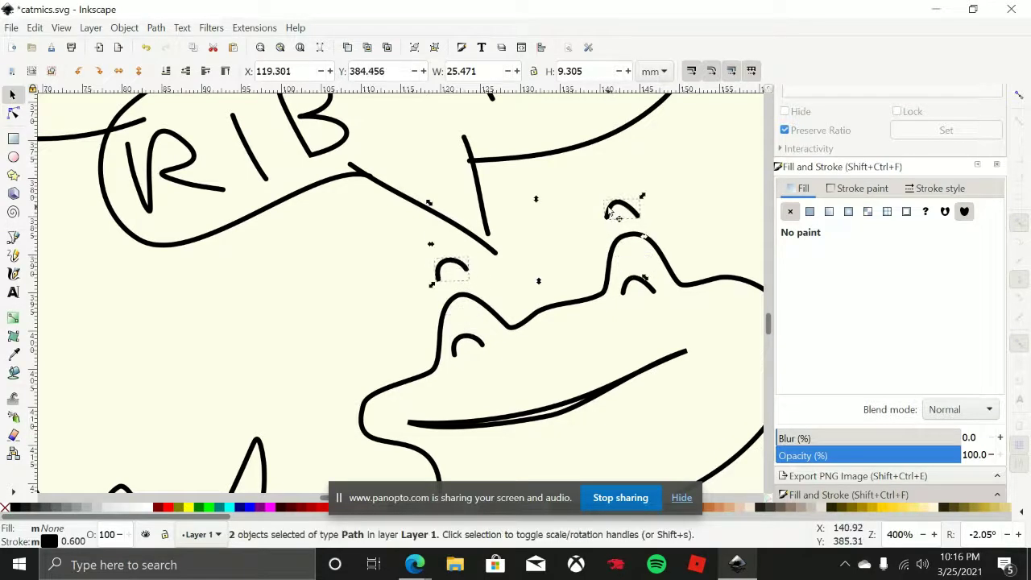
Combine the two copied eye arcs into a single path
left_click(157, 28)
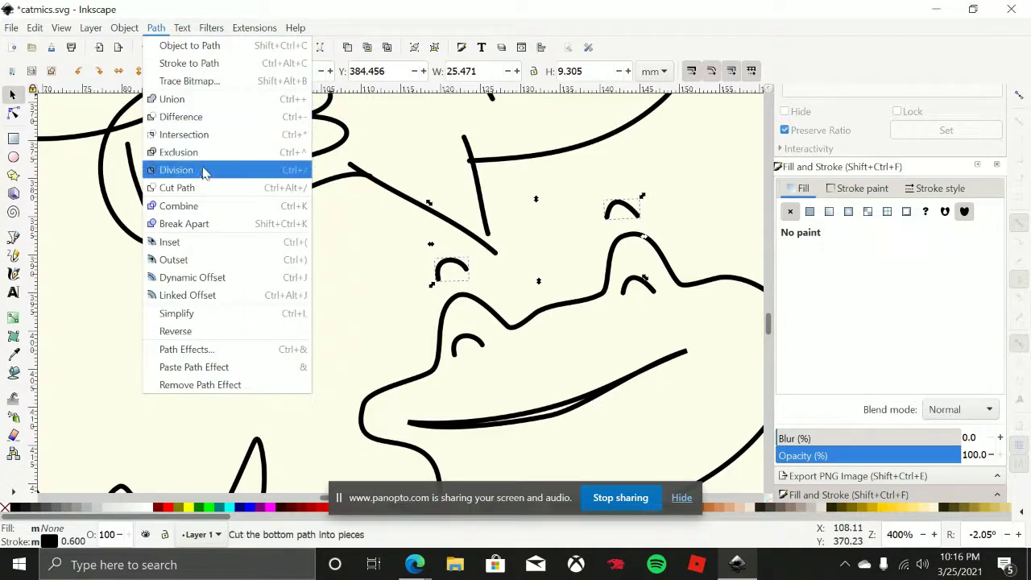
left_click(221, 206)
left_click(707, 216)
Move the combined arcs down onto the inner tops of the frog's eye bumps
scroll(685, 211, "down", 1)
scroll(684, 211, "right", 1)
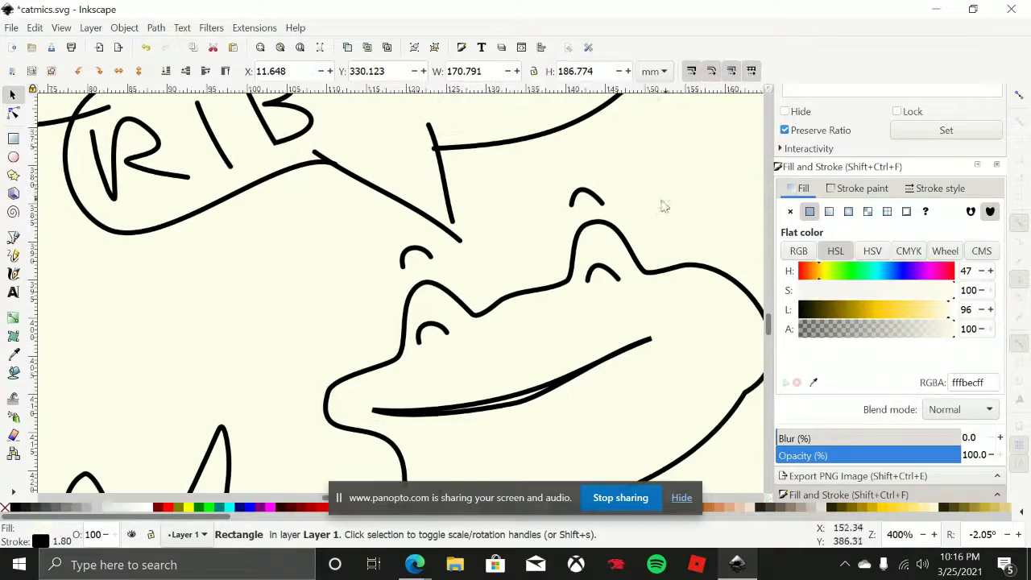
key("Right")
key("Right")
key("Down")
key("Down")
left_click_drag(568, 203, 581, 240)
Shift the lower lip's middle node along the mouth line towards the corner near the frog's cheek
left_click(518, 406)
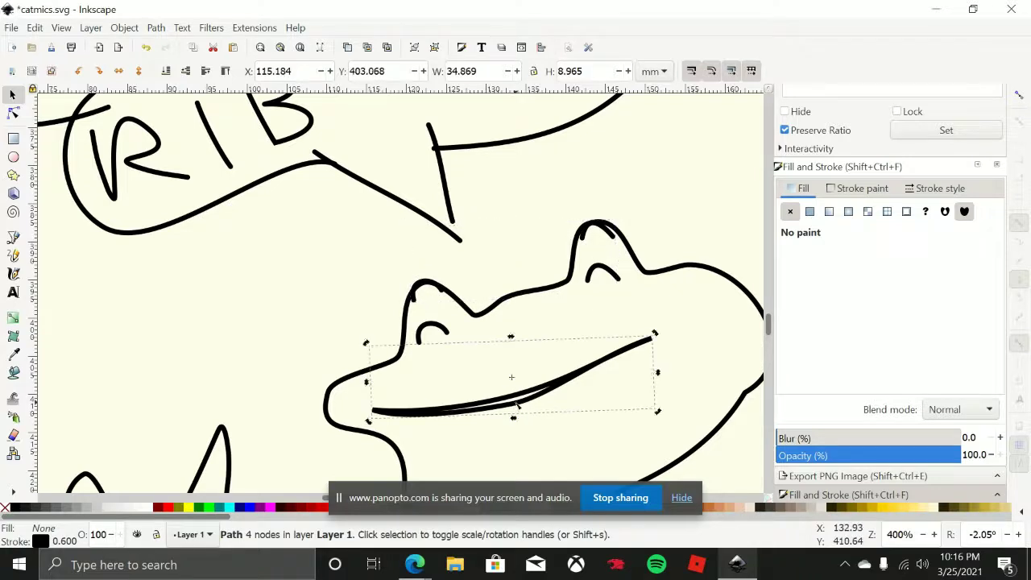
key("n")
left_click_drag(516, 406, 598, 368)
scroll(613, 400, "down", 3)
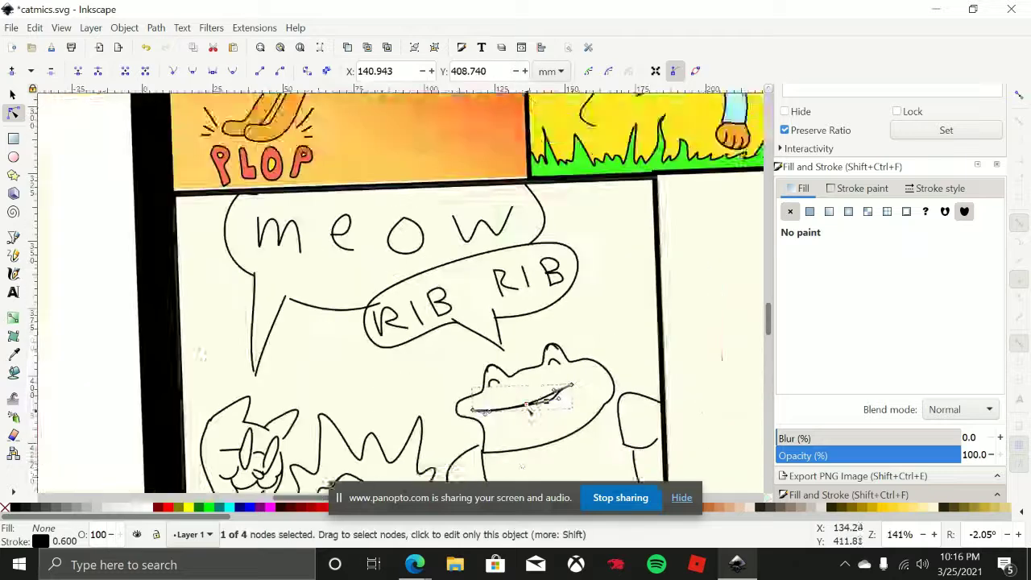
scroll(613, 400, "down", 3)
mouse_move(643, 259)
left_mouse_down()
mouse_move(625, 271)
mouse_move(651, 274)
mouse_move(658, 260)
mouse_move(635, 282)
mouse_move(656, 294)
mouse_move(649, 252)
left_mouse_up()
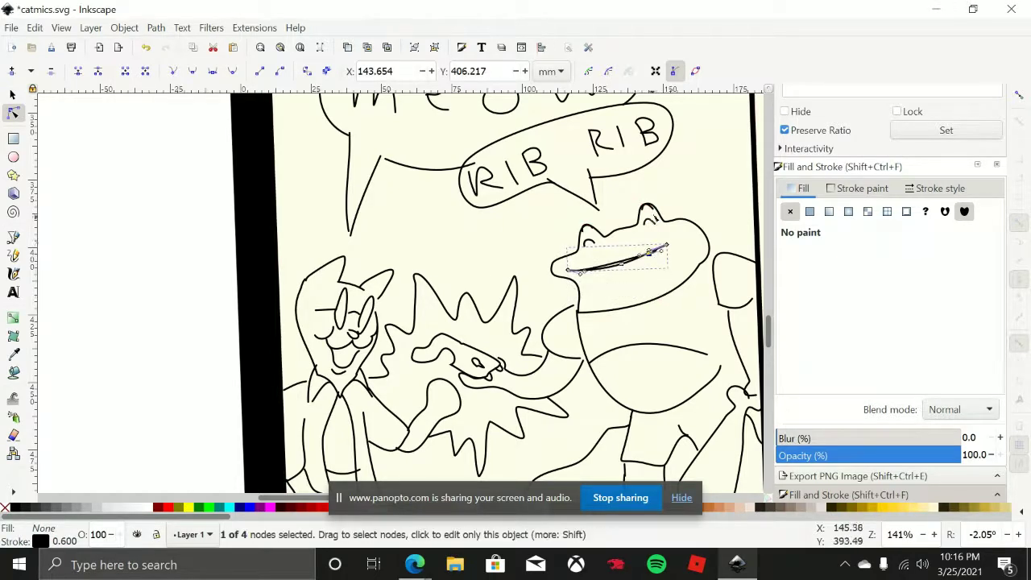
Try reshaping the combined eye arcs by a node and moving them off the frog's head, and undo both changes
left_click_drag(654, 211, 647, 194)
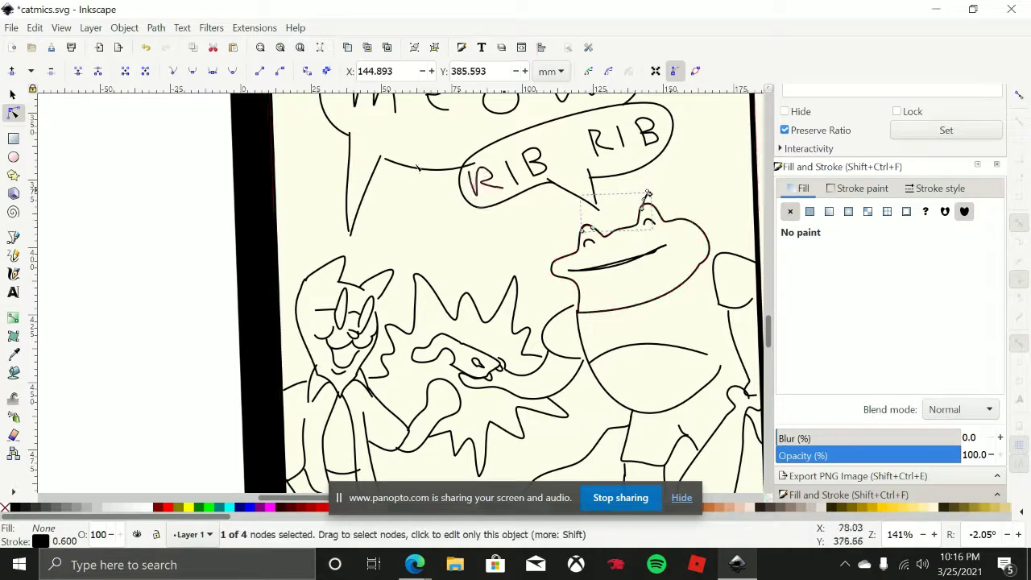
left_click(12, 94)
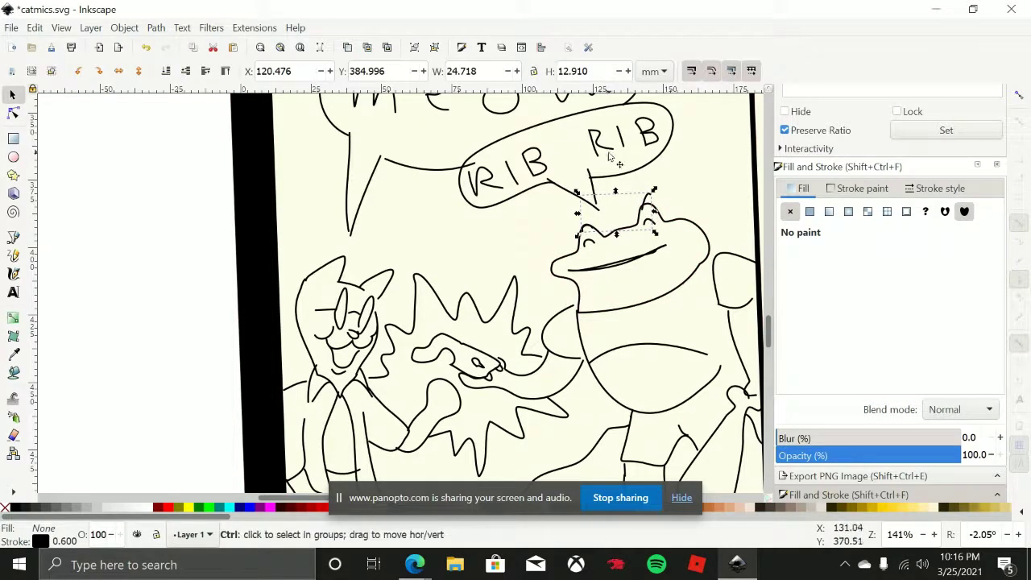
scroll(619, 216, "up", 1, "ctrl")
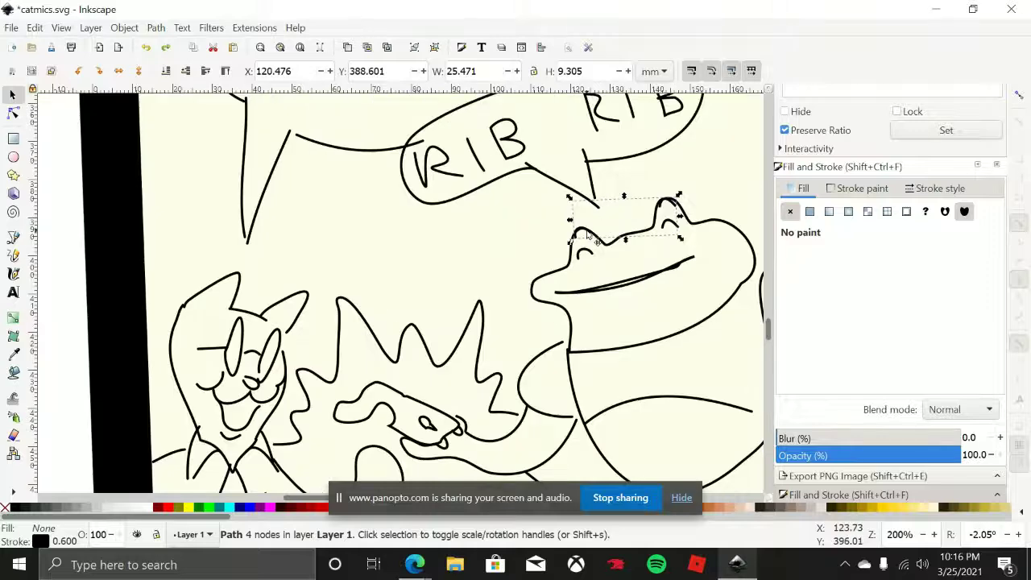
left_click_drag(589, 235, 579, 453)
scroll(569, 405, "down", 4, "ctrl")
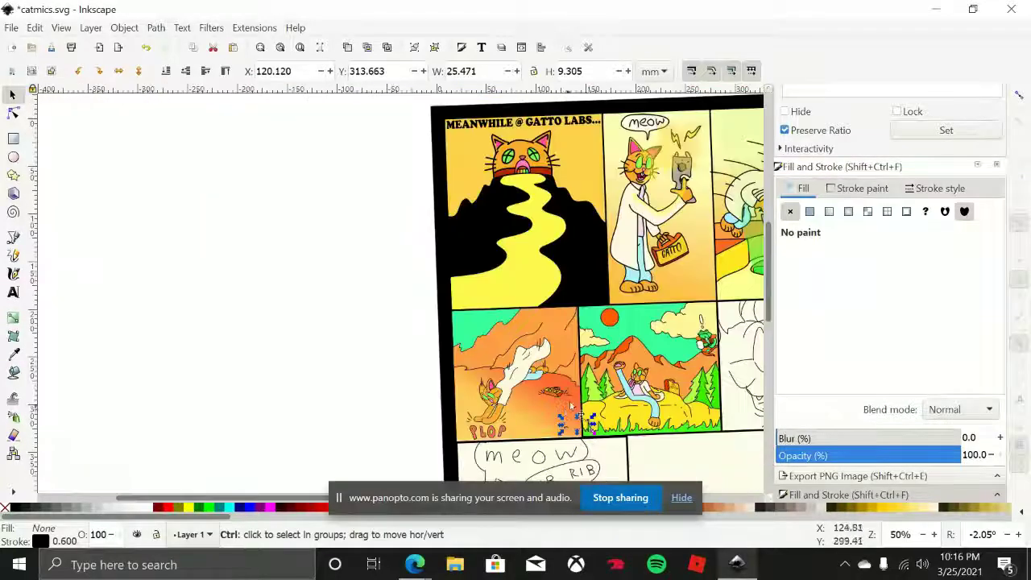
scroll(669, 302, "down", 5)
key("ctrl+z")
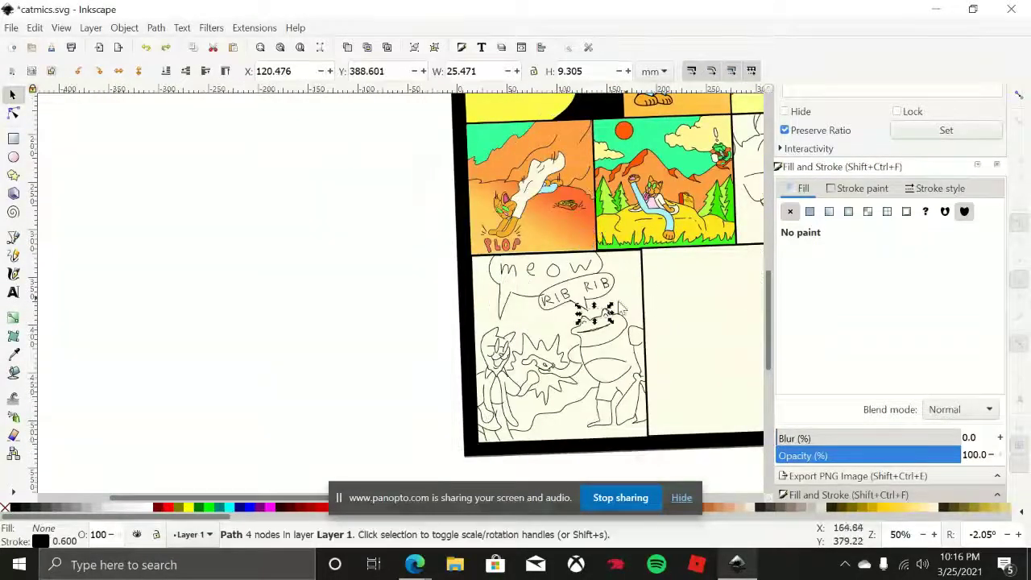
Bend the frog's lower lip downward to open the mouth into a slight grin
scroll(603, 302, "up", 3, "ctrl")
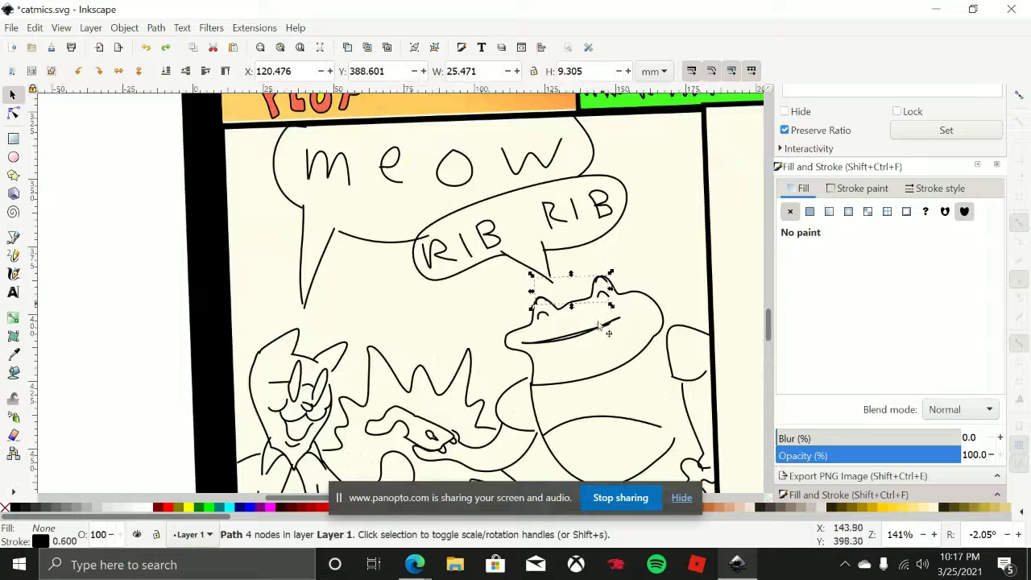
scroll(571, 344, "up", 2, "ctrl")
left_click(575, 345)
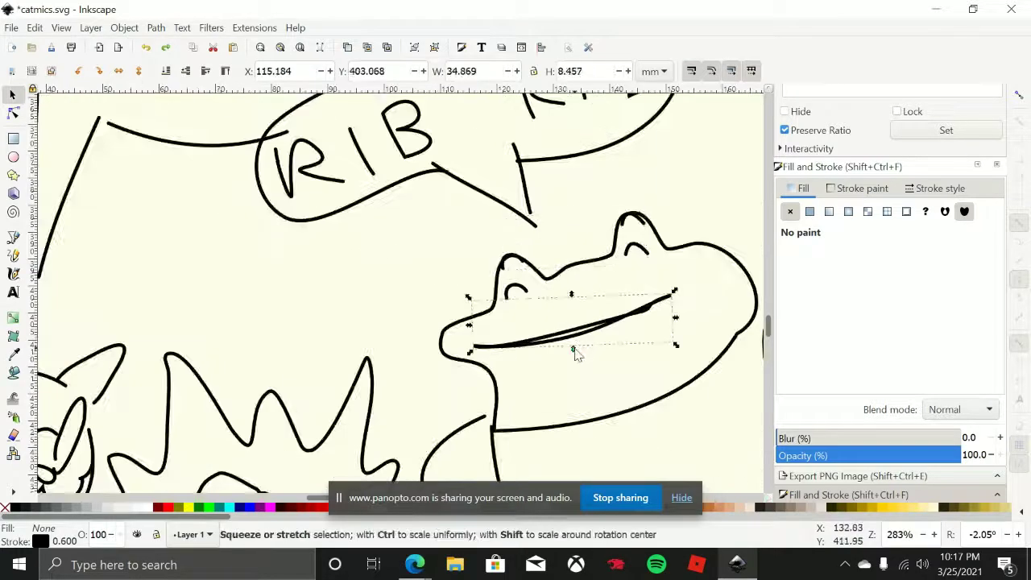
mouse_move(575, 352)
left_mouse_down()
mouse_move(577, 361)
mouse_move(579, 348)
mouse_move(591, 348)
left_mouse_up()
key("n")
Enlarge the combined arcs over the frog's eye bumps to about 28.5 × 10.4 mm
left_click(522, 261)
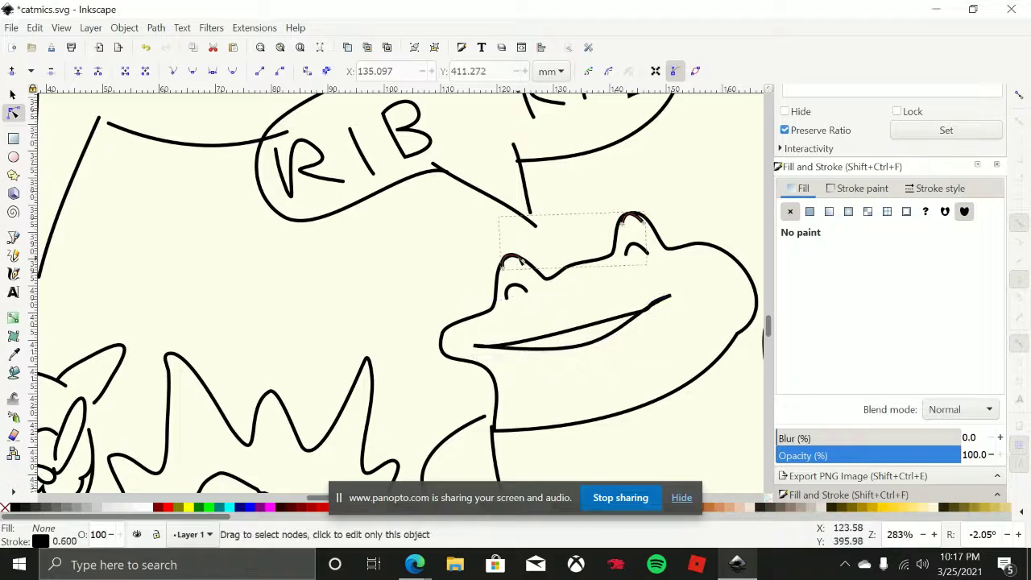
left_click(524, 263)
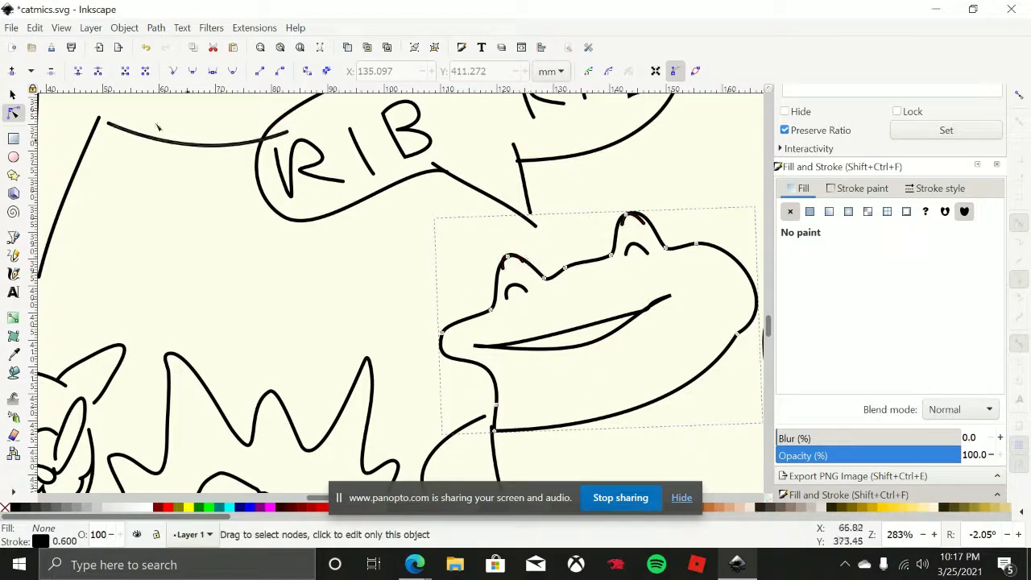
left_click(12, 95)
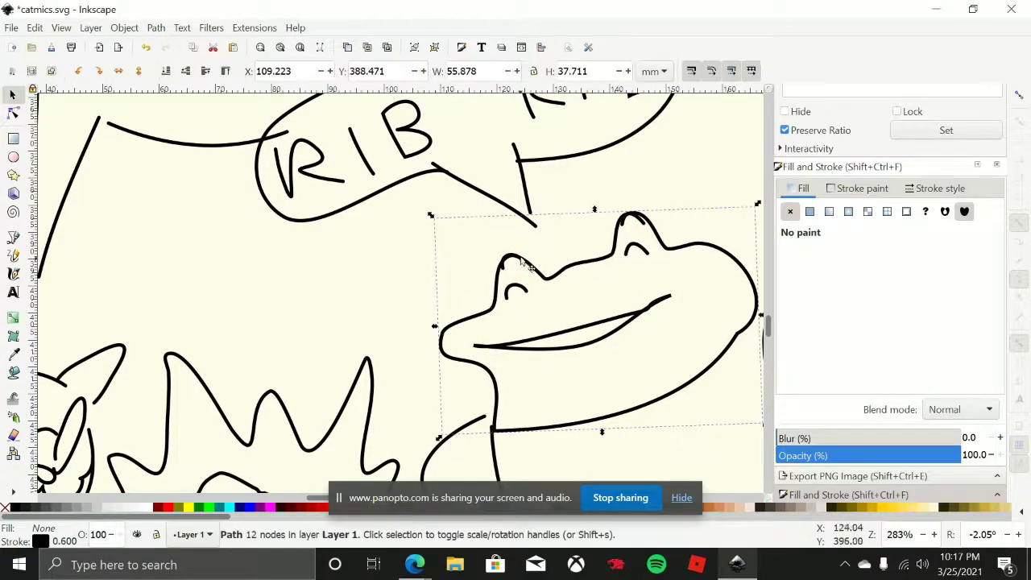
left_click_drag(522, 262, 481, 208)
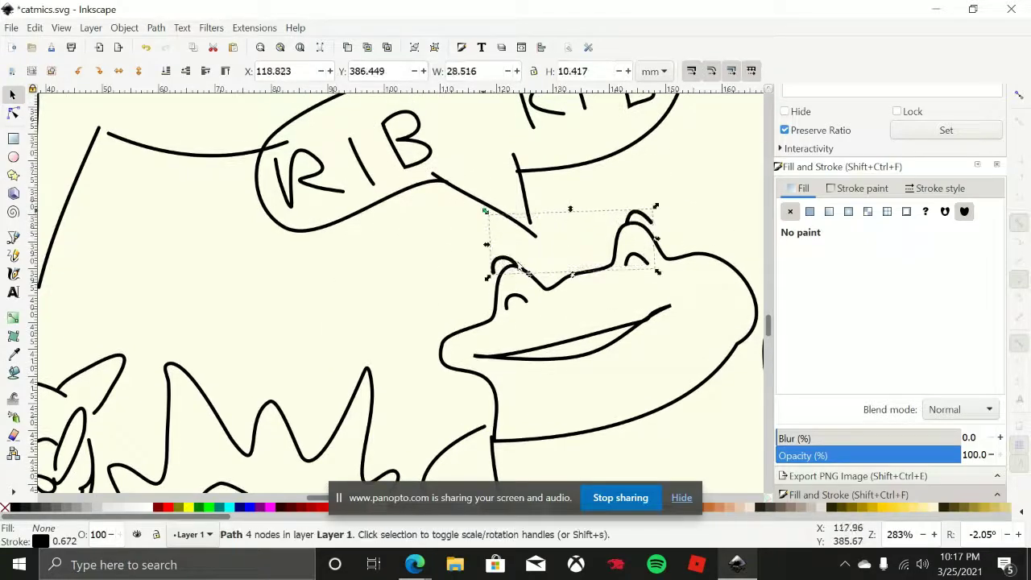
Try reshaping the frog's lower lip and nudging the outer end node of the arc over its eye bump
double_click(580, 359)
left_click_drag(587, 358, 474, 355)
left_click(503, 257)
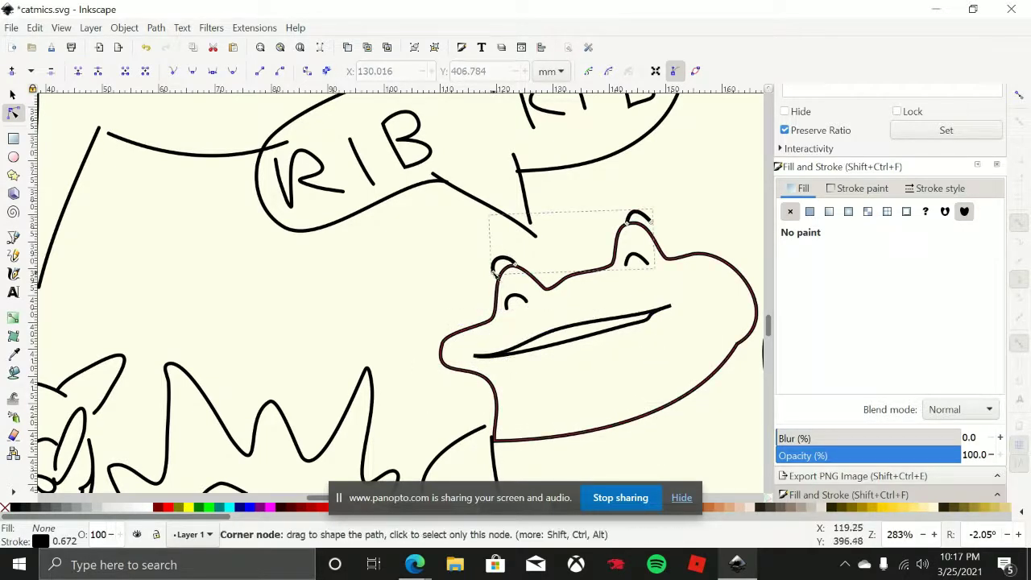
mouse_move(495, 270)
left_mouse_down()
mouse_move(484, 302)
mouse_move(496, 244)
mouse_move(342, 272)
mouse_move(488, 155)
mouse_move(490, 270)
left_mouse_up()
scroll(749, 314, "up", 1, "ctrl")
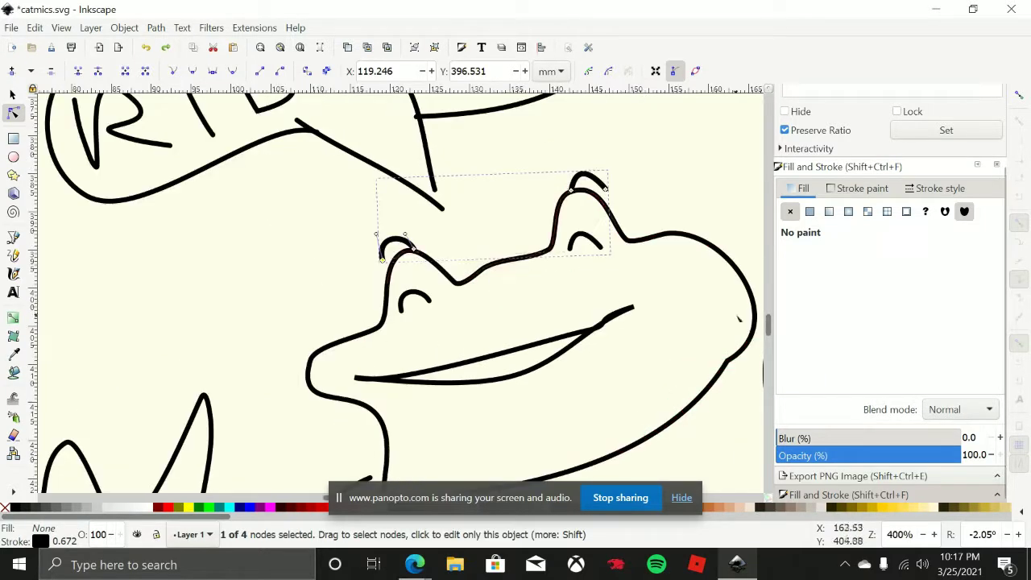
Undo the recent lip and eye-arc edits back to where the arcs sit above the frog's head, and deselect everything
key("ctrl+z")
key("ctrl+z")
key("ctrl+z")
key("ctrl+z")
key("ctrl+z")
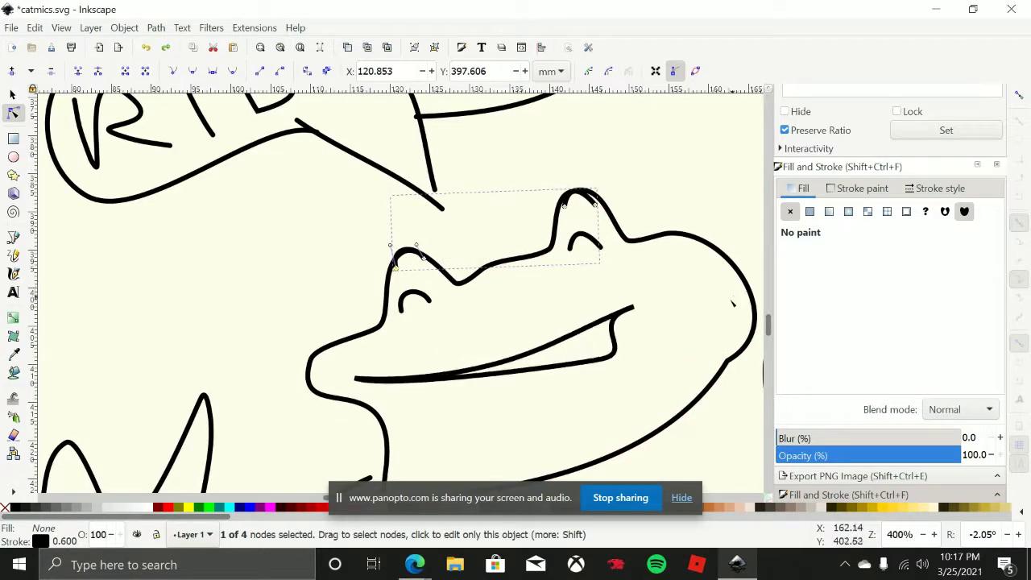
key("ctrl+z")
key("ctrl+z")
key("ctrl+z")
key("Escape")
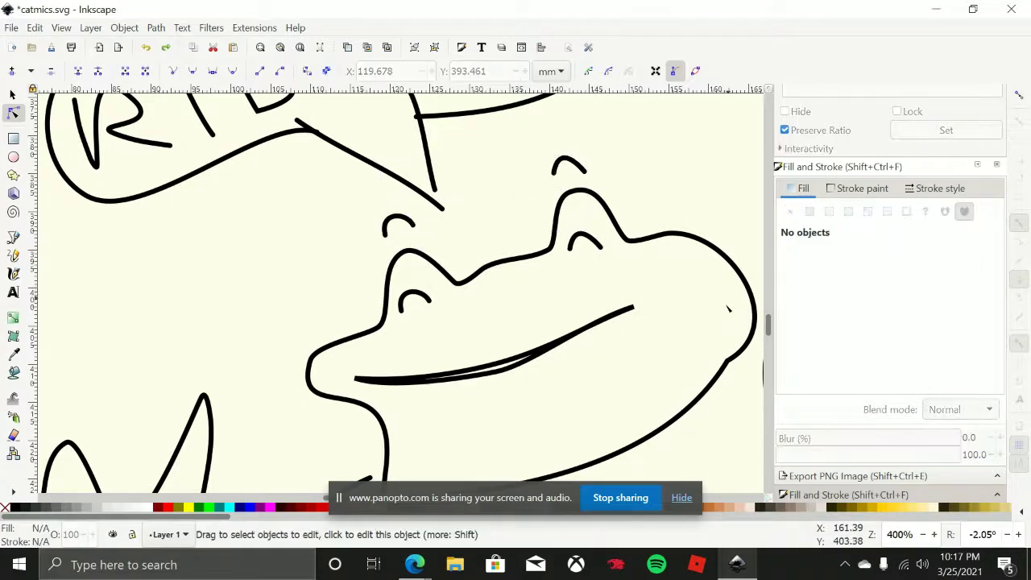
Examine the handshake panel and the neighbouring "RIBBIT?" and "MEOW?" panel for remaining work
scroll(684, 320, "down", 3, "ctrl")
scroll(662, 249, "down", 3, "ctrl")
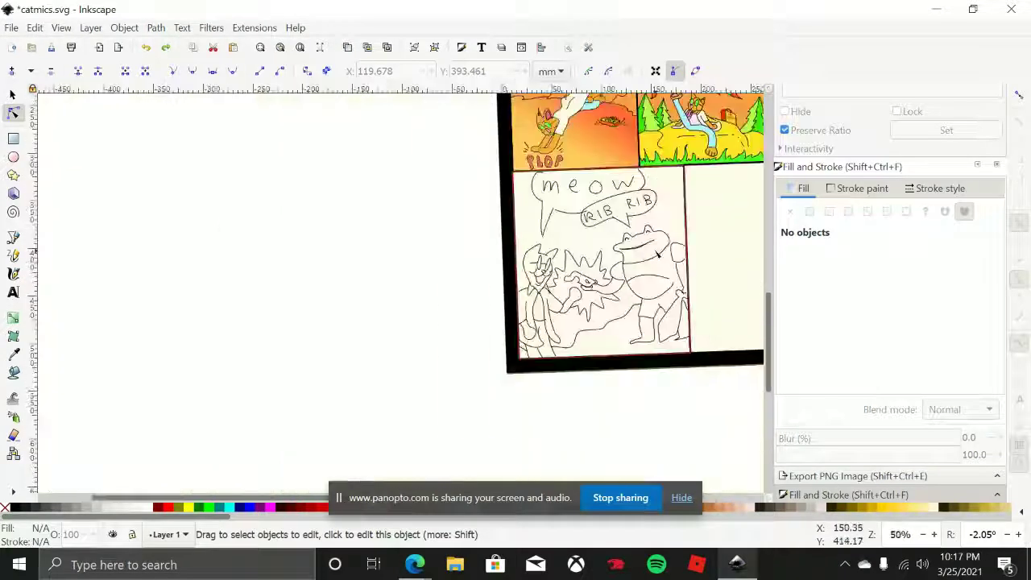
scroll(582, 274, "up", 1, "ctrl")
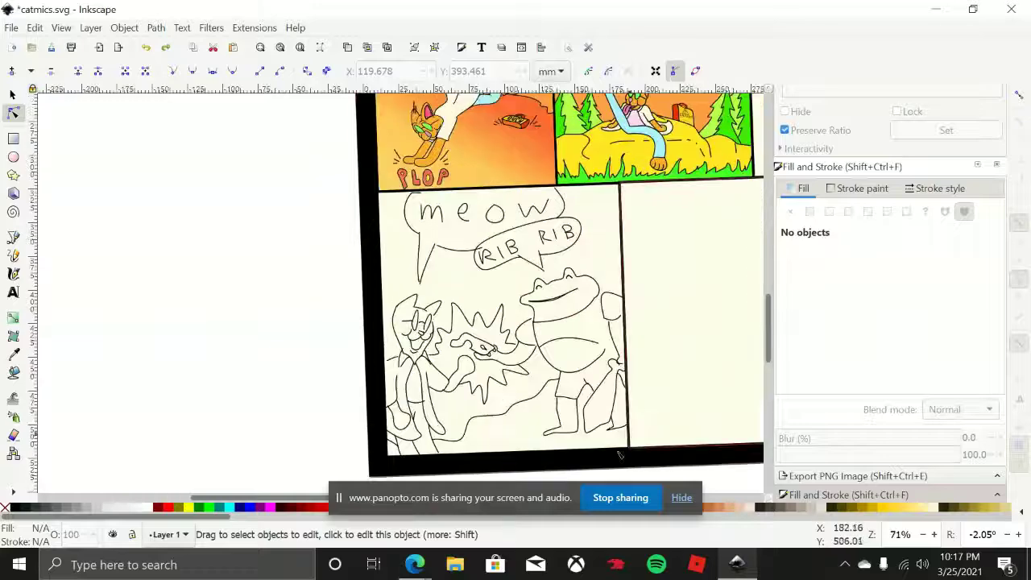
left_click(416, 567)
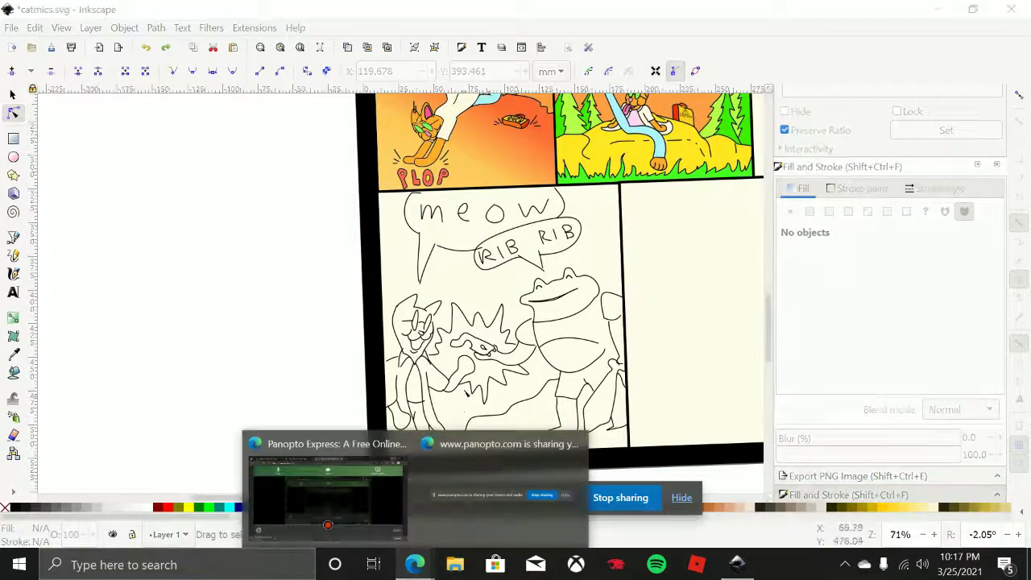
left_click(320, 339)
scroll(427, 331, "right", 8)
scroll(427, 331, "up", 5)
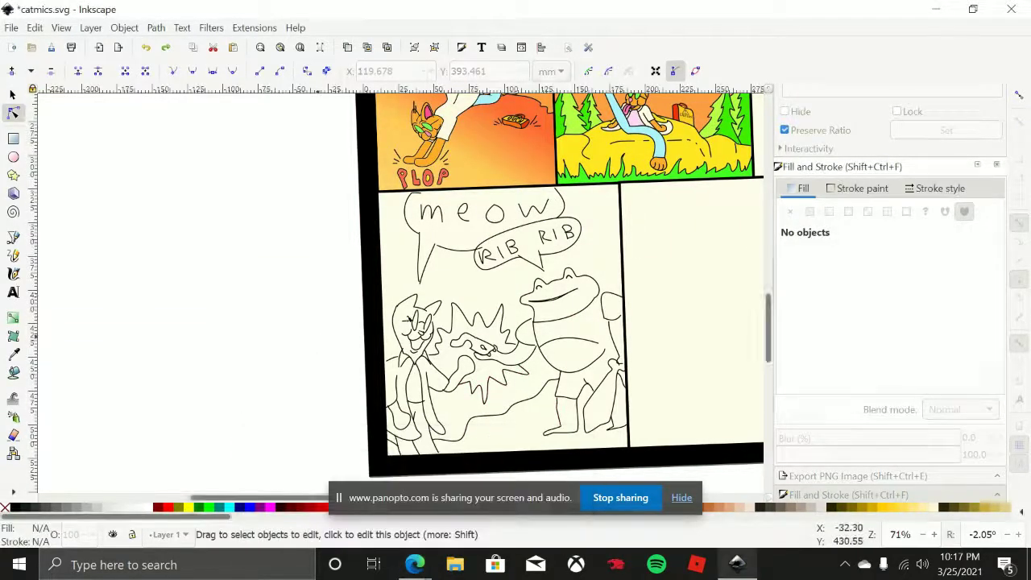
scroll(536, 320, "right", 4)
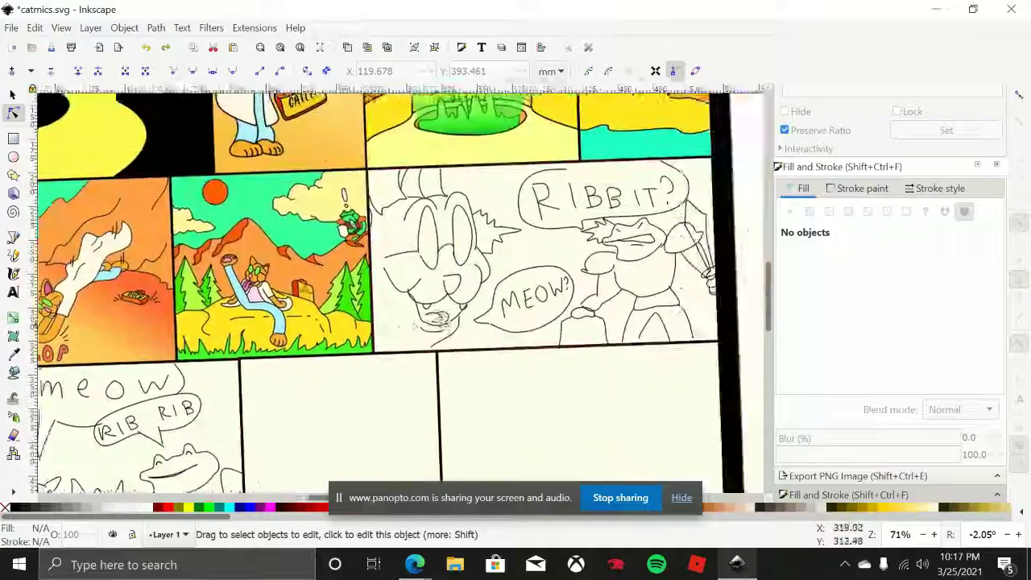
scroll(451, 339, "up", 2)
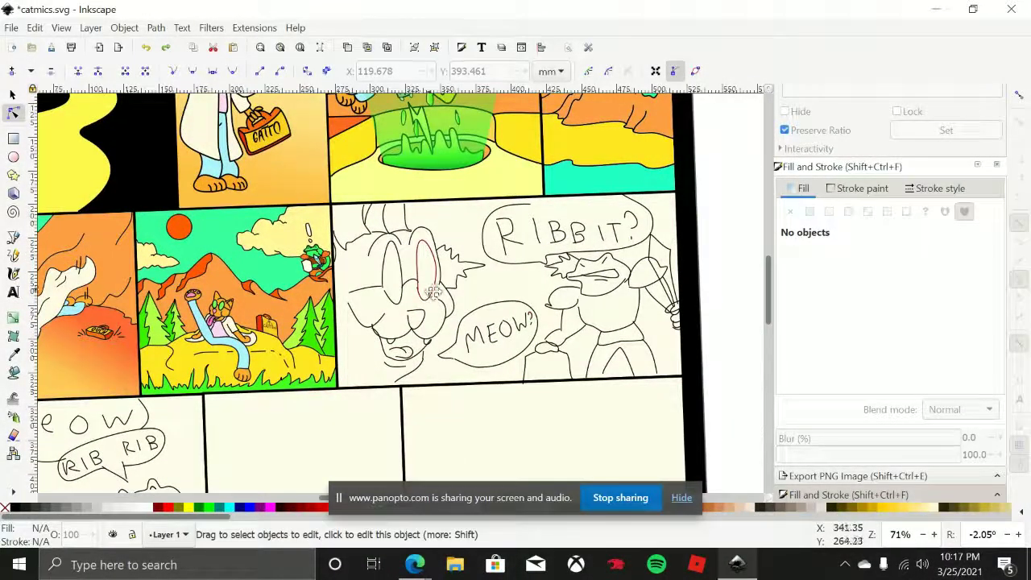
scroll(434, 293, "left", 1)
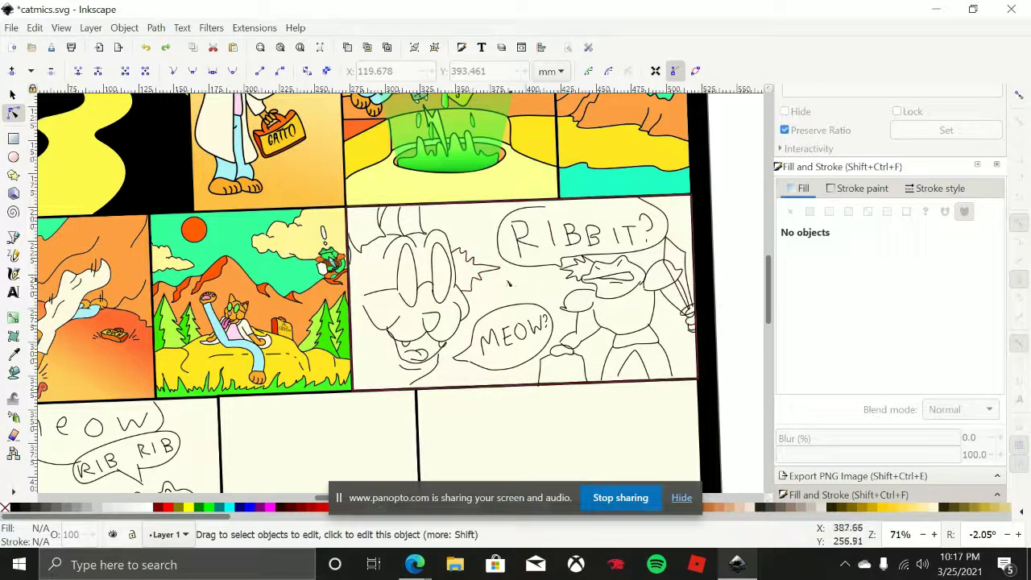
Bucket-fill the bar and dot of the exclamation mark above the small frog in the mountain panel with black
scroll(508, 282, "left", 3)
scroll(591, 255, "up", 2, "ctrl")
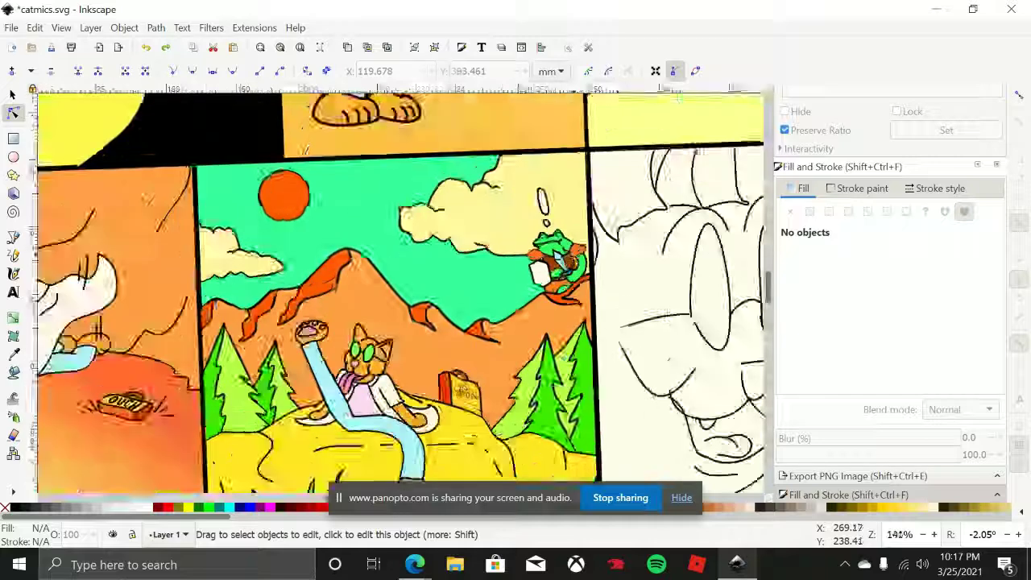
scroll(577, 261, "up", 1, "ctrl")
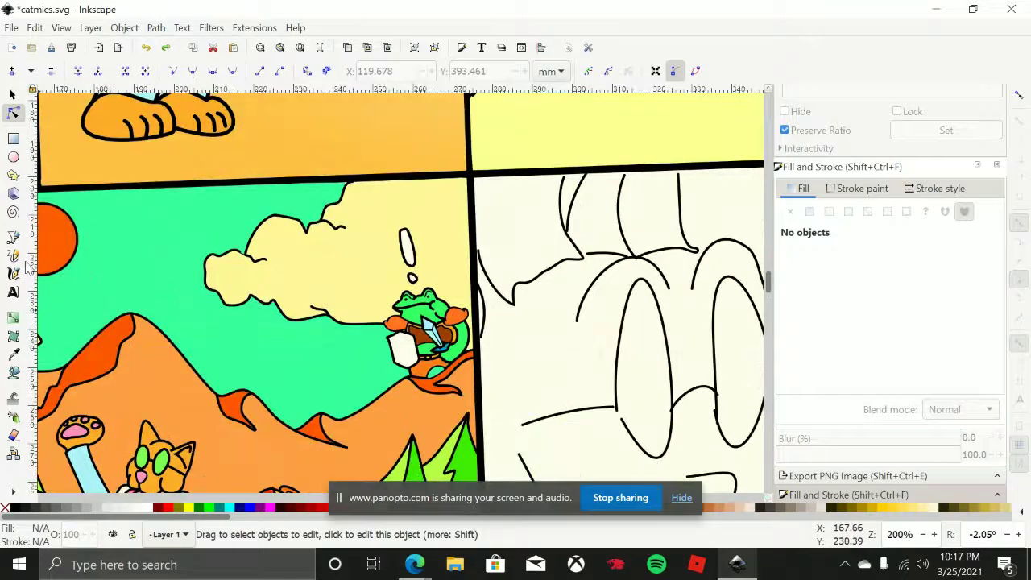
left_click(13, 372)
scroll(391, 247, "up", 4, "ctrl")
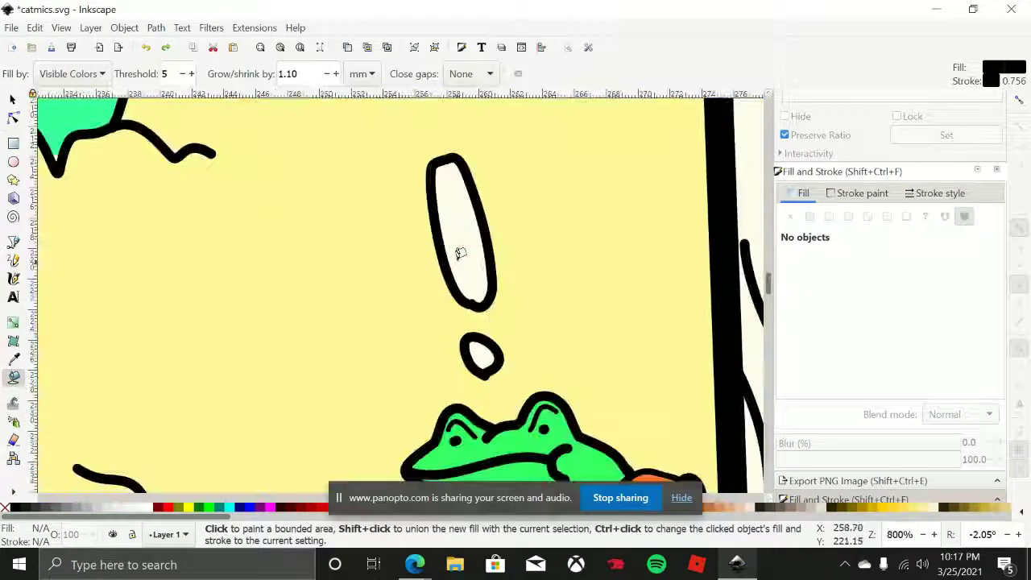
left_click(460, 253)
left_click(483, 353)
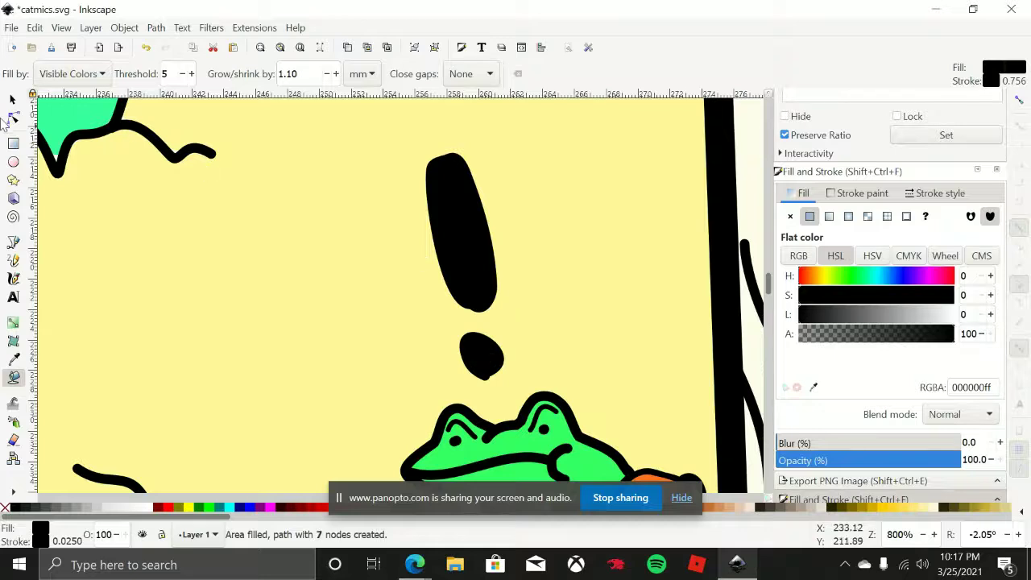
Recolour both exclamation mark fills light red (ff5151), with saturation 100 and lightness 66
left_click(12, 97)
left_click(464, 272, "shift")
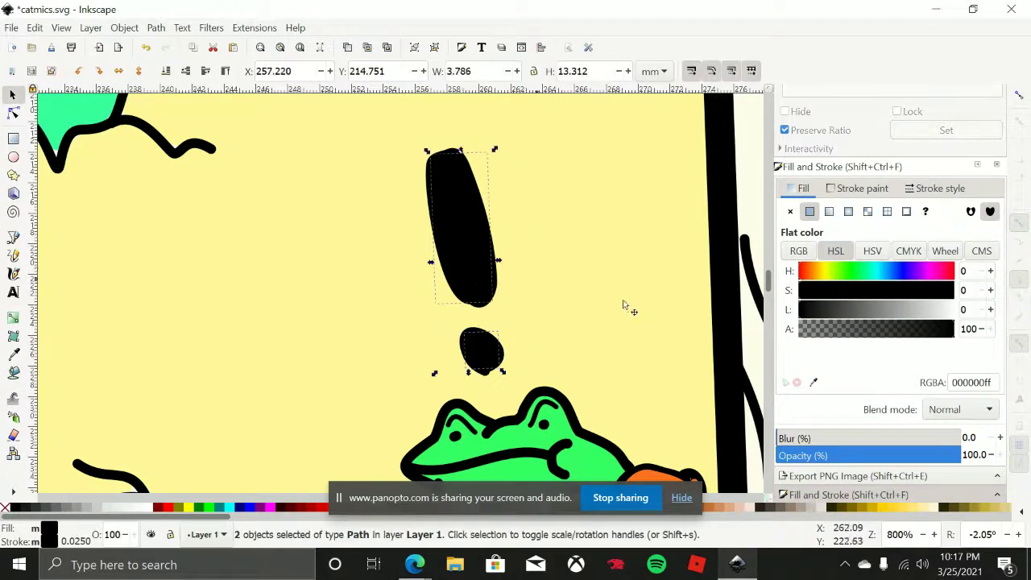
left_click(802, 278)
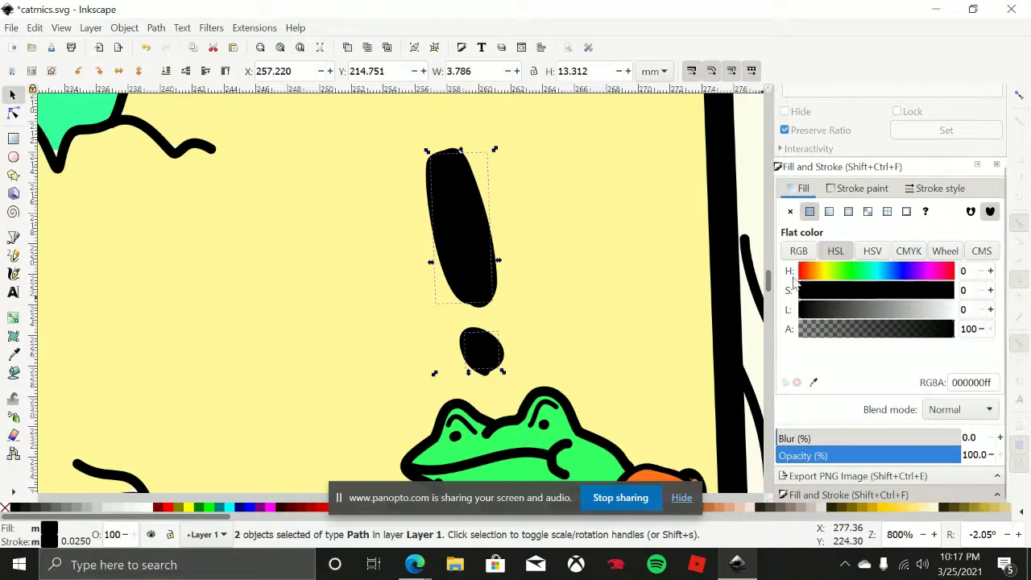
left_click_drag(916, 292, 902, 310)
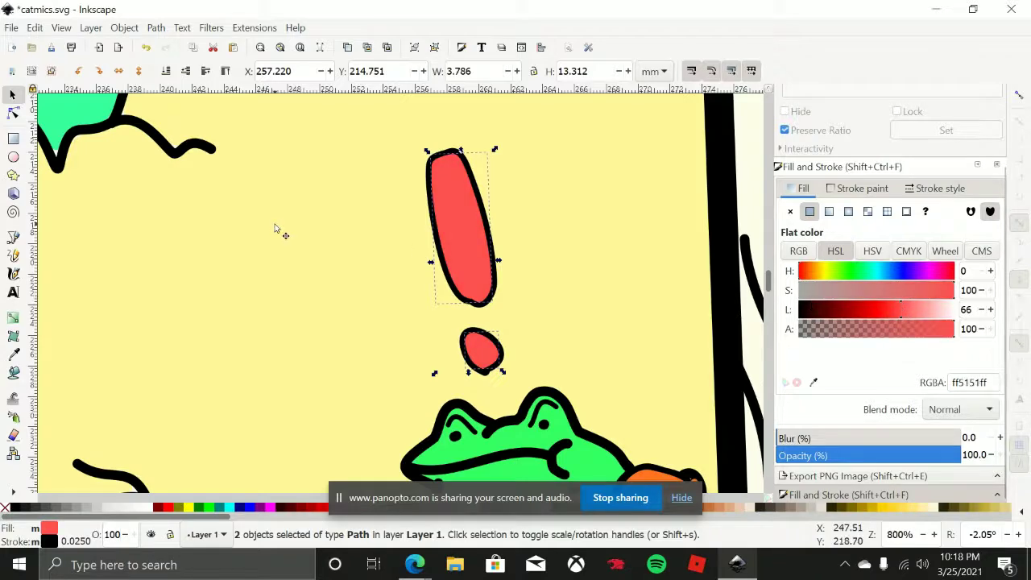
left_click(234, 247)
Bucket-fill the uncoloured shield held by the small frog with the current light red
scroll(265, 281, "down", 3)
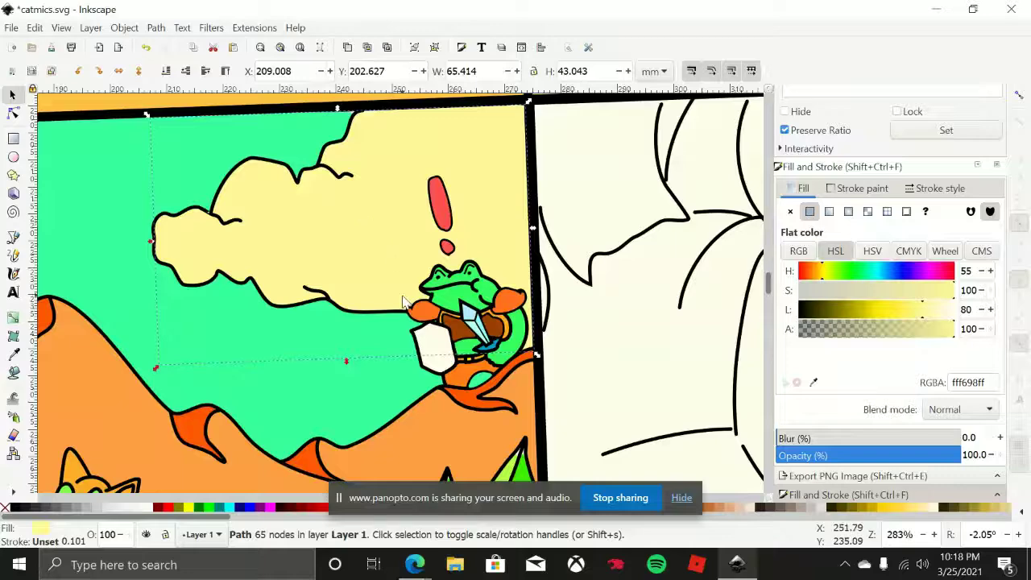
scroll(438, 351, "up", 3)
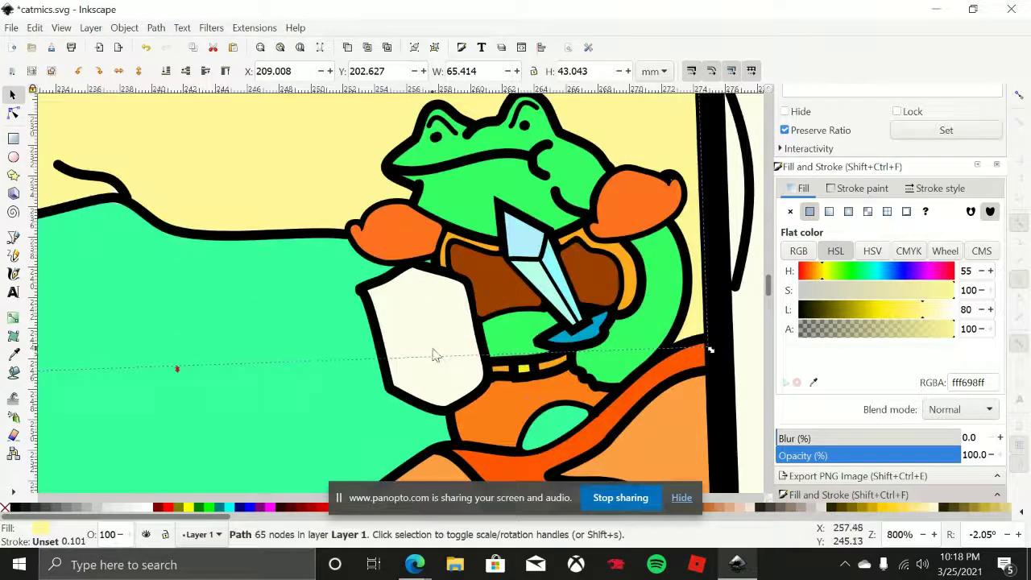
left_click(449, 317)
scroll(441, 302, "up", 1)
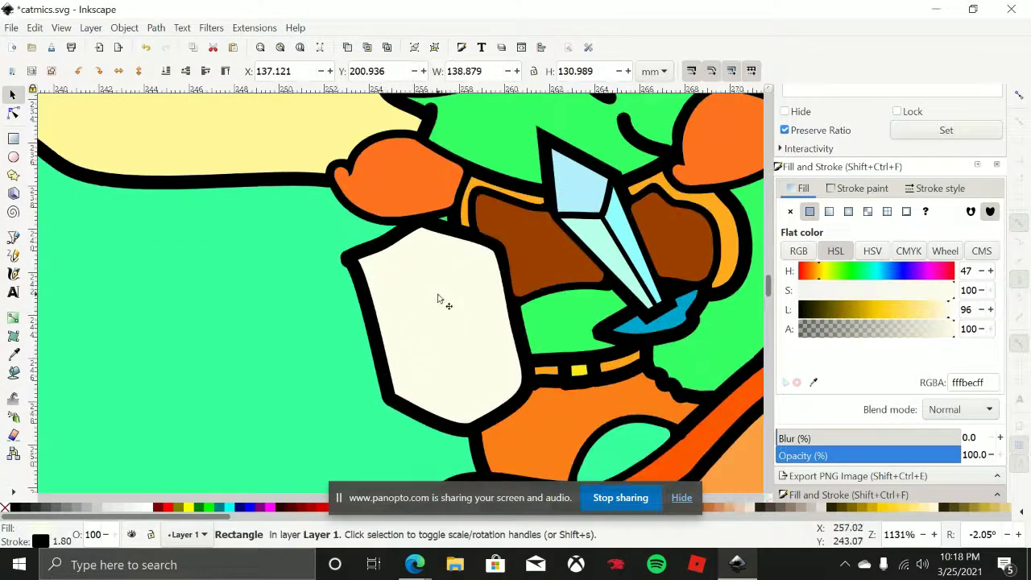
left_click(13, 255)
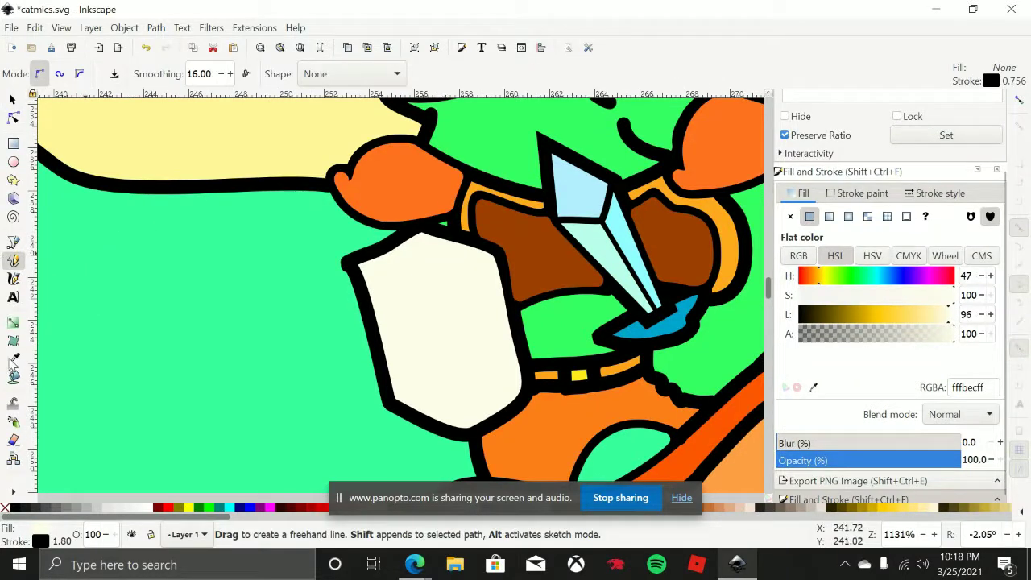
left_click(13, 377)
left_click(443, 328)
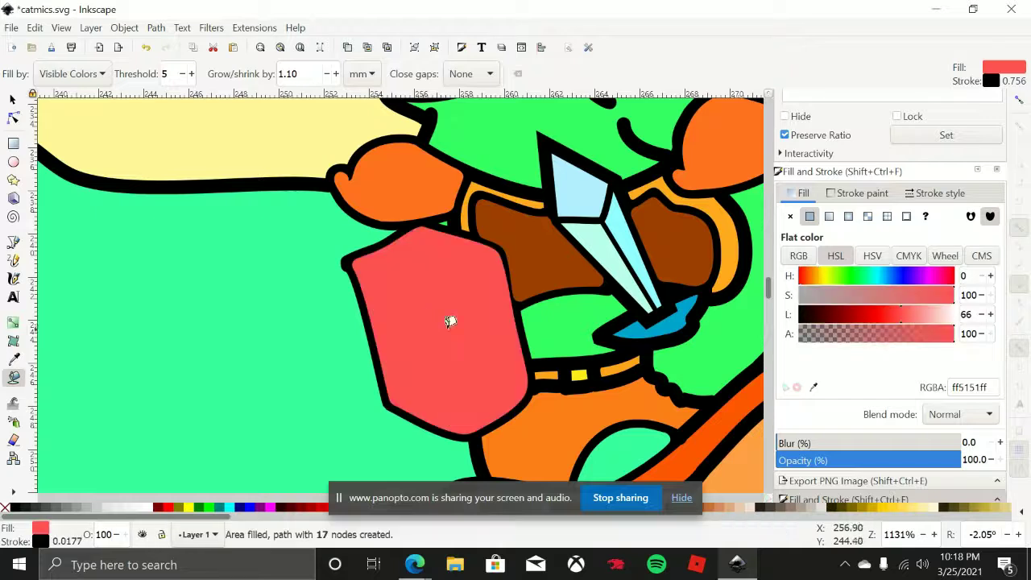
Set the shield's fill to light orange (ffcc73) and lower it one level in the stacking order
left_click(817, 283)
left_click(818, 282)
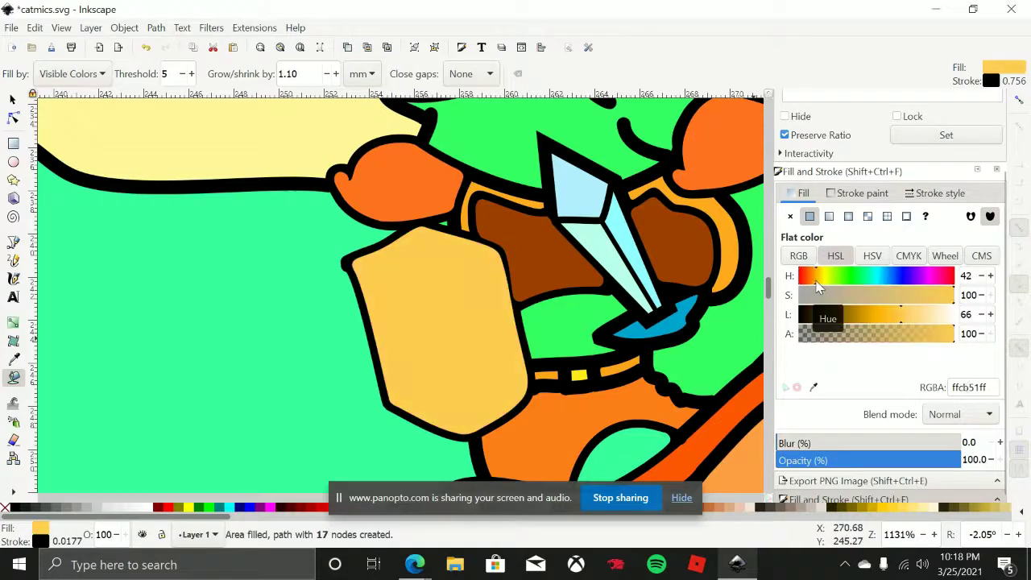
left_click(911, 318)
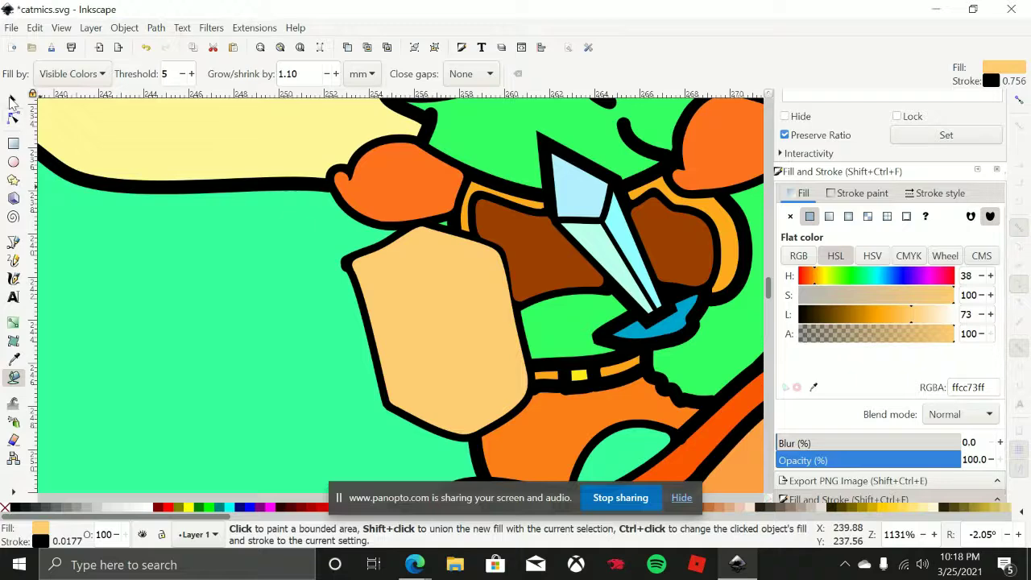
left_click(12, 100)
key("Page_Down")
key("Page_Down")
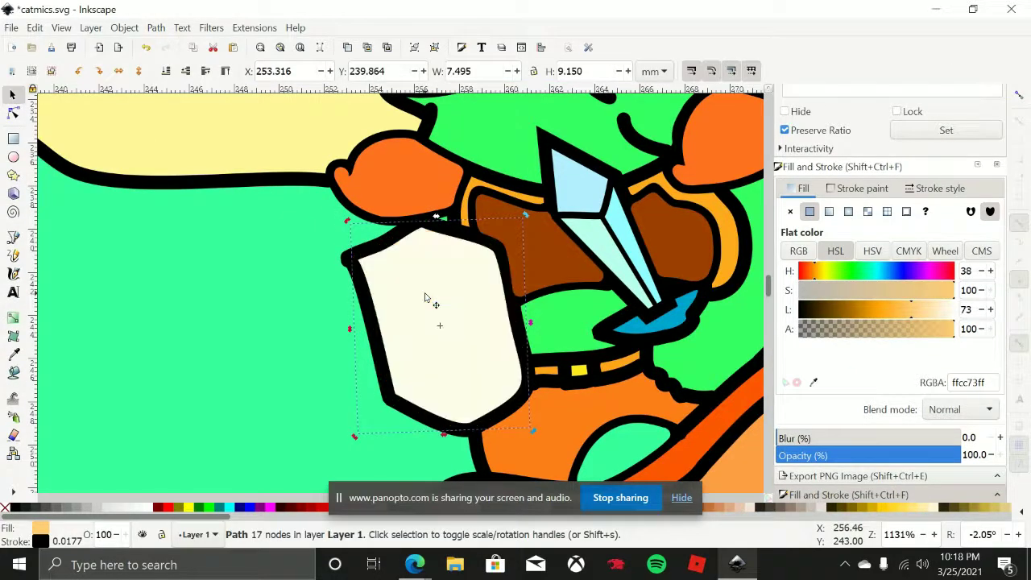
key("Page_Up")
Review the whole comic page with the canvas rotated to -0.87°, and switch to the Panopto Express recording page in the browser
scroll(431, 294, "down", 7)
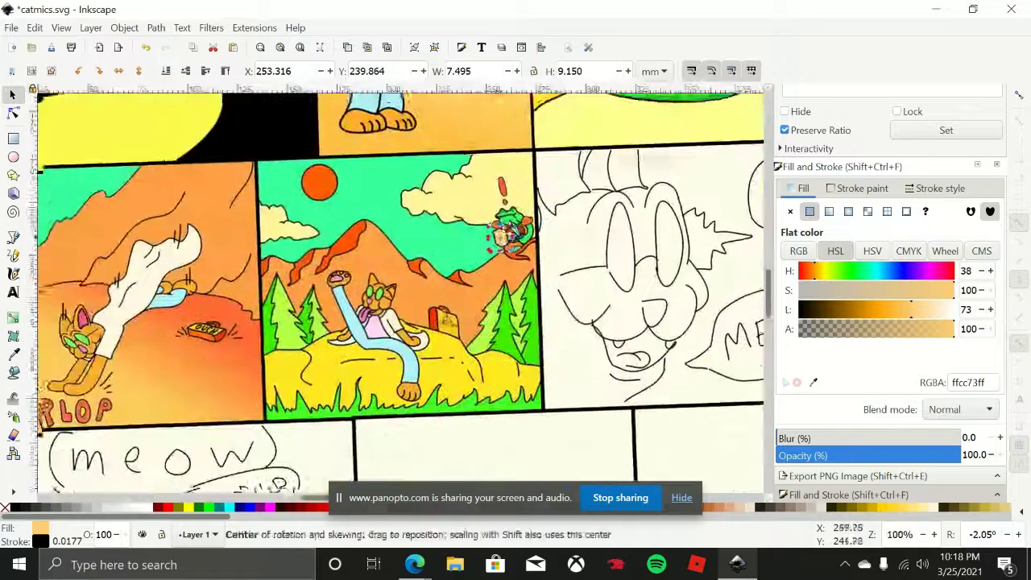
left_click(493, 242)
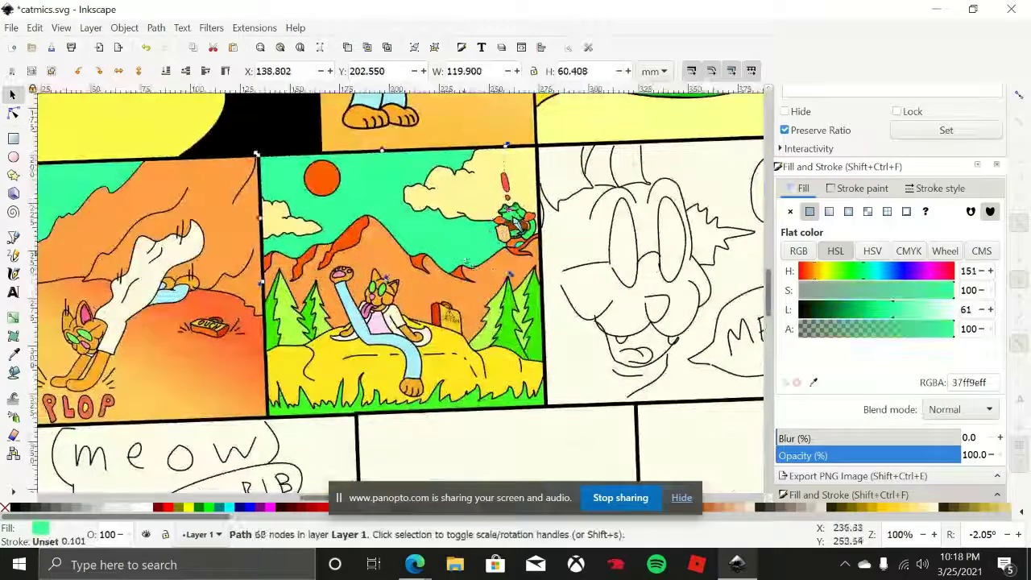
scroll(503, 254, "down", 1)
scroll(505, 250, "down", 2)
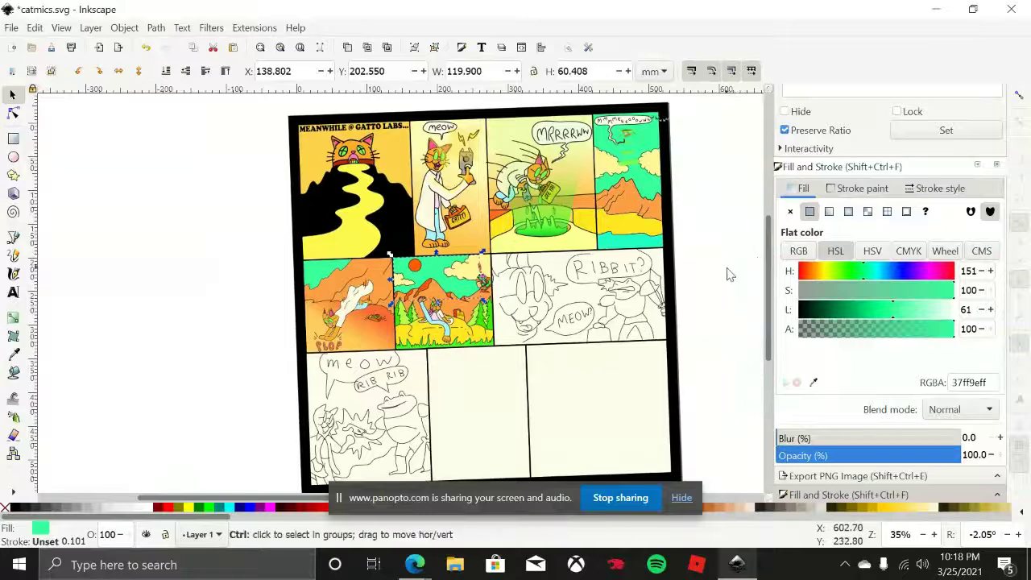
scroll(729, 270, "up", 1, "ctrl+shift")
mouse_move(416, 566)
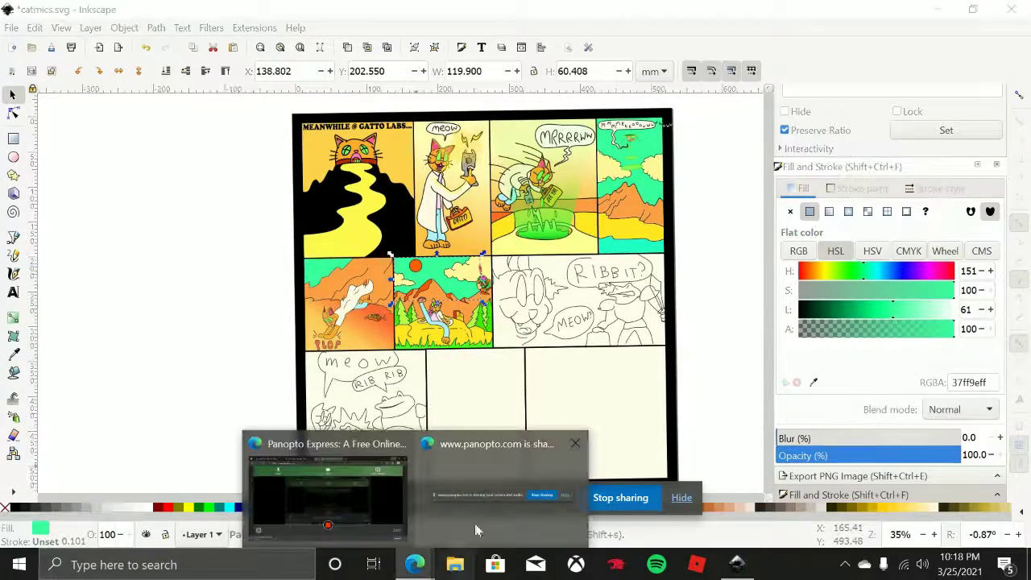
left_click(356, 493)
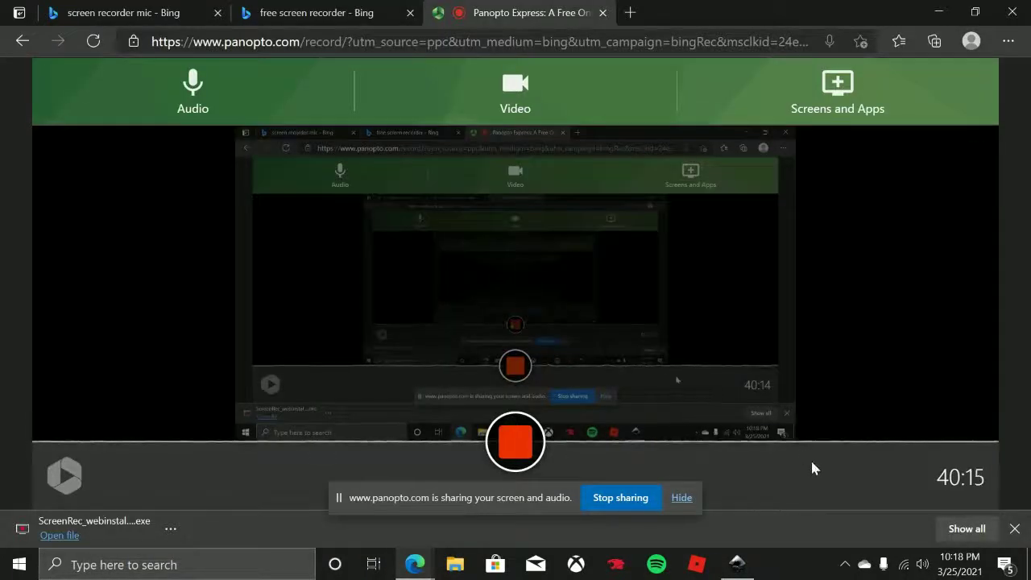